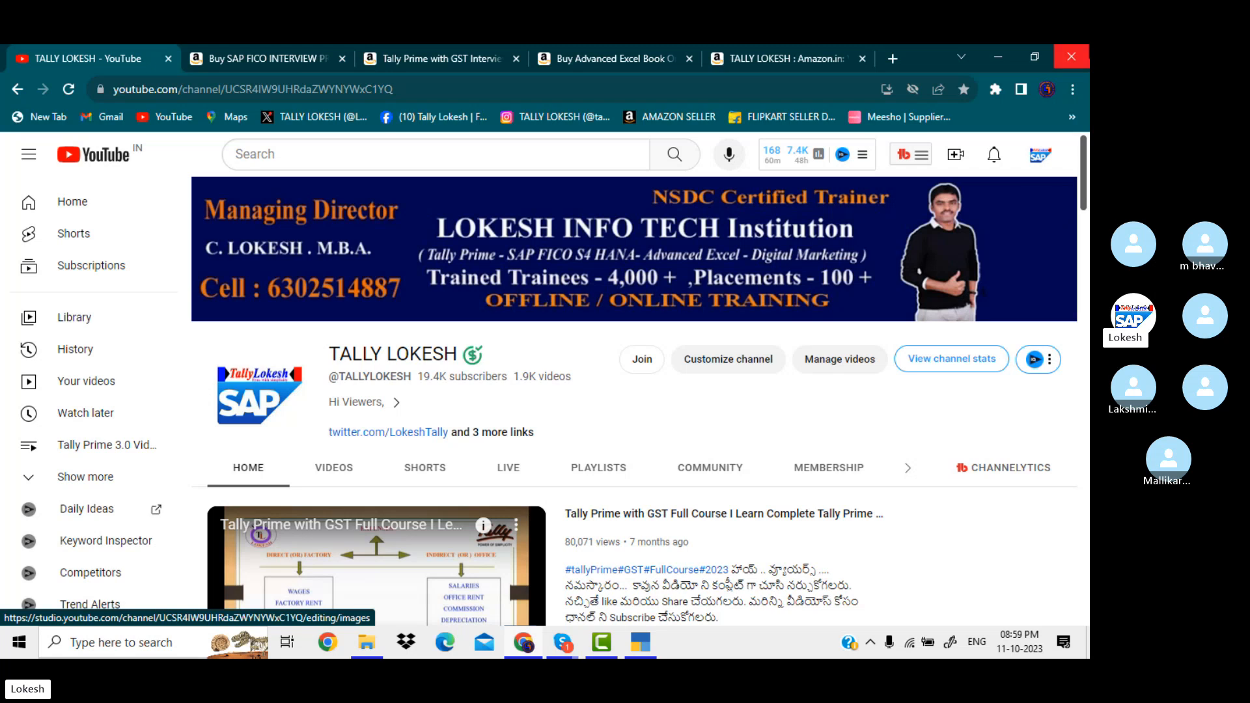
# - View the Amazon listings for the Tally Prime GST book and the Advanced Excel book
pyautogui.moveTo(795, 52)
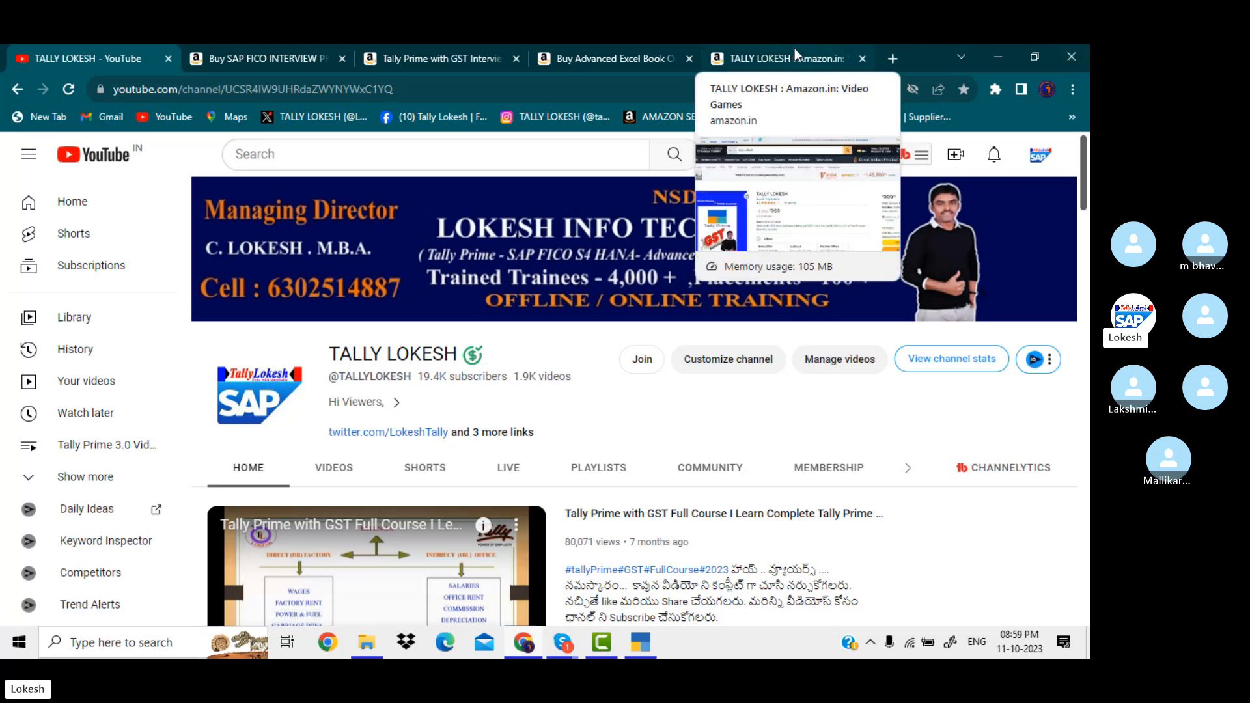
pyautogui.click(795, 53)
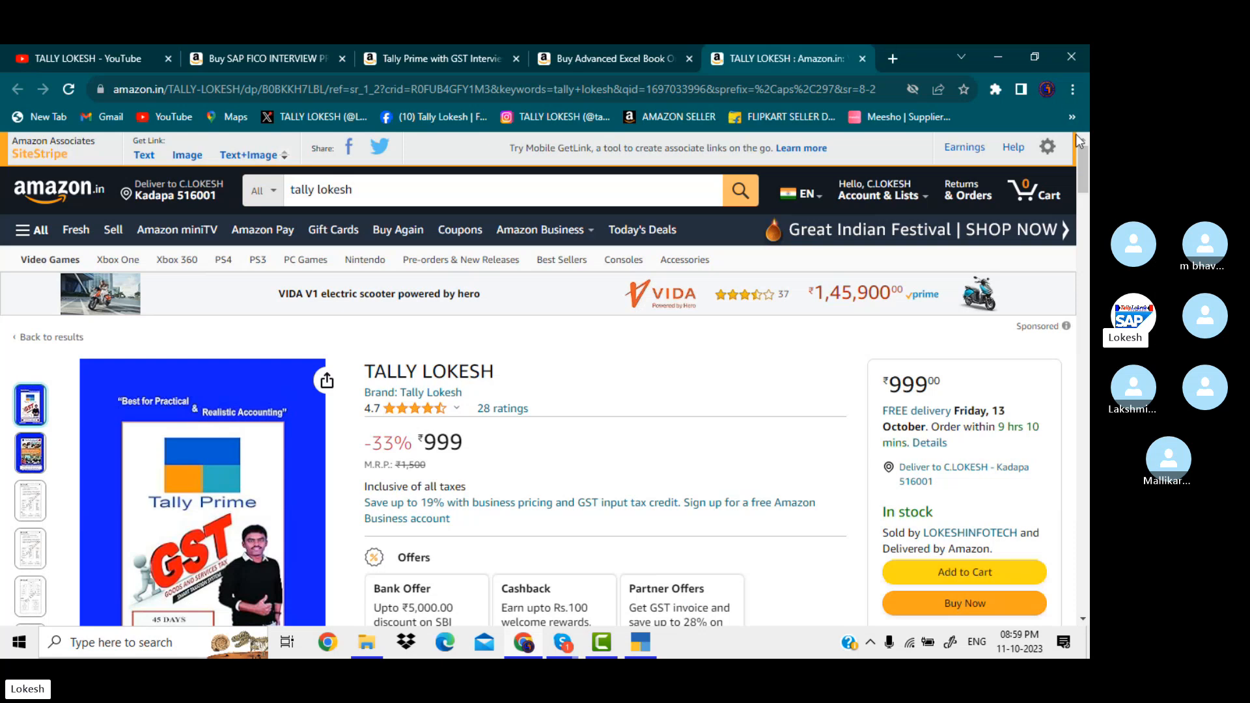
pyautogui.moveTo(1083, 165); pyautogui.dragTo(1080, 104)
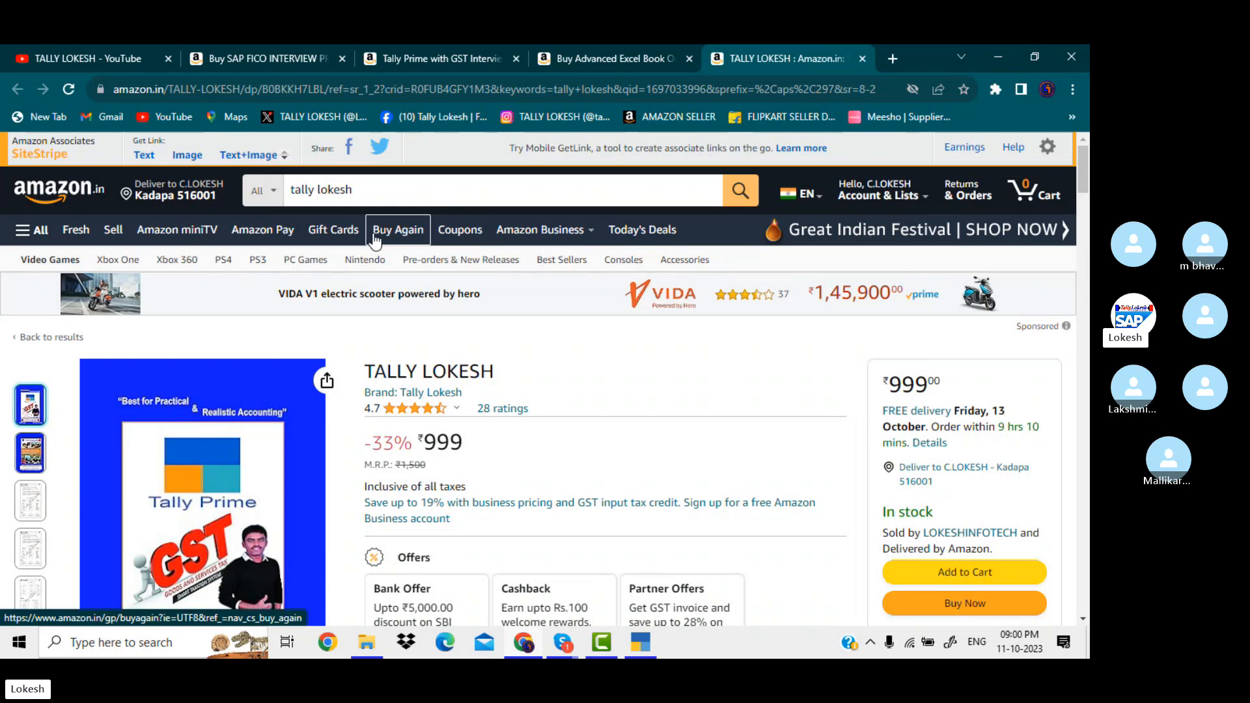
pyautogui.click(632, 59)
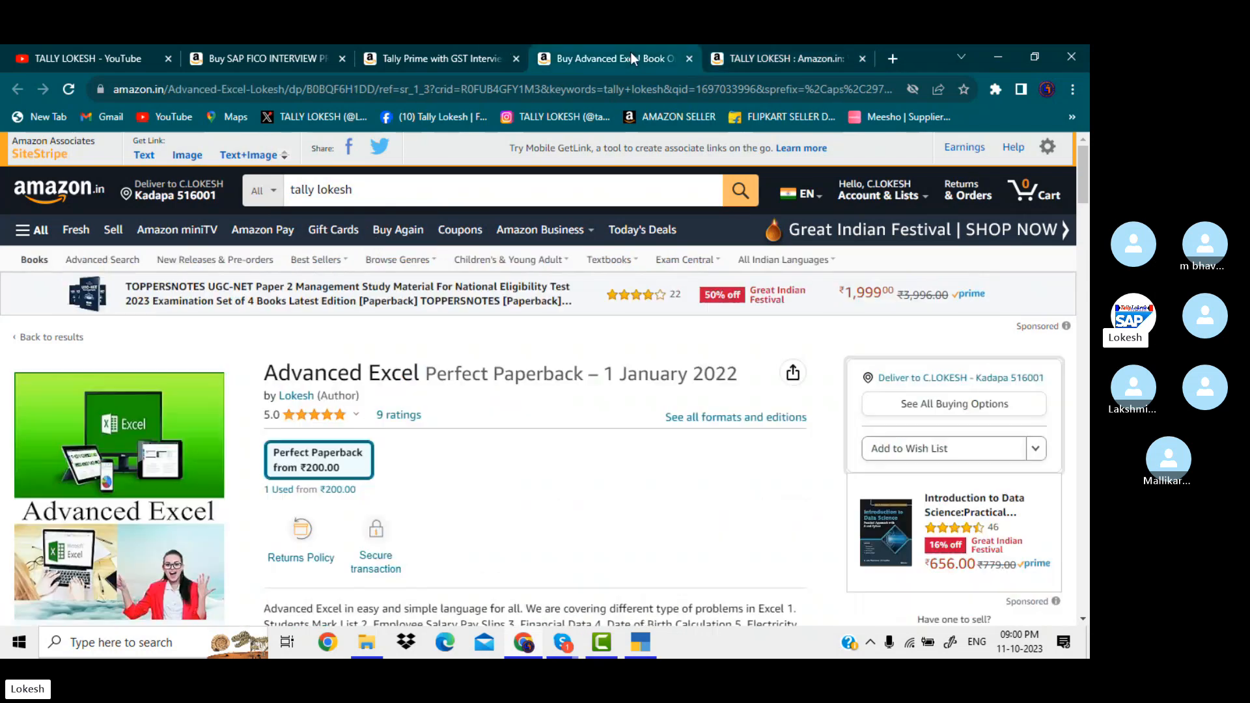
pyautogui.scroll(-3, 1084, 189)
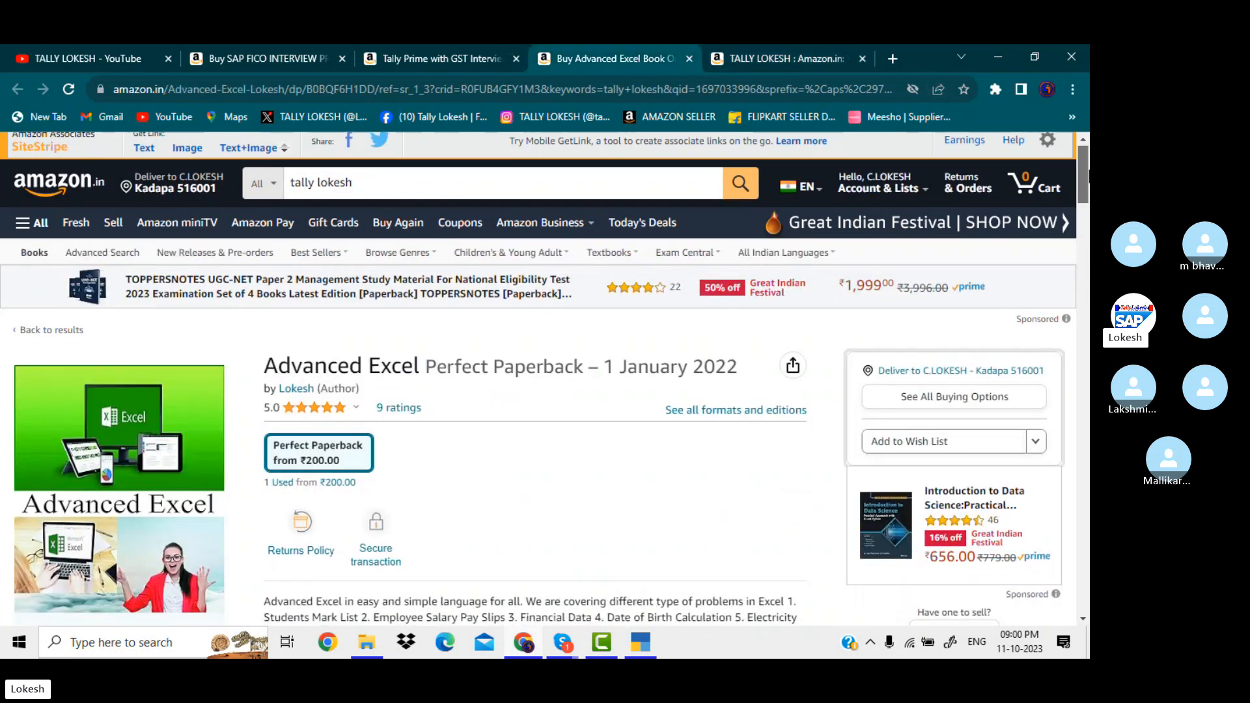
pyautogui.scroll(3, 1081, 134)
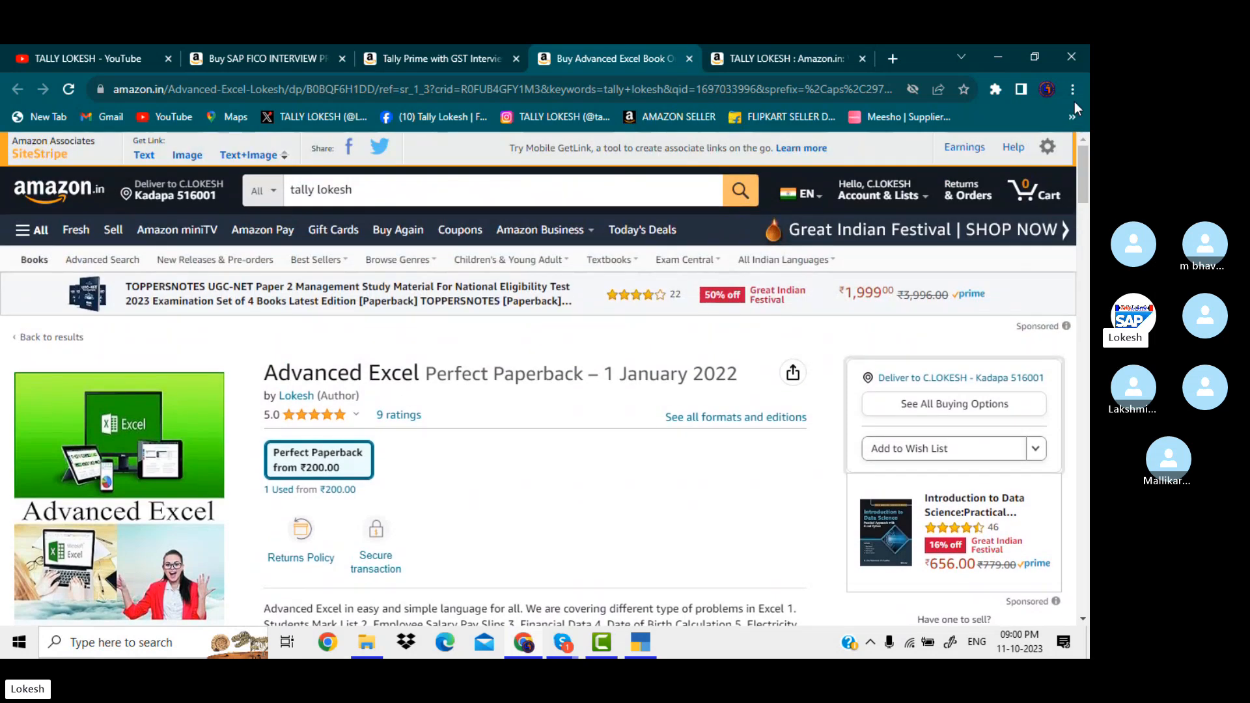
# - View the Amazon listings for the Tally Prime with GST and SAP FICO interview books, and return to the YouTube channel page
pyautogui.click(473, 55)
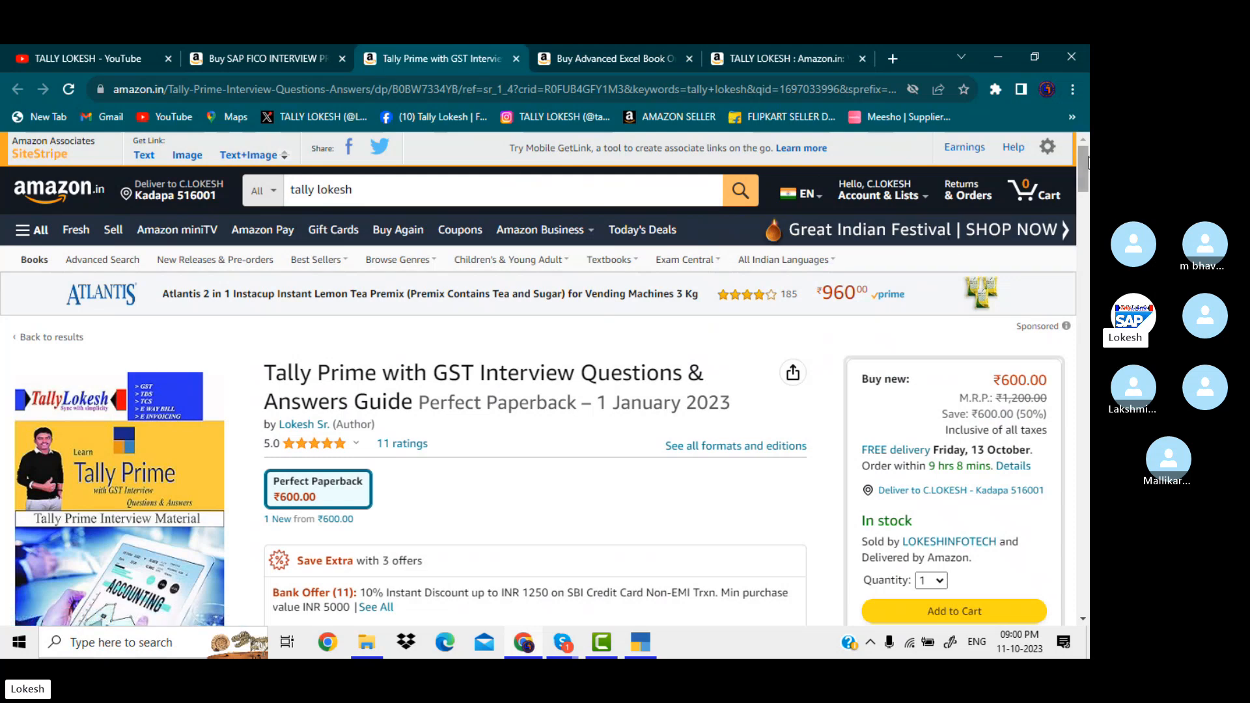
pyautogui.scroll(-1, 1086, 186)
pyautogui.scroll(-1, 1073, 151)
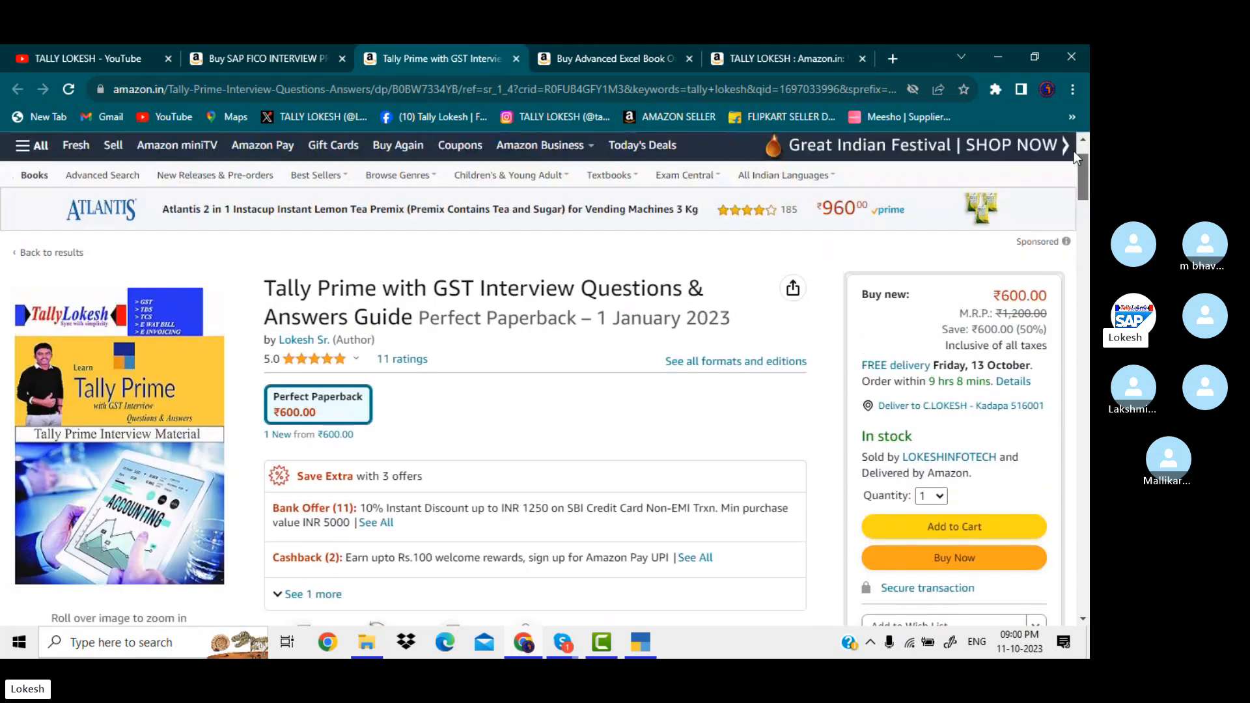
pyautogui.scroll(2, 1073, 151)
pyautogui.click(287, 60)
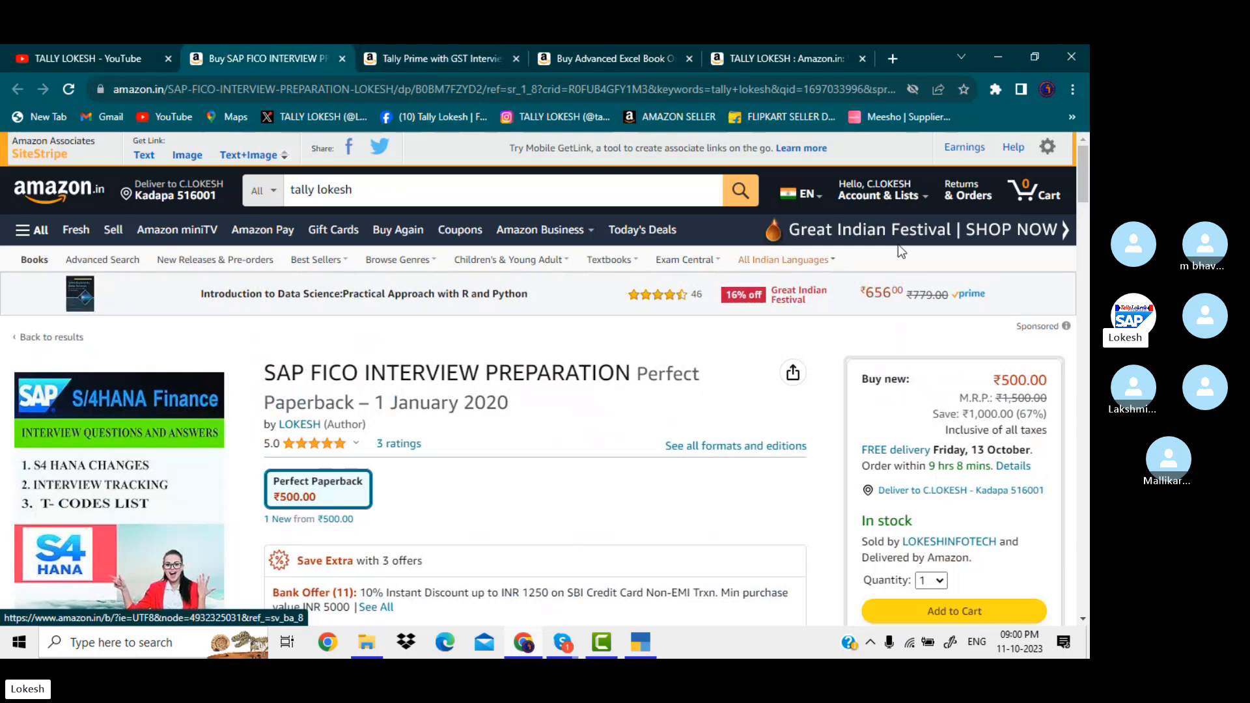
pyautogui.scroll(-5, 1077, 140)
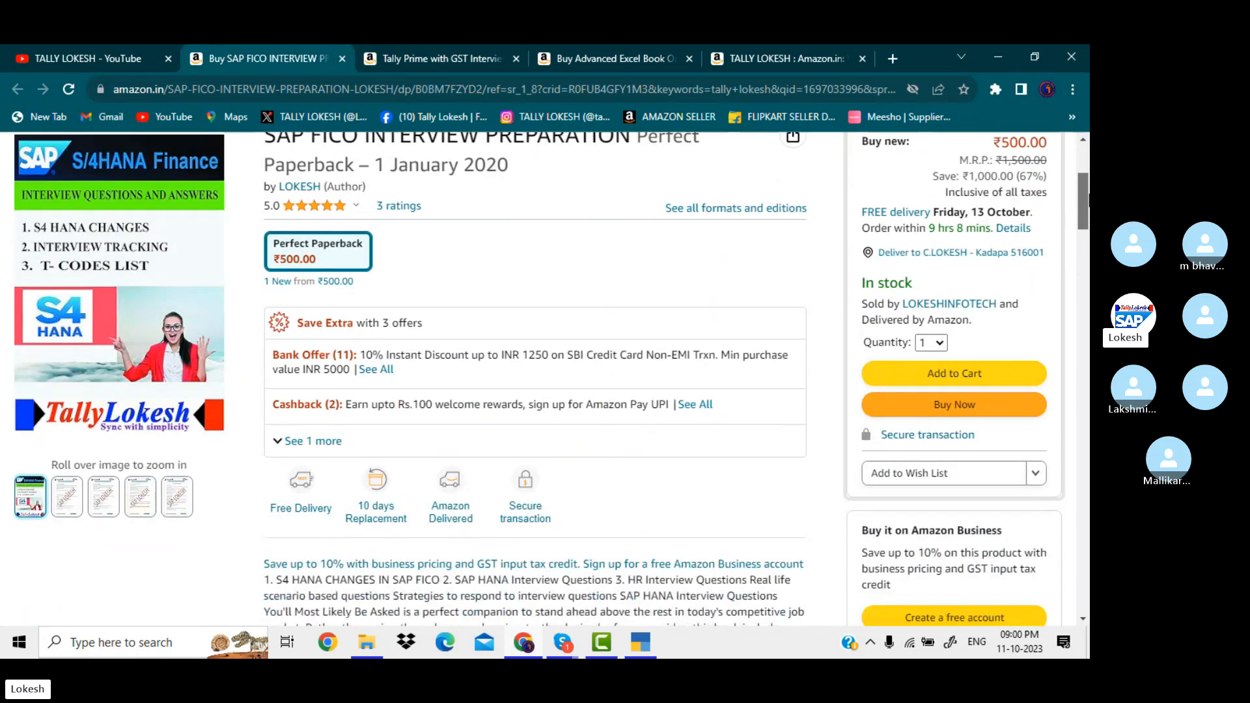
pyautogui.scroll(5, 1077, 139)
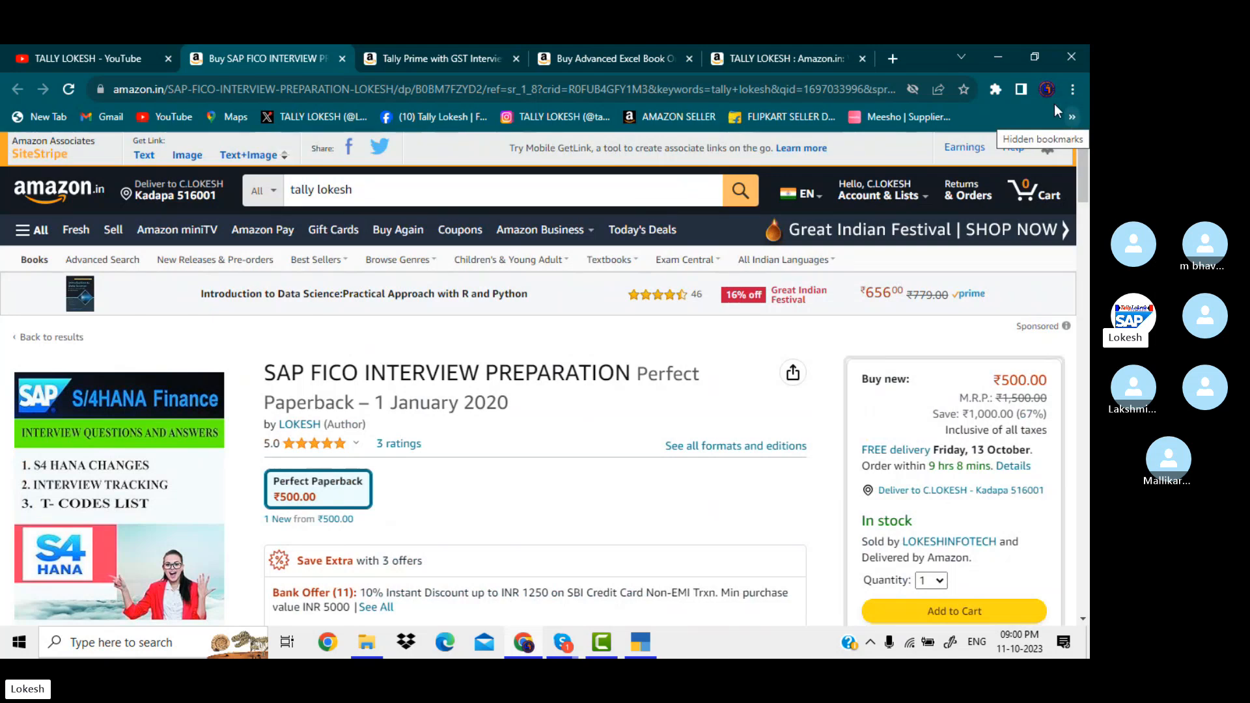
pyautogui.click(112, 62)
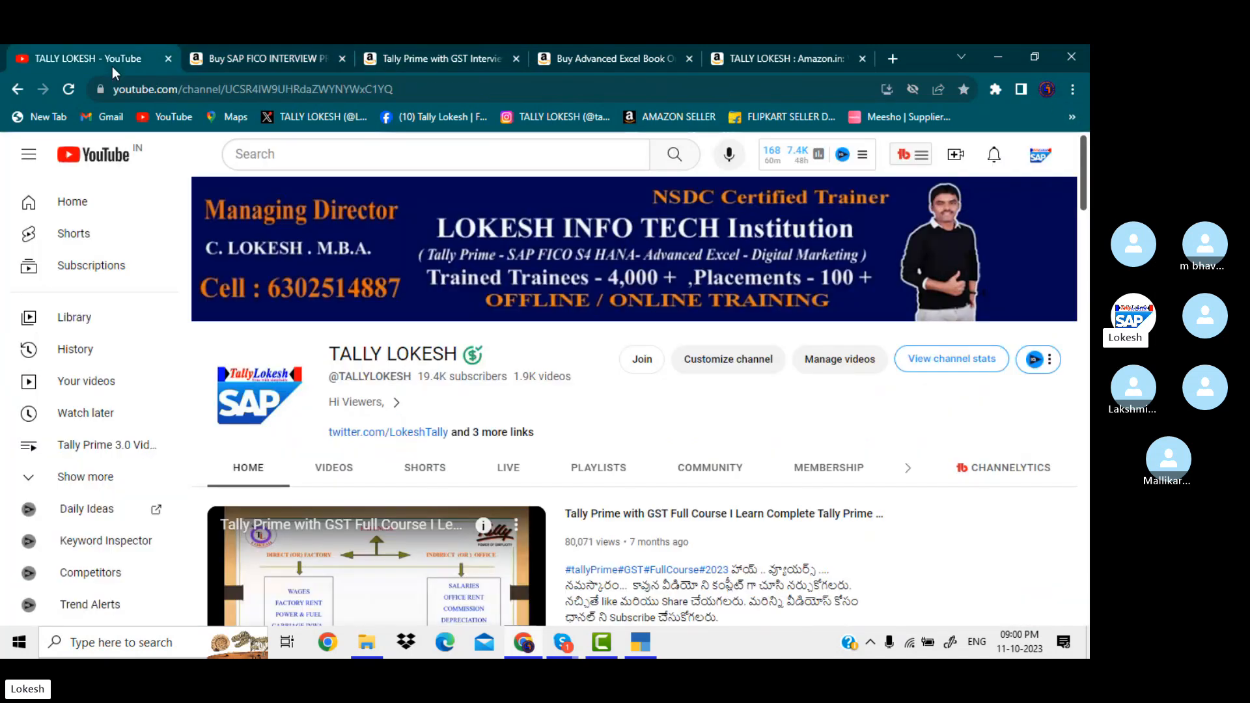
# - Switch to TallyPrime and open the form for creating a new company
pyautogui.click(641, 644)
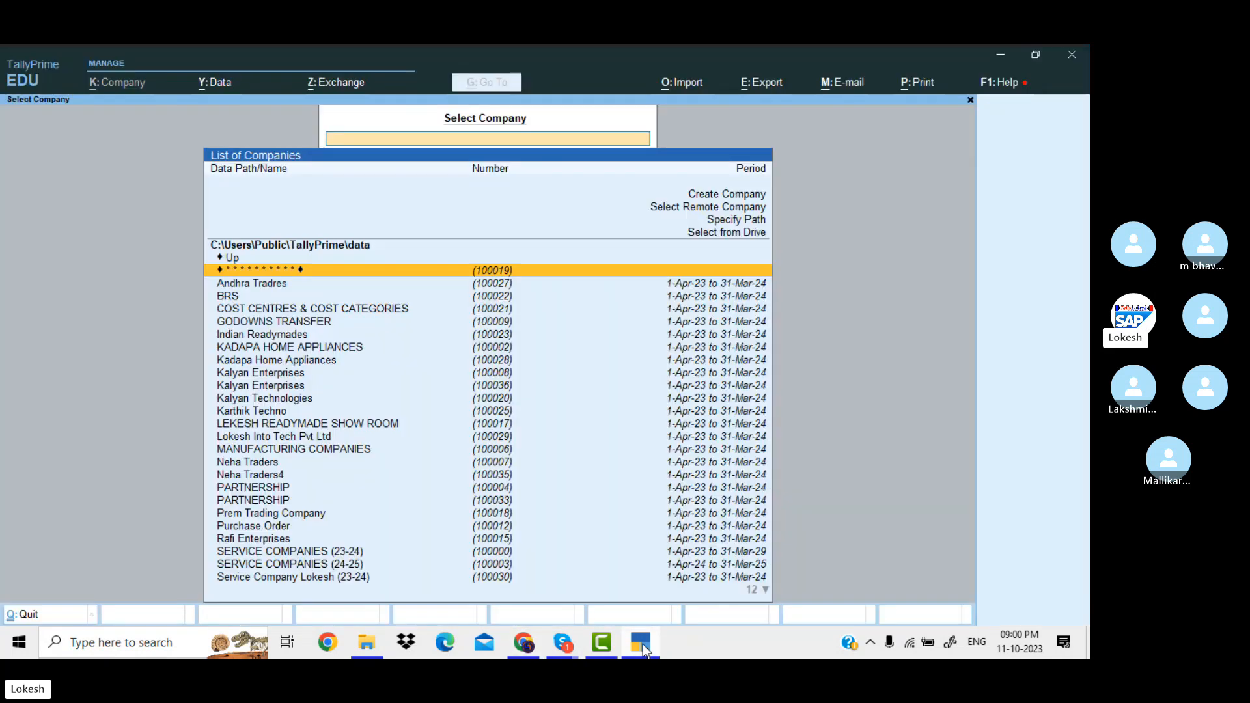
pyautogui.press('Up')
pyautogui.press('Up')
pyautogui.press('Up')
pyautogui.press('Up')
pyautogui.press('Up')
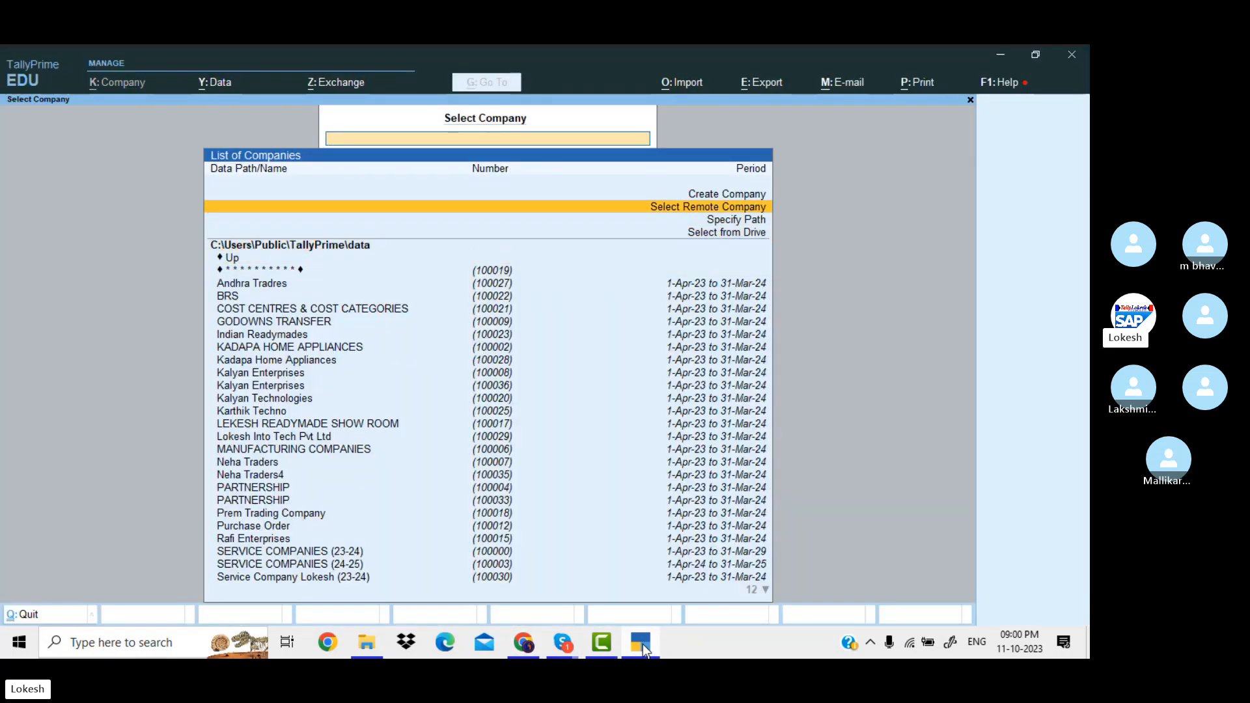
pyautogui.press('Return')
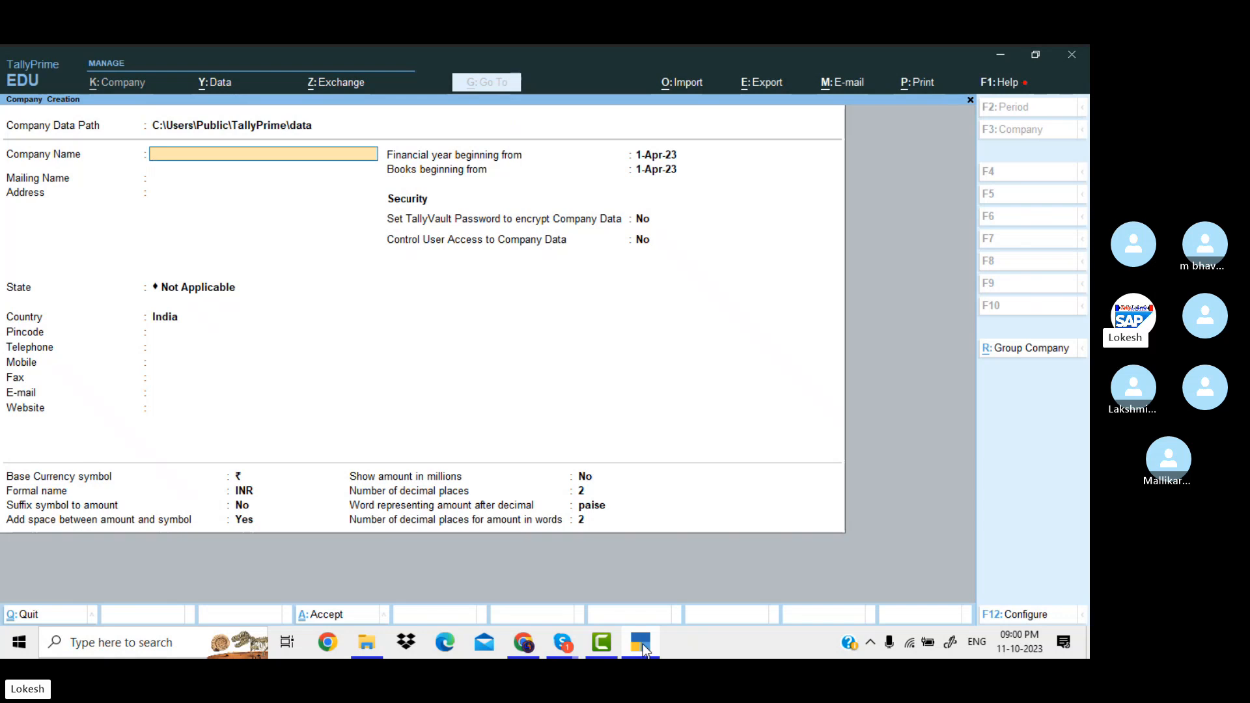
# - Create a company named Manufacturing Company with Andhra Pradesh as its state, keeping the remaining defaults
pyautogui.write('Manufacturing')
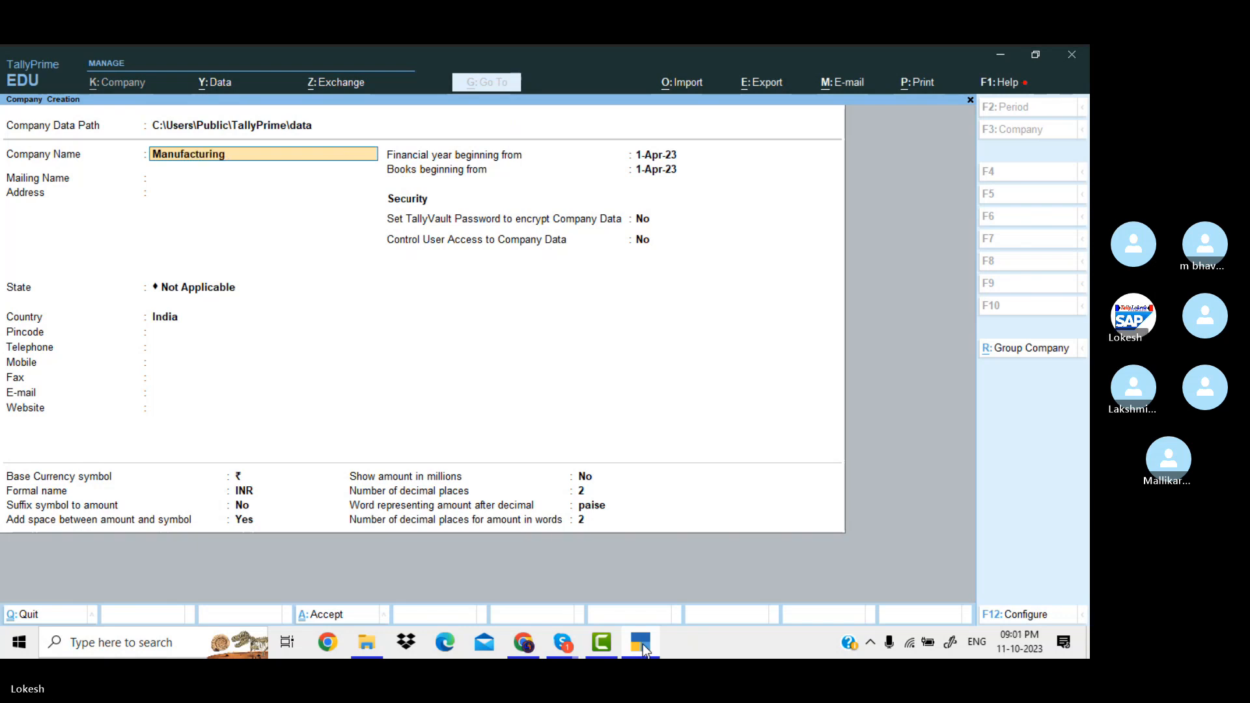
pyautogui.write('Company')
pyautogui.press('Return')
pyautogui.press('Return')
pyautogui.press('Return')
pyautogui.press('Down')
pyautogui.press('Down')
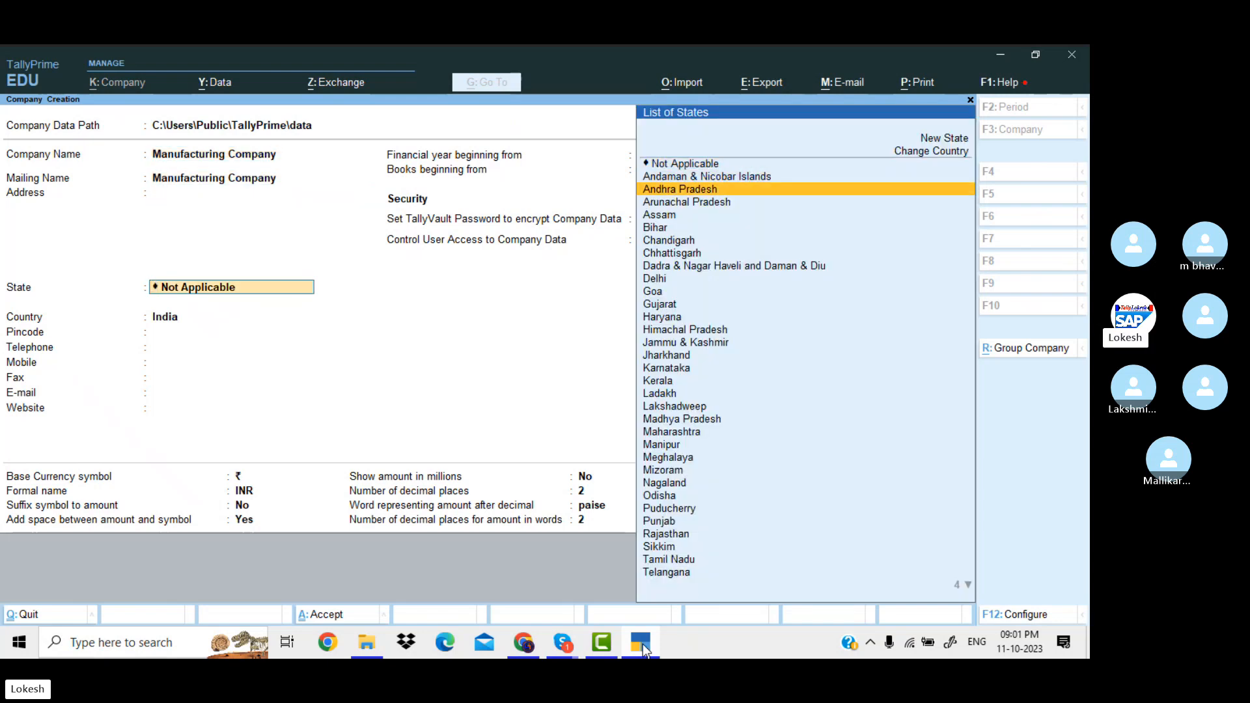
pyautogui.press('Return')
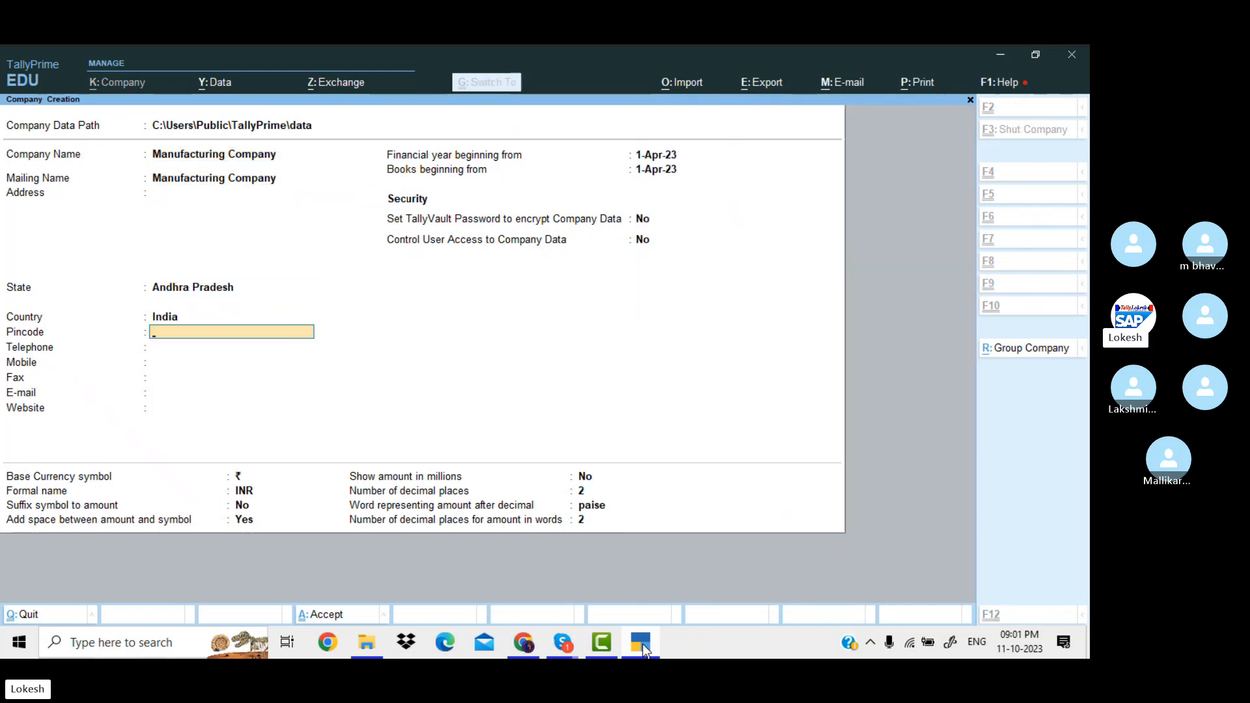
pyautogui.hotkey('ctrl', 'a')
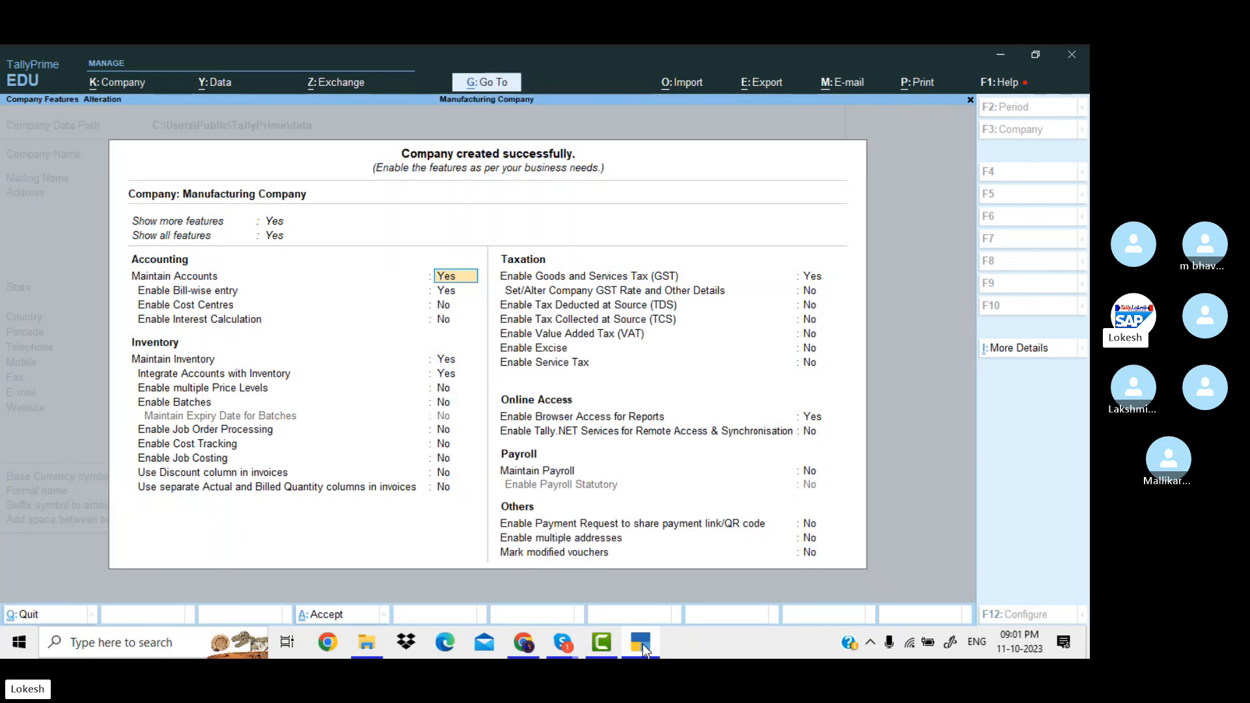
# - Disable bill-wise entry and keep cost centres and interest calculation off in the accounting features
pyautogui.press('Return')
pyautogui.press('n')
pyautogui.press('Return')
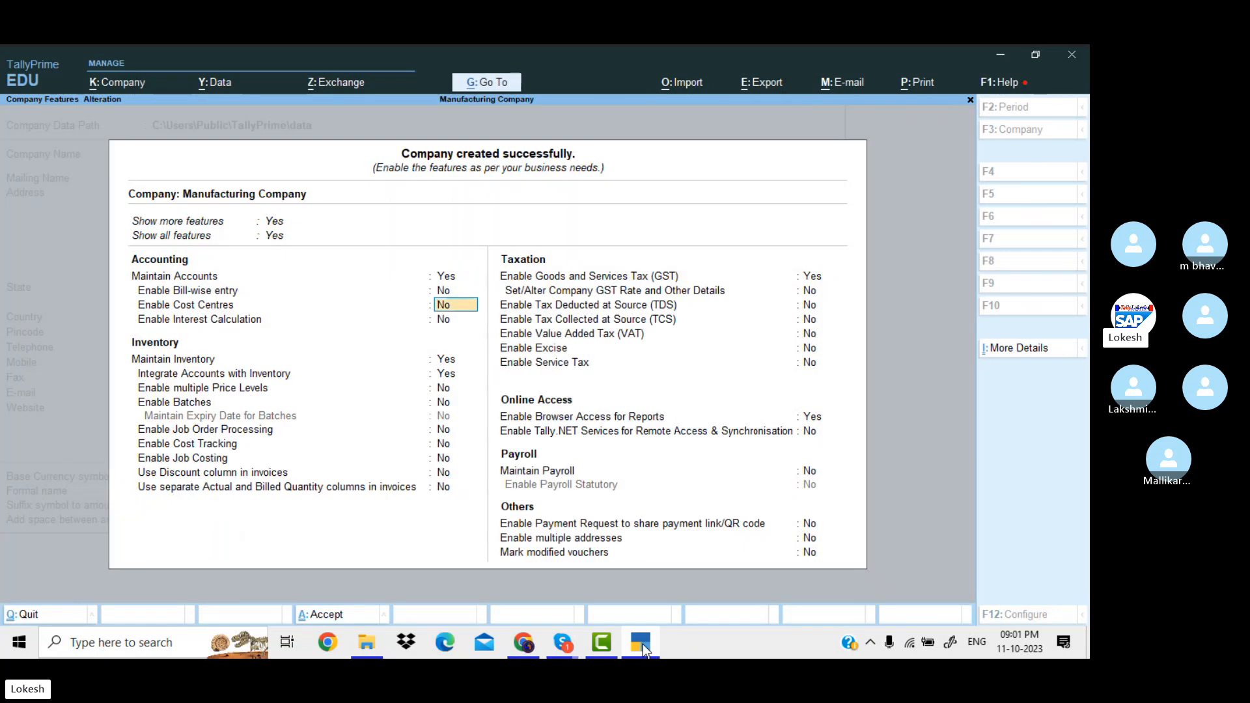
pyautogui.press('Return')
pyautogui.press('Return')
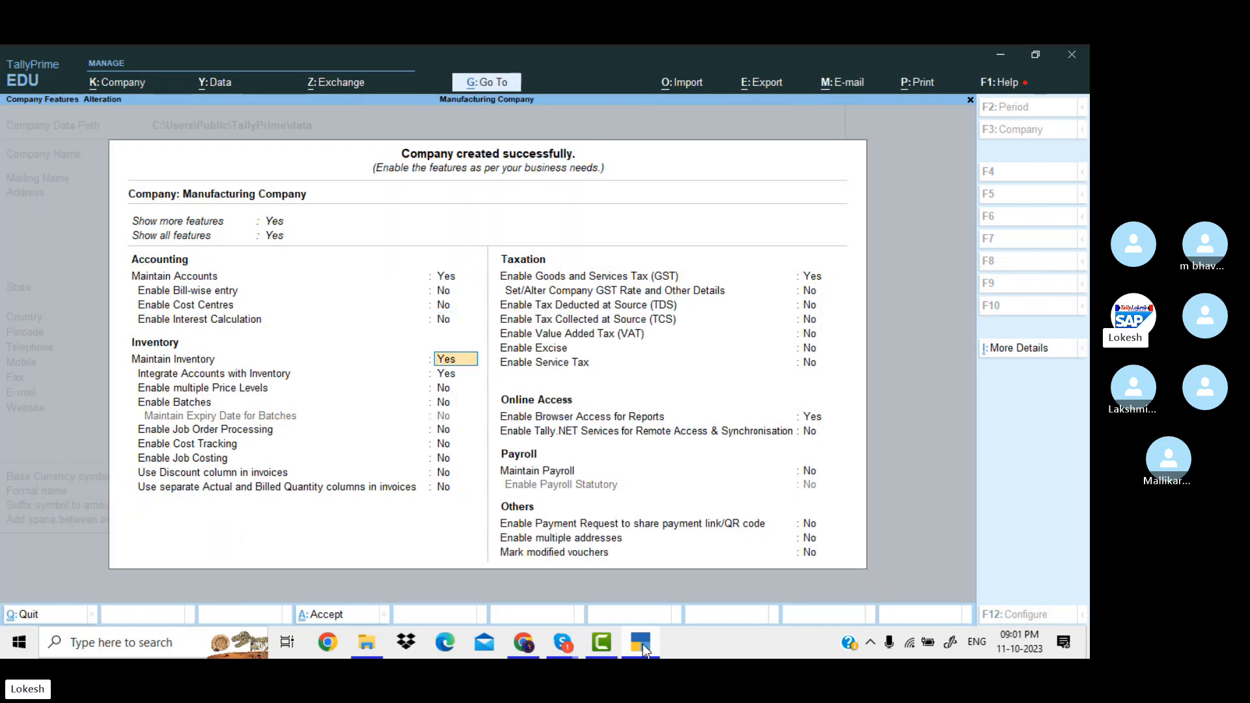
# - Accept the inventory features with inventory maintained and integrated with accounts, and every other inventory option off
pyautogui.press('Return')
pyautogui.press('Return')
pyautogui.press('Return')
pyautogui.press('Return')
pyautogui.press('Return')
pyautogui.press('Return')
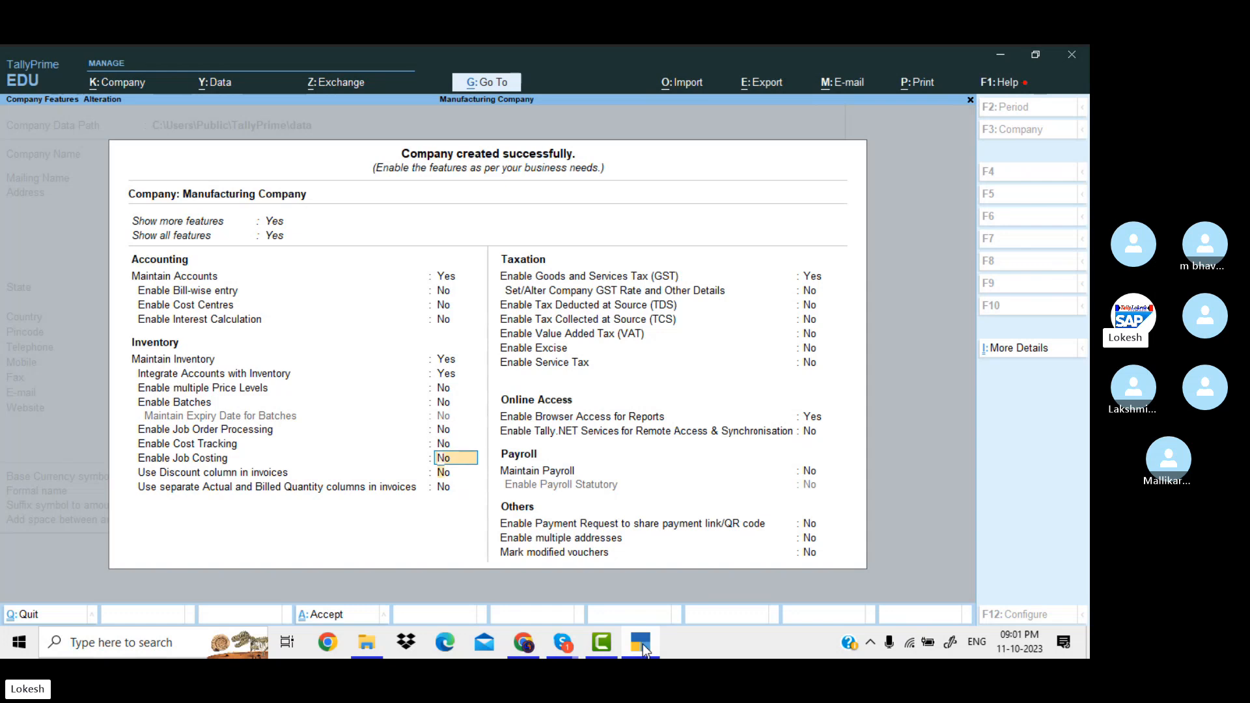
pyautogui.press('Return')
pyautogui.press('Return')
pyautogui.press('Return')
# - Keep GST enabled and fill in the Andhra Pradesh registration as Regular with its GSTIN, monthly GSTR-1 and no e-invoicing
pyautogui.press('Return')
pyautogui.press('Return')
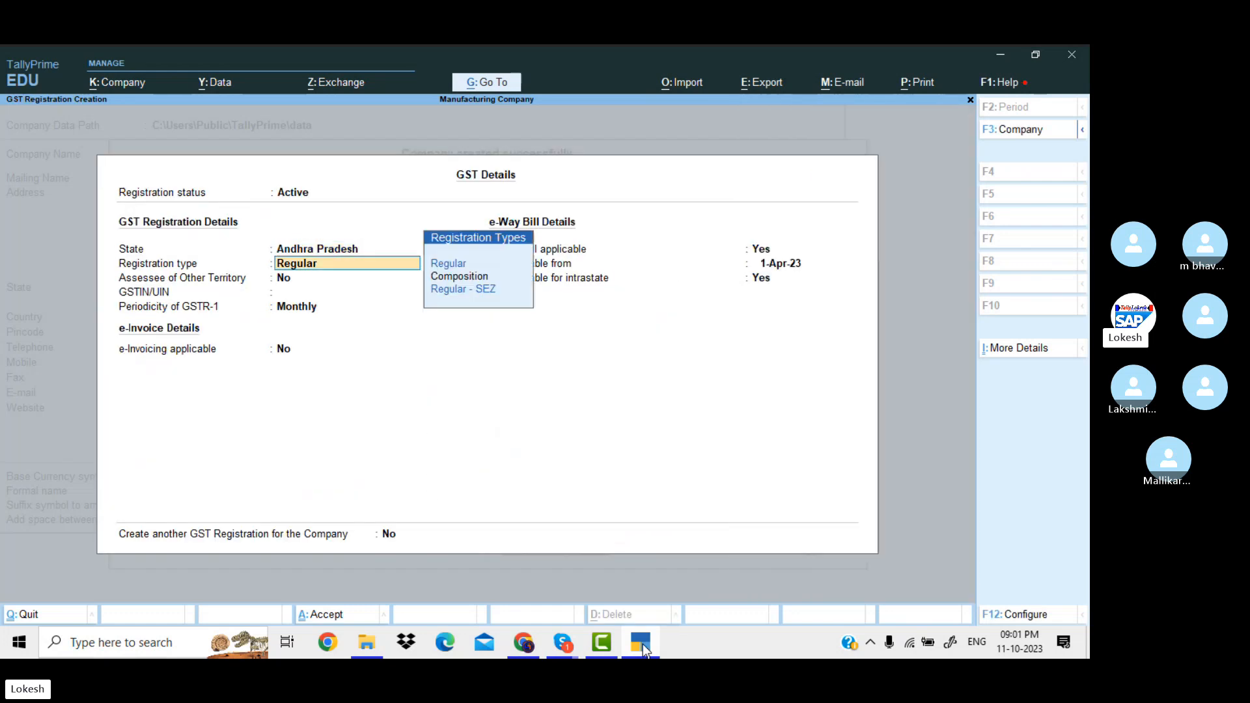
pyautogui.press('Return')
pyautogui.press('Return')
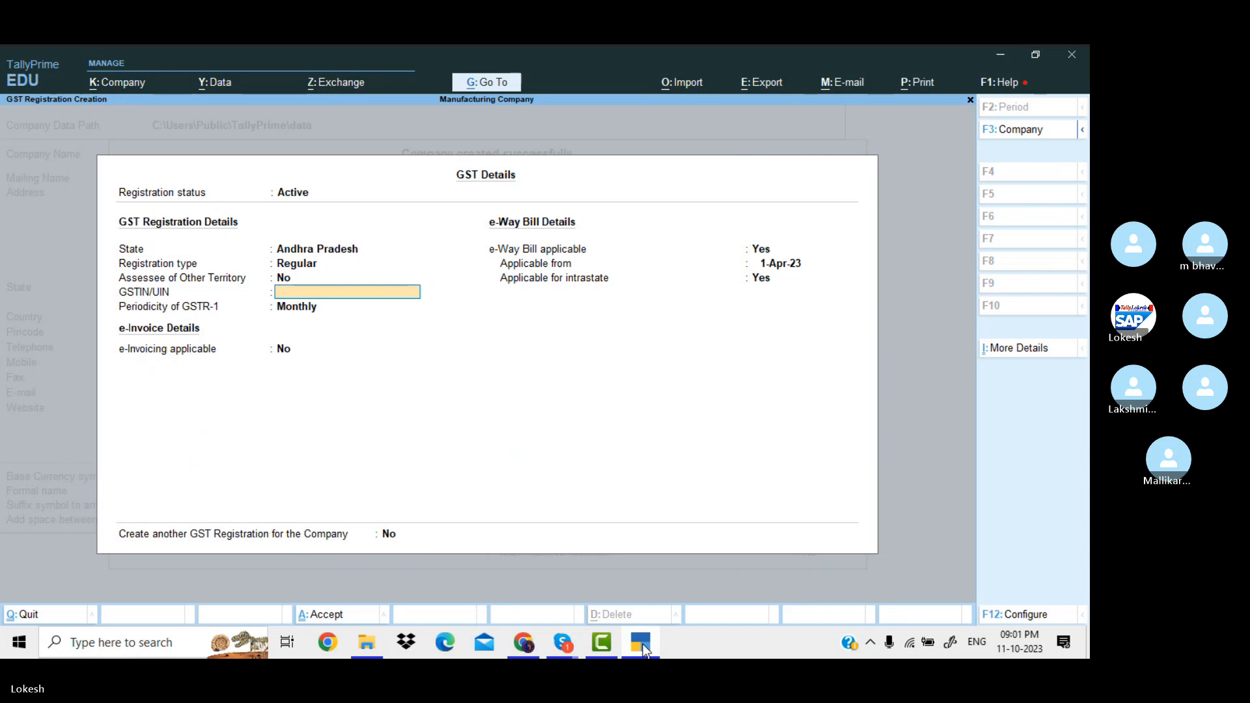
pyautogui.write('37A')
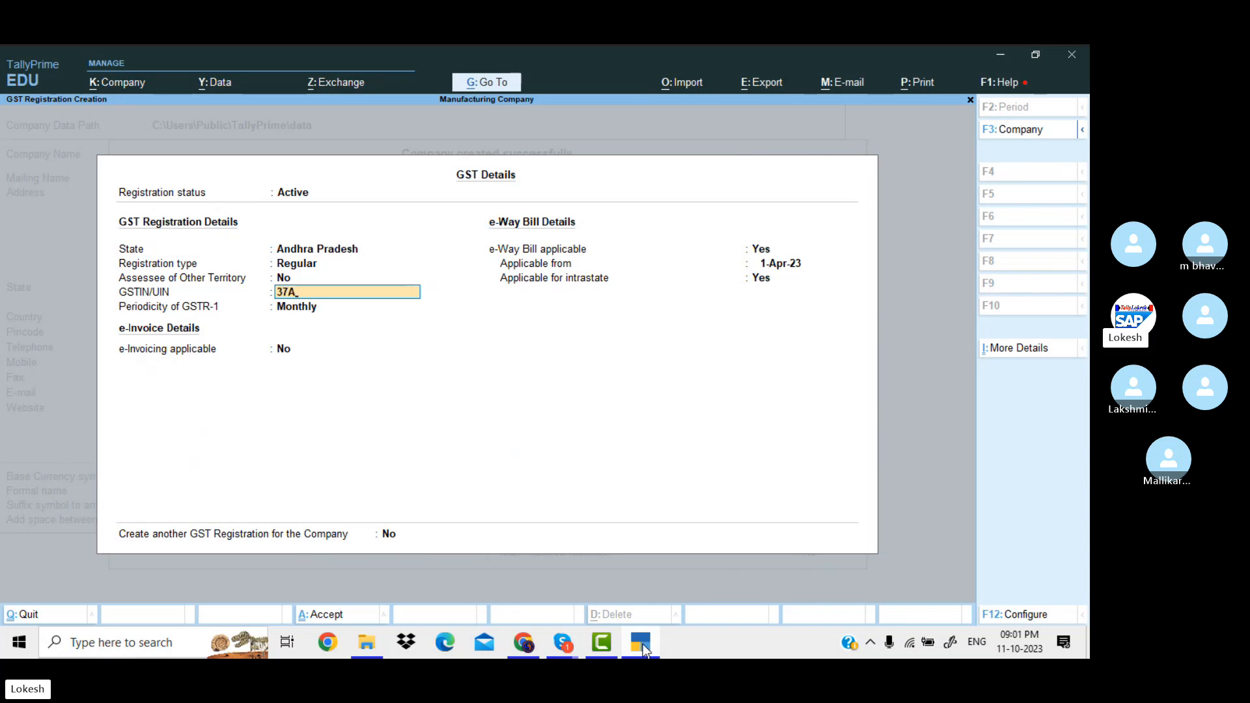
pyautogui.write('SDFD9')
pyautogui.write('874A1Z5')
pyautogui.press('Return')
pyautogui.press('Return')
pyautogui.press('Return')
pyautogui.press('Return')
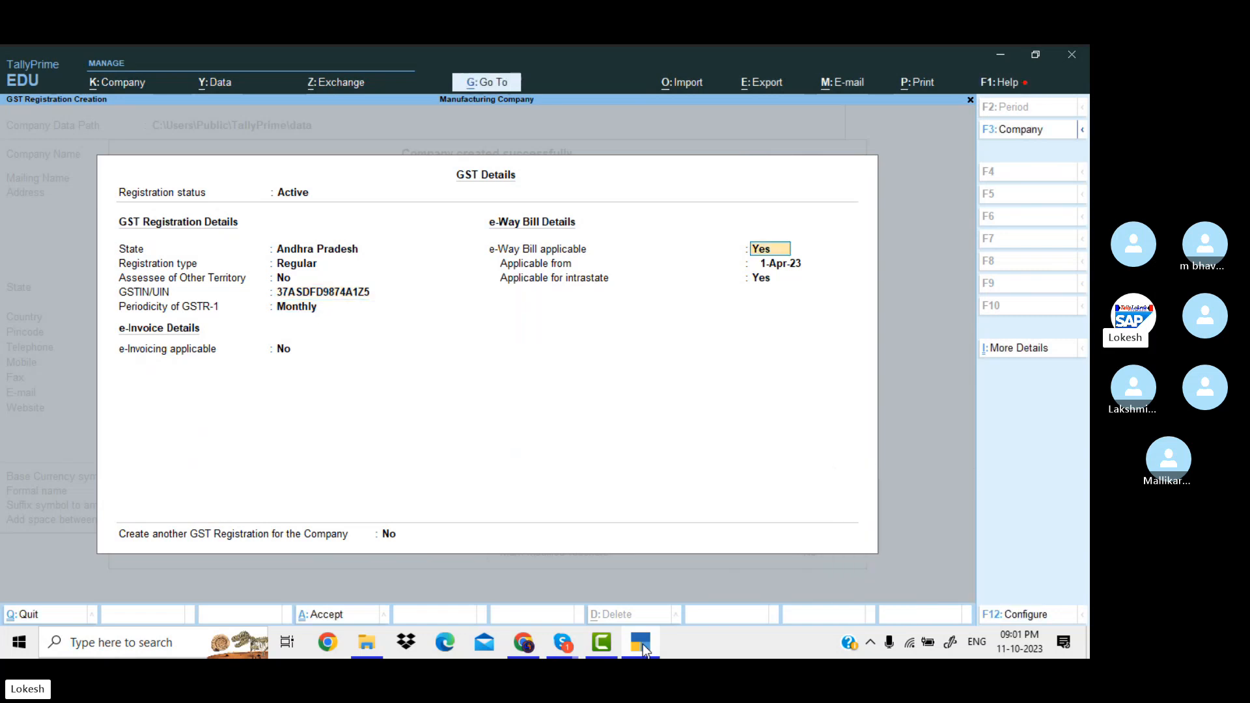
# - Keep e-Way Bill applicable from 1-Apr-23, including intrastate, and save the registration with the option to create another one
pyautogui.press('Return')
pyautogui.press('Return')
pyautogui.press('Return')
pyautogui.press('Return')
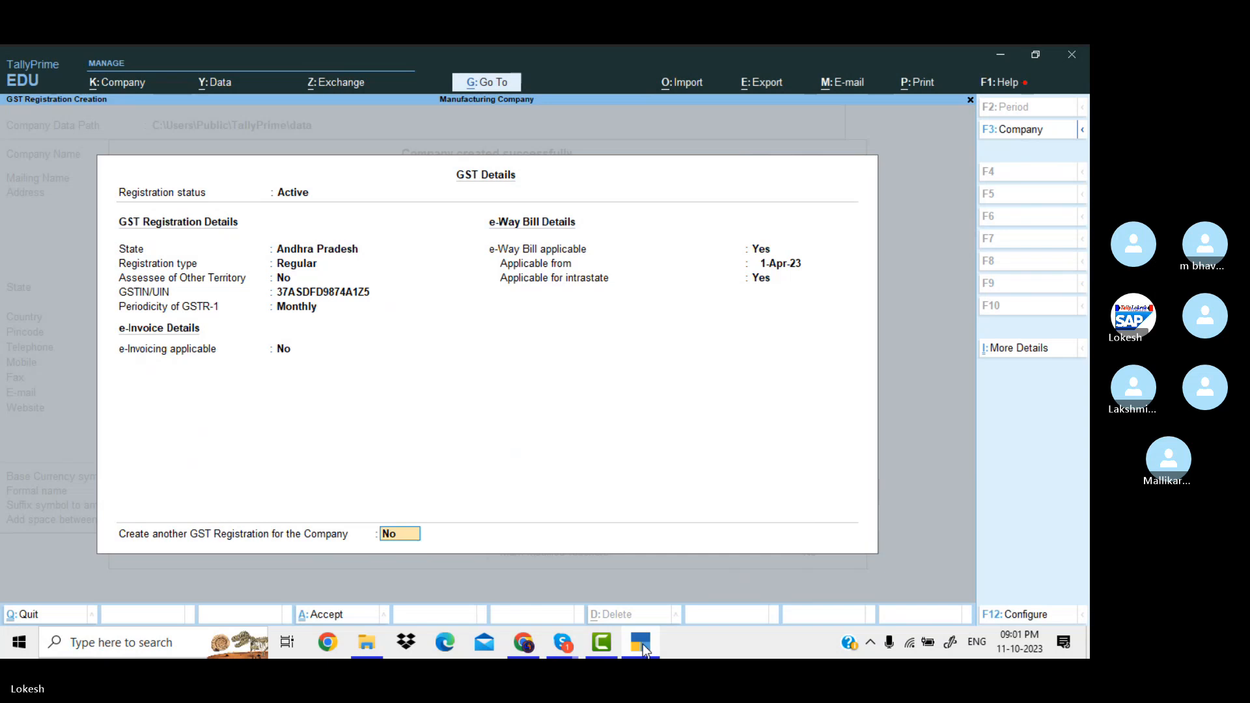
pyautogui.write('y')
pyautogui.press('Return')
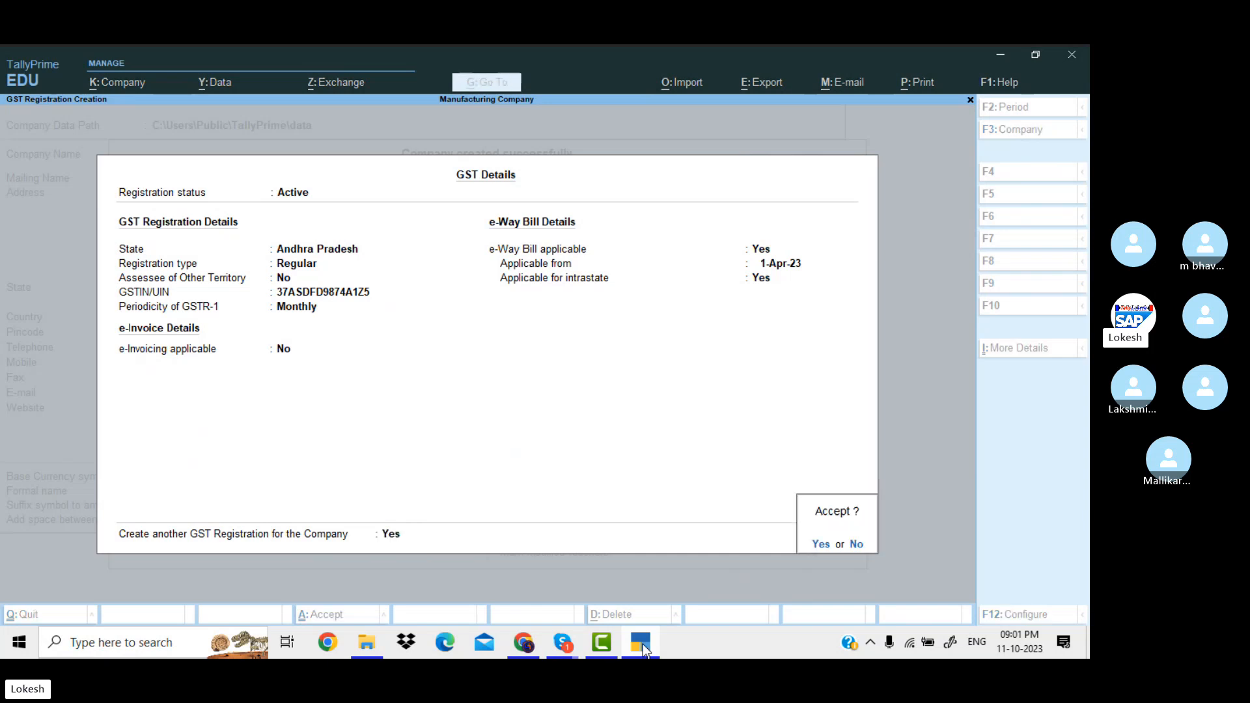
pyautogui.press('Return')
# - Fill in a second GST registration for Telangana as Regular with GSTIN 36, monthly GSTR-1 and no e-invoicing
pyautogui.write('T')
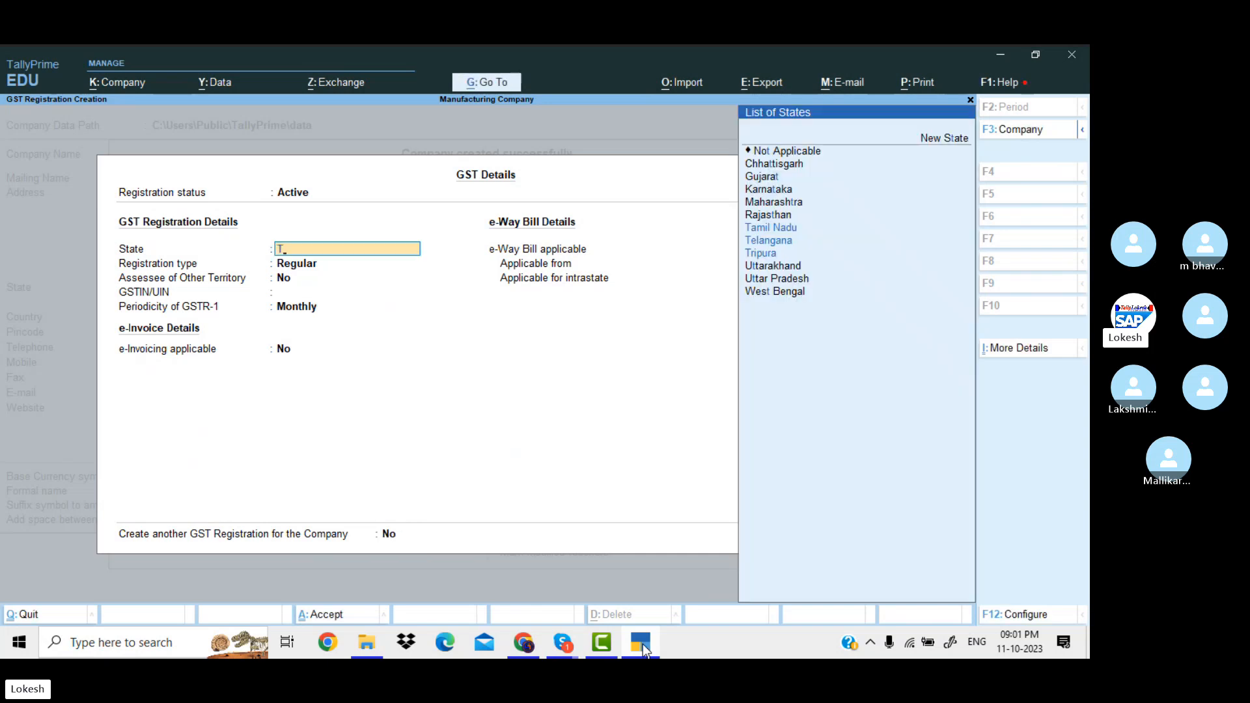
pyautogui.press('Down')
pyautogui.press('Return')
pyautogui.press('Return')
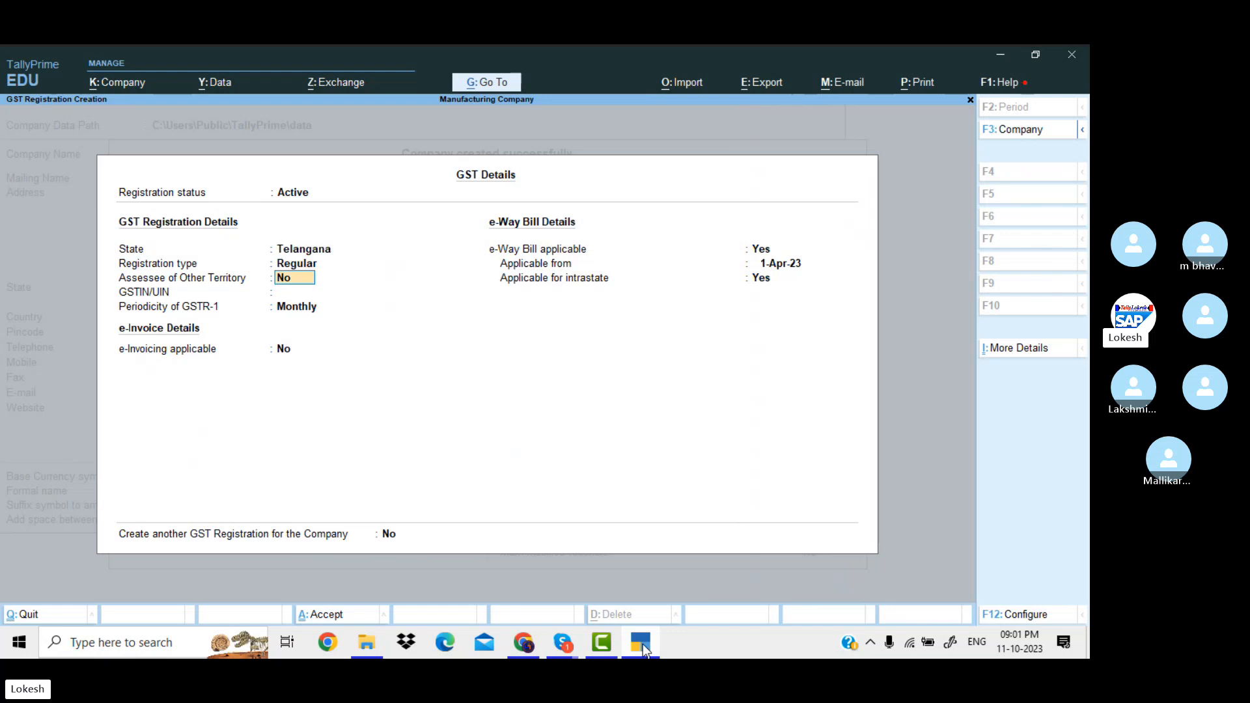
pyautogui.press('Return')
pyautogui.write('36')
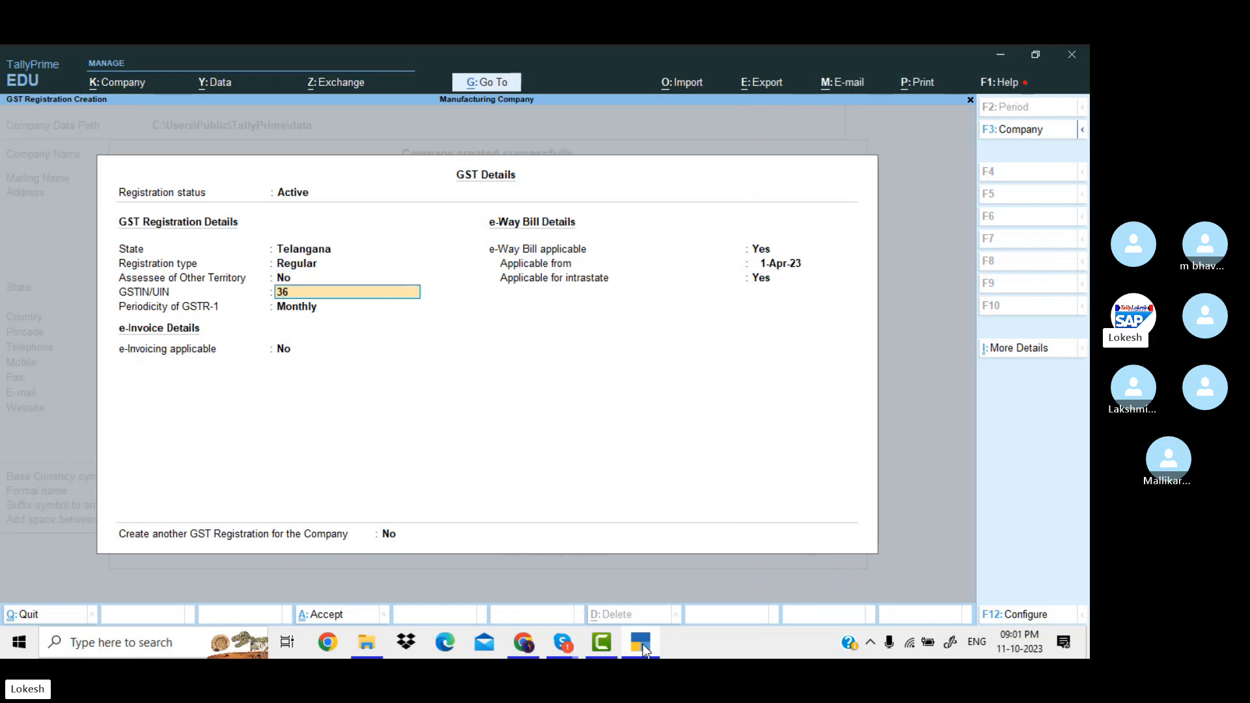
pyautogui.press('Return')
pyautogui.press('Return')
pyautogui.press('Return')
pyautogui.press('Return')
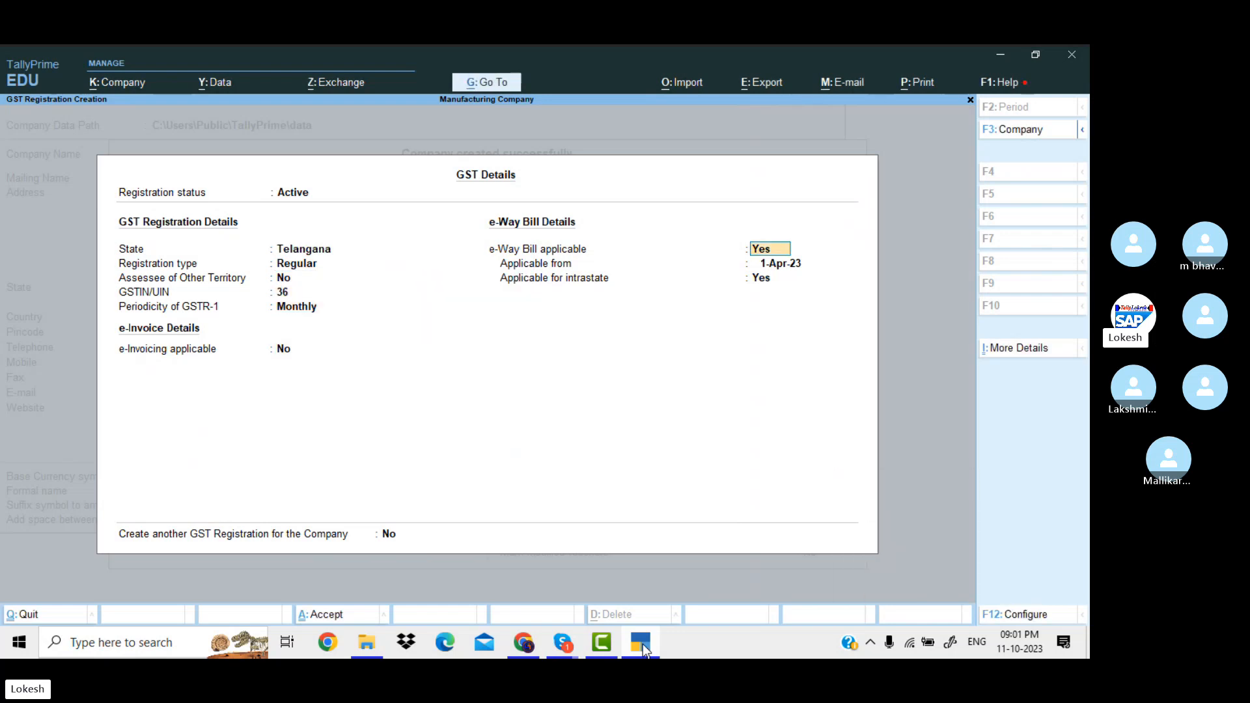
# - Save the Telangana registration with e-Way Bill applicable from 1-Apr-23 and no further registration, and leave the list of voucher types
pyautogui.press('Return')
pyautogui.press('Return')
pyautogui.press('Return')
pyautogui.press('Return')
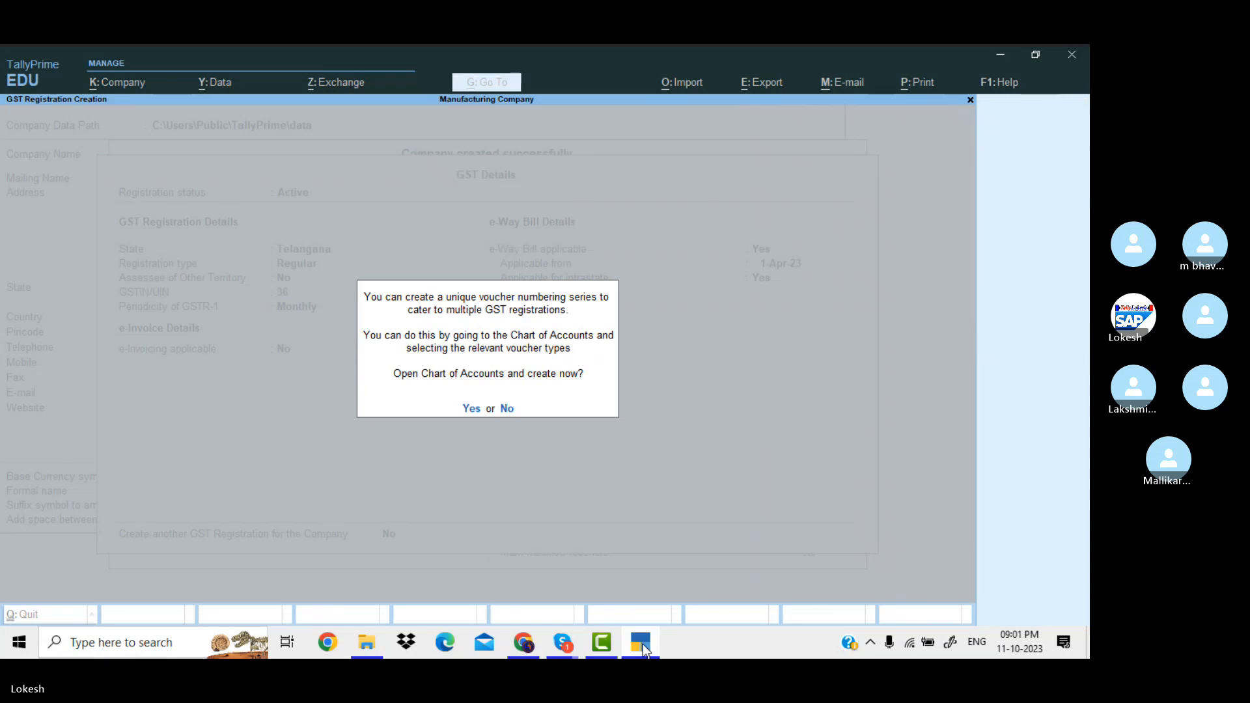
pyautogui.press('Return')
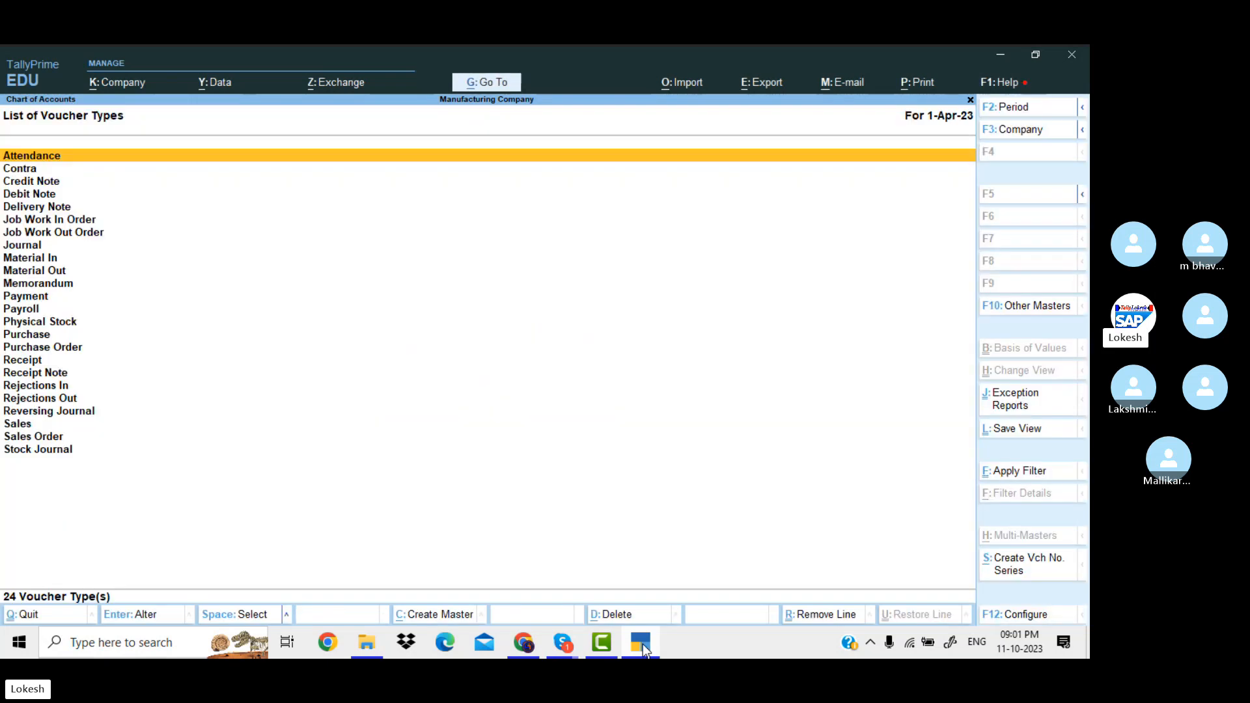
pyautogui.press('Escape')
# - Keep company GST rate details, TDS, TCS, VAT, excise and service tax off in the taxation features
pyautogui.press('Return')
pyautogui.press('Return')
pyautogui.press('Return')
pyautogui.press('Return')
pyautogui.press('Return')
pyautogui.press('Return')
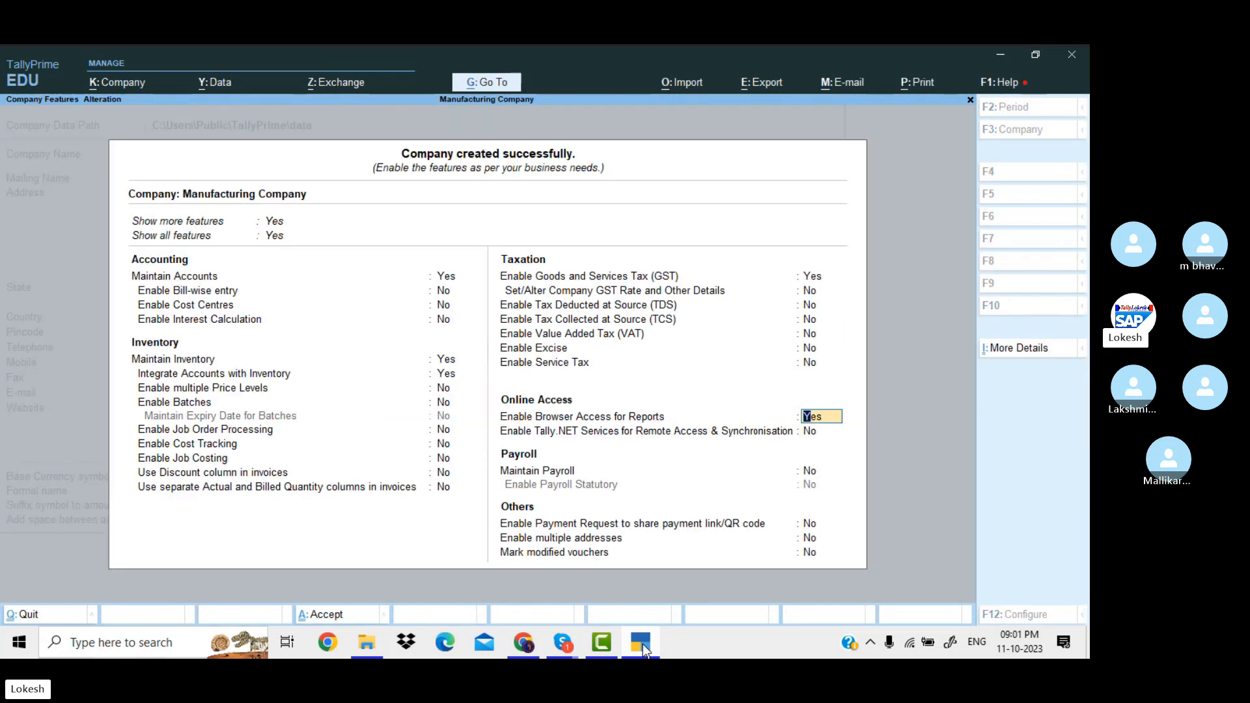
# - Disable browser access for reports, keep the remaining online access, payroll and other features off, and save the company features
pyautogui.write('n')
pyautogui.press('Return')
pyautogui.press('Return')
pyautogui.press('Return')
pyautogui.press('Return')
pyautogui.press('Return')
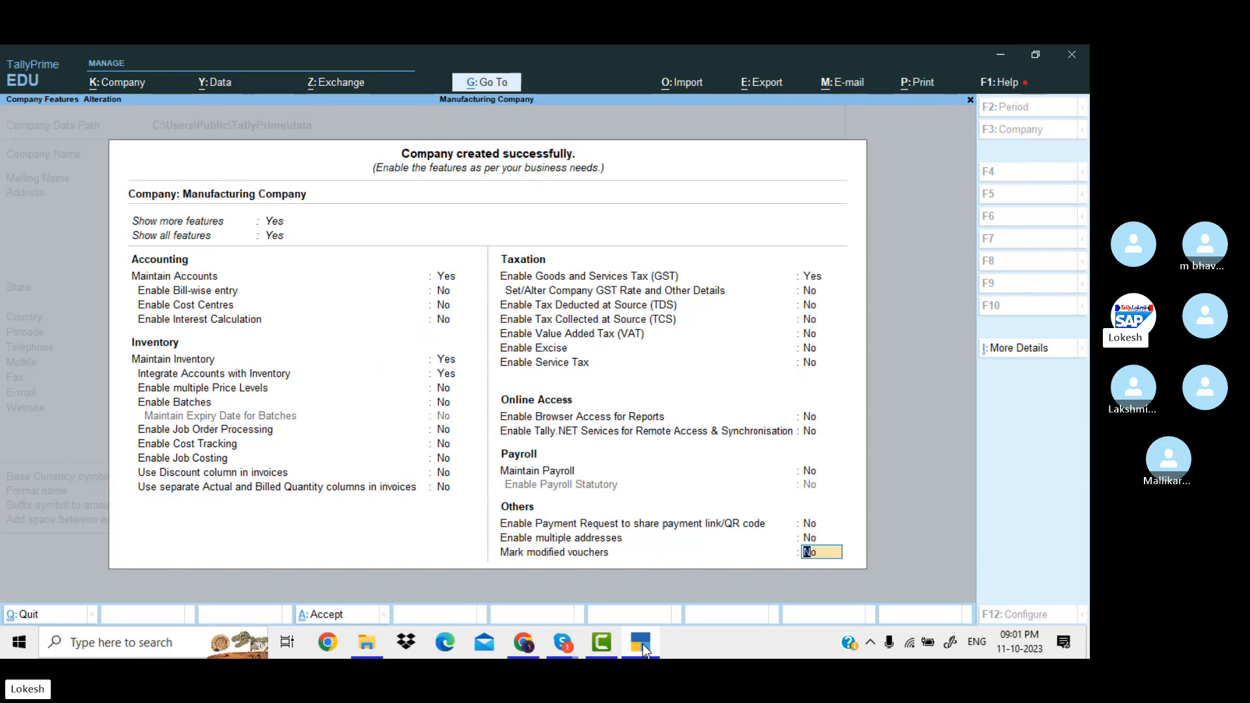
pyautogui.press('Return')
pyautogui.press('Return')
# - Start a receipt voucher and set its date to 1-10
pyautogui.press('Down')
pyautogui.press('Down')
pyautogui.press('Down')
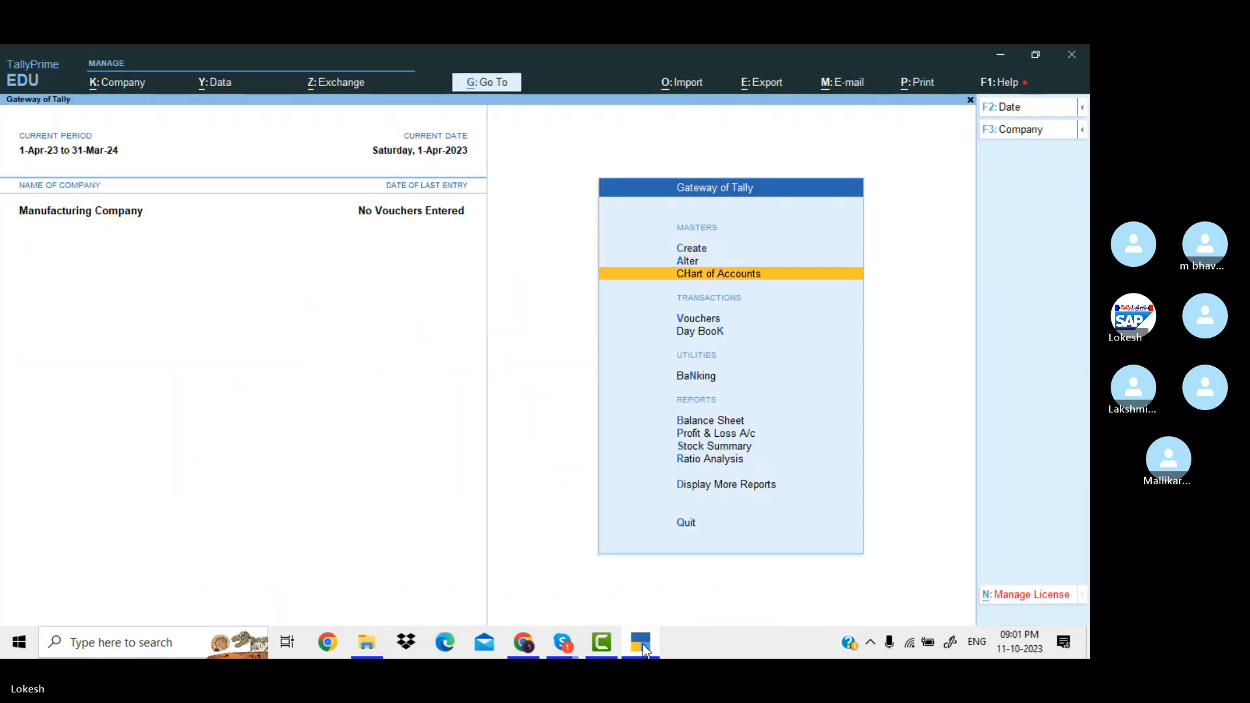
pyautogui.press('Return')
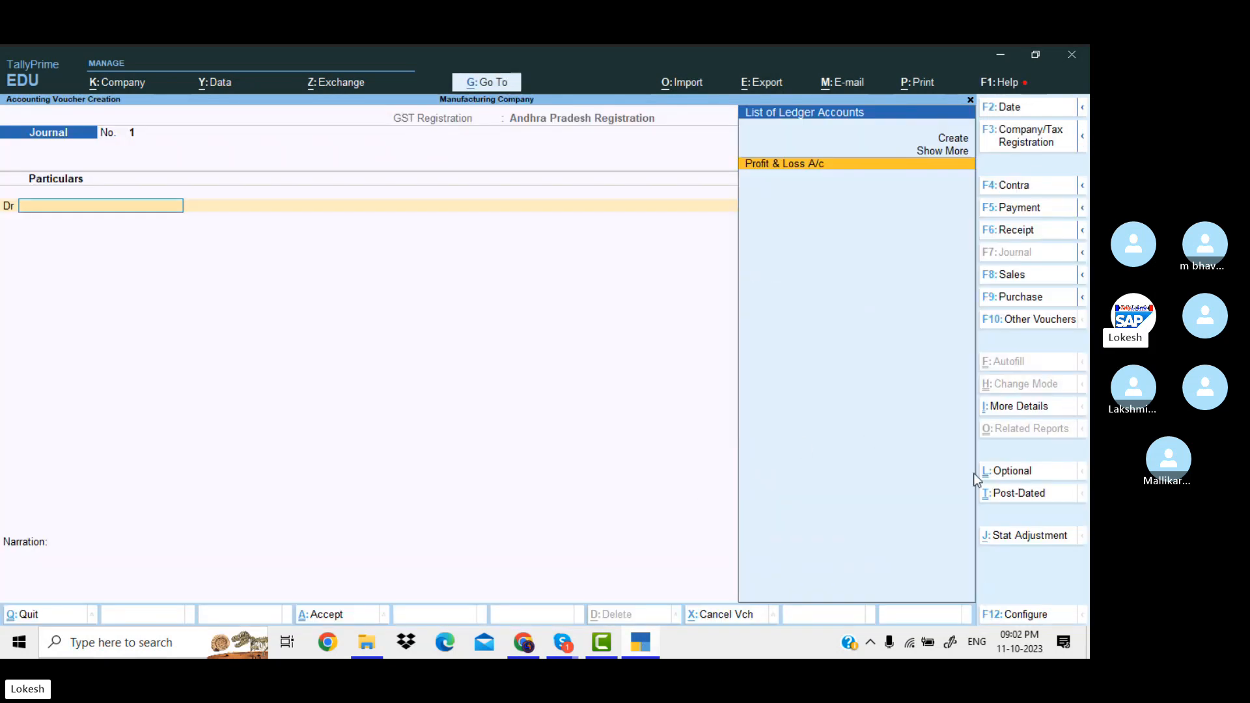
pyautogui.click(1023, 233)
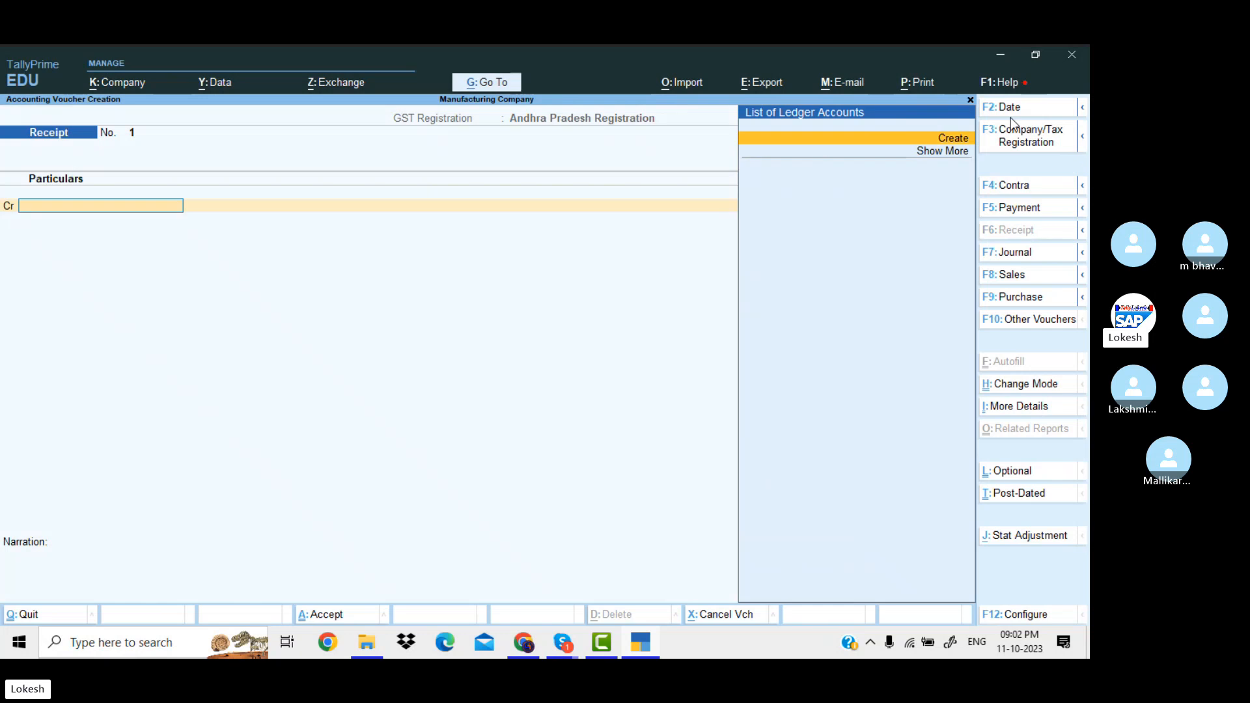
pyautogui.click(1017, 108)
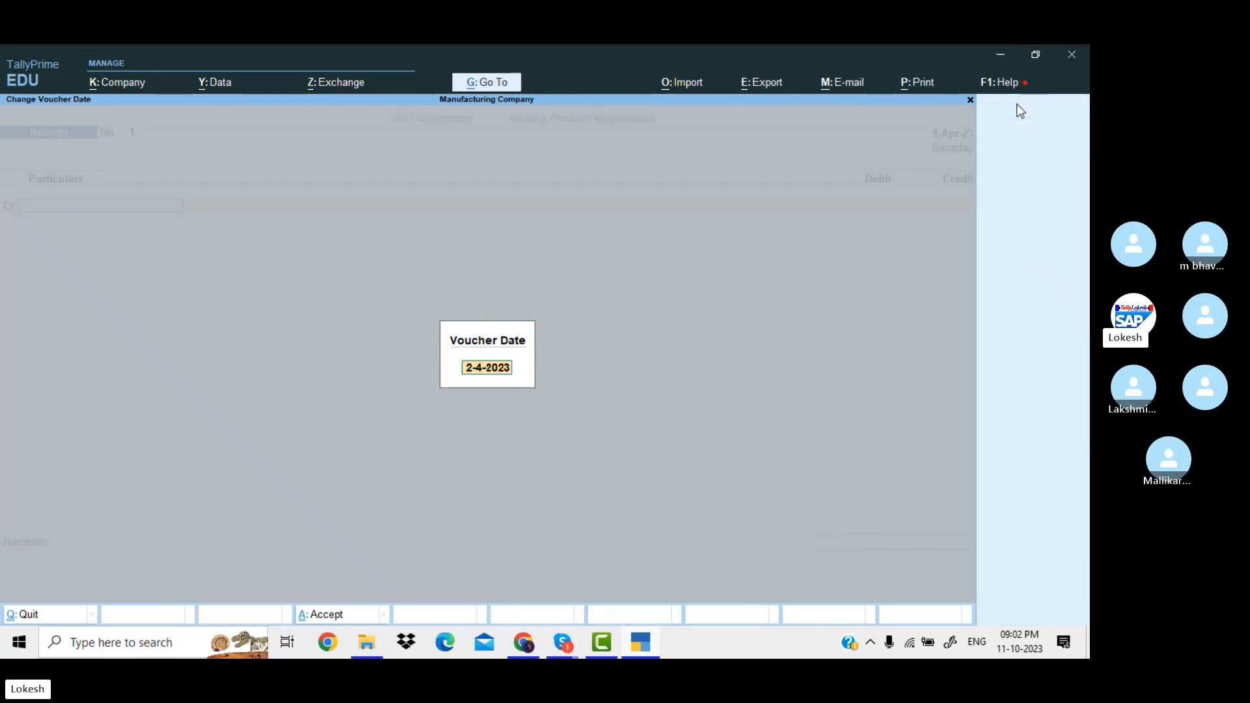
pyautogui.press('BackSpace')
pyautogui.write('1-10')
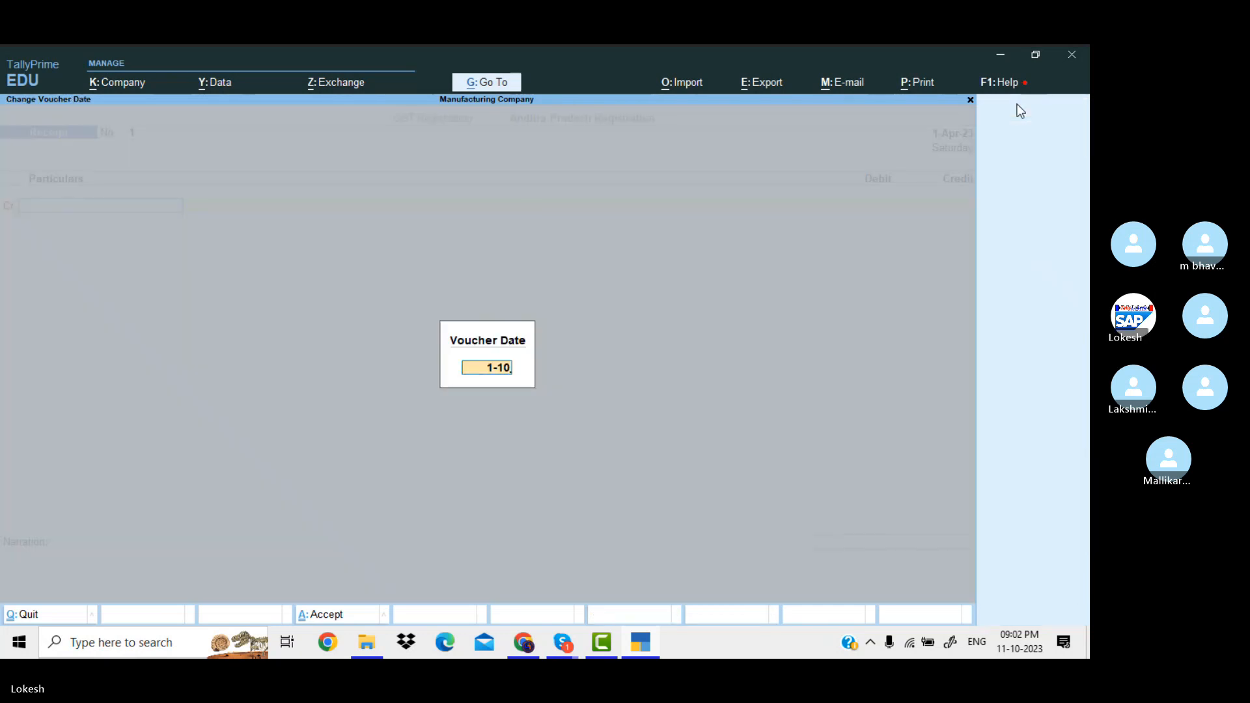
pyautogui.press('Return')
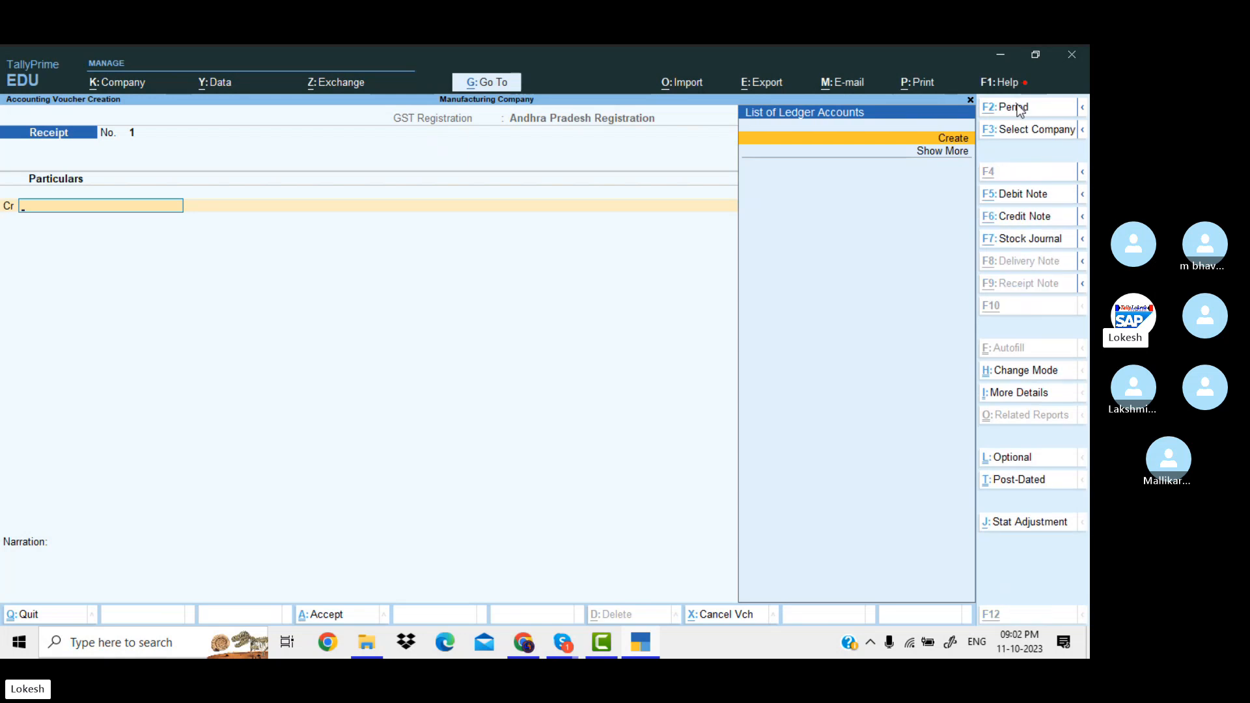
# - Create the ledger Equity Share Capital under Capital Account, keeping Andhra Pradesh as the state, for the receipt's credit line
pyautogui.hotkey('alt', 'c')
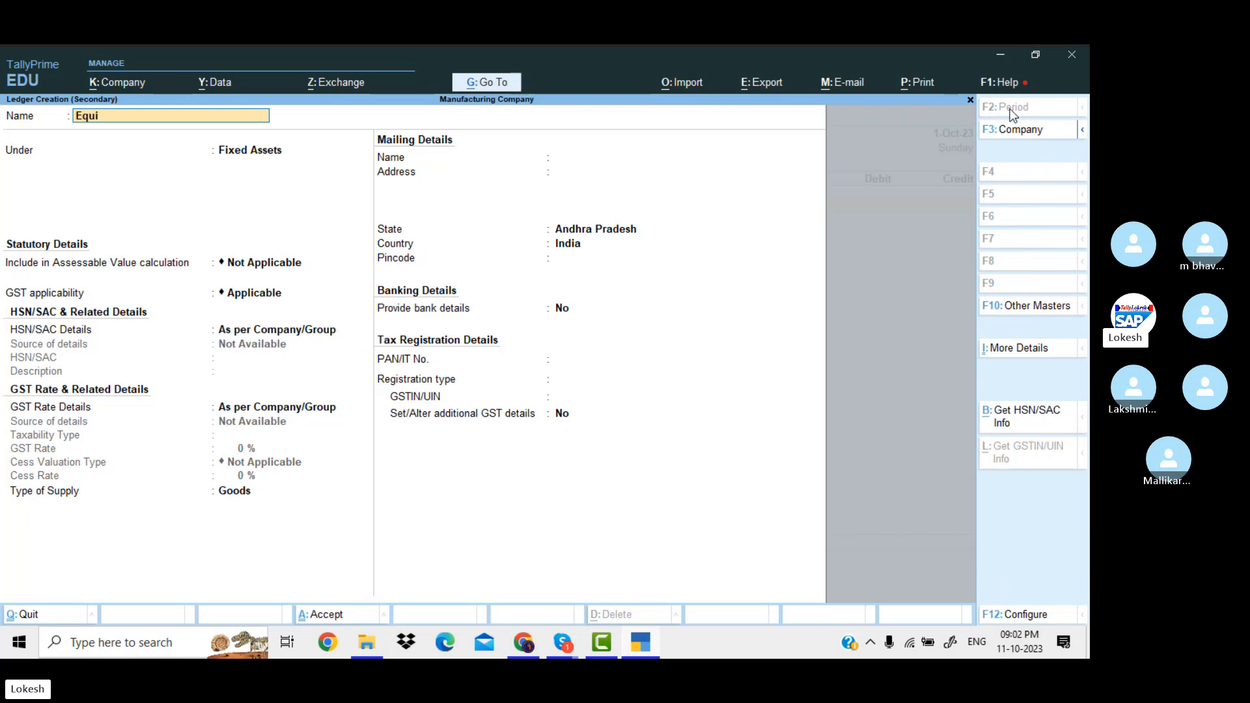
pyautogui.write('ty Share c')
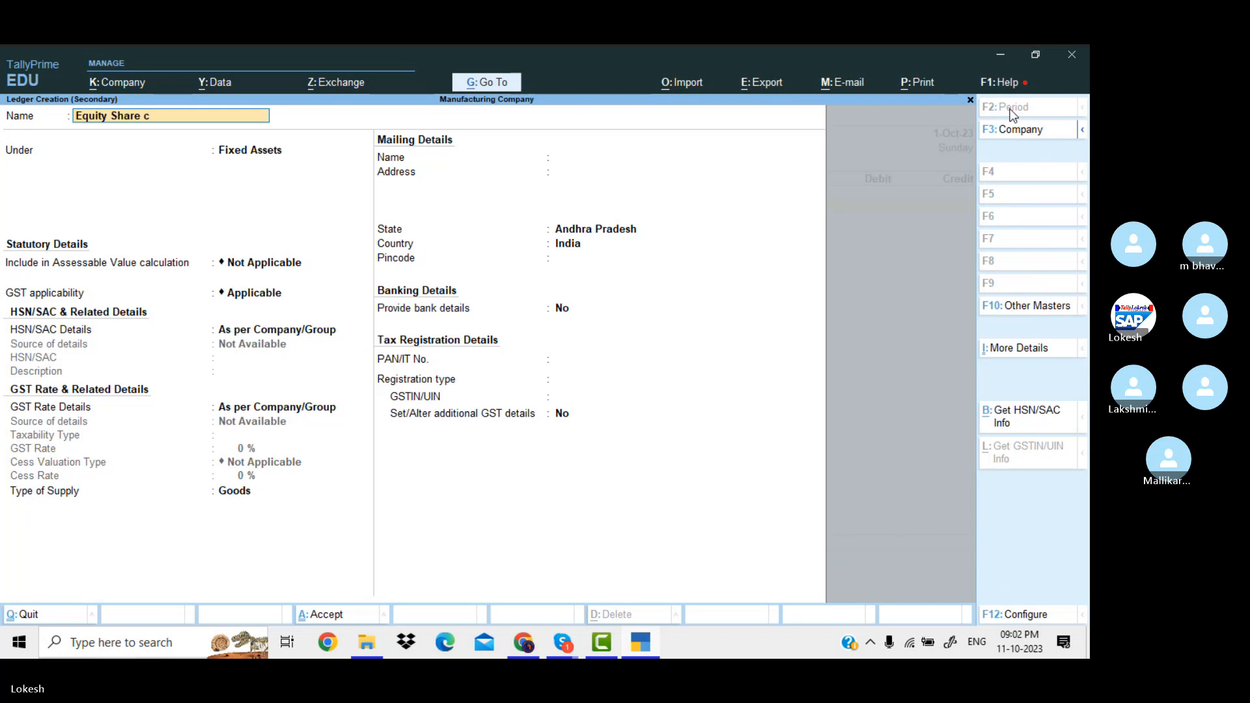
pyautogui.write('apital')
pyautogui.press('Return')
pyautogui.write('Cas')
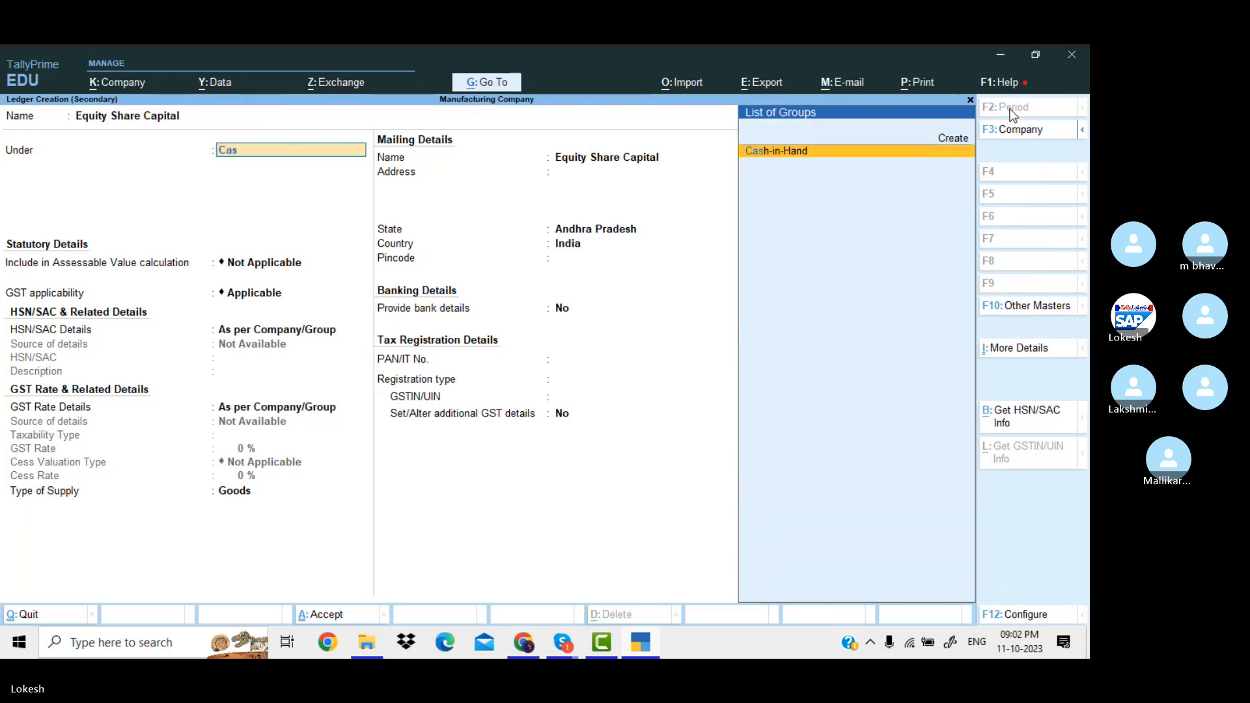
pyautogui.press('BackSpace')
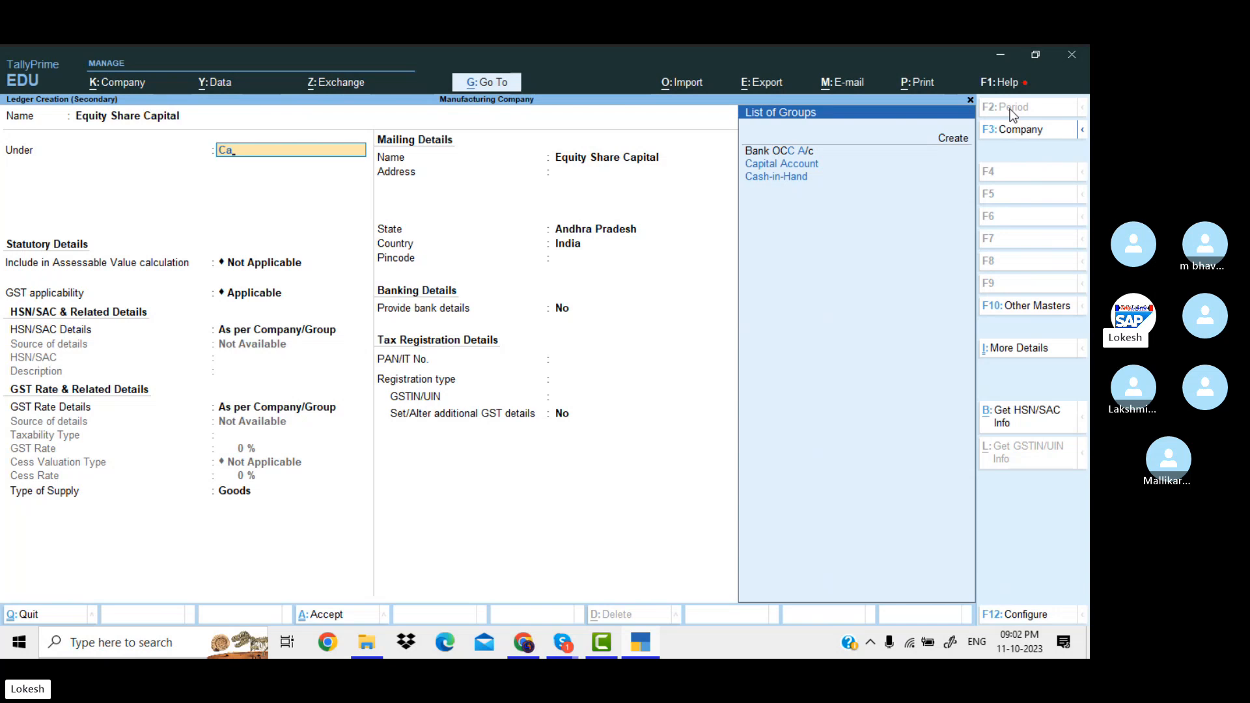
pyautogui.press('Down')
pyautogui.press('Return')
pyautogui.press('Return')
pyautogui.press('Return')
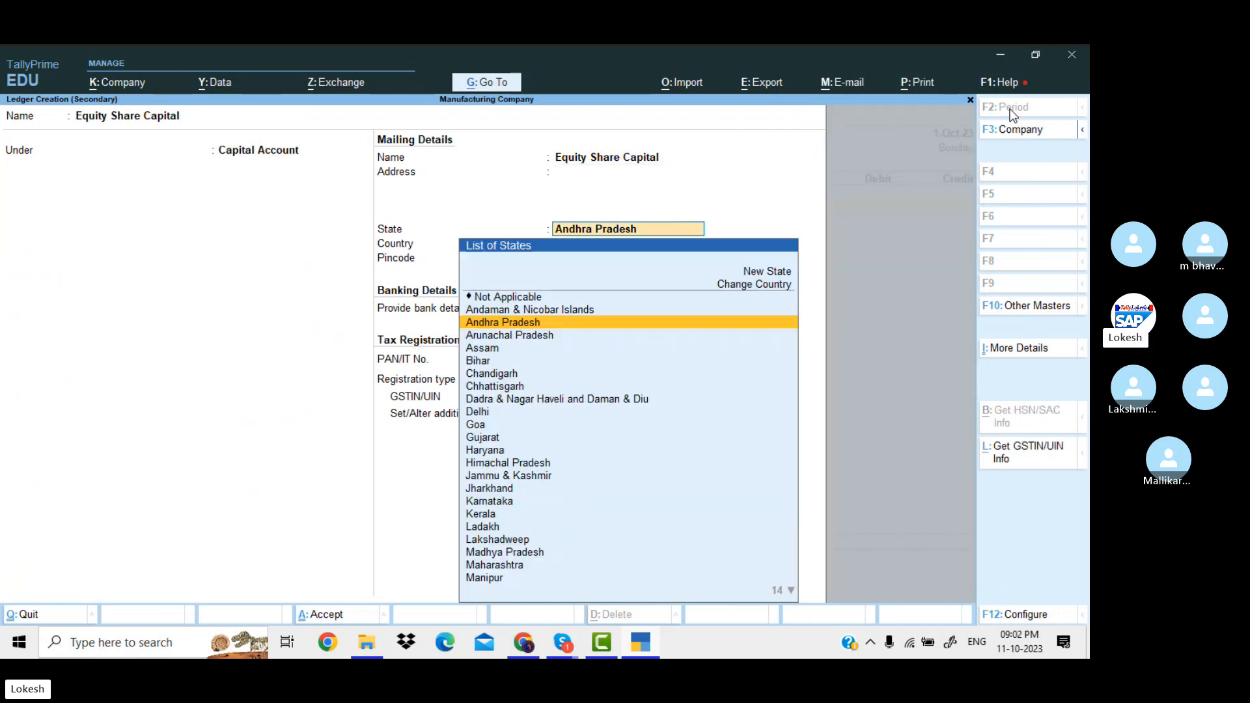
pyautogui.hotkey('ctrl', 'a')
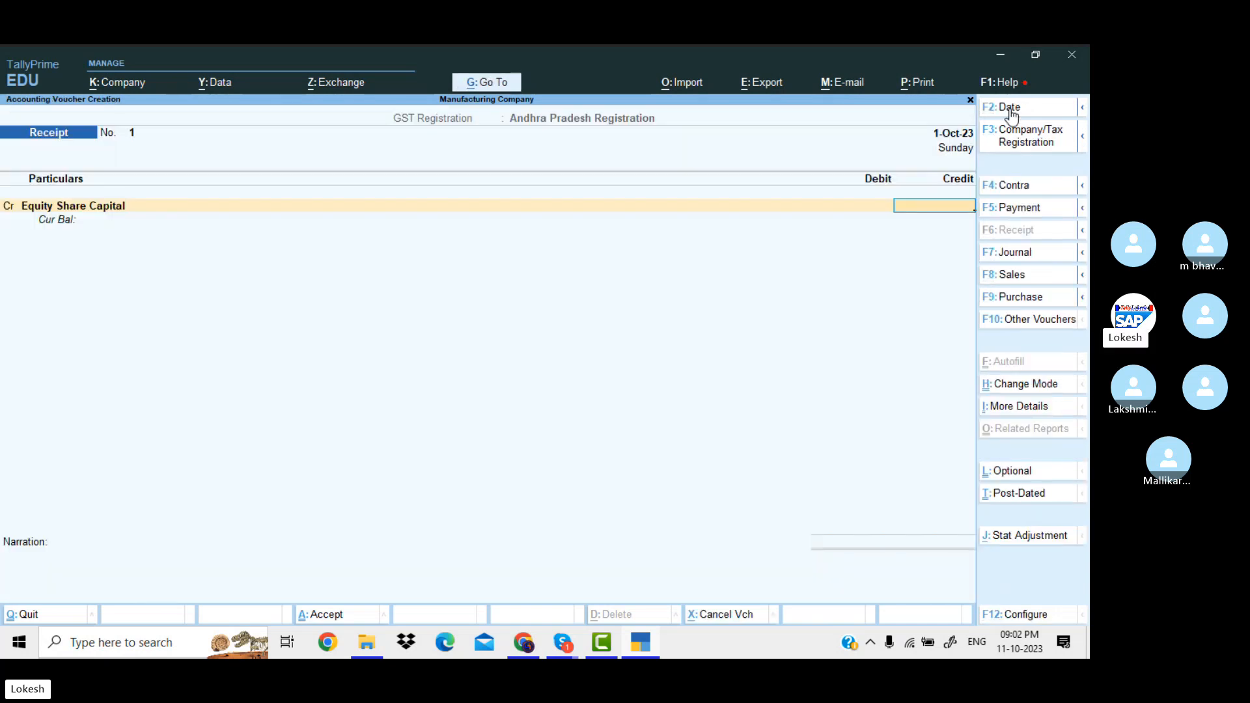
# - Credit Equity Share Capital with 2500000 in the receipt voucher
pyautogui.write('2500000')
pyautogui.press('Return')
pyautogui.press('Return')
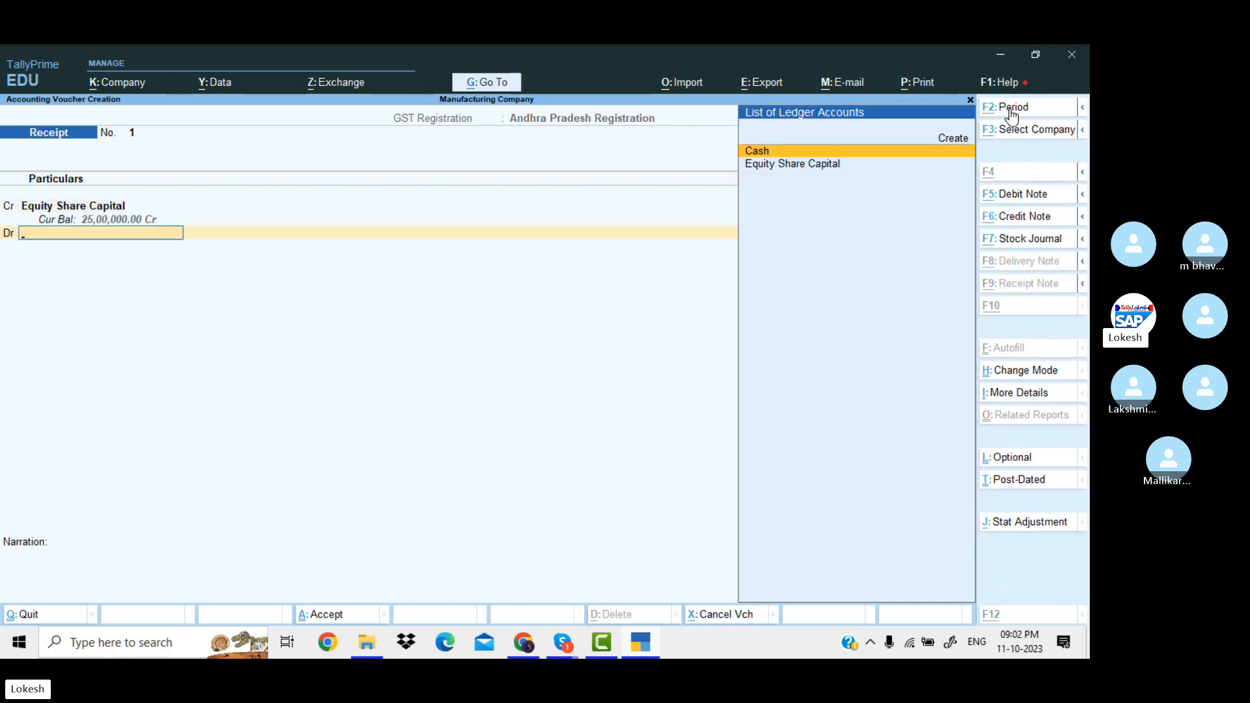
# - Create the ledger HDFC BANK under Bank Accounts for the debit line and save the receipt voucher
pyautogui.hotkey('alt', 'c')
pyautogui.write('HDF')
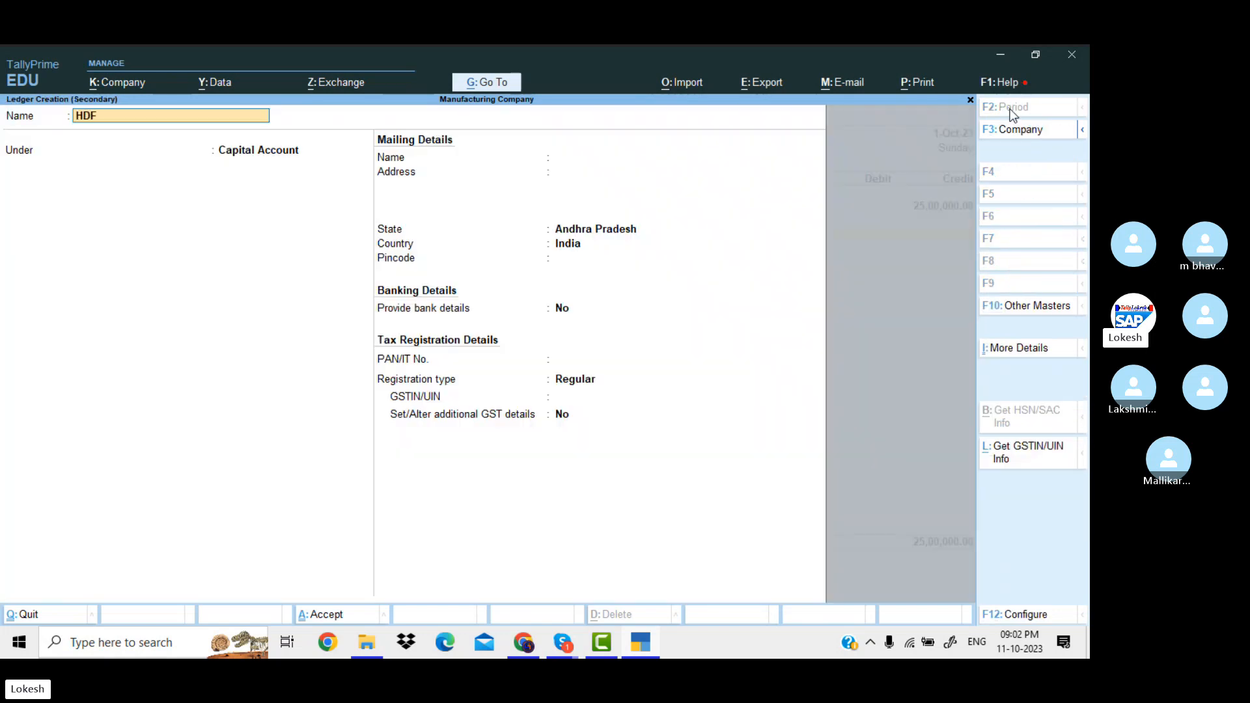
pyautogui.write('C BANK')
pyautogui.press('Return')
pyautogui.write('BA')
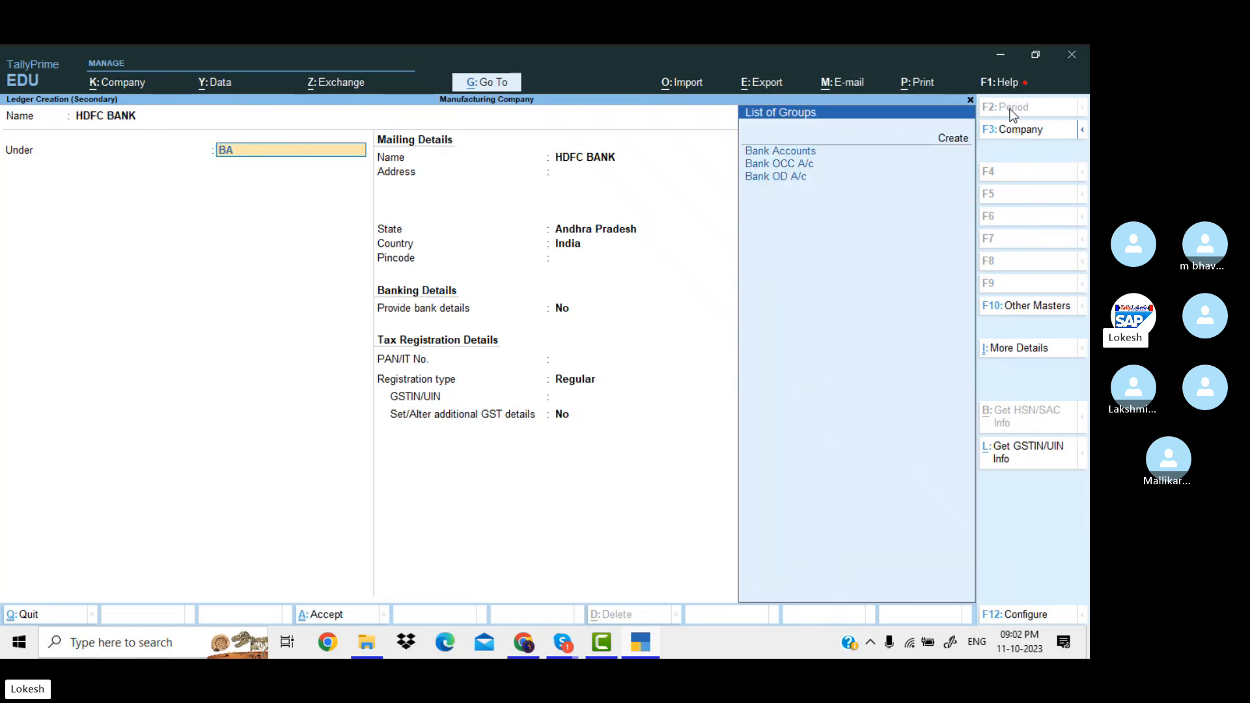
pyautogui.press('Return')
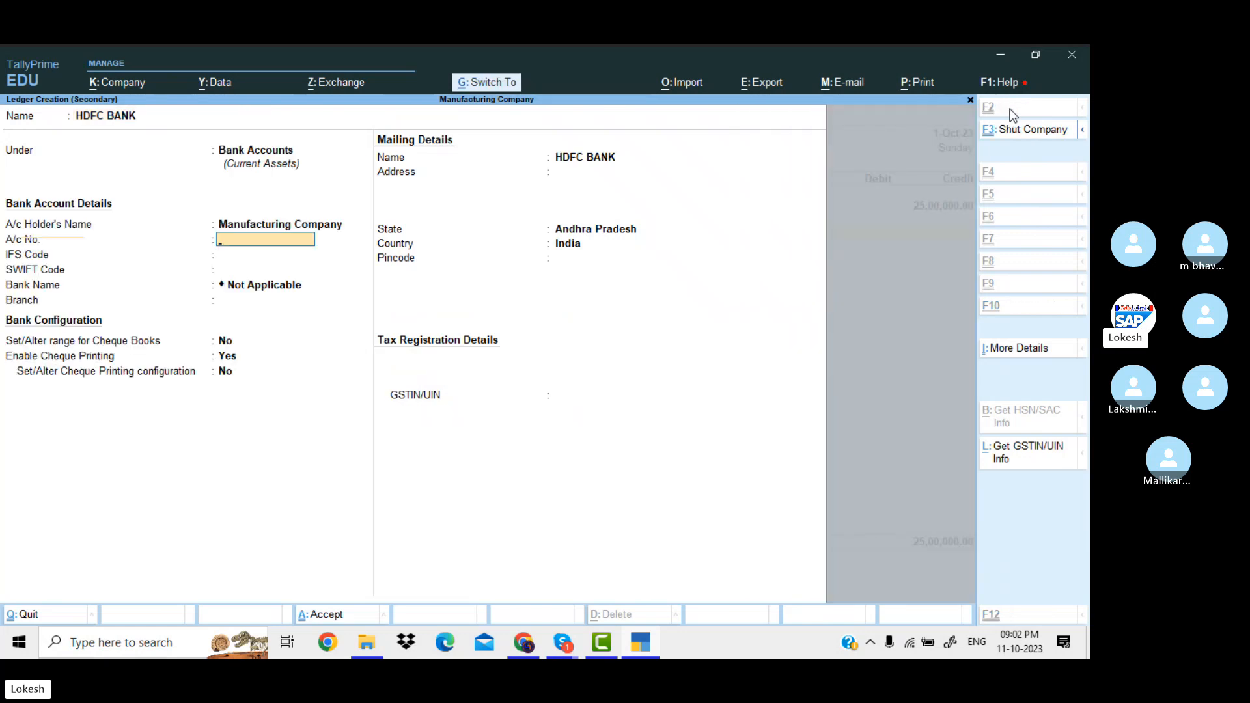
pyautogui.hotkey('ctrl', 'a')
pyautogui.hotkey('ctrl', 'a')
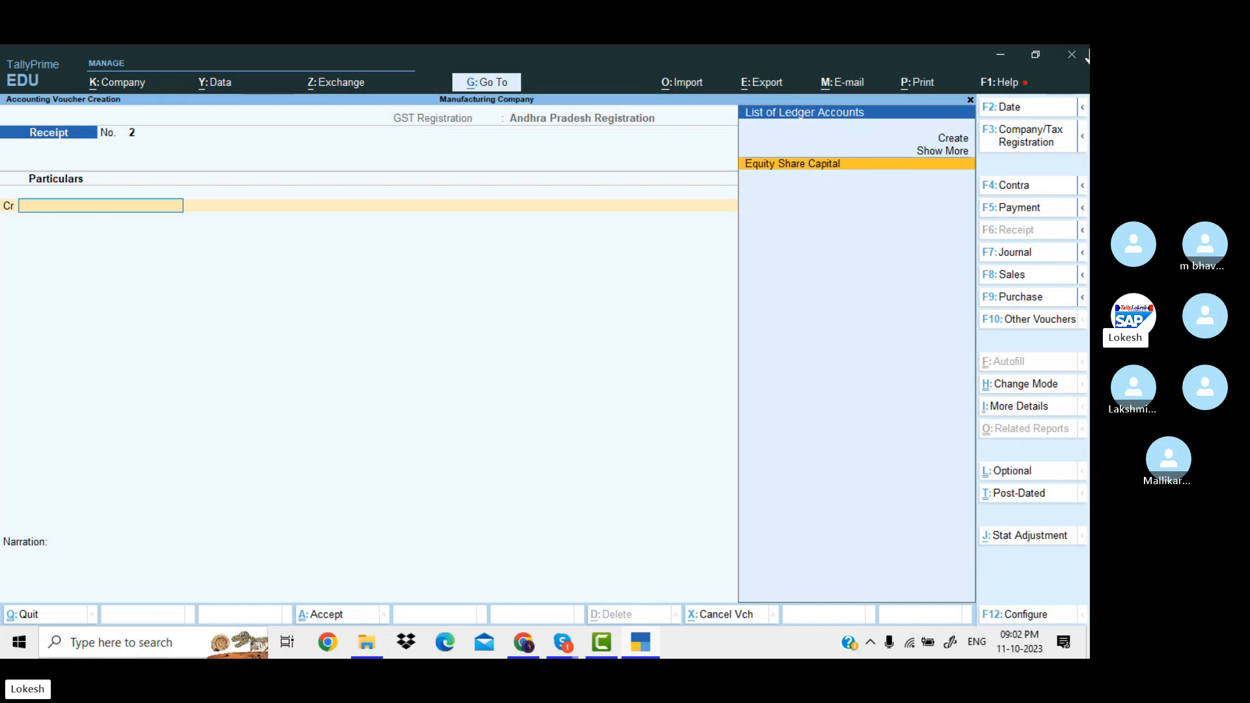
# - Start a payment voucher and create the ledger Sd Godown under Deposits (Asset) for its debit line
pyautogui.click(1039, 210)
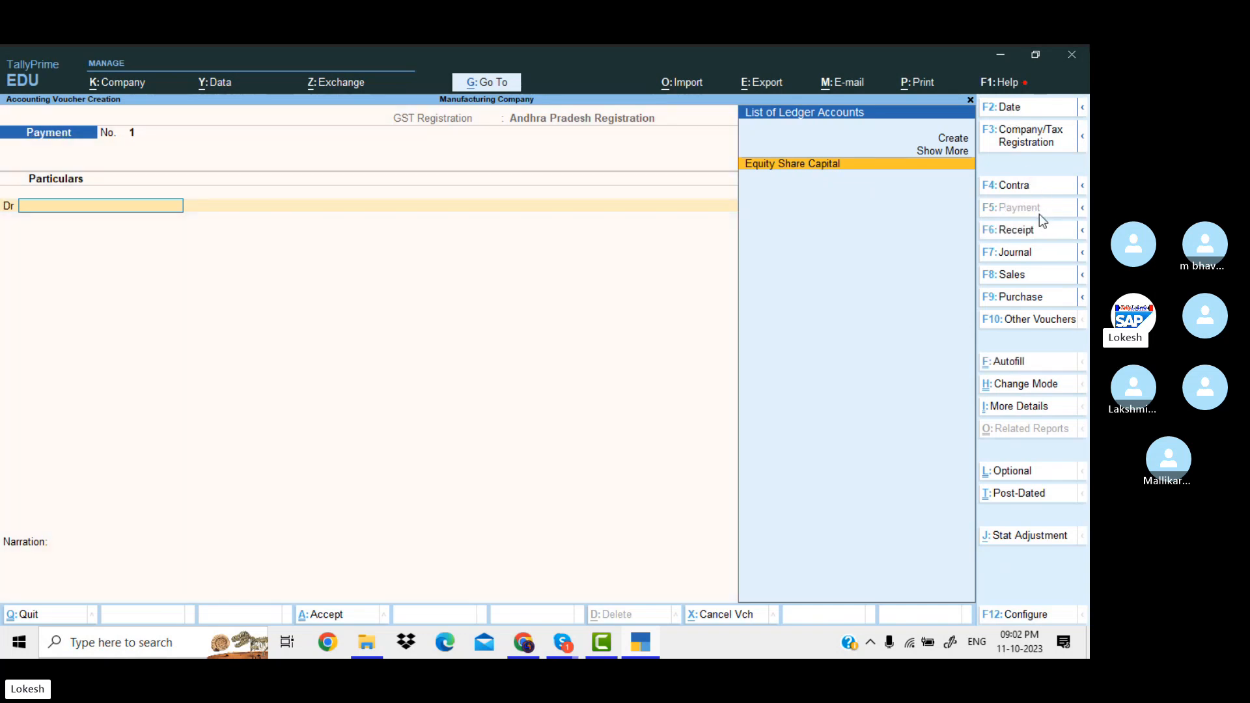
pyautogui.hotkey('alt', 'c')
pyautogui.write('S')
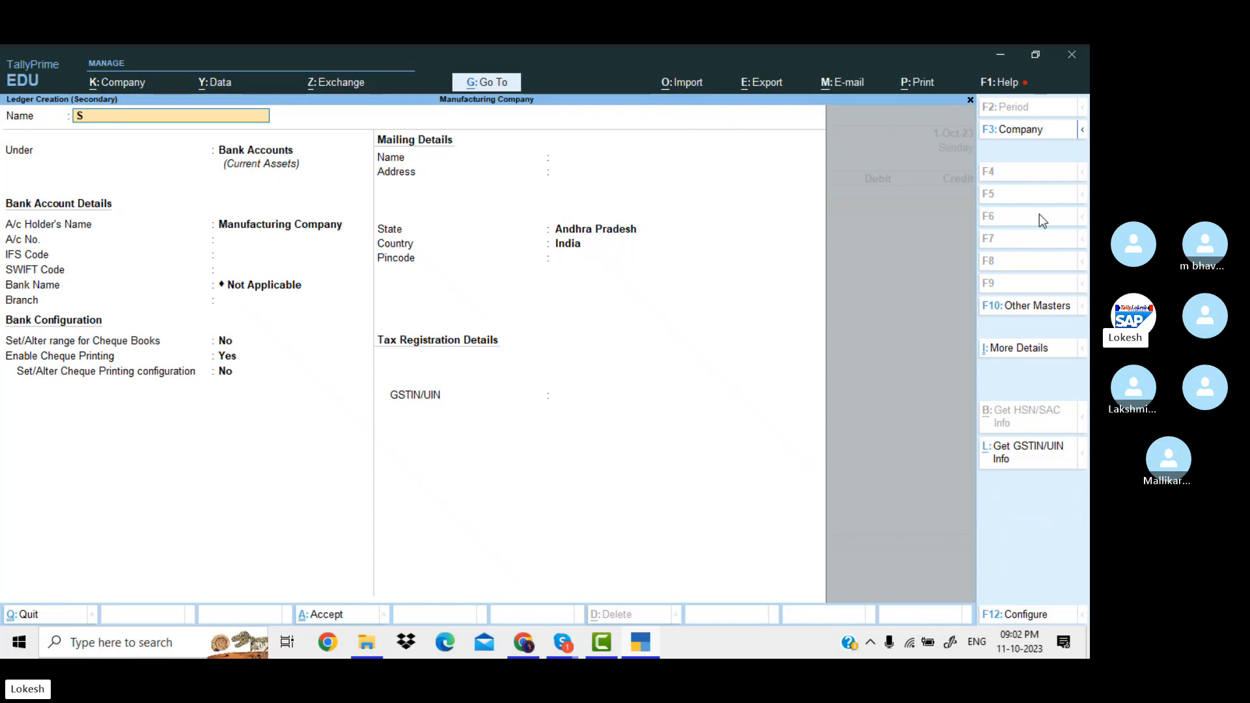
pyautogui.write('d Godown')
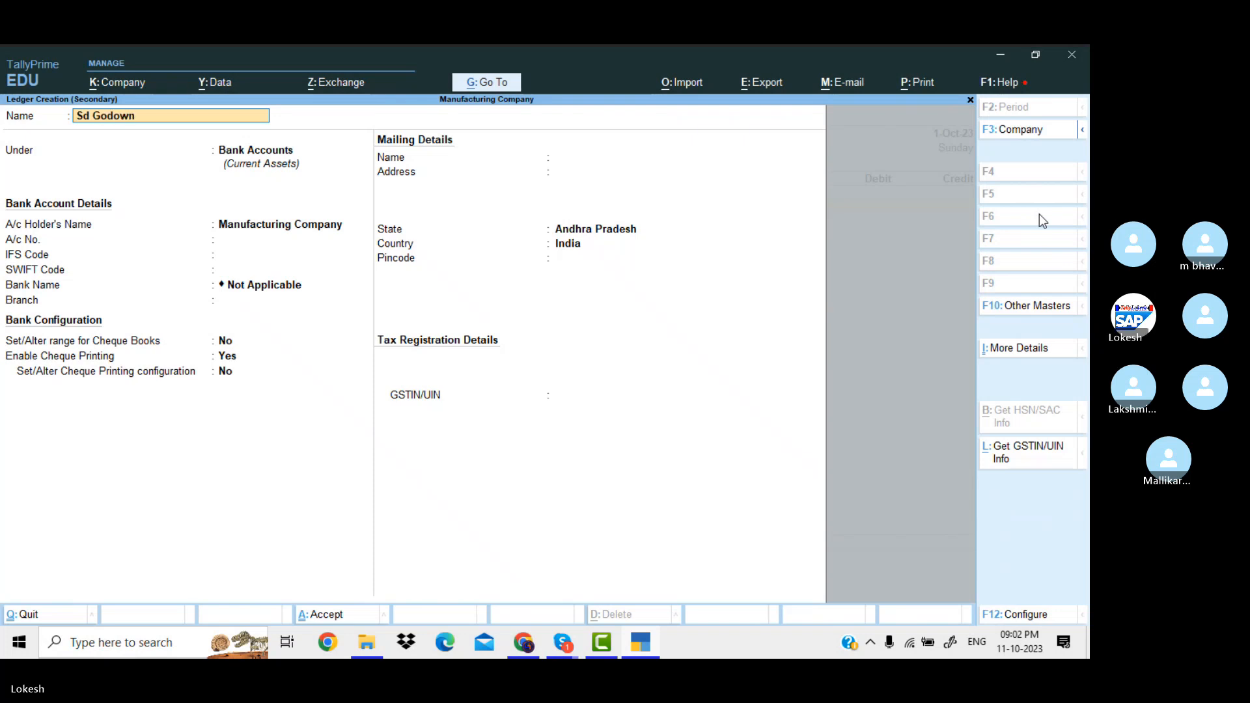
pyautogui.press('Return')
pyautogui.write('de')
pyautogui.press('Return')
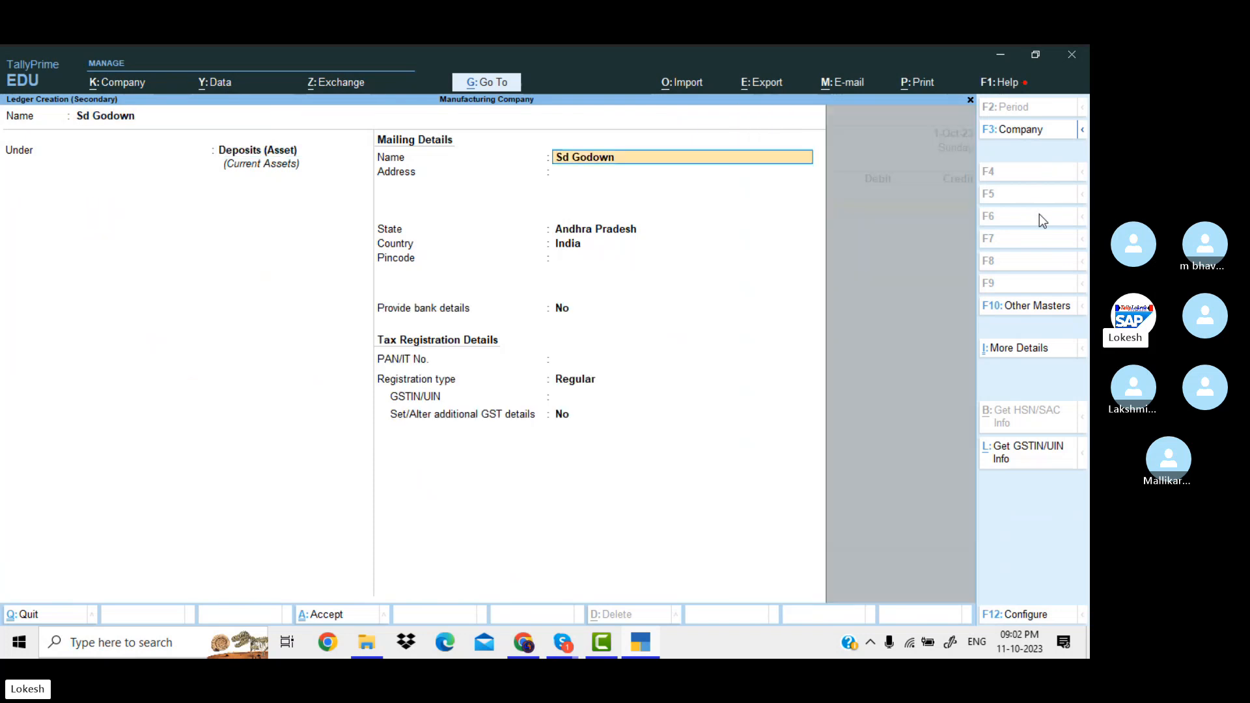
pyautogui.hotkey('ctrl', 'a')
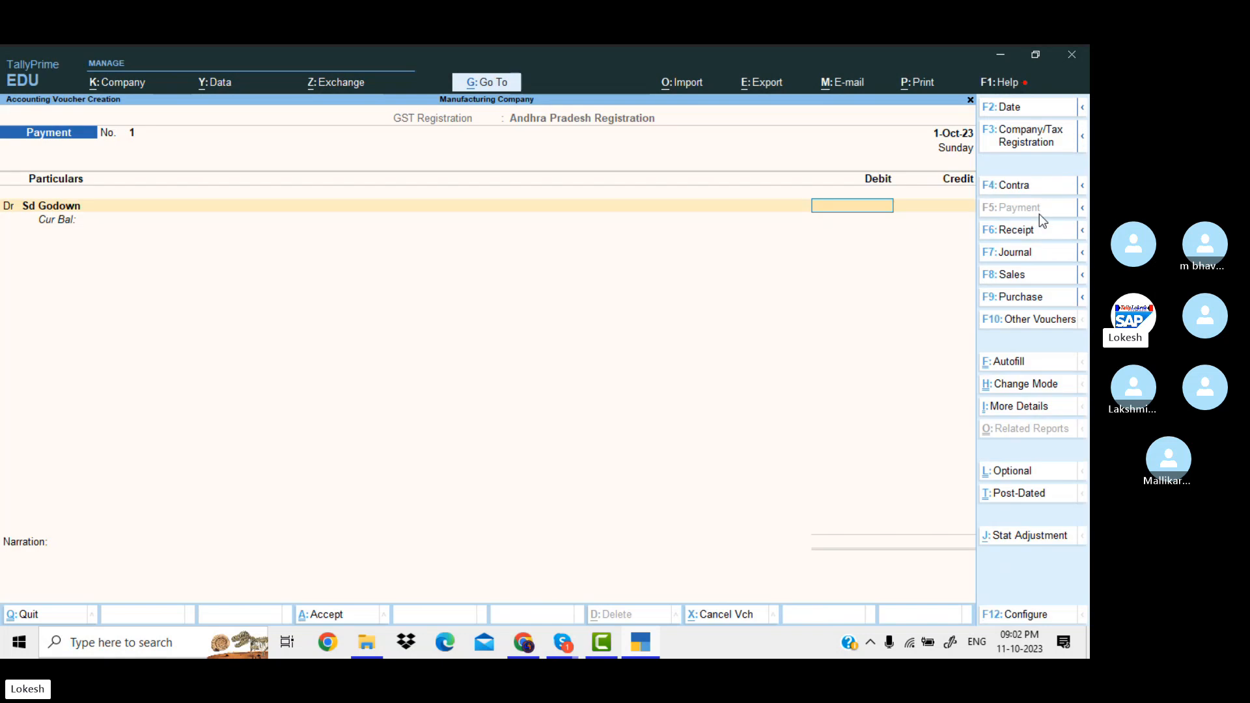
# - Debit Sd Godown with 175000, credit HDFC BANK for the same amount and save the payment voucher
pyautogui.write('175000')
pyautogui.press('Return')
pyautogui.press('Return')
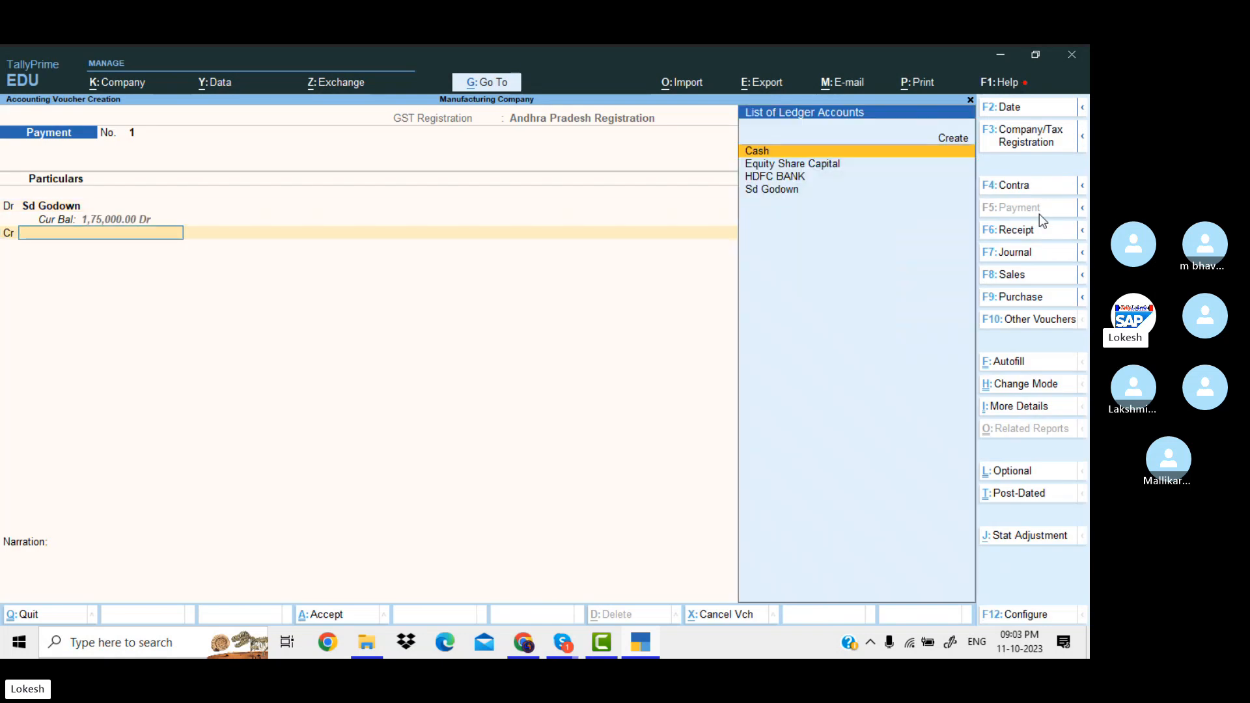
pyautogui.write('h')
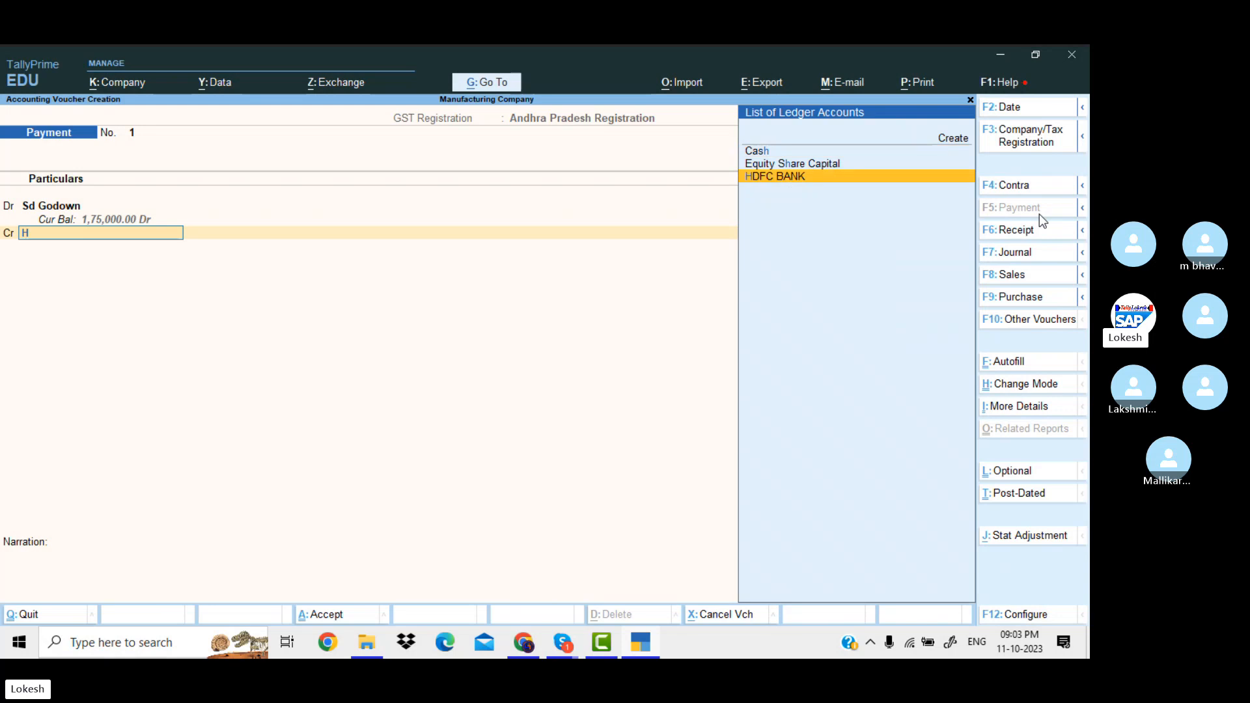
pyautogui.press('Return')
pyautogui.press('Return')
pyautogui.press('Return')
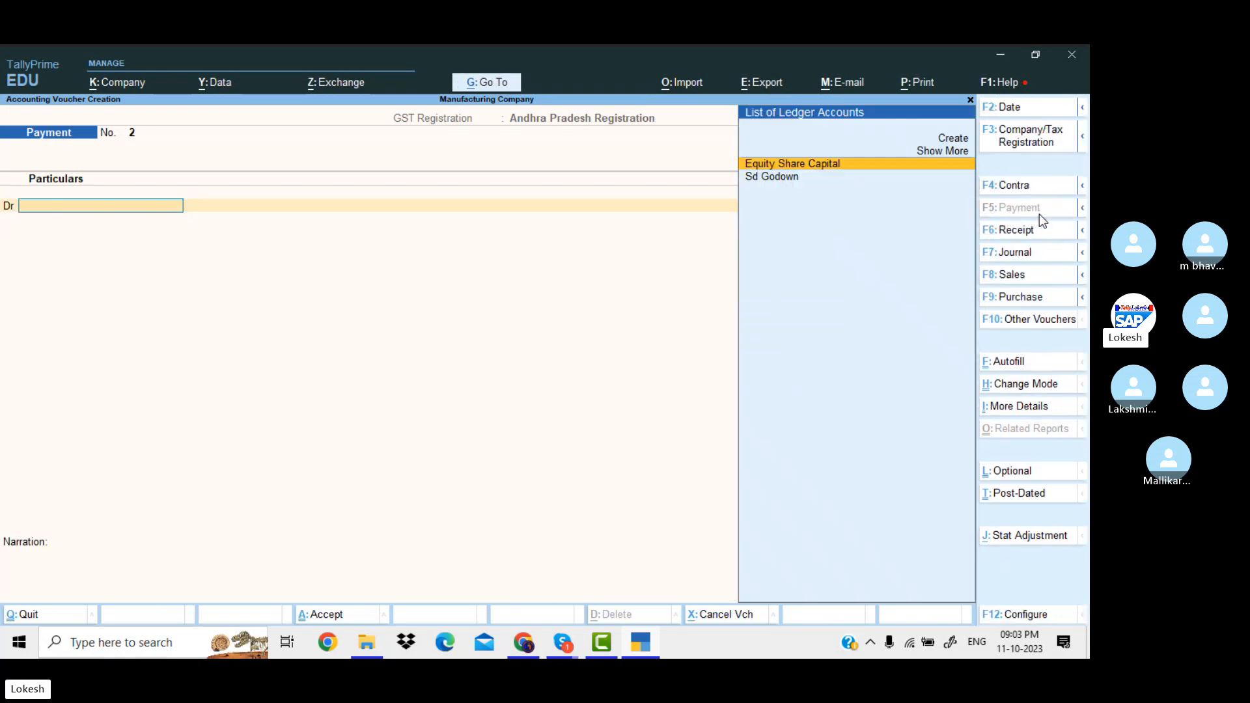
# - Create the ledger Sd Telephone under Deposits (Asset) for the debit line of the next payment voucher
pyautogui.hotkey('alt', 'c')
pyautogui.write('Sd Tel')
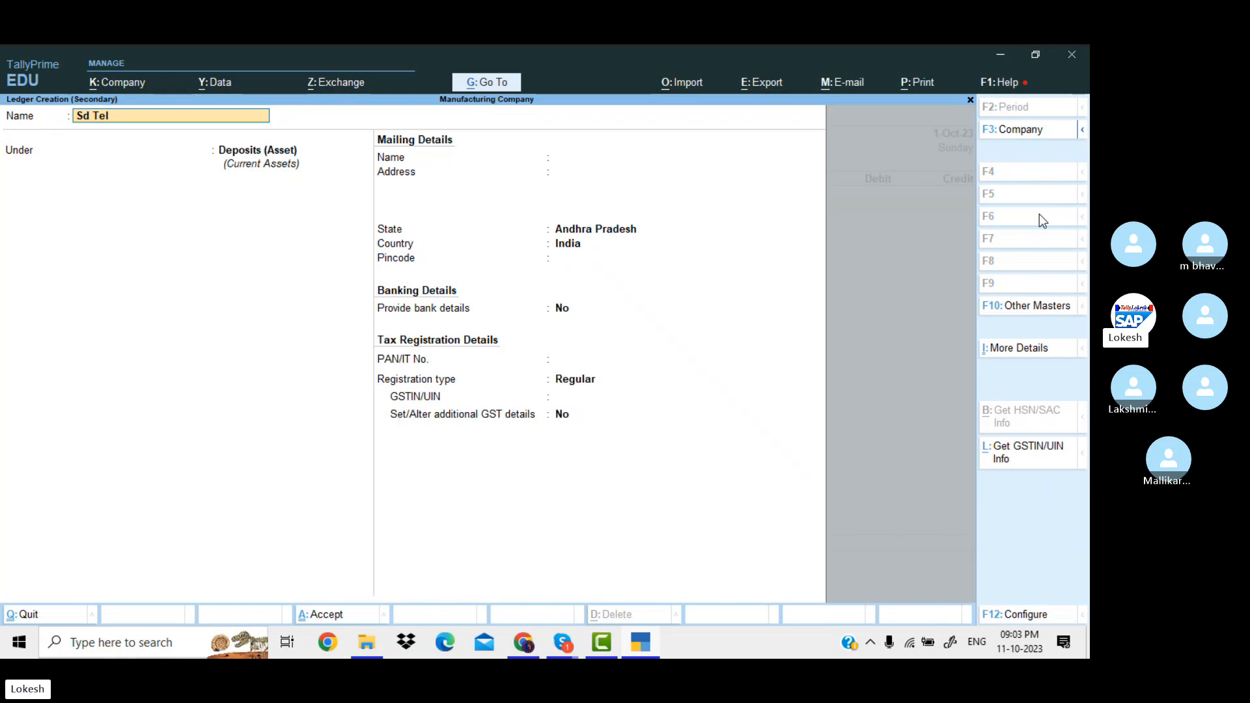
pyautogui.write('ephone')
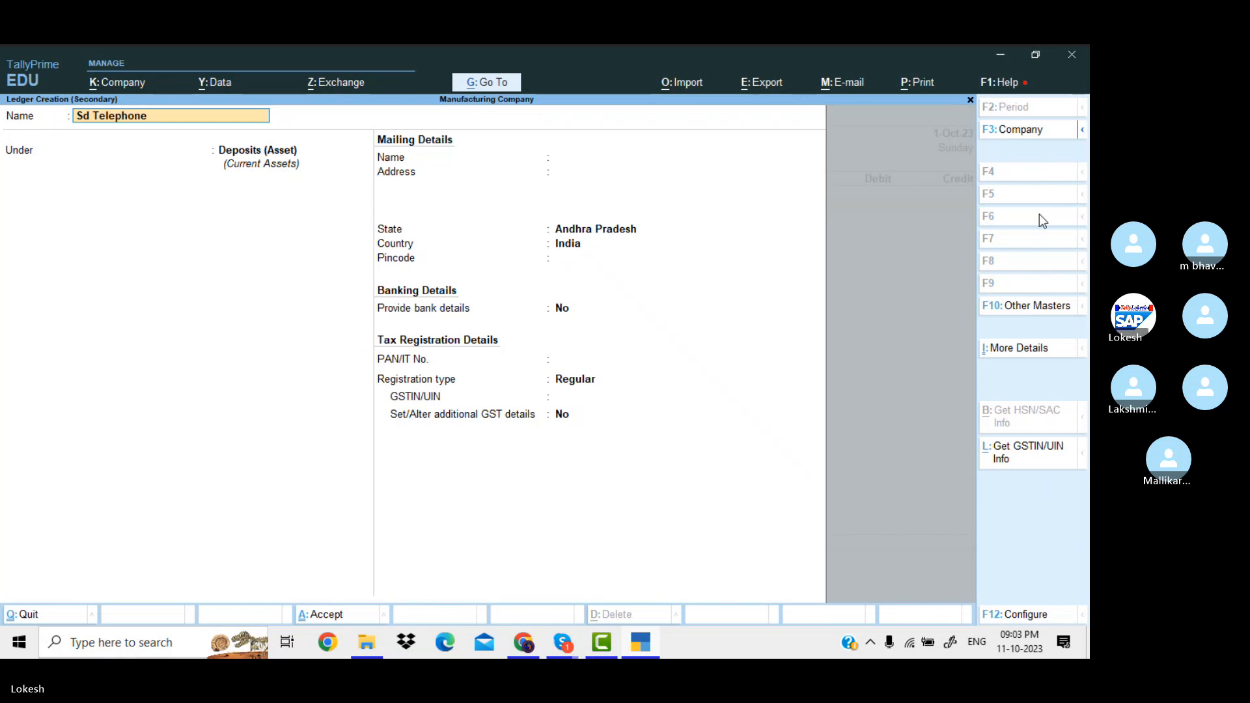
pyautogui.press('Return')
pyautogui.hotkey('ctrl', 'a')
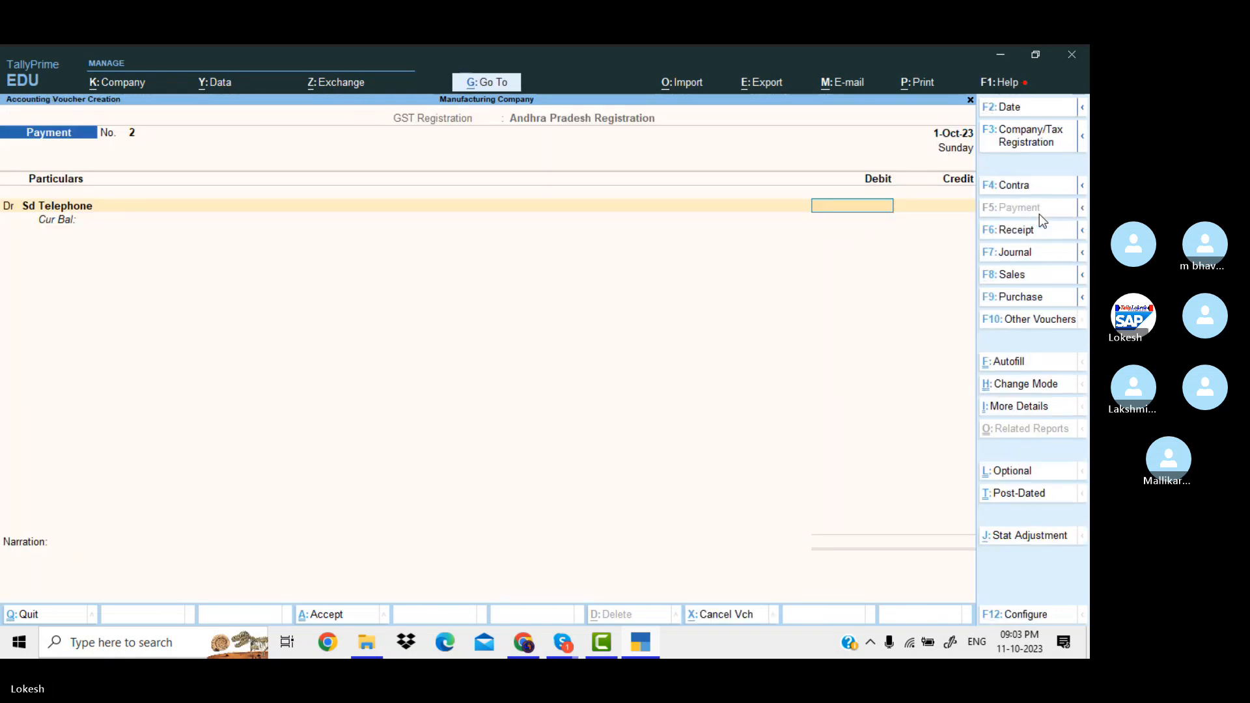
# - Debit Sd Telephone with 6000, credit HDFC BANK and save the payment voucher
pyautogui.write('6000')
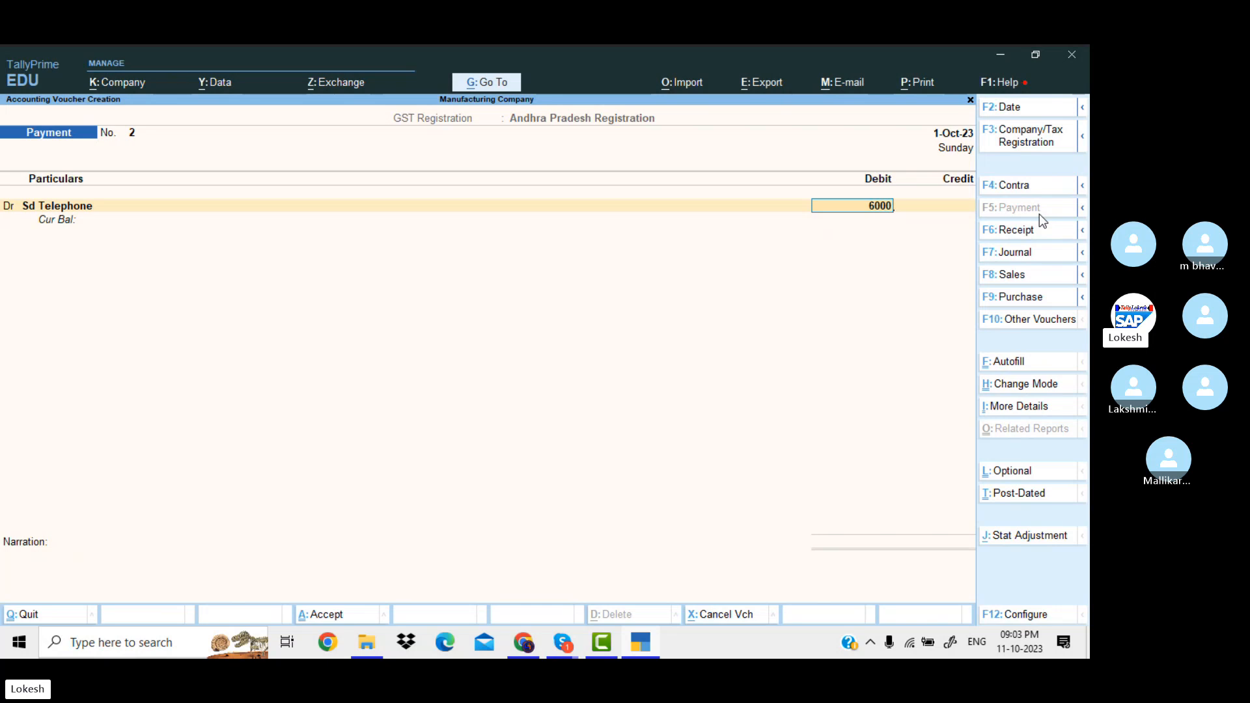
pyautogui.press('Return')
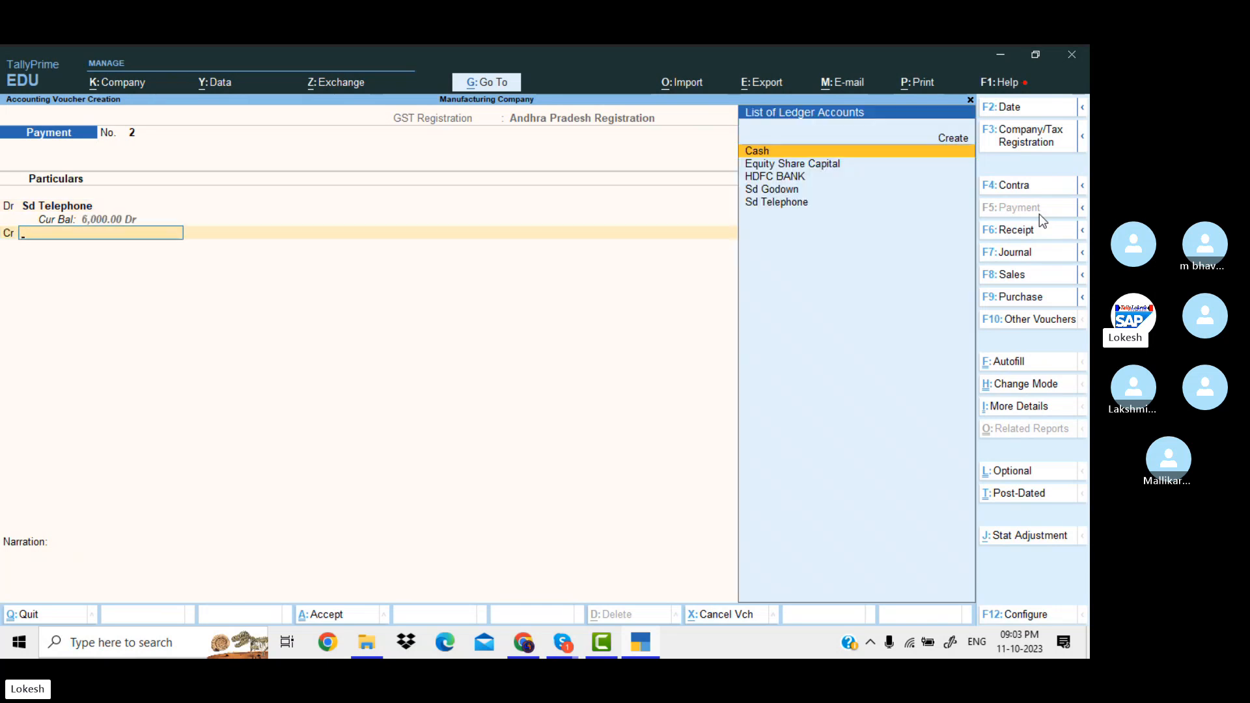
pyautogui.press('Down')
pyautogui.press('Down')
pyautogui.press('Return')
pyautogui.press('Return')
pyautogui.press('Return')
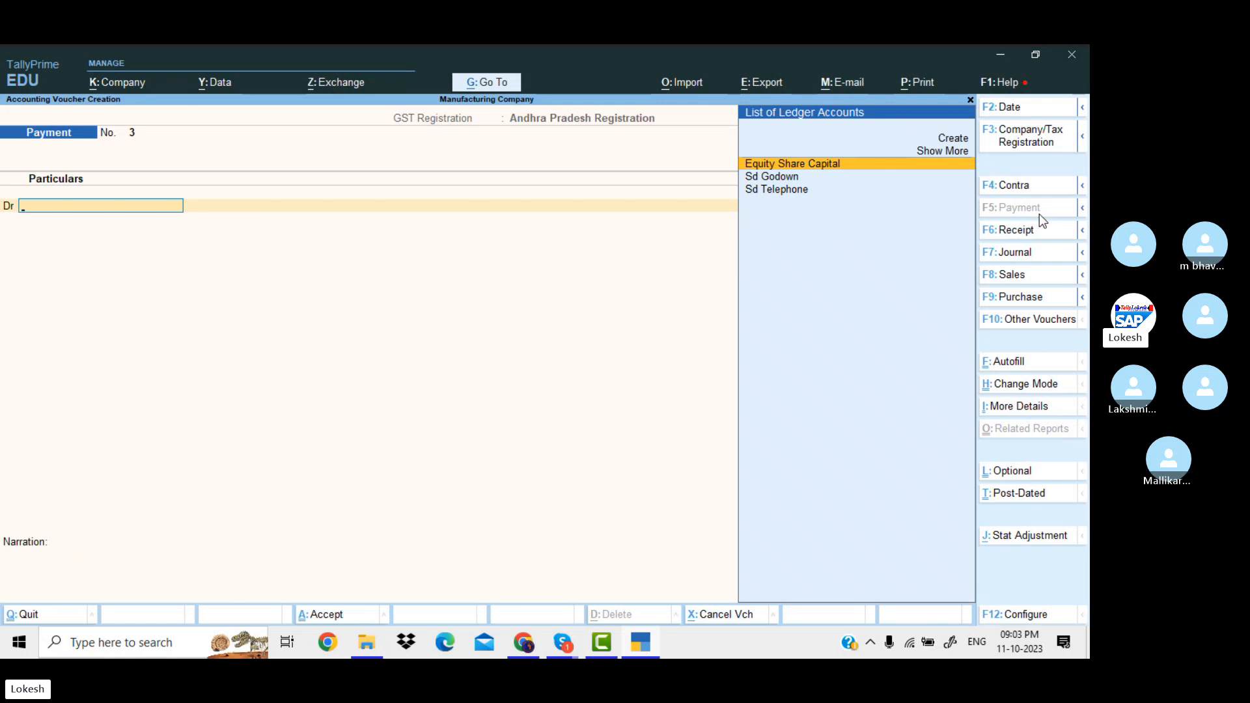
# - Create the ledger Static Electricity Resitant Gloves under Fixed Assets for the payment voucher's first debit line
pyautogui.press('alt')
pyautogui.hotkey('alt', 'c')
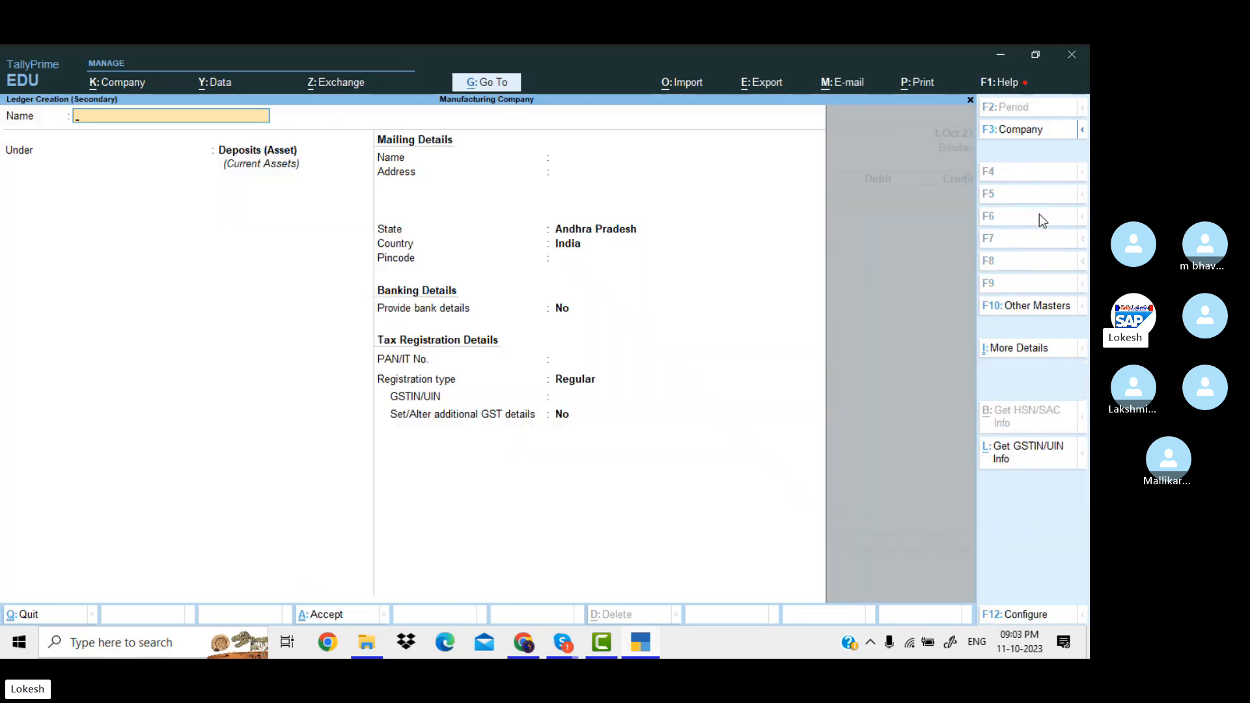
pyautogui.write('Stt')
pyautogui.press('BackSpace')
pyautogui.write('atic Electricity')
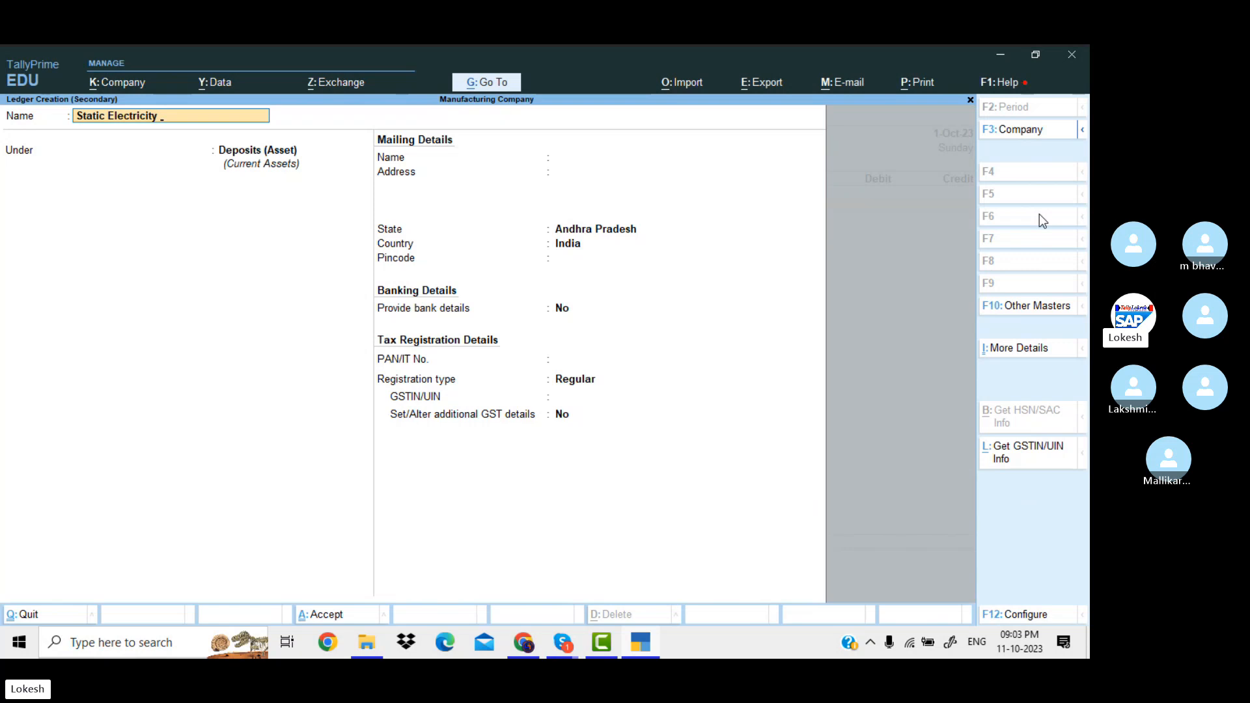
pyautogui.write(' Resitant')
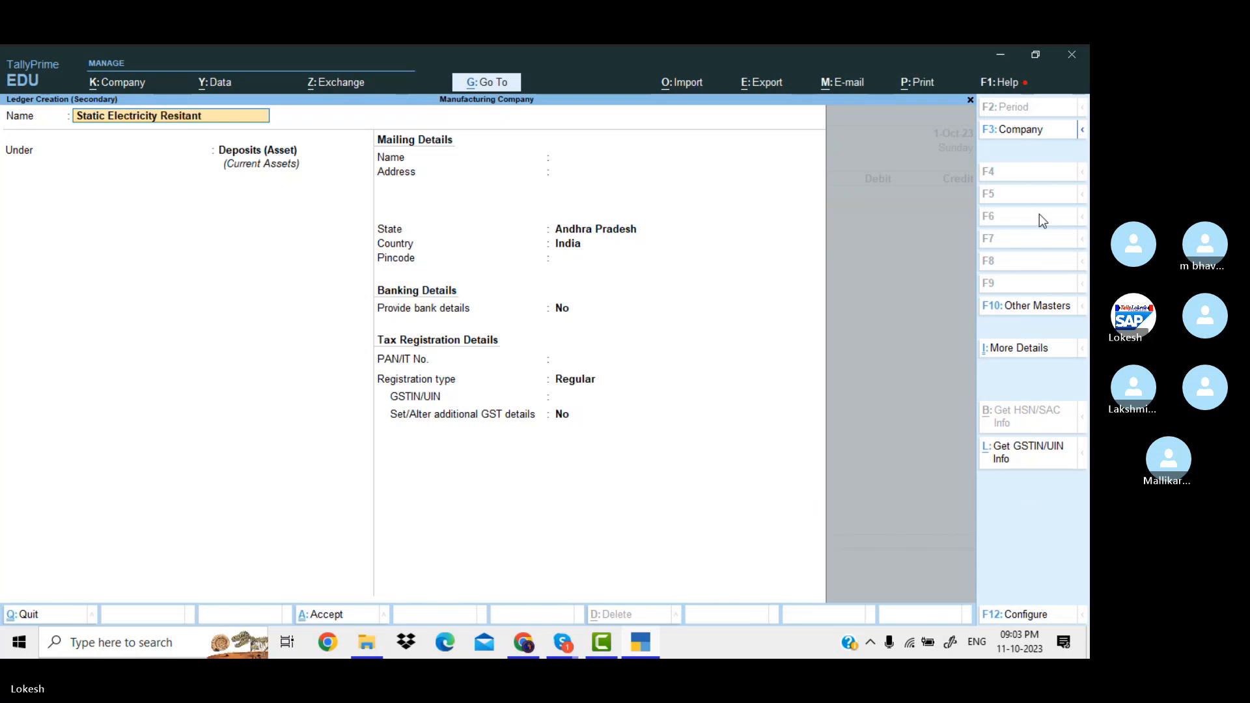
pyautogui.write(' Gloves')
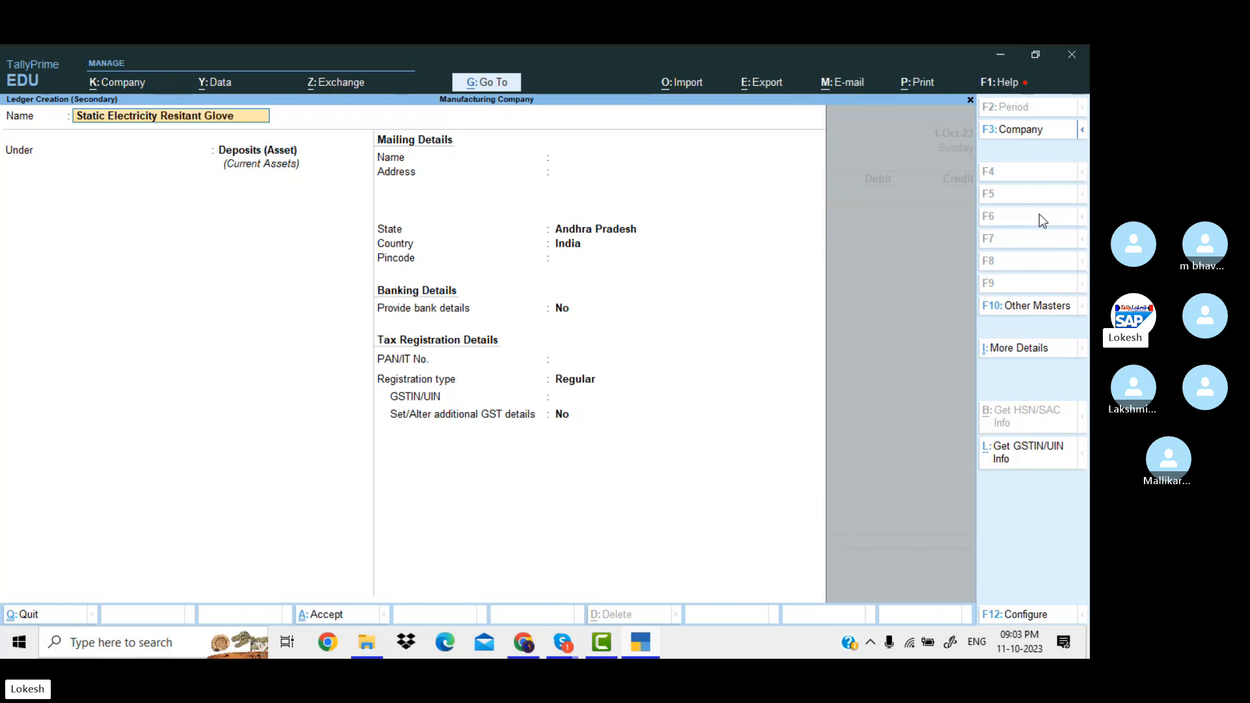
pyautogui.press('Return')
pyautogui.write('De')
pyautogui.press('BackSpace')
pyautogui.press('BackSpace')
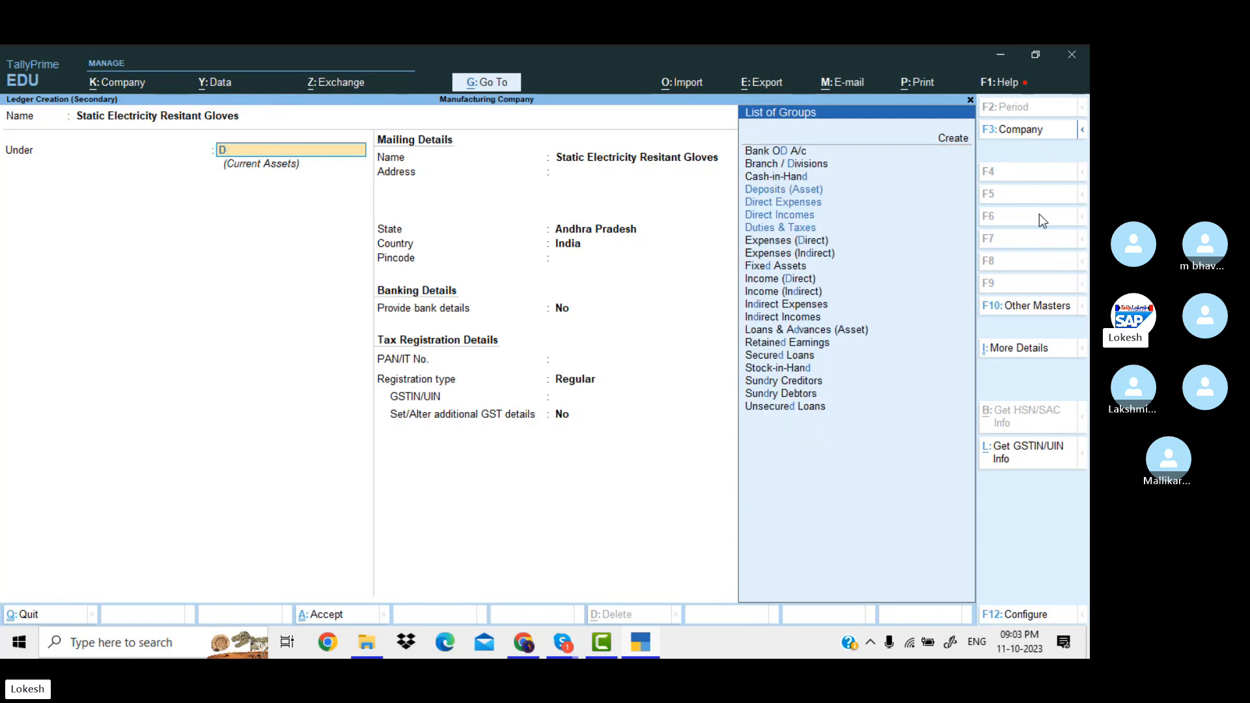
pyautogui.write('Fix')
pyautogui.press('Return')
pyautogui.hotkey('ctrl', 'a')
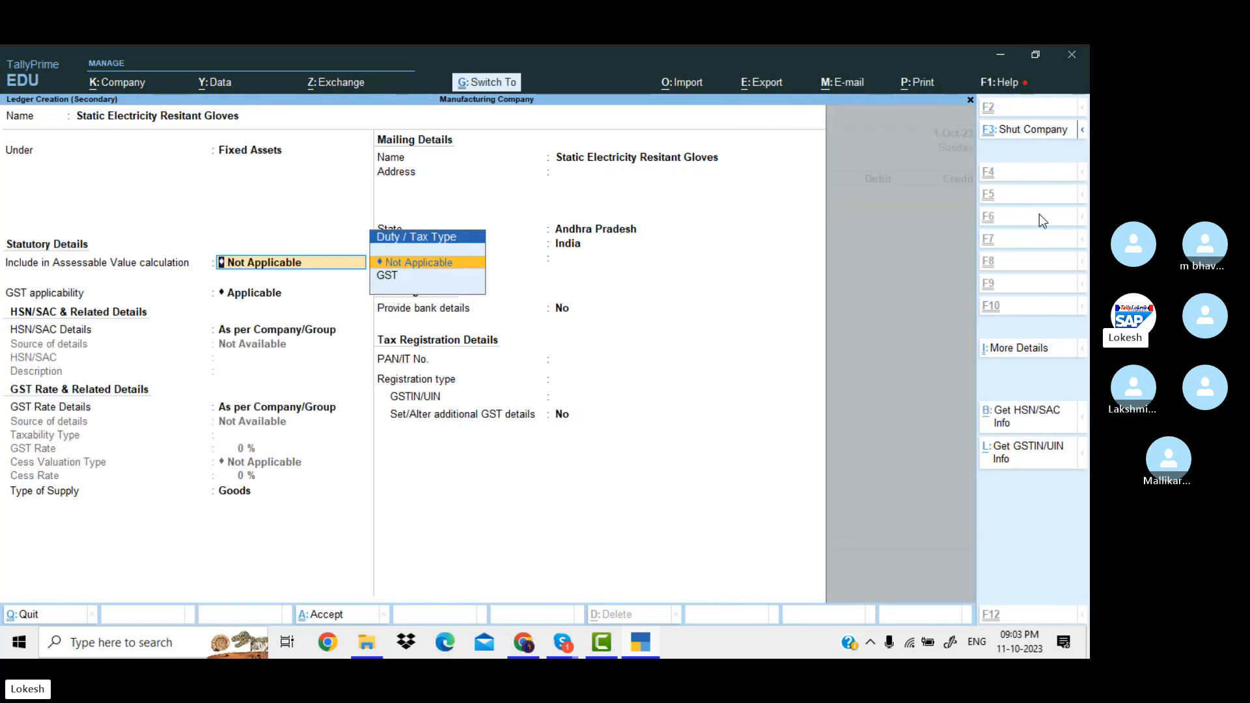
# - Debit Static Electricity Resitant Gloves with 40000 in the payment voucher
pyautogui.press('Return')
pyautogui.write('40,0')
pyautogui.write('0000')
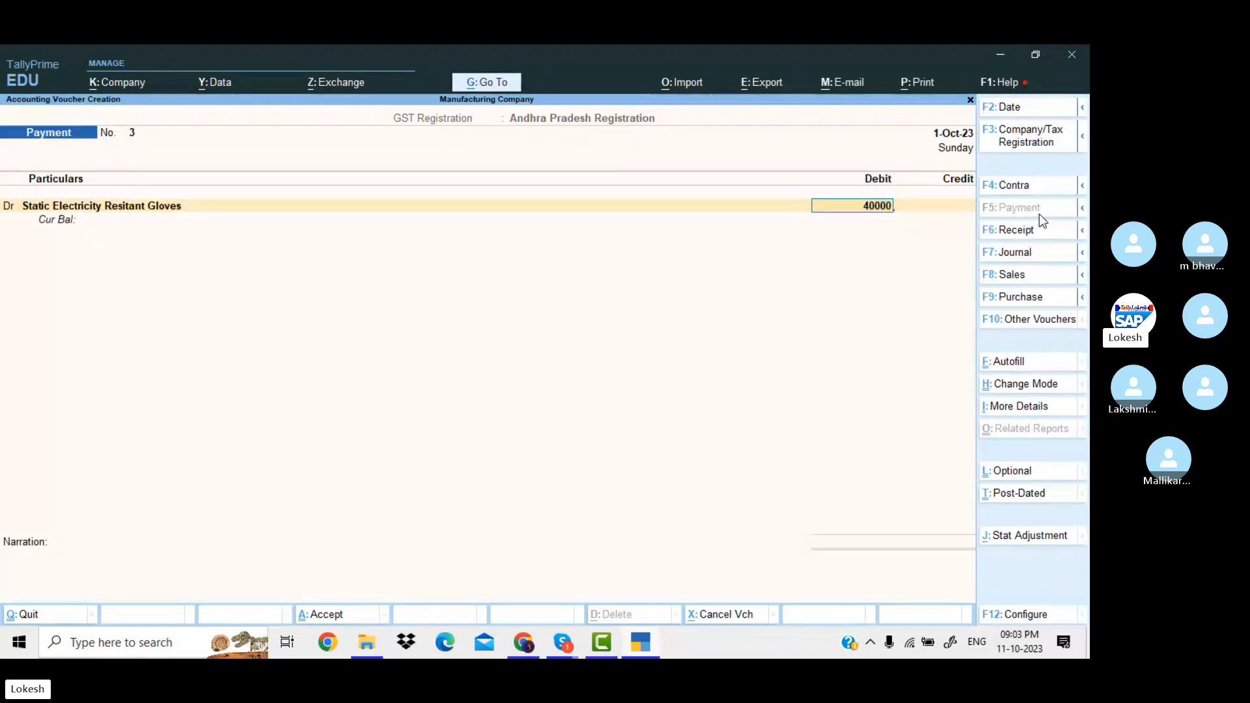
pyautogui.press('Return')
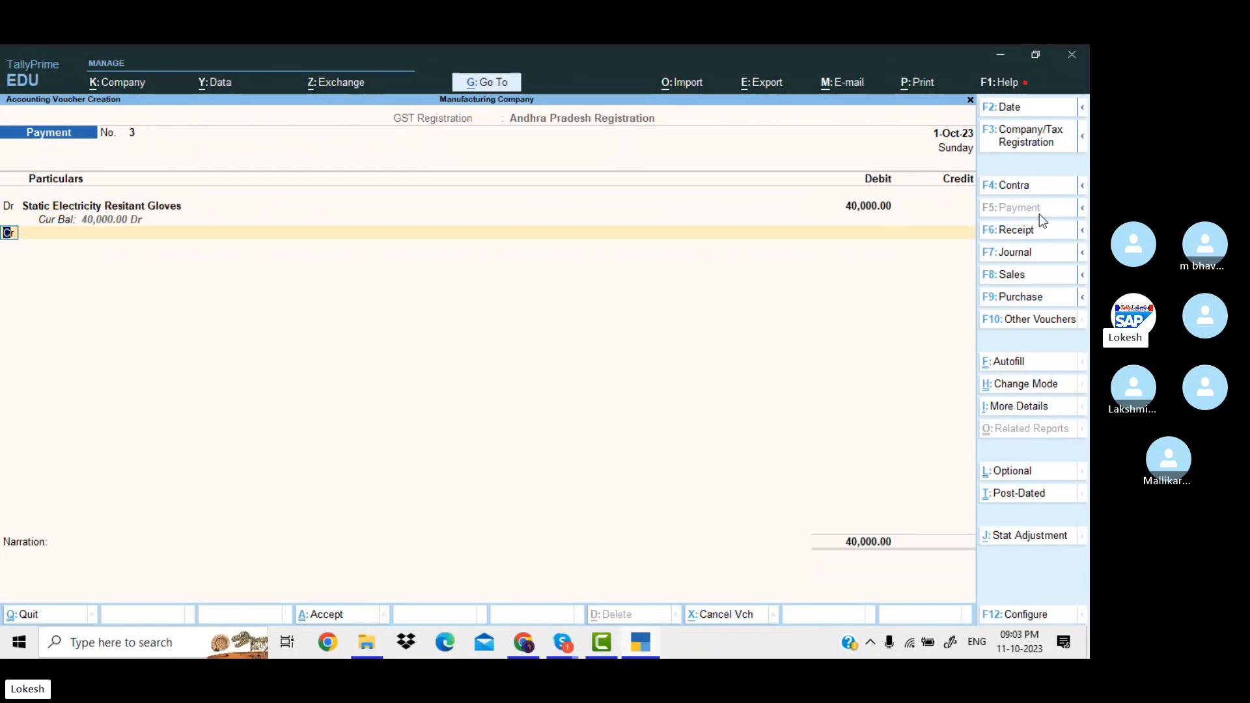
# - Add a second debit line with a new Fixed Assets ledger Voltage Testing Meter for 30000
pyautogui.hotkey('alt', 'c')
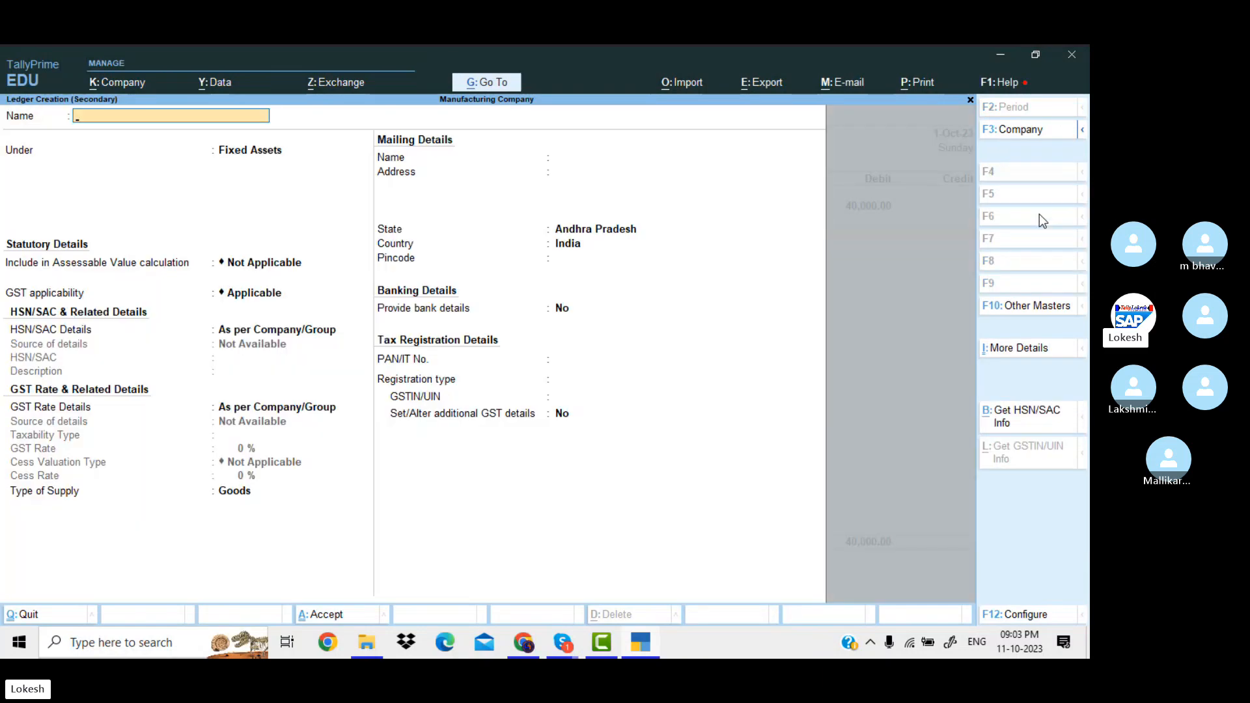
pyautogui.write('Voltage Testing Meter')
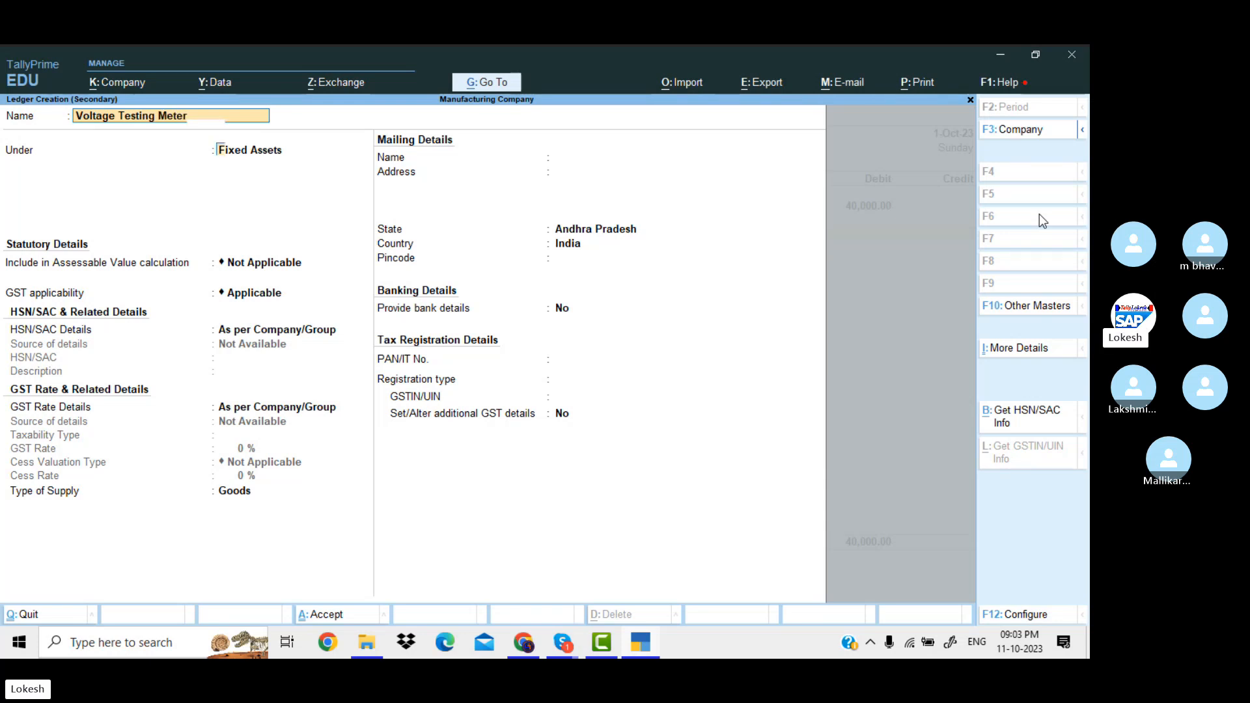
pyautogui.press('Return')
pyautogui.press('Return')
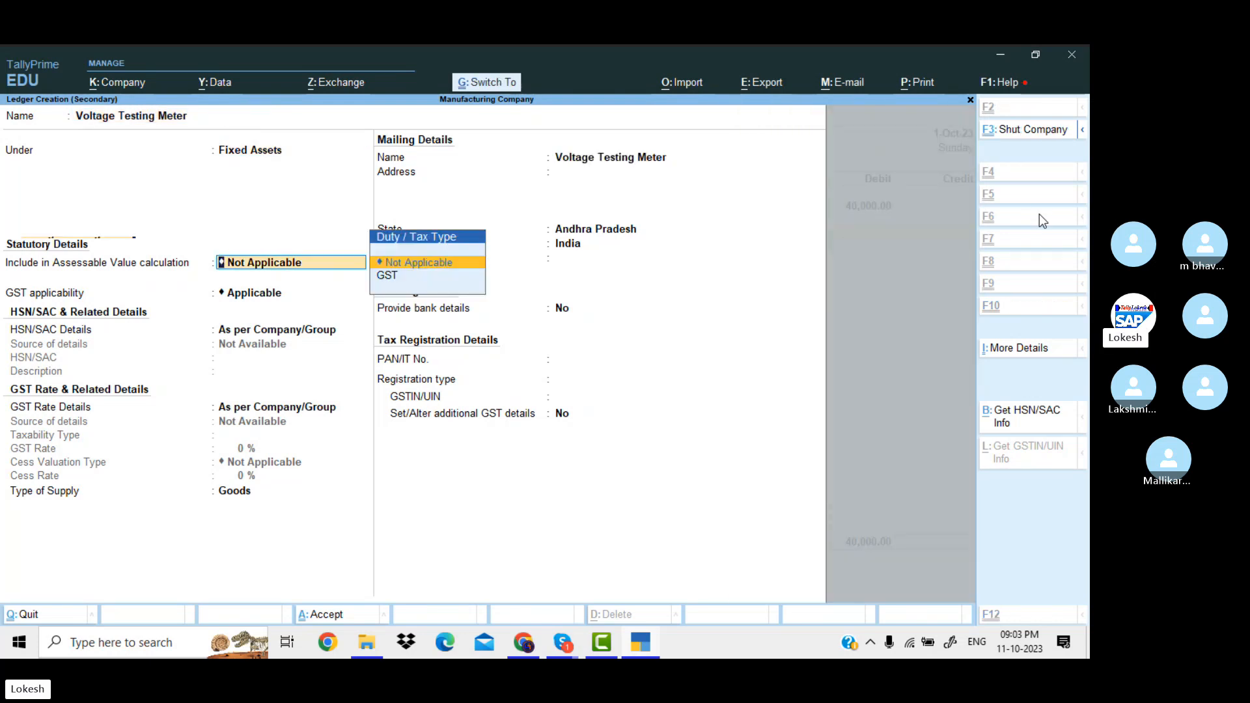
pyautogui.hotkey('ctrl', 'a')
pyautogui.write('30000')
pyautogui.press('Return')
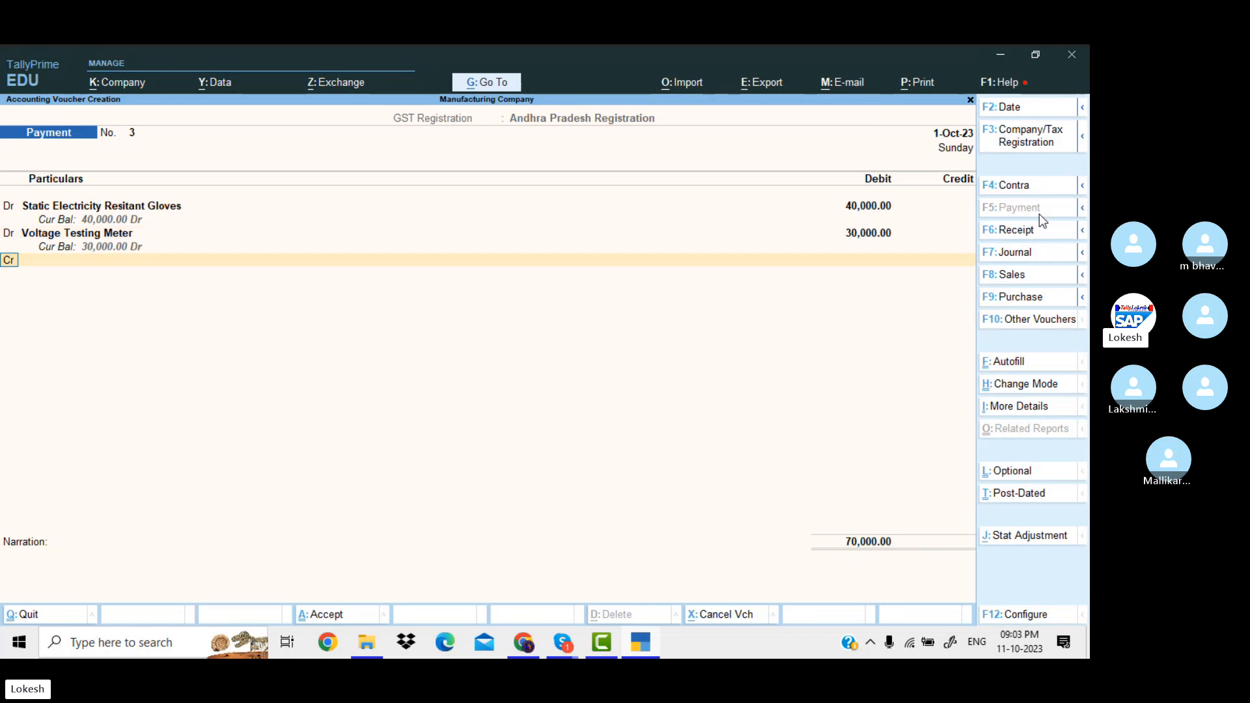
# - Create the ledger Electrical Fittings under Fixed Assets and debit it with 20000 on the third line
pyautogui.press('Return')
pyautogui.hotkey('alt', 'c')
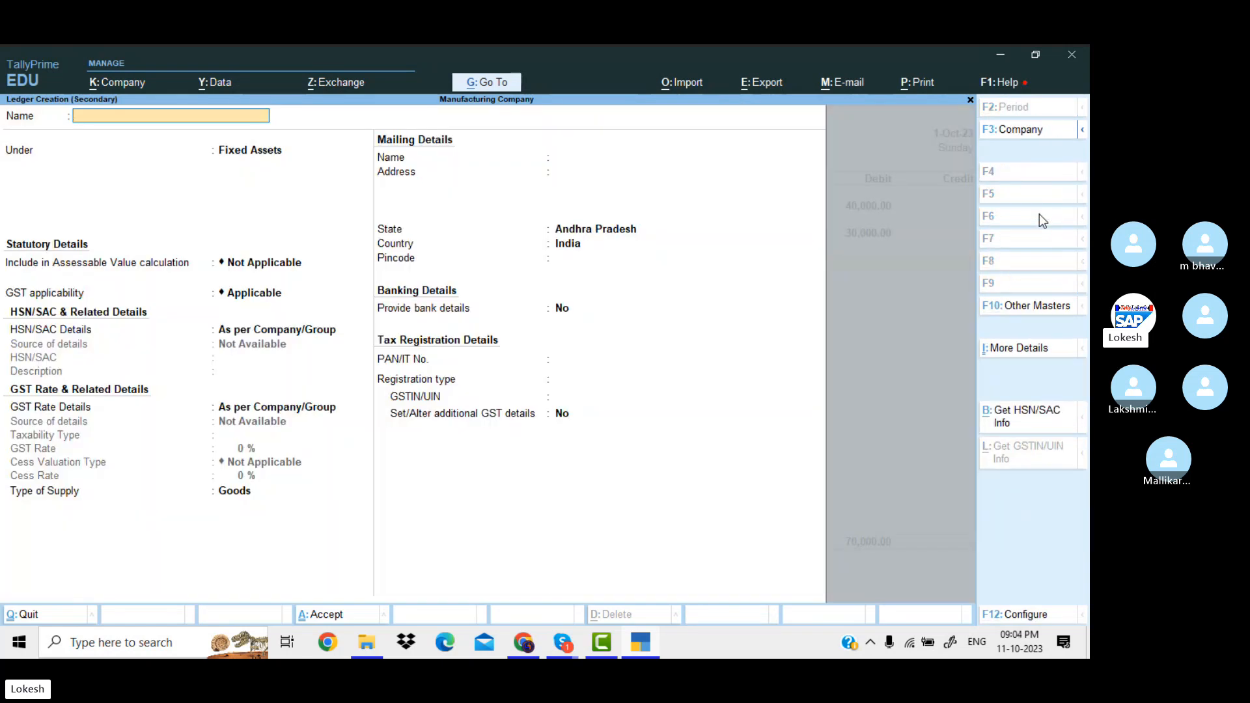
pyautogui.write('Electri')
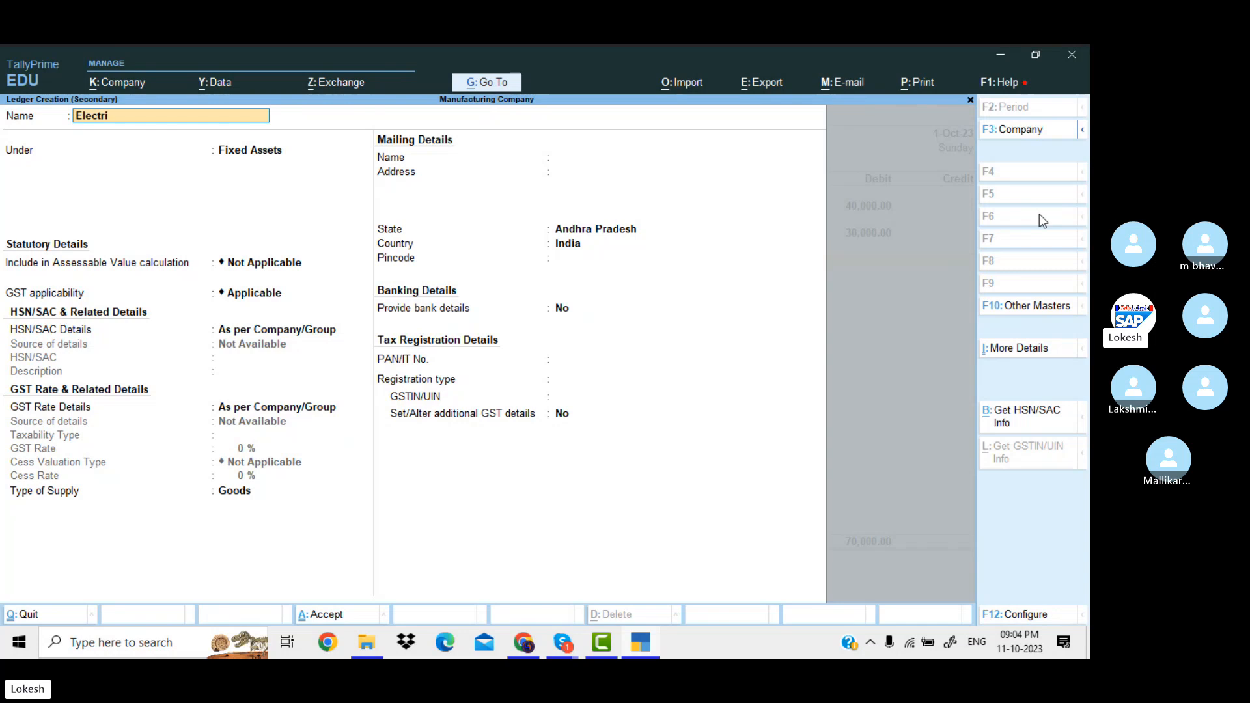
pyautogui.write('cal Fittings')
pyautogui.press('Return')
pyautogui.hotkey('ctrl', 'a')
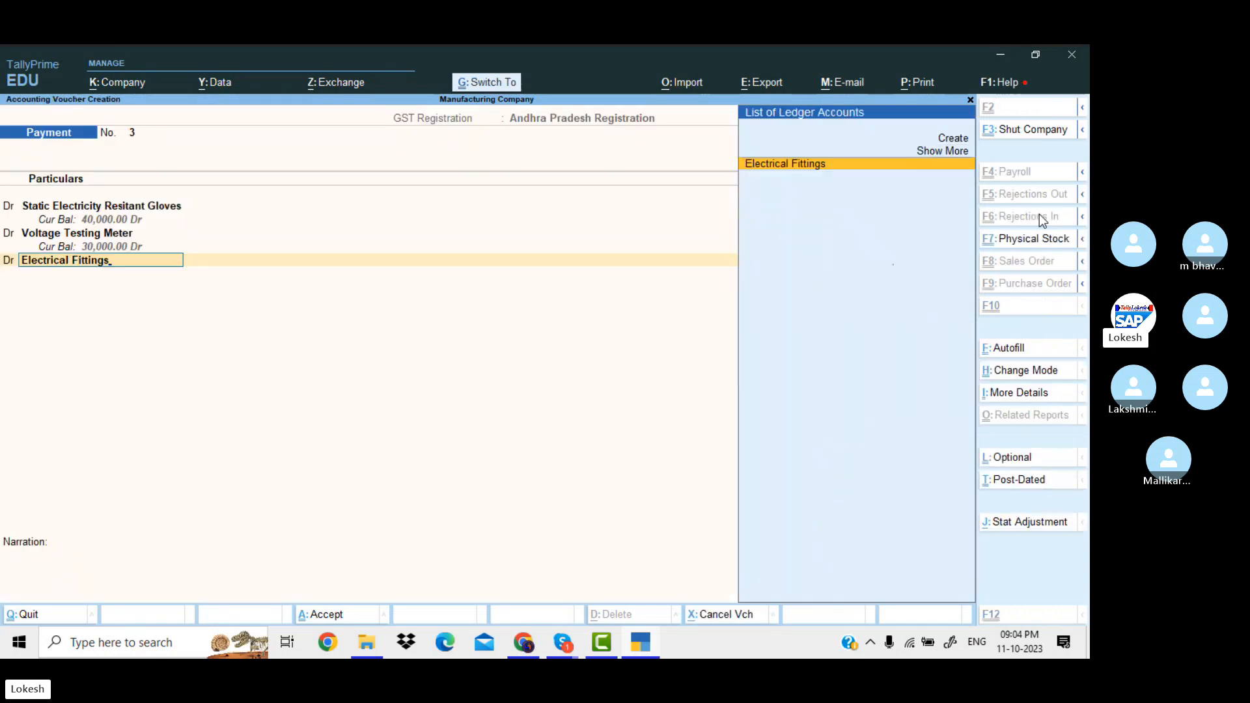
pyautogui.press('Return')
pyautogui.write('20,000')
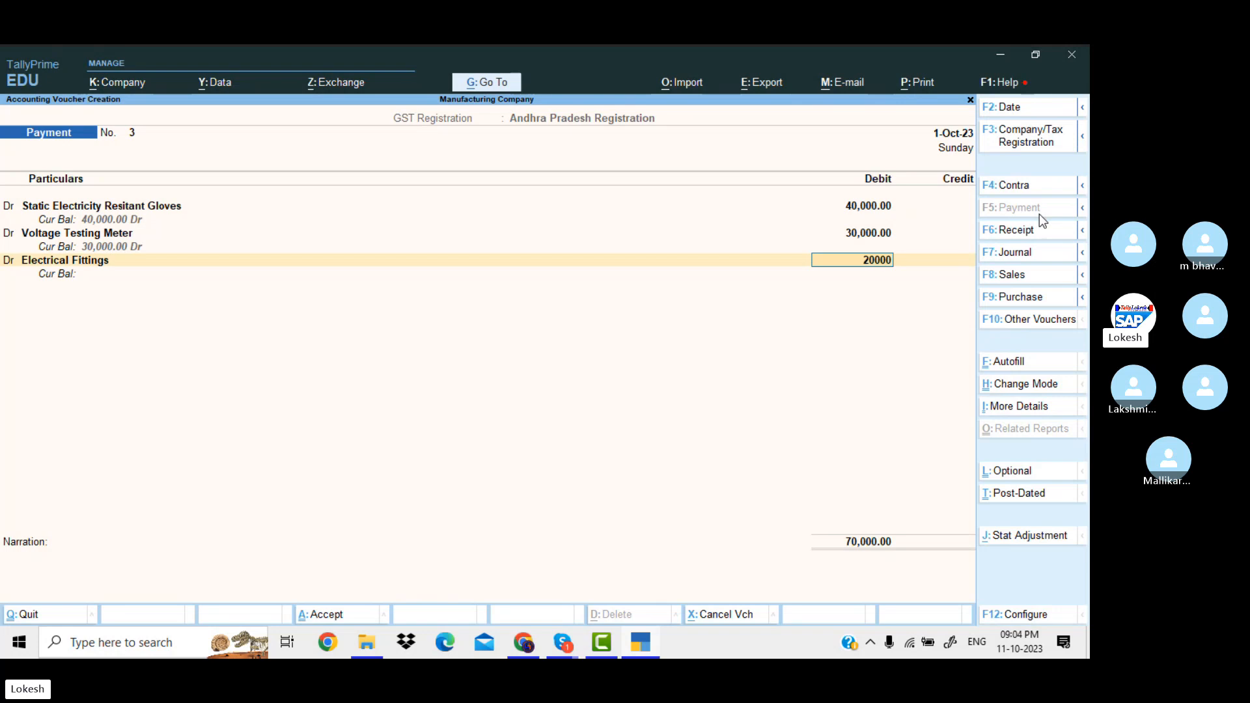
pyautogui.press('Return')
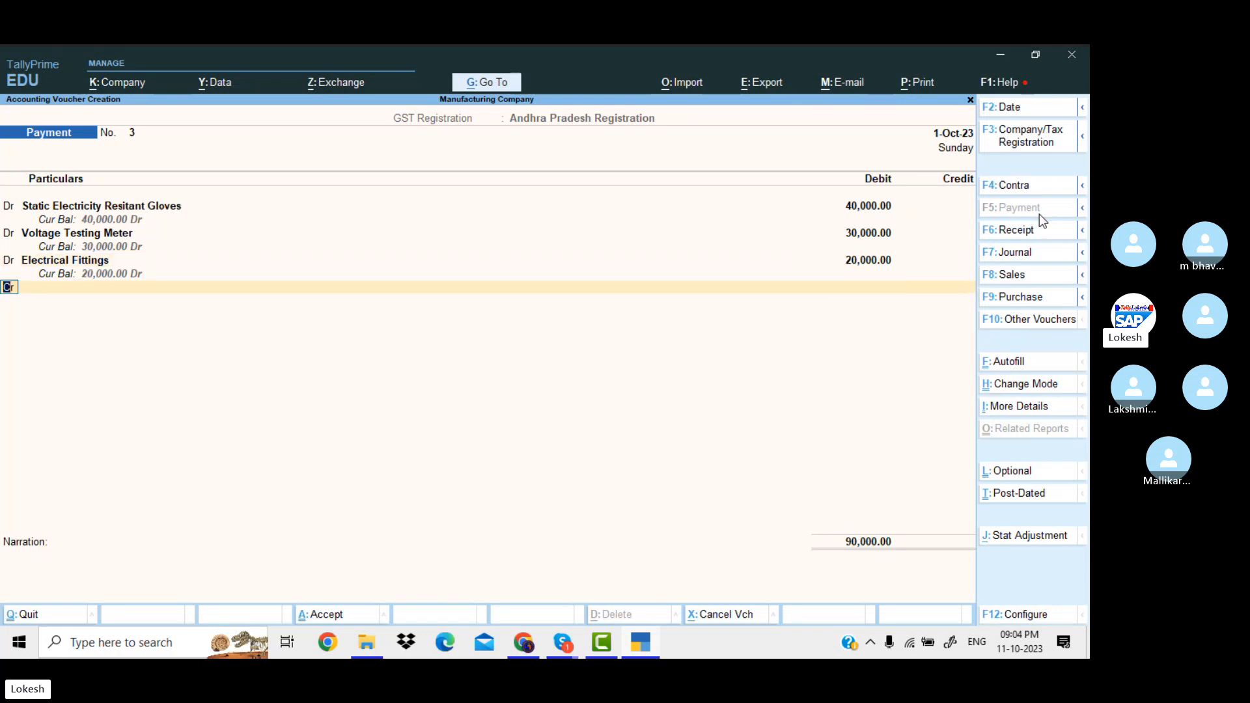
# - Create the ledger Computer under Fixed Assets and debit it with 40000 on the fourth line
pyautogui.press('Return')
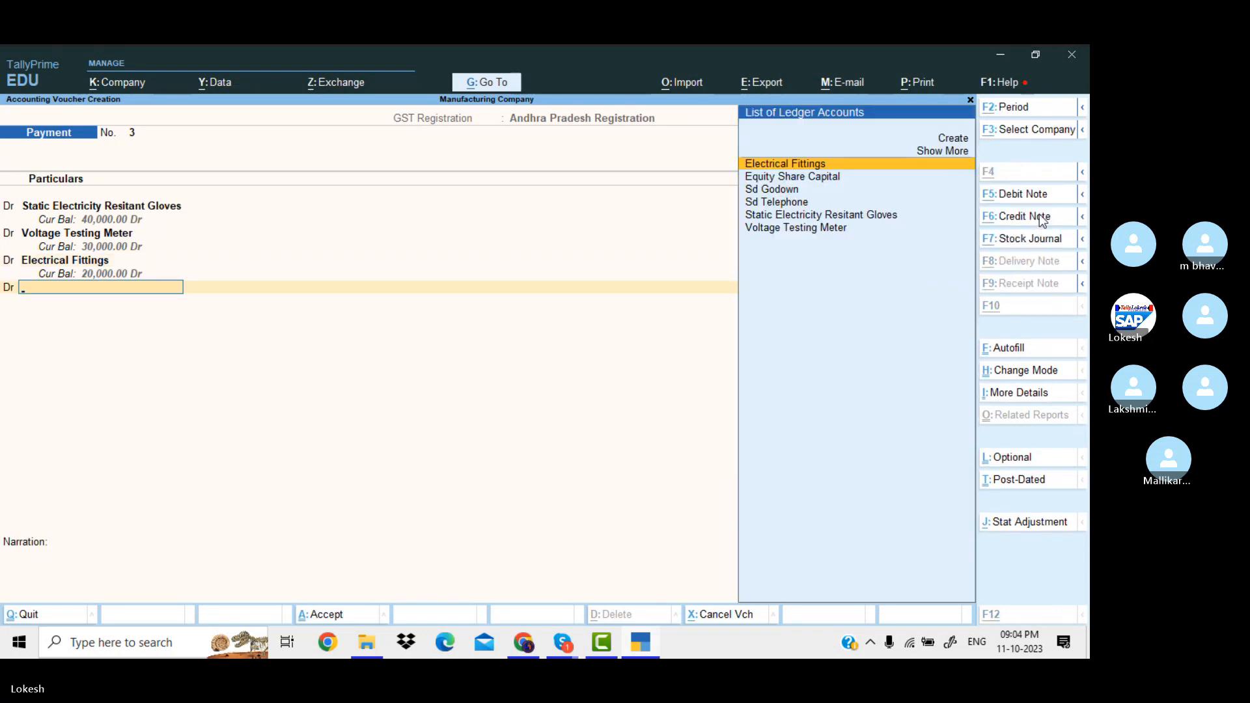
pyautogui.hotkey('alt', 'c')
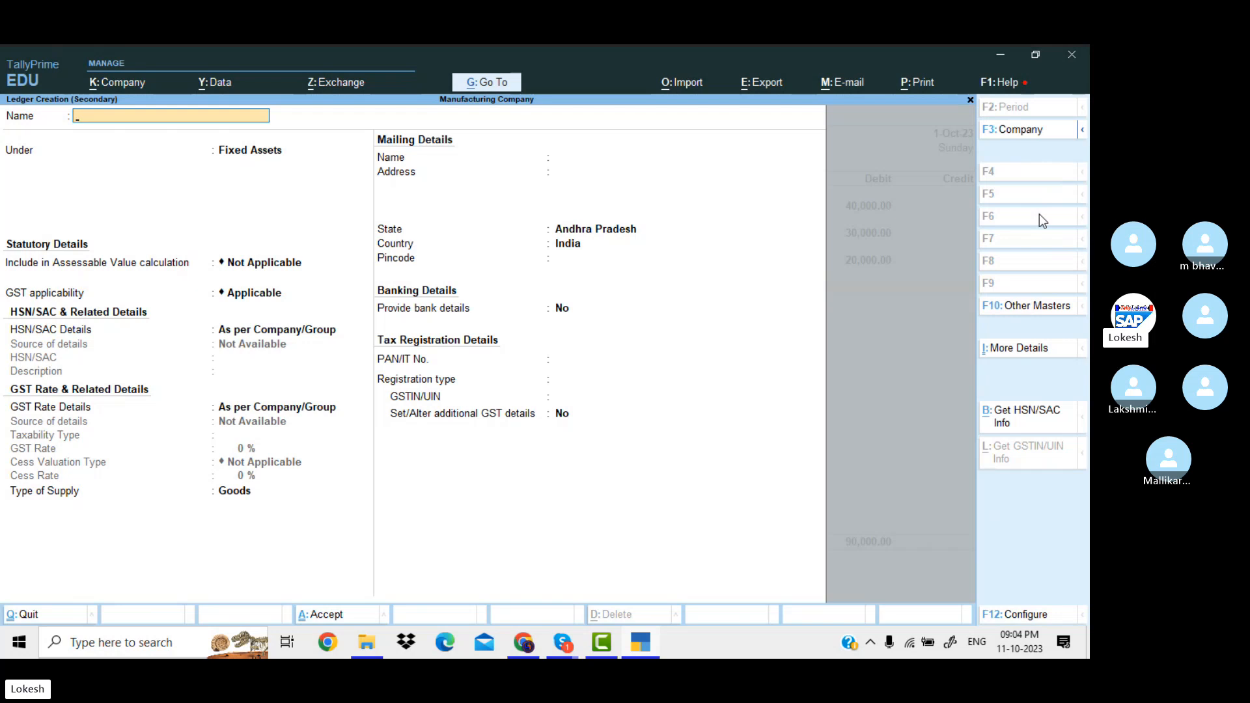
pyautogui.write('Computer')
pyautogui.press('Return')
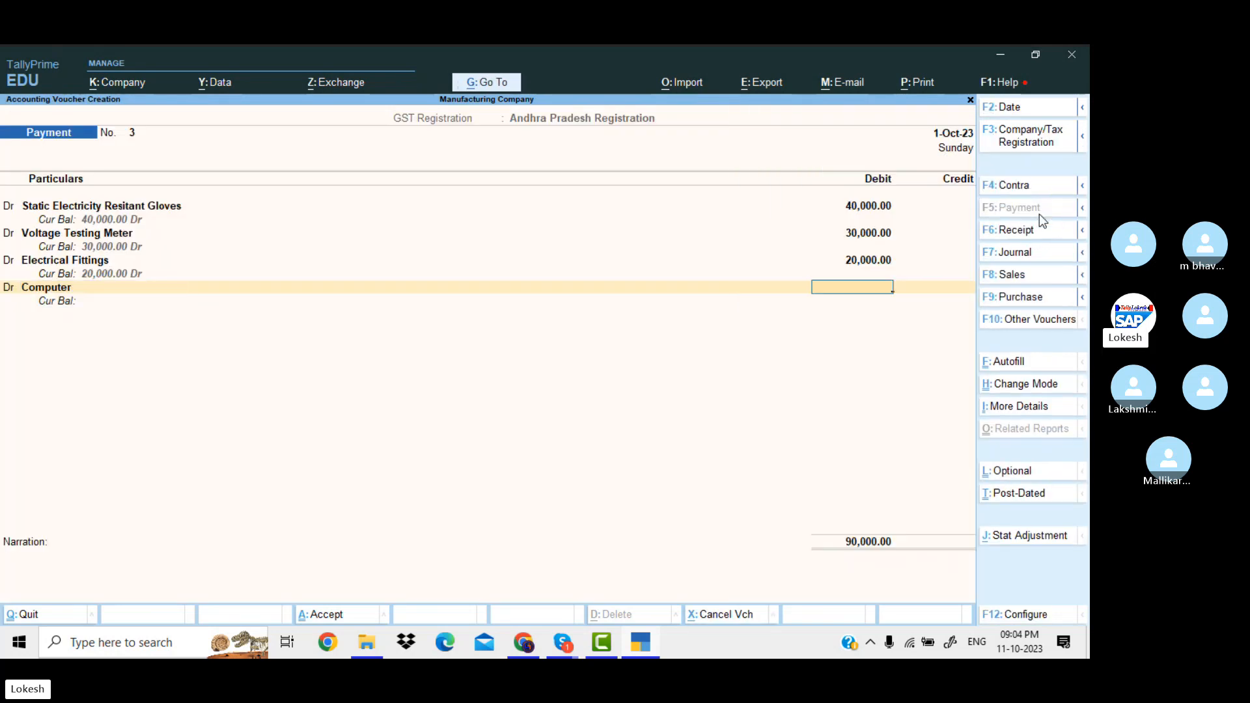
pyautogui.write('40000')
pyautogui.press('Return')
# - Make the fifth line a debit to a new Fixed Assets ledger Assembling Tables for 50000
pyautogui.press('Return')
pyautogui.press('BackSpace')
pyautogui.write('d')
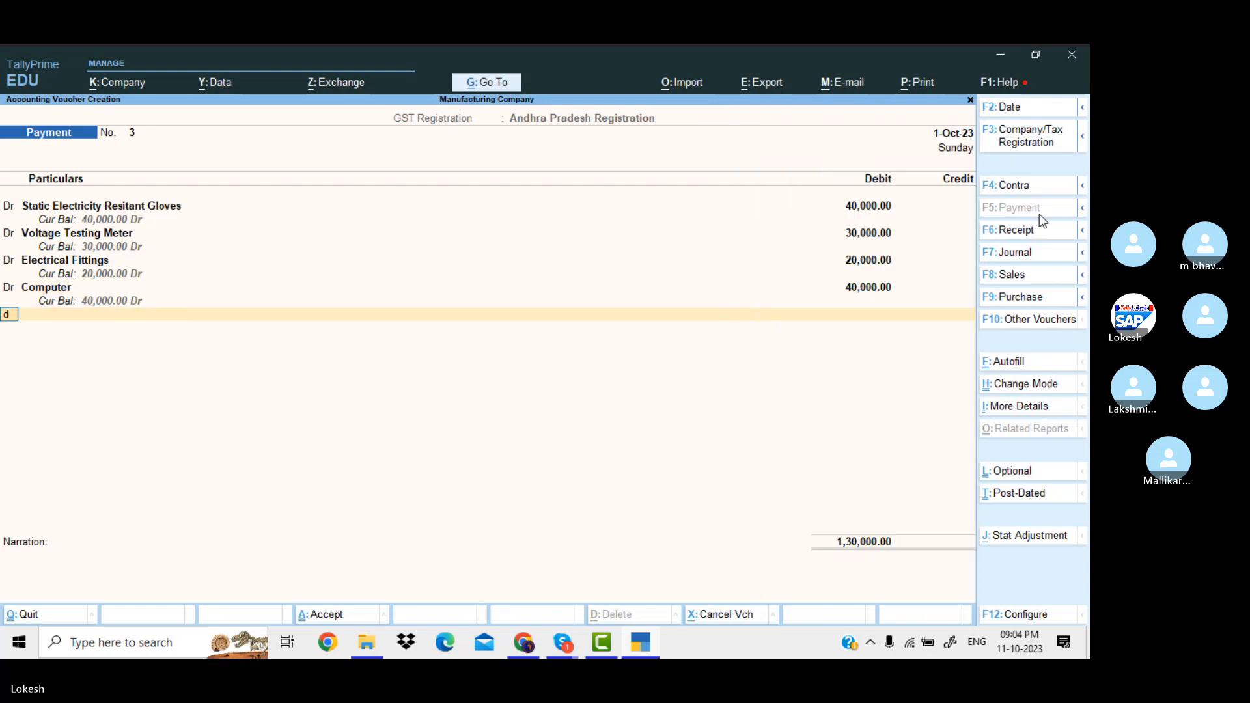
pyautogui.press('Return')
pyautogui.hotkey('alt', 'c')
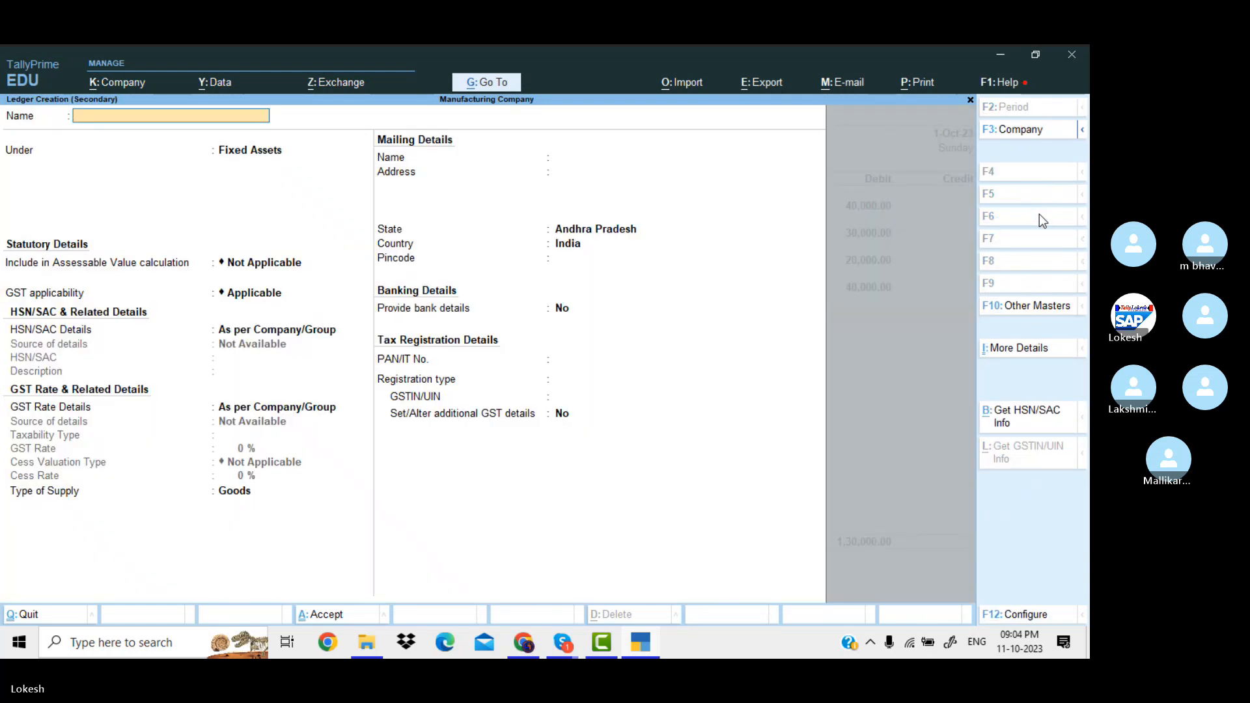
pyautogui.write('A')
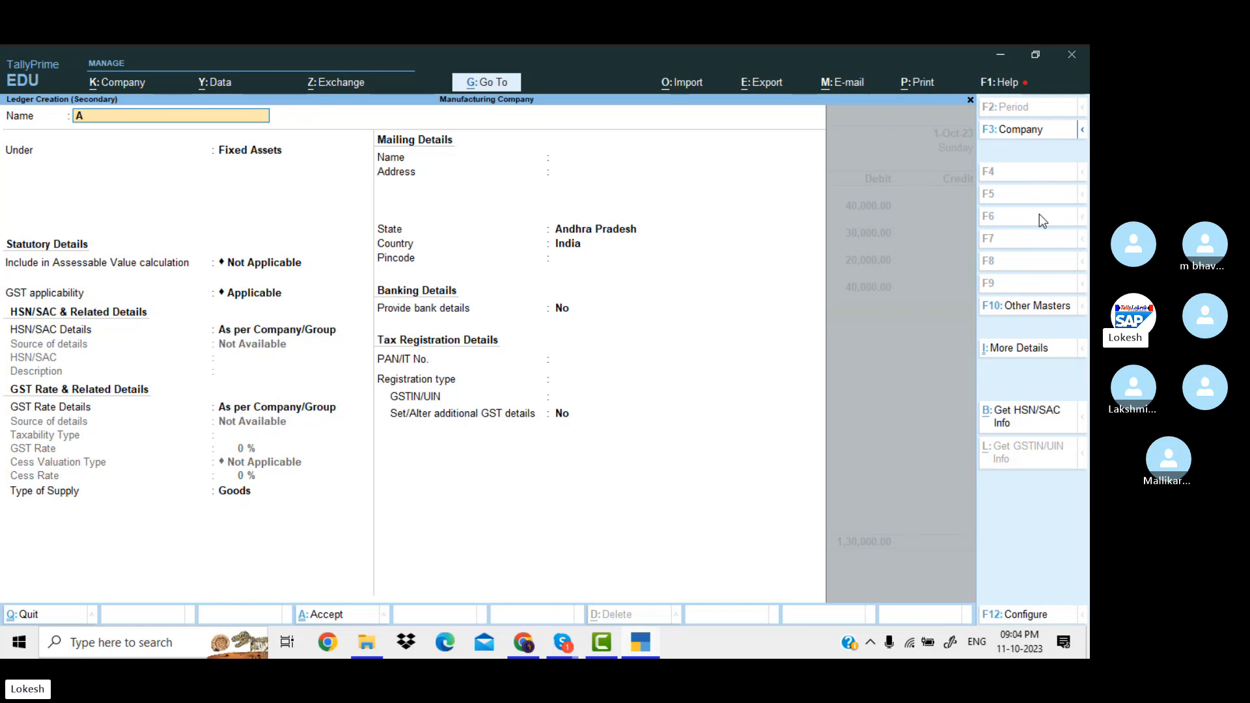
pyautogui.write('ssembling tables')
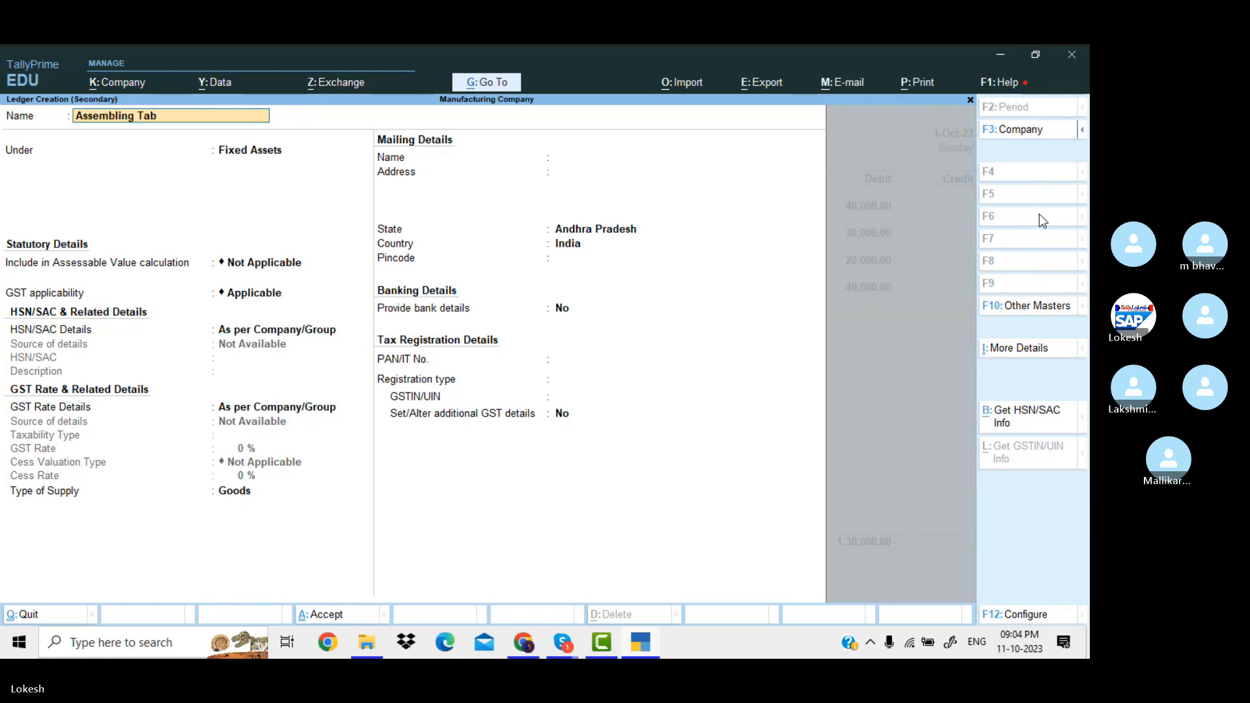
pyautogui.press('Return')
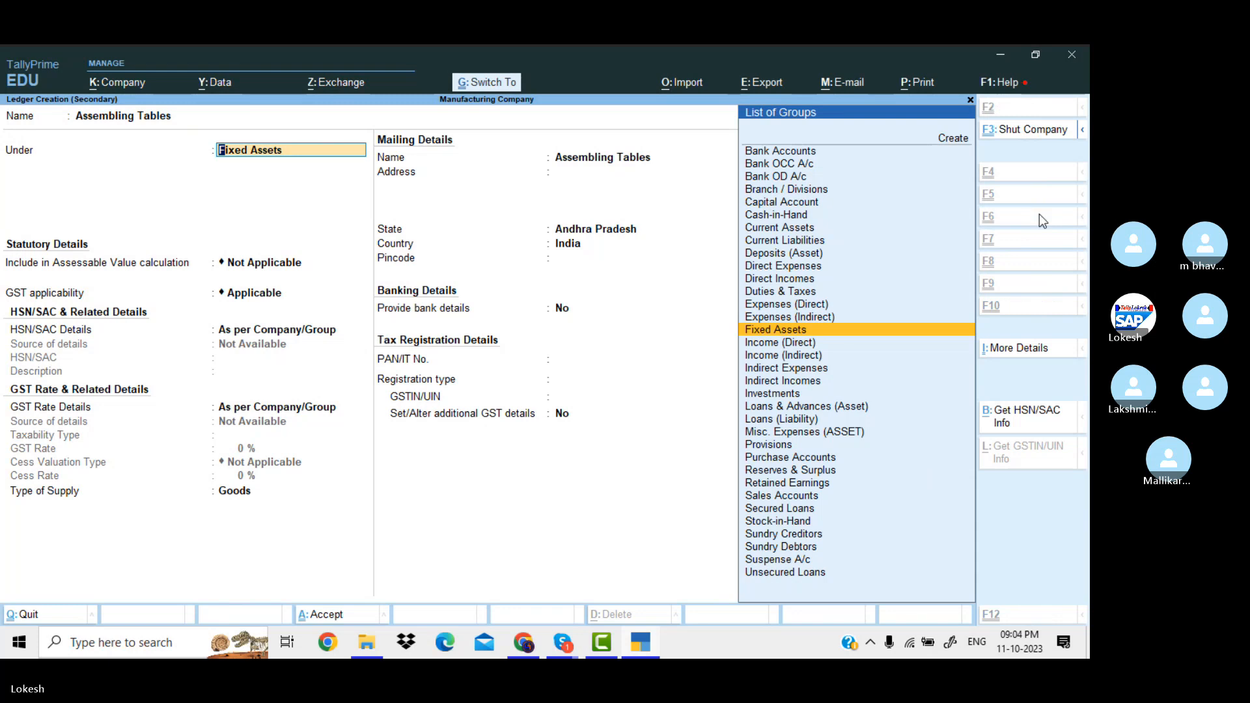
pyautogui.hotkey('ctrl', 'a')
pyautogui.write('50000')
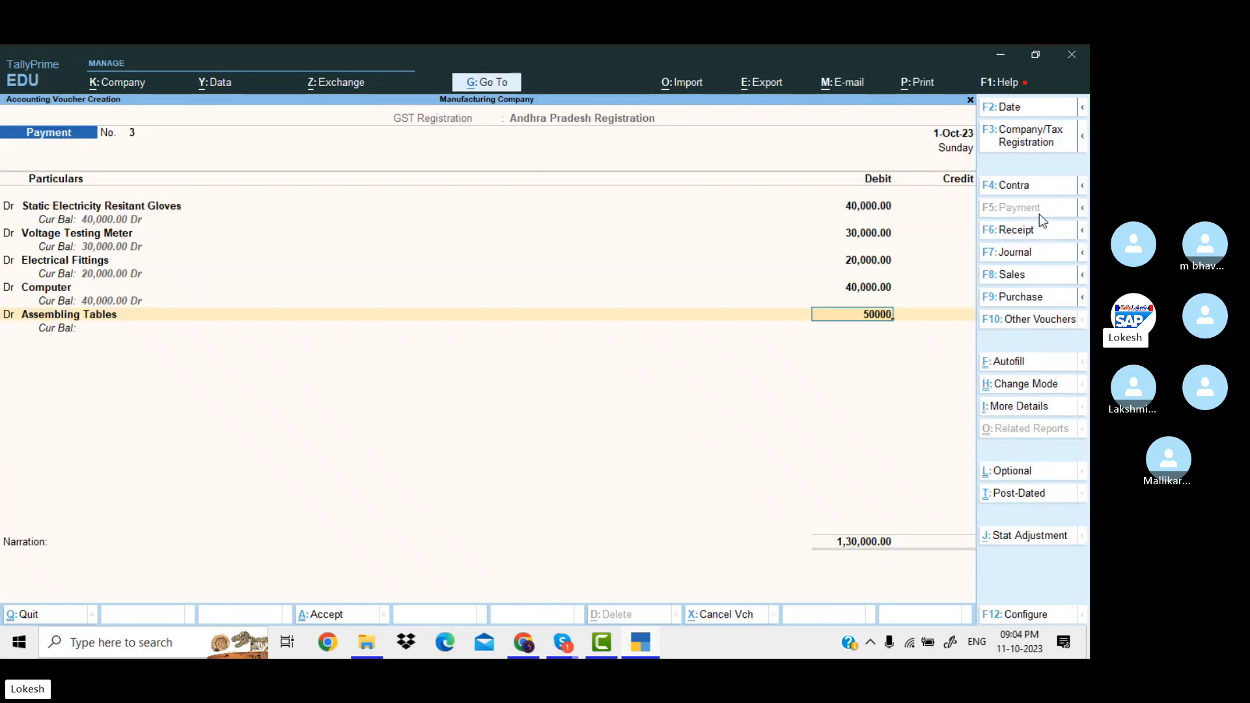
pyautogui.press('Return')
# - Add a sixth debit line with a new Fixed Assets ledger Furinture and Fixtures for 50000
pyautogui.write('d')
pyautogui.press('Return')
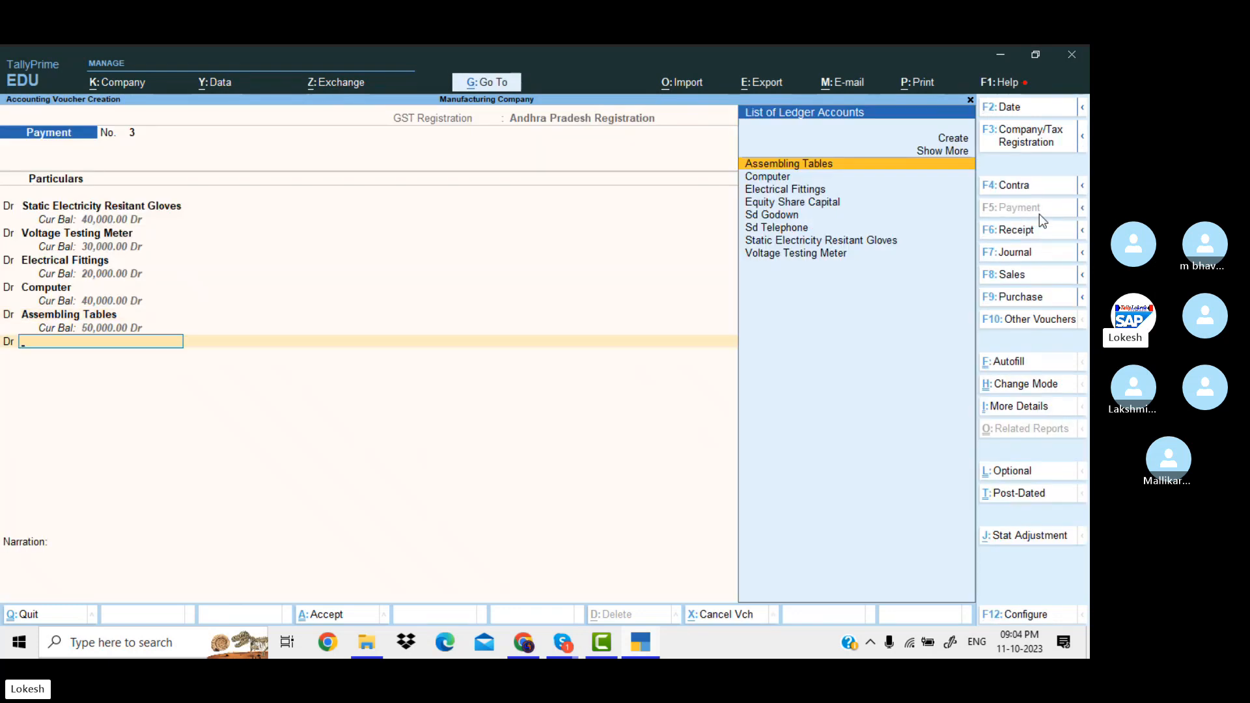
pyautogui.press('super')
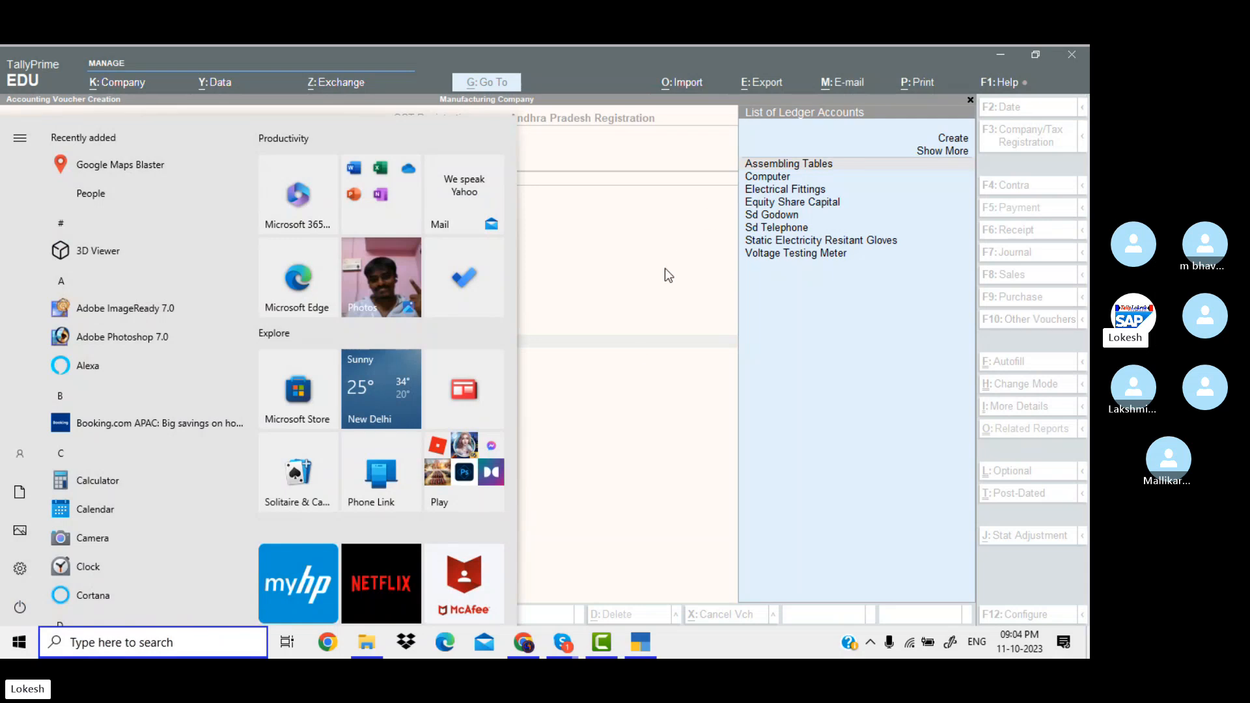
pyautogui.click(643, 358)
pyautogui.hotkey('alt', 'c')
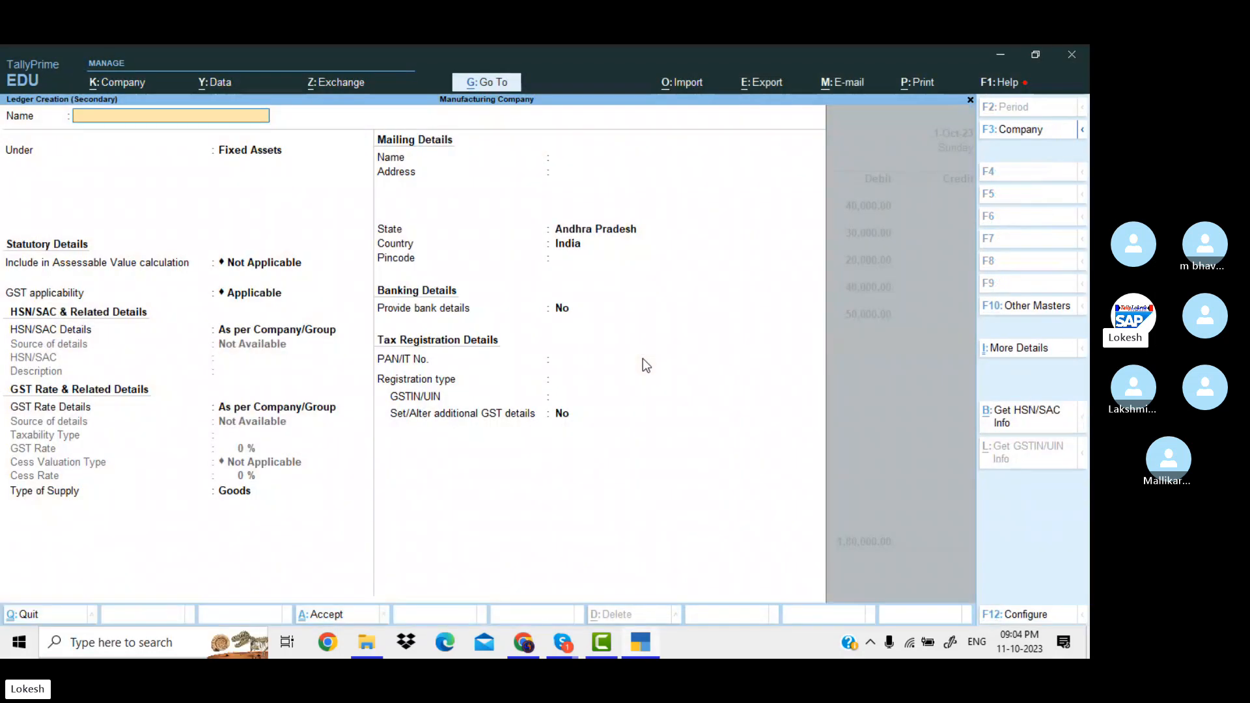
pyautogui.write('Fu')
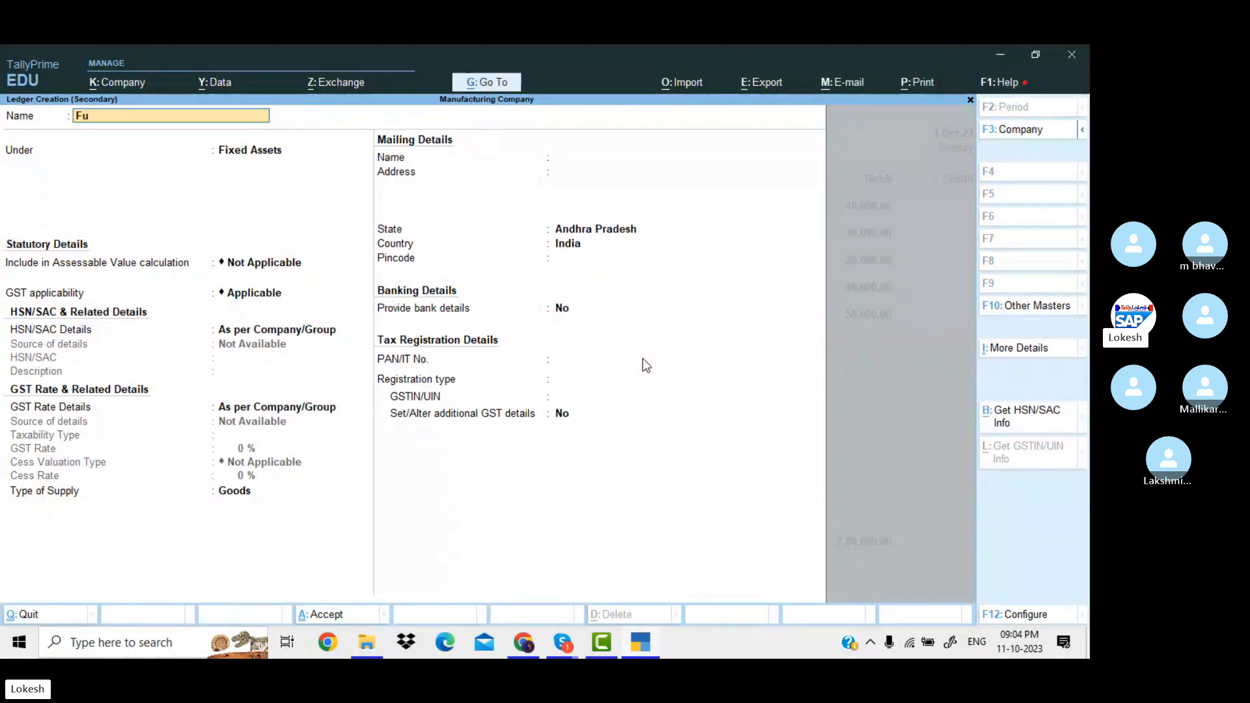
pyautogui.write('rinture and Fixtures')
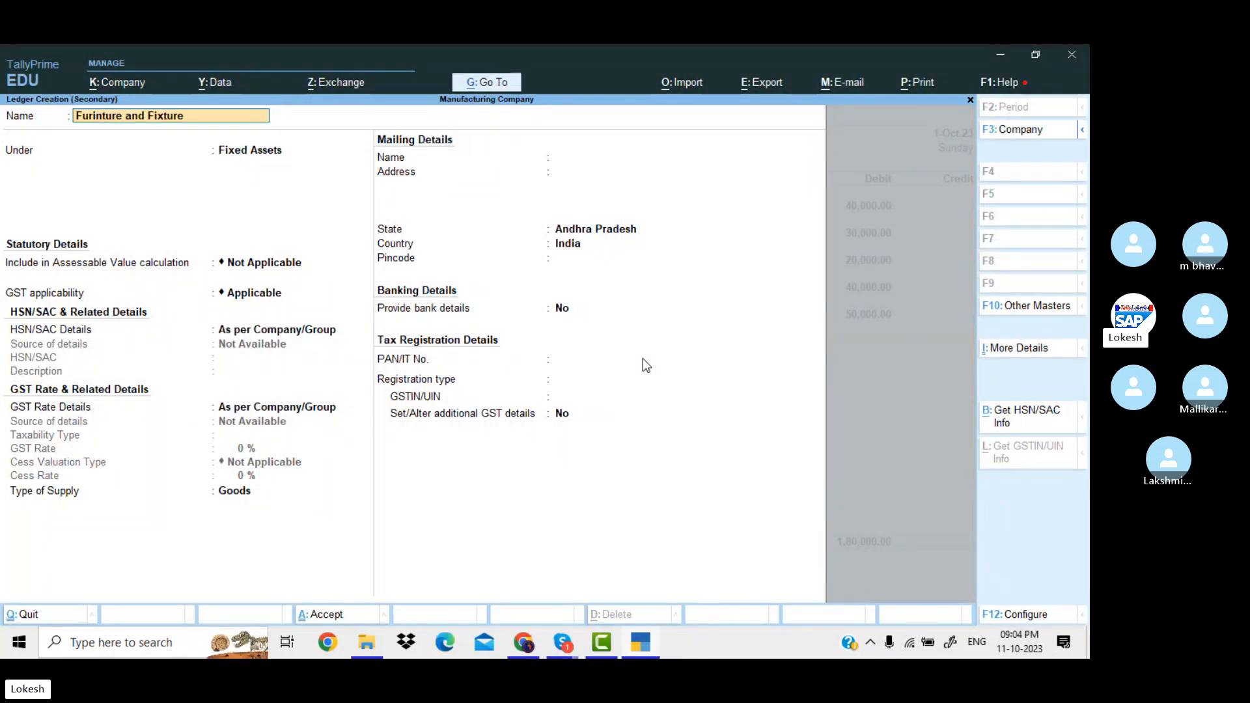
pyautogui.press('Return')
pyautogui.hotkey('ctrl', 'a')
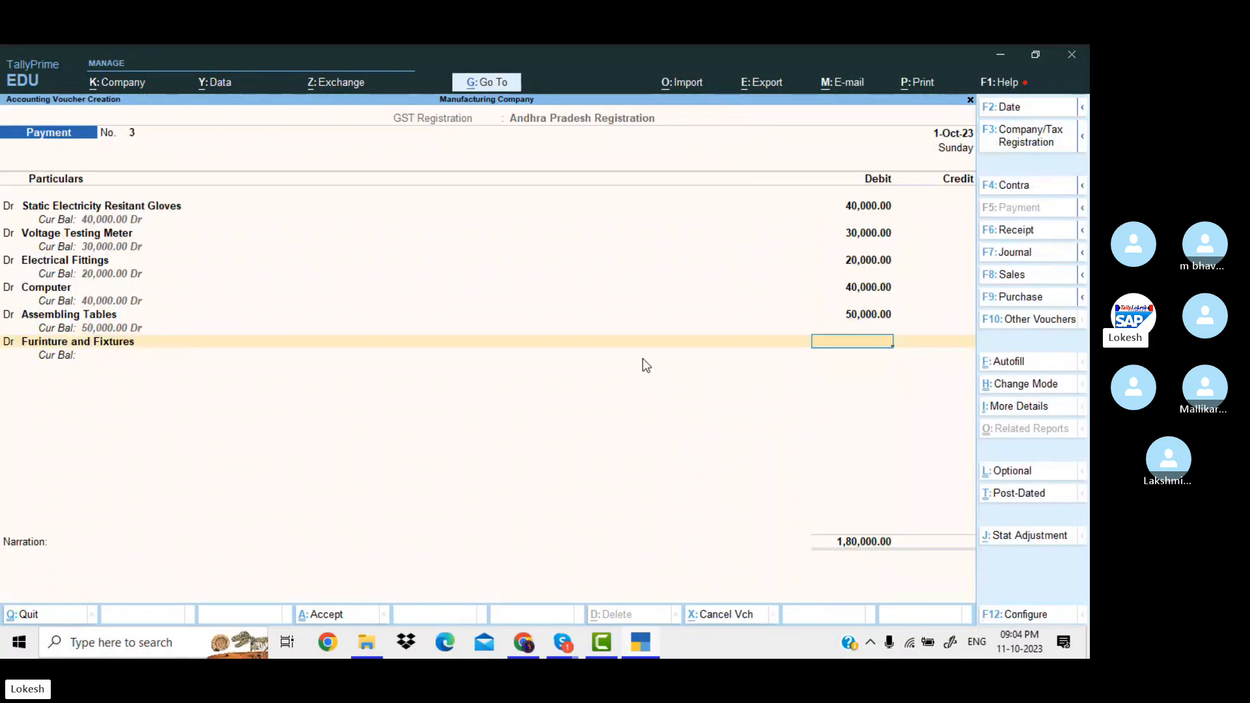
pyautogui.write('50')
pyautogui.write(',000')
pyautogui.press('Return')
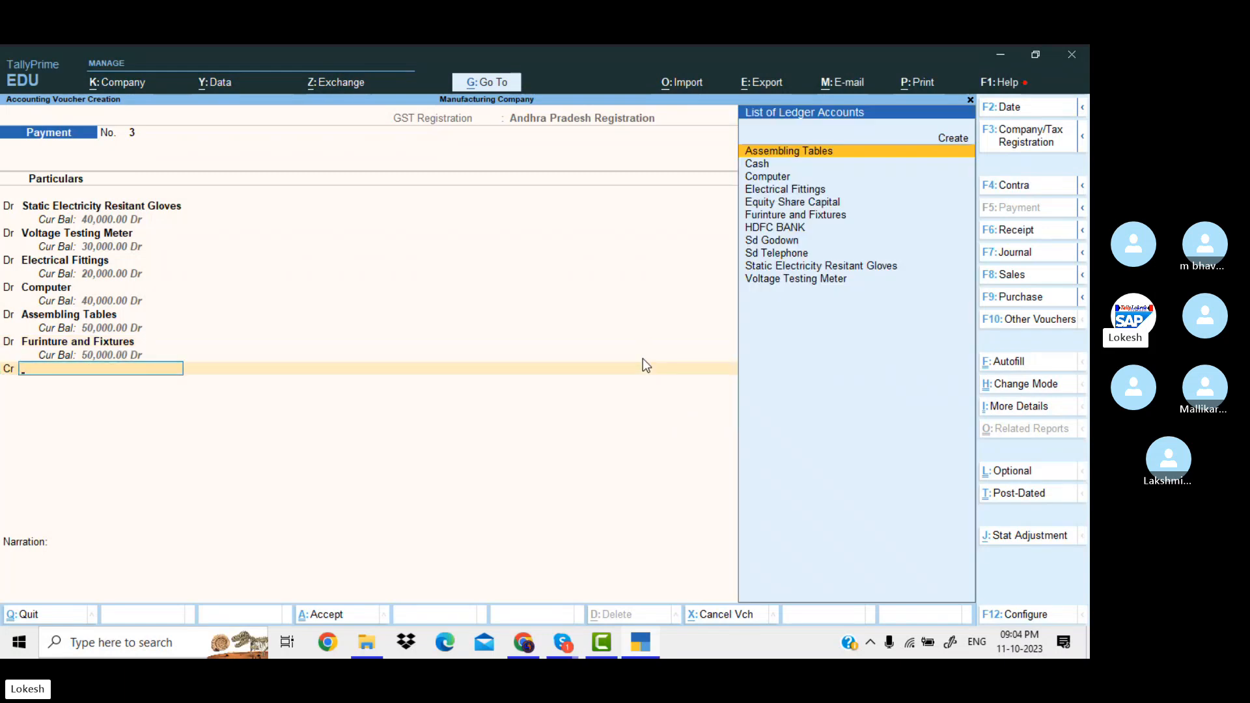
# - Credit HDFC BANK with the full 2,30,000 and save the payment voucher
pyautogui.write('H')
pyautogui.press('Return')
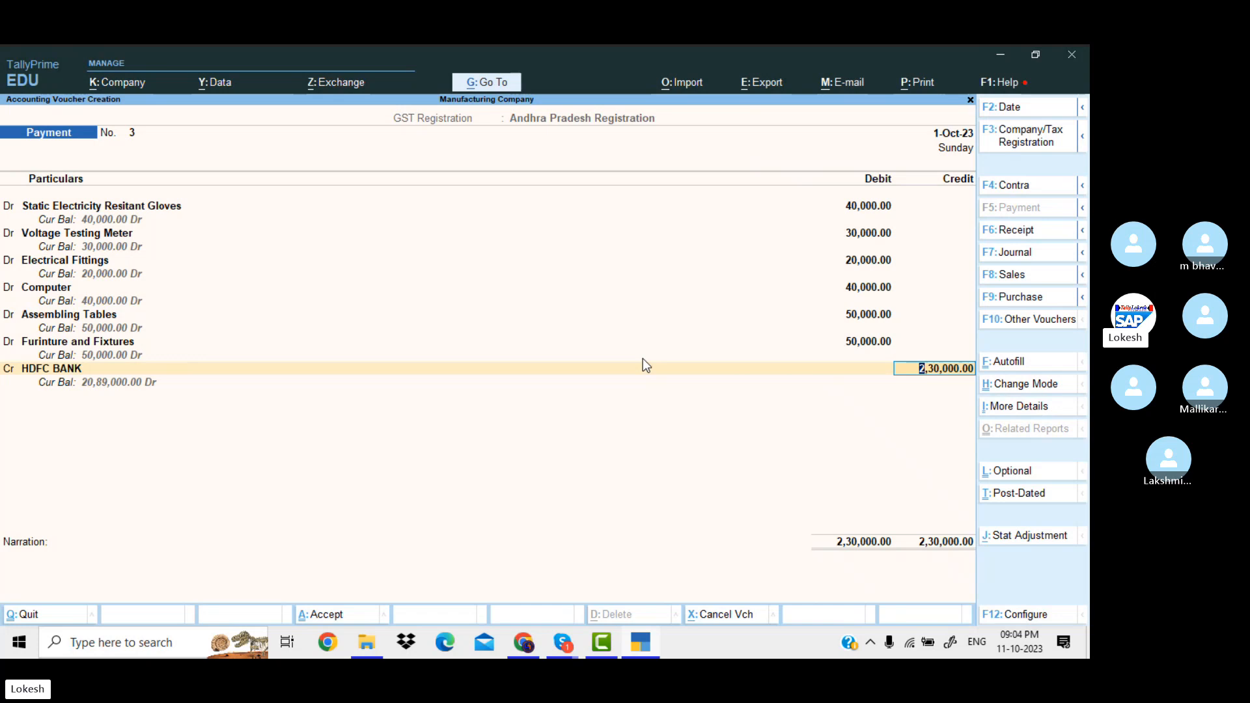
pyautogui.press('ctrl')
pyautogui.hotkey('ctrl', 'a')
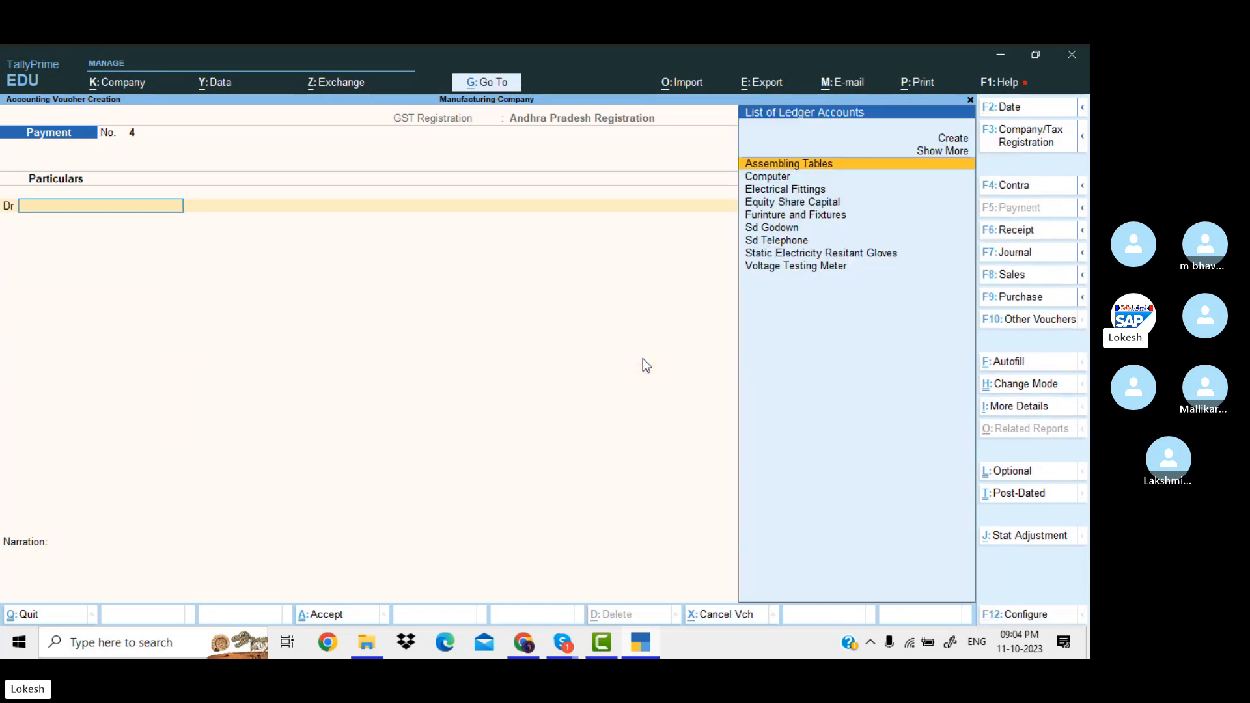
# - Start a contra voucher and credit HDFC BANK with 80000
pyautogui.click(1035, 186)
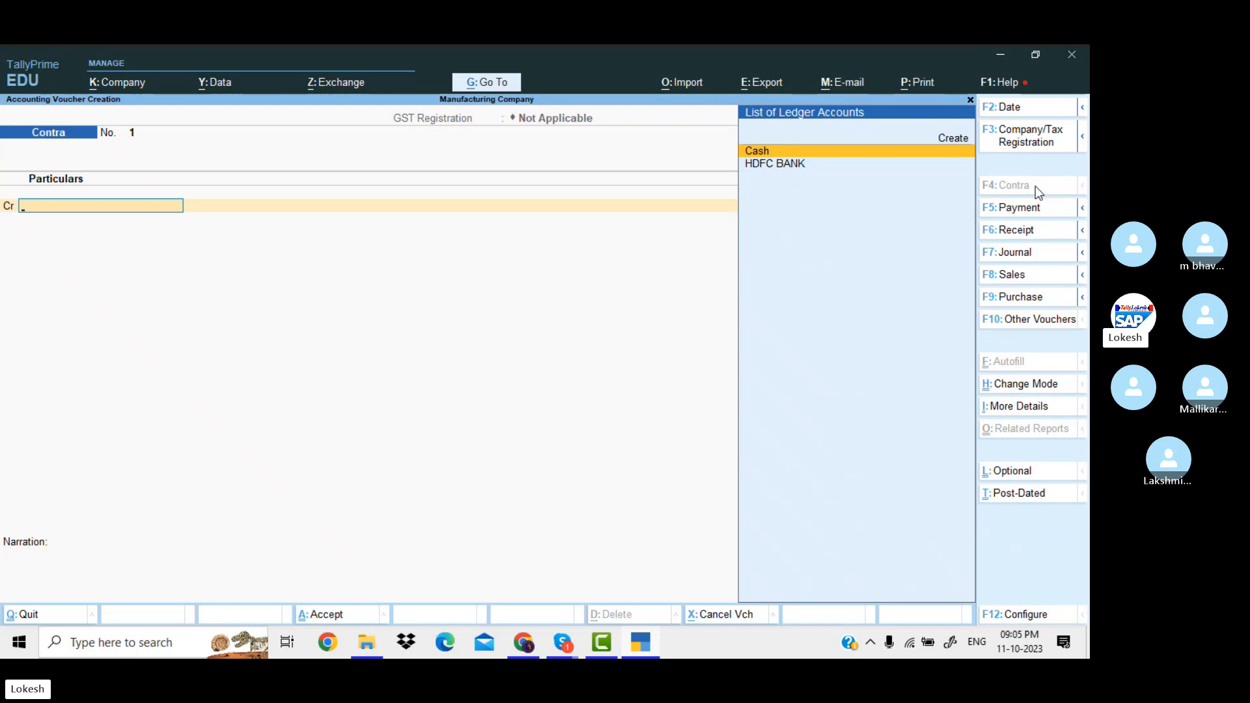
pyautogui.press('Down')
pyautogui.press('Return')
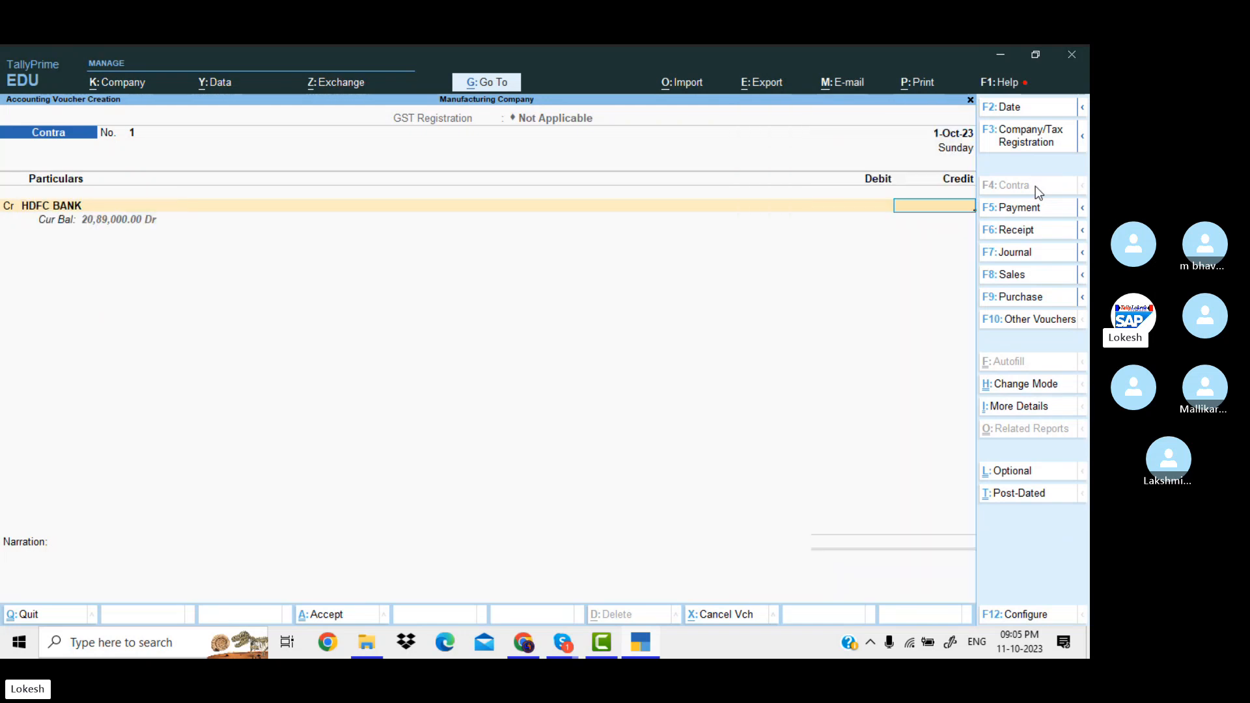
pyautogui.write('80000')
pyautogui.press('Return')
pyautogui.press('Return')
pyautogui.press('Return')
pyautogui.press('Return')
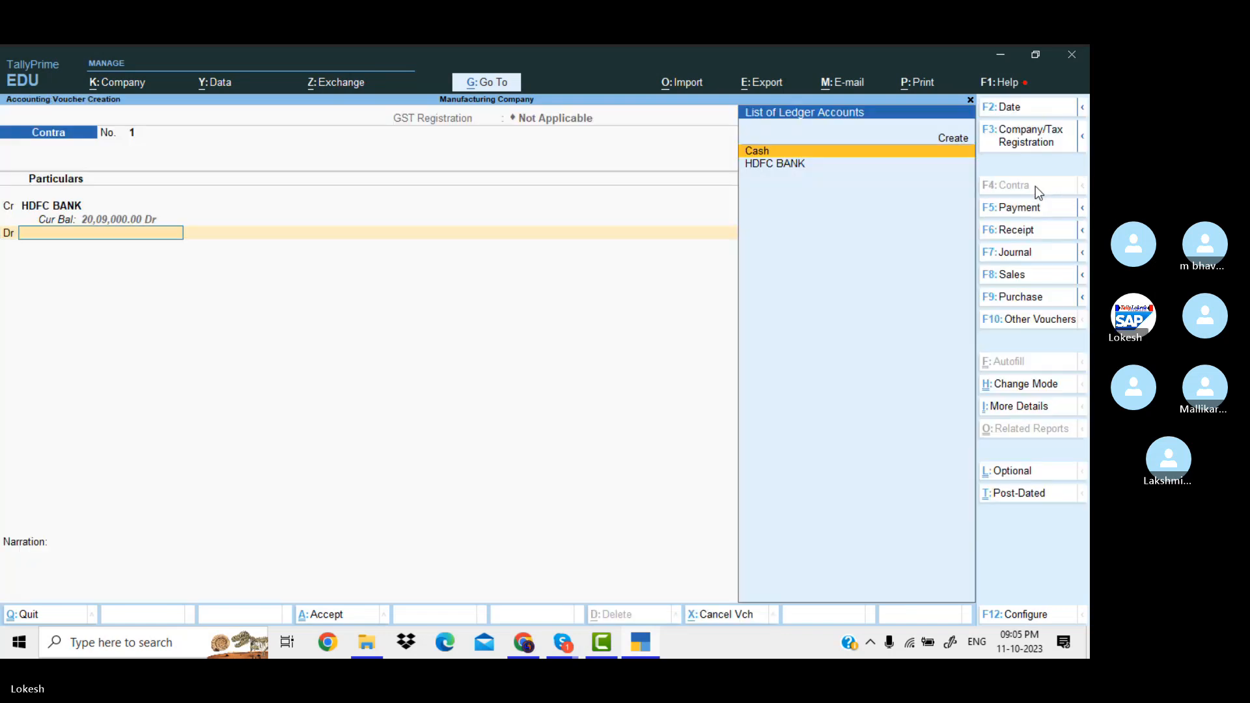
# - Create the ledger Petty Cash under Cash-in-Hand and debit it with 30000 in the contra voucher
pyautogui.press('alt')
pyautogui.hotkey('alt', 'c')
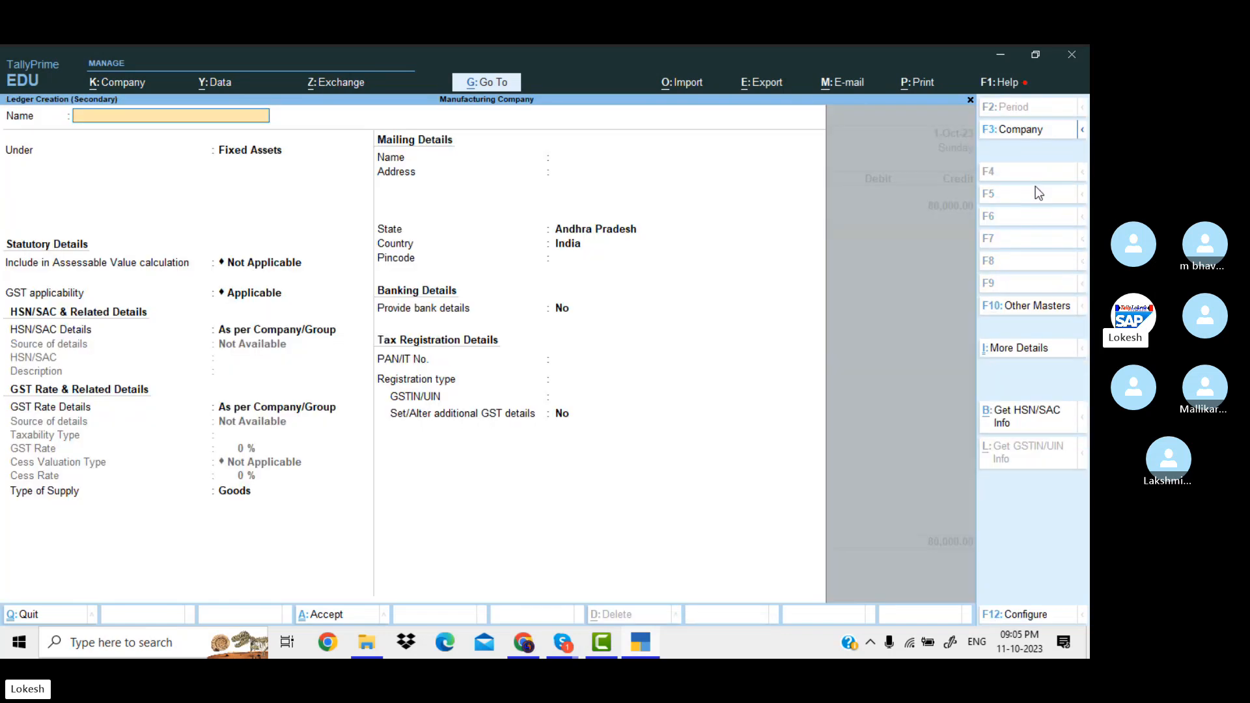
pyautogui.write('Petty Cash')
pyautogui.press('Return')
pyautogui.write('cas')
pyautogui.press('Return')
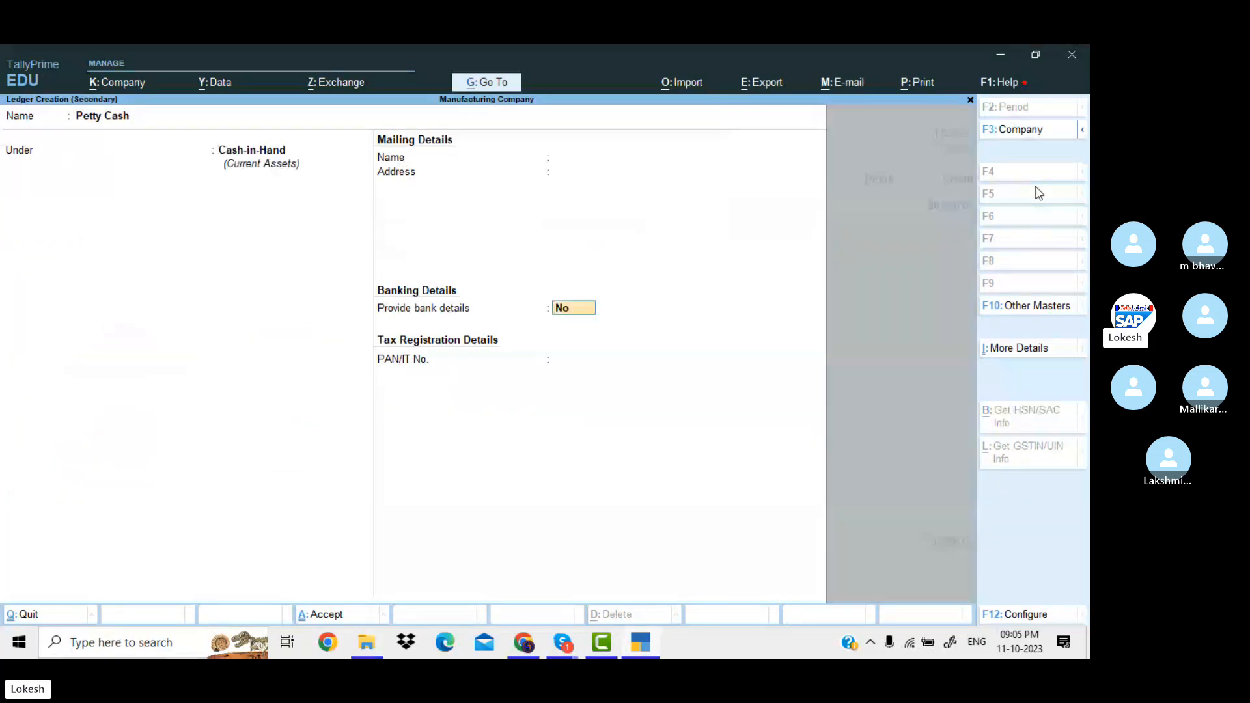
pyautogui.hotkey('ctrl', 'a')
pyautogui.write('3')
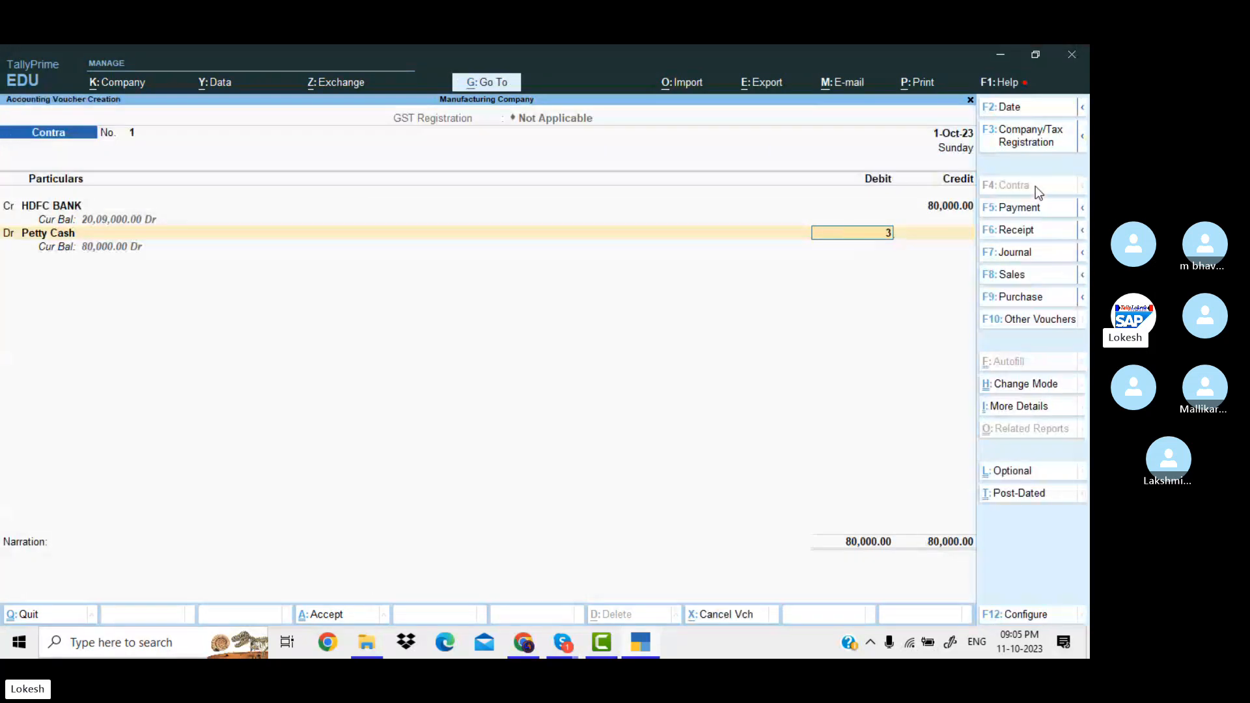
pyautogui.write('0000')
pyautogui.press('Return')
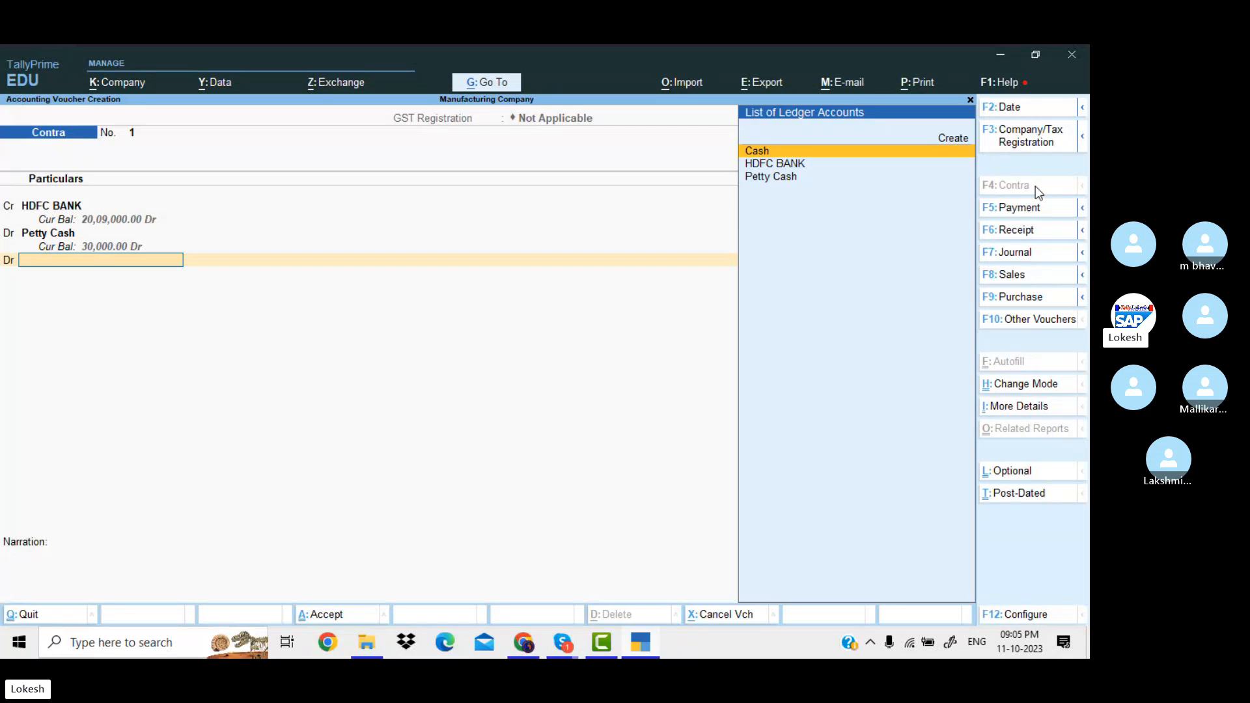
# - Debit Cash with the remaining 50,000 and save the contra voucher without a narration
pyautogui.press('Return')
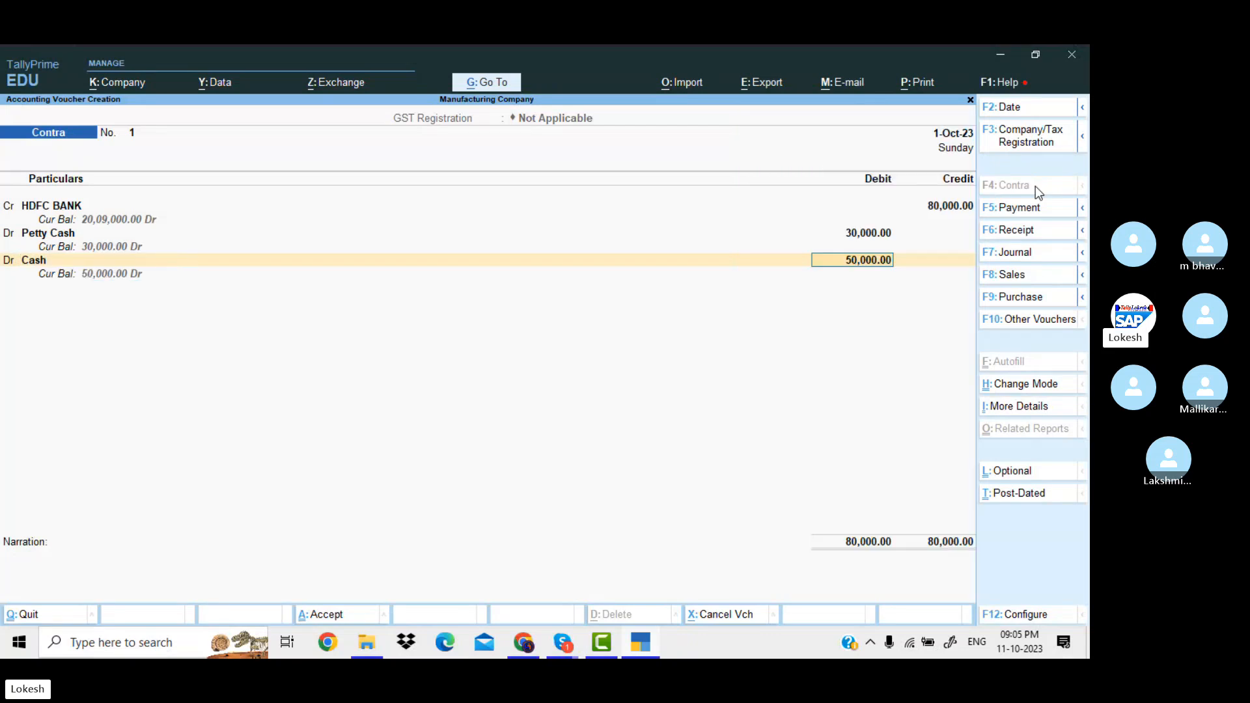
pyautogui.press('Return')
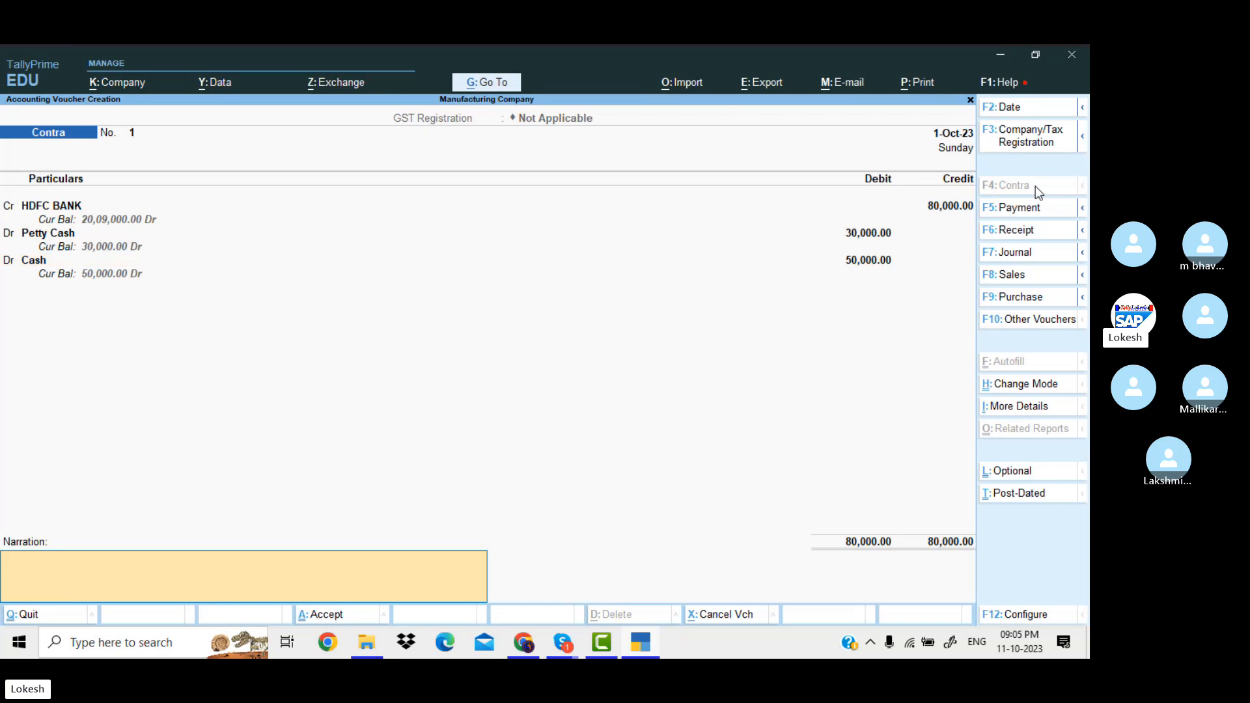
pyautogui.press('Return')
pyautogui.press('Return')
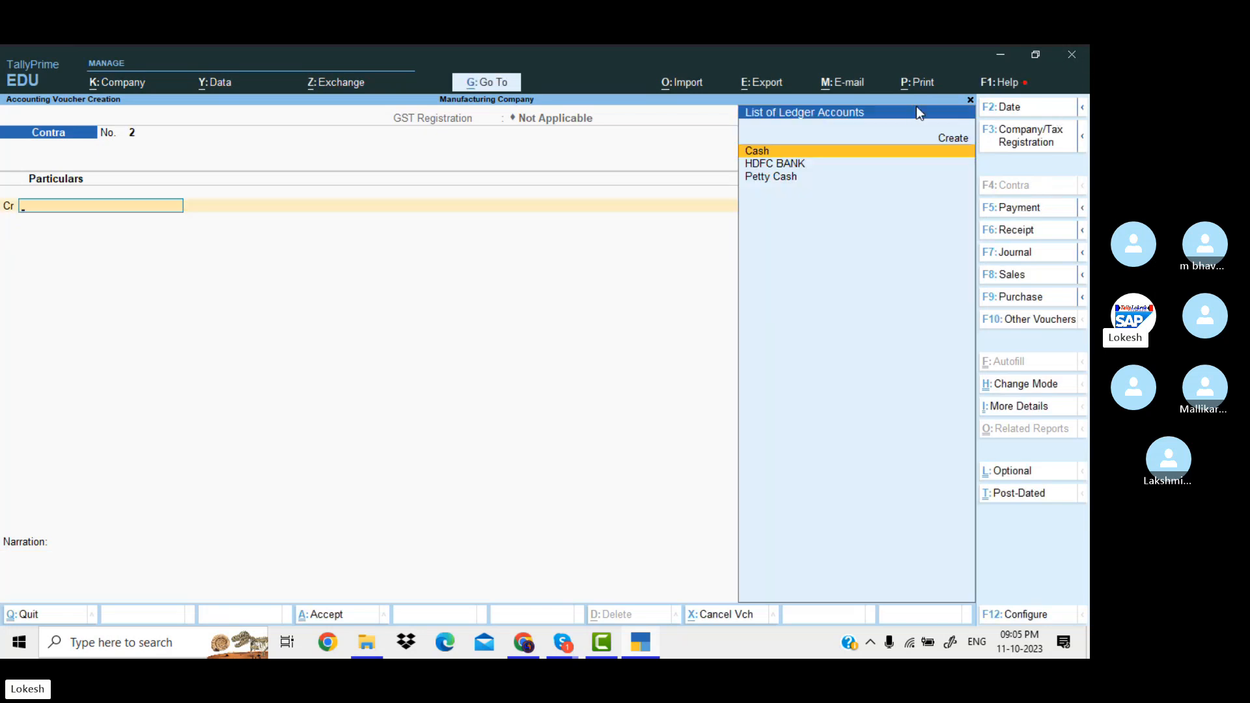
# - Start a purchase voucher without supplier invoice details and begin a party ledger Ultra Tech Computer under Sundry Creditors
pyautogui.click(1038, 296)
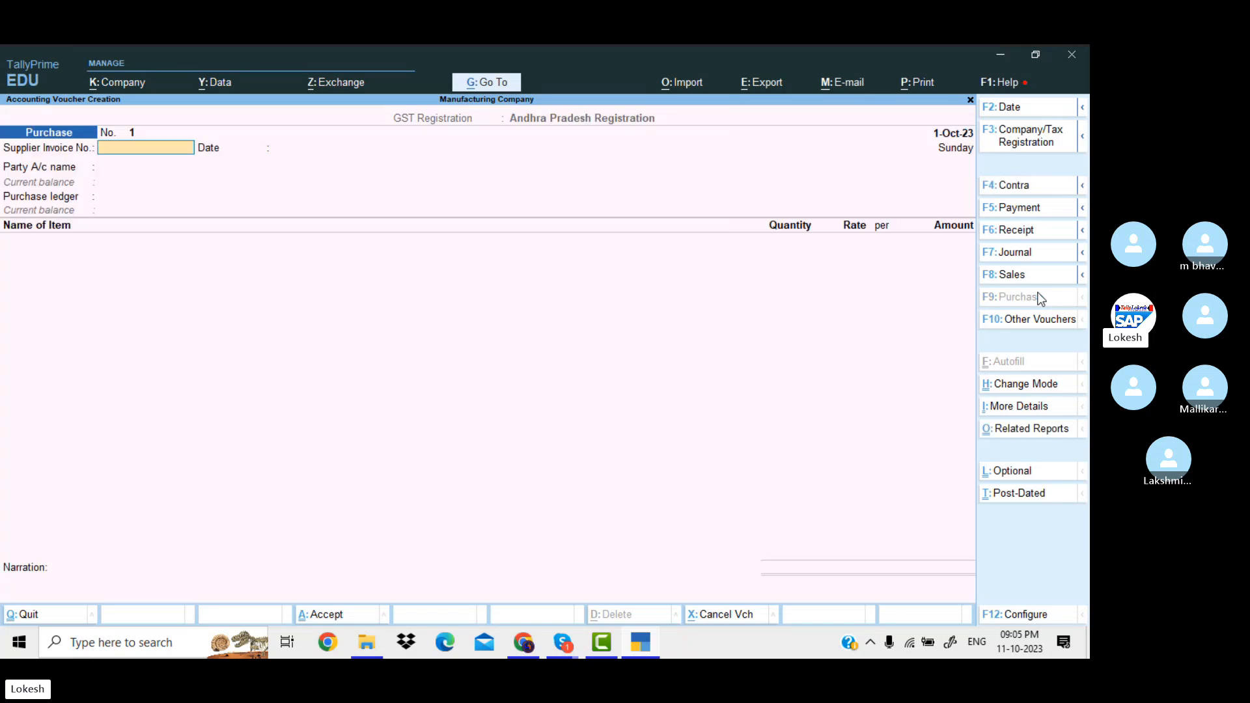
pyautogui.press('Return')
pyautogui.press('Return')
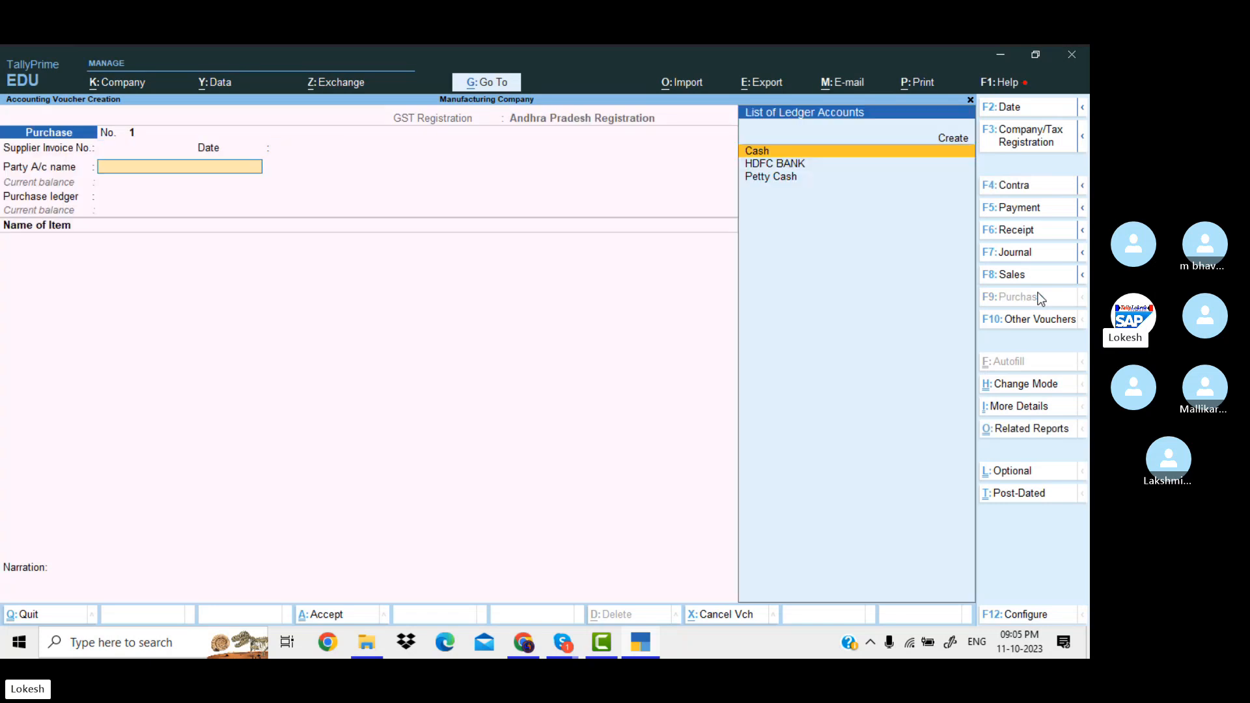
pyautogui.hotkey('alt', 'c')
pyautogui.write('Ultr')
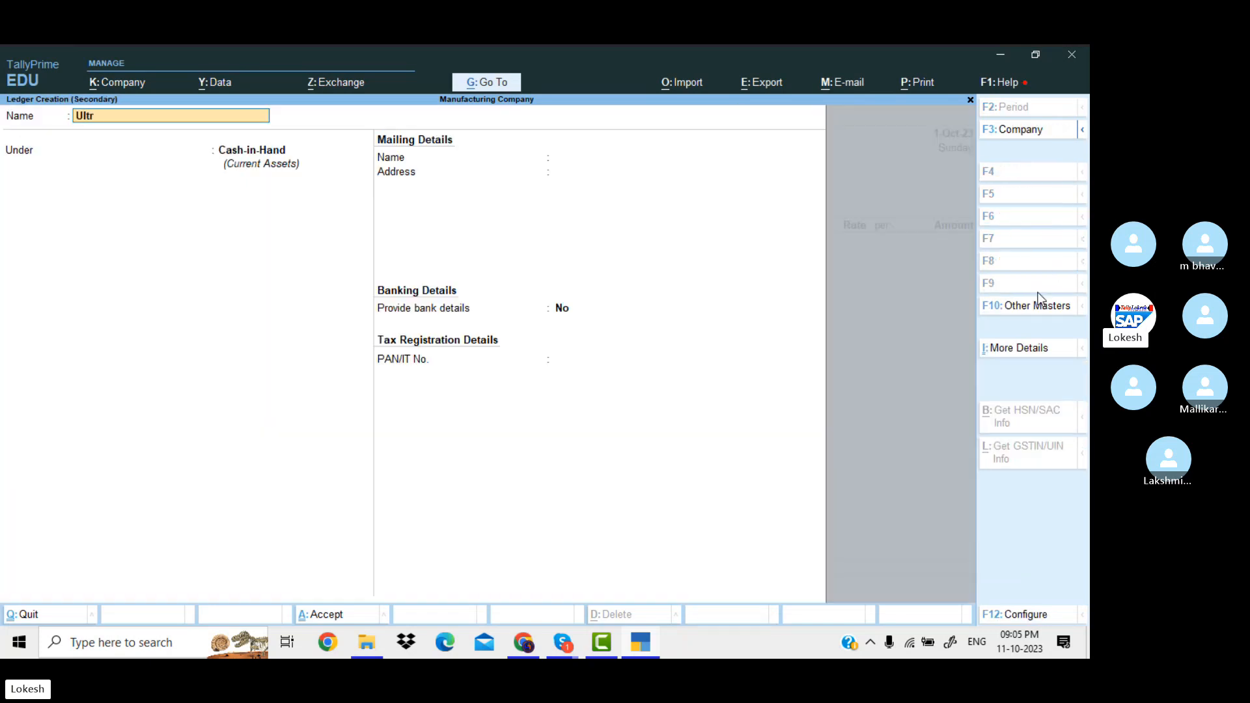
pyautogui.write('a Tech Computer')
pyautogui.press('Return')
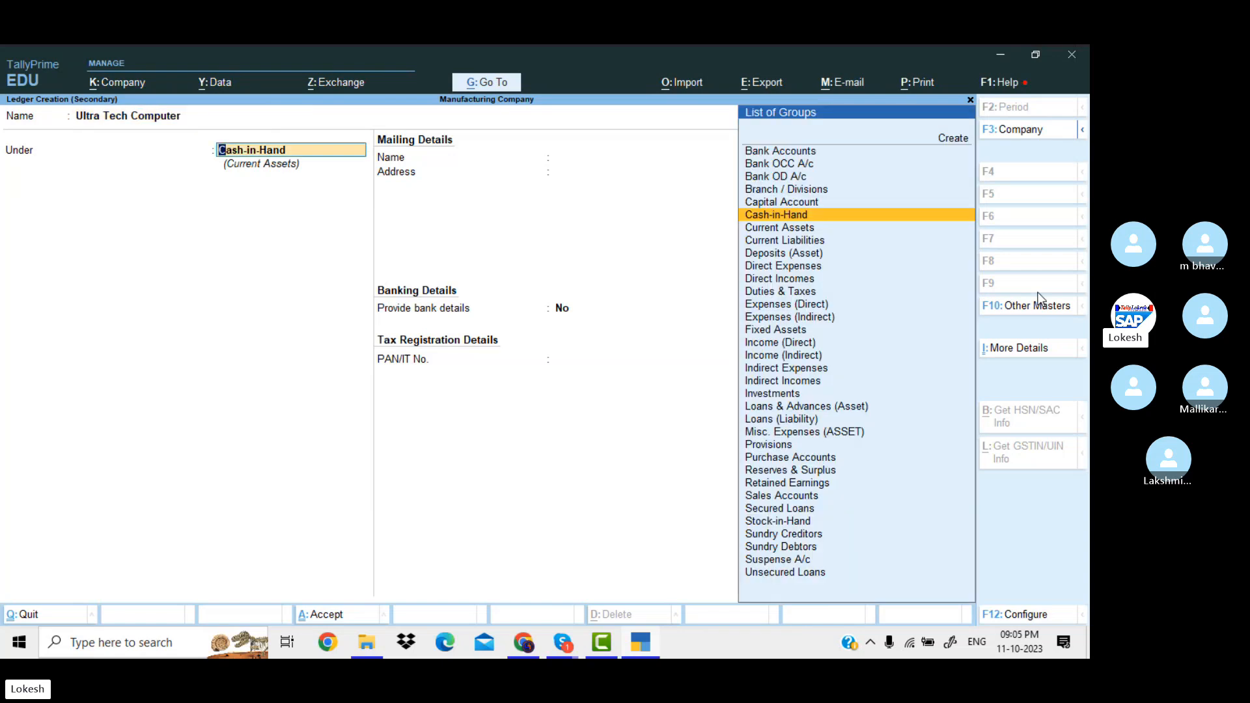
pyautogui.press('BackSpace')
pyautogui.press('Return')
pyautogui.write('Sun')
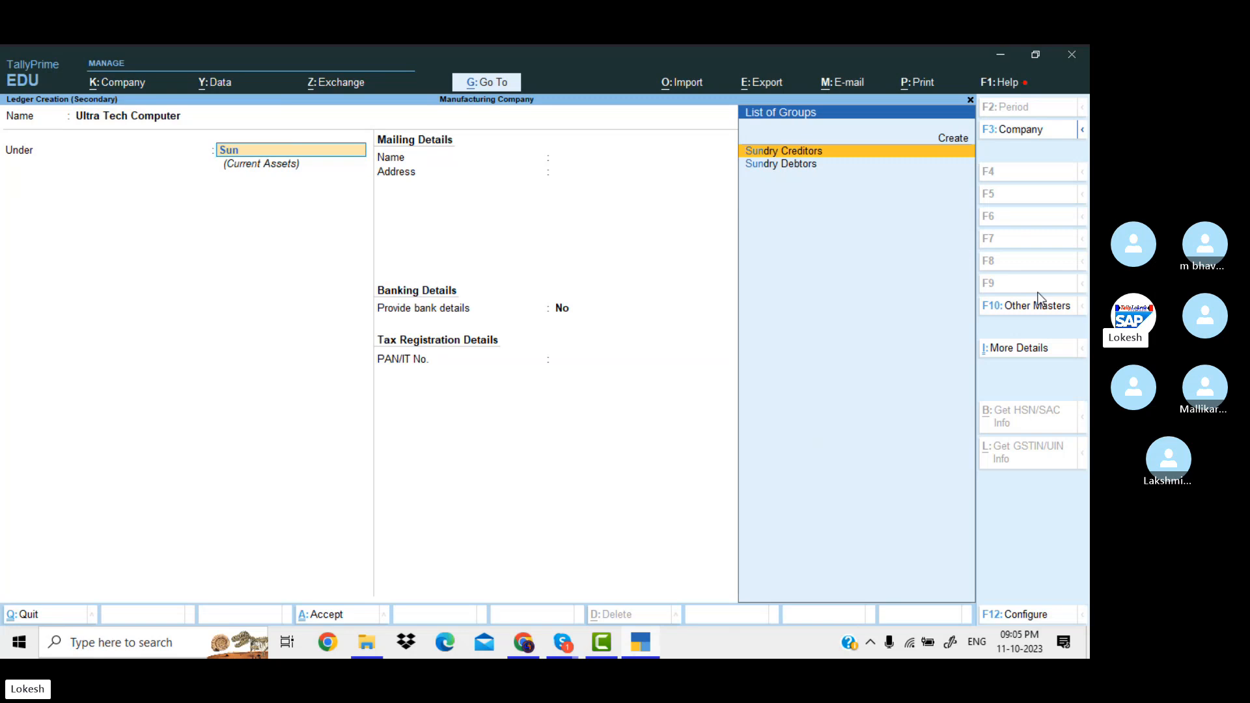
pyautogui.press('Return')
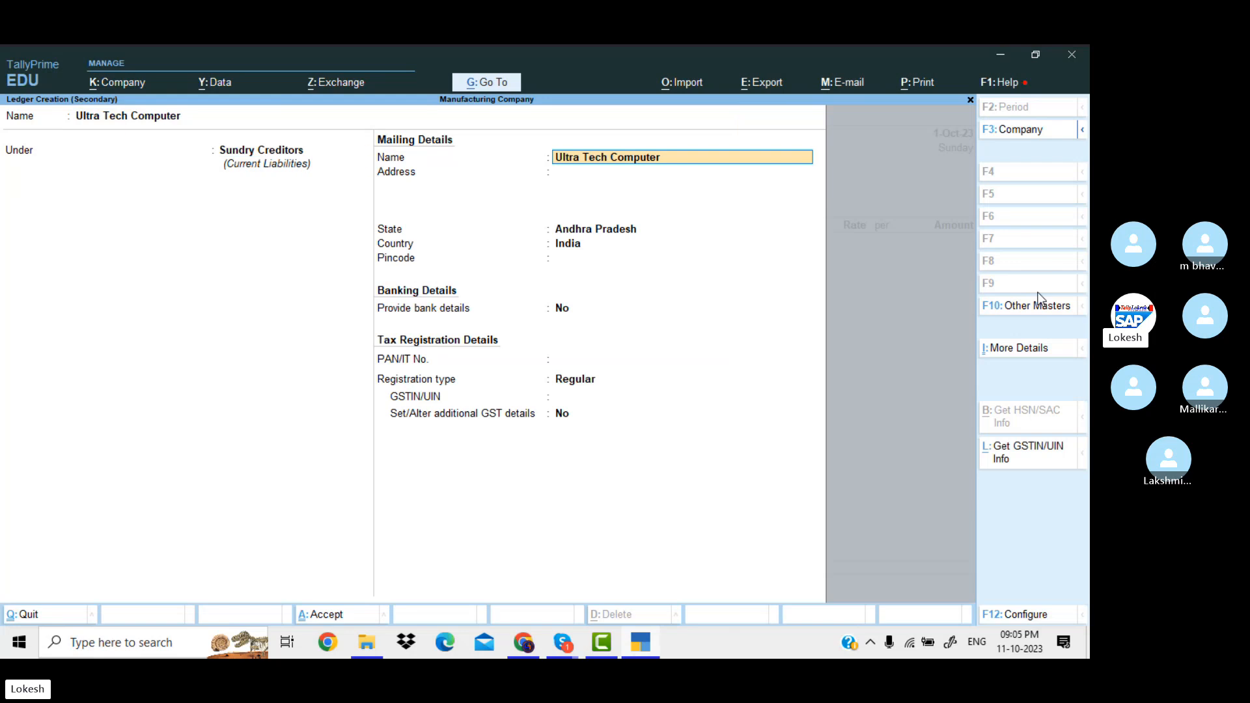
# - Keep the supplier ledger's Andhra Pradesh mailing details and Regular registration type, and save it
pyautogui.press('Return')
pyautogui.press('Return')
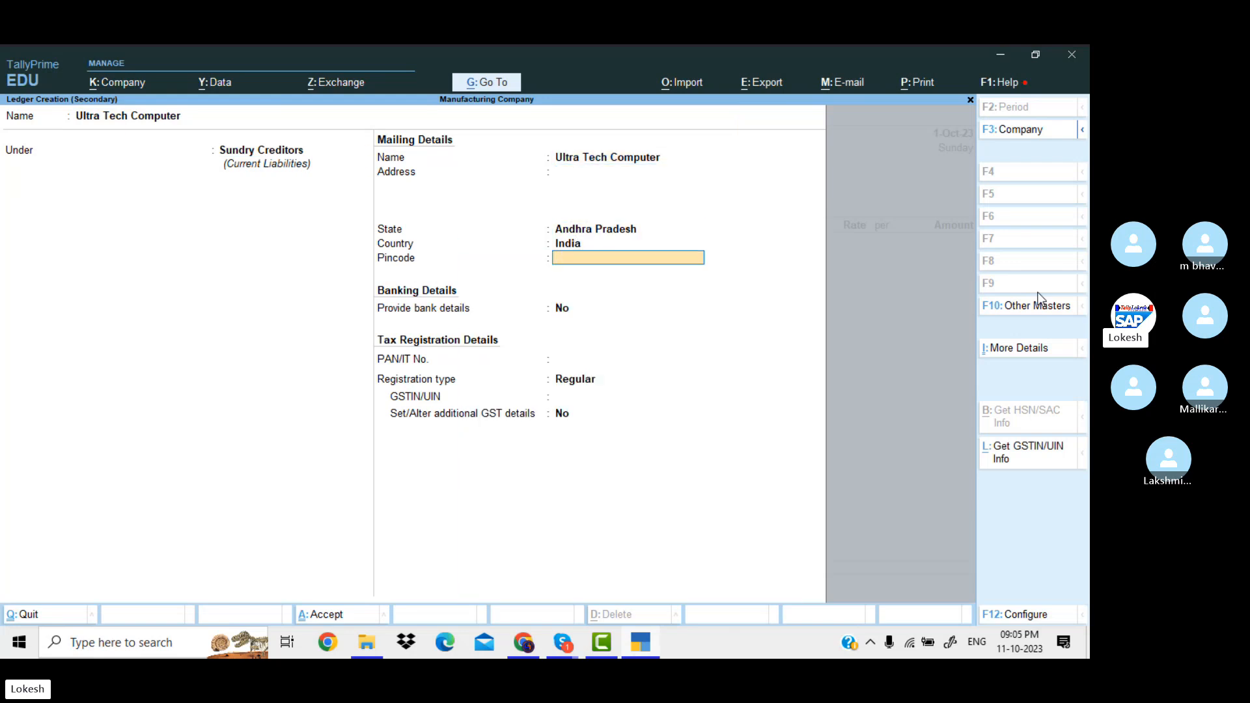
pyautogui.press('Return')
pyautogui.press('Return')
pyautogui.press('Return')
pyautogui.press('Return')
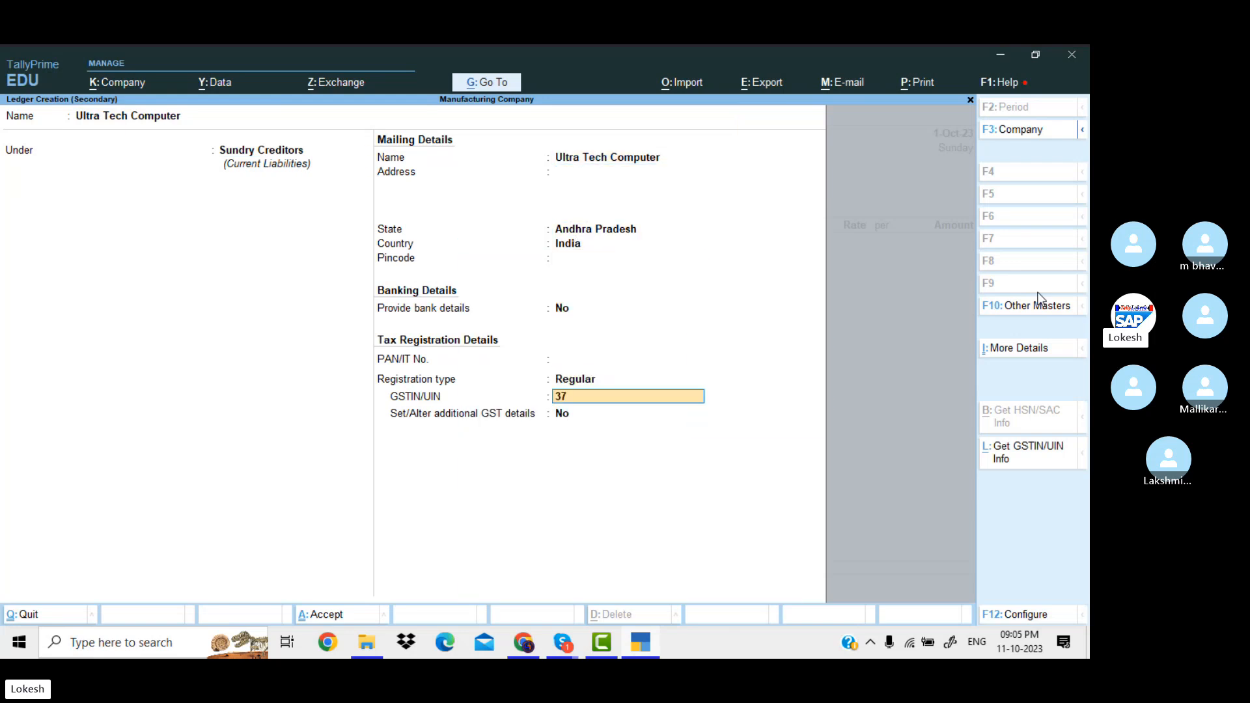
pyautogui.press('Return')
pyautogui.press('Return')
pyautogui.press('Return')
pyautogui.press('y')
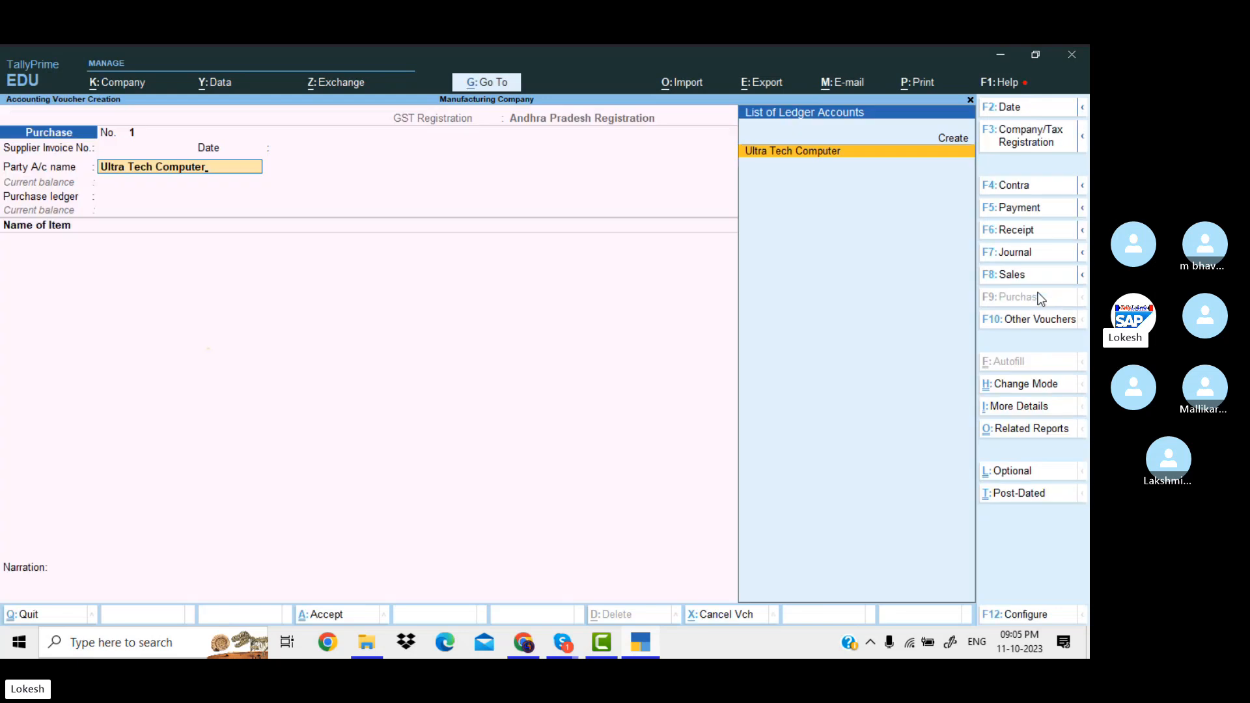
# - Use Ultra Tech Computer as the purchase voucher's party and accept its receipt and party details as they are
pyautogui.press('Return')
pyautogui.press('Return')
pyautogui.press('Return')
pyautogui.press('Return')
pyautogui.press('Return')
pyautogui.press('Return')
pyautogui.press('Return')
pyautogui.press('Return')
pyautogui.press('Return')
pyautogui.press('Return')
pyautogui.press('Return')
pyautogui.press('Return')
pyautogui.press('Return')
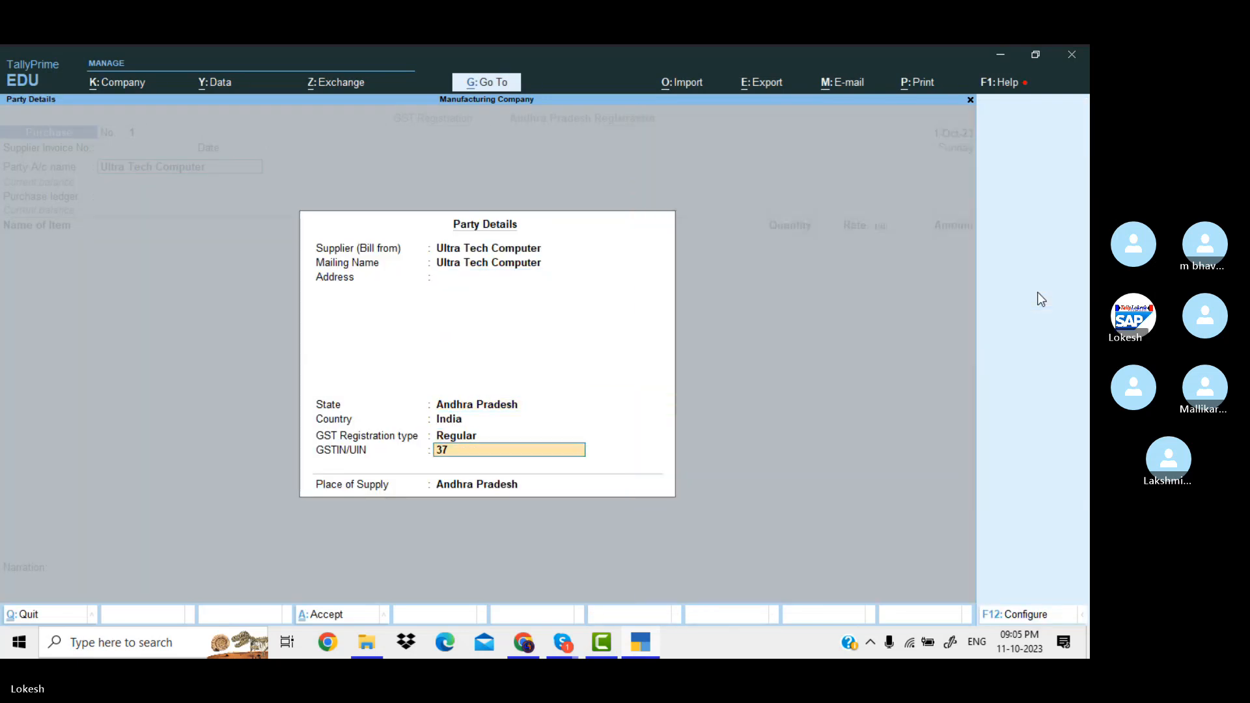
pyautogui.press('Return')
# - Begin a new purchase ledger named Purchase under the Purchase Accounts group
pyautogui.hotkey('alt', 'c')
pyautogui.write('P')
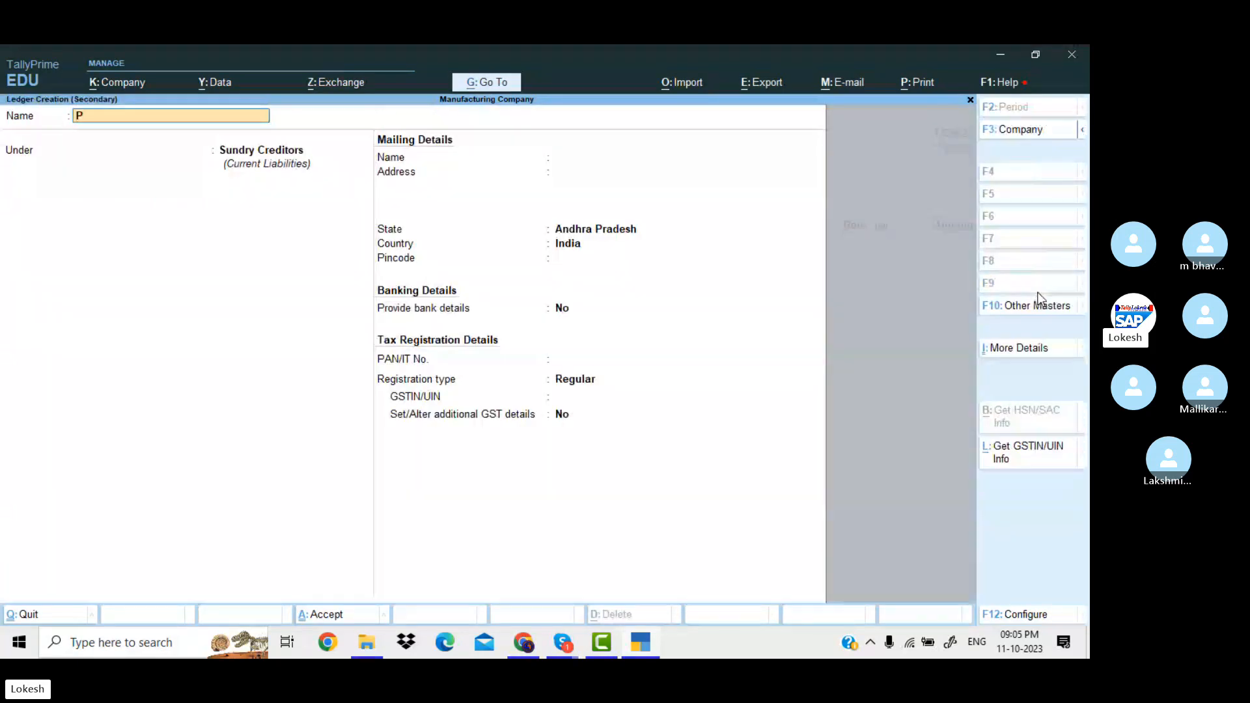
pyautogui.write('urchase')
pyautogui.press('Return')
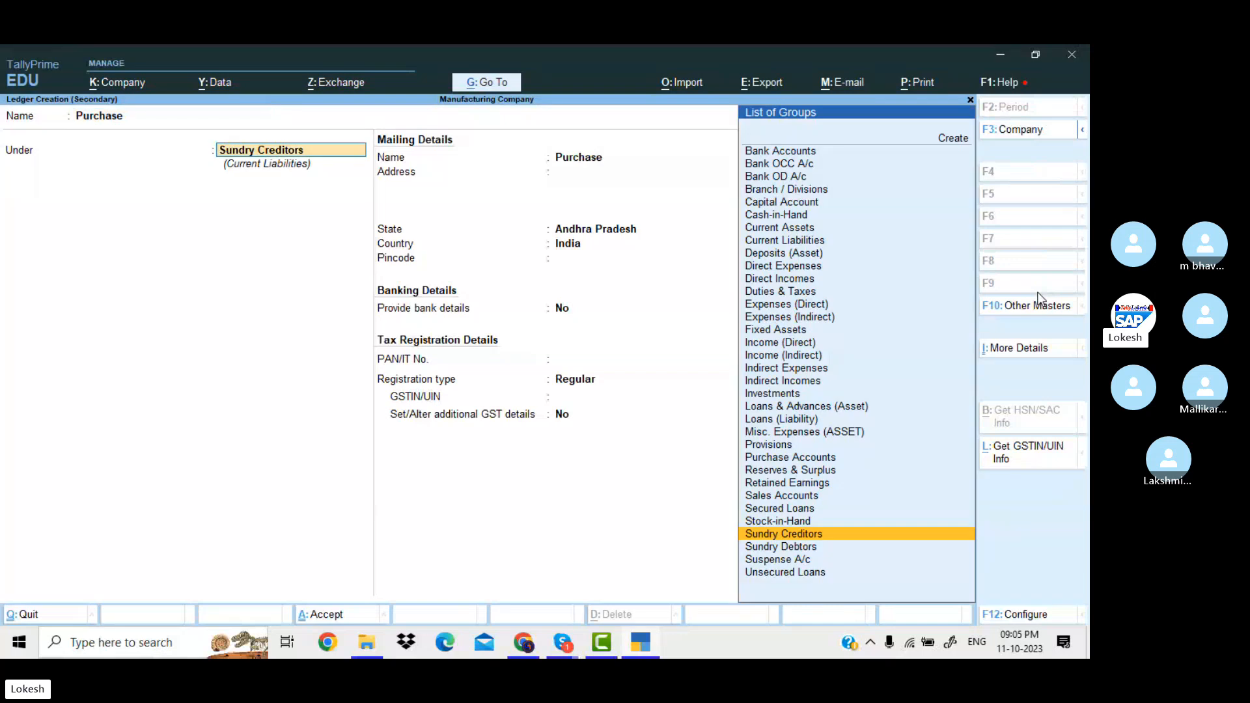
pyautogui.write('pur')
pyautogui.press('Return')
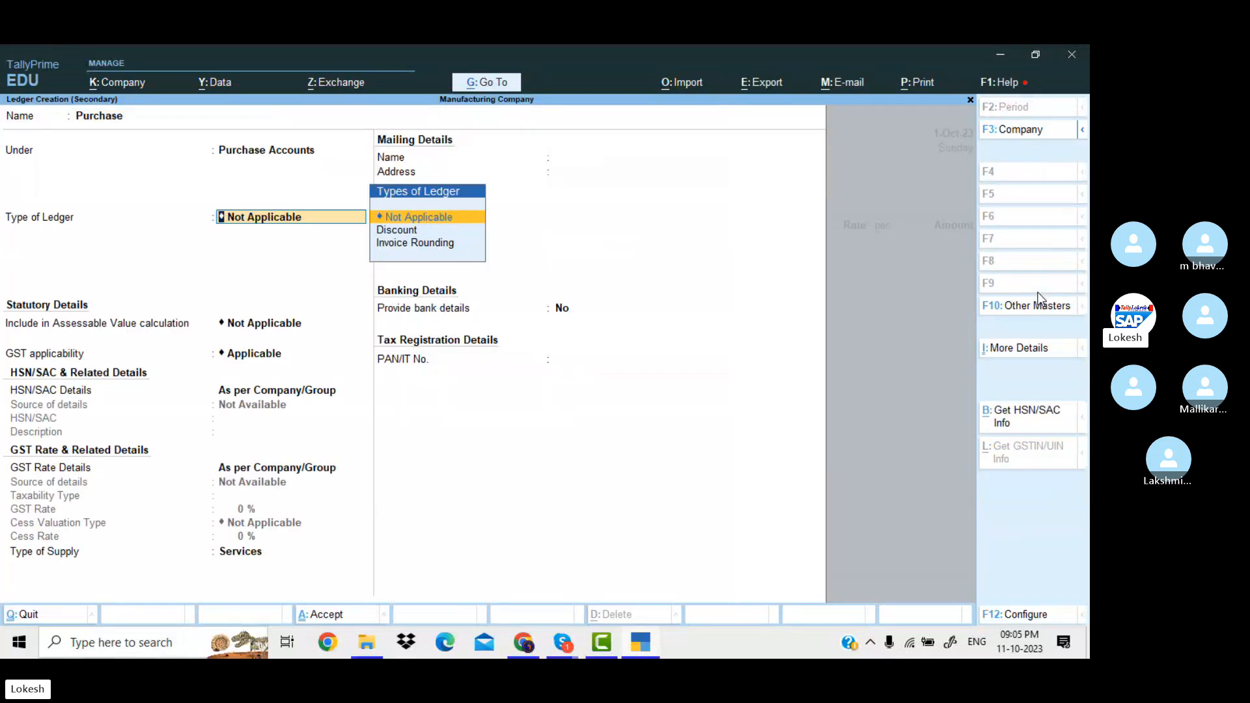
# - Keep GST applicable on the Purchase ledger, set its type of supply to Goods, and save it
pyautogui.press('Return')
pyautogui.press('Return')
pyautogui.press('Return')
pyautogui.press('Return')
pyautogui.press('Return')
pyautogui.press('Return')
pyautogui.press('Return')
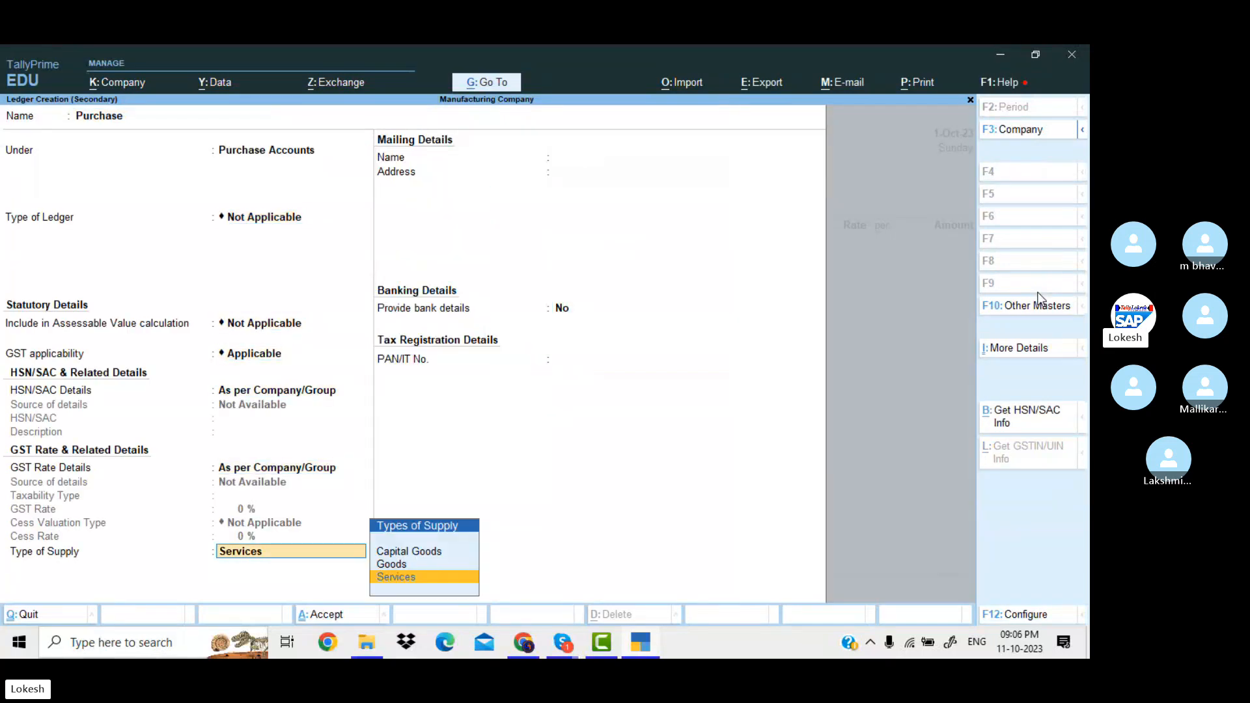
pyautogui.press('Up')
pyautogui.press('Return')
pyautogui.press('Return')
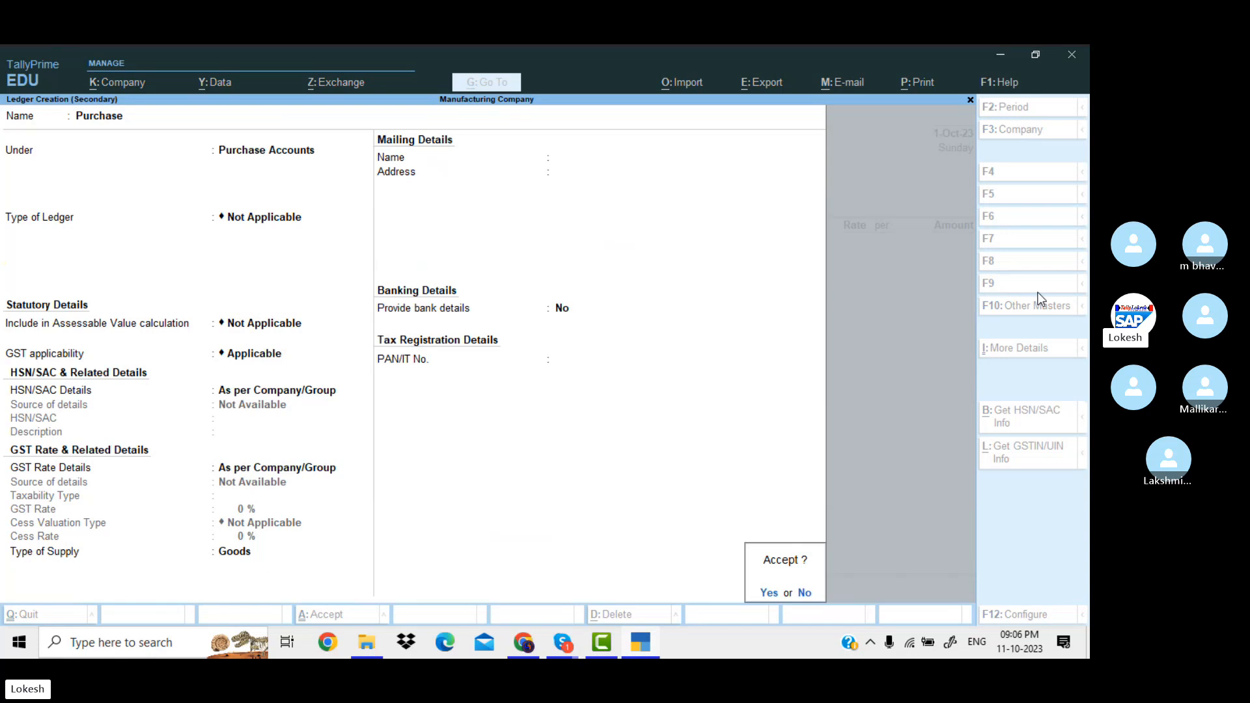
pyautogui.press('Return')
# - Begin a new stock item named Hard Disk on the first item line of the purchase voucher
pyautogui.press('alt')
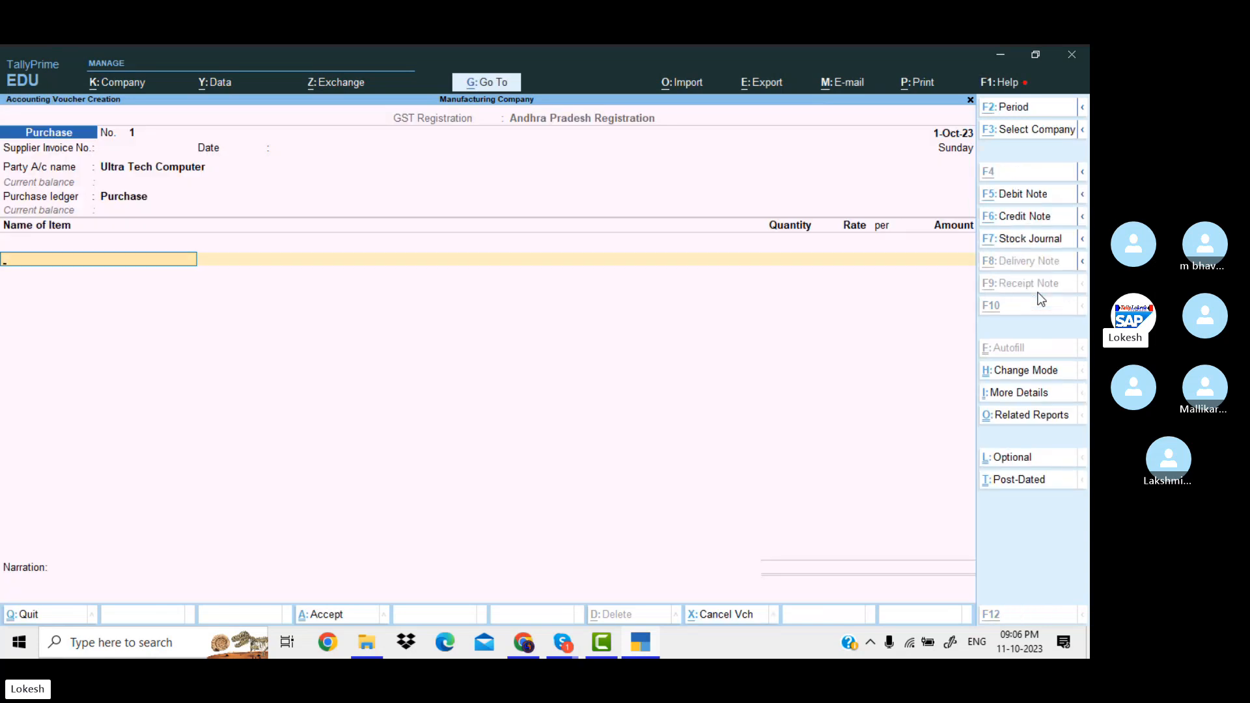
pyautogui.hotkey('alt', 'c')
pyautogui.write('Hard')
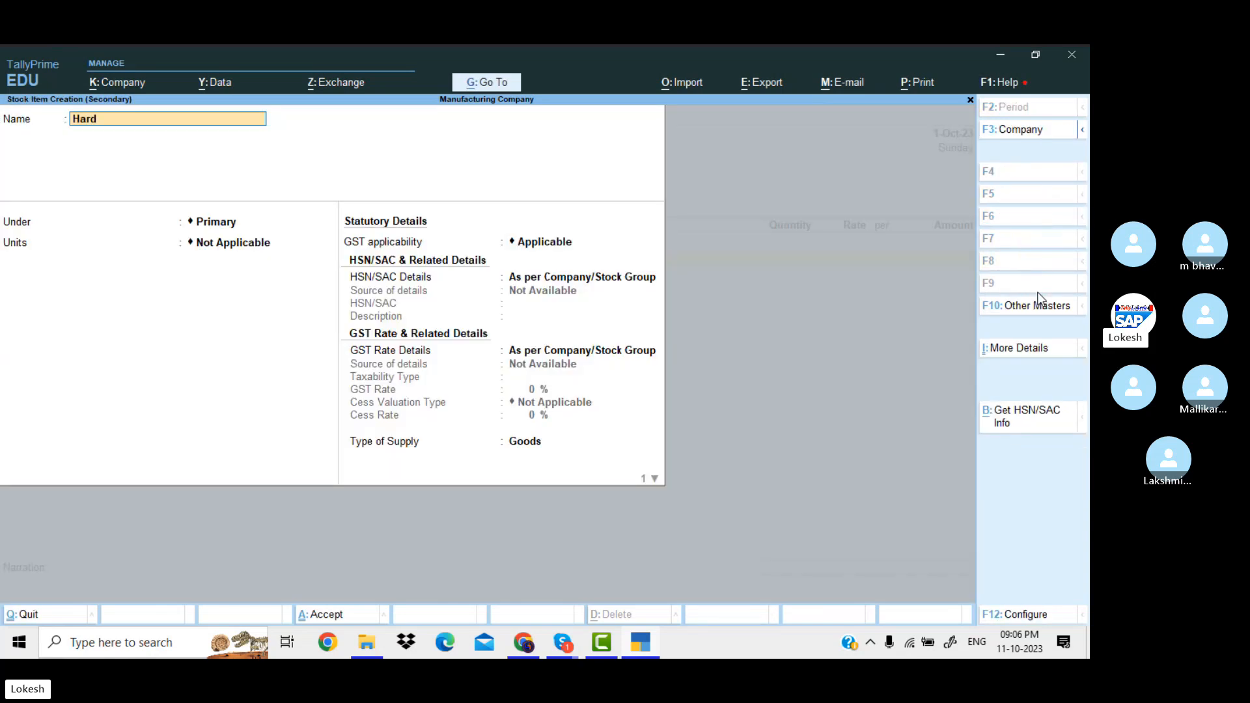
pyautogui.write(' Disk')
pyautogui.press('Return')
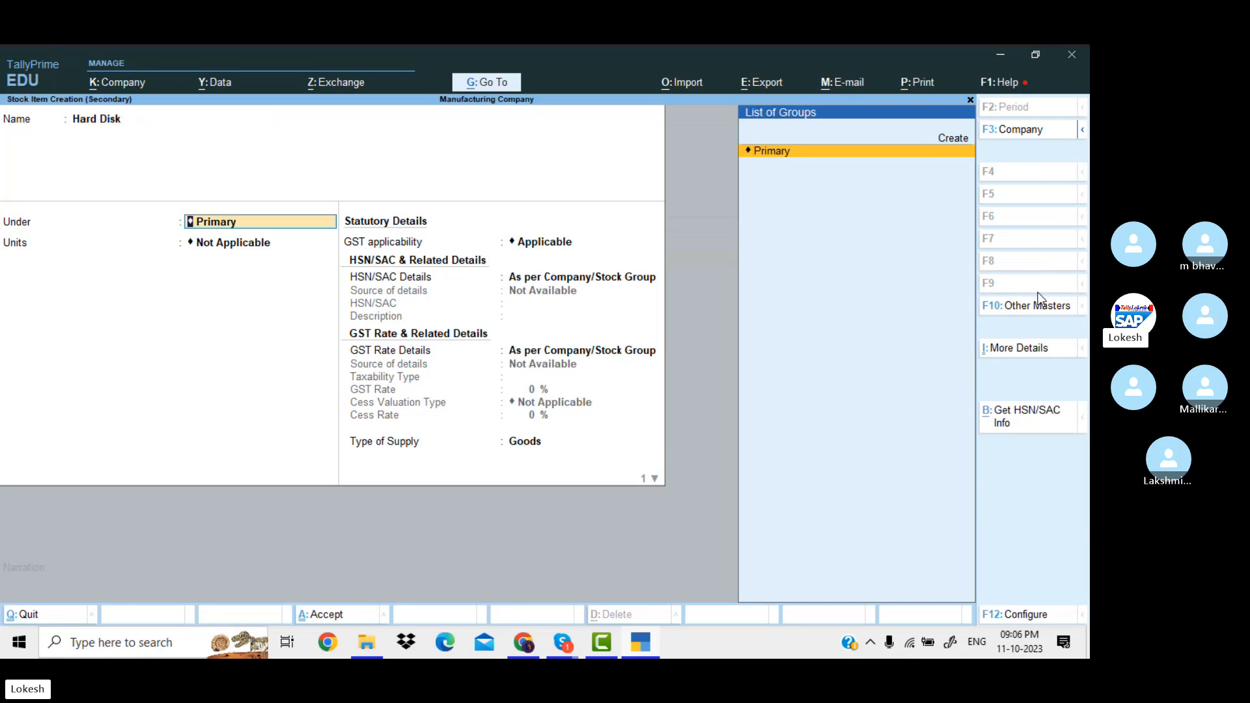
# - Create the stock group Raw Material under Primary and place Hard Disk in it
pyautogui.press('alt')
pyautogui.hotkey('alt', 'c')
pyautogui.write('Raw Ma')
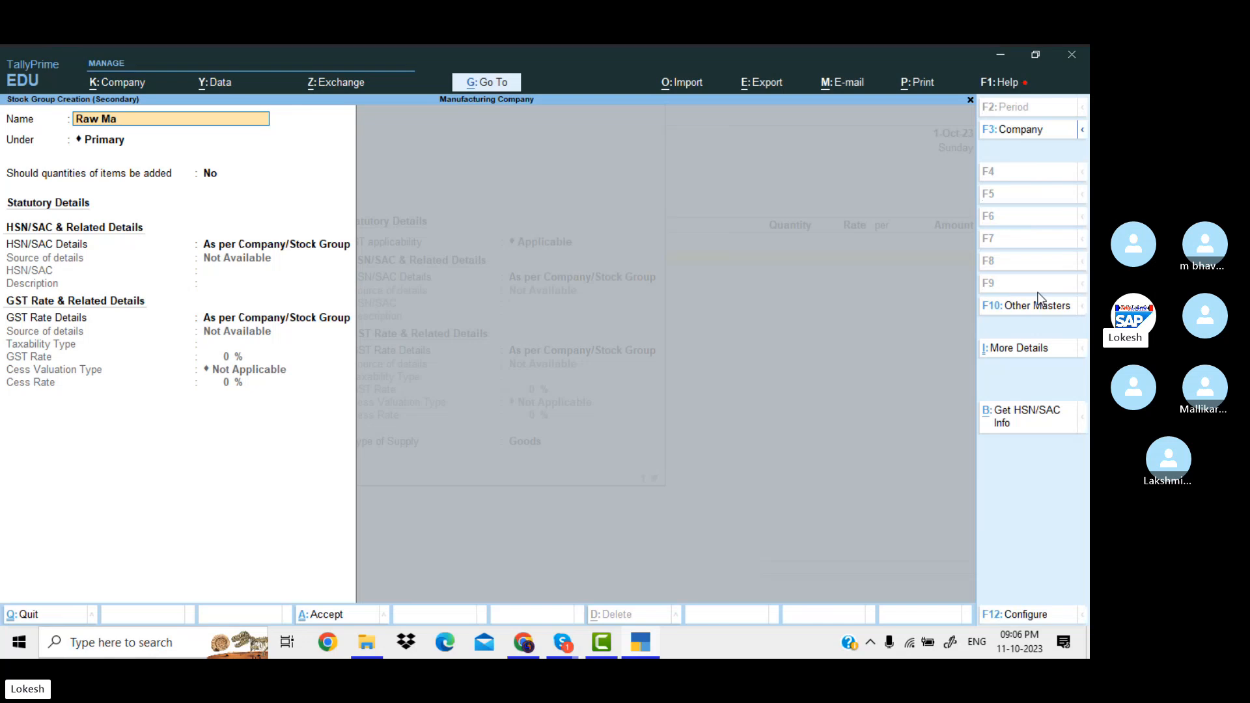
pyautogui.write('terial')
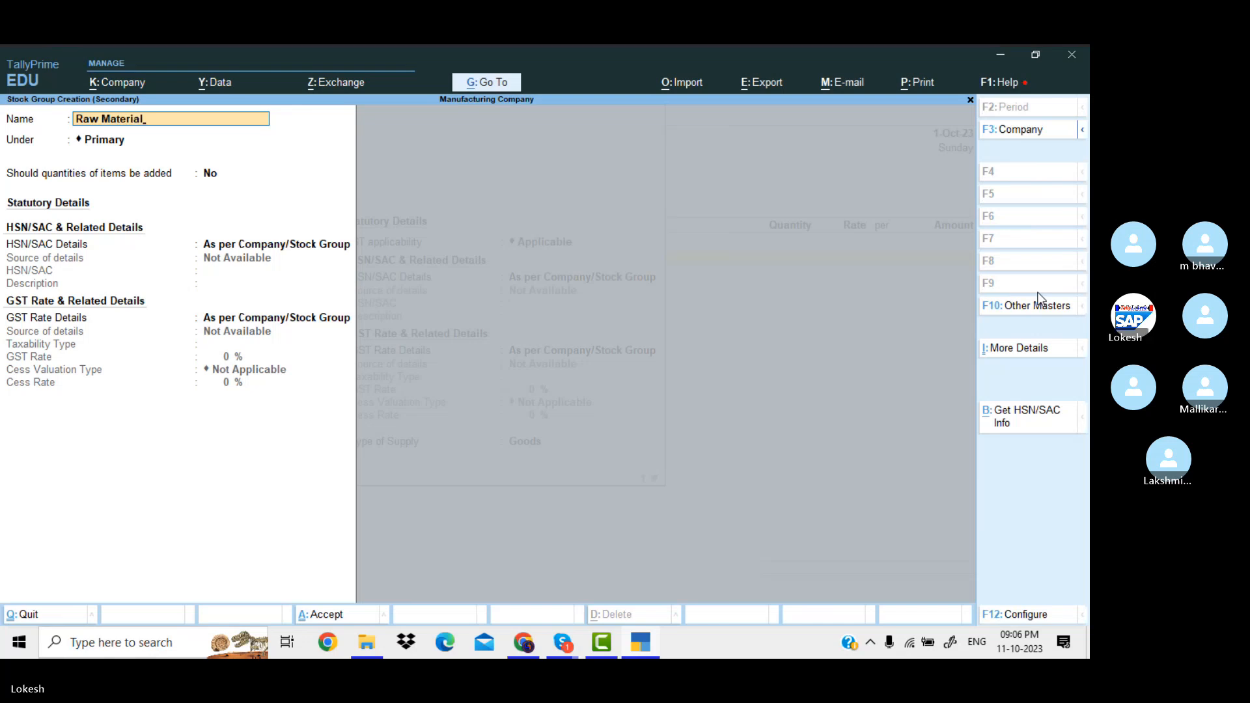
pyautogui.hotkey('ctrl', 'a')
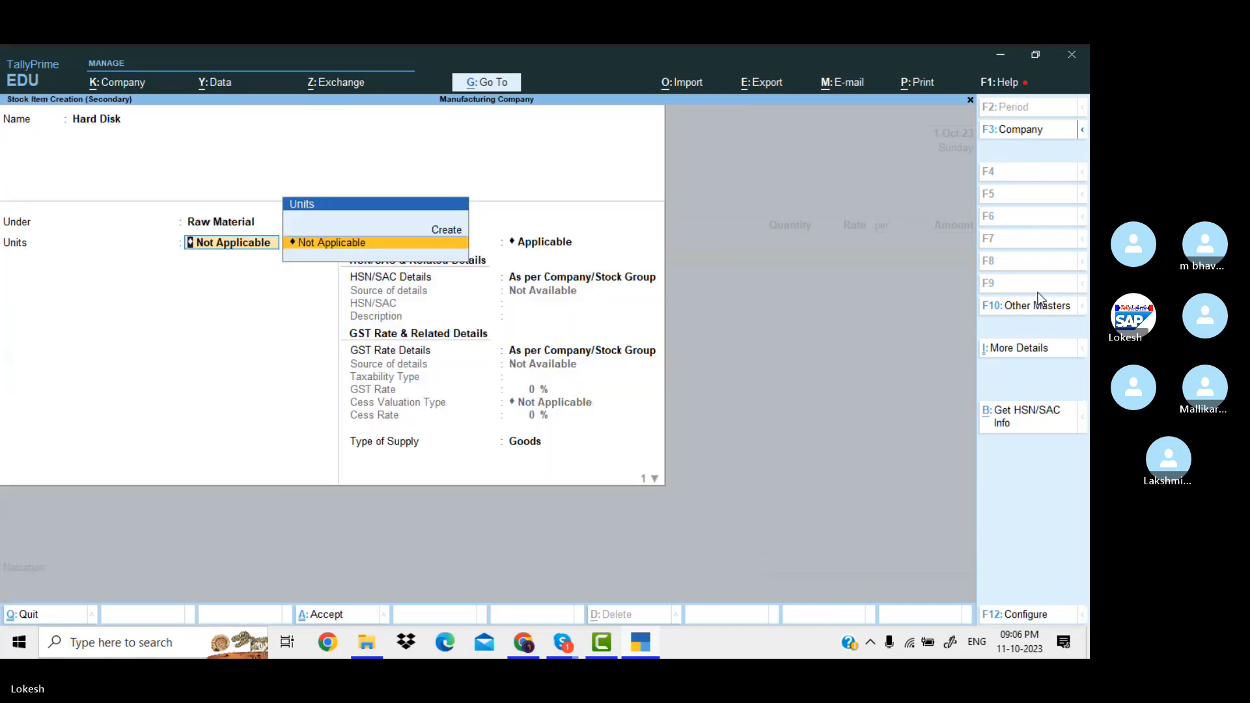
# - Create the unit nos with quantity code NOS-NUMBERS and 0 decimal places, and assign it to Hard Disk
pyautogui.hotkey('alt', 'c')
pyautogui.write('nos')
pyautogui.press('Return')
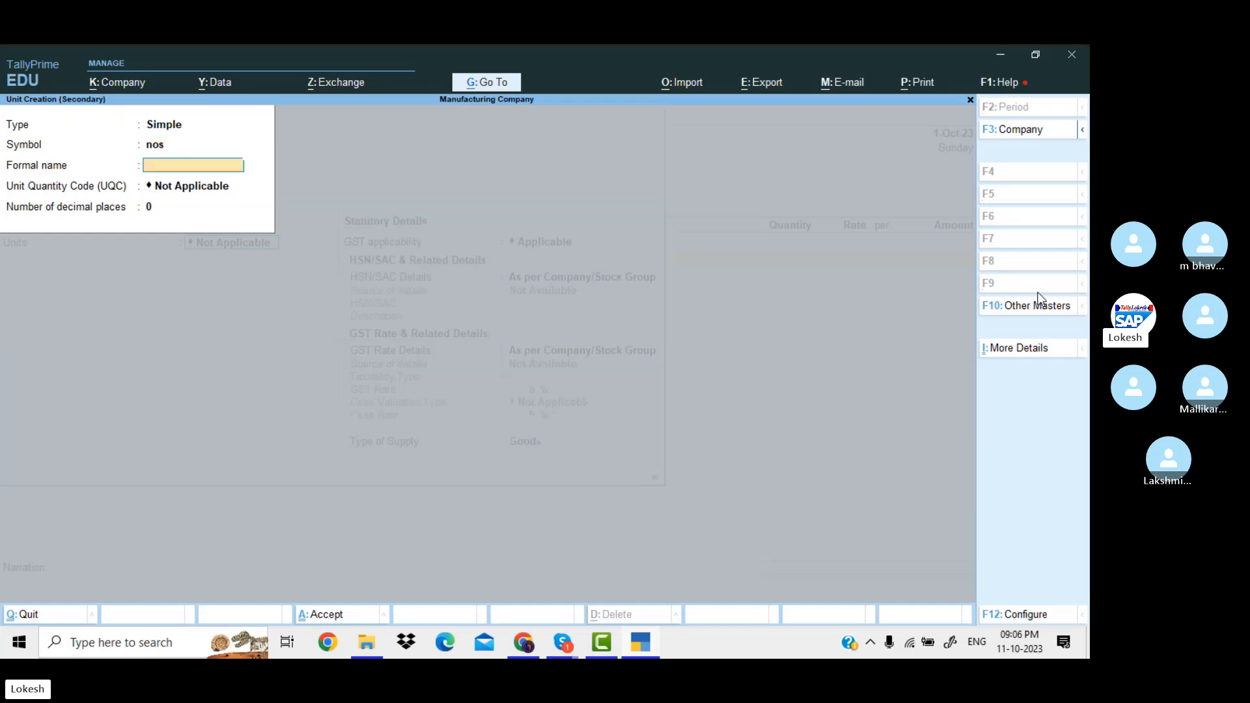
pyautogui.press('Return')
pyautogui.write('no')
pyautogui.press('Return')
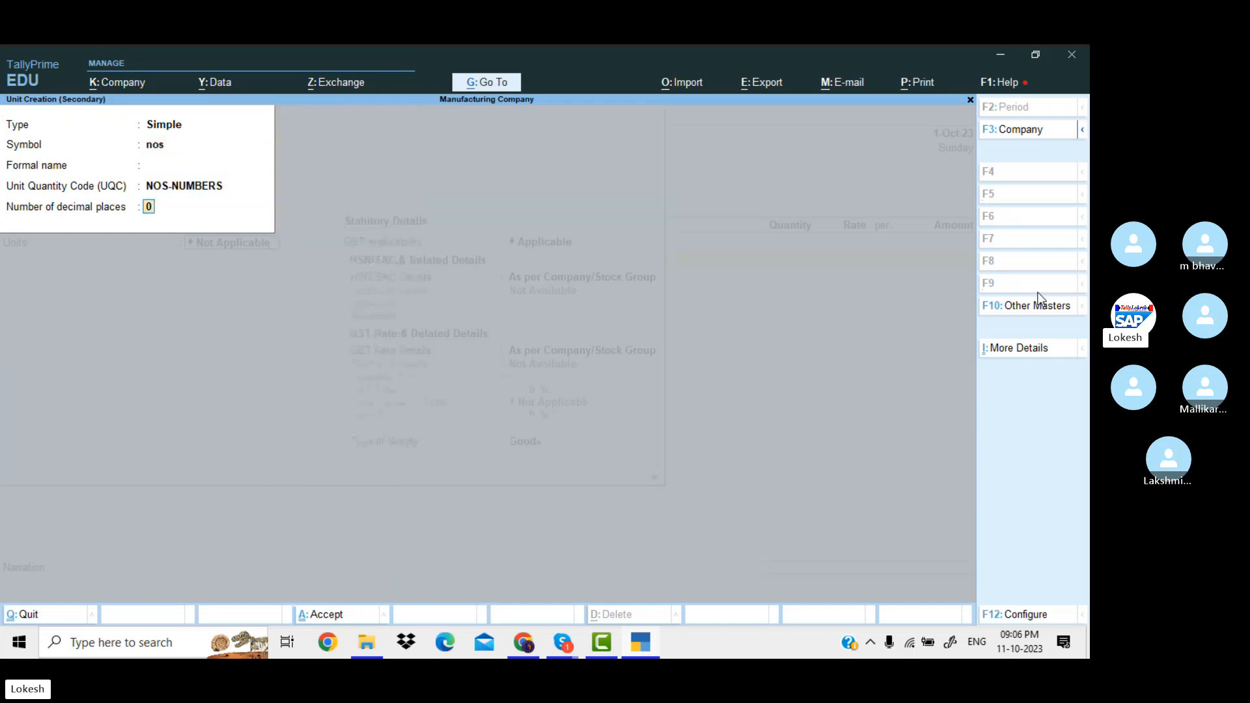
pyautogui.press('Return')
pyautogui.press('Return')
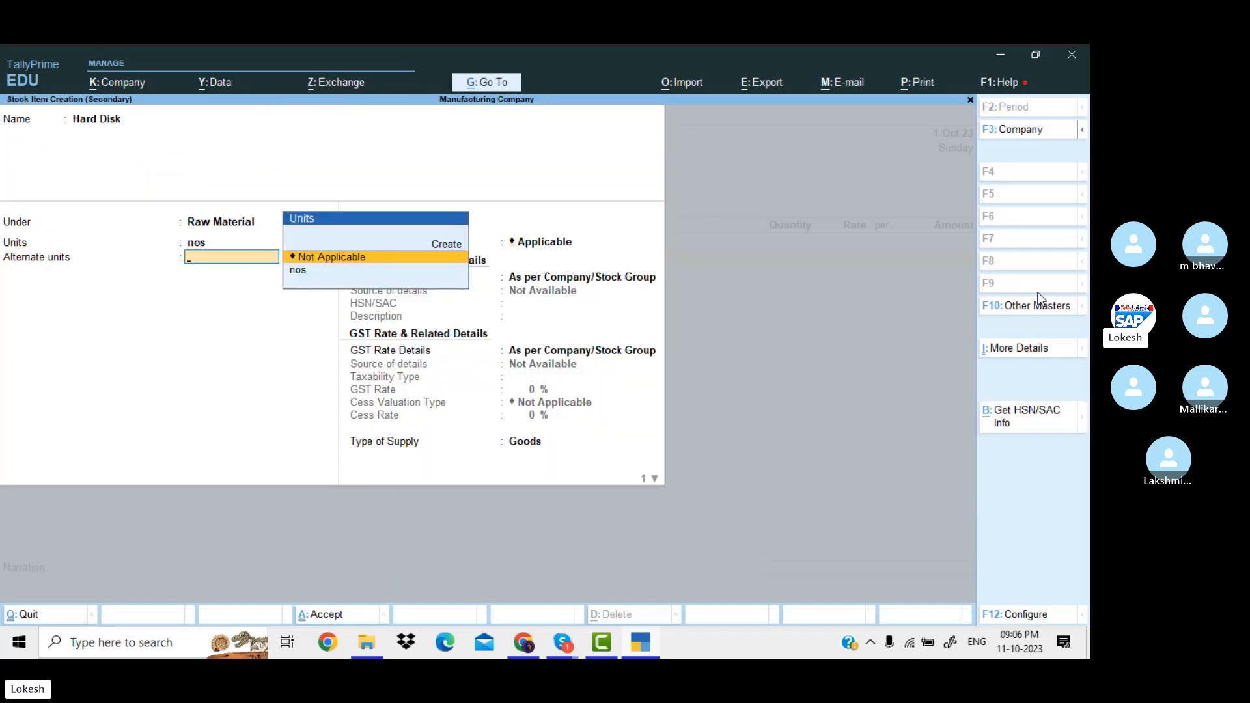
# - Leave Hard Disk without alternate units, keep GST applicable, and specify its HSN/SAC code as 789456
pyautogui.press('Return')
pyautogui.press('Return')
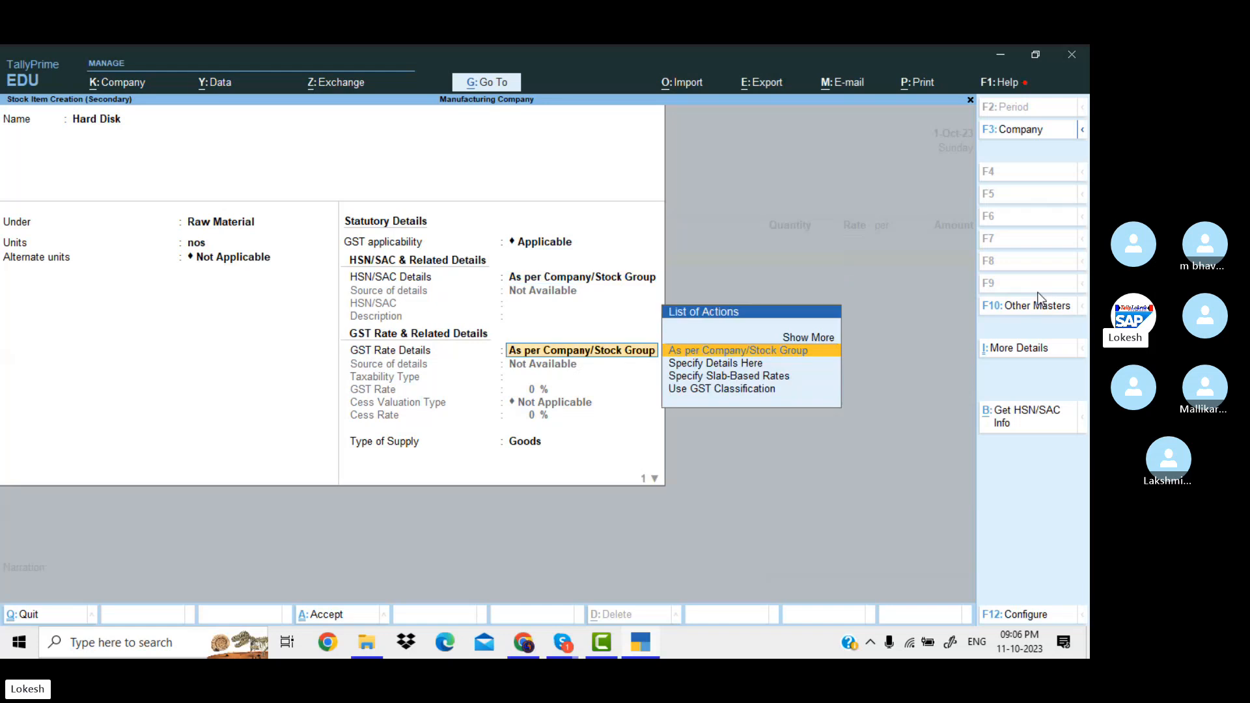
pyautogui.press('BackSpace')
pyautogui.press('Down')
pyautogui.press('Return')
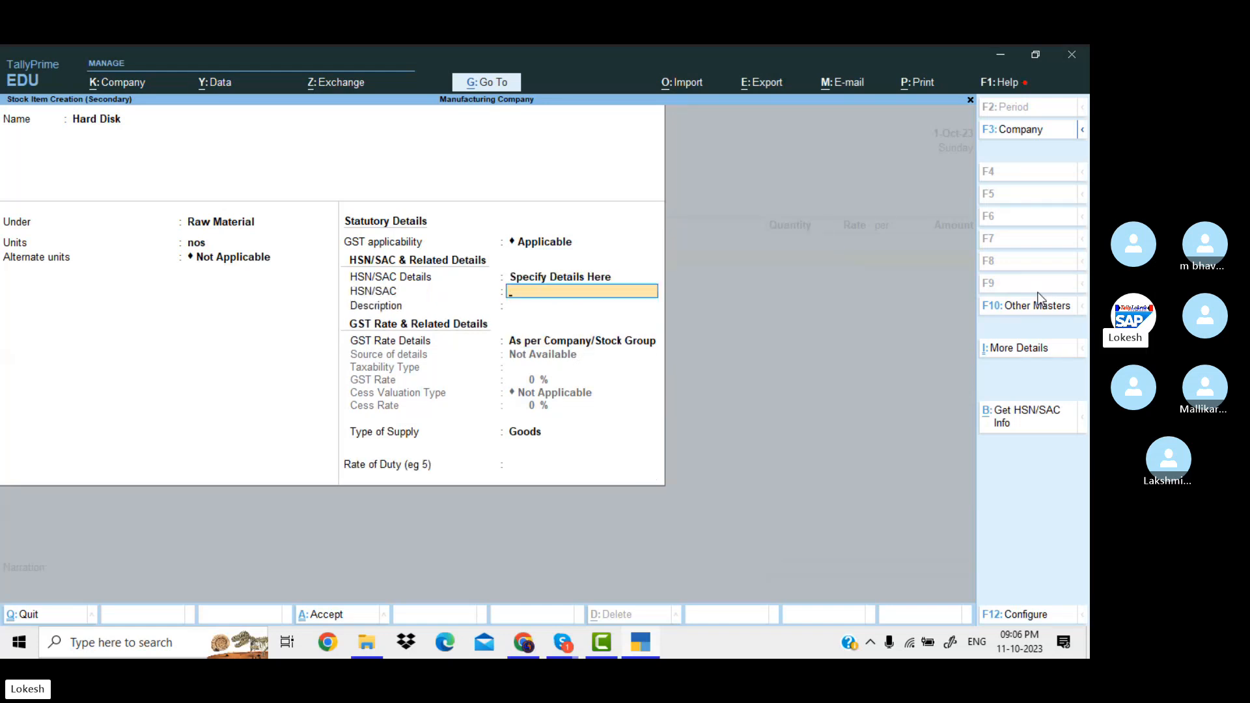
pyautogui.write('789456')
pyautogui.press('Return')
pyautogui.press('Return')
# - Specify Hard Disk's GST rate details as Taxable at 18% with Goods as the type of supply, and save the item
pyautogui.press('Down')
pyautogui.press('Return')
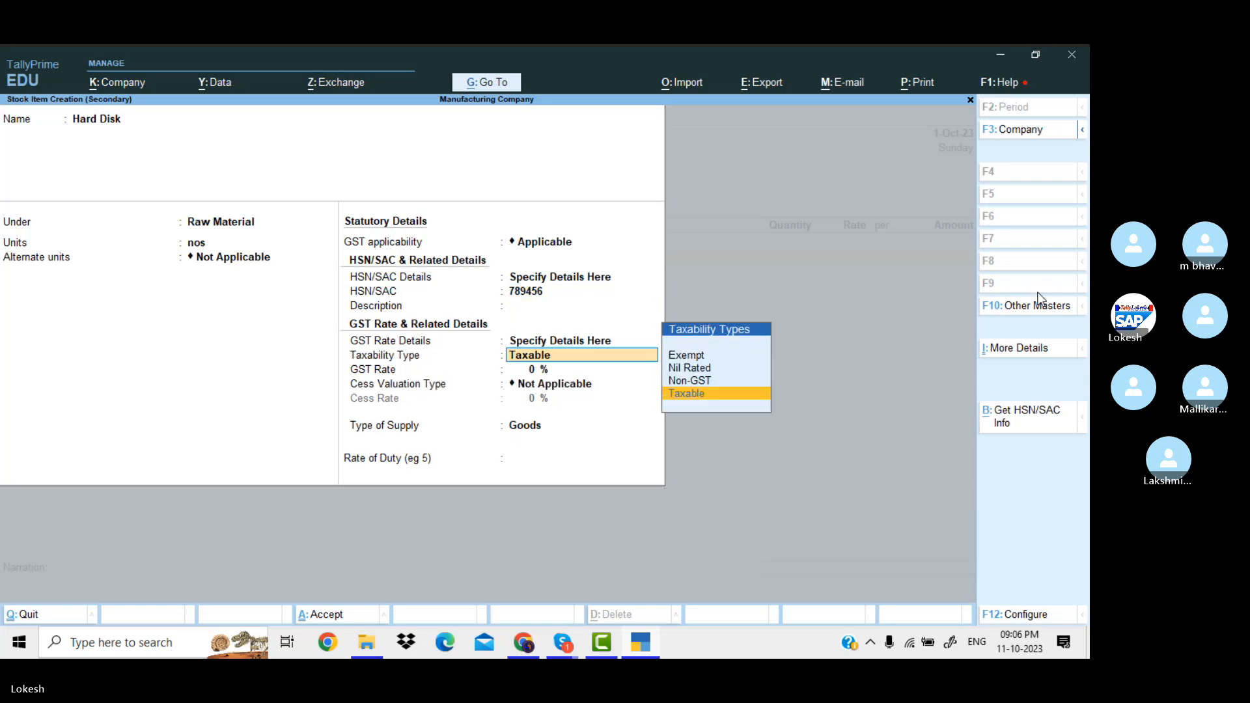
pyautogui.press('Return')
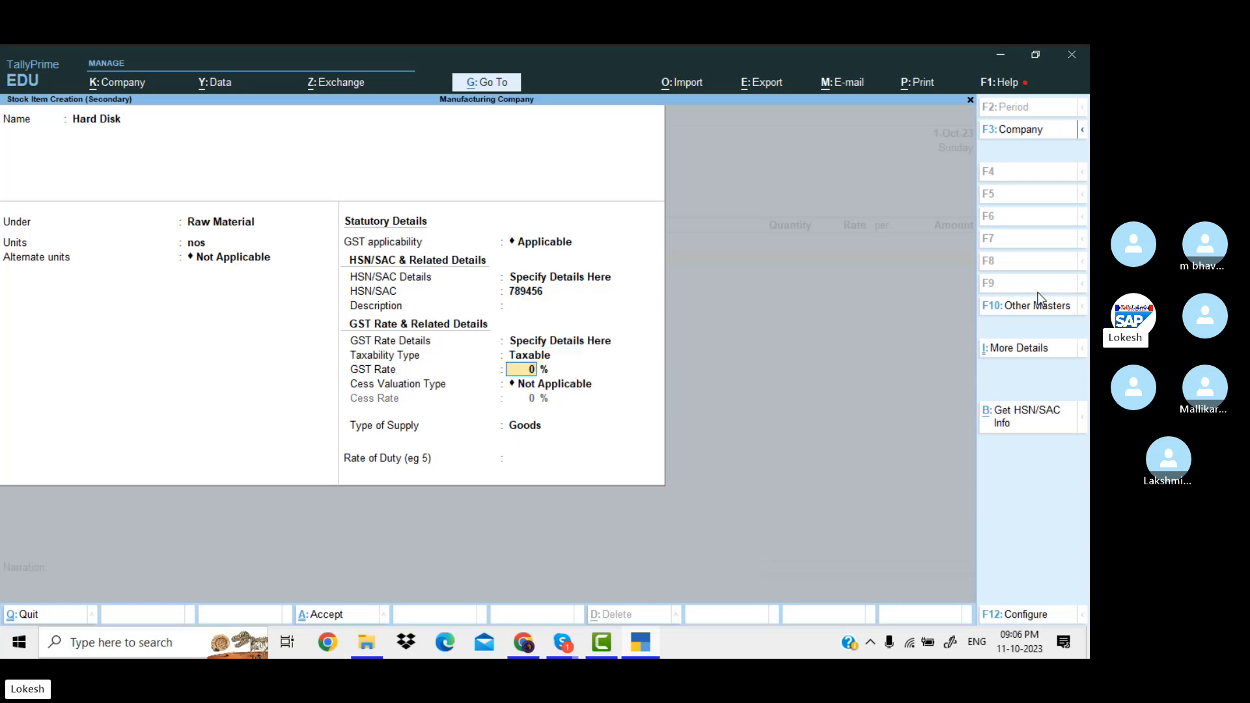
pyautogui.write('18')
pyautogui.press('Return')
pyautogui.press('Return')
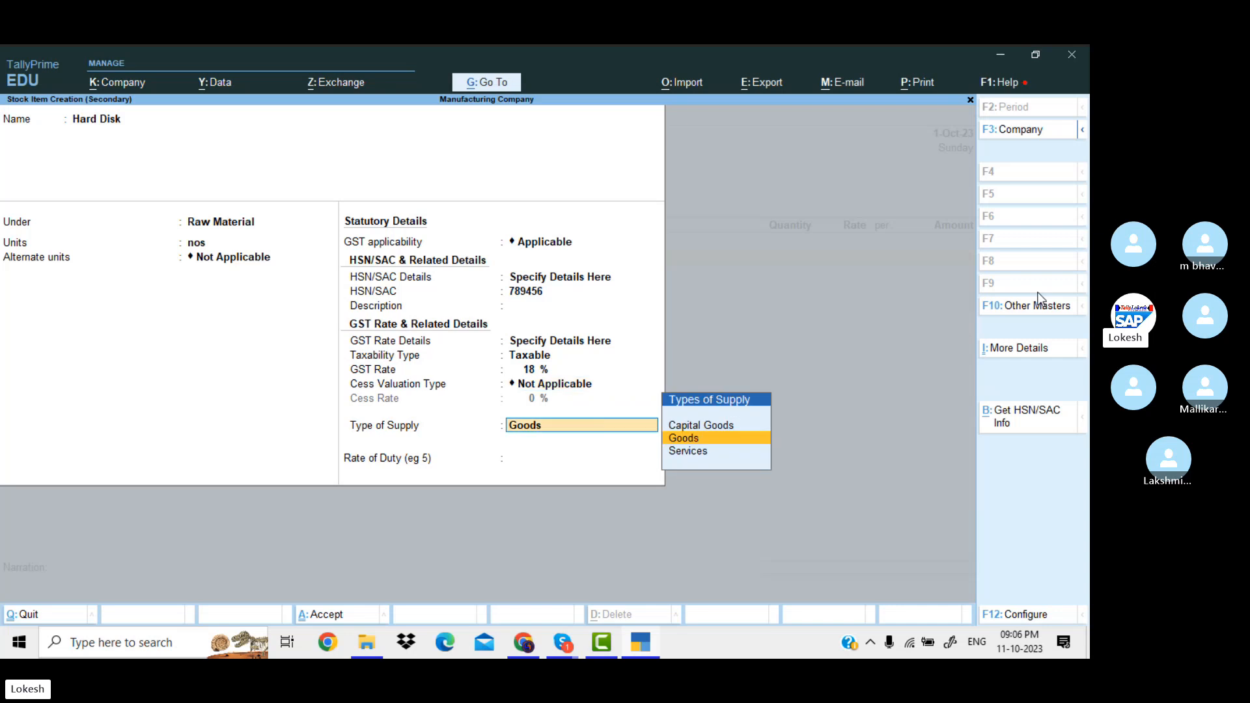
pyautogui.press('Return')
pyautogui.press('Return')
pyautogui.press('Return')
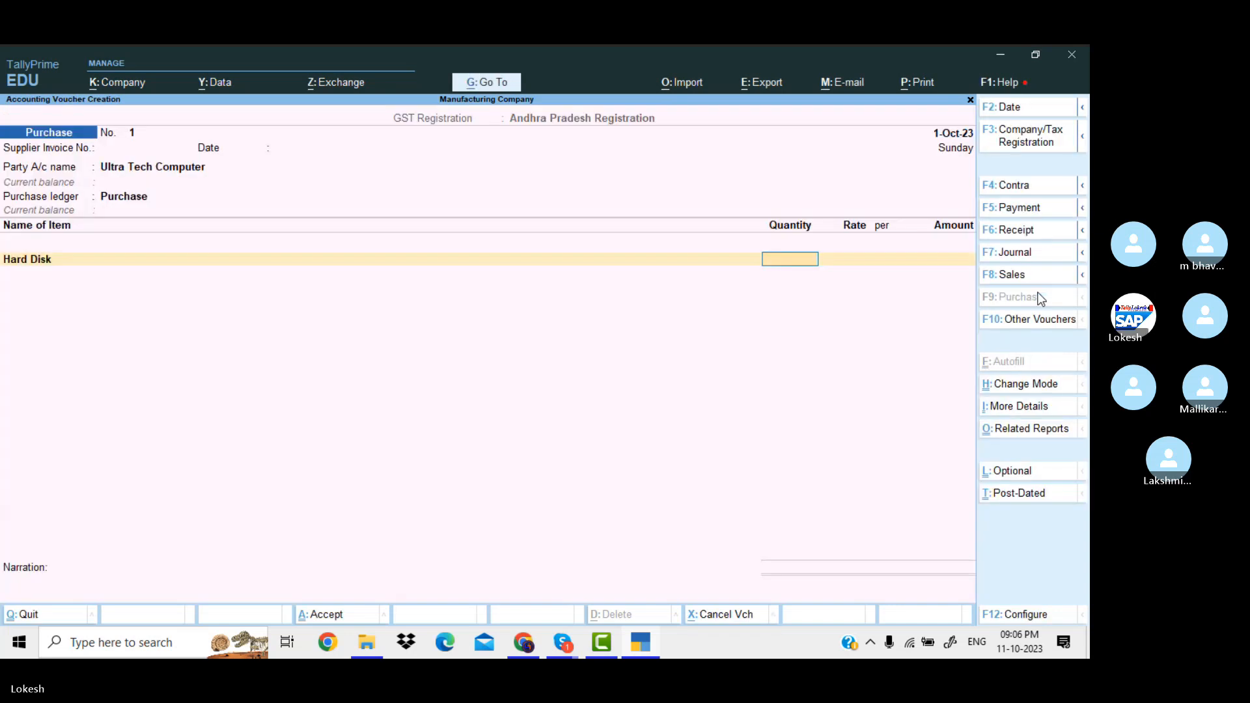
# - Enter 100 nos at a rate of 2,300 for Hard Disk in the purchase voucher
pyautogui.write('100')
pyautogui.press('Return')
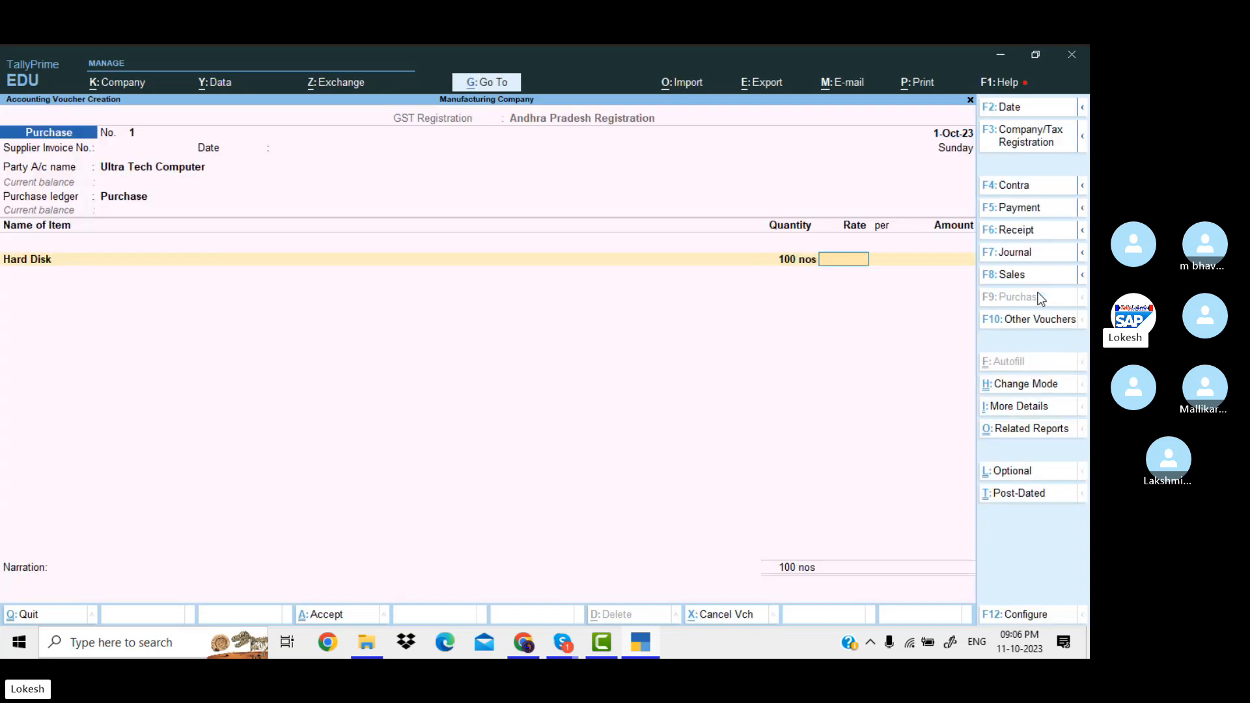
pyautogui.write('2300')
pyautogui.press('Return')
pyautogui.press('Return')
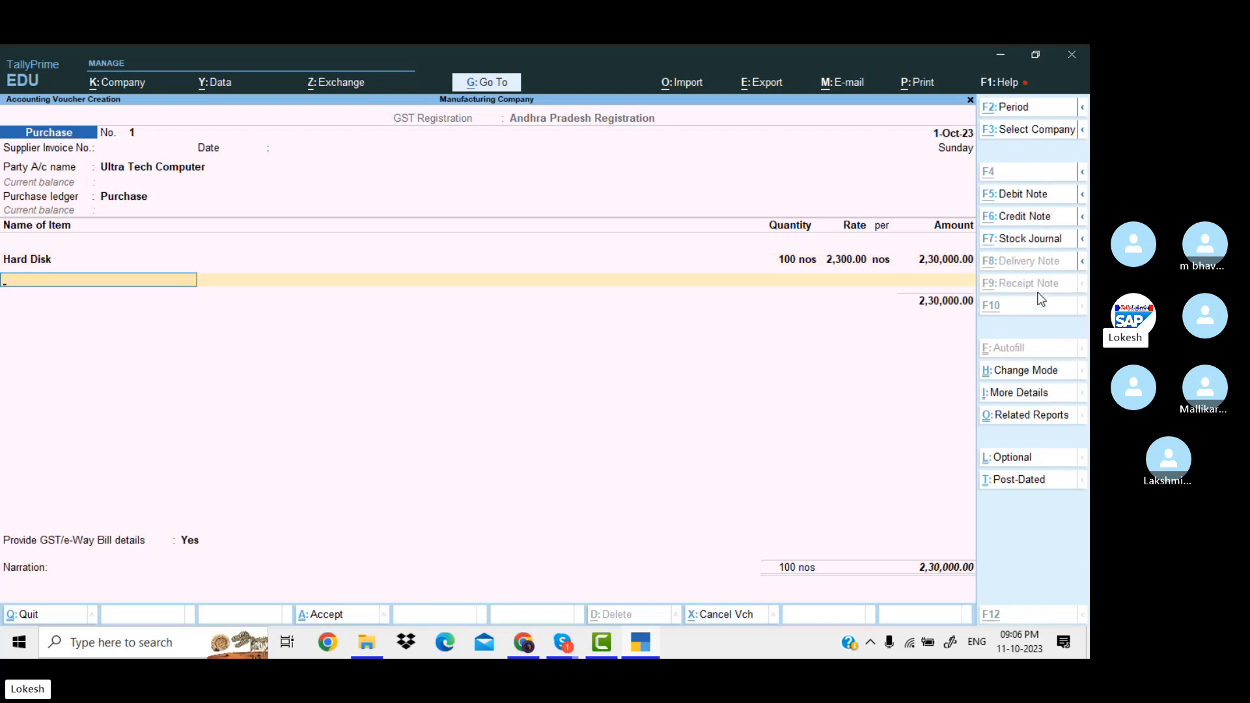
# - Begin a stock item named Monitor under Raw Material with unit nos and no alternate units
pyautogui.hotkey('alt', 'c')
pyautogui.write('Monitor')
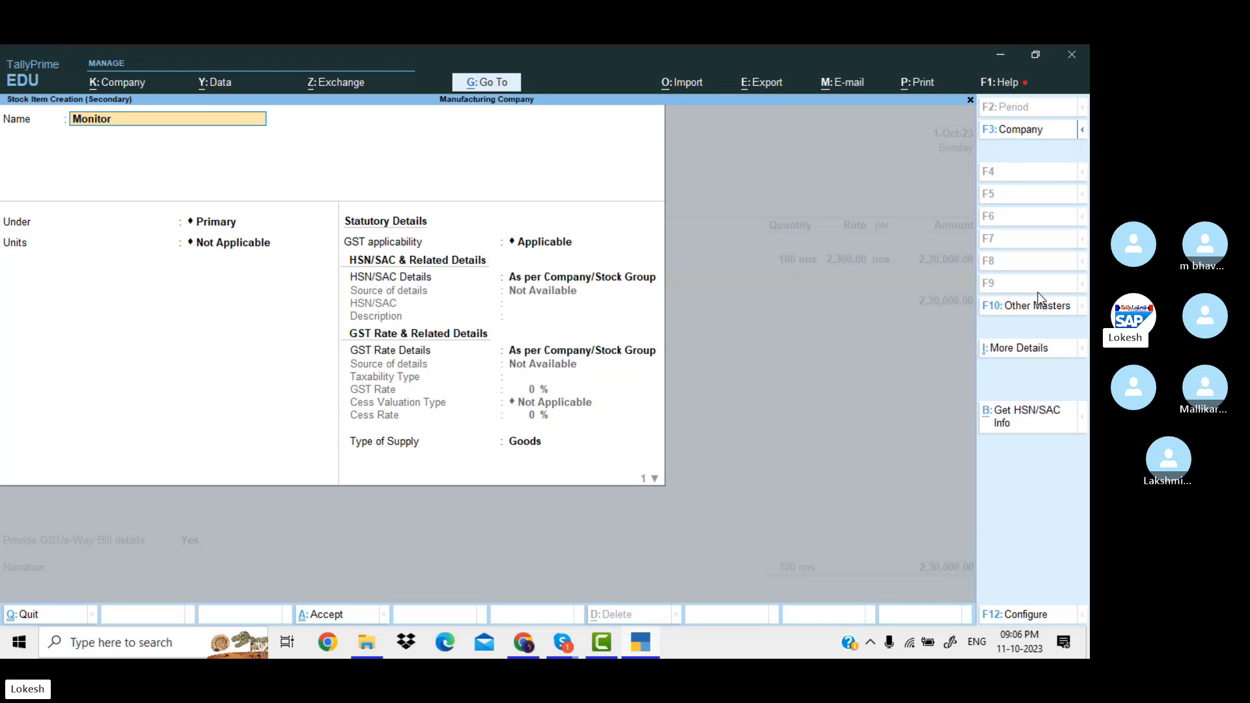
pyautogui.press('Return')
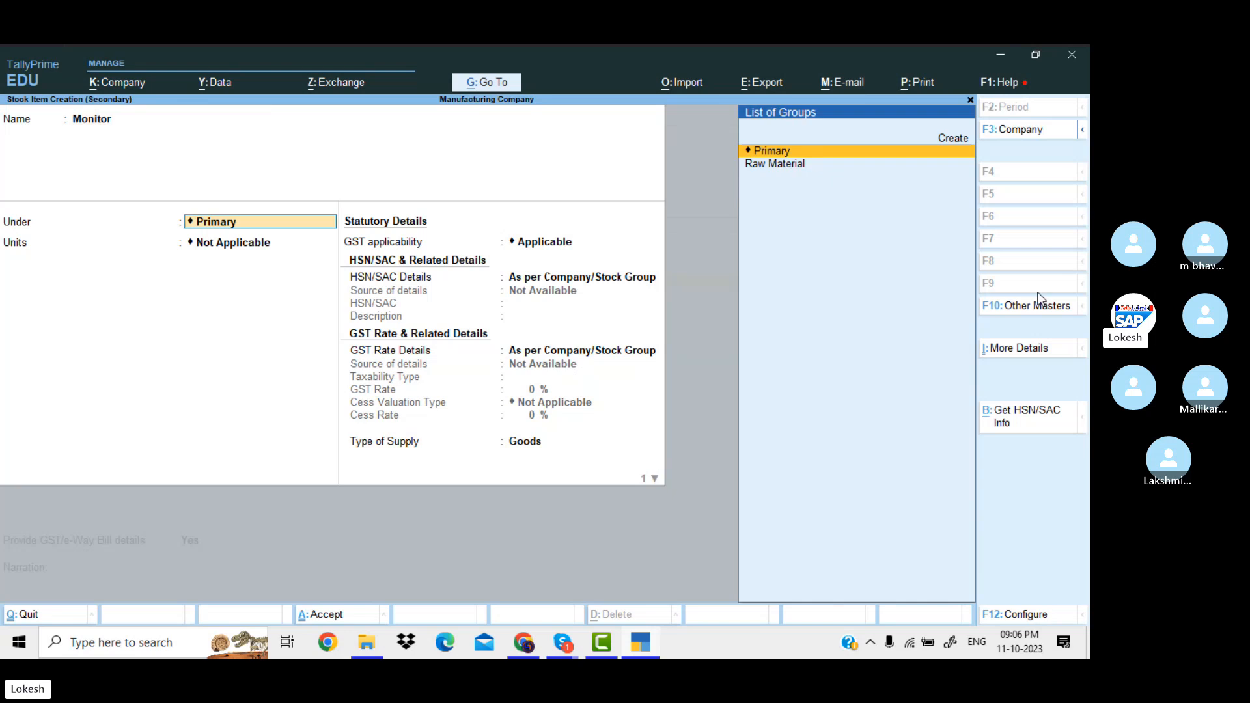
pyautogui.press('Down')
pyautogui.press('Return')
pyautogui.press('Down')
pyautogui.press('Return')
pyautogui.press('Return')
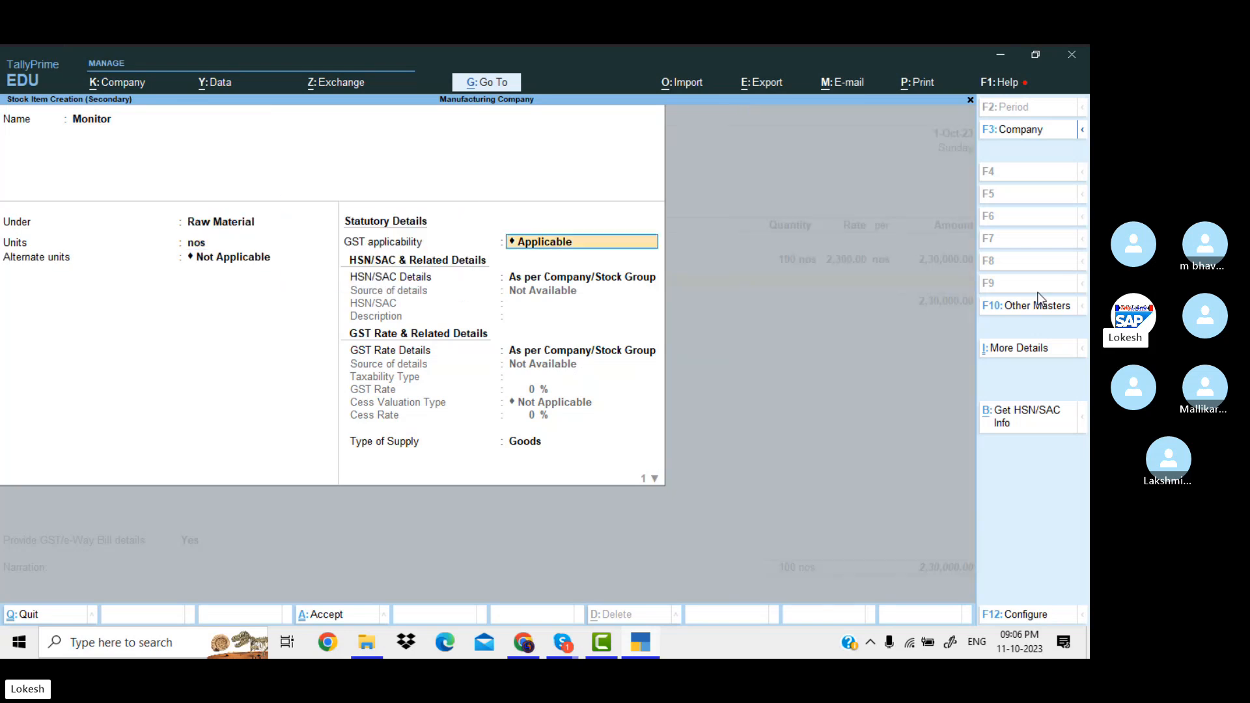
# - Keep GST applicable for Monitor and specify its HSN/SAC code as 741258 without a description
pyautogui.press('Return')
pyautogui.press('Down')
pyautogui.press('Return')
pyautogui.write('74')
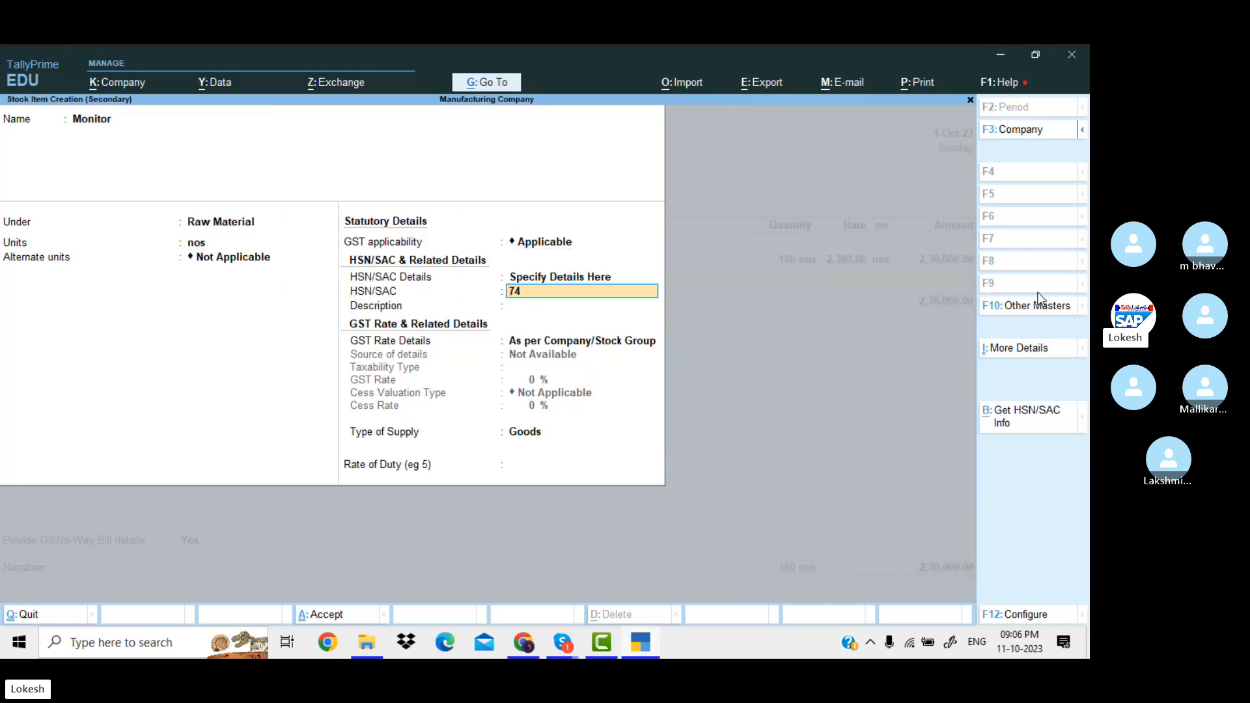
pyautogui.write('1258')
pyautogui.press('Return')
pyautogui.press('Return')
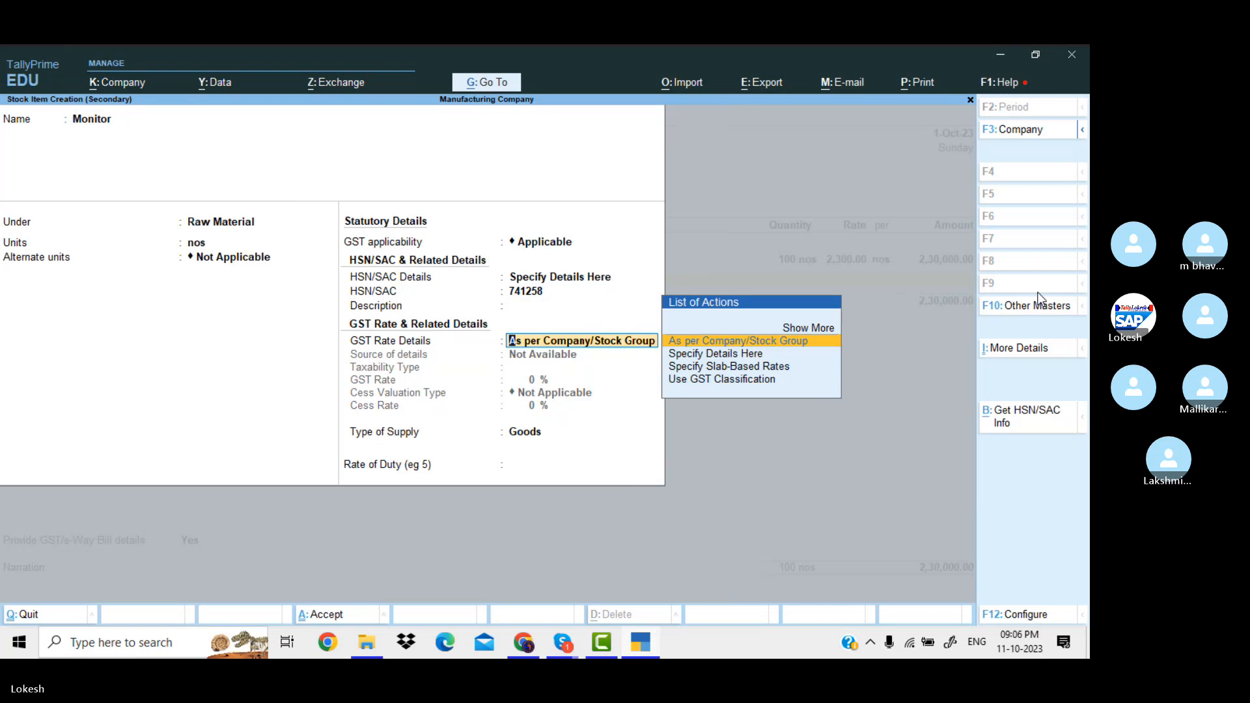
# - Specify Monitor's GST rate details as Taxable at 18% with Goods as the type of supply, and save the item
pyautogui.press('Down')
pyautogui.press('Return')
pyautogui.press('Return')
pyautogui.write('18')
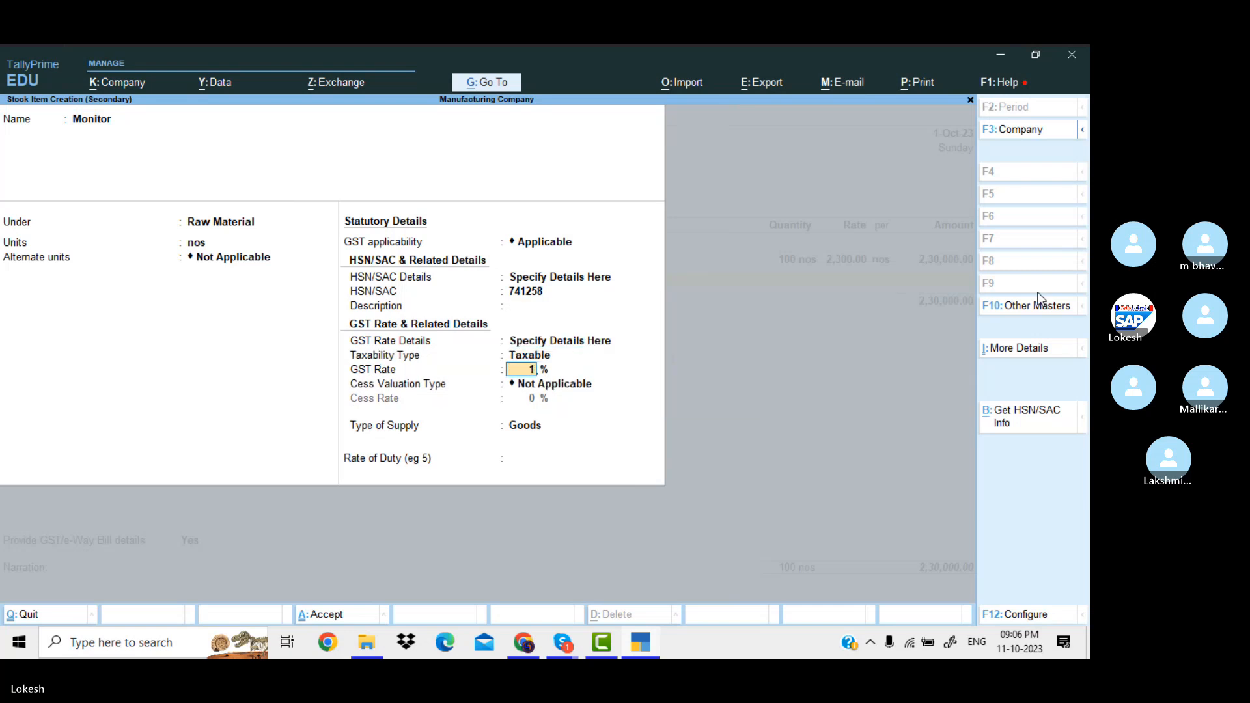
pyautogui.press('Return')
pyautogui.press('Return')
pyautogui.press('Return')
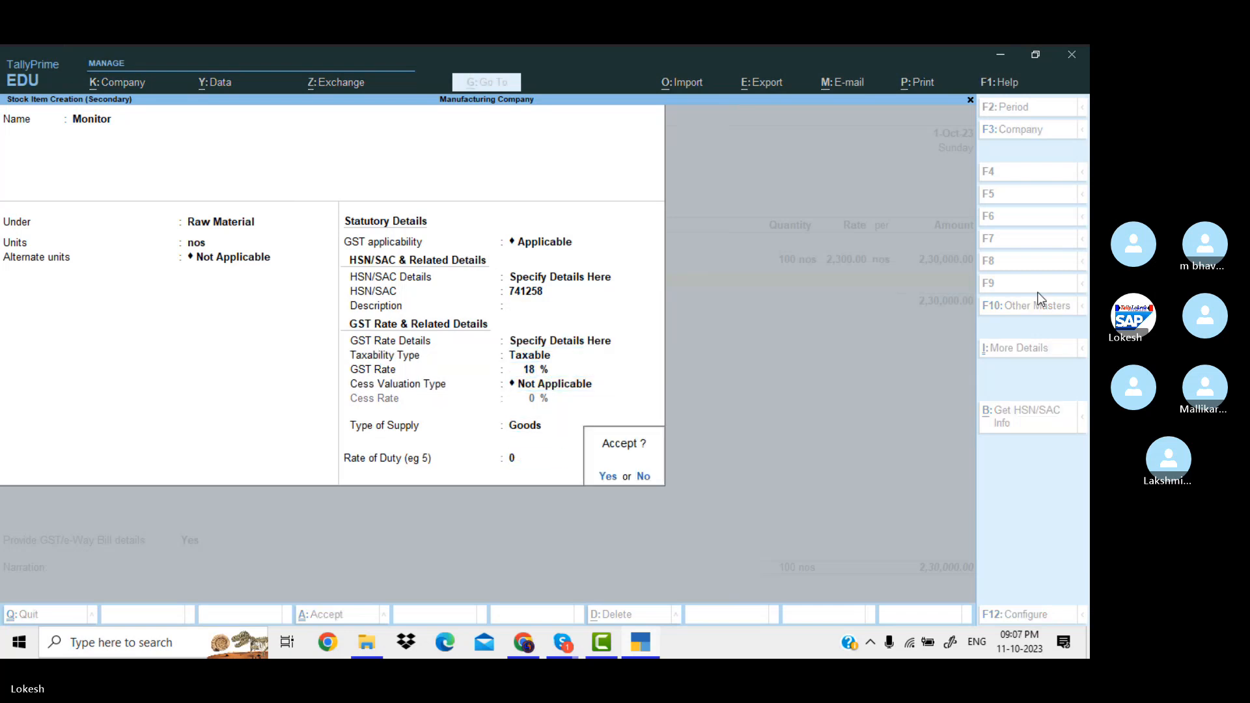
pyautogui.press('Return')
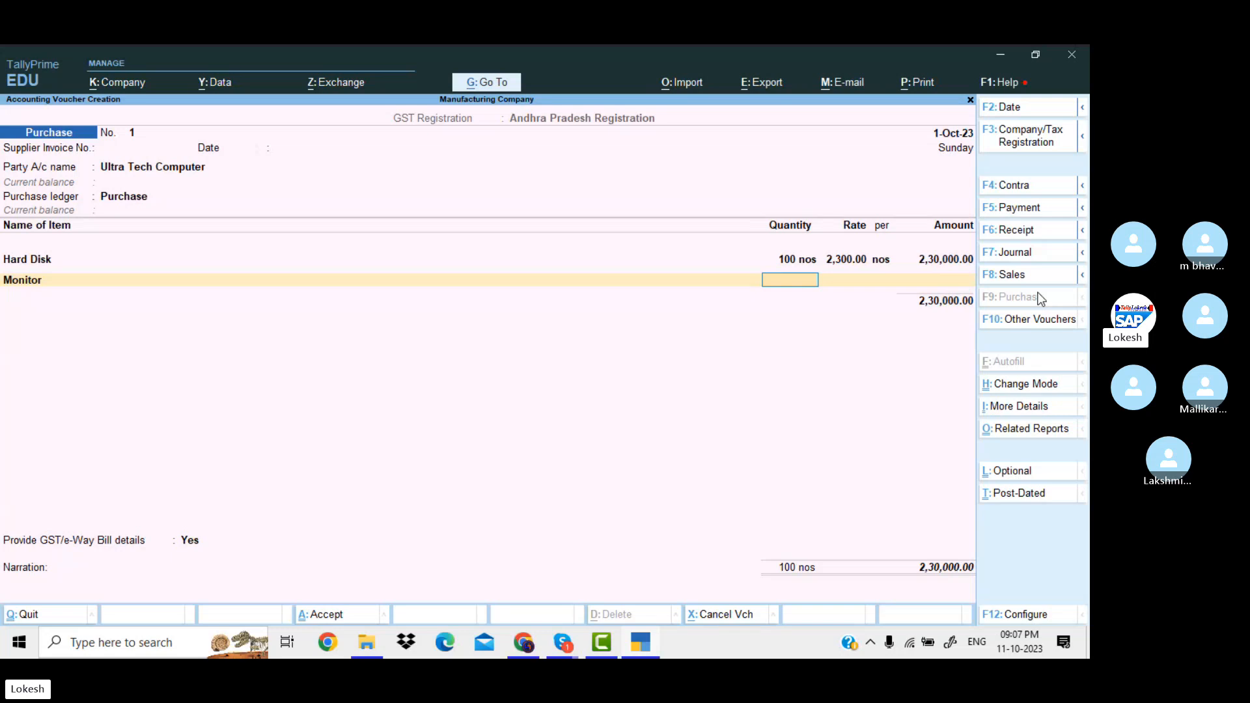
# - Enter 110 nos at a rate of 3,500 for Monitor in the purchase voucher
pyautogui.write('110')
pyautogui.press('Return')
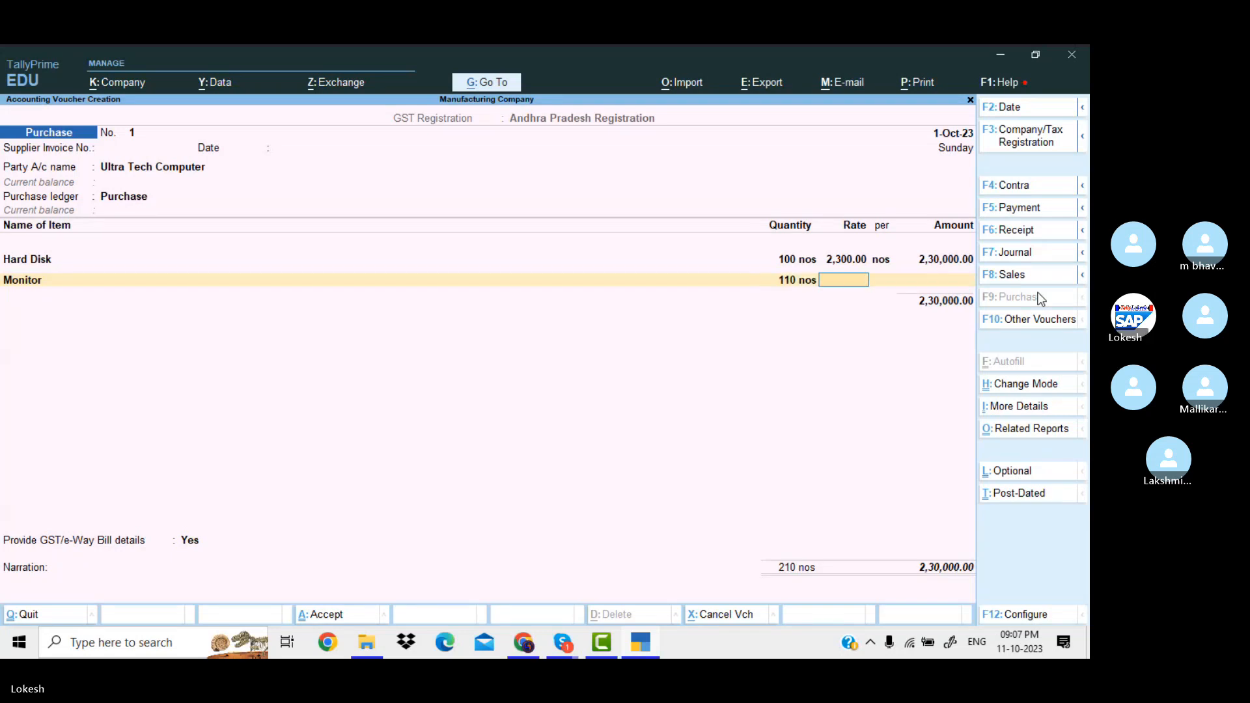
pyautogui.write('3500')
pyautogui.press('Return')
pyautogui.press('Return')
pyautogui.press('Return')
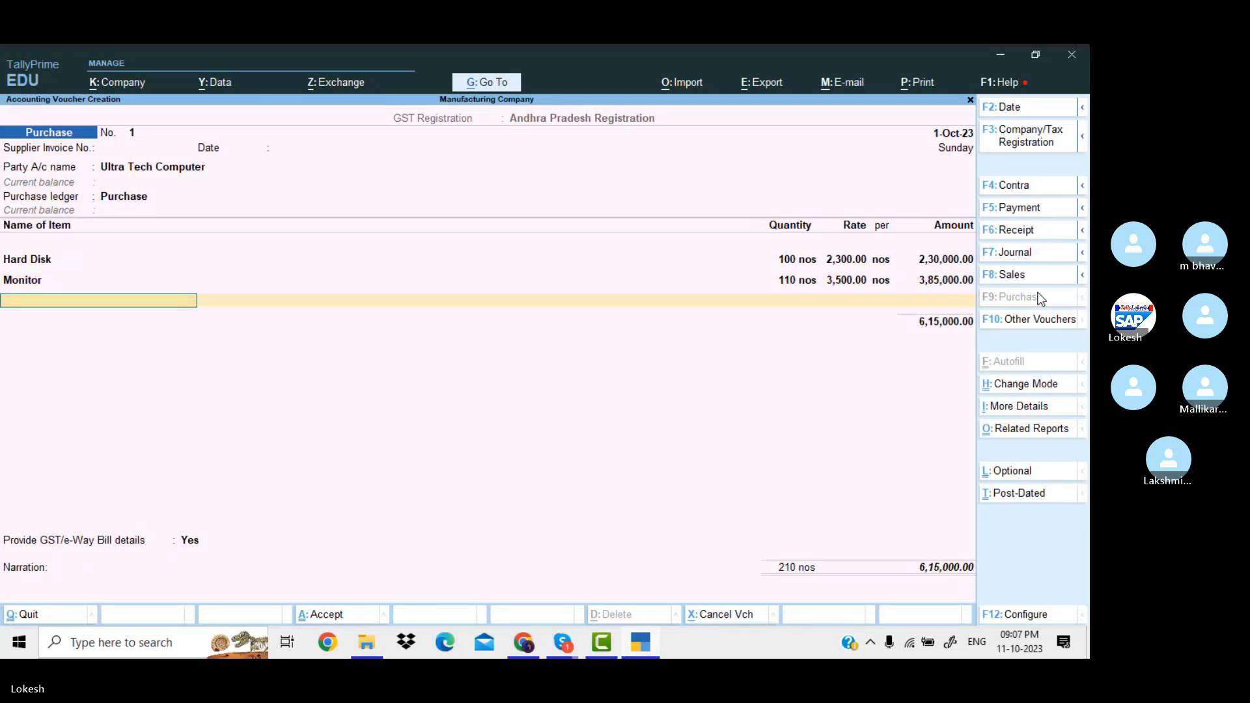
# - Begin a stock item named Processor Athlon under Raw Material with unit nos and no alternate units
pyautogui.hotkey('alt', 'c')
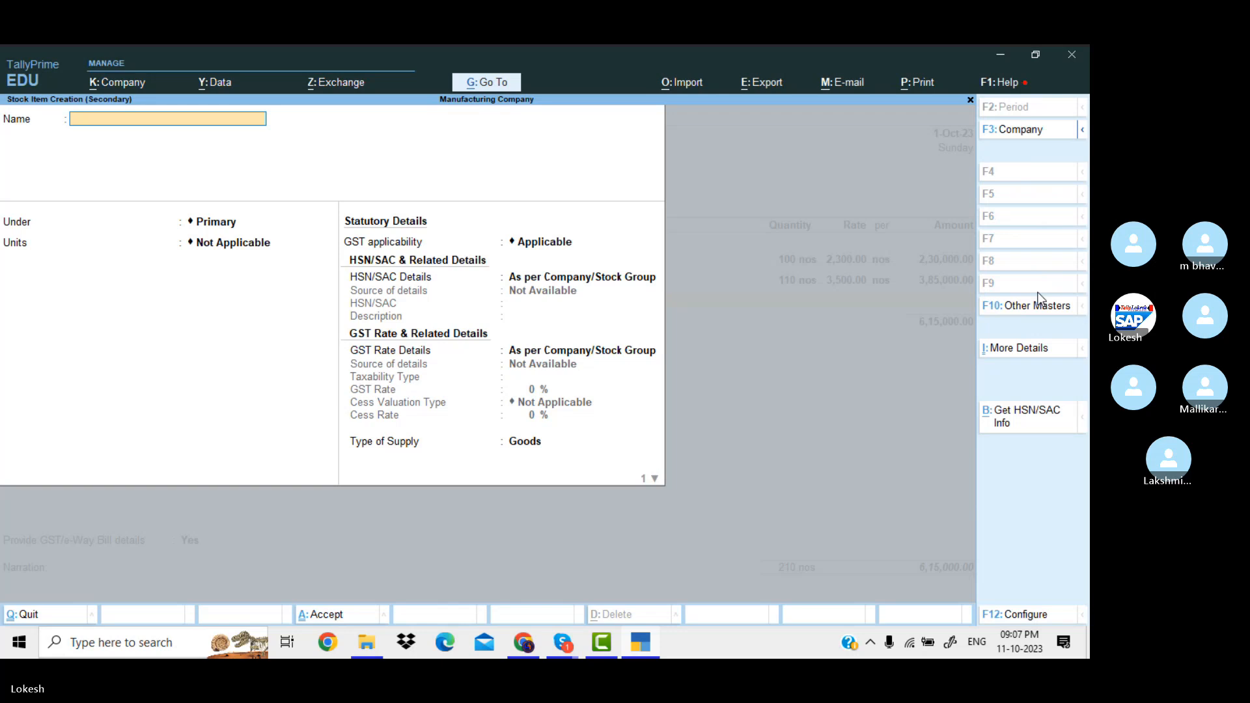
pyautogui.write('Processor athlon')
pyautogui.press('Return')
pyautogui.press('Down')
pyautogui.press('Return')
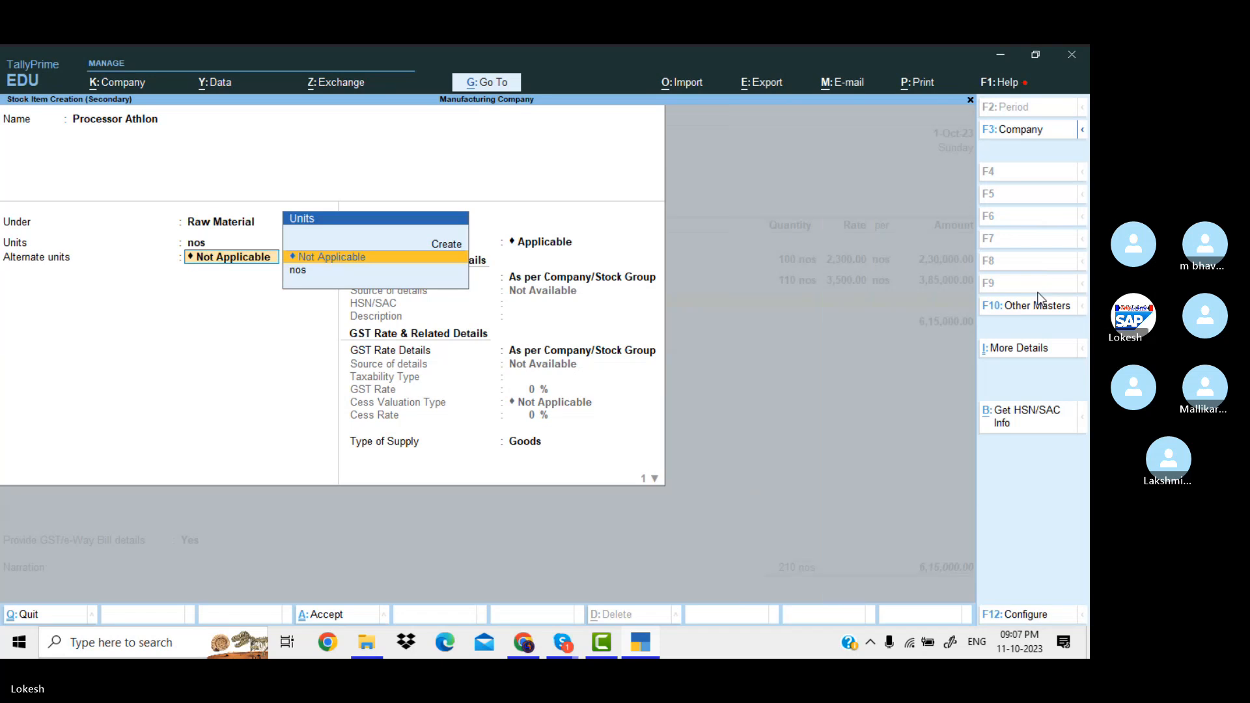
pyautogui.press('Down')
pyautogui.press('Return')
pyautogui.press('Return')
# - Keep GST applicable for Processor Athlon and specify its HSN/SAC code as 856932 without a description
pyautogui.press('Return')
pyautogui.press('Down')
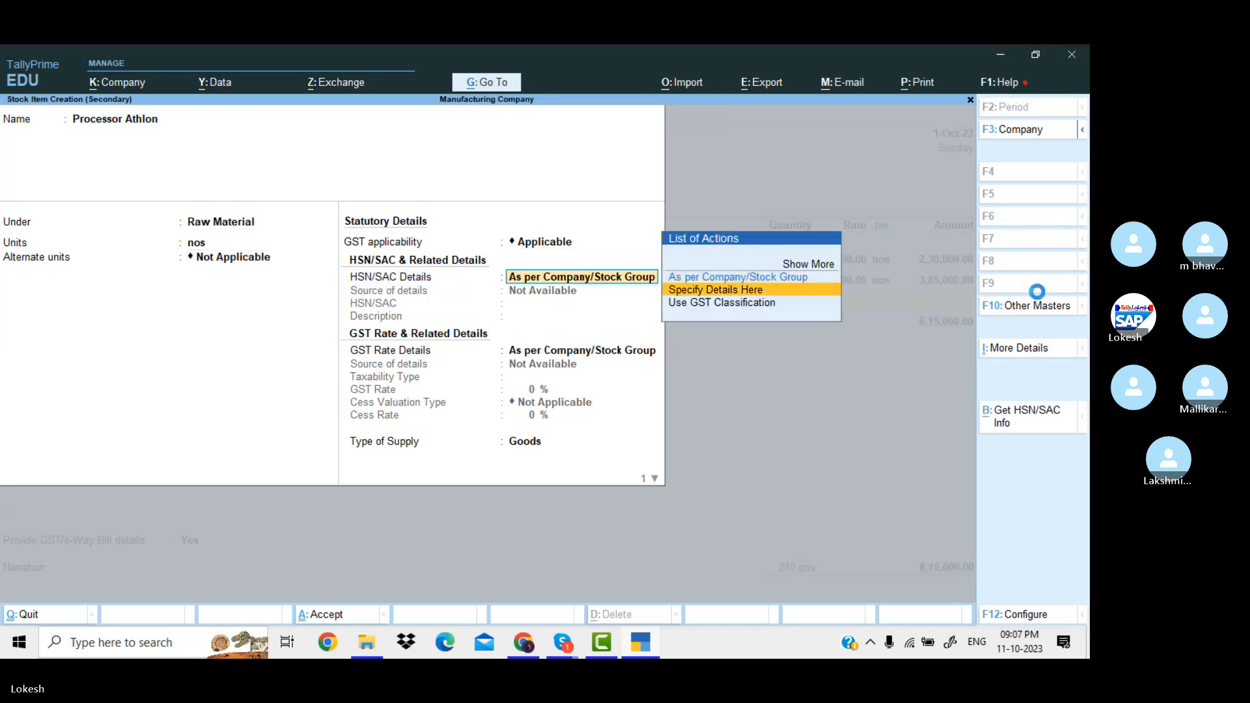
pyautogui.press('Return')
pyautogui.write('856932')
pyautogui.press('Return')
pyautogui.press('Return')
# - Specify Processor Athlon's GST rate details as Taxable at 18%, with no cess and Goods as the type of supply
pyautogui.press('Down')
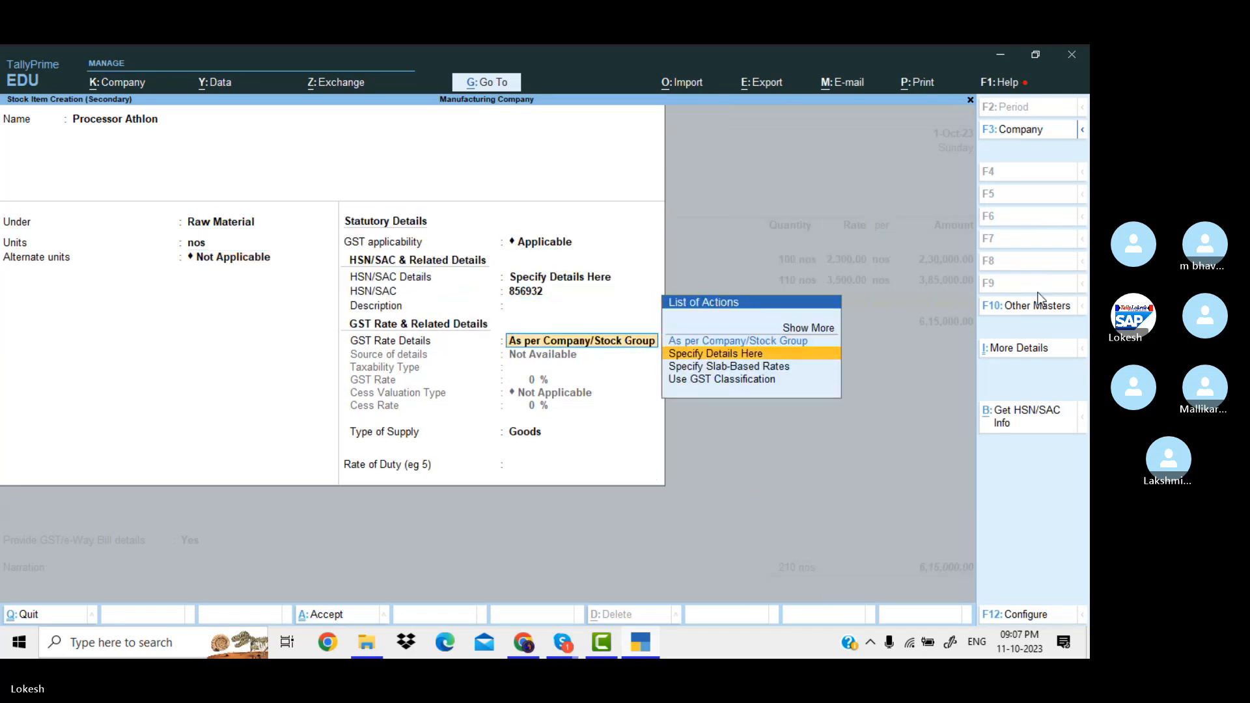
pyautogui.press('Return')
pyautogui.press('Return')
pyautogui.write('18')
pyautogui.press('Return')
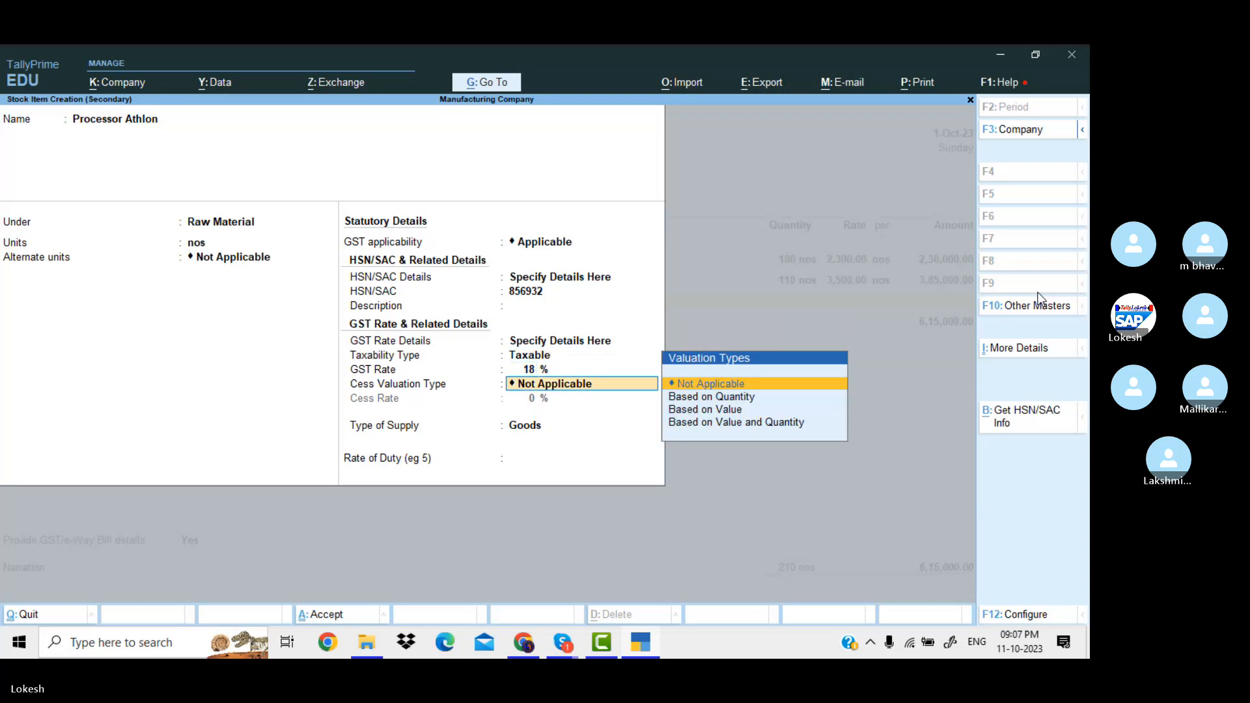
pyautogui.press('Return')
pyautogui.press('Return')
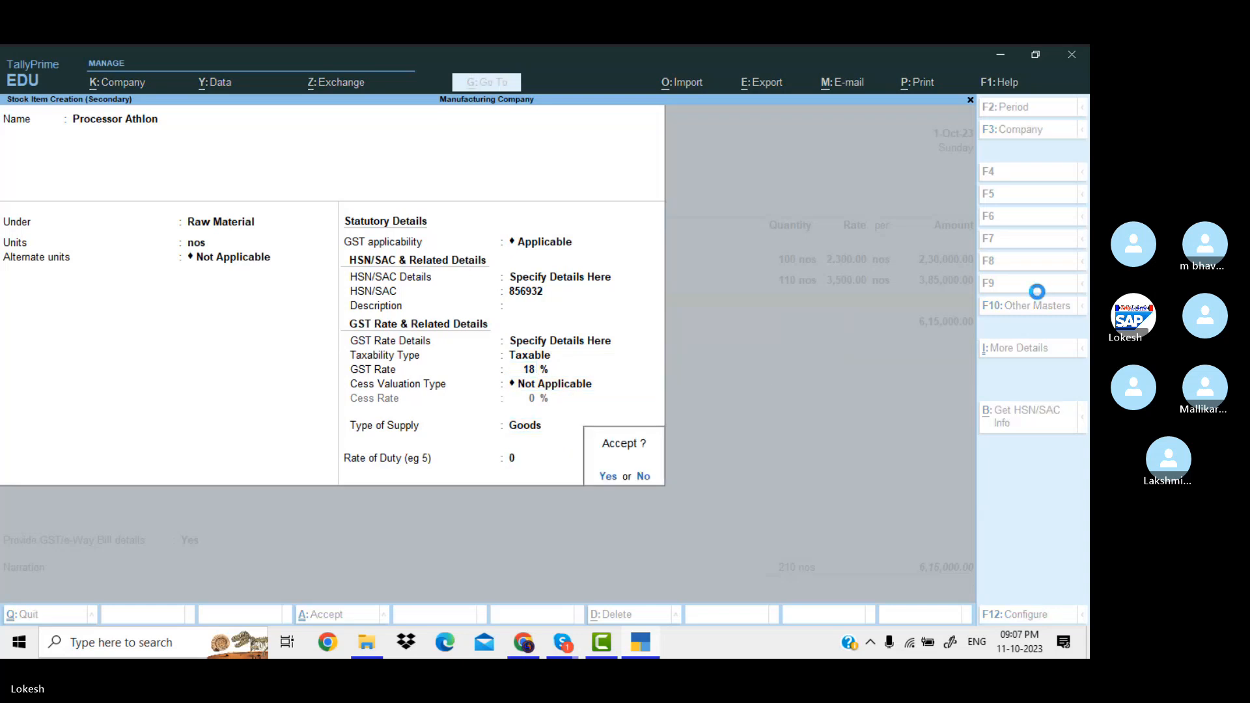
# - Save the Processor Athlon item and enter 50 nos at a rate of 3,700 for it in the purchase voucher
pyautogui.write('y50')
pyautogui.press('Return')
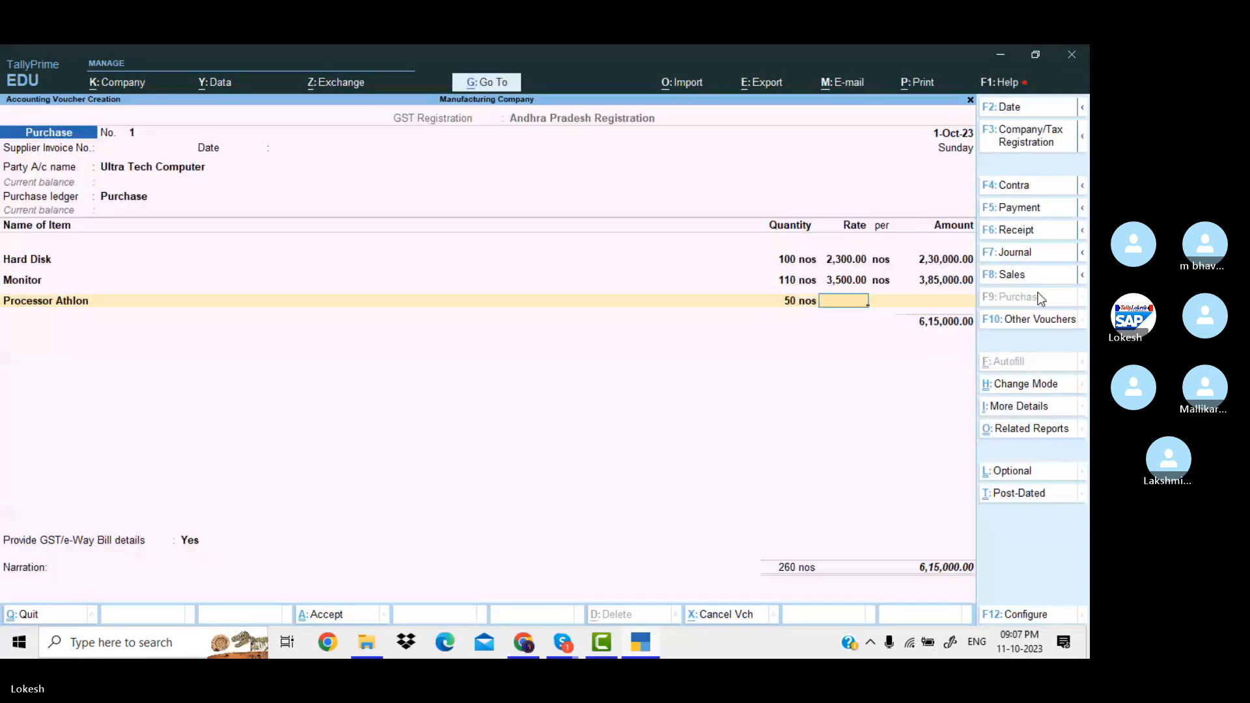
pyautogui.write('3700')
pyautogui.press('Return')
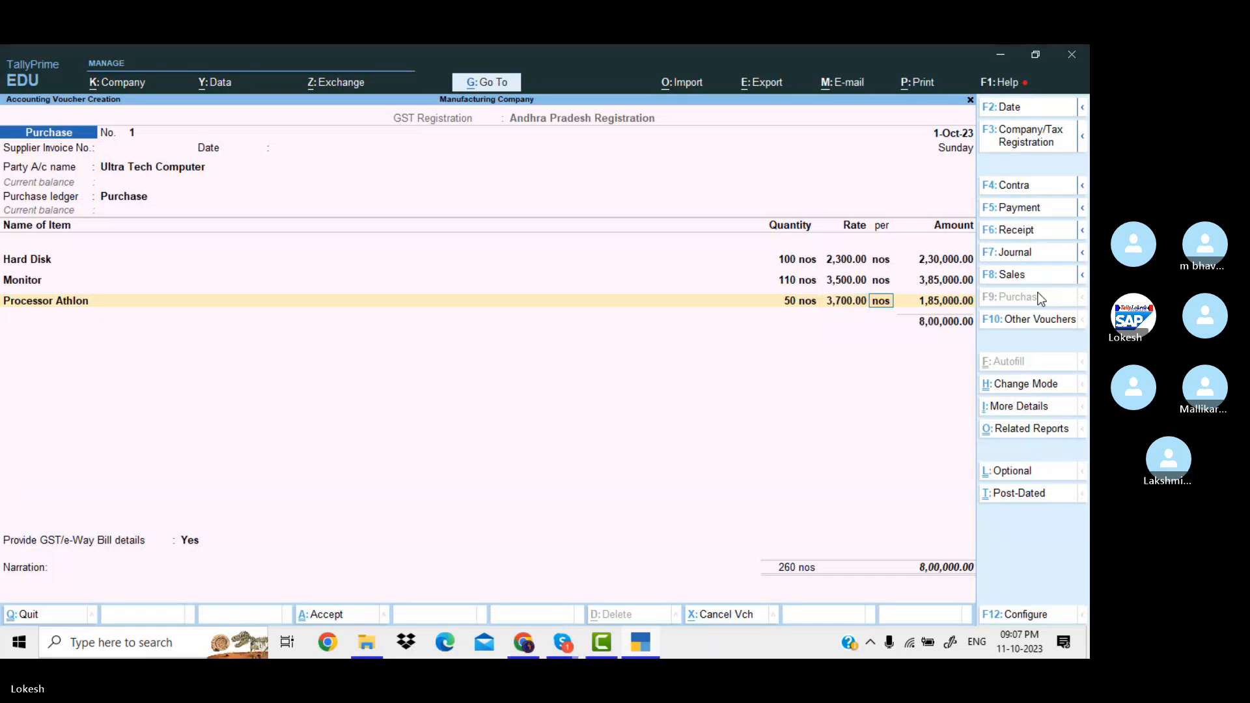
pyautogui.press('Return')
pyautogui.press('Return')
# - Begin a stock item named Processor P4 under Raw Material with unit nos and no alternate units
pyautogui.hotkey('alt', 'c')
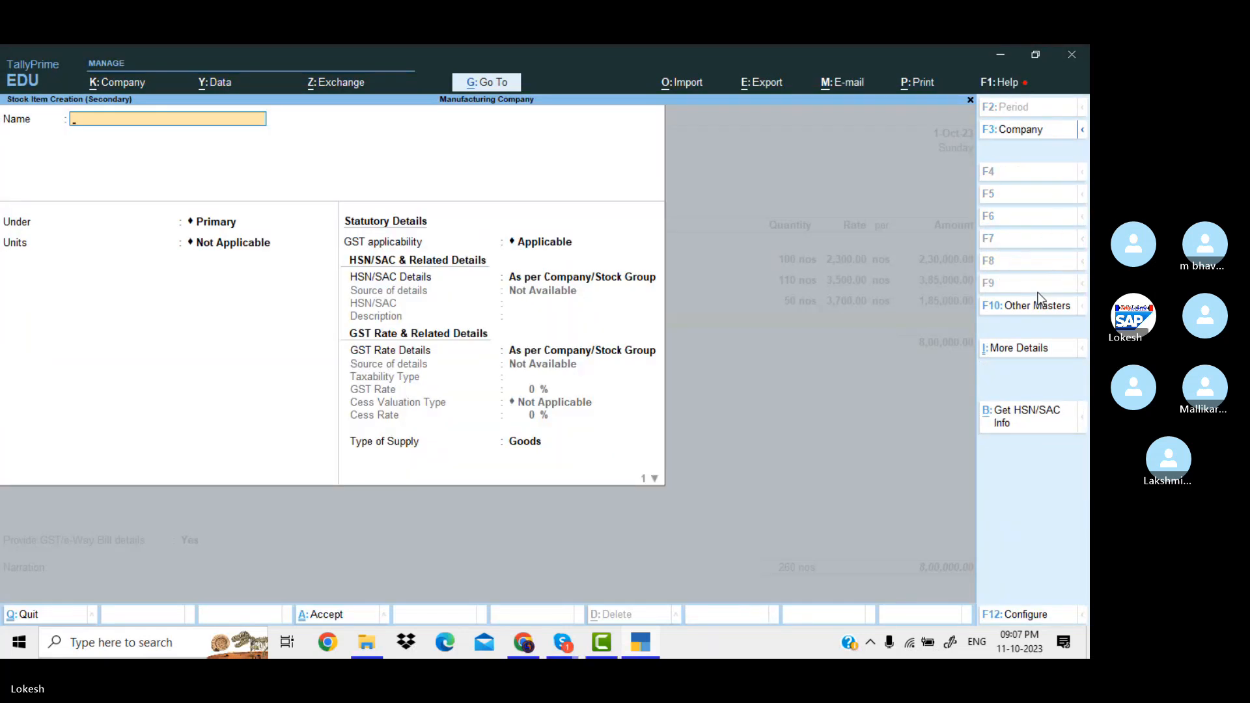
pyautogui.write('Pro')
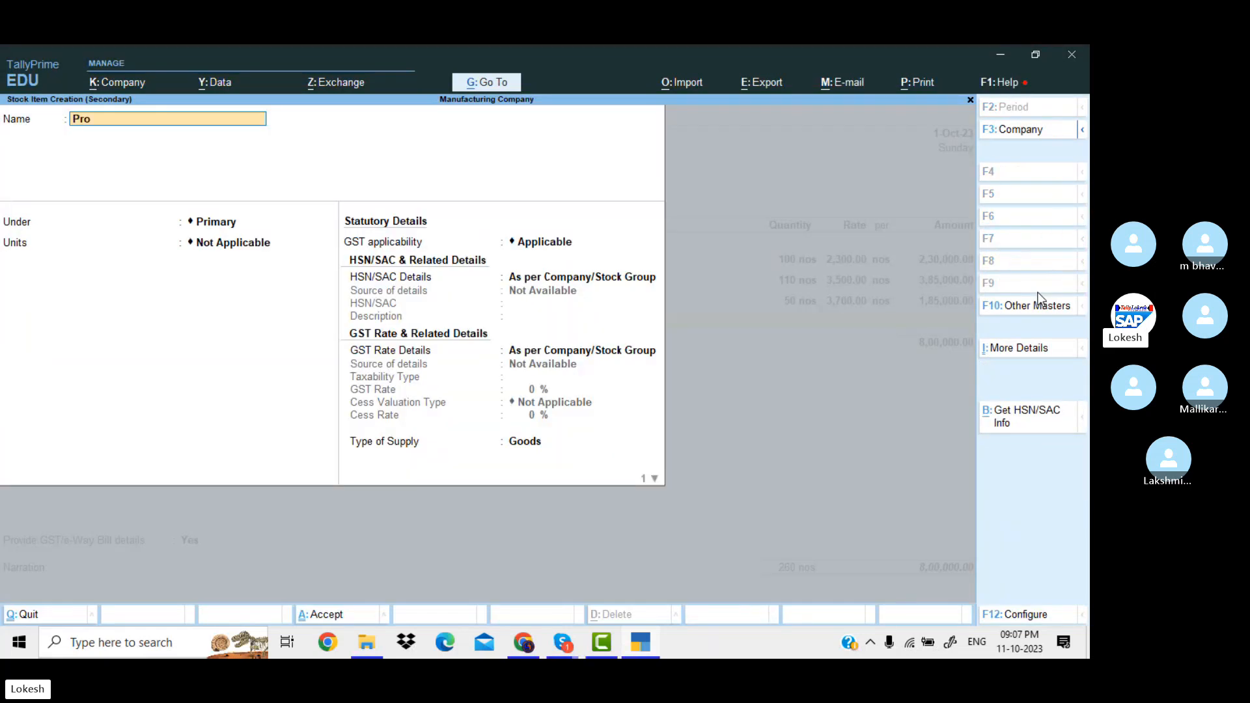
pyautogui.write('cessor ')
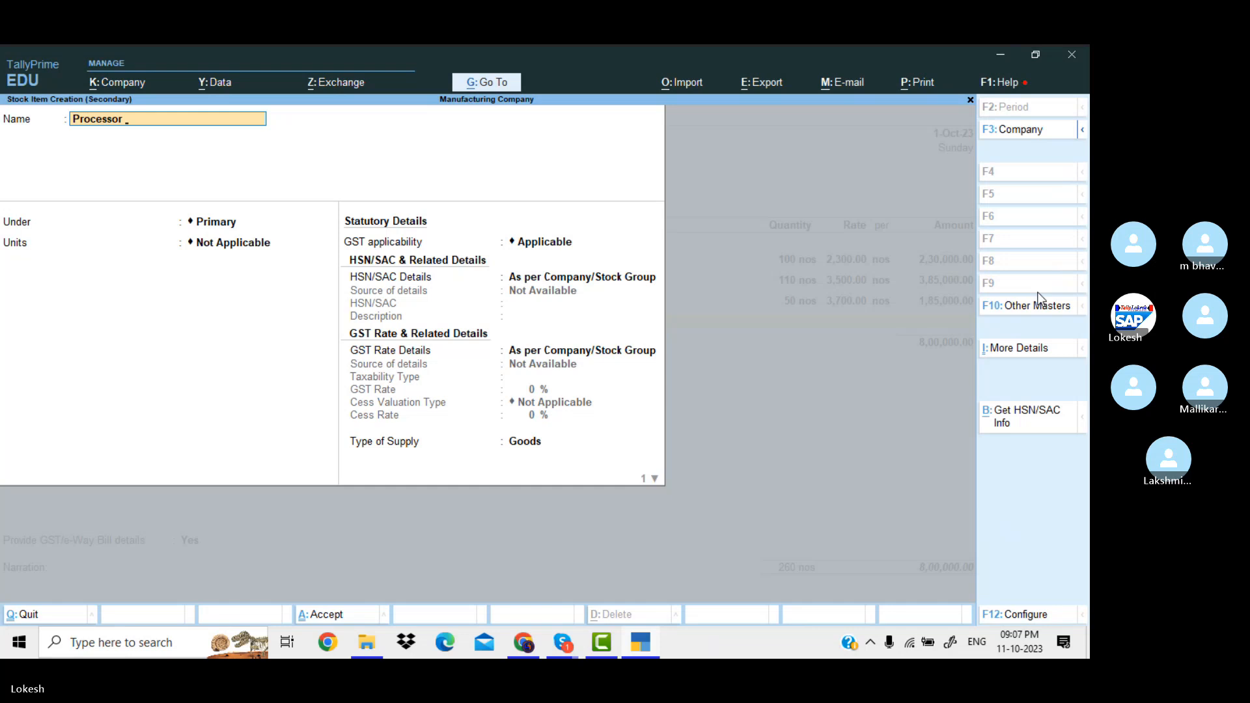
pyautogui.write('P4')
pyautogui.press('Return')
pyautogui.press('Down')
pyautogui.press('Return')
pyautogui.press('Down')
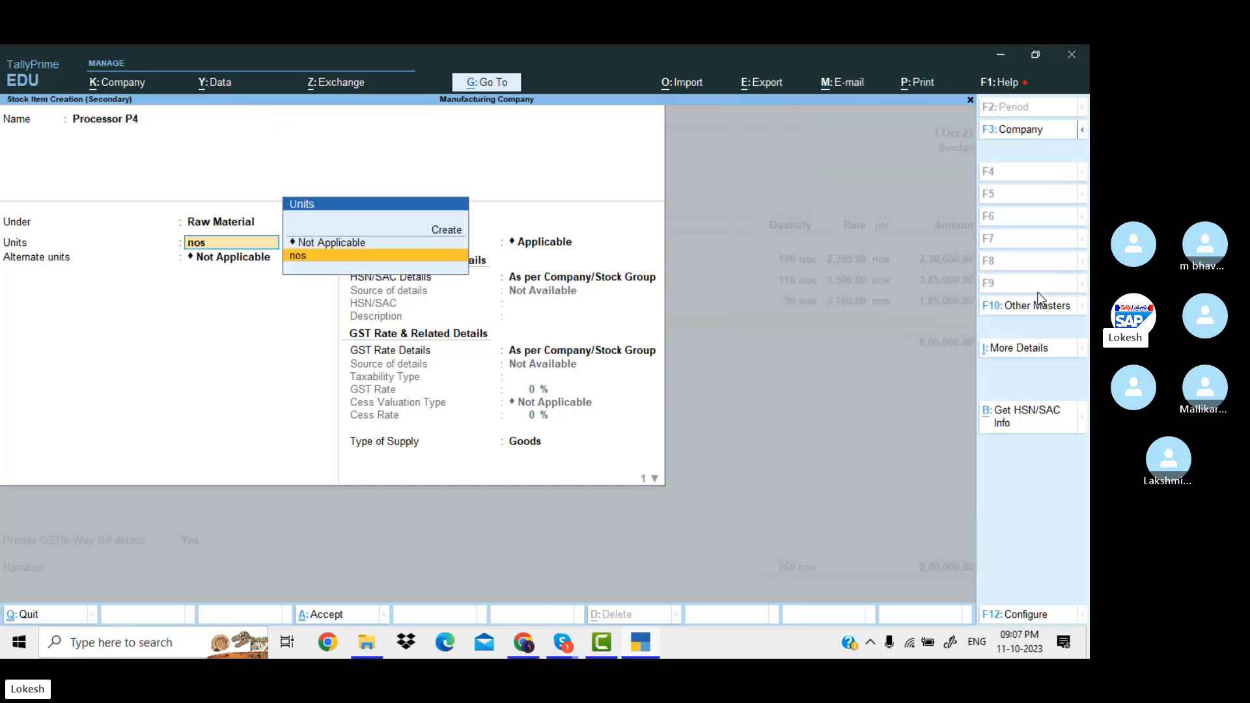
pyautogui.press('Return')
pyautogui.press('Return')
# - Keep GST applicable for Processor P4 and specify its HSN/SAC code as 52314 without a description
pyautogui.press('Return')
pyautogui.press('Return')
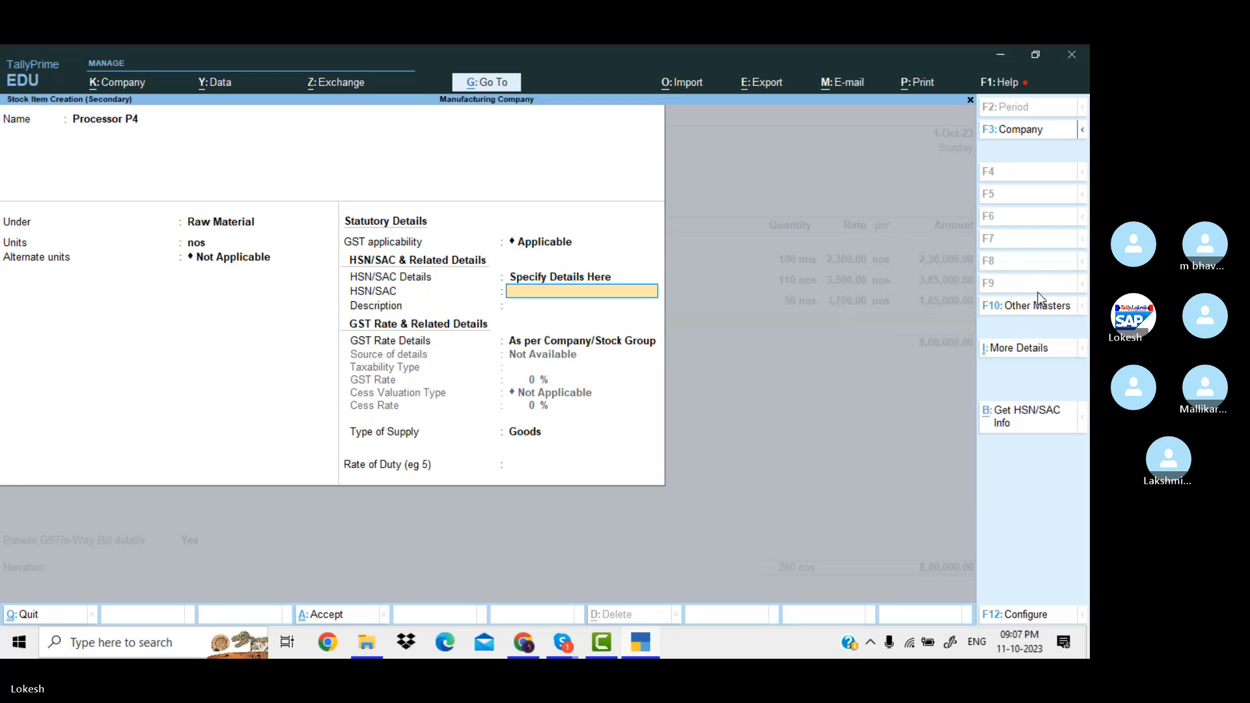
pyautogui.press('Return')
pyautogui.press('Return')
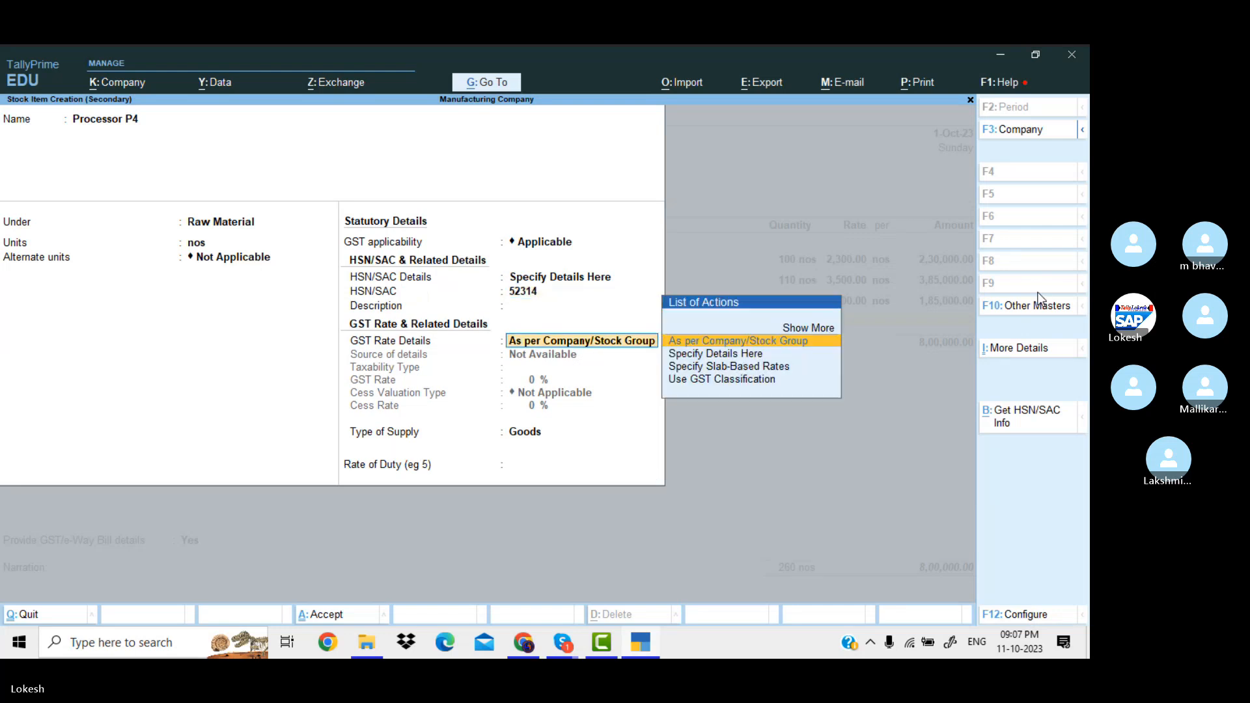
# - Specify Processor P4's GST rate details as Taxable at 18% with Goods as the type of supply, and save the item
pyautogui.press('Down')
pyautogui.press('Return')
pyautogui.press('Return')
pyautogui.write('18')
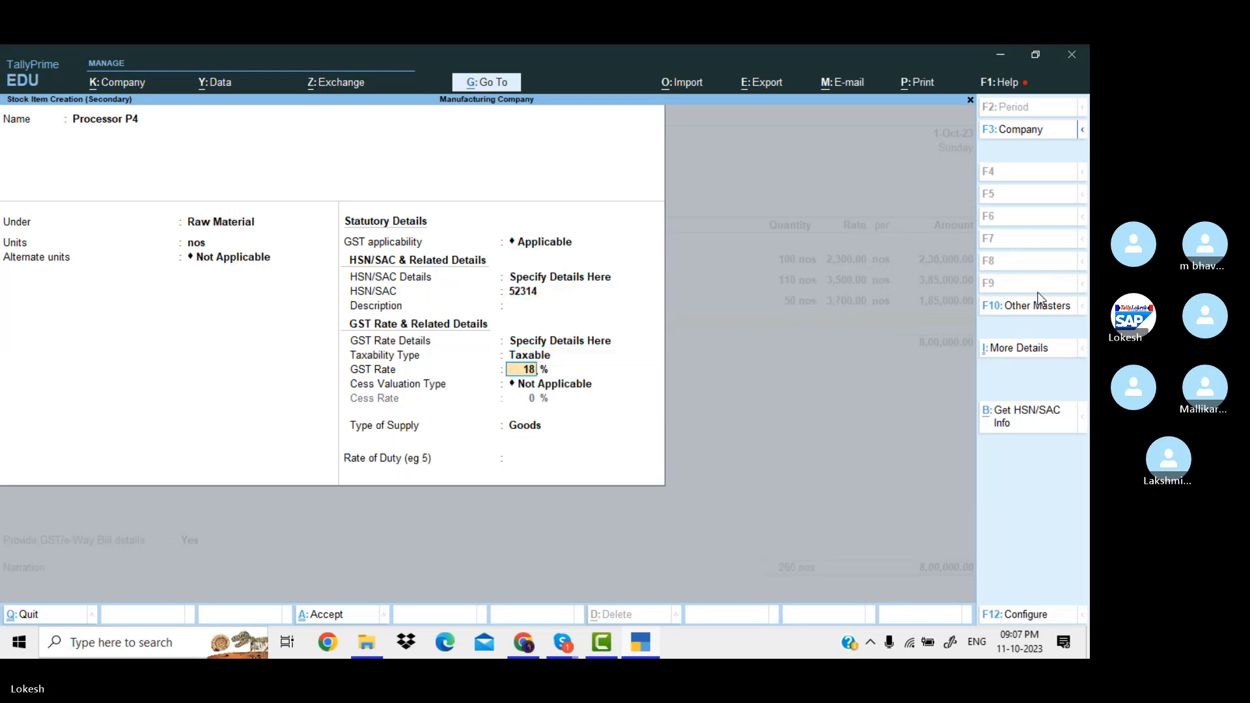
pyautogui.press('Return')
pyautogui.press('Return')
pyautogui.press('Return')
pyautogui.press('Return')
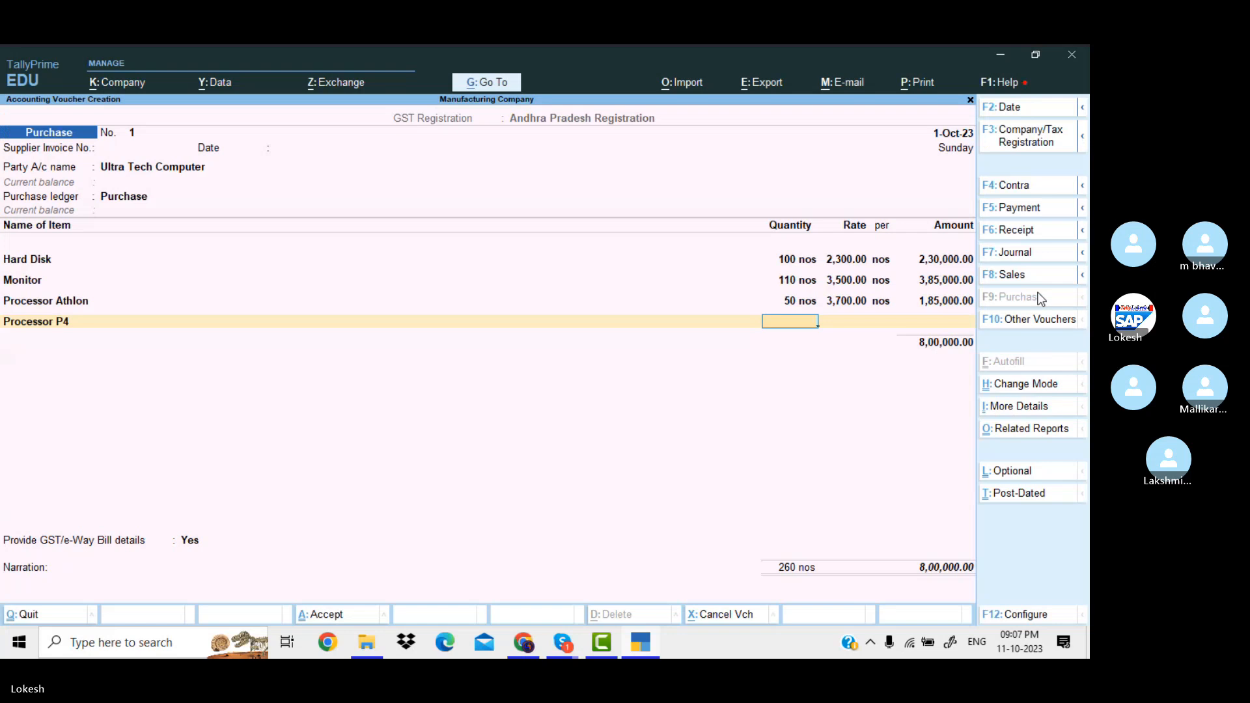
# - Enter 50 nos at a rate of 5,700 for Processor P4 in the purchase voucher
pyautogui.write('50')
pyautogui.press('Return')
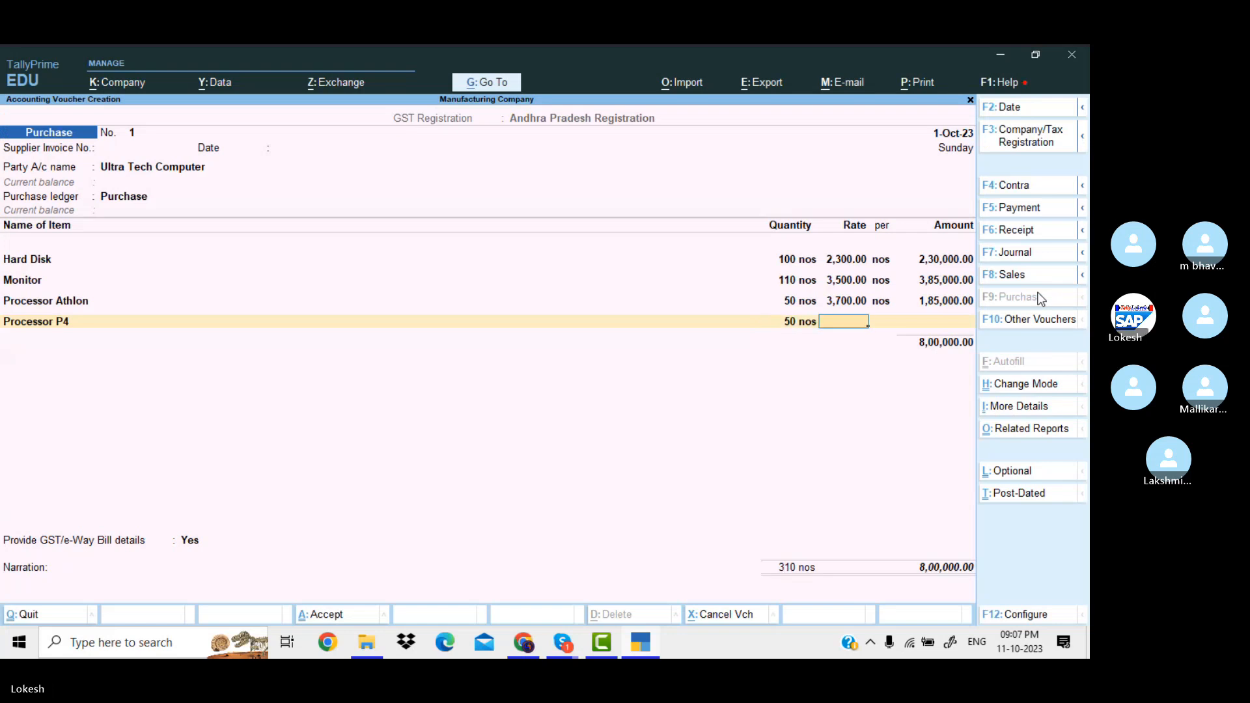
pyautogui.write('5700')
pyautogui.press('Return')
pyautogui.press('Return')
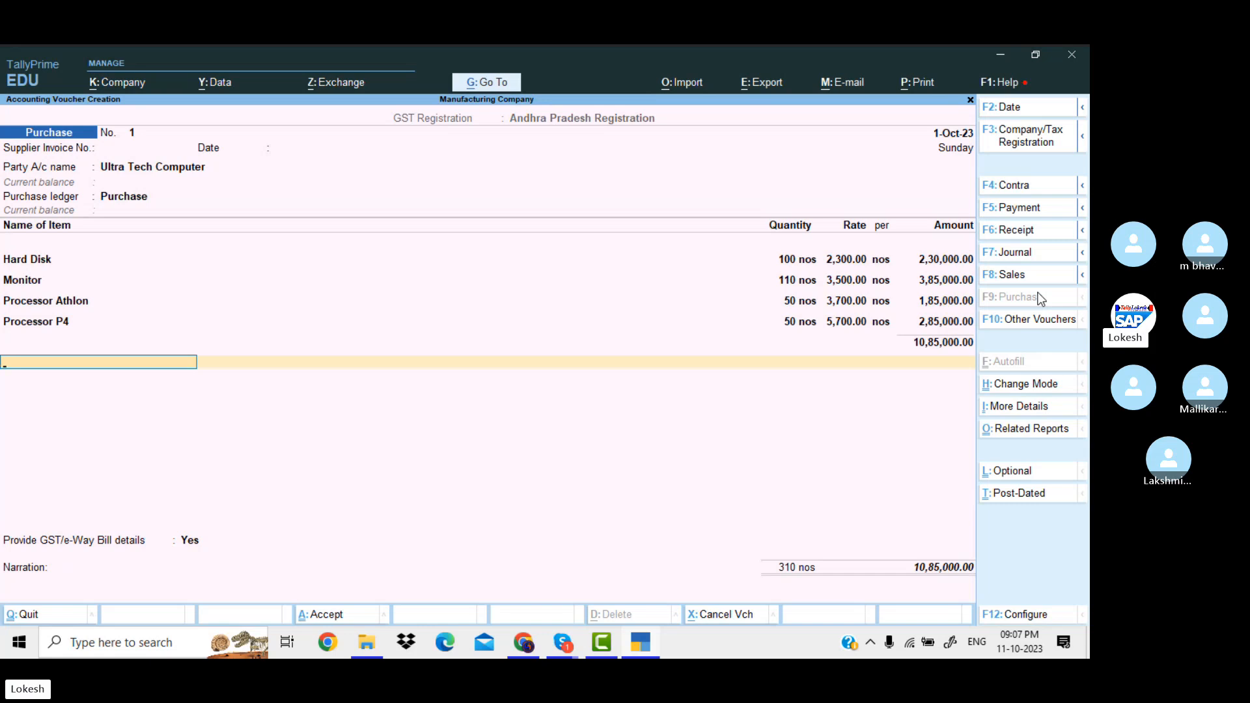
# - Begin a ledger named Carriage Inwards under Direct Expenses from the purchase voucher
pyautogui.hotkey('alt', 'c')
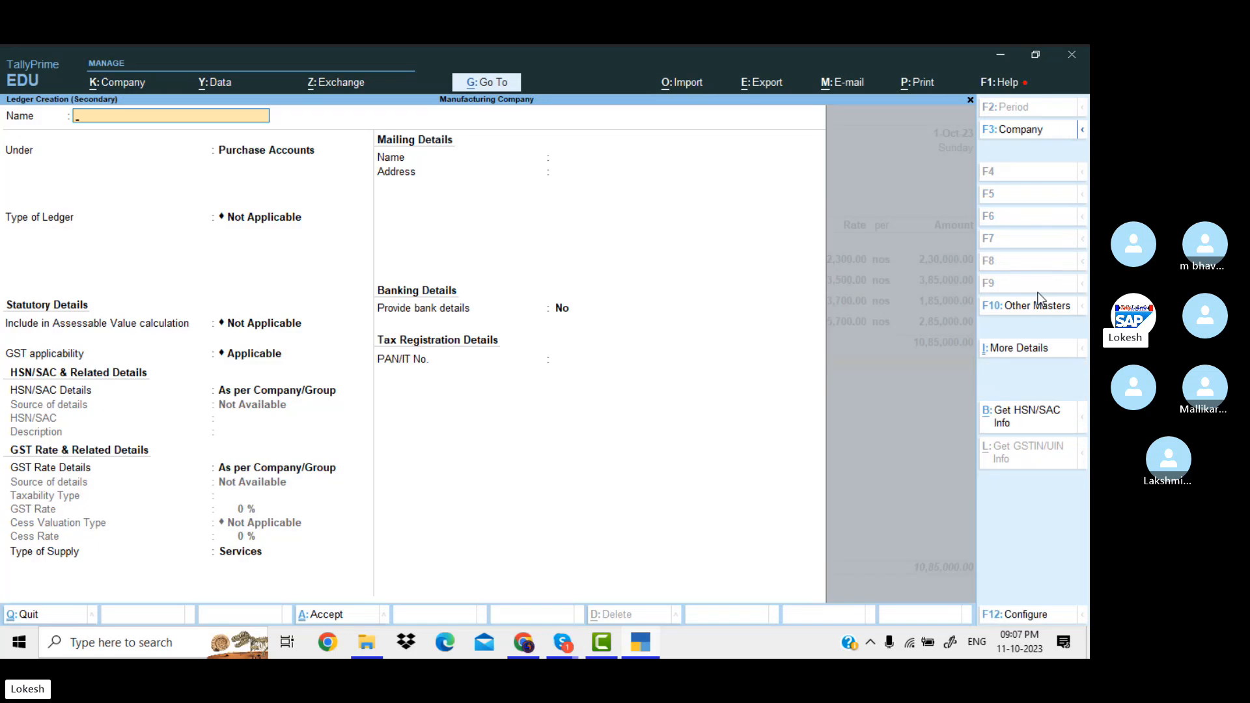
pyautogui.write('Carriage inwards')
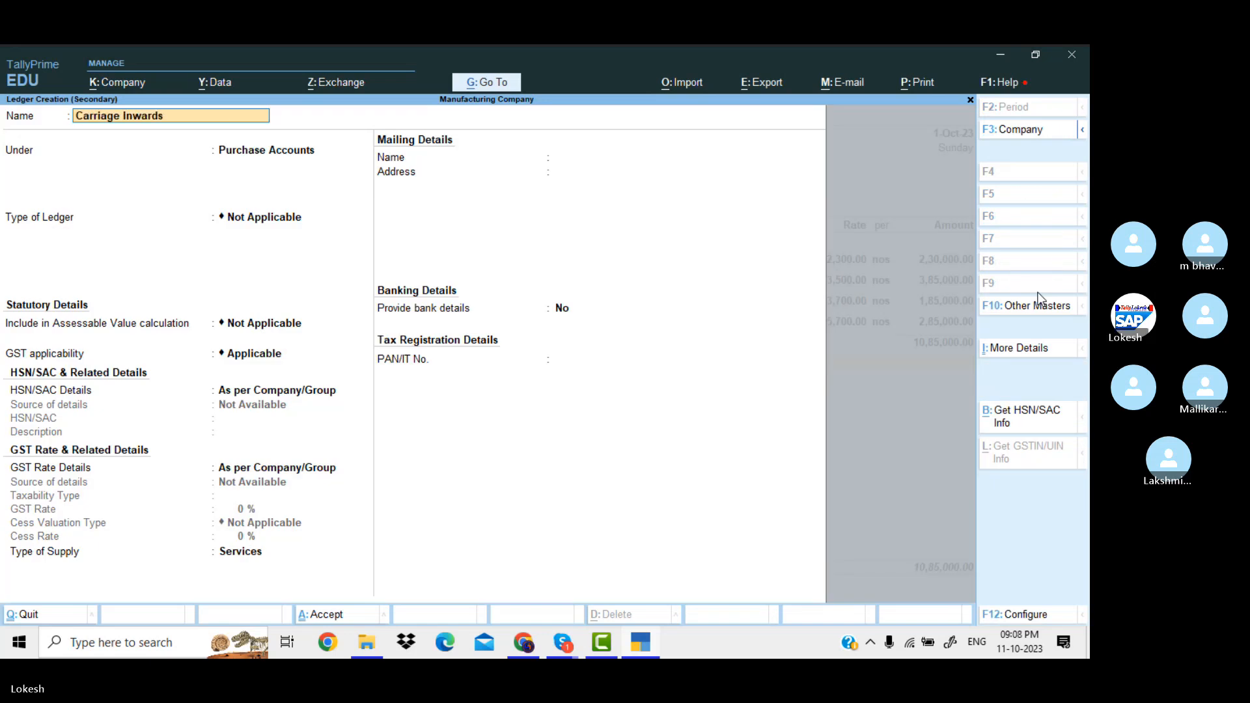
pyautogui.press('Return')
pyautogui.write('Dir')
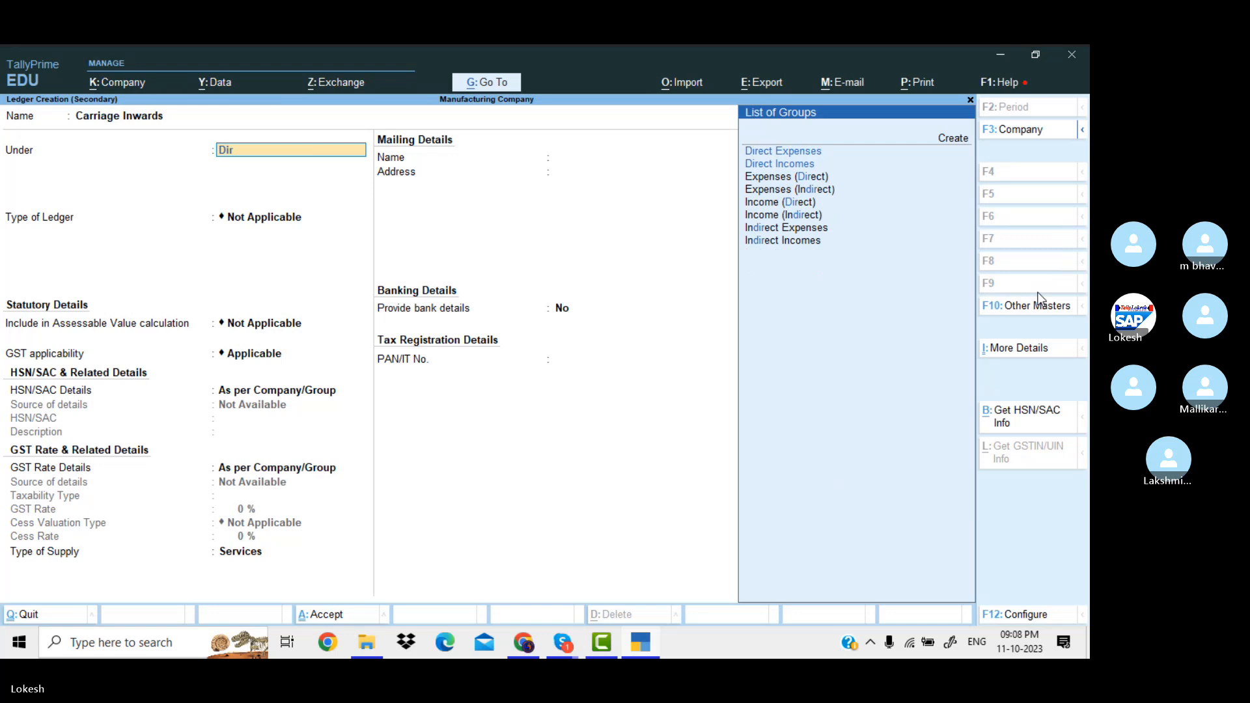
pyautogui.press('Return')
# - Alter the Direct Expenses group so its purchase invoice allocation method is Appropriate by Value, and save the group
pyautogui.press('BackSpace')
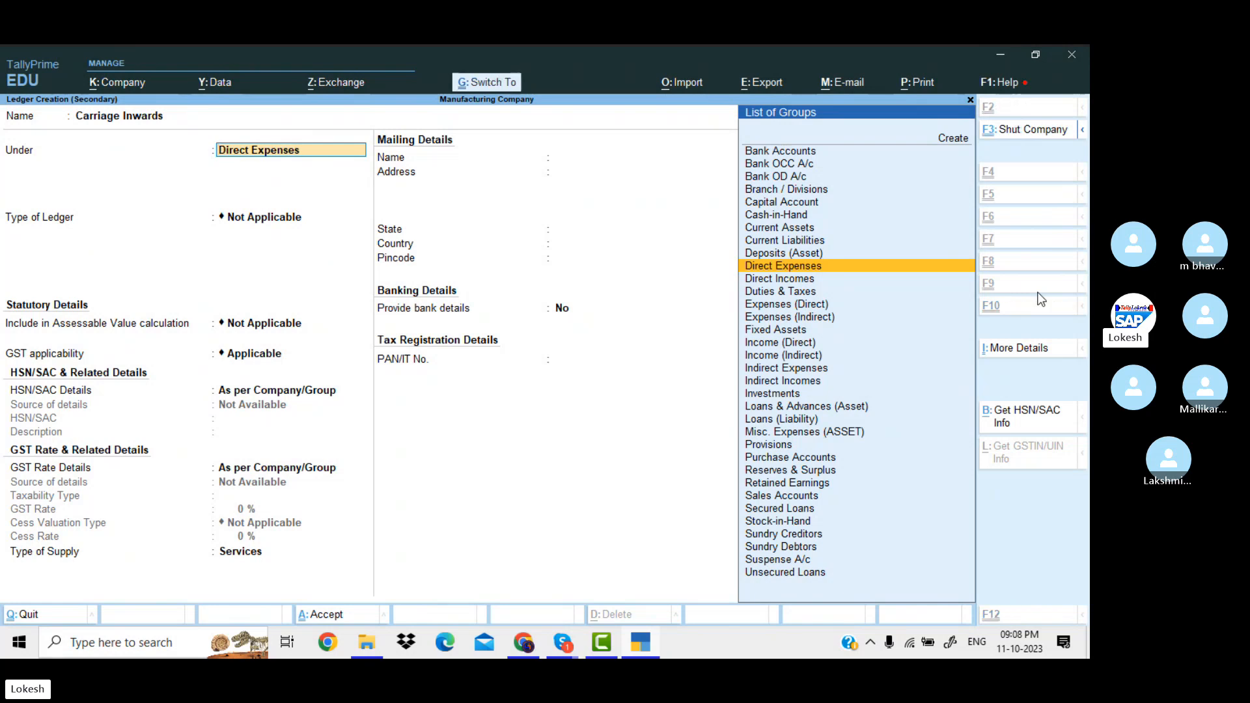
pyautogui.hotkey('ctrl', 'Return')
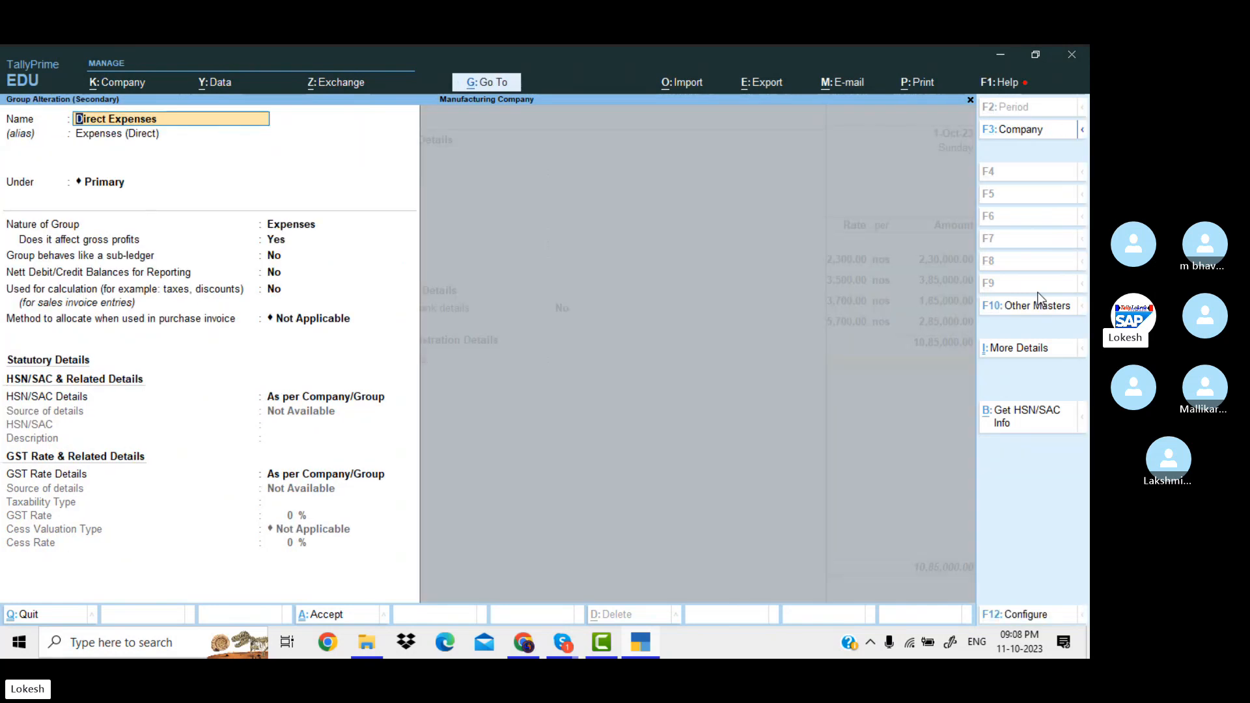
pyautogui.press('Return')
pyautogui.press('Return')
pyautogui.press('Return')
pyautogui.press('Return')
pyautogui.press('Return')
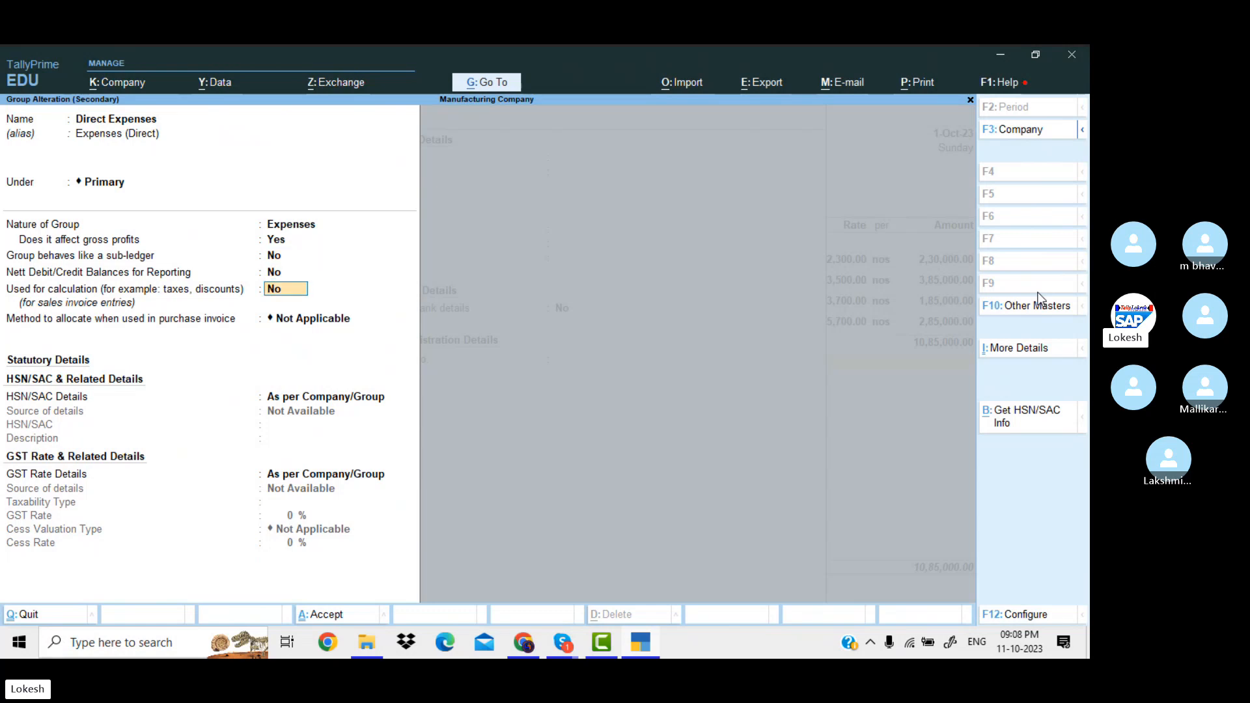
pyautogui.press('Down')
pyautogui.press('Down')
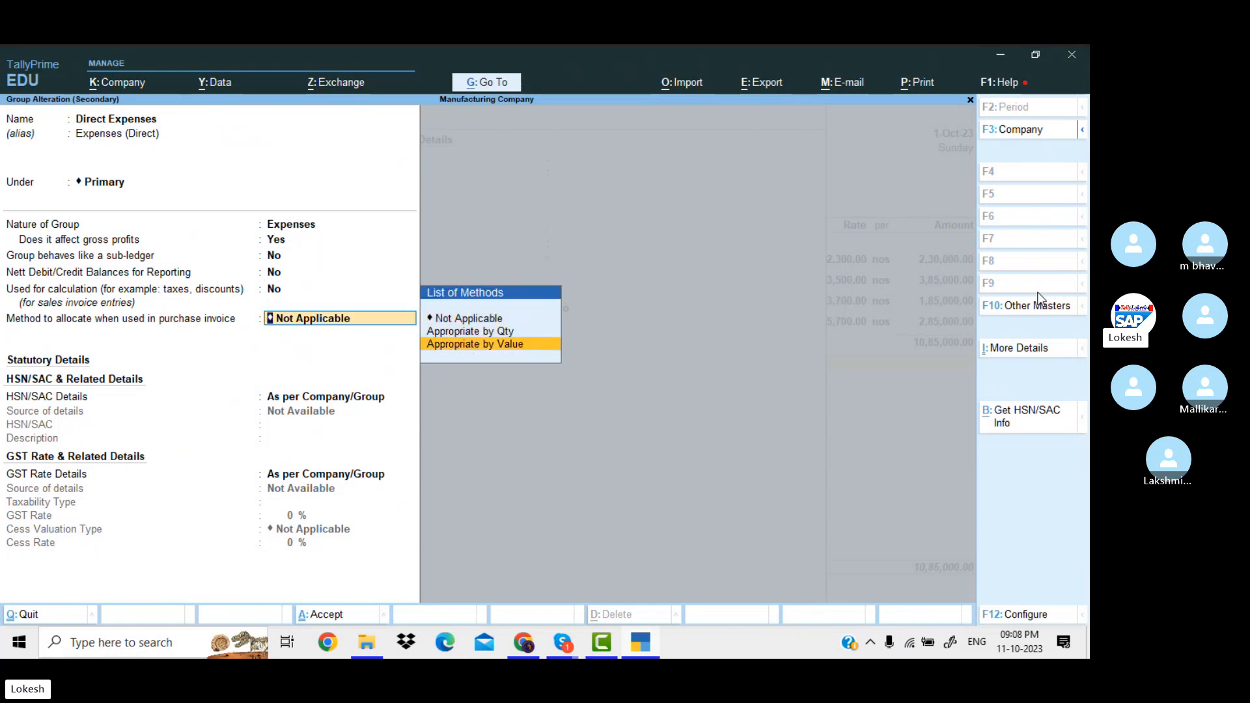
pyautogui.press('Return')
pyautogui.press('Return')
pyautogui.press('Return')
pyautogui.press('Return')
pyautogui.press('Return')
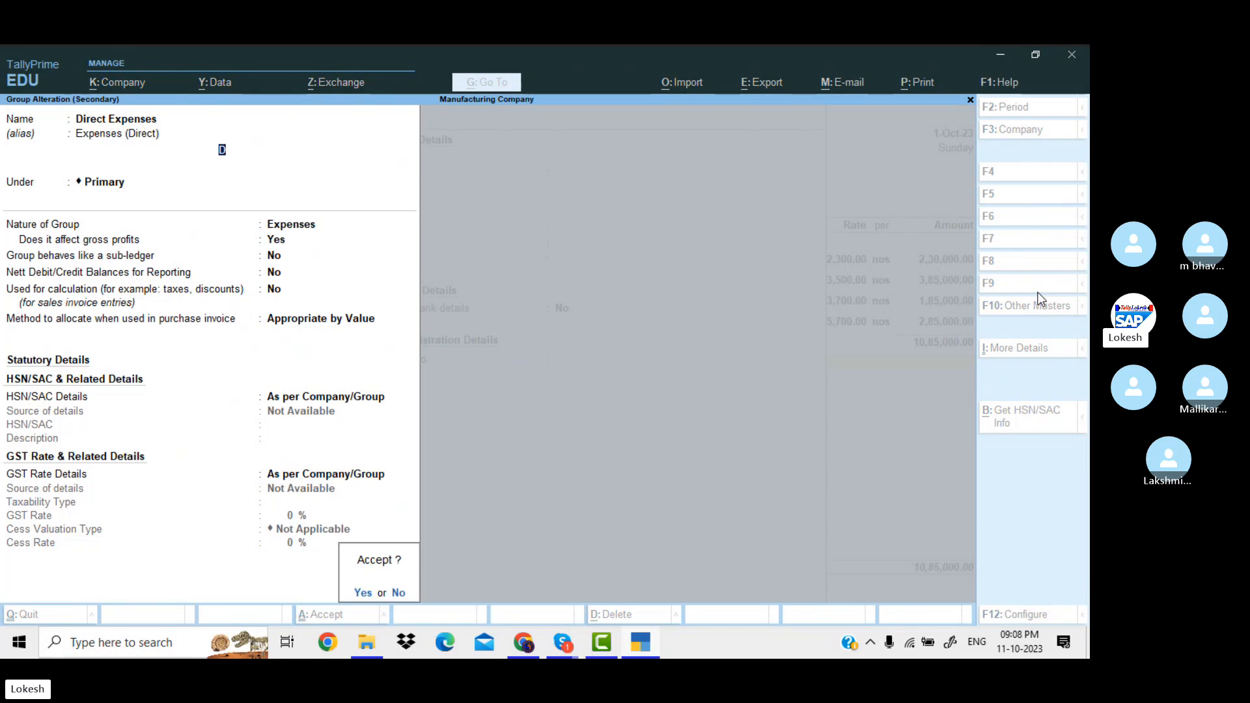
pyautogui.press('Return')
# - Save the Carriage Inwards ledger with its default GST details and enter 400 for it in the purchase voucher
pyautogui.press('Return')
pyautogui.press('Return')
pyautogui.press('Return')
pyautogui.press('Return')
pyautogui.press('Return')
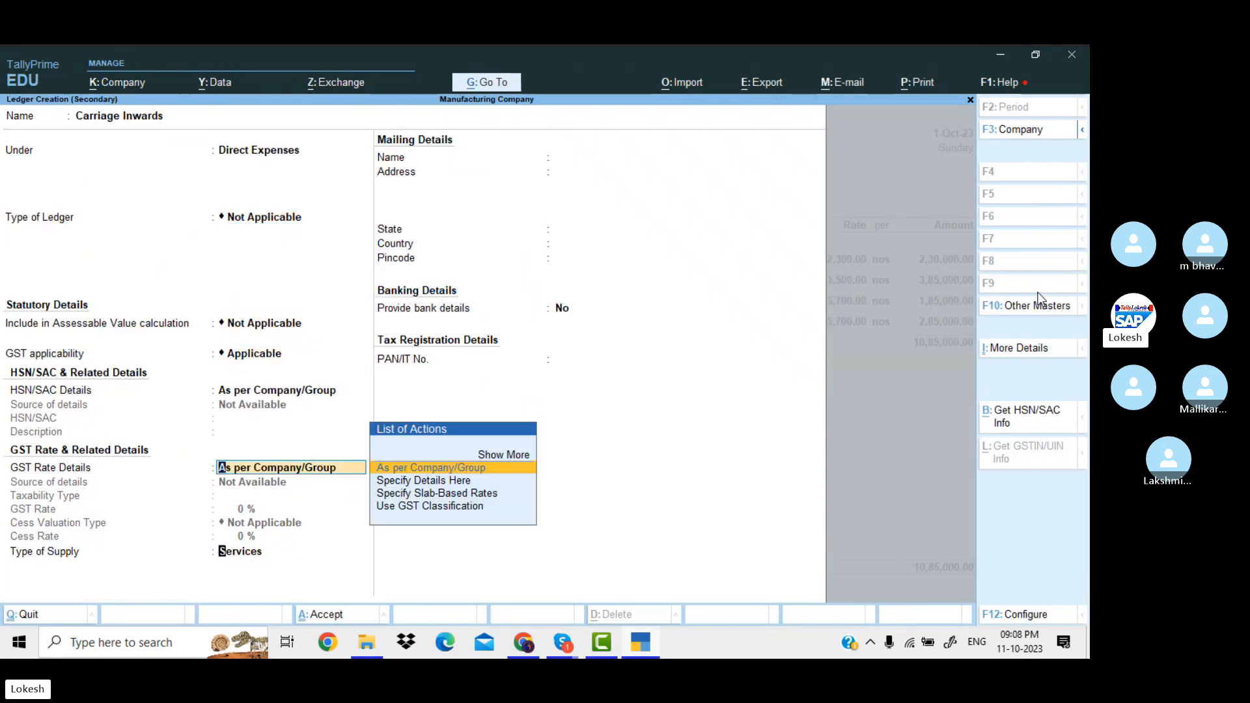
pyautogui.press('Return')
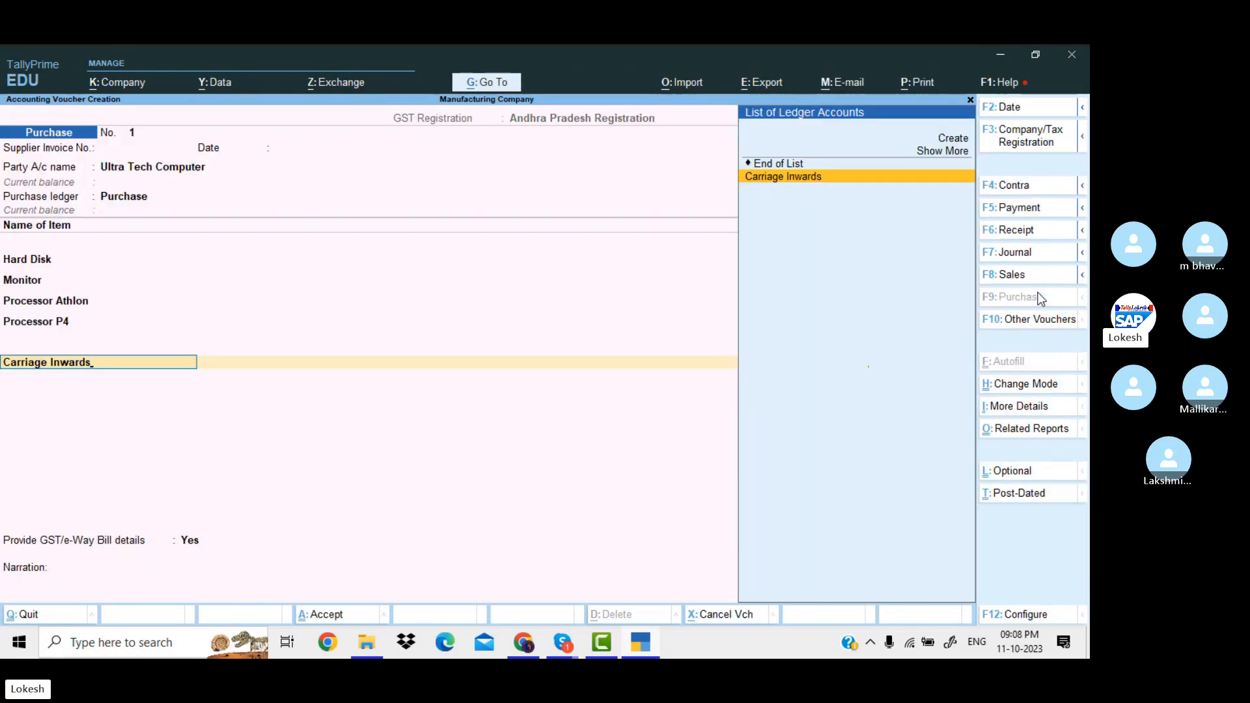
pyautogui.press('Return')
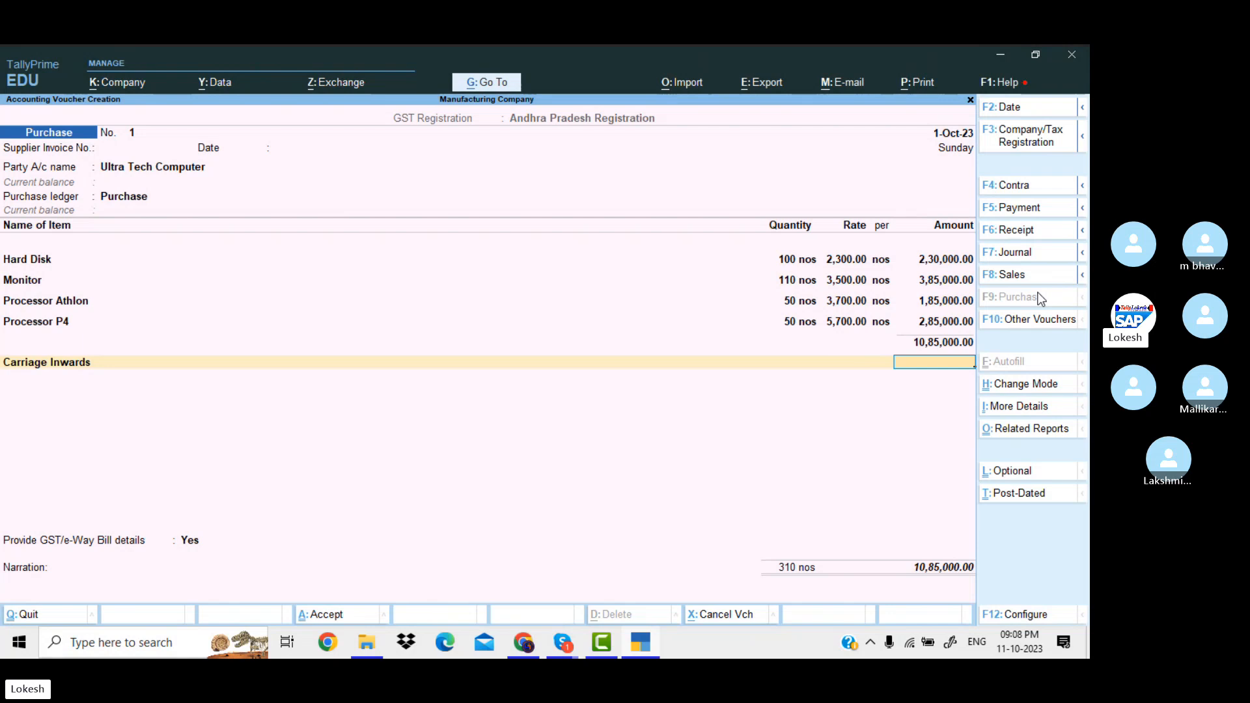
pyautogui.press('Return')
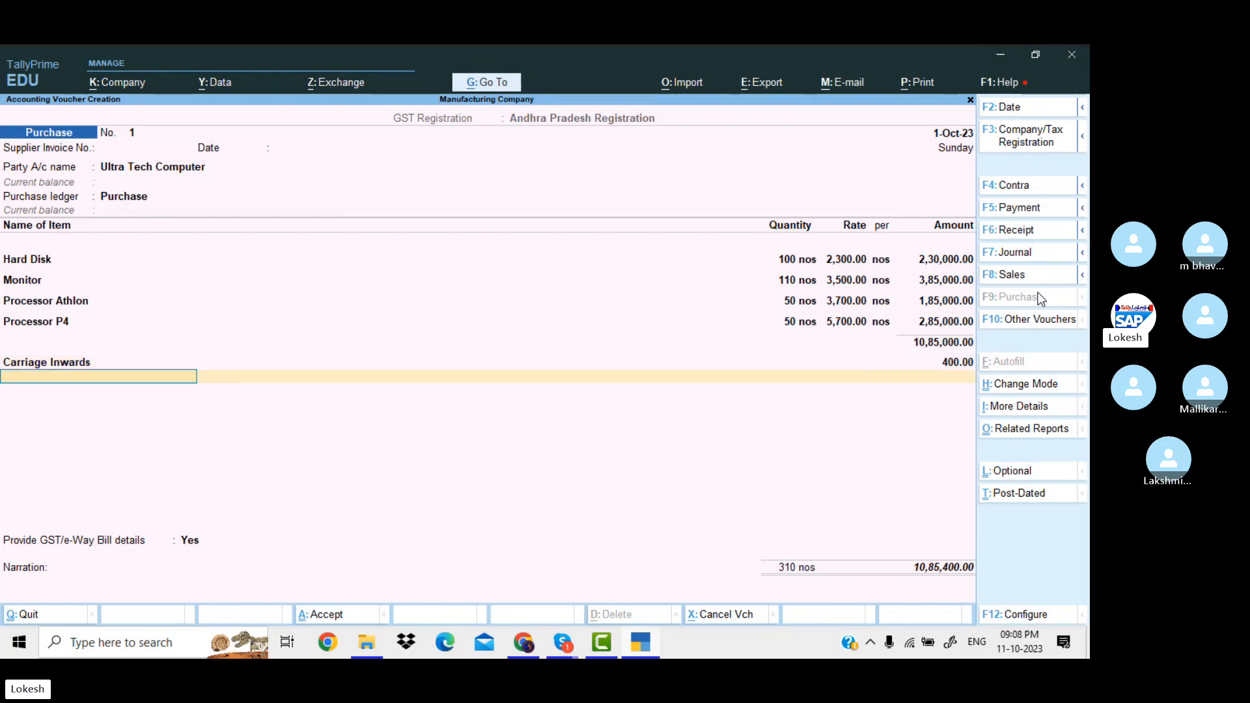
# - Begin a ledger named CGST under Duties & Taxes with GST as the type of duty
pyautogui.hotkey('alt', 'c')
pyautogui.write('CGST')
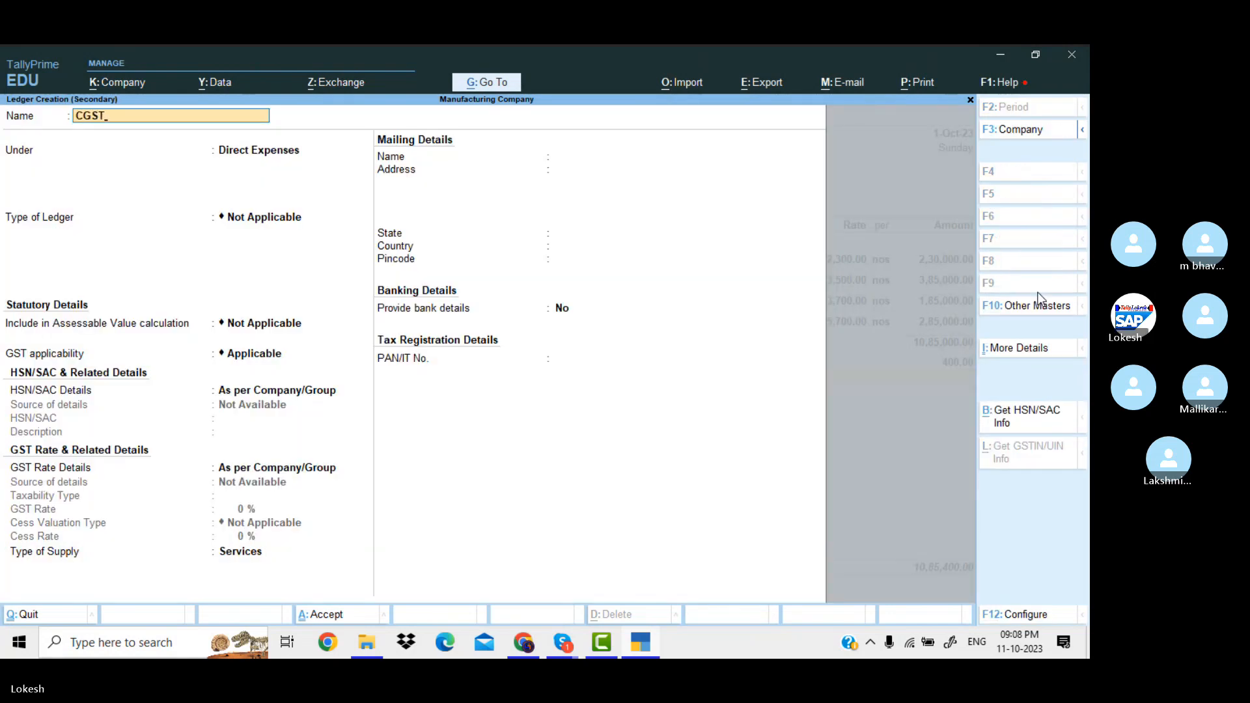
pyautogui.press('Return')
pyautogui.write('DU')
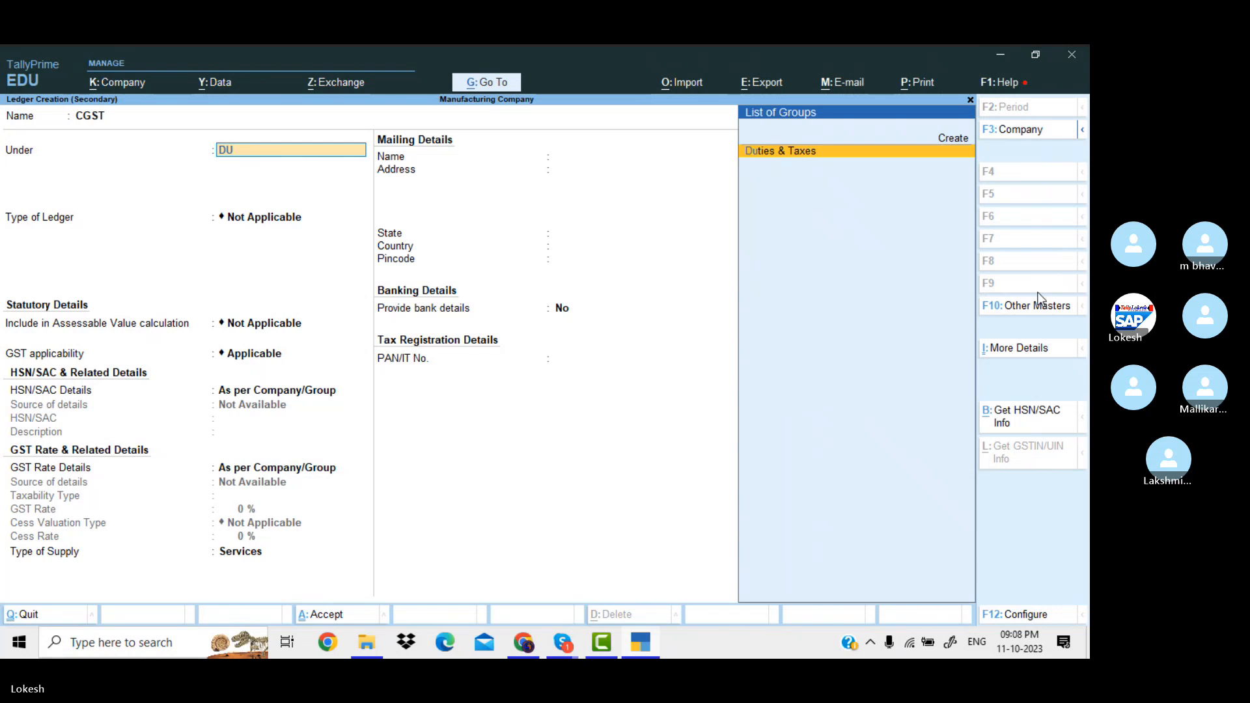
pyautogui.press('Return')
pyautogui.press('Up')
pyautogui.press('Return')
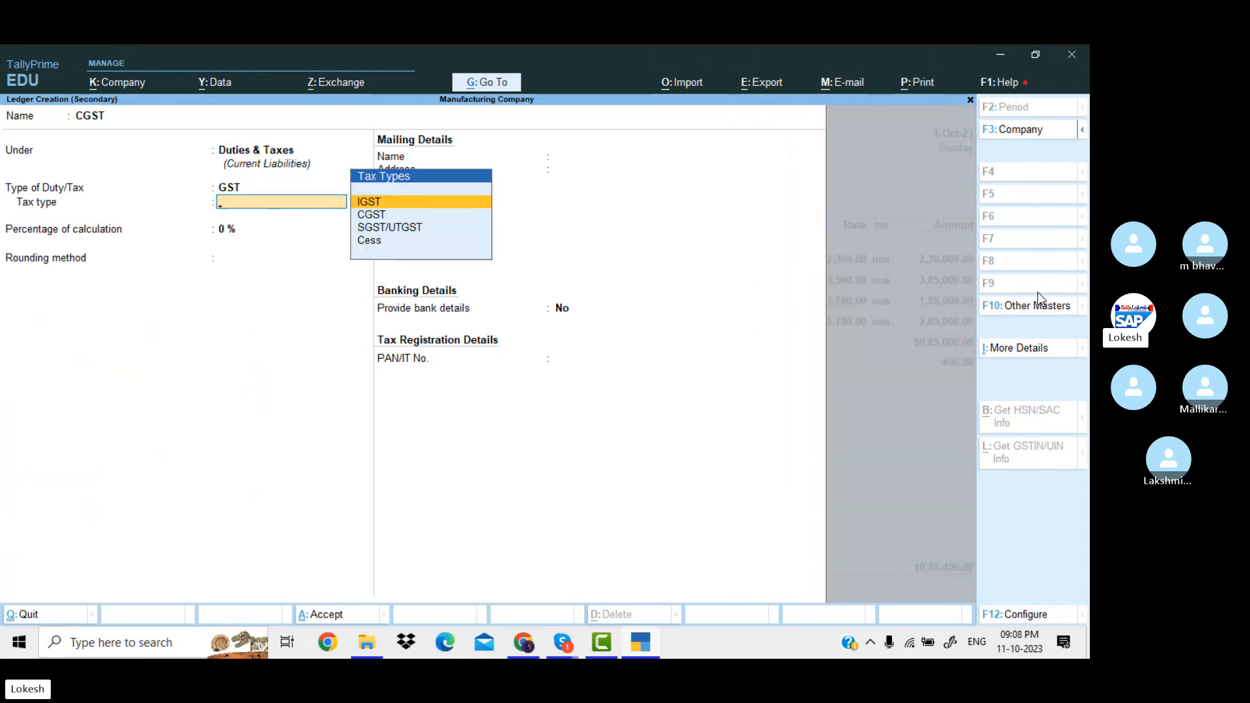
# - Set the ledger's tax type to CGST, save it, and add it to the purchase voucher with its calculated amount
pyautogui.press('Down')
pyautogui.press('Return')
pyautogui.press('Return')
pyautogui.press('Return')
pyautogui.hotkey('ctrl', 'a')
pyautogui.press('Return')
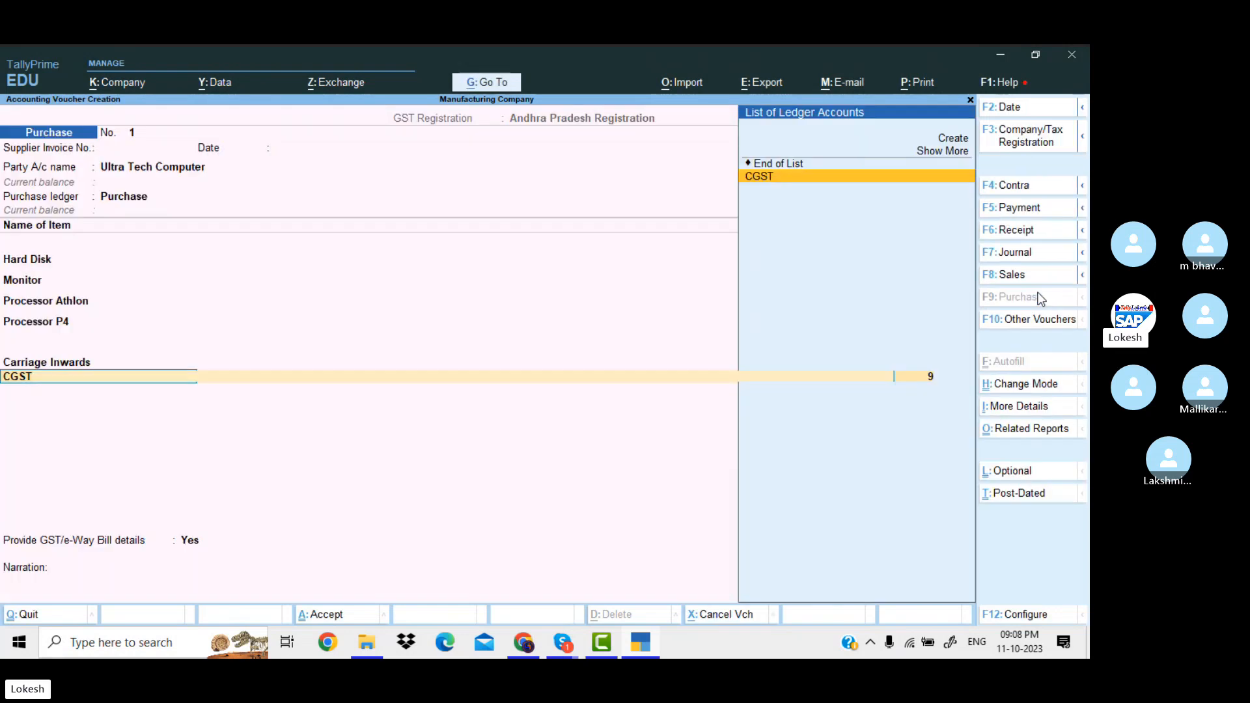
pyautogui.press('Return')
# - Begin a ledger named SGST under Duties & Taxes with GST as the type of duty
pyautogui.hotkey('alt', 'c')
pyautogui.write('SGST')
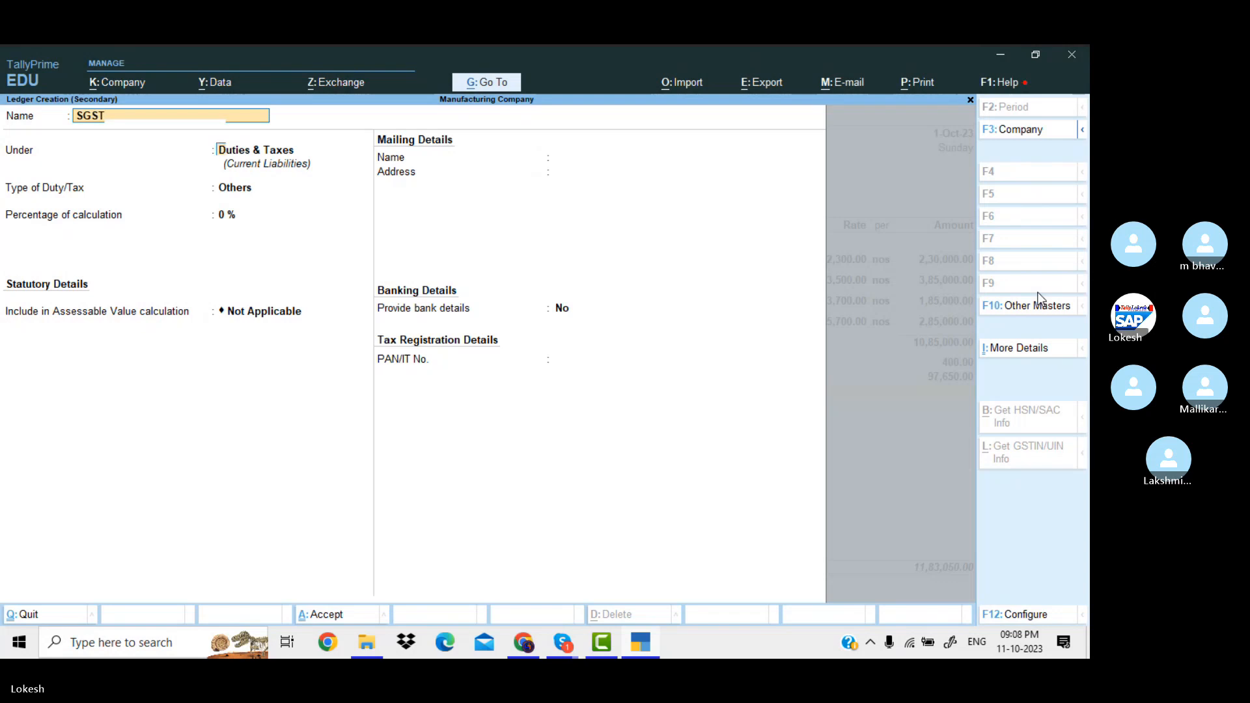
pyautogui.press('Return')
pyautogui.press('Return')
pyautogui.press('Up')
pyautogui.press('Return')
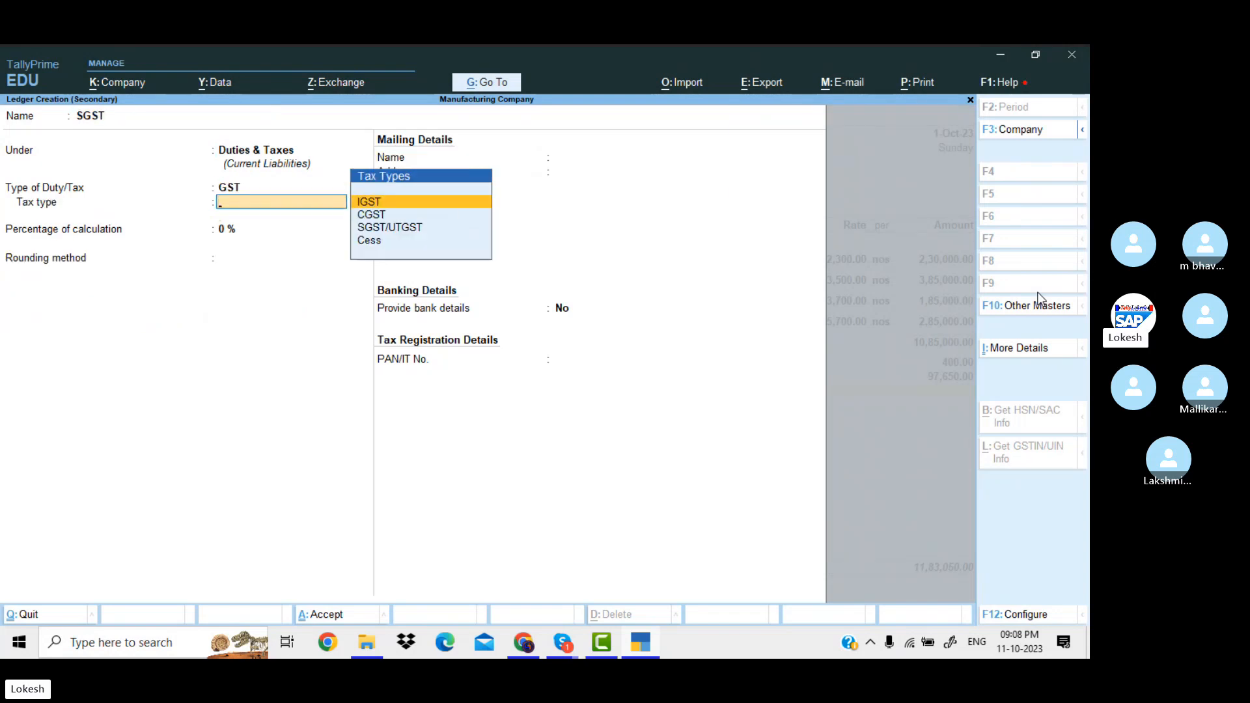
# - Set the ledger's tax type to SGST/UTGST and save it for use in the purchase voucher
pyautogui.press('Down')
pyautogui.press('Down')
pyautogui.press('Return')
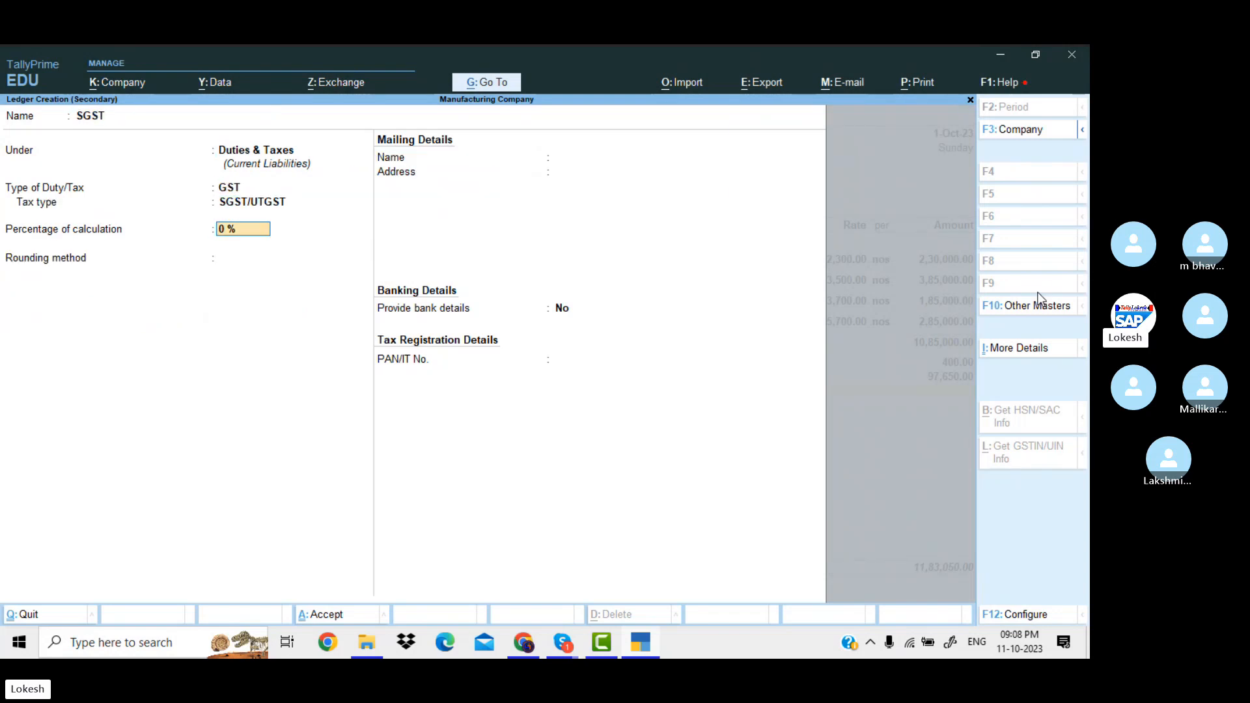
pyautogui.press('Return')
pyautogui.press('Return')
pyautogui.press('Return')
pyautogui.press('Return')
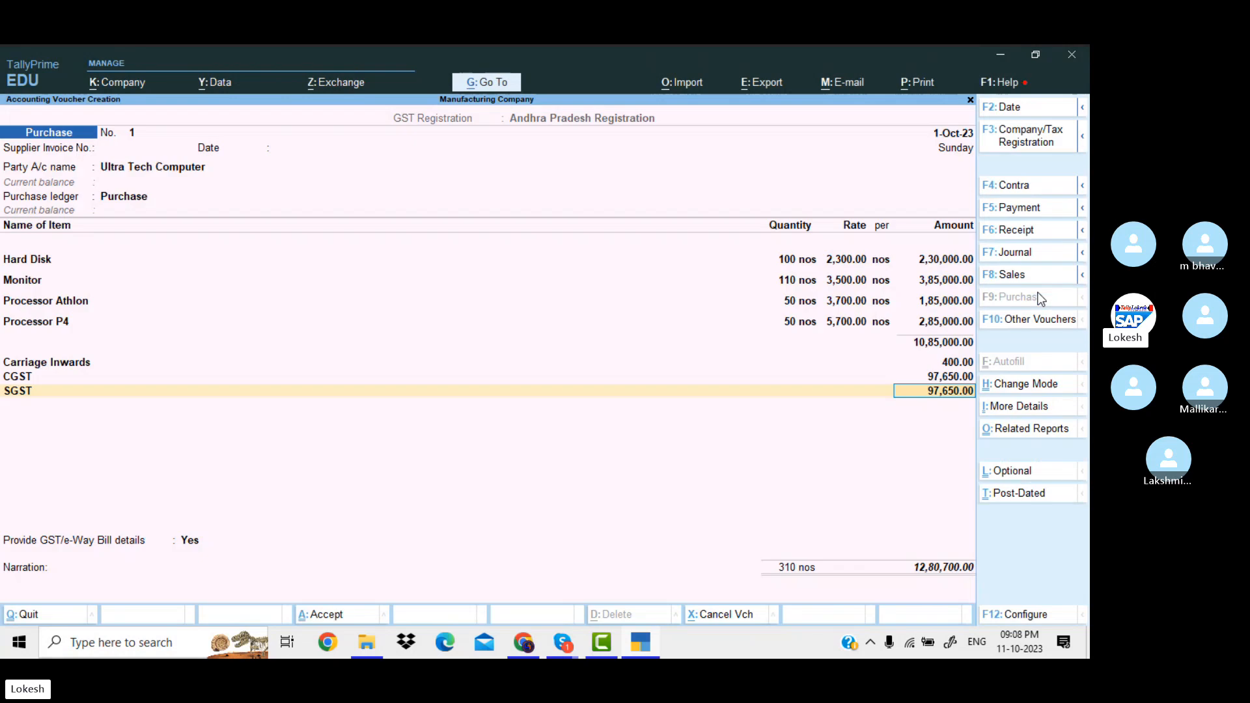
# - Accept the SGST amount, set Provide GST/e-Way Bill details to No, and save the Ultra Tech Computer purchase voucher
pyautogui.press('Return')
pyautogui.press('Return')
pyautogui.press('Up')
pyautogui.press('Return')
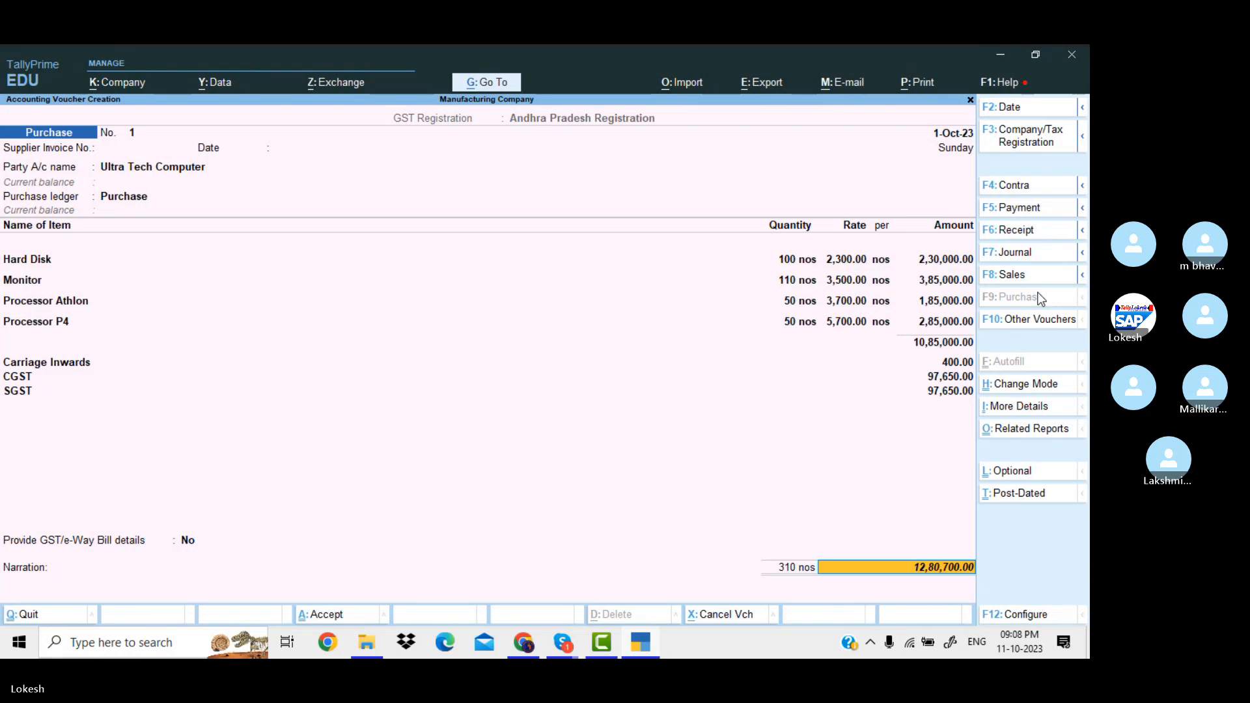
pyautogui.press('Return')
pyautogui.press('Return')
pyautogui.press('Return')
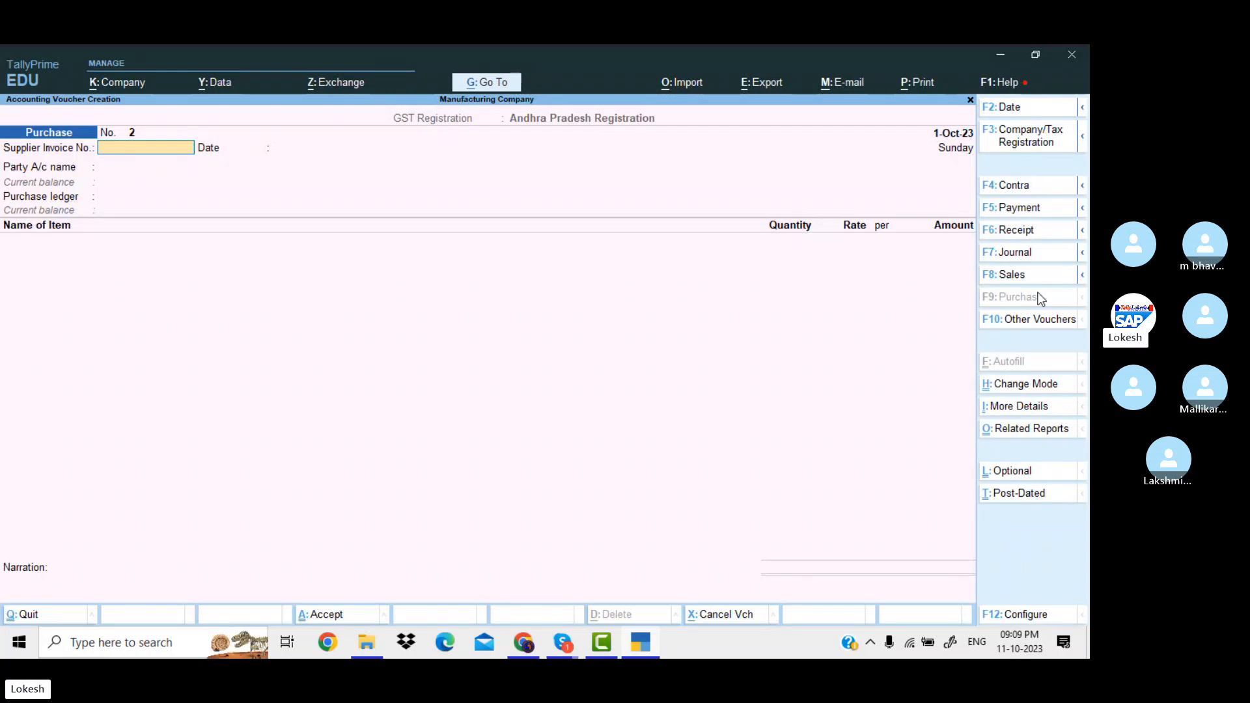
# - Begin a party ledger named Isilon Systems under Sundry Creditors from the second purchase voucher
pyautogui.press('Return')
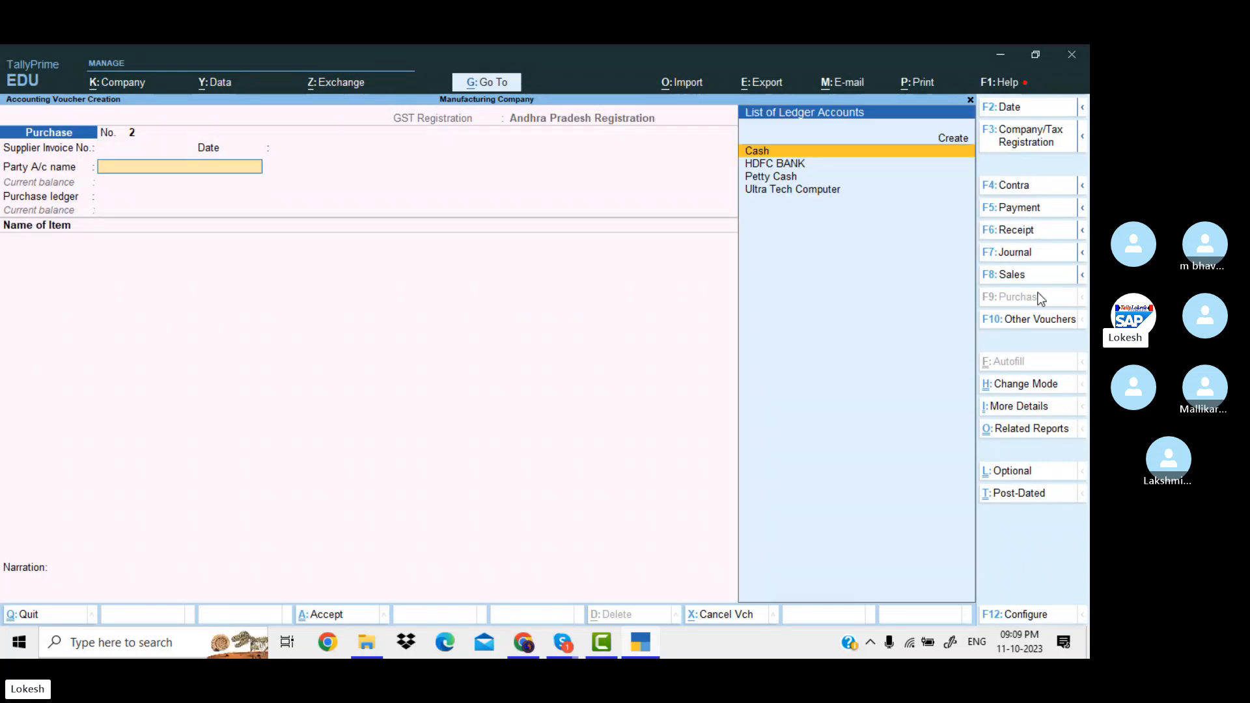
pyautogui.hotkey('alt', 'c')
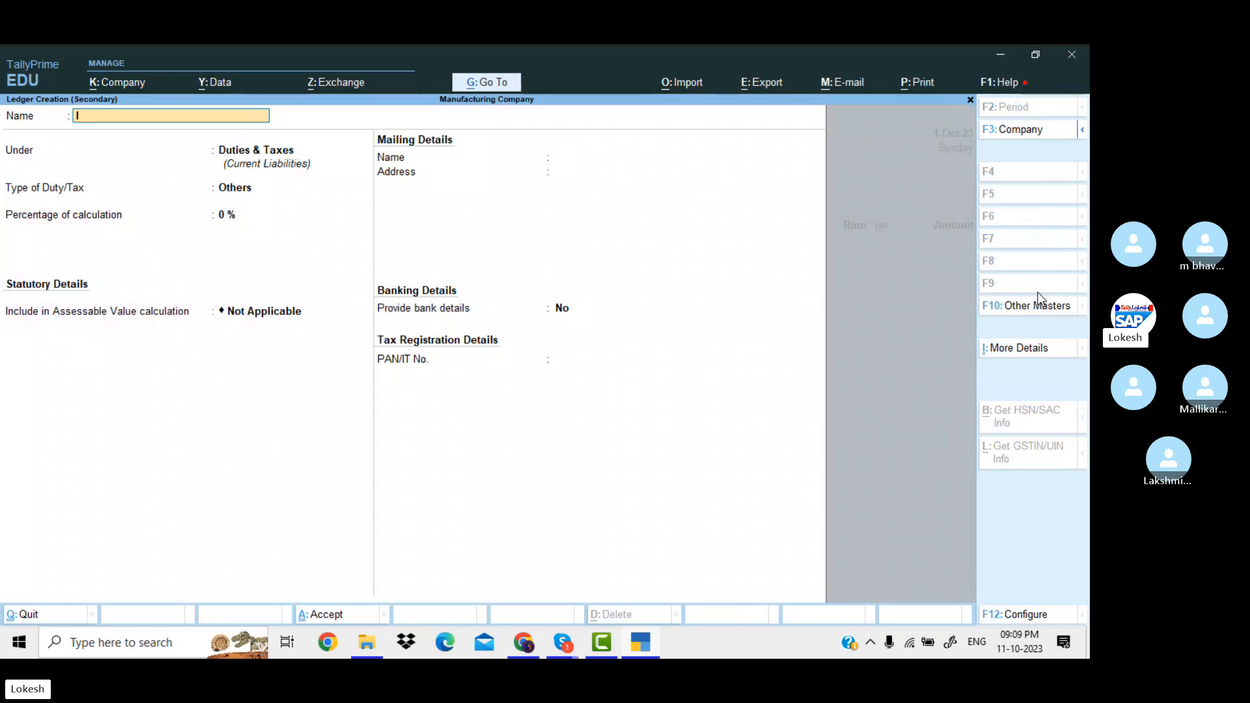
pyautogui.write('ISI')
pyautogui.press('BackSpace')
pyautogui.press('BackSpace')
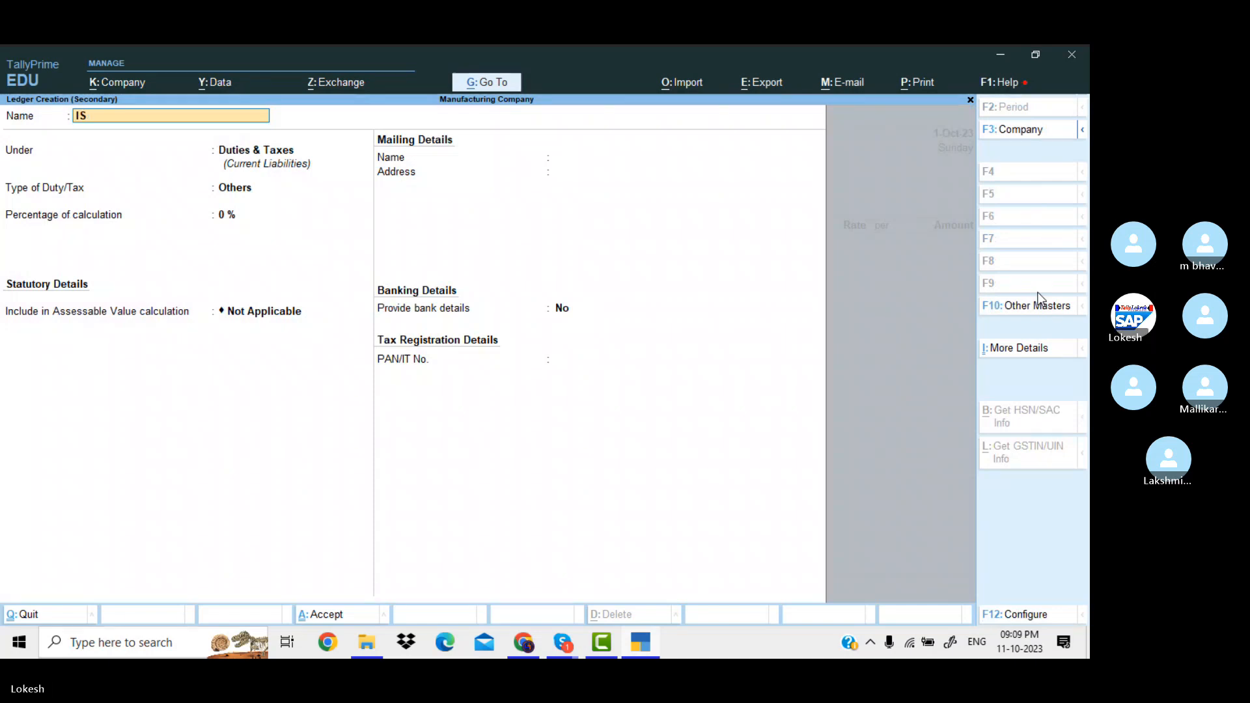
pyautogui.write('si')
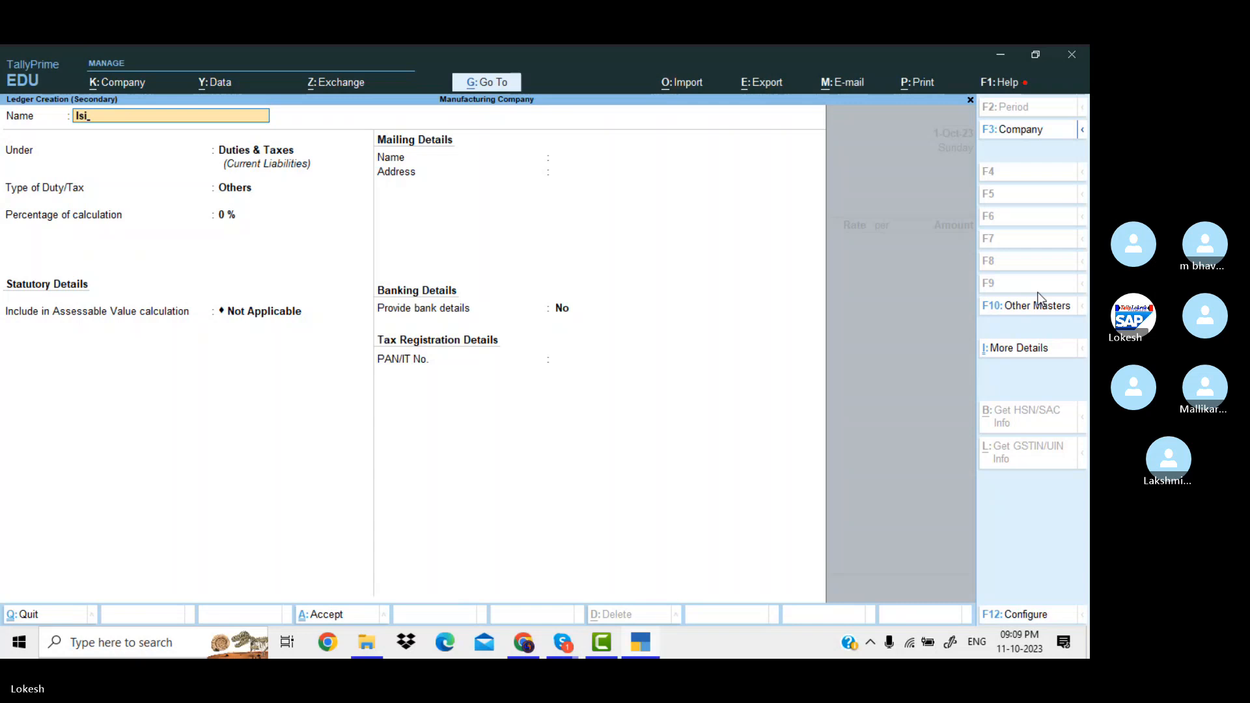
pyautogui.write('lon Systens')
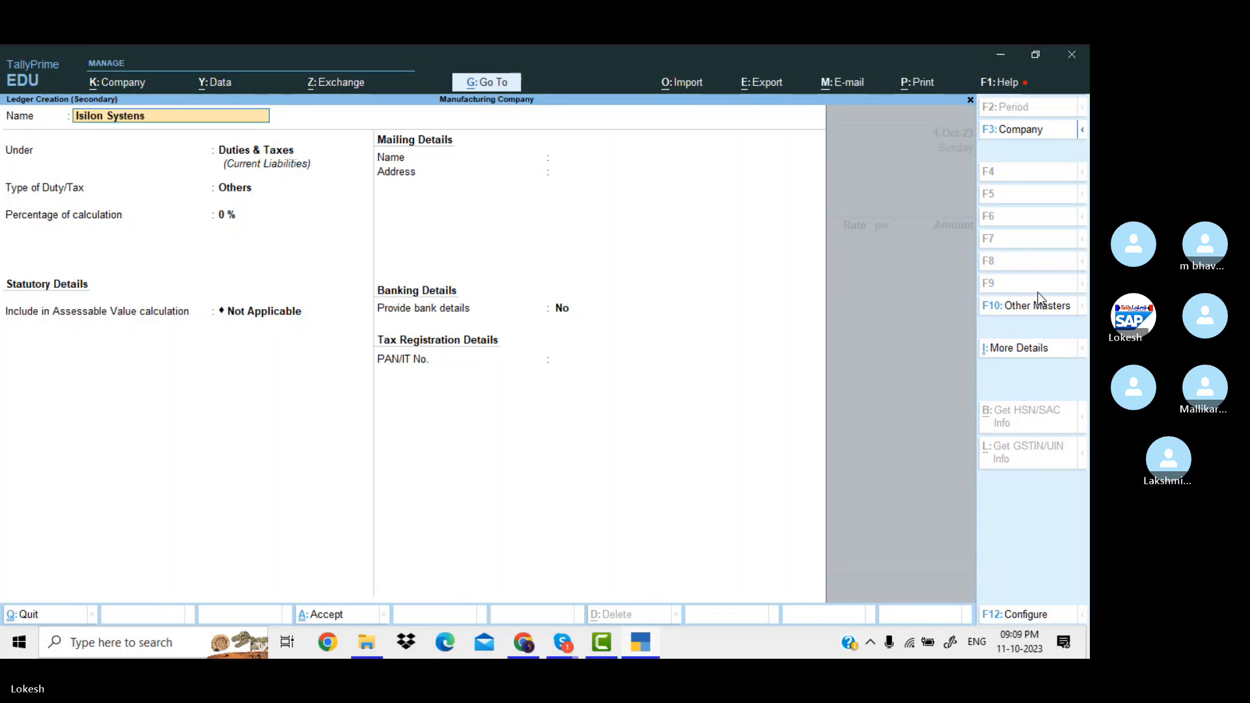
pyautogui.press('BackSpace')
pyautogui.press('BackSpace')
pyautogui.write('ms')
pyautogui.press('Return')
pyautogui.write('Sun')
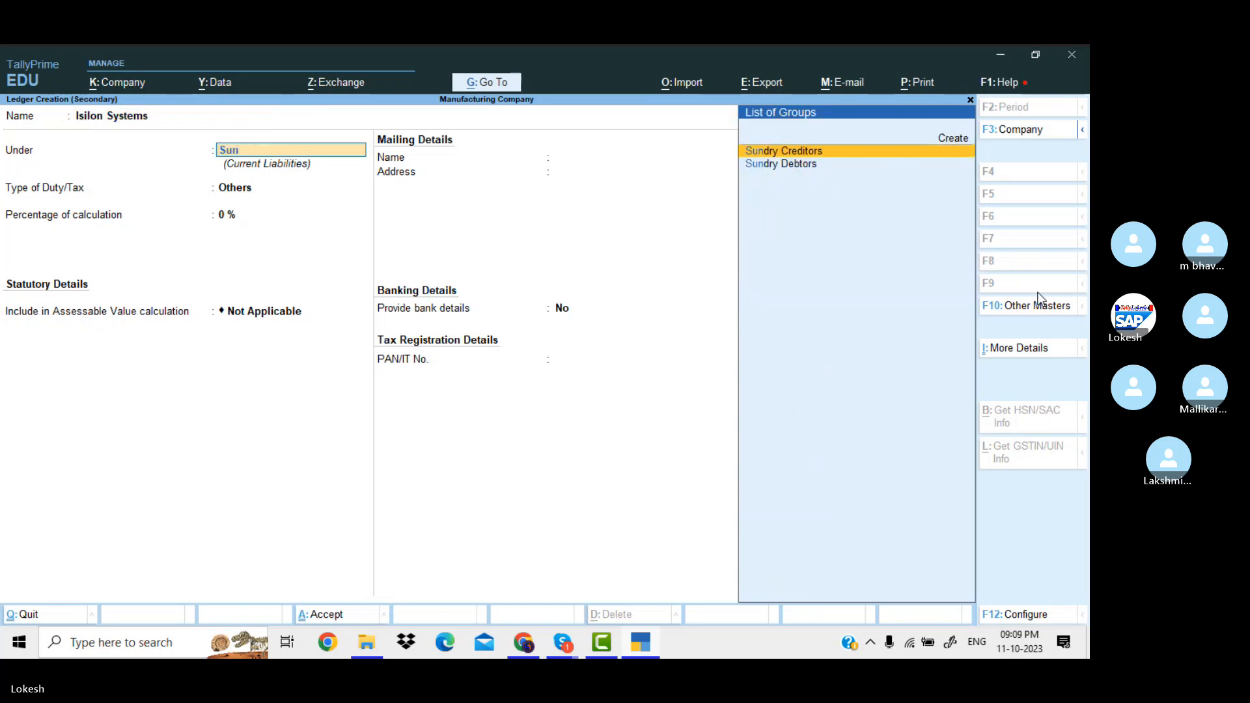
pyautogui.press('Return')
# - Keep Andhra Pradesh, India and the Regular registration type for Isilon Systems, and enter 37 as the GSTIN/UIN
pyautogui.press('Return')
pyautogui.press('Return')
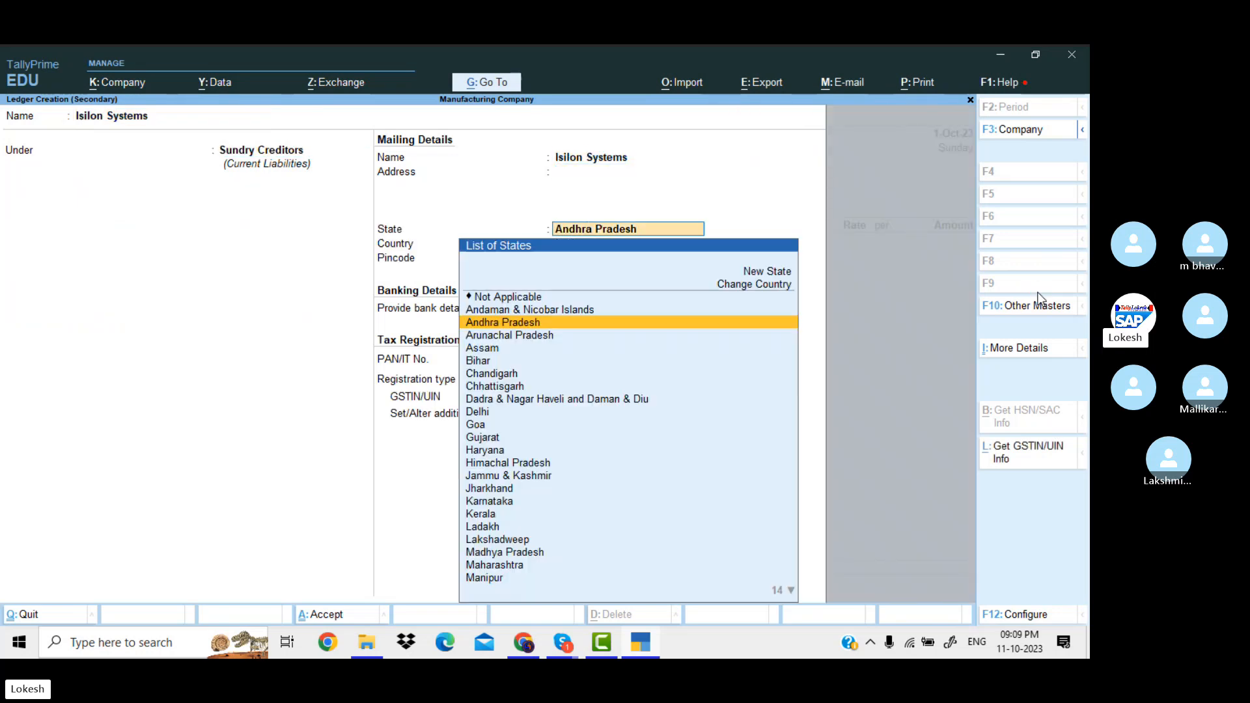
pyautogui.press('Return')
pyautogui.press('Return')
pyautogui.press('Return')
pyautogui.press('Return')
pyautogui.press('Return')
pyautogui.press('Return')
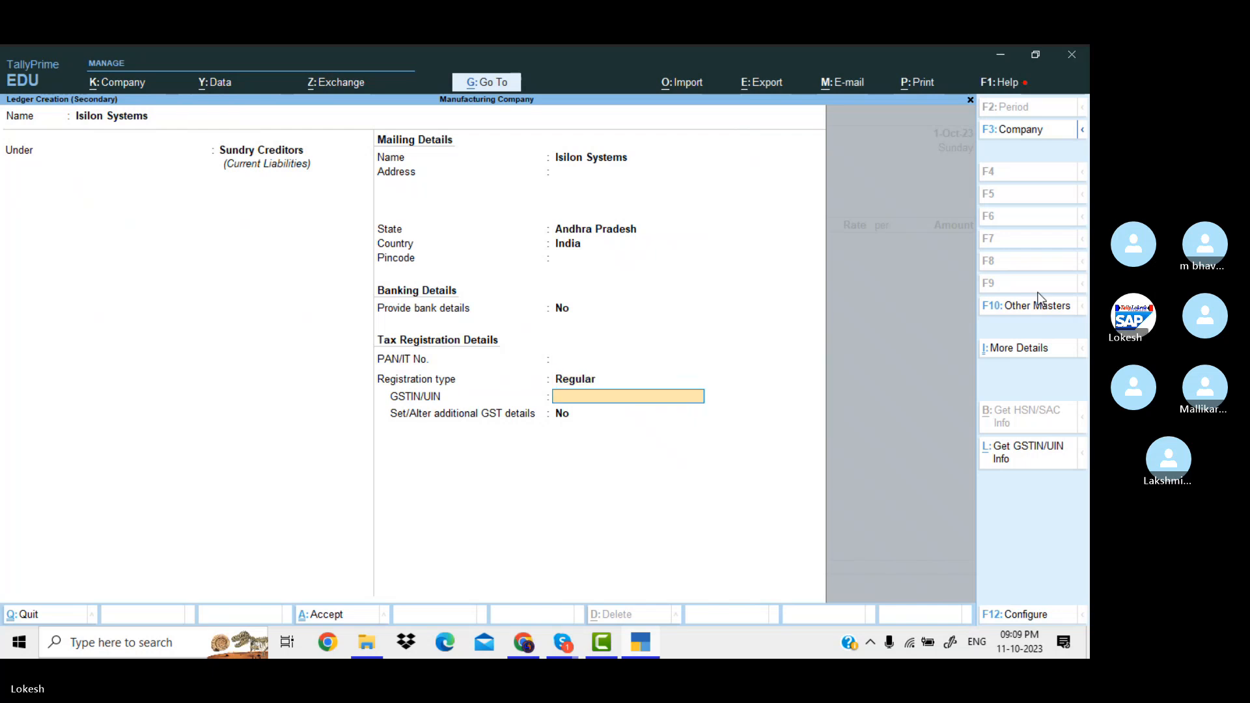
pyautogui.press('Return')
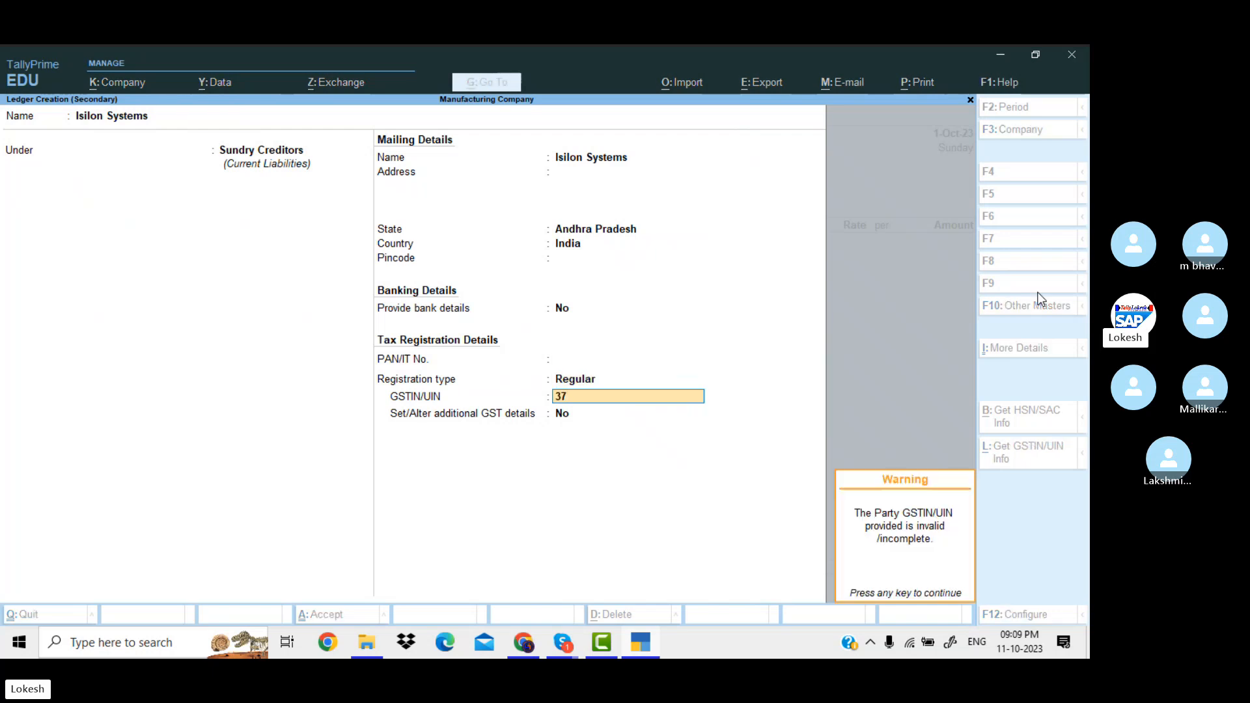
# - Save the Isilon Systems ledger, accept its party details, and use the Purchase ledger in the second purchase voucher
pyautogui.press('Return')
pyautogui.press('Return')
pyautogui.press('Return')
pyautogui.press('Return')
pyautogui.press('Return')
pyautogui.press('Return')
pyautogui.press('Return')
pyautogui.press('Return')
pyautogui.press('Return')
pyautogui.press('Return')
pyautogui.press('Return')
pyautogui.press('Return')
pyautogui.press('Return')
pyautogui.press('Return')
pyautogui.press('Return')
pyautogui.press('Return')
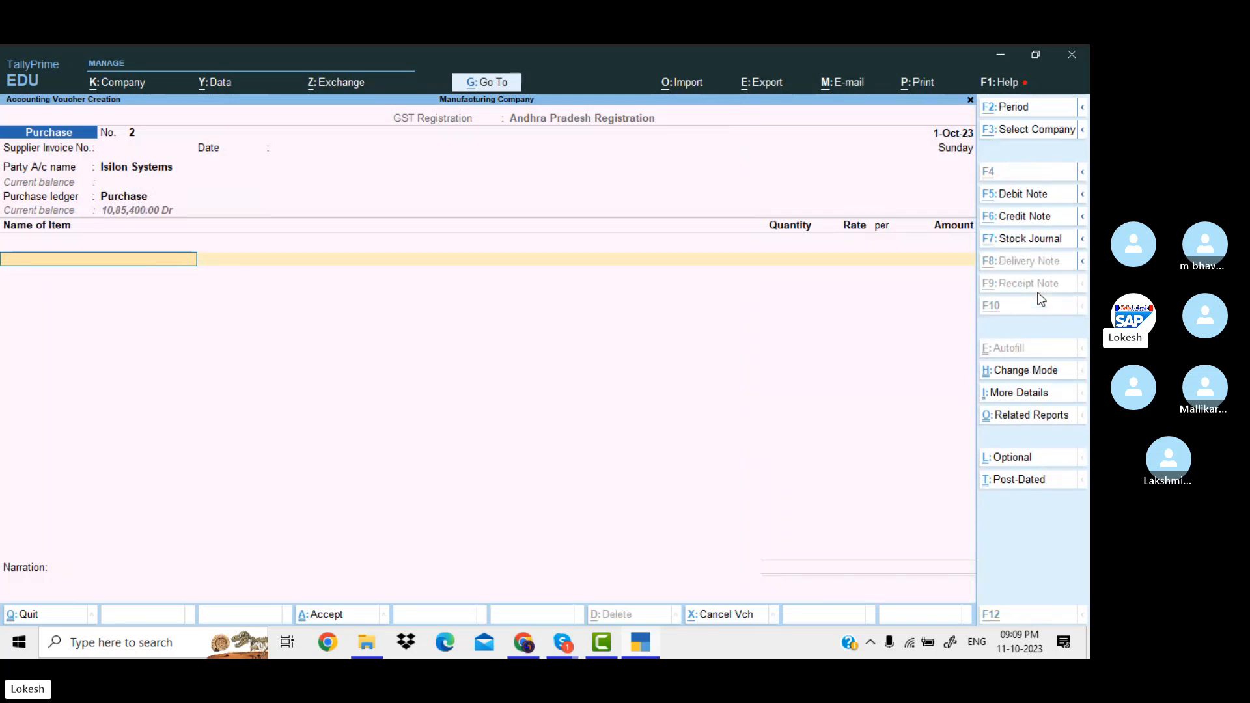
# - Create a stock item named Keyboard under Raw Material with nos as its unit and no alternate unit
pyautogui.hotkey('alt', 'c')
pyautogui.write('Key')
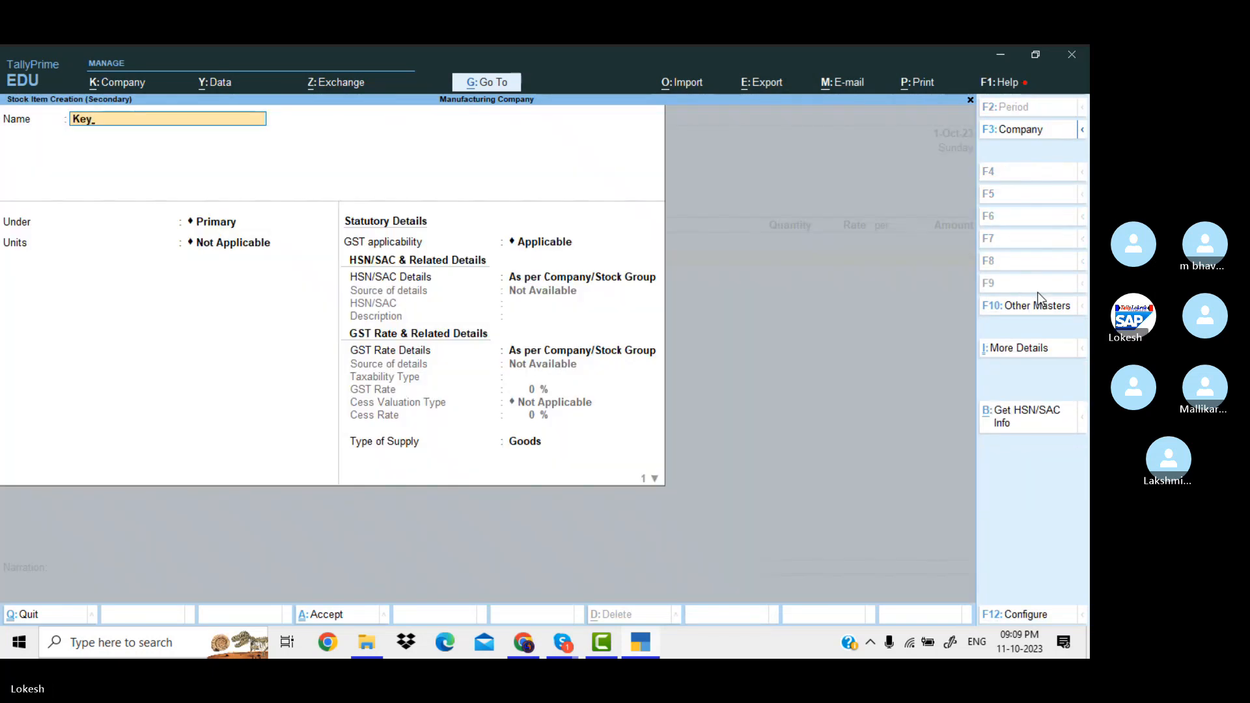
pyautogui.write('board')
pyautogui.press('Return')
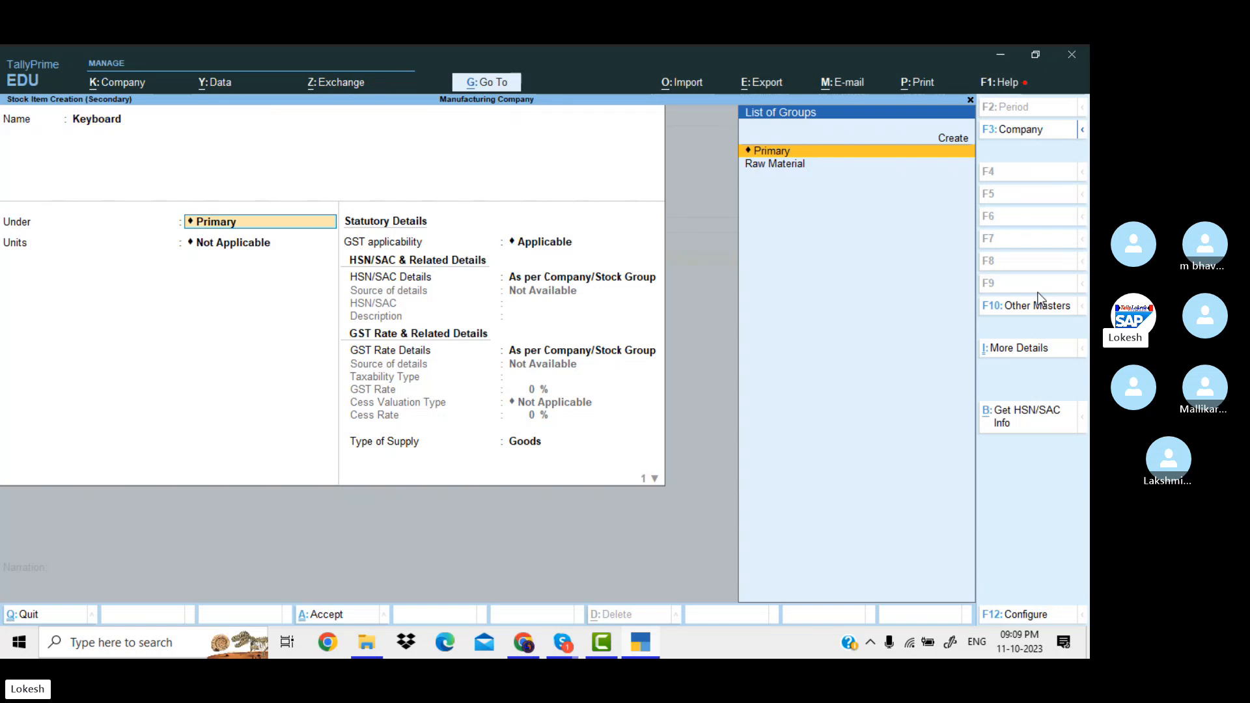
pyautogui.press('Down')
pyautogui.press('Return')
pyautogui.press('Down')
pyautogui.press('Return')
pyautogui.press('Return')
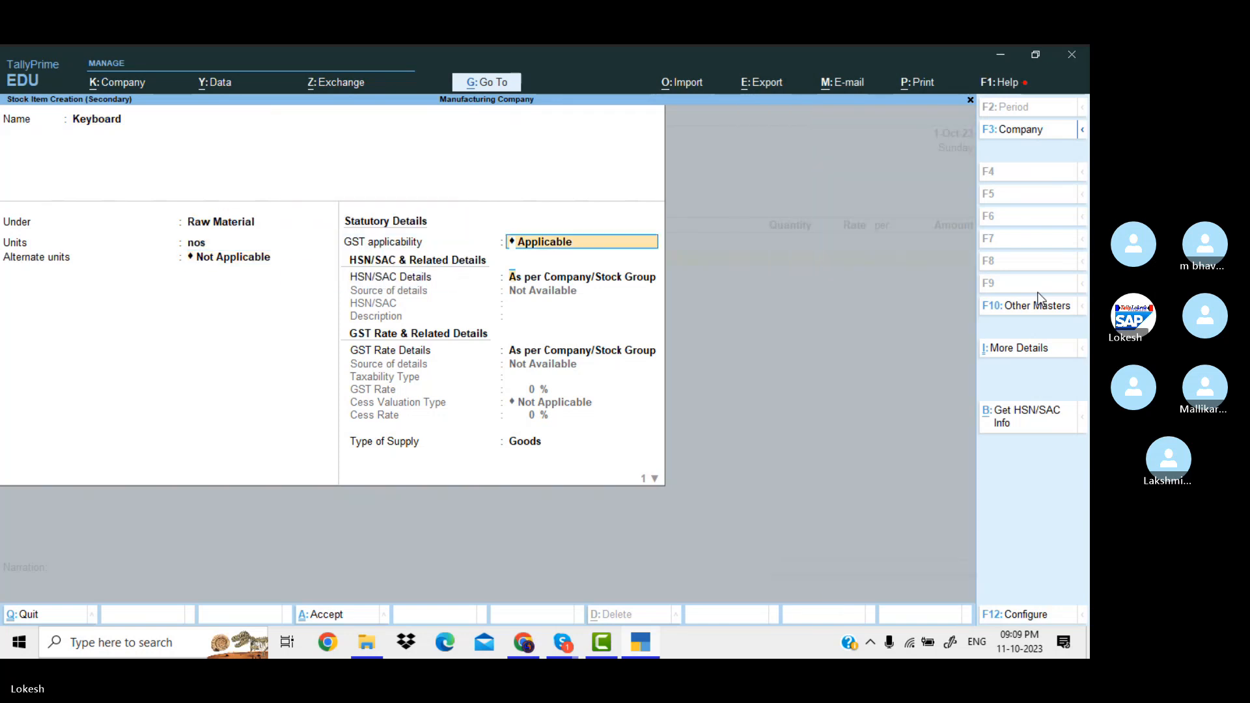
# - Keep GST applicable for Keyboard, specify its HSN/SAC details directly with code 789654, and leave the description blank
pyautogui.press('Return')
pyautogui.press('Down')
pyautogui.press('Return')
pyautogui.write('789654')
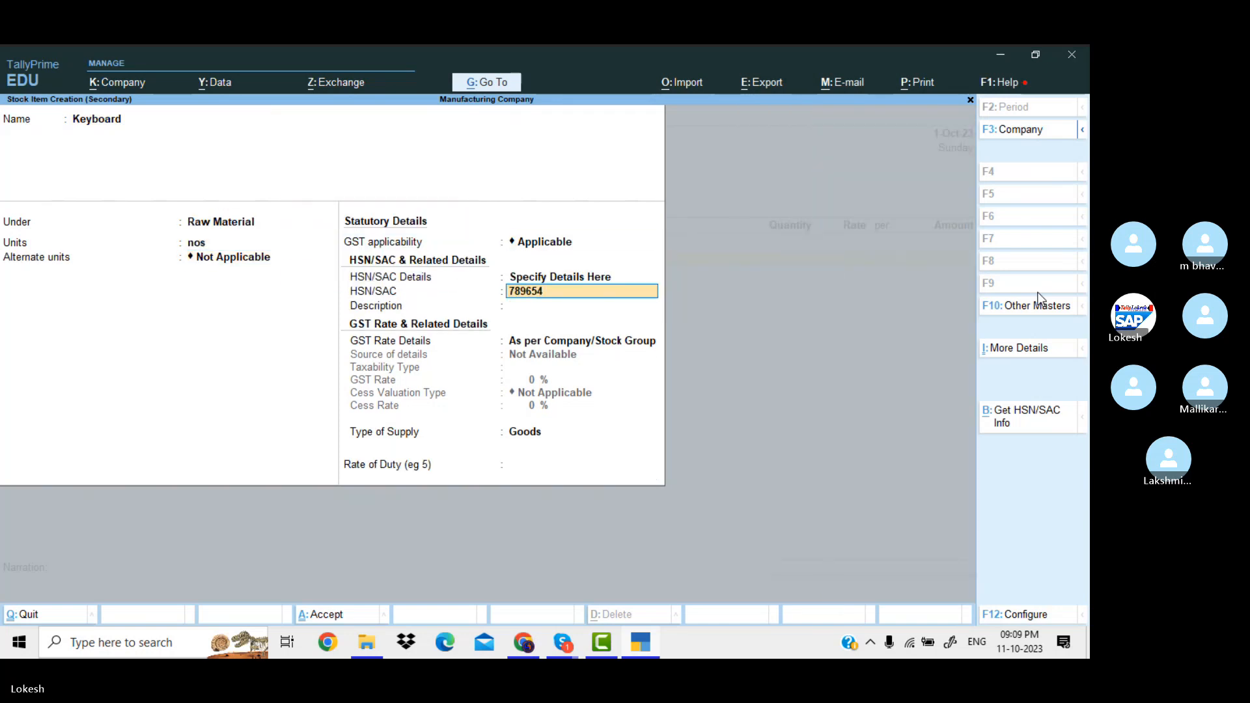
pyautogui.press('Return')
pyautogui.press('Return')
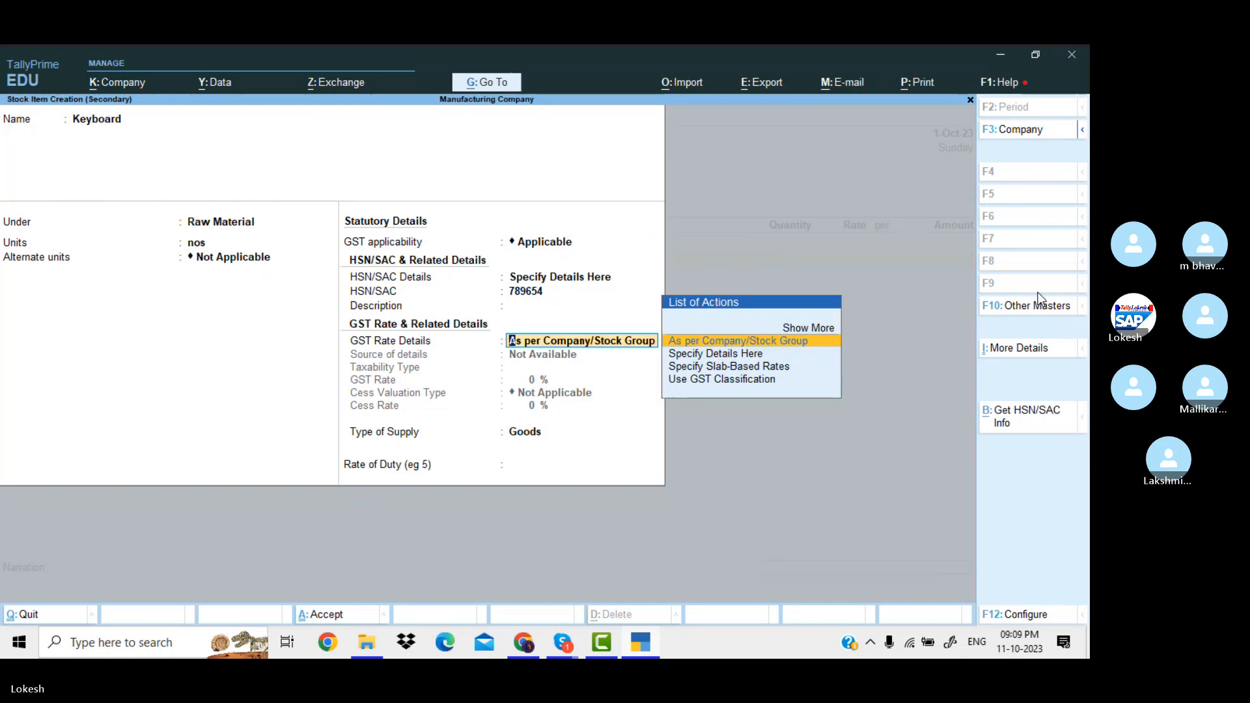
# - Specify Keyboard's GST rate details as Taxable at 18% and save the stock item
pyautogui.press('Down')
pyautogui.press('Return')
pyautogui.press('Return')
pyautogui.write('18')
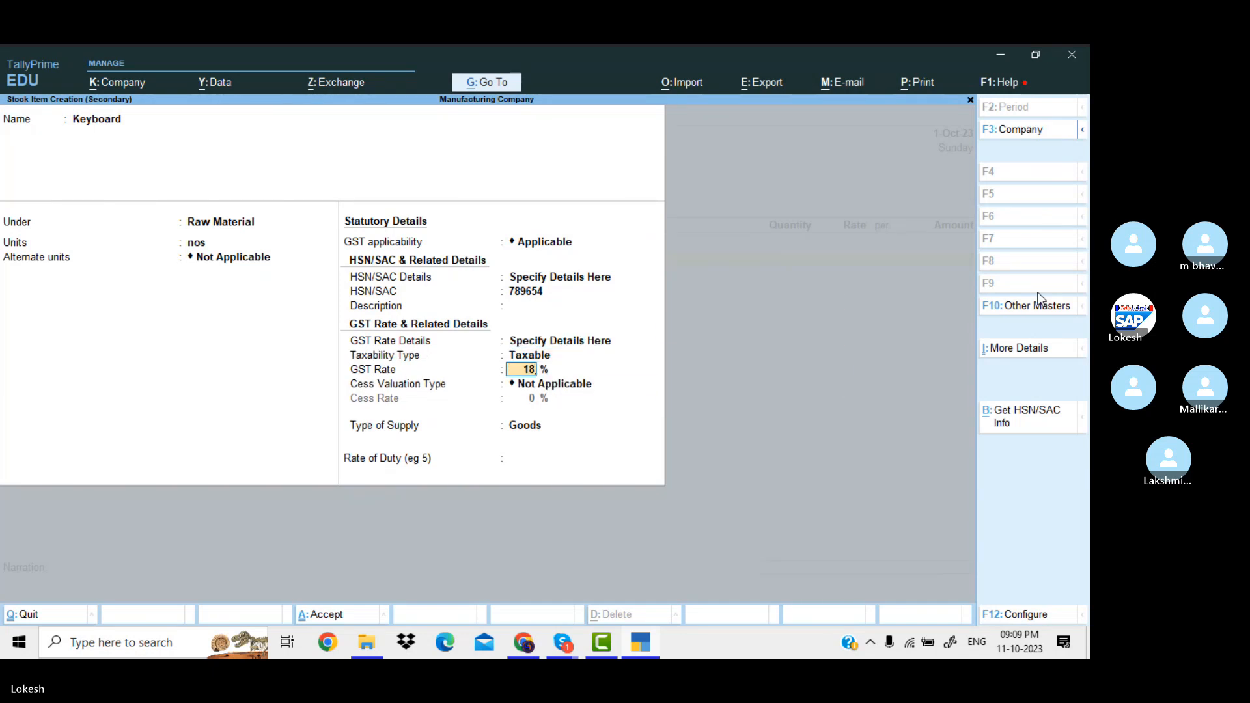
pyautogui.press('Return')
pyautogui.press('Return')
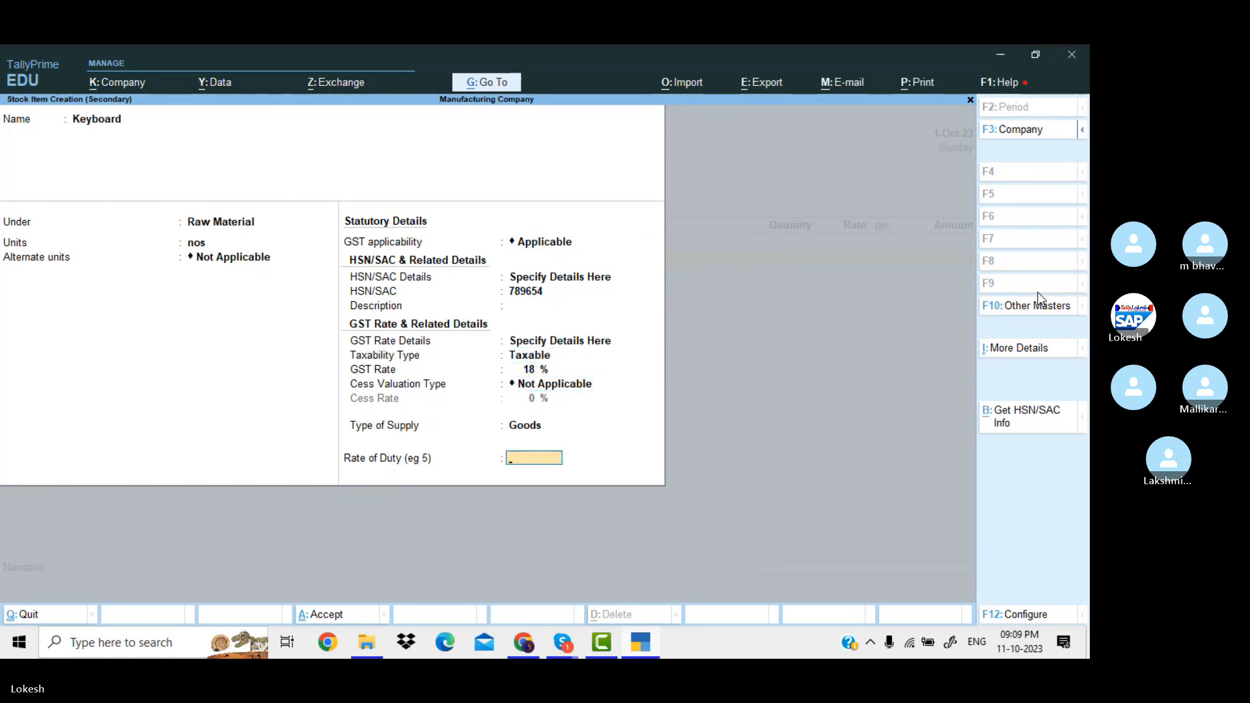
pyautogui.press('Return')
pyautogui.press('Return')
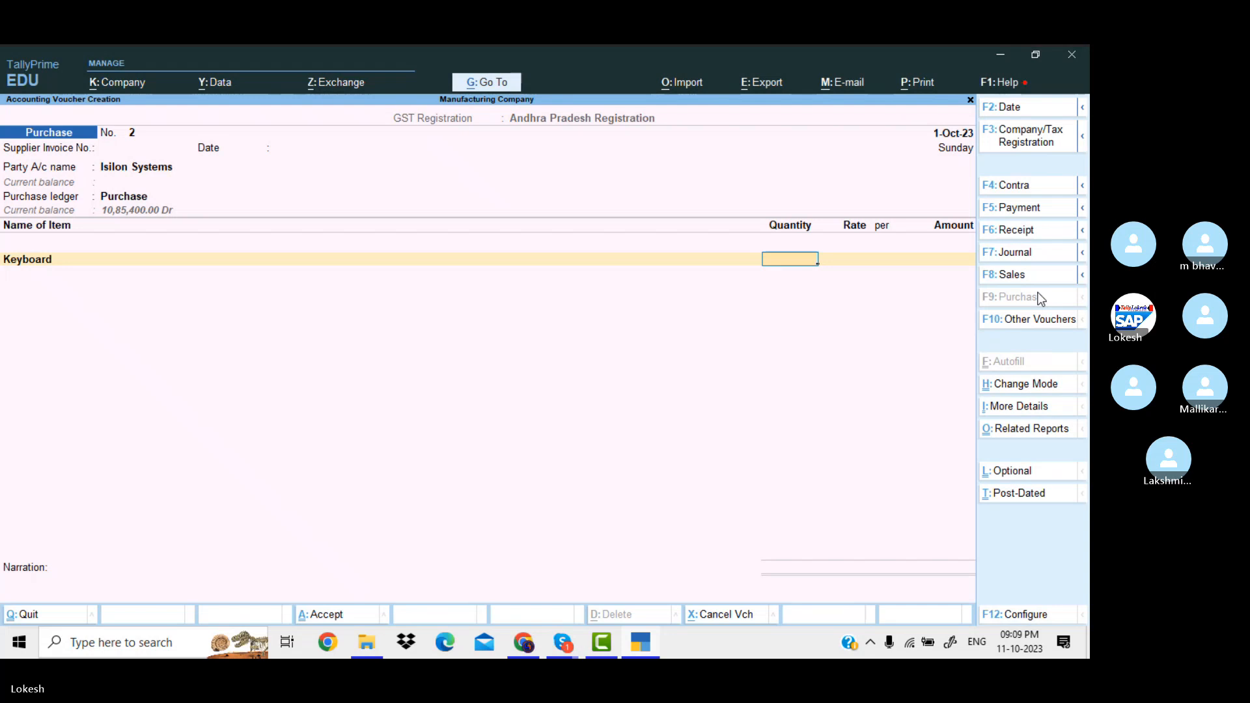
# - Enter 110 nos of Keyboard at a rate of 200 in the purchase voucher
pyautogui.write('110')
pyautogui.press('Return')
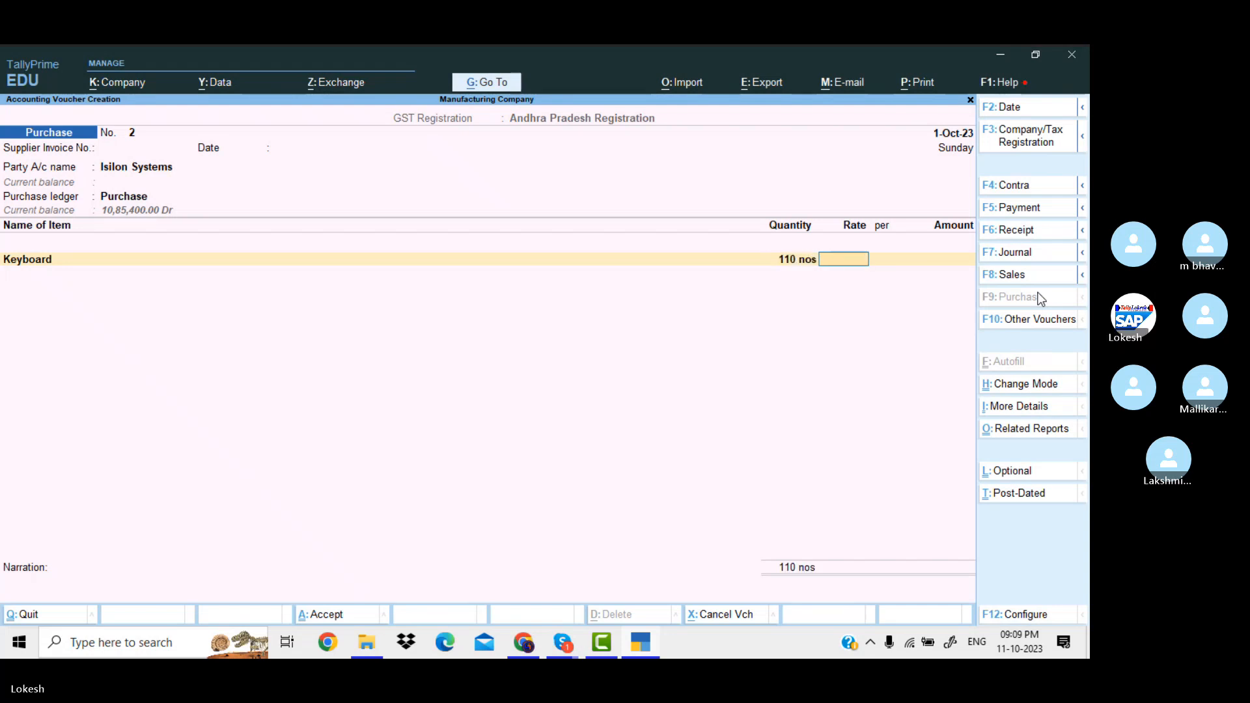
pyautogui.write('200')
pyautogui.press('Return')
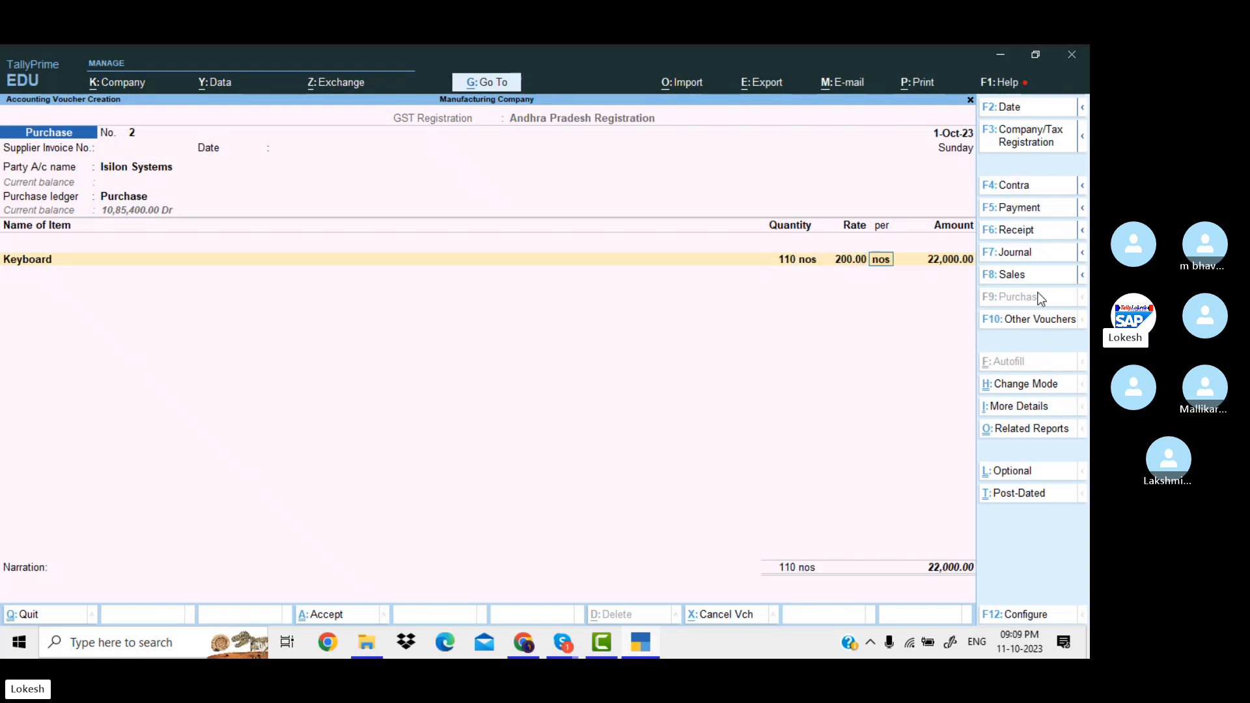
pyautogui.press('Return')
pyautogui.press('Return')
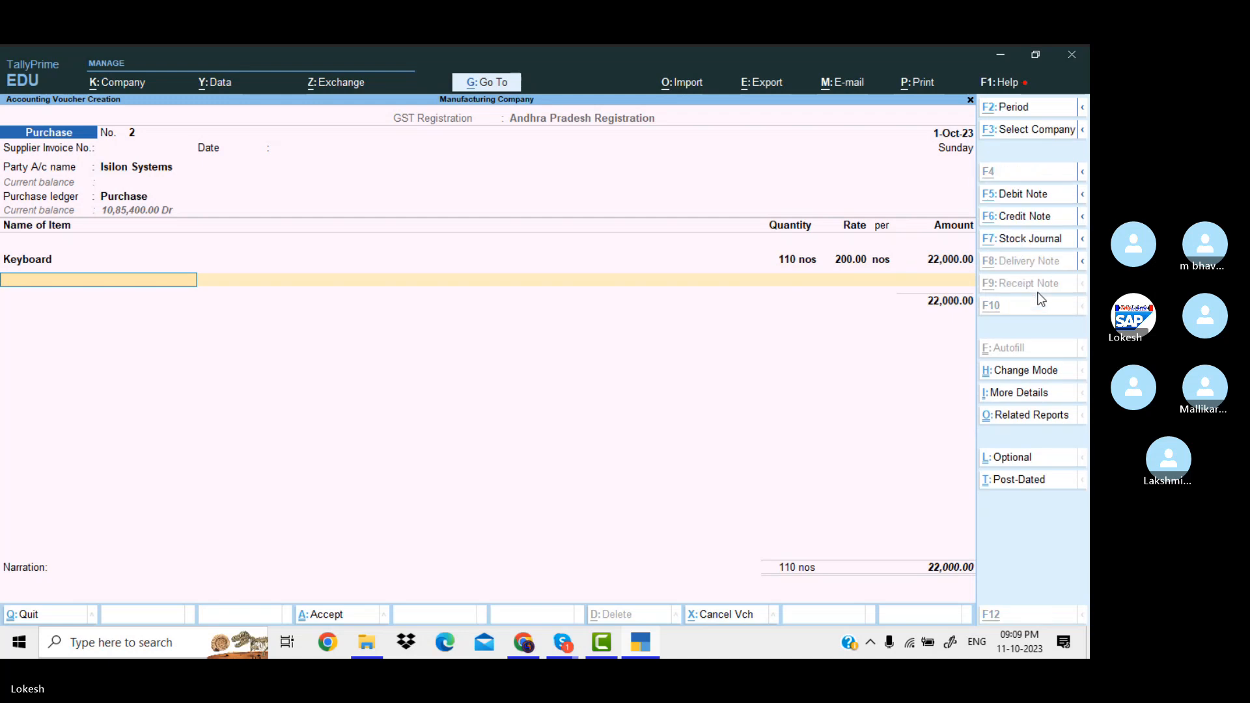
# - Create a stock item named Mouse under Raw Material with nos as its unit and no alternate unit
pyautogui.hotkey('alt', 'c')
pyautogui.write('Mouse')
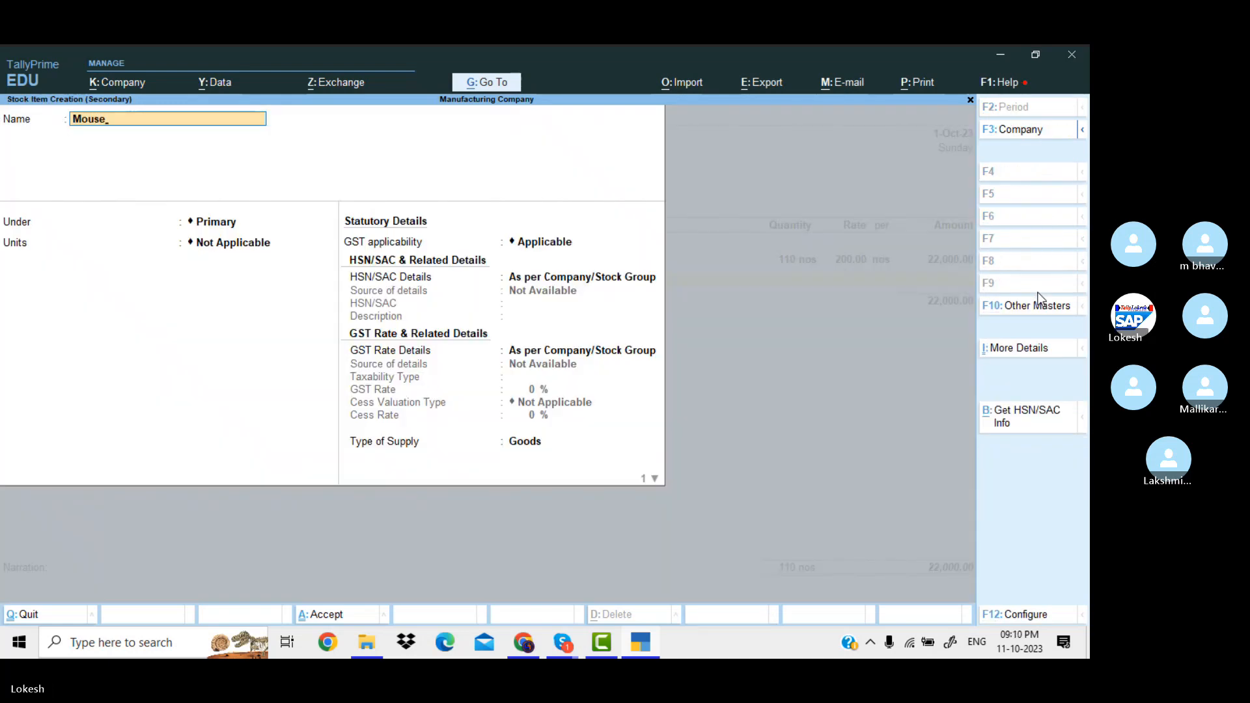
pyautogui.press('Return')
pyautogui.press('Return')
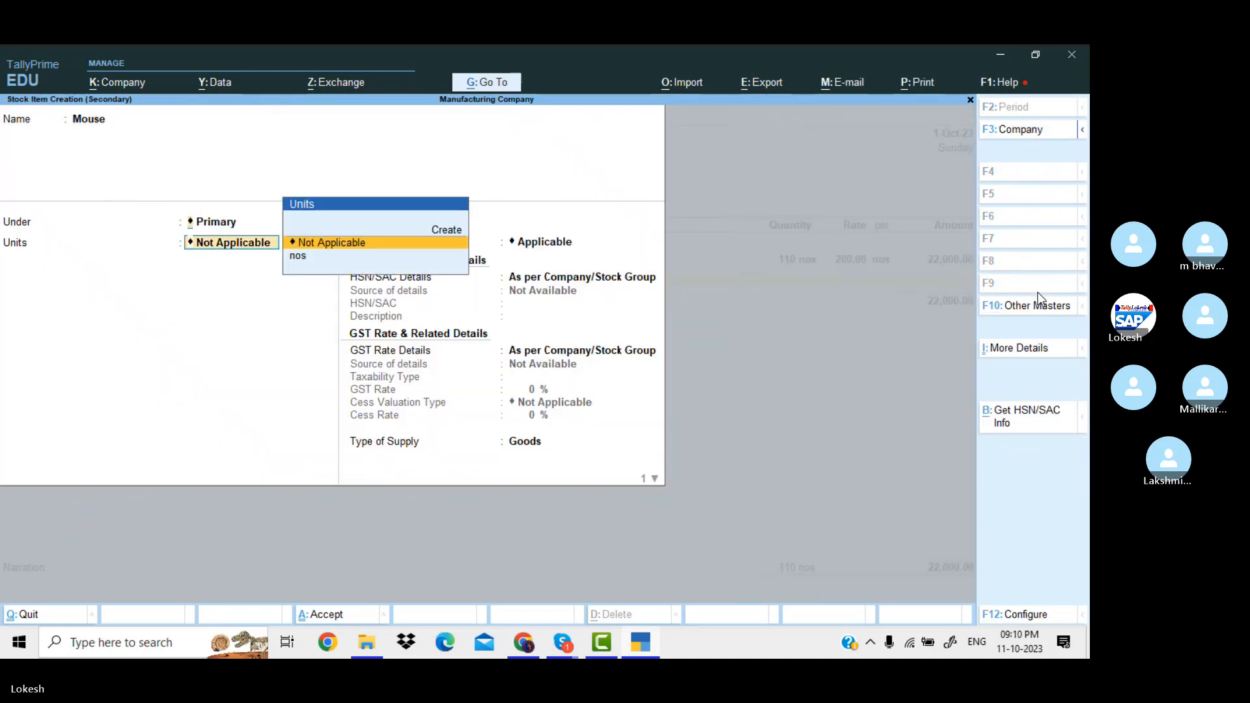
pyautogui.press('BackSpace')
pyautogui.press('Down')
pyautogui.press('Return')
pyautogui.press('Down')
pyautogui.press('Return')
pyautogui.press('Return')
# - Keep GST applicable for Mouse and specify its HSN/SAC details directly with code 54781
pyautogui.press('Return')
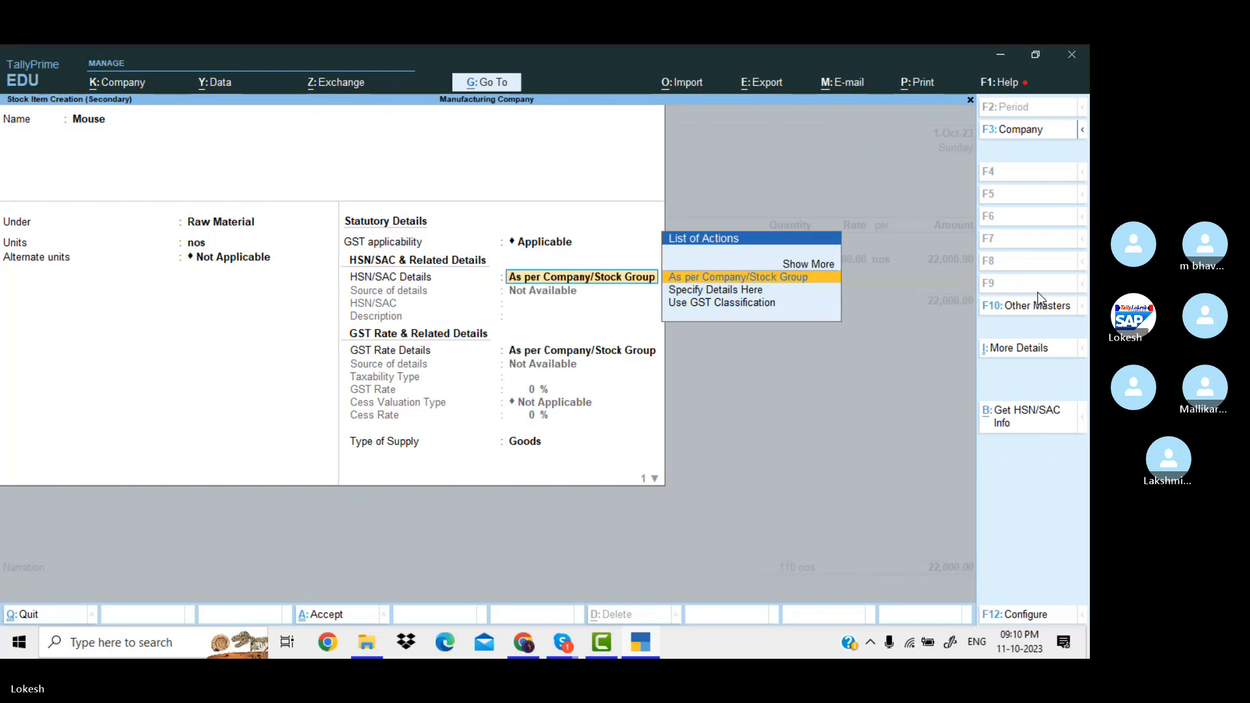
pyautogui.press('Down')
pyautogui.press('Return')
pyautogui.write('5')
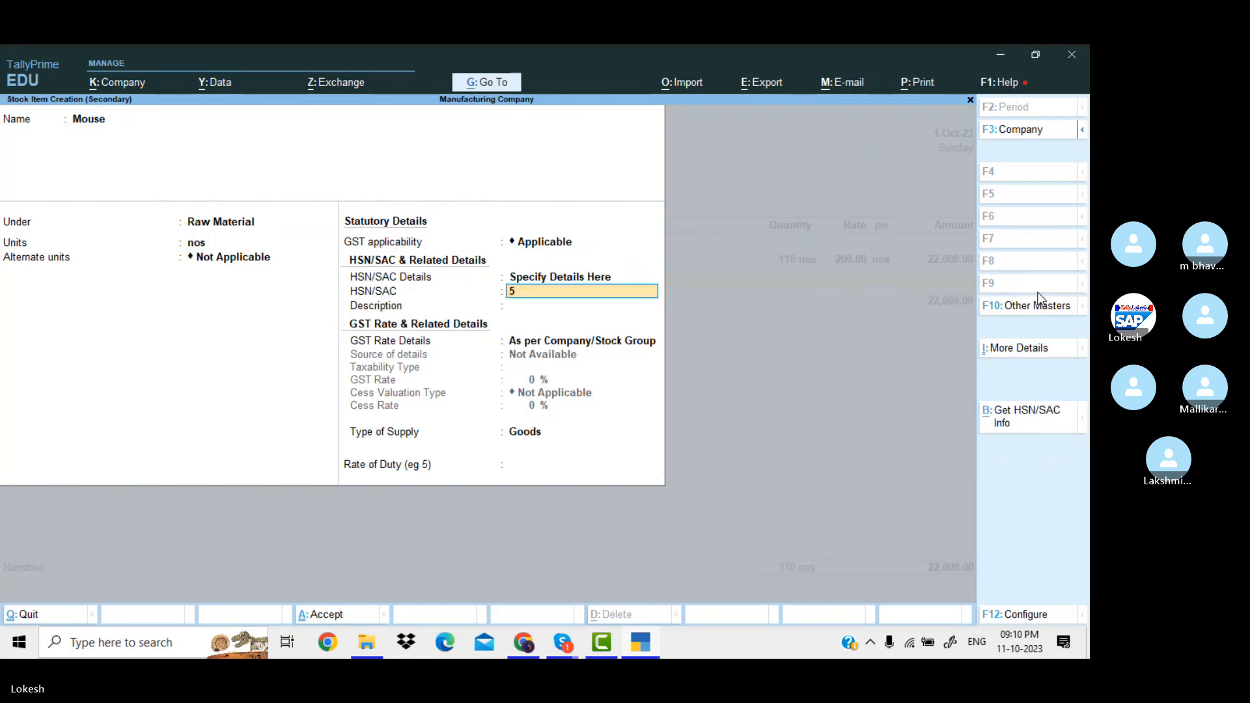
pyautogui.write('4781')
pyautogui.press('Return')
pyautogui.press('Return')
# - Specify Mouse's GST rate details as Taxable at 18% and save the stock item
pyautogui.press('Down')
pyautogui.press('Return')
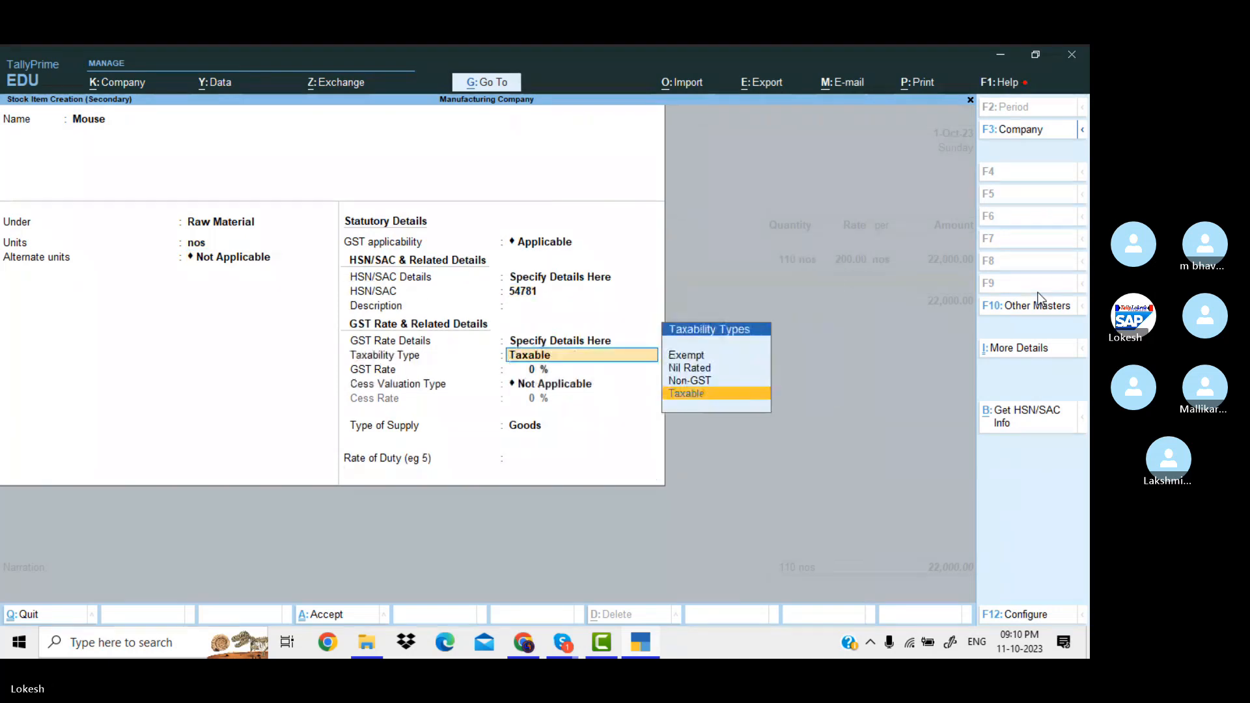
pyautogui.press('Return')
pyautogui.write('1')
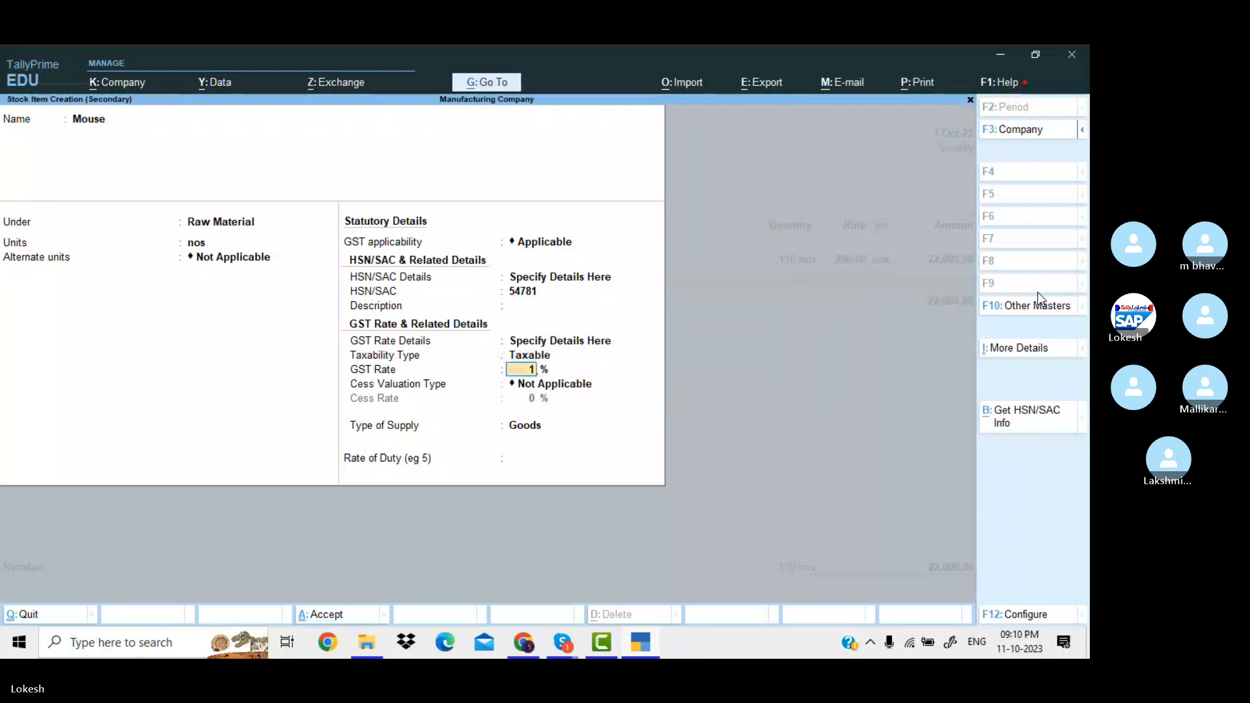
pyautogui.write('8')
pyautogui.press('Return')
pyautogui.press('Return')
pyautogui.press('Return')
pyautogui.press('Return')
pyautogui.press('Return')
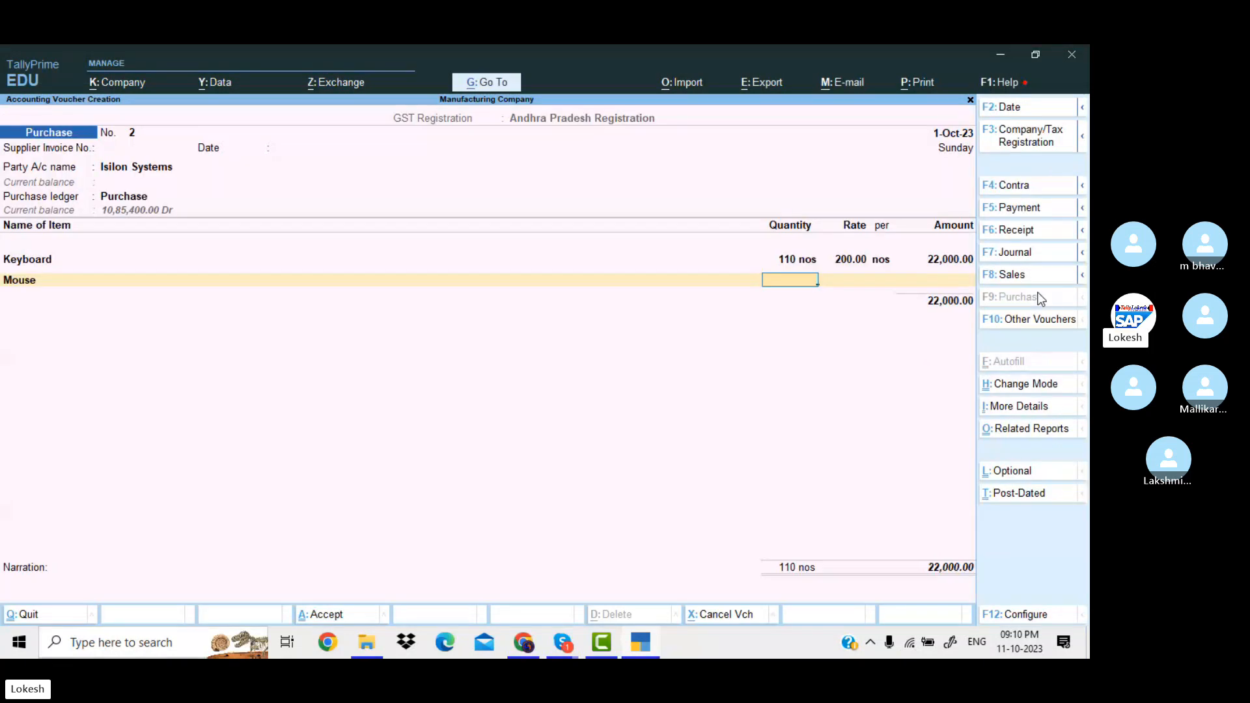
# - Enter 100 nos of Mouse at a rate of 150 in the purchase voucher
pyautogui.write('100')
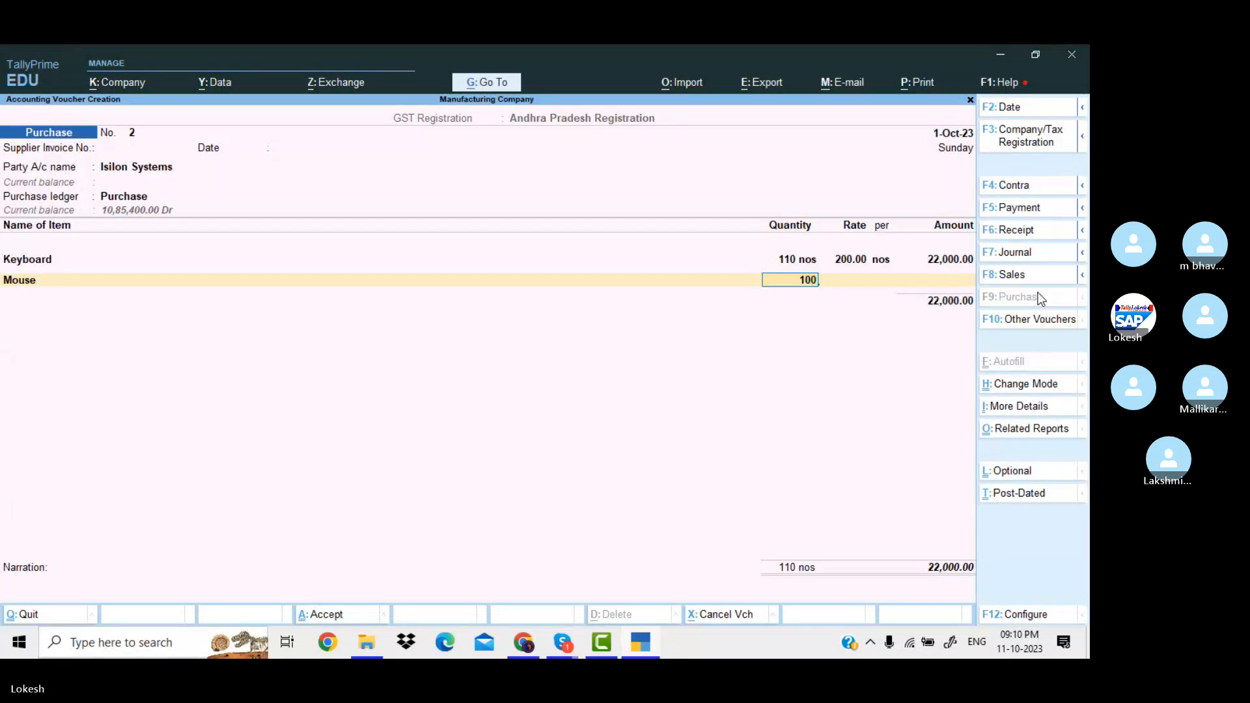
pyautogui.press('Return')
pyautogui.press('Return')
pyautogui.press('Return')
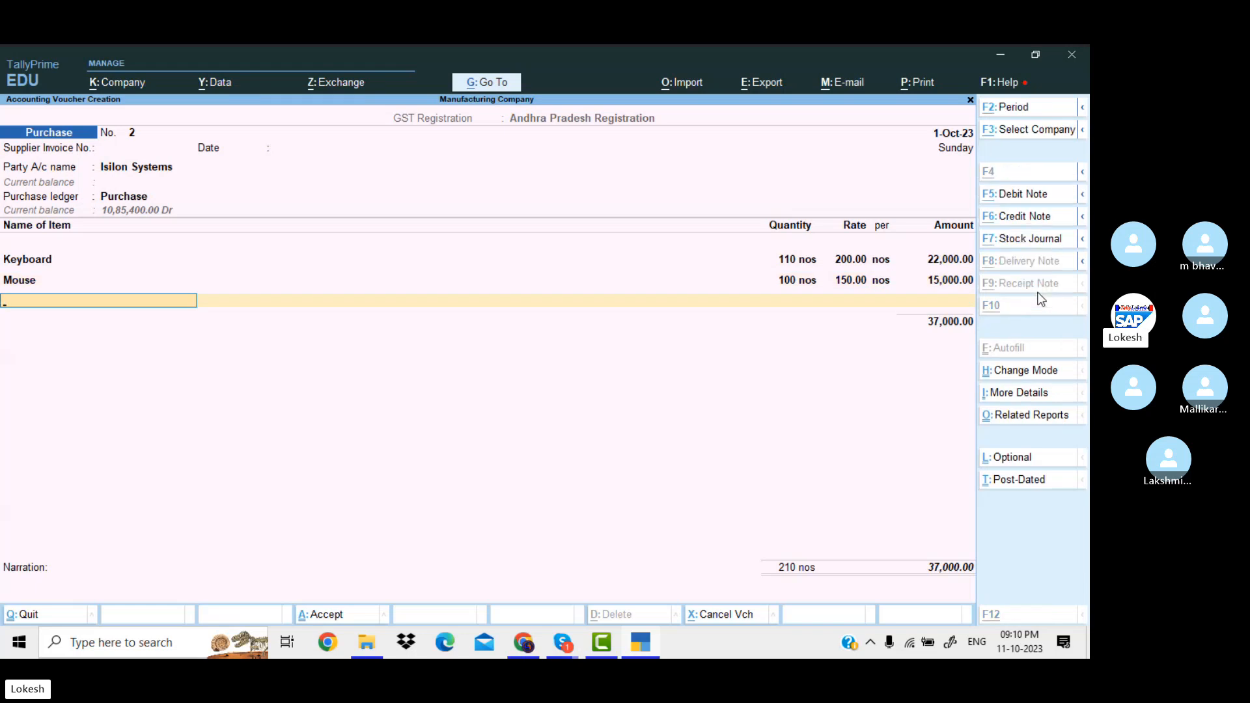
# - Create a stock item named Motherboard under Raw Material with nos as its unit, keeping GST applicable
pyautogui.hotkey('alt', 'c')
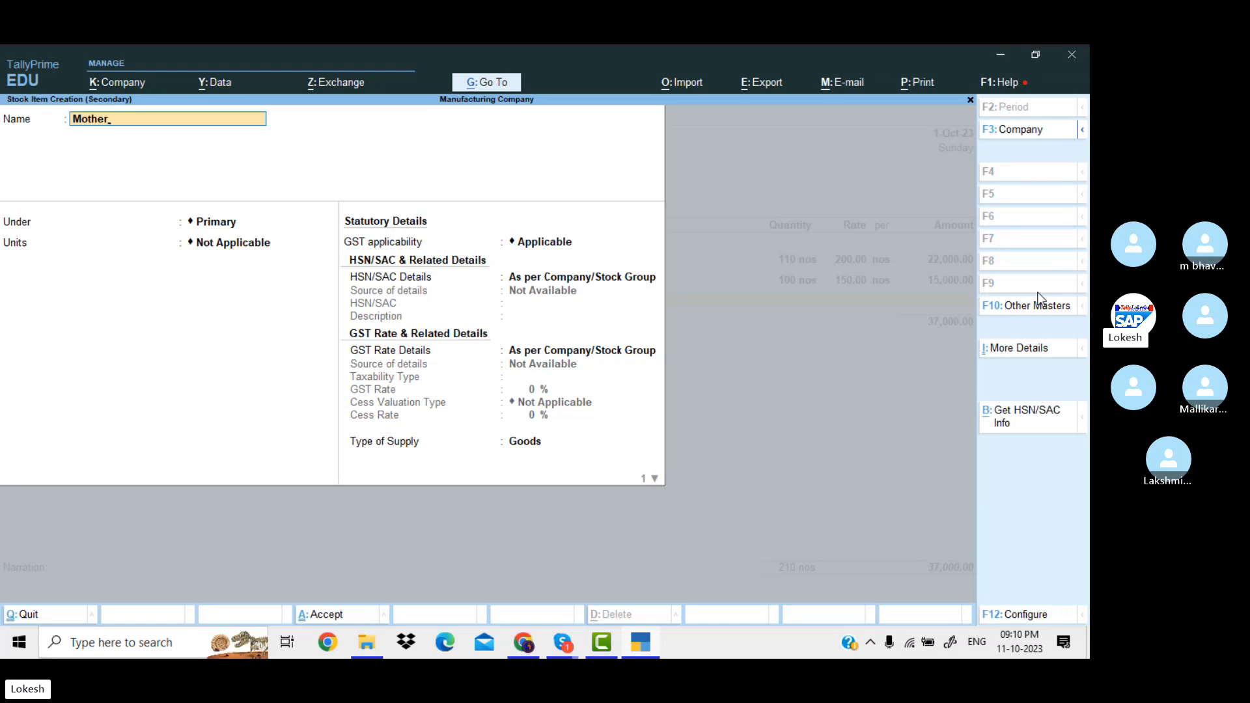
pyautogui.write('Motherboard')
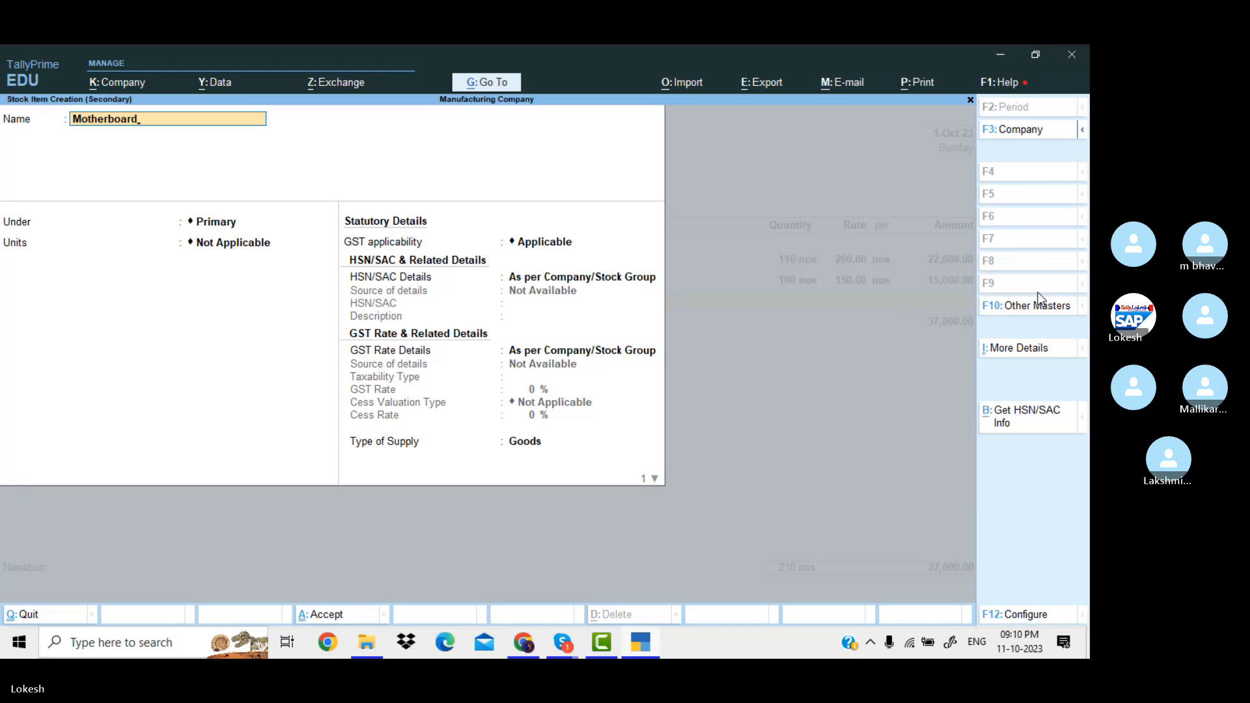
pyautogui.press('Return')
pyautogui.press('Down')
pyautogui.press('Return')
pyautogui.press('Down')
pyautogui.press('Return')
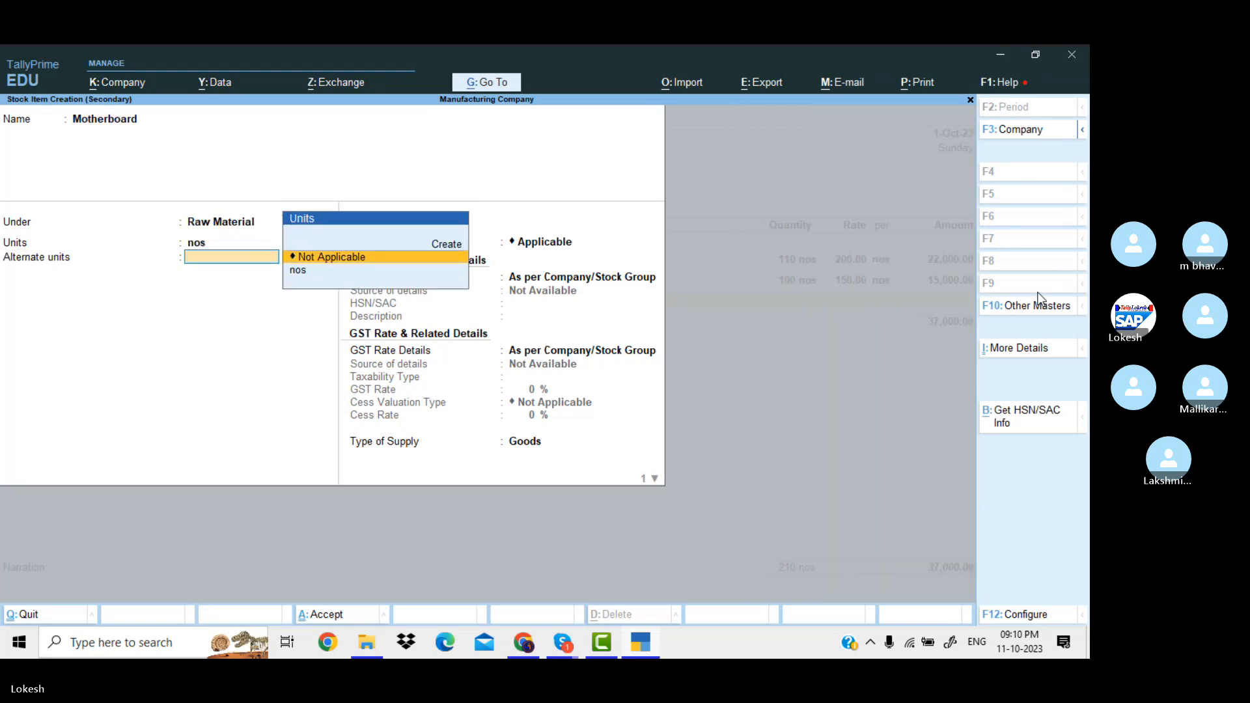
pyautogui.press('Return')
pyautogui.press('Return')
pyautogui.press('Down')
pyautogui.press('Down')
pyautogui.press('Return')
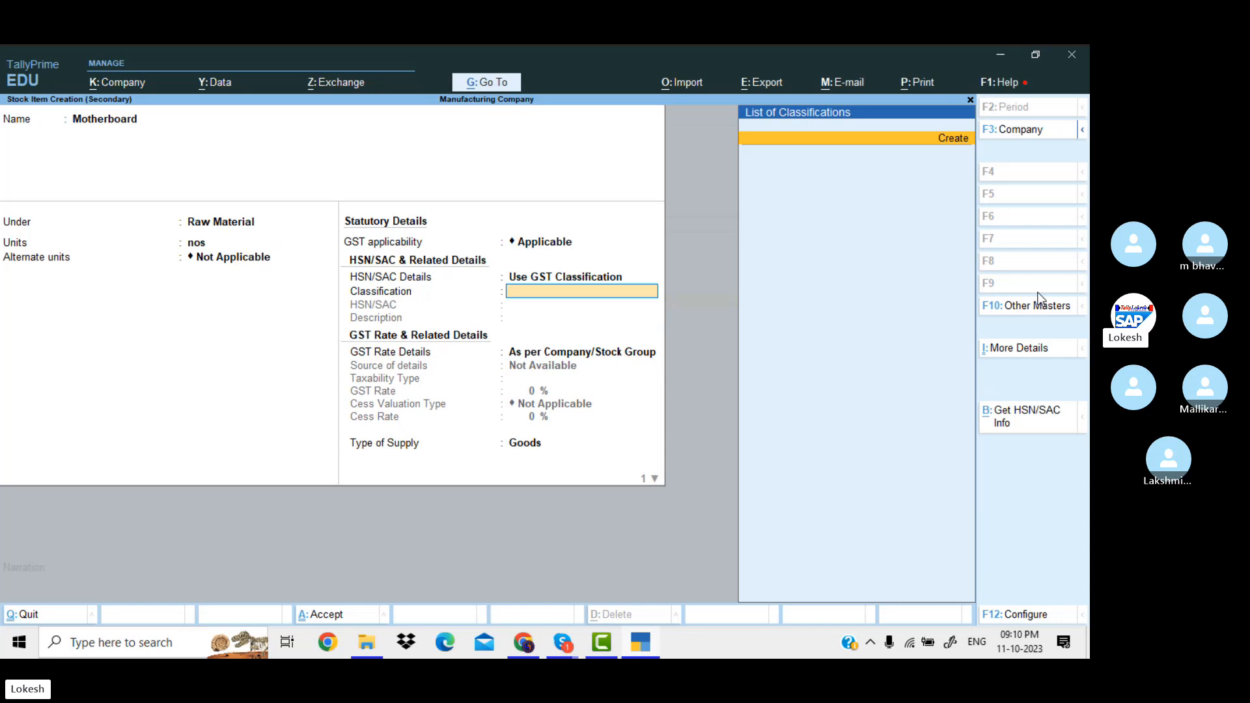
pyautogui.press('BackSpace')
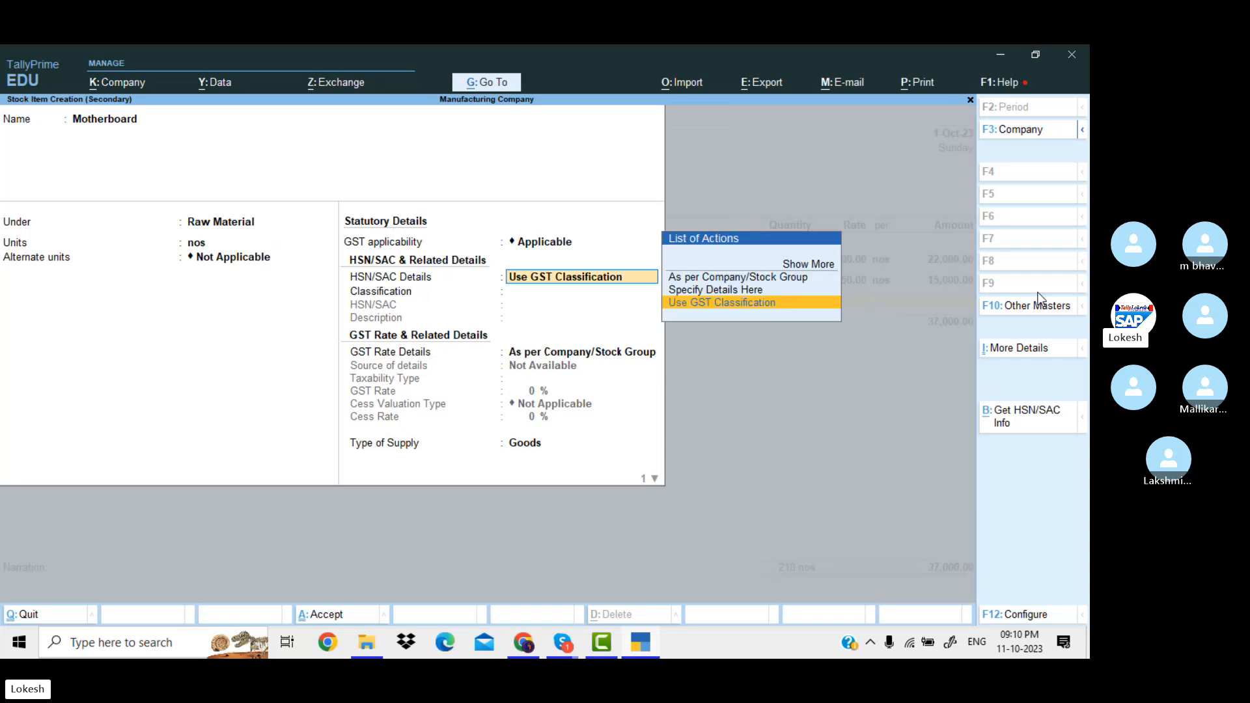
# - Specify Motherboard's HSN/SAC details directly with code 569823
pyautogui.press('Up')
pyautogui.press('Return')
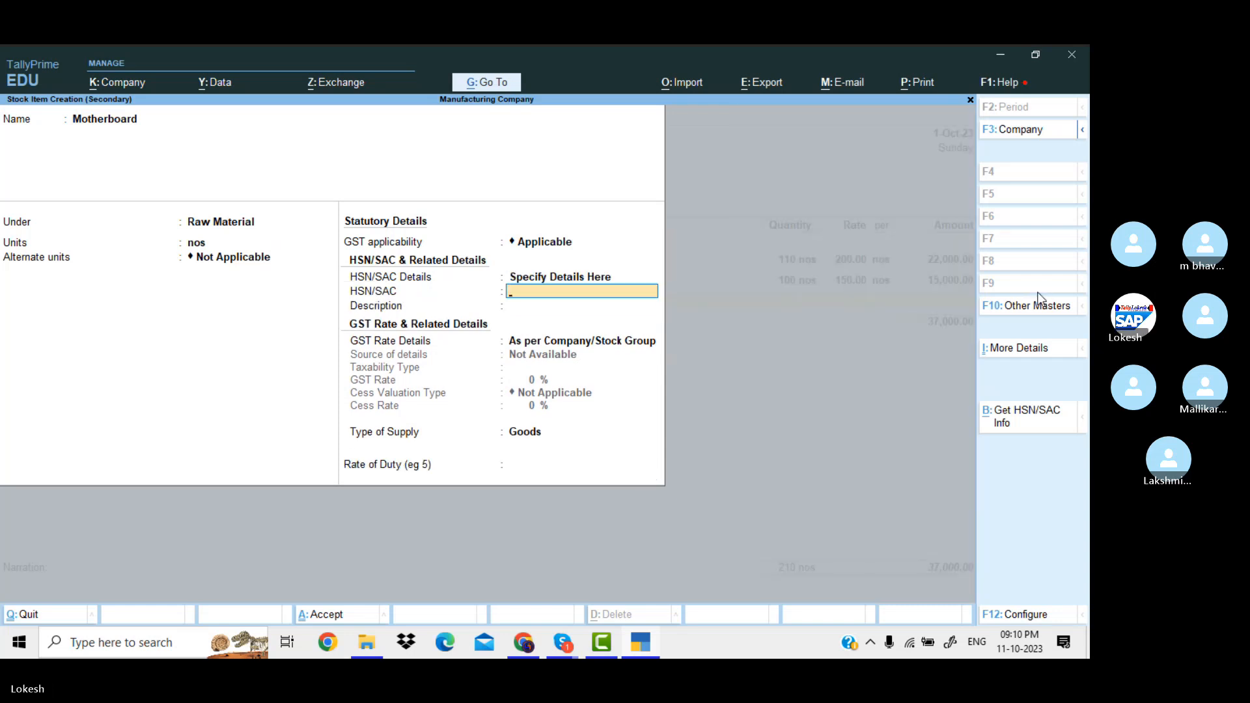
pyautogui.write('569823')
pyautogui.press('Return')
# - Specify Motherboard's GST rate details as Taxable at 18% and save the stock item
pyautogui.press('Down')
pyautogui.press('Return')
pyautogui.press('Return')
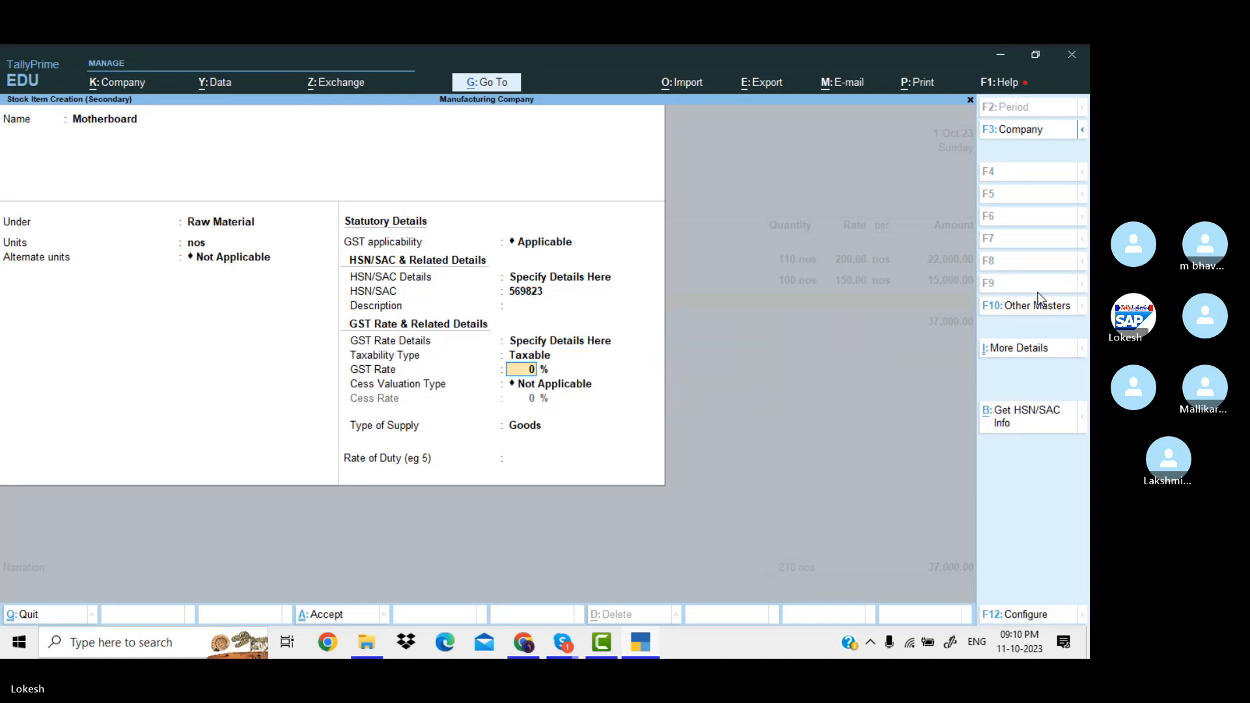
pyautogui.write('1')
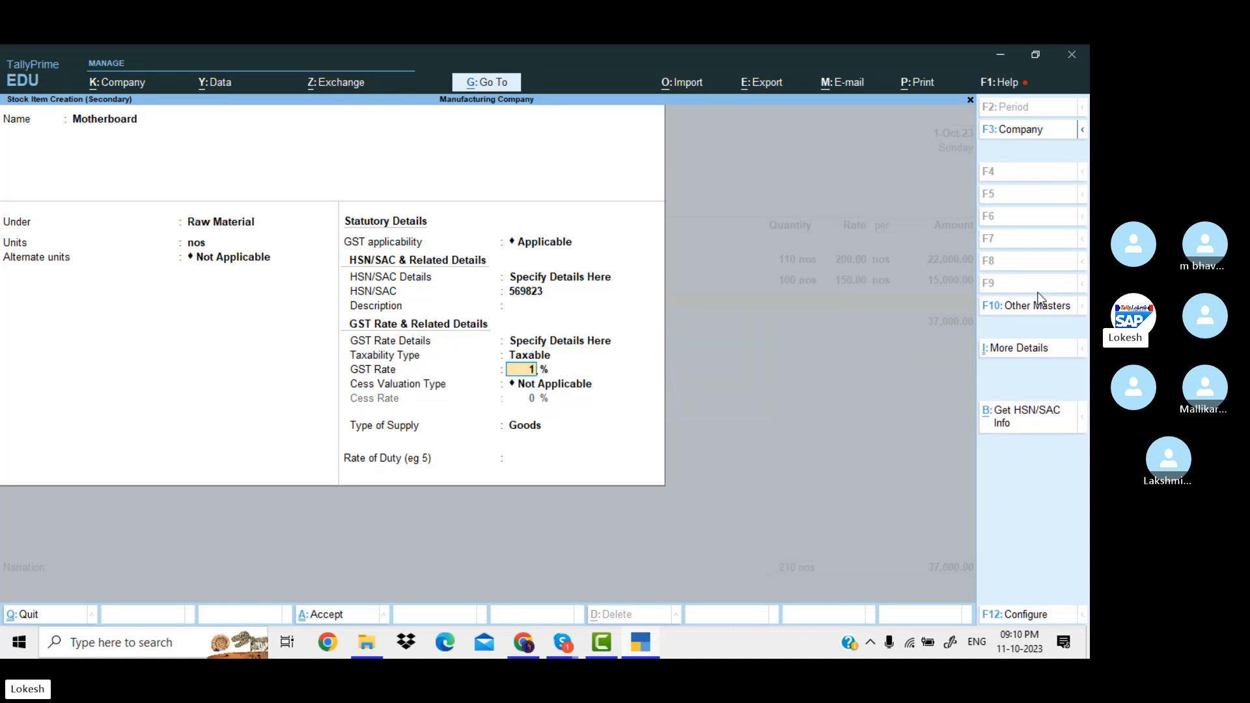
pyautogui.write('8')
pyautogui.press('Return')
pyautogui.press('Return')
pyautogui.press('Return')
pyautogui.press('Return')
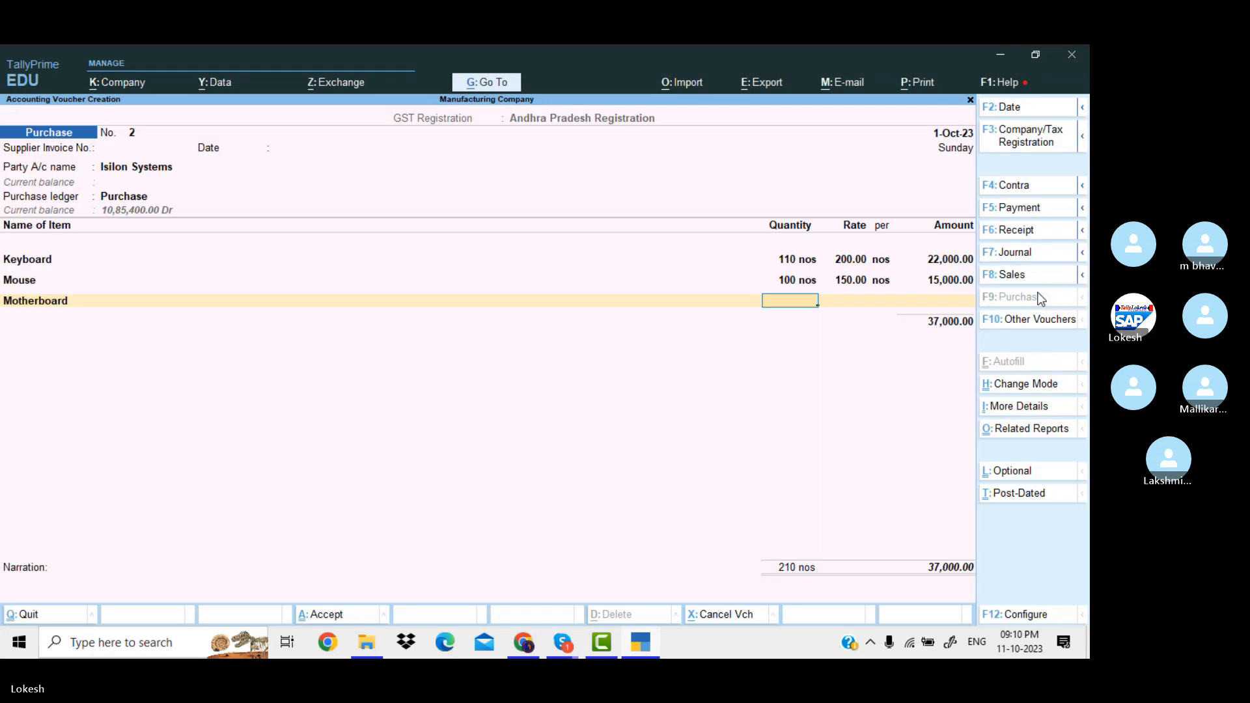
# - Enter 100 nos of Motherboard at a rate of 3,200 in the purchase voucher
pyautogui.write('100')
pyautogui.press('Return')
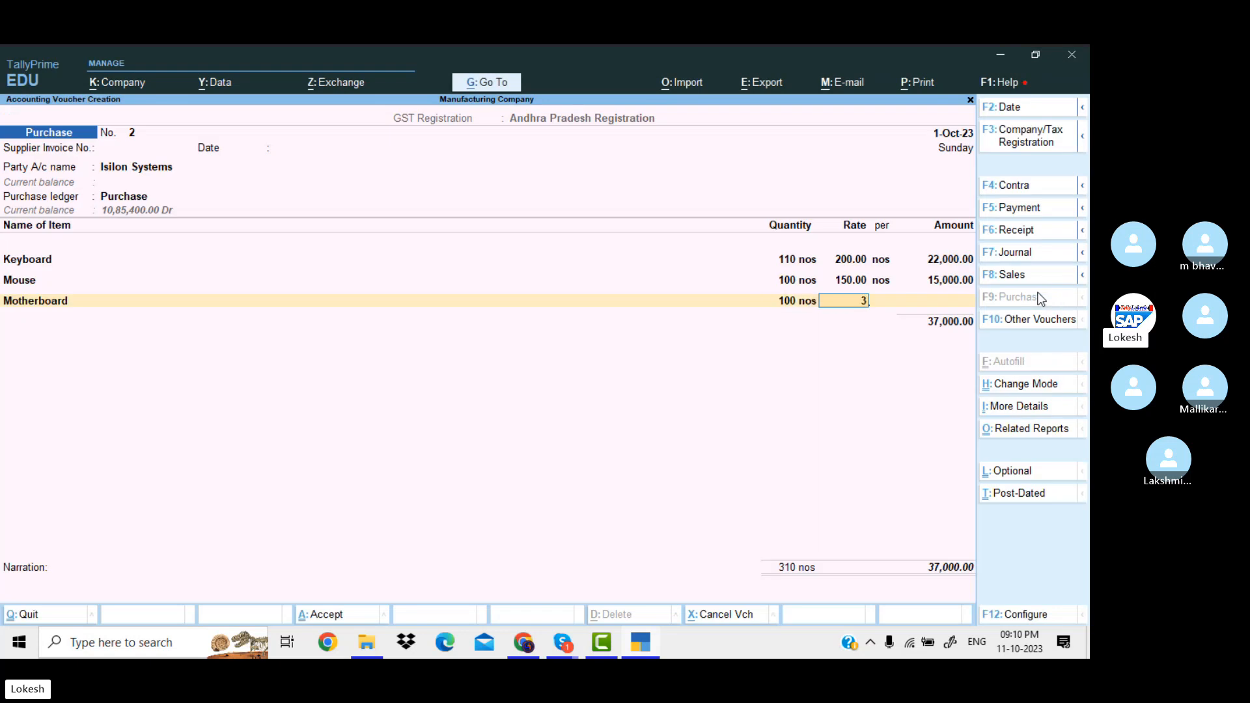
pyautogui.write('32000')
pyautogui.press('Return')
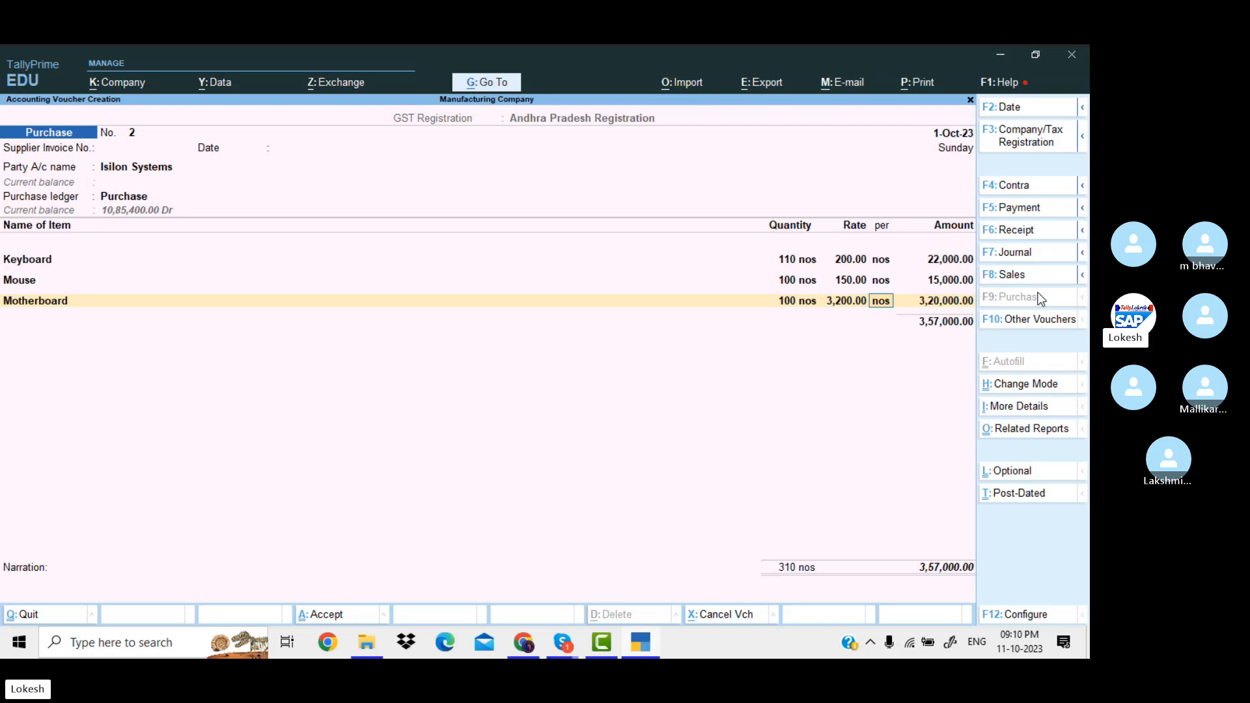
pyautogui.press('Return')
pyautogui.press('Return')
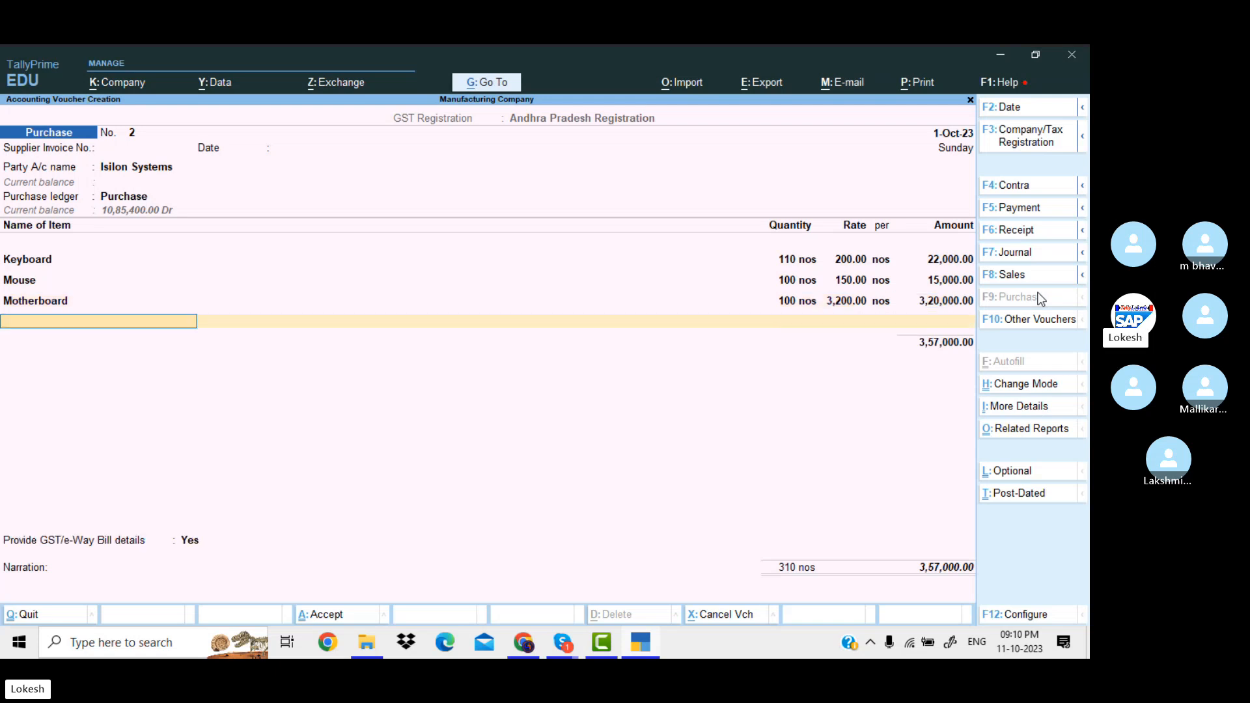
# - End the item list and add the Carriage Inwards ledger with an amount of 350
pyautogui.press('Return')
pyautogui.write('Ca')
pyautogui.press('Return')
pyautogui.press('Return')
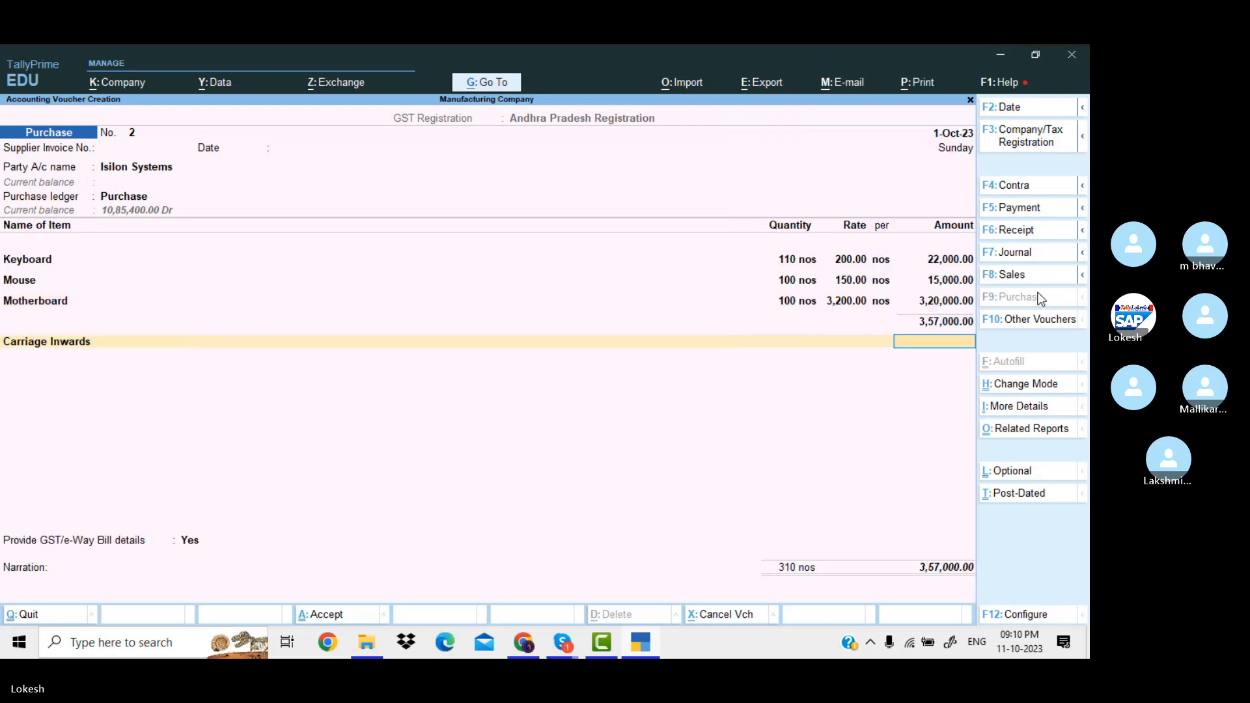
pyautogui.write('350')
pyautogui.press('Return')
pyautogui.press('Return')
pyautogui.press('BackSpace')
pyautogui.press('Return')
# - Add the CGST and SGST ledgers to the purchase voucher, accepting their calculated amounts, and end the ledger list
pyautogui.write('Cg')
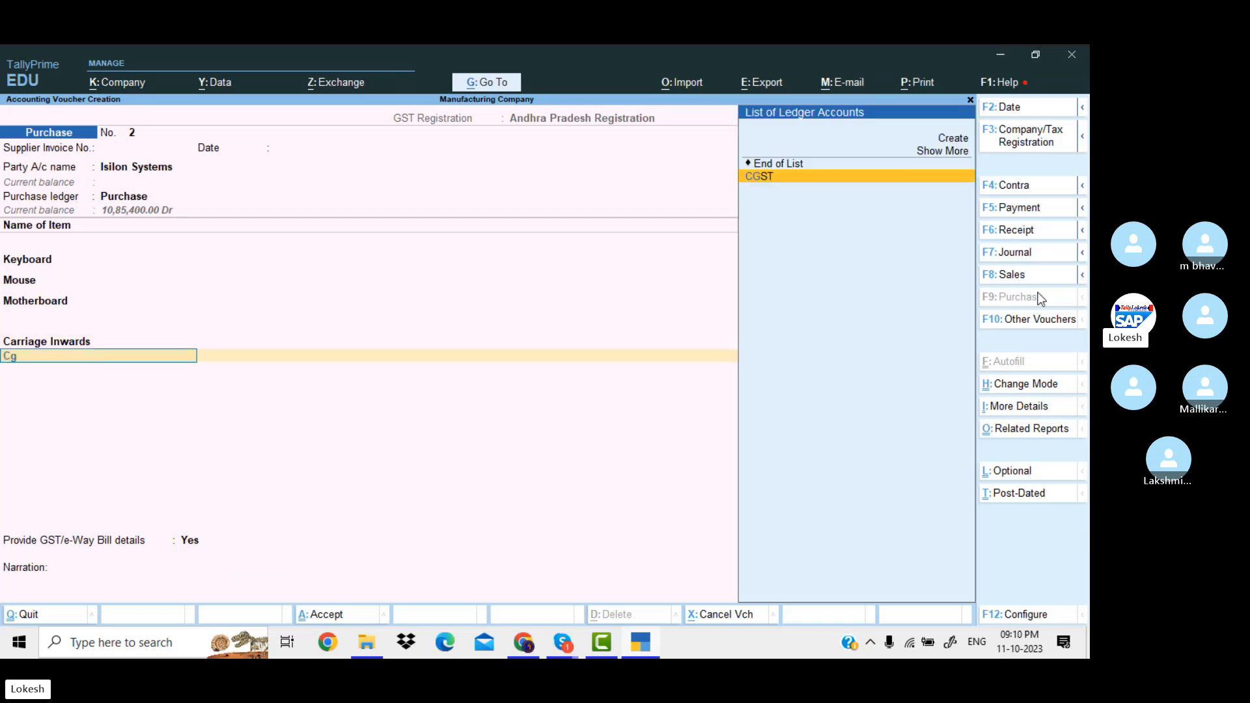
pyautogui.press('Return')
pyautogui.press('Return')
pyautogui.write('sg')
pyautogui.press('Return')
pyautogui.press('Return')
pyautogui.press('Return')
# - Set the GST/e-Way Bill details option to No and save the Isilon Systems purchase voucher
pyautogui.press('Up')
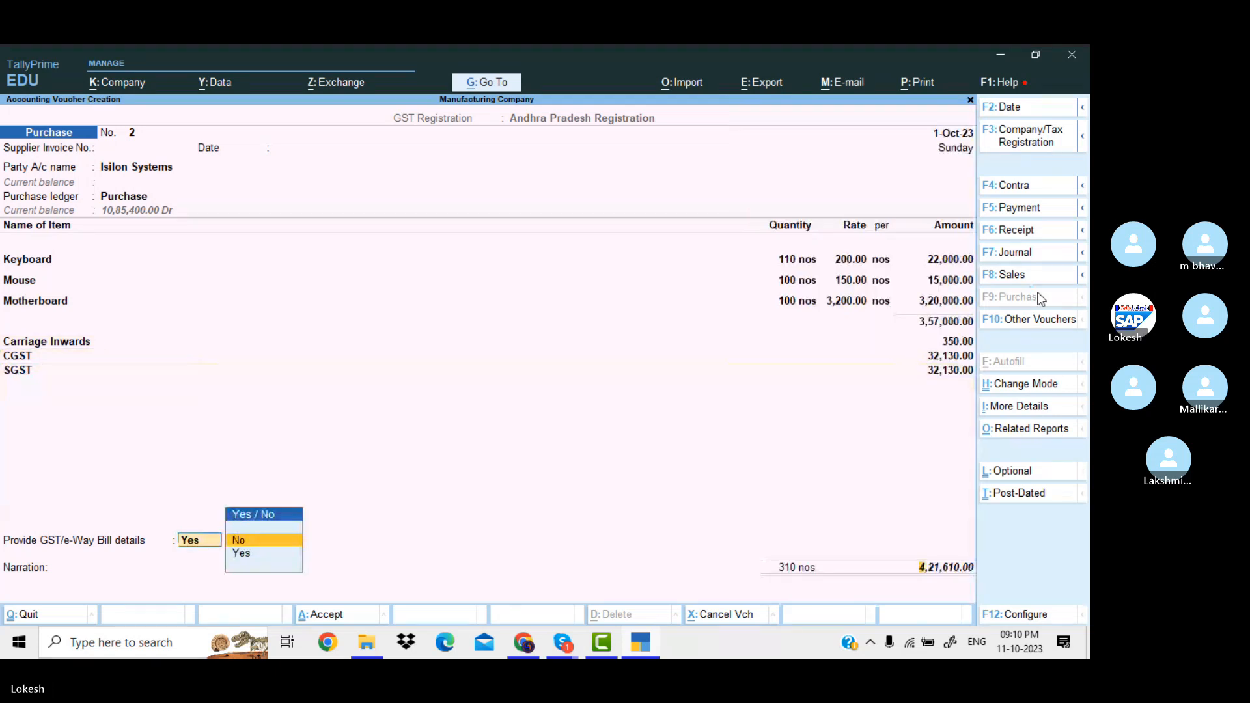
pyautogui.press('Return')
pyautogui.press('Return')
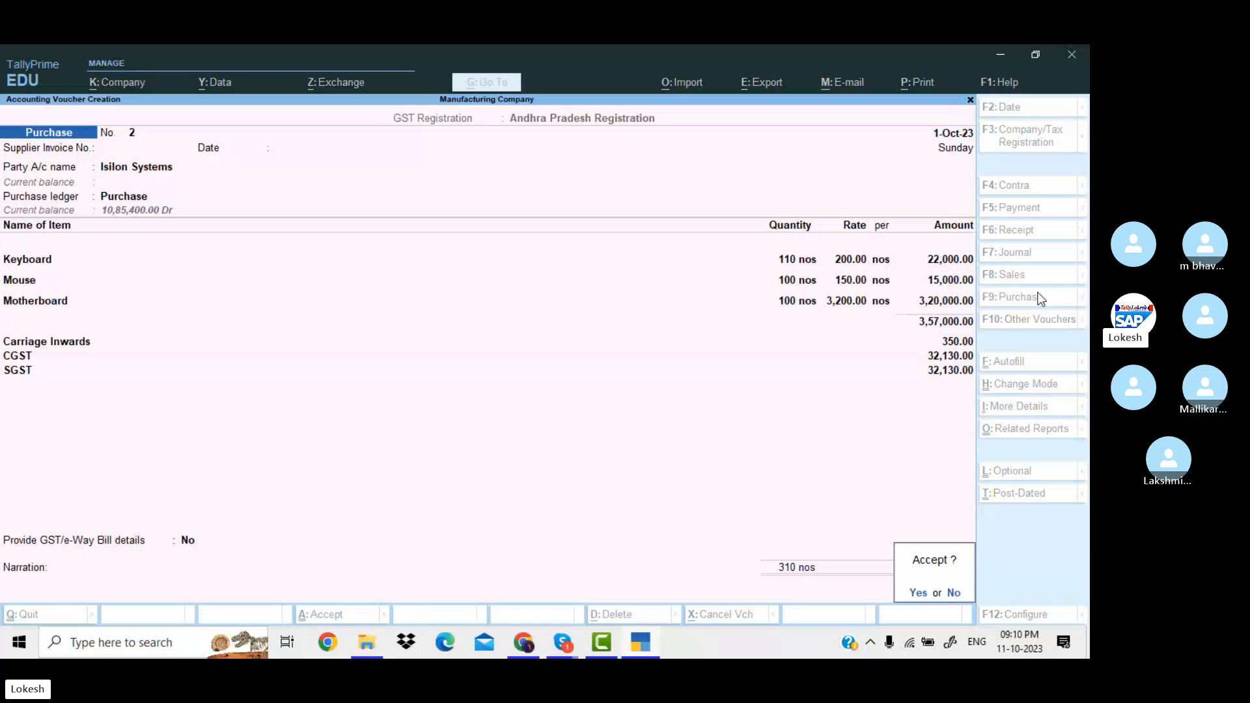
pyautogui.press('Return')
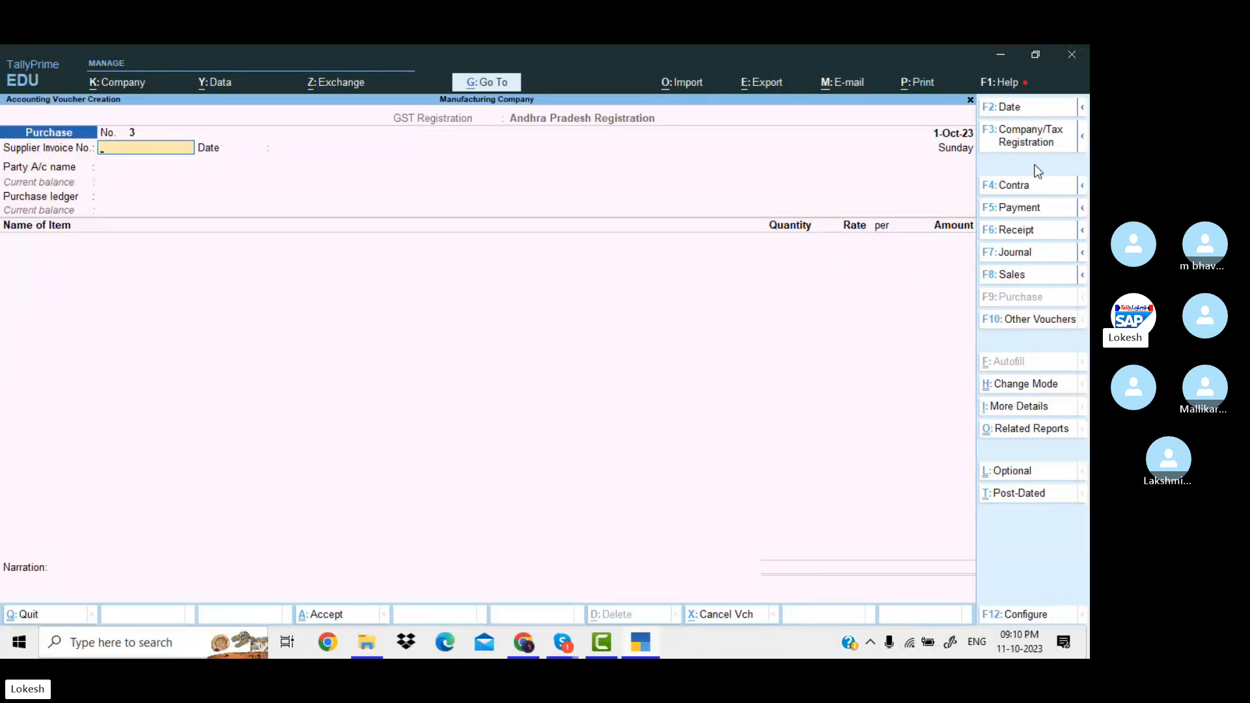
# - Start a contra voucher and enter Cash on the credit line with an amount of 50,000
pyautogui.click(1016, 190)
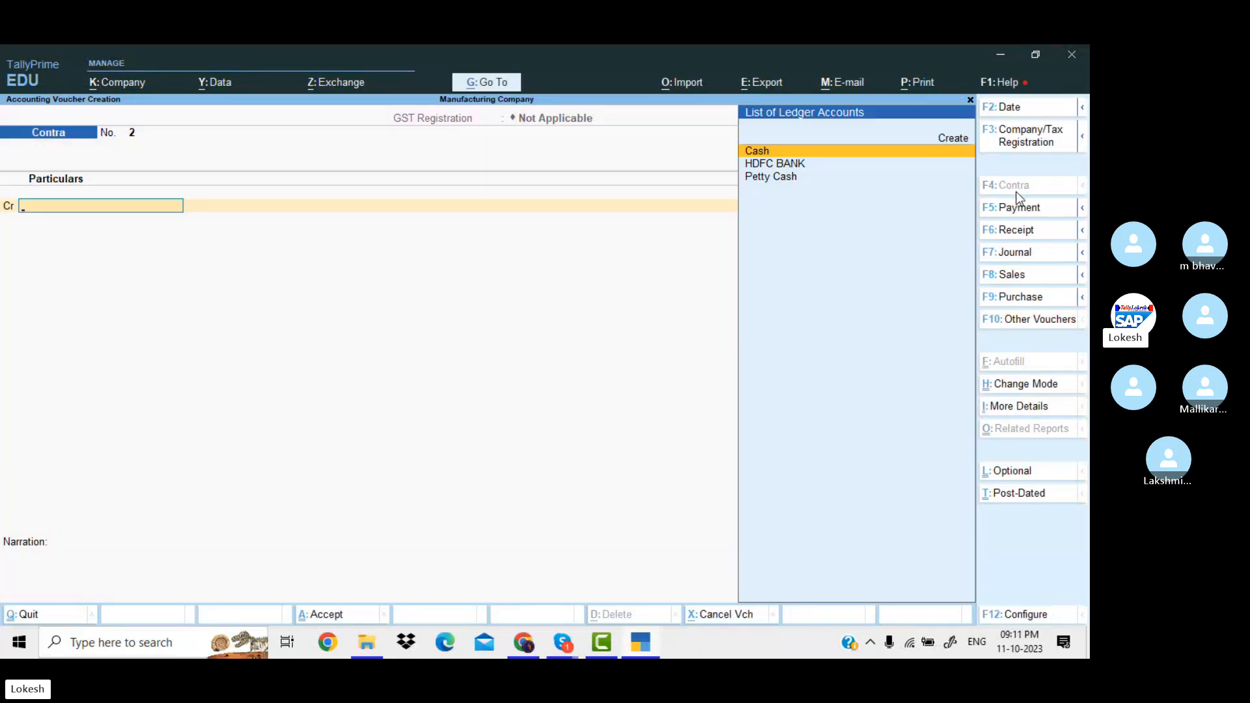
pyautogui.press('Return')
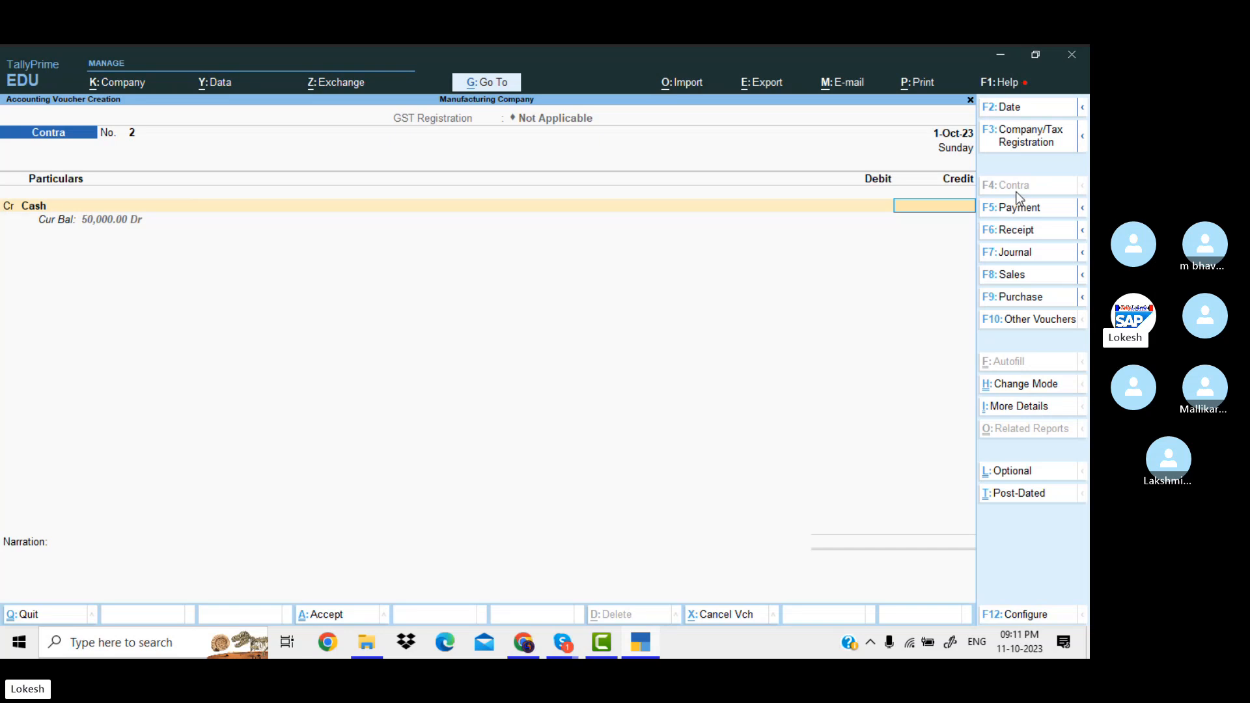
pyautogui.write('50000')
pyautogui.press('Return')
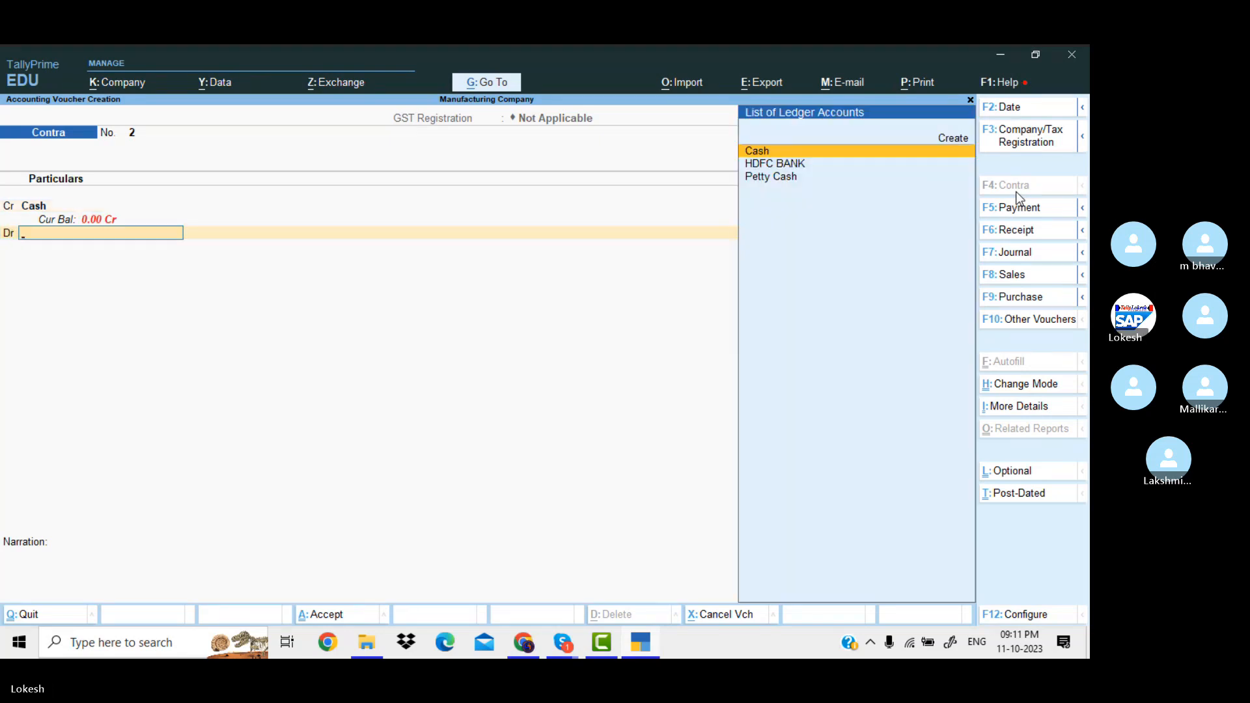
# - Change the credited ledger to HDFC BANK, debit Cash with the same amount, and save the contra voucher
pyautogui.press('BackSpace')
pyautogui.press('BackSpace')
pyautogui.press('Down')
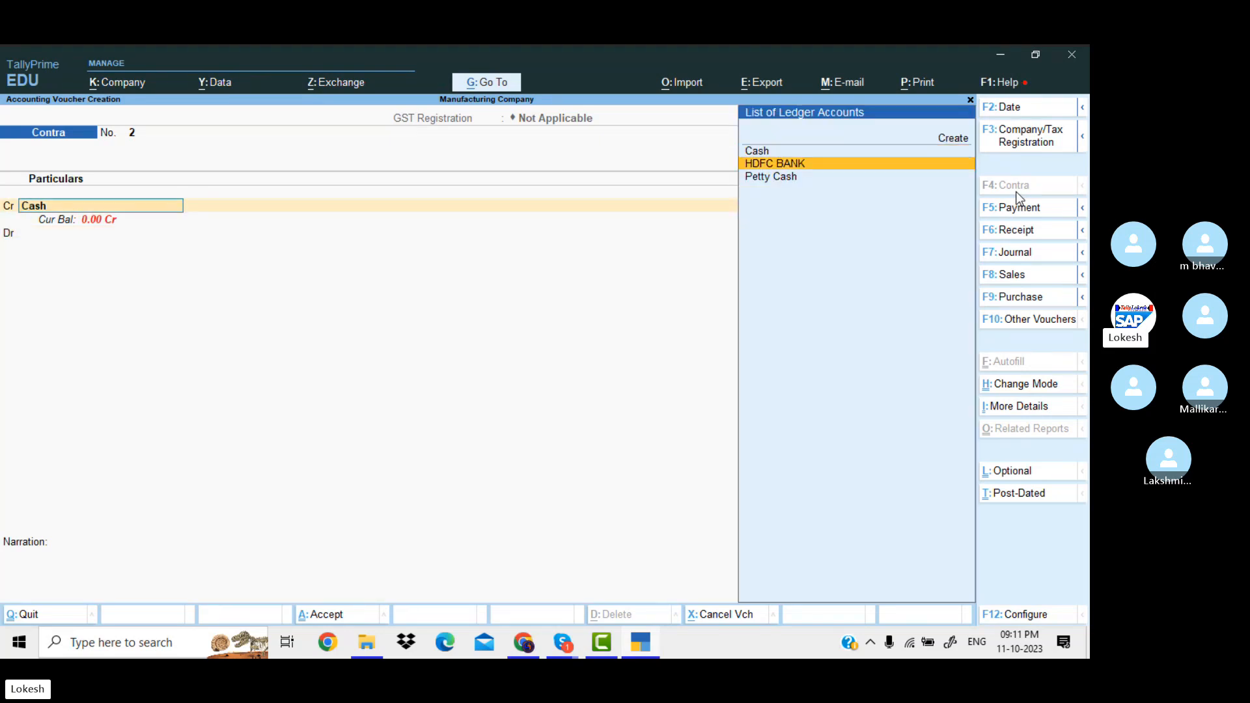
pyautogui.press('Return')
pyautogui.press('Return')
pyautogui.press('Return')
pyautogui.press('Return')
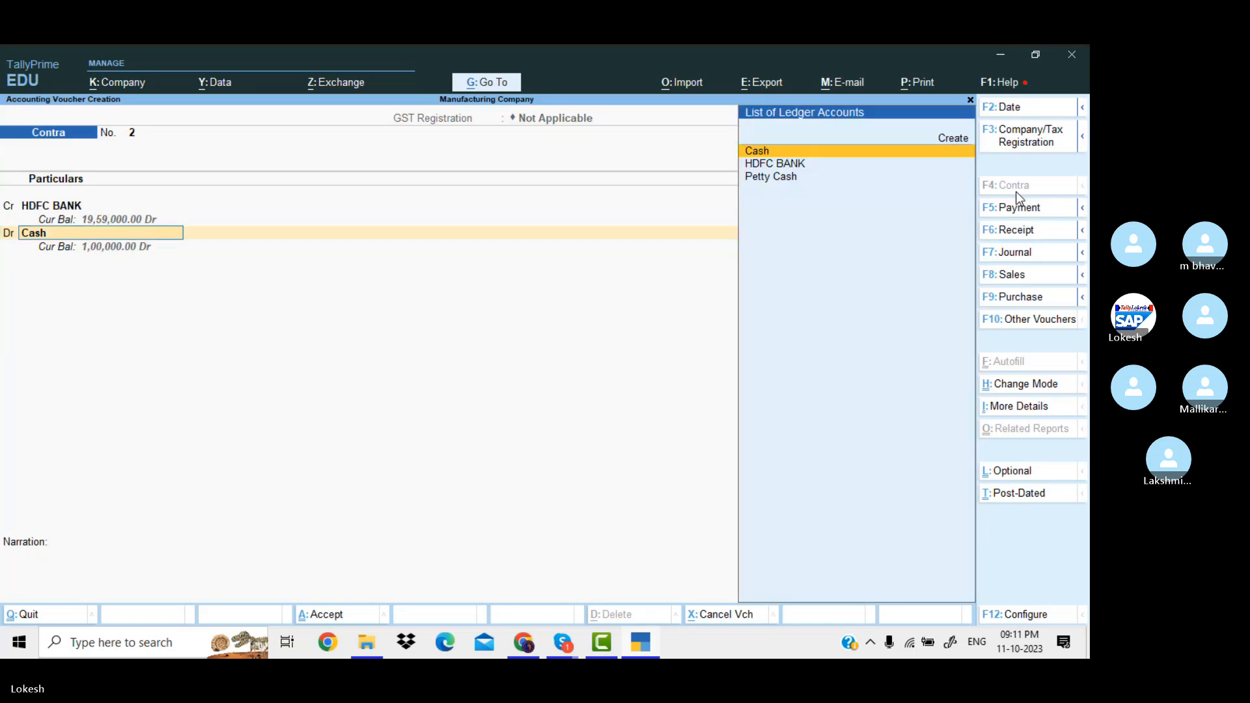
pyautogui.hotkey('ctrl', 'a')
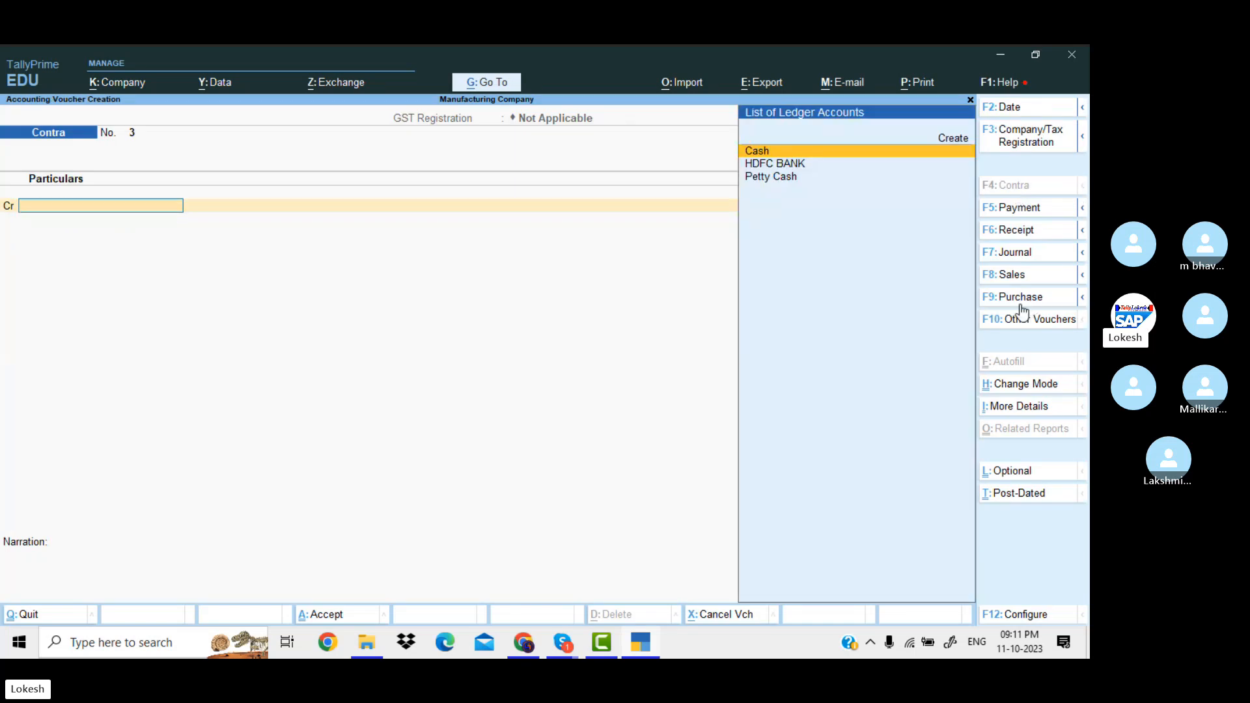
# - Start a journal voucher and create a Land ledger under Fixed Assets for its debit line
pyautogui.click(1033, 254)
pyautogui.hotkey('alt', 'c')
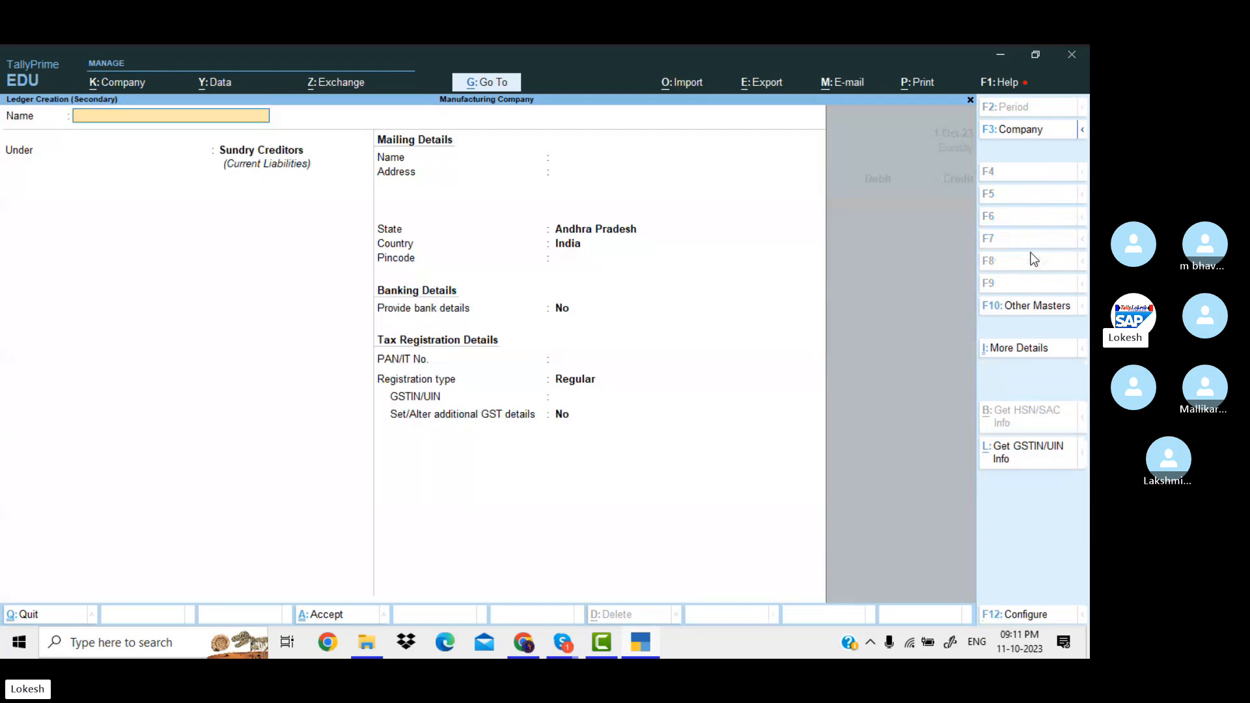
pyautogui.write('Land')
pyautogui.press('Return')
pyautogui.write('f')
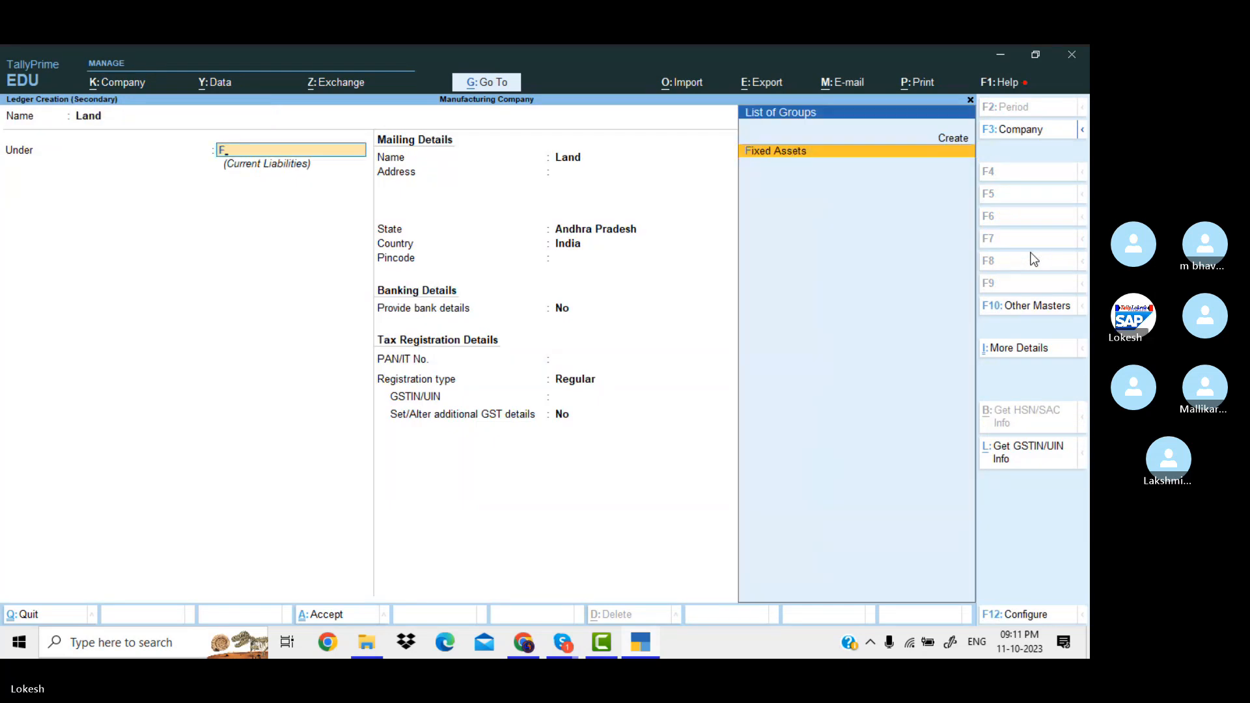
pyautogui.press('Return')
pyautogui.hotkey('ctrl', 'a')
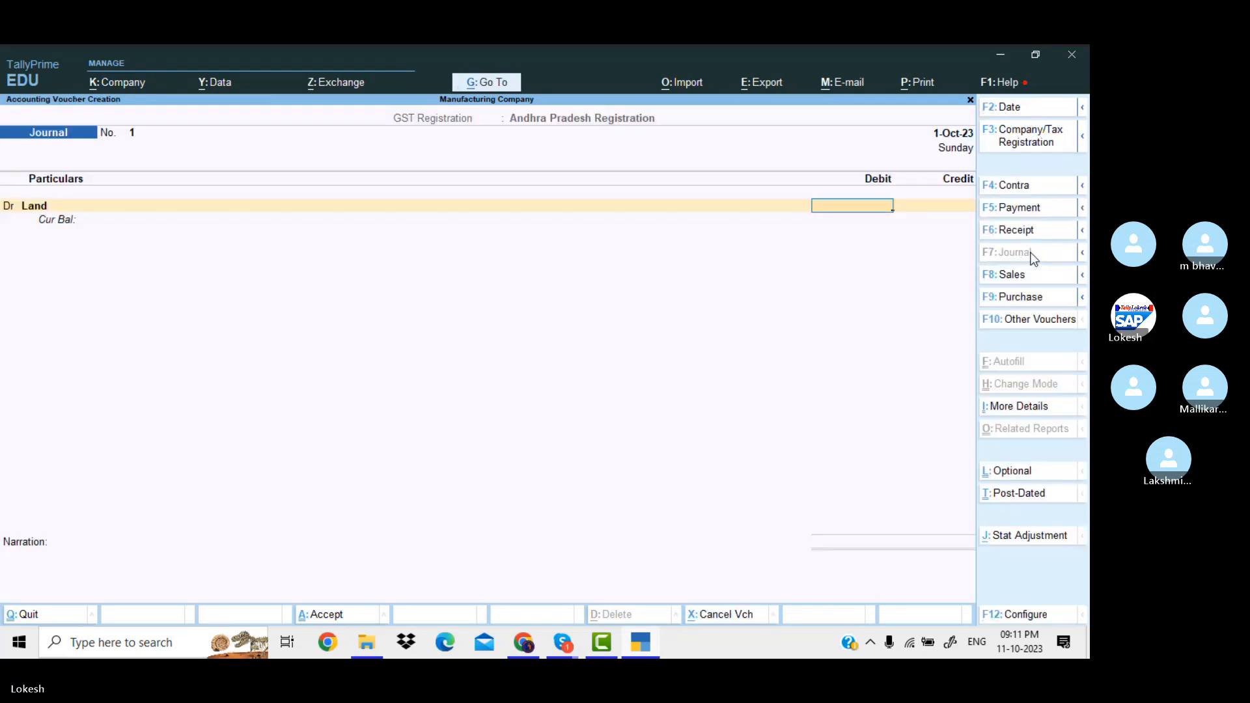
# - Debit the Land ledger with 4,50,000 in the journal voucher
pyautogui.write('4,50,000')
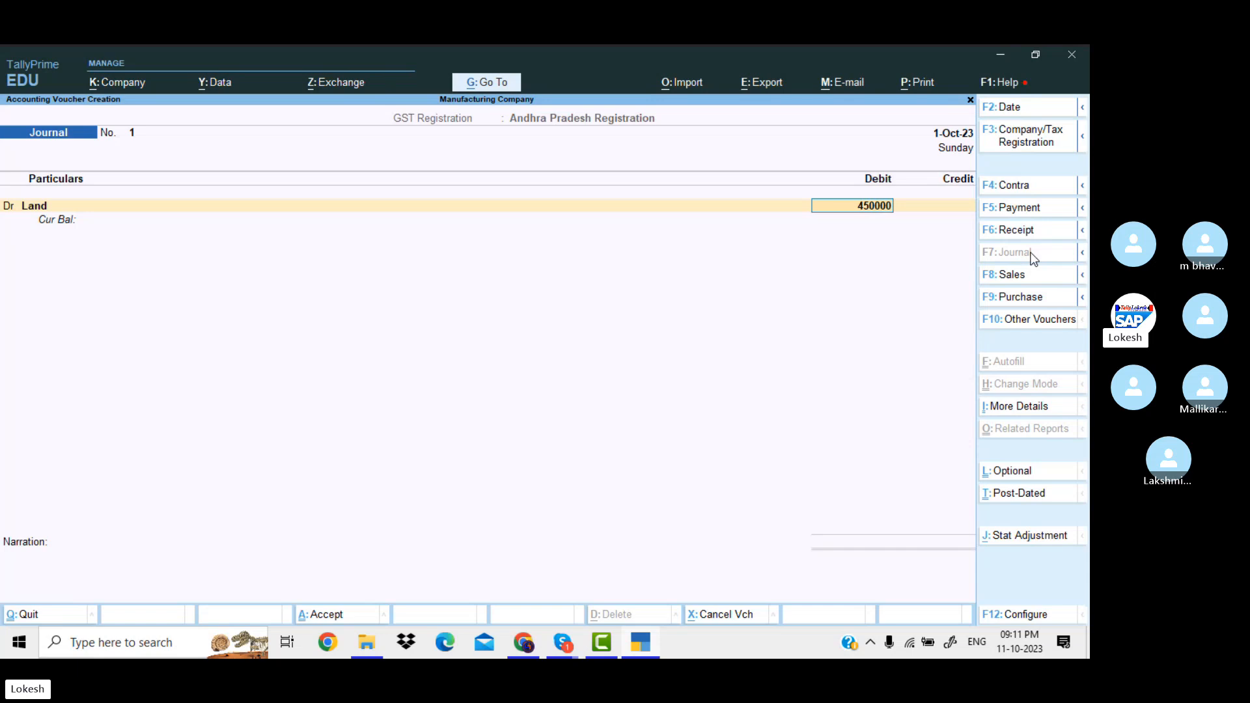
pyautogui.press('Return')
pyautogui.press('Return')
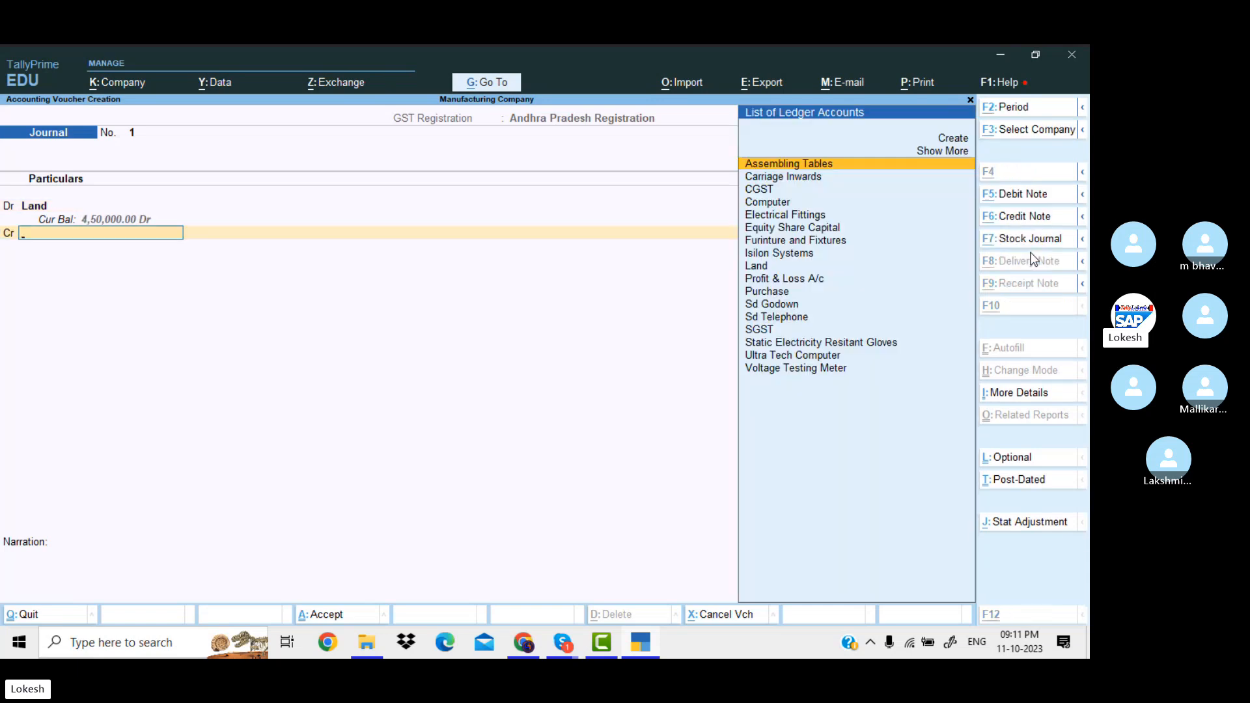
# - Create a ledger in the creditor's name under Sundry Creditors for the credit line and save the journal voucher
pyautogui.hotkey('alt', 'c')
pyautogui.write('Mansoor')
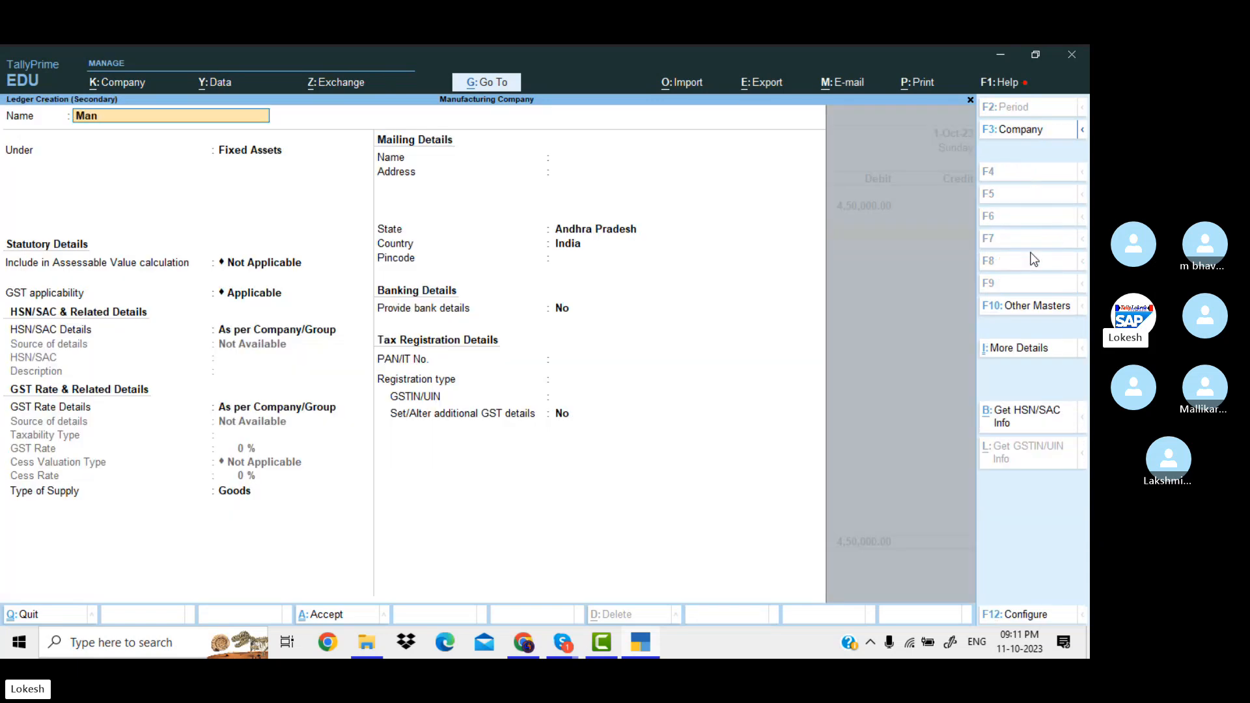
pyautogui.press('Return')
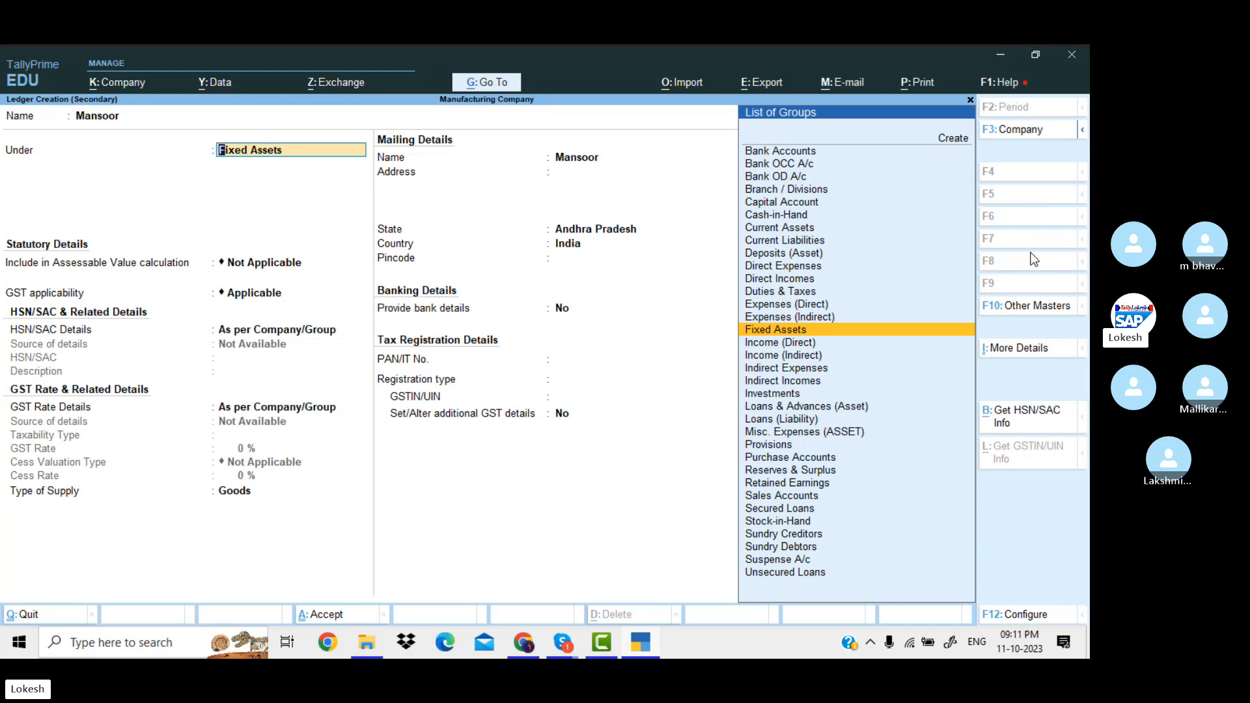
pyautogui.write('Sun')
pyautogui.press('Return')
pyautogui.press('Return')
pyautogui.press('Return')
pyautogui.press('Return')
pyautogui.press('Return')
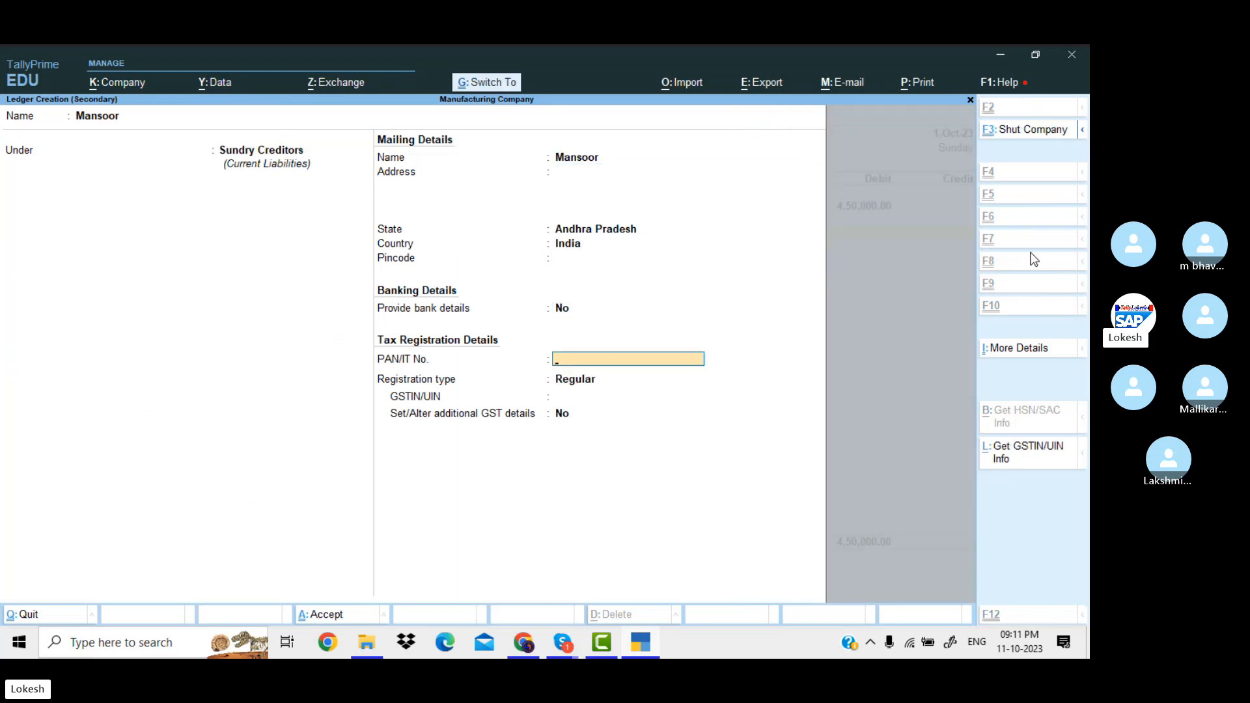
pyautogui.hotkey('ctrl', 'a')
pyautogui.hotkey('ctrl', 'a')
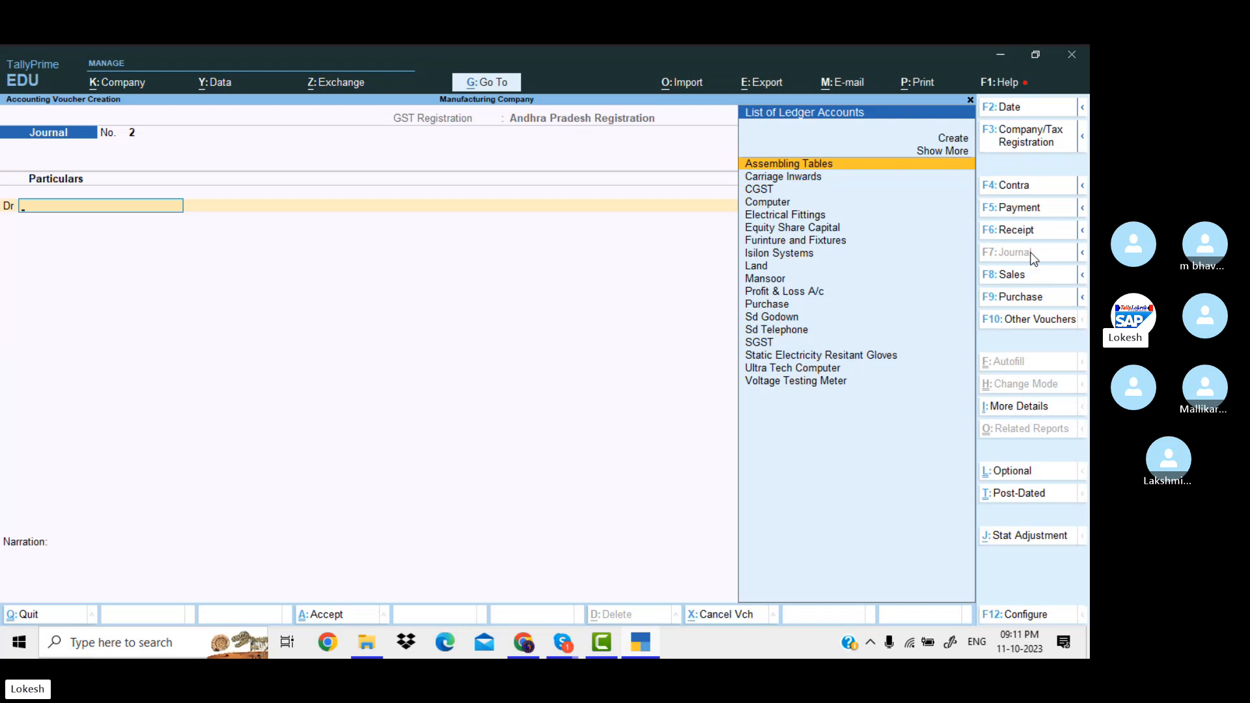
# - Open the Profit & Loss A/c in detailed view and examine its Purchase and Carriage Inwards lines
pyautogui.press('Escape')
pyautogui.press('Return')
pyautogui.press('Down')
pyautogui.press('Down')
pyautogui.press('Down')
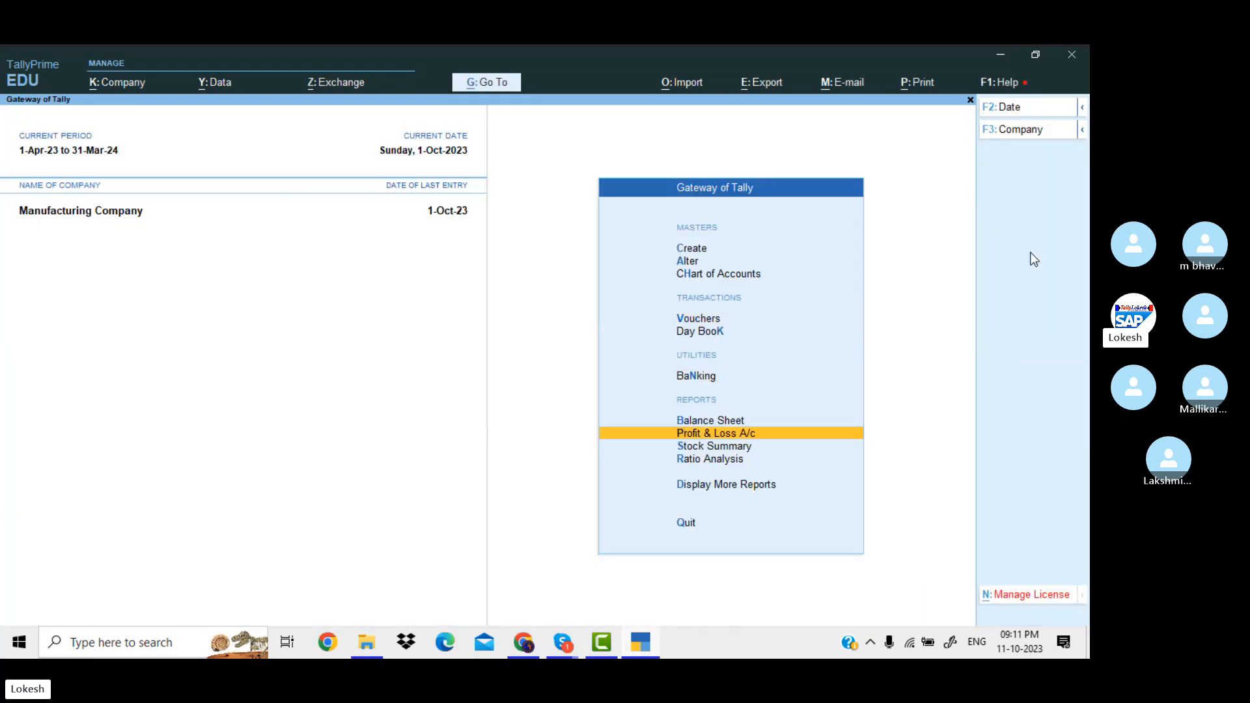
pyautogui.press('Return')
pyautogui.hotkey('alt', 'F5')
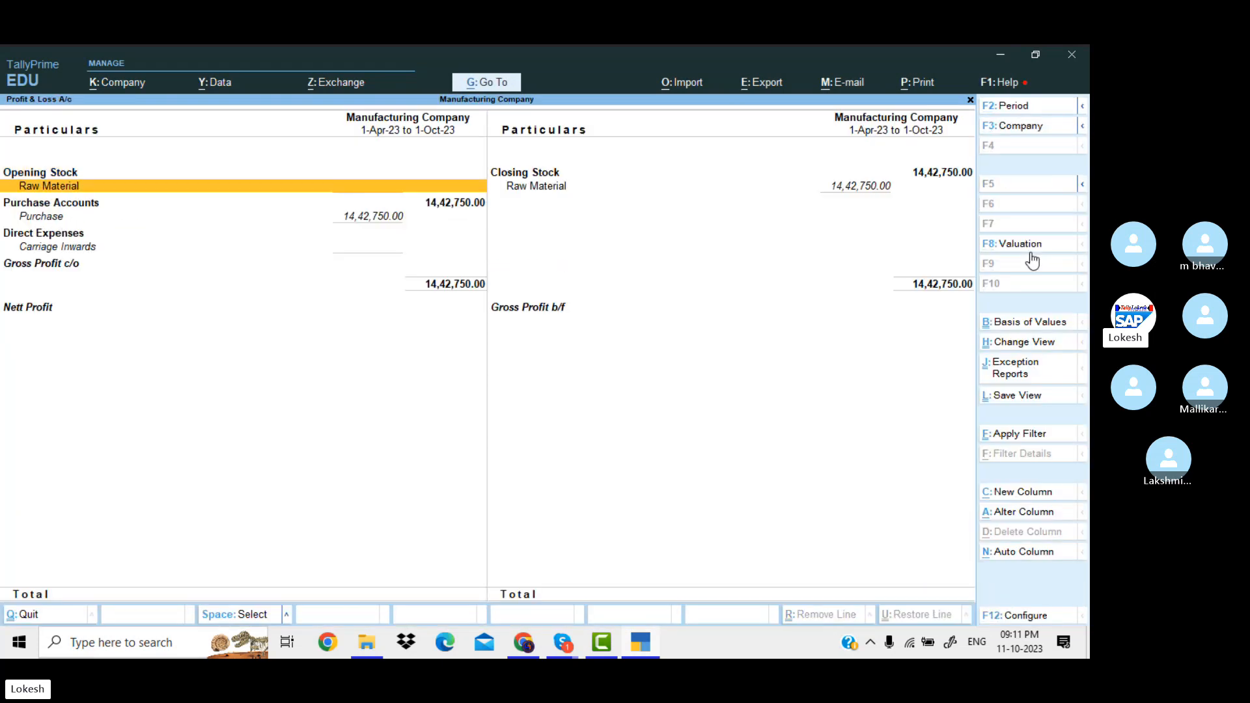
pyautogui.press('Down')
pyautogui.press('Down')
pyautogui.press('Down')
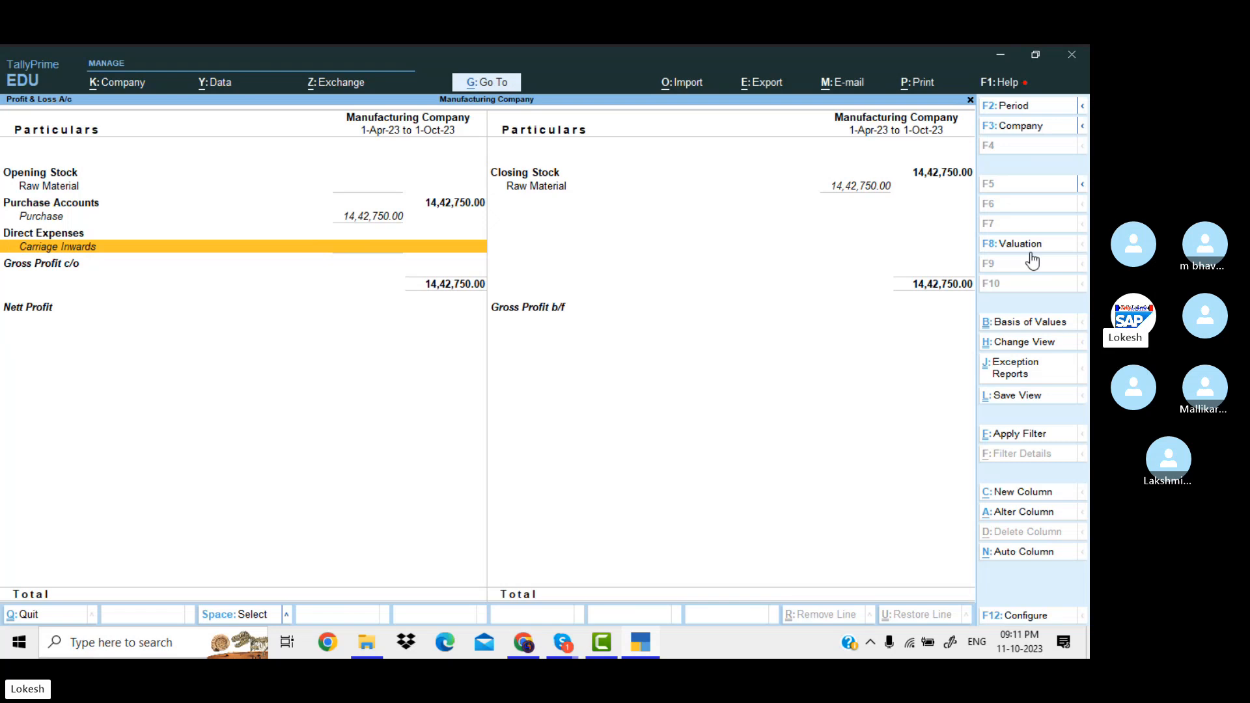
pyautogui.press('Up')
pyautogui.press('Up')
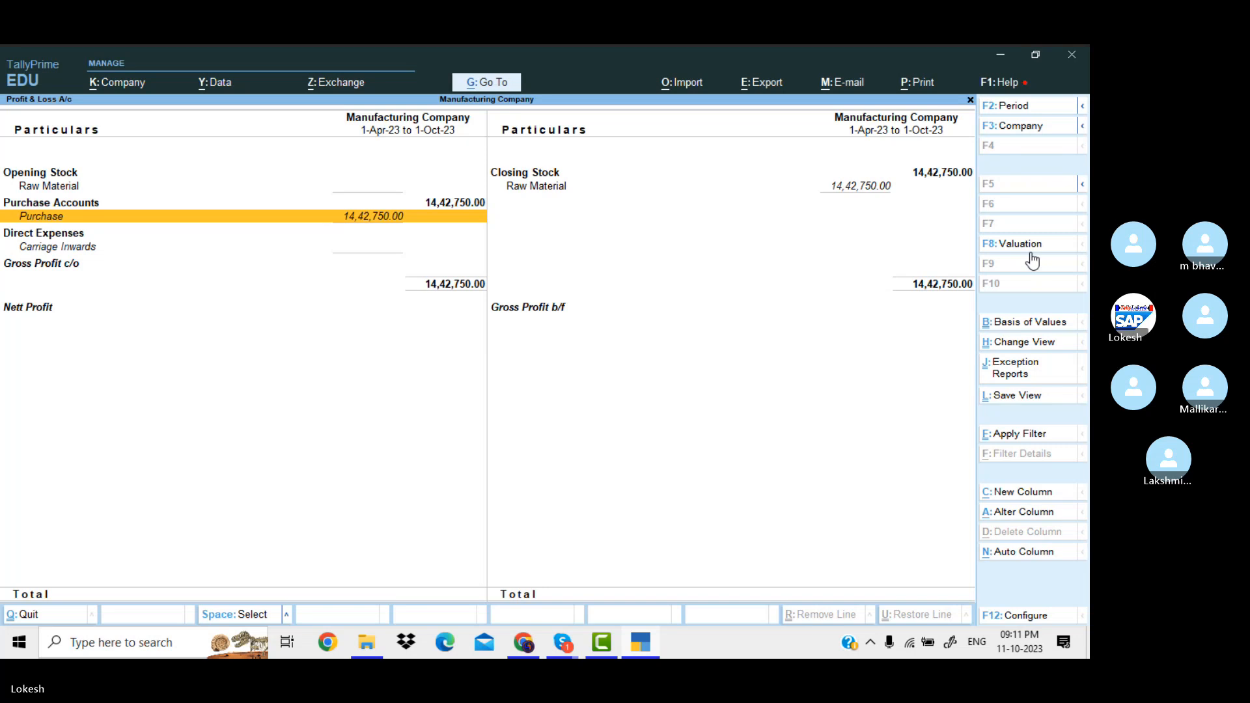
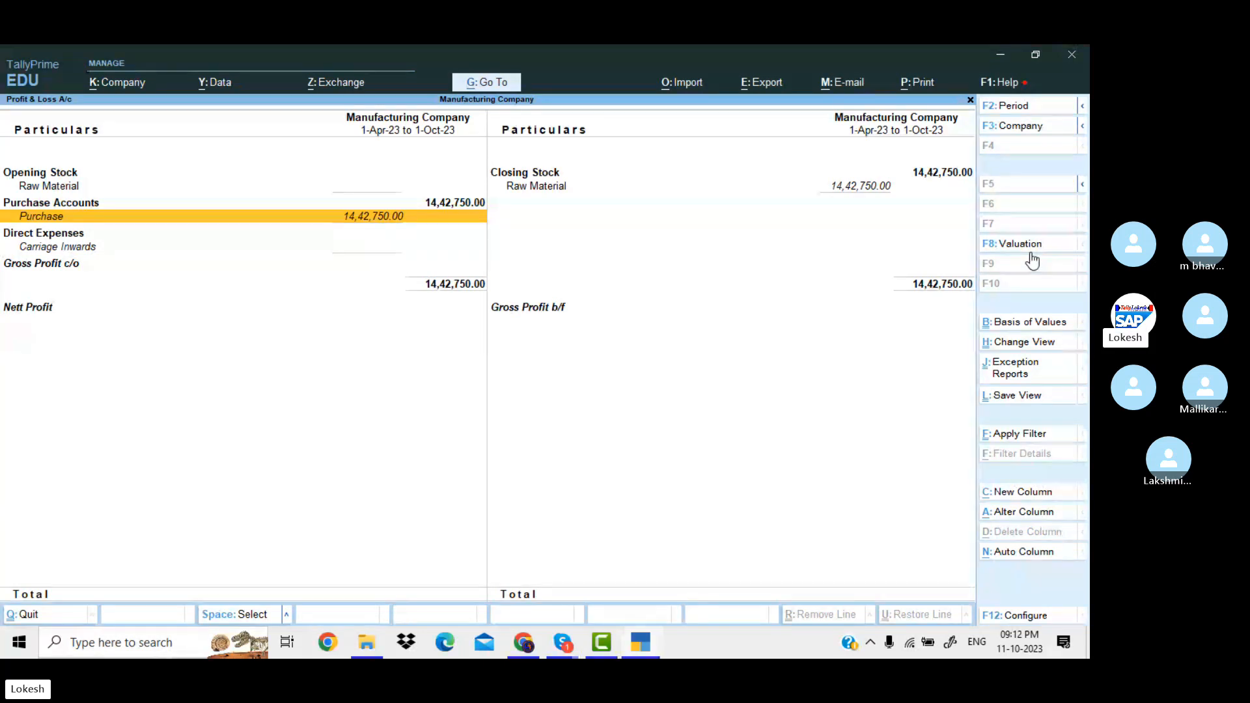
# - Review the recorded vouchers in the Day Book and close it
pyautogui.press('Escape')
pyautogui.press('Up')
pyautogui.press('Up')
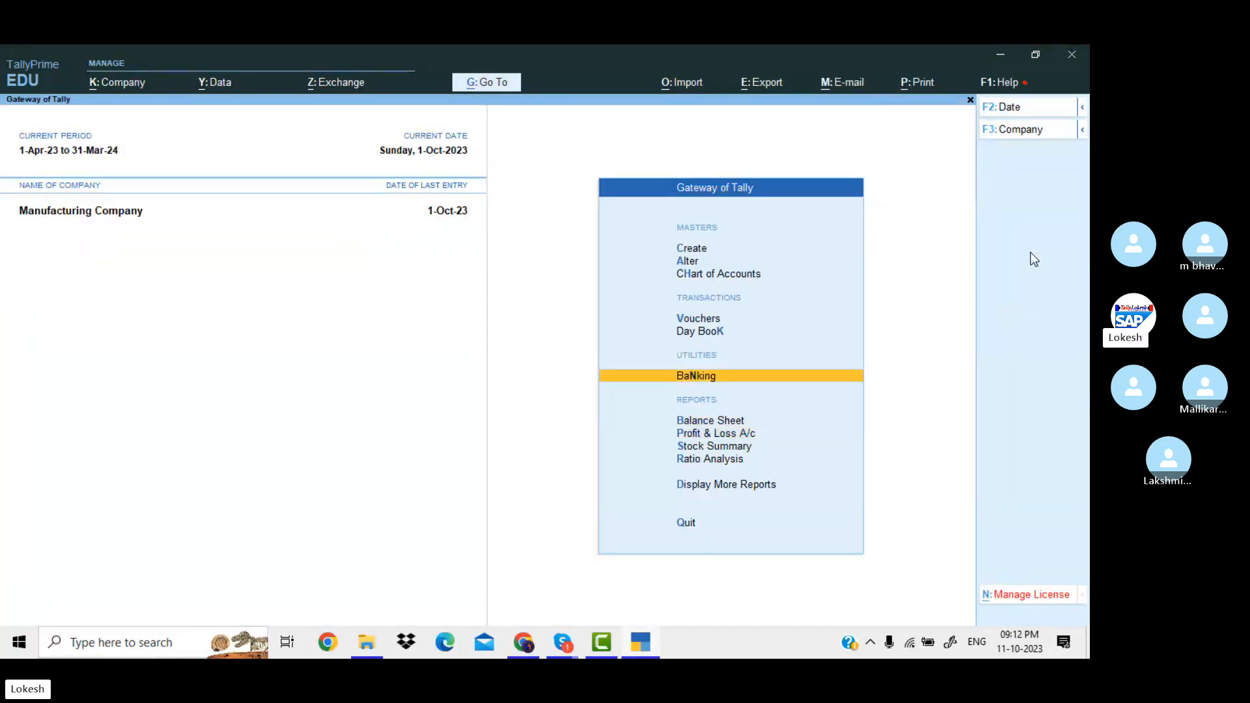
pyautogui.press('Up')
pyautogui.press('Return')
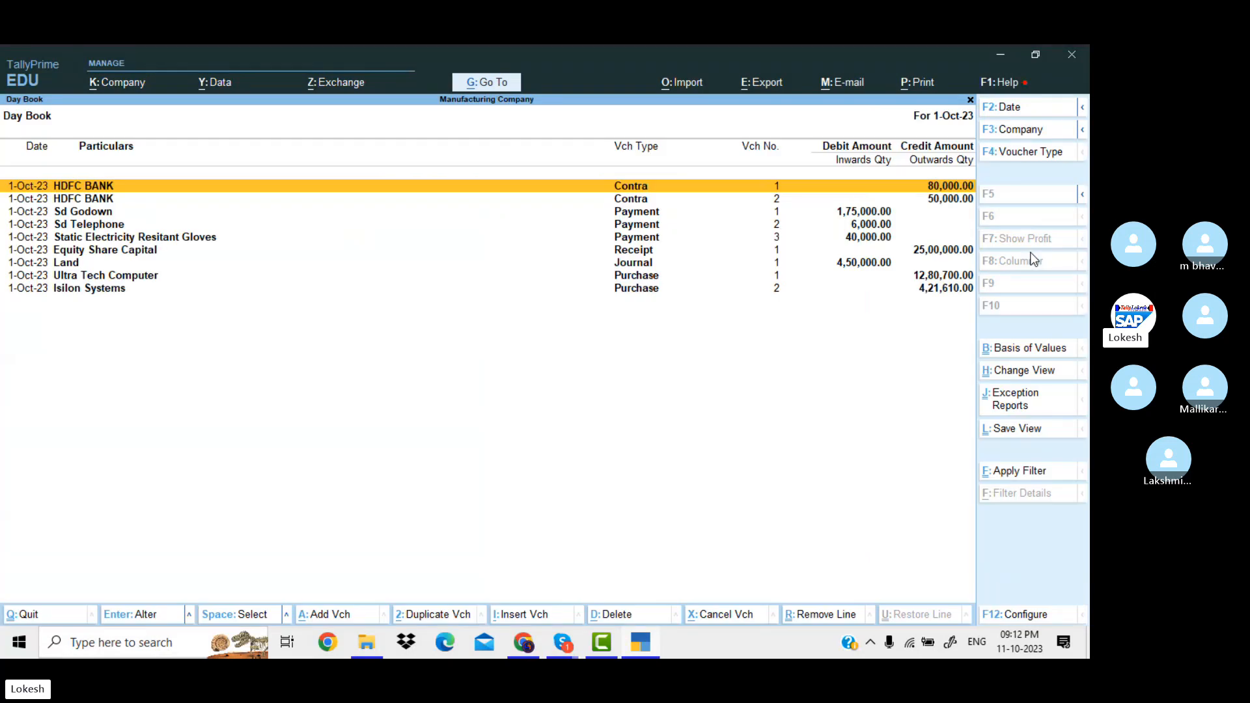
pyautogui.press('Escape')
# - Start a new payment voucher and set its date to 1-Nov-23
pyautogui.press('Up')
pyautogui.press('Return')
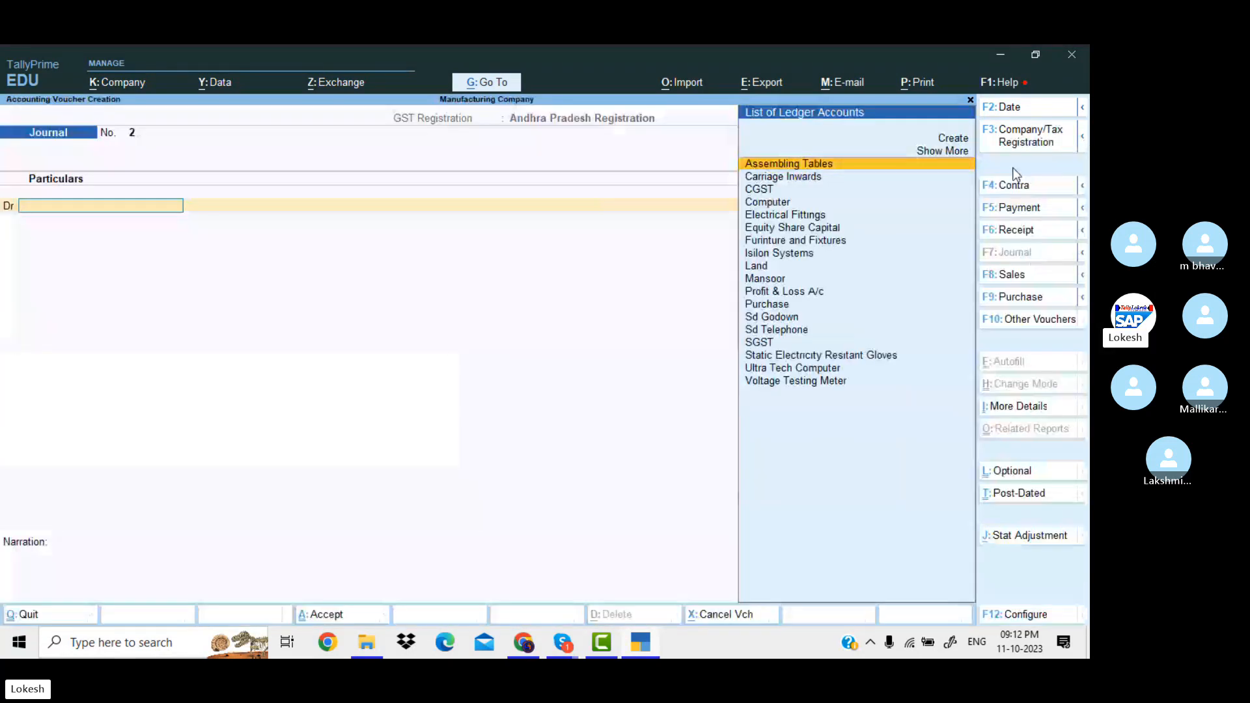
pyautogui.click(1035, 213)
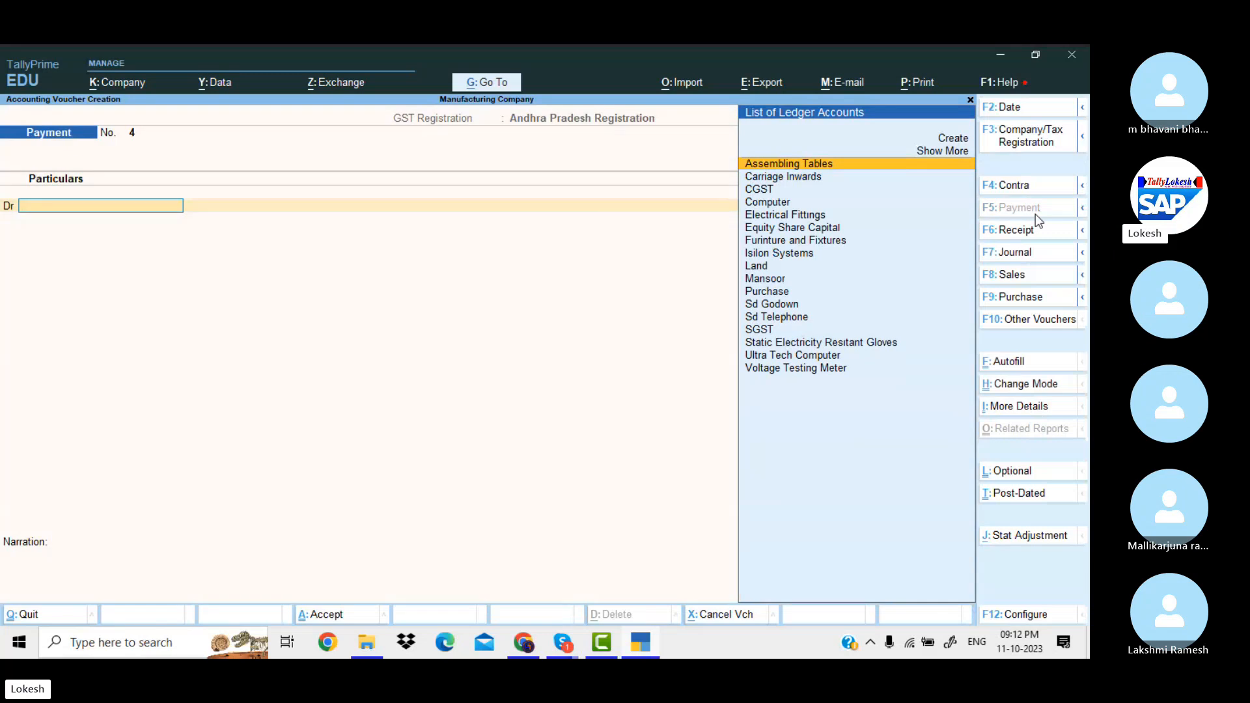
pyautogui.click(1023, 113)
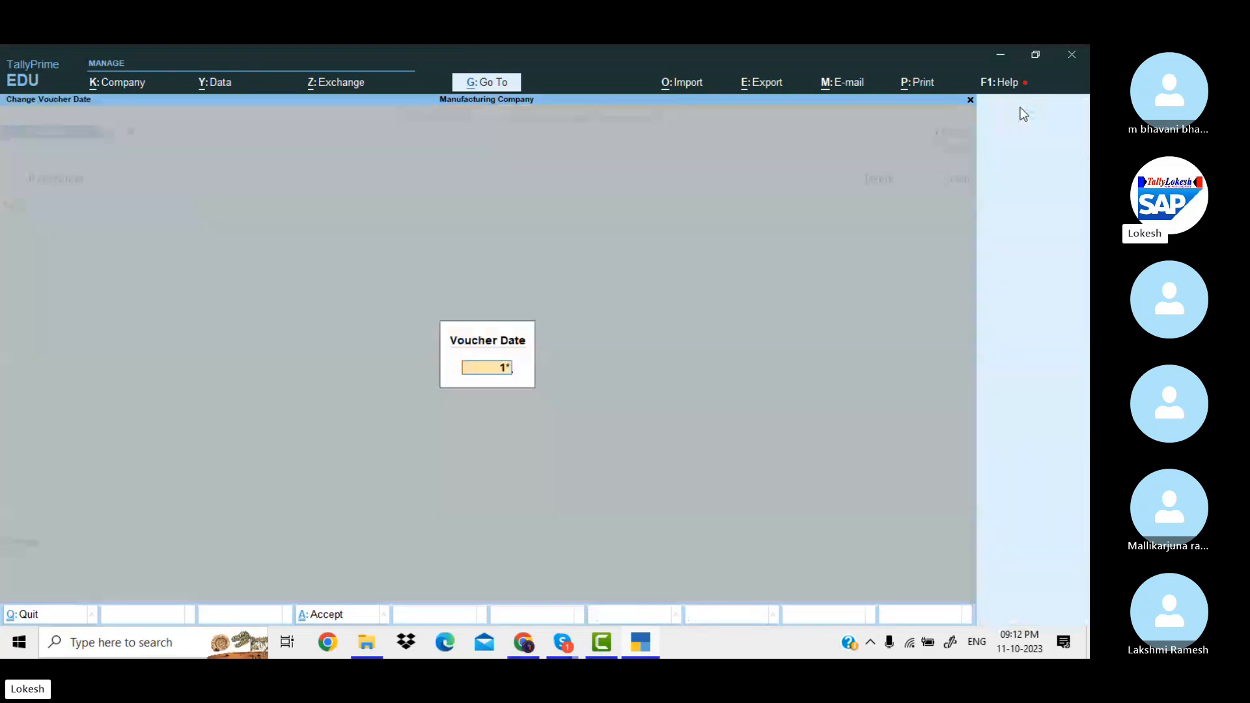
pyautogui.write('-11')
pyautogui.press('Return')
# - Create a Salaries ledger under Indirect Expenses and debit it with 9,000 in the payment voucher
pyautogui.hotkey('alt', 'c')
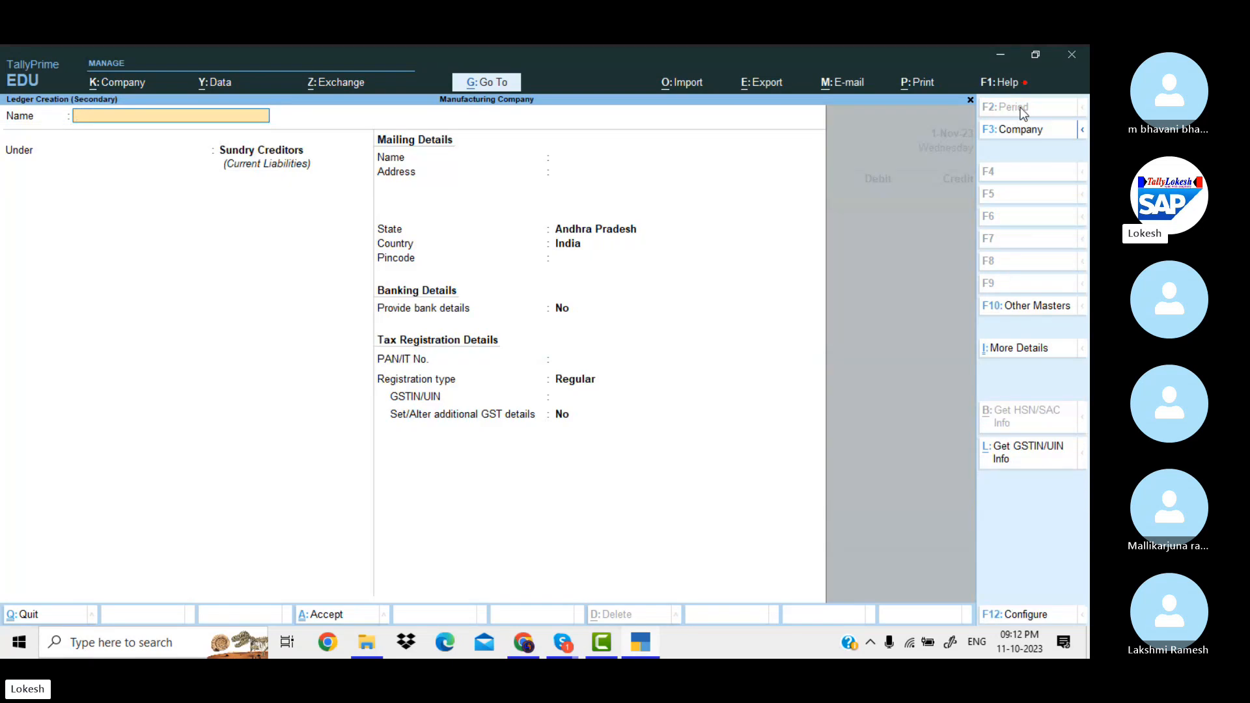
pyautogui.write('Salaries')
pyautogui.press('Return')
pyautogui.write('Ind')
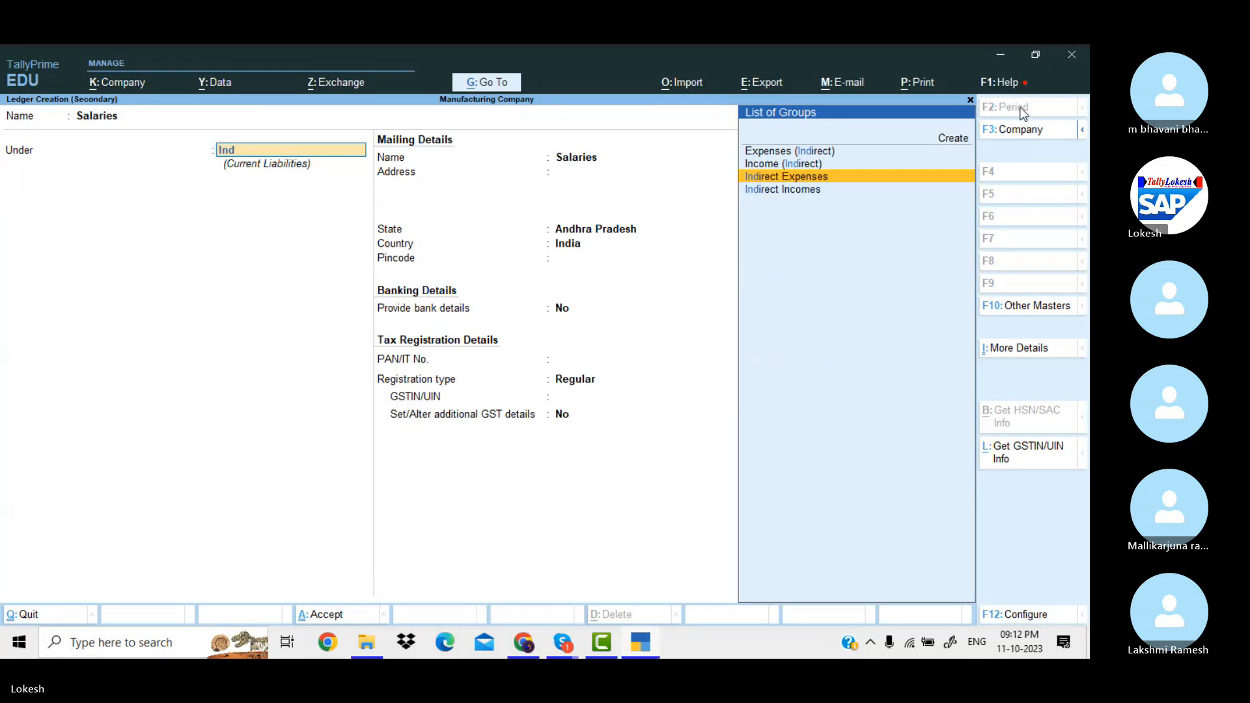
pyautogui.press('Return')
pyautogui.hotkey('ctrl', 'a')
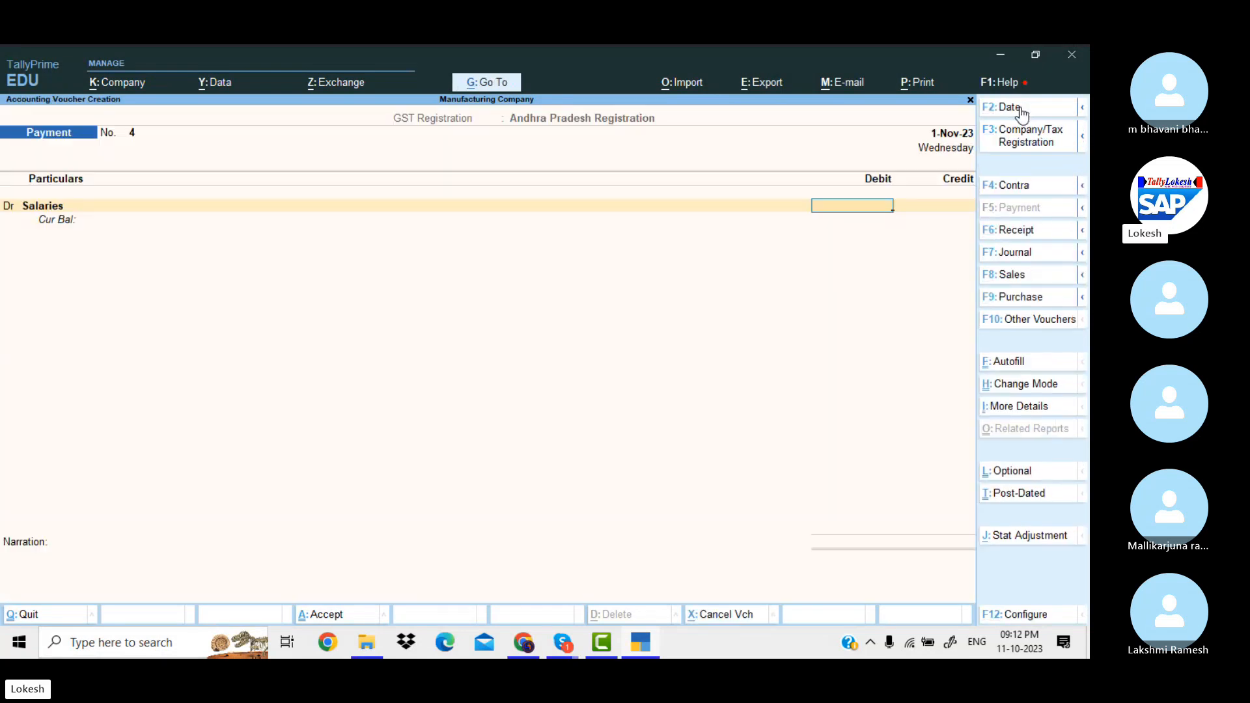
pyautogui.write('9000')
pyautogui.press('Return')
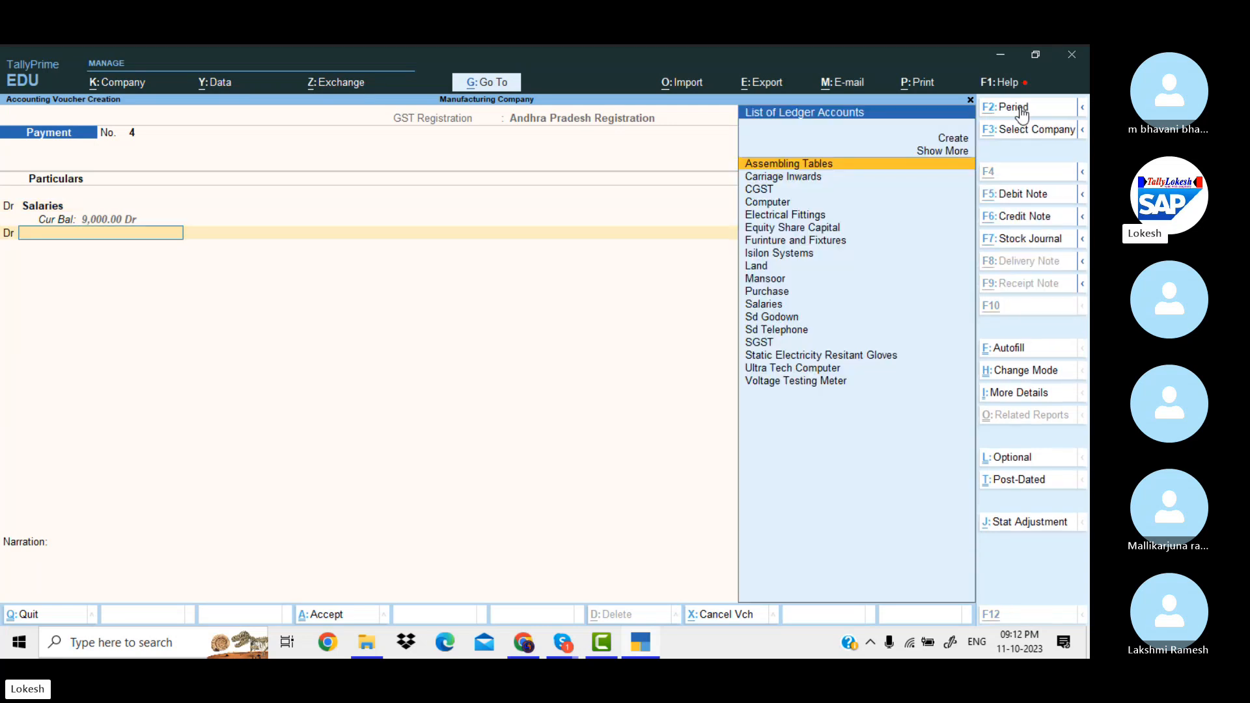
# - Create an Electricity Bill ledger under Indirect Expenses and debit it with 400 in the payment voucher
pyautogui.hotkey('alt', 'c')
pyautogui.write('El')
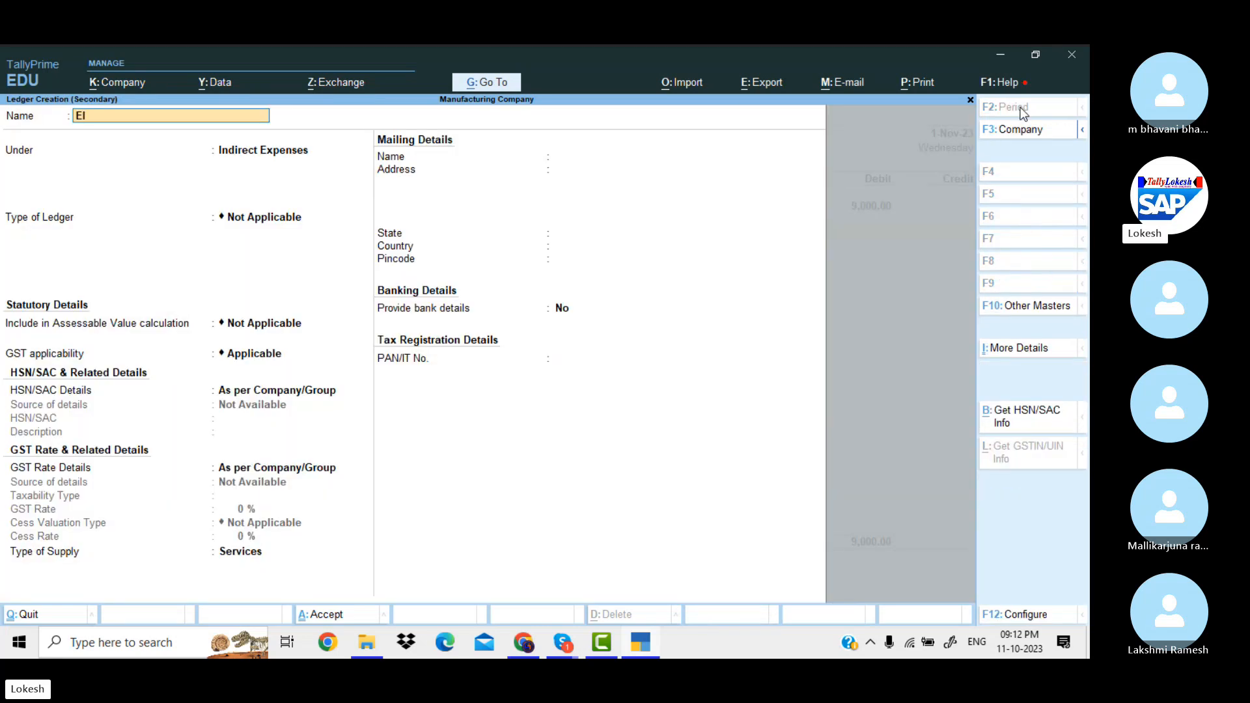
pyautogui.write('ectricity Bill')
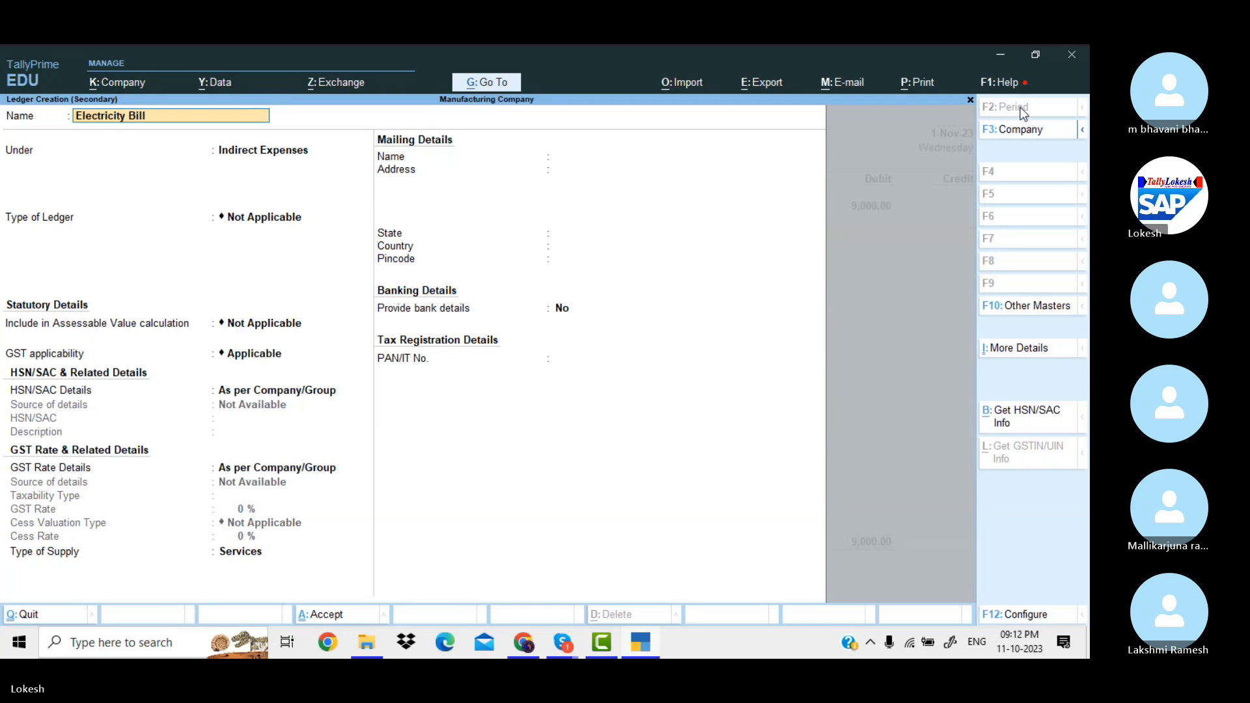
pyautogui.press('Return')
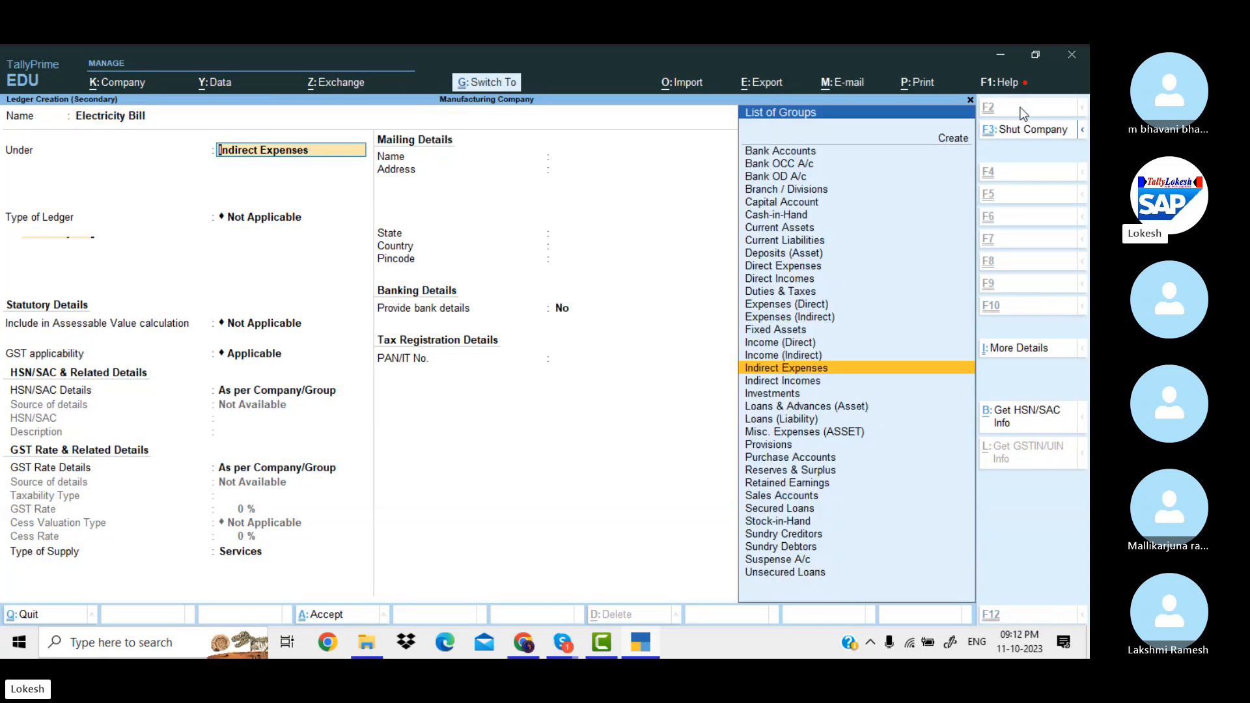
pyautogui.hotkey('ctrl', 'a')
pyautogui.write('400')
pyautogui.press('Return')
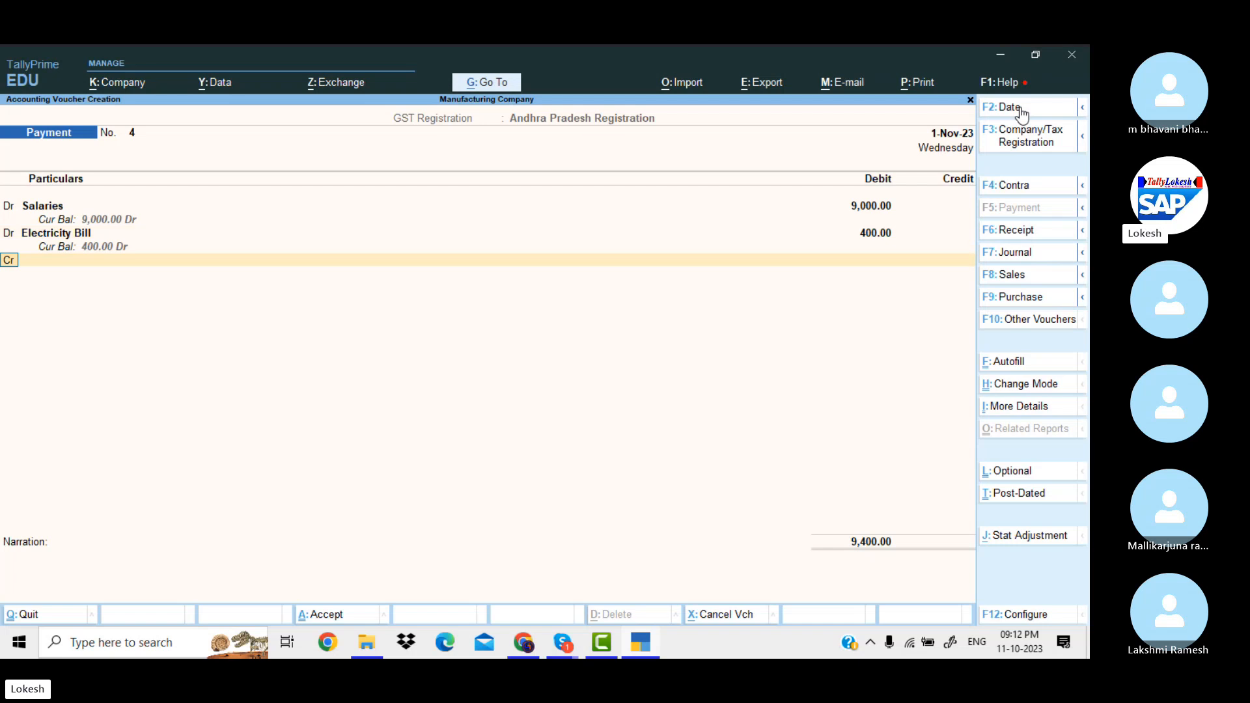
# - Create a Conveyance Bill ledger under Indirect Expenses, debit it with 800, and dismiss the antivirus notice
pyautogui.press('Return')
pyautogui.hotkey('alt', 'c')
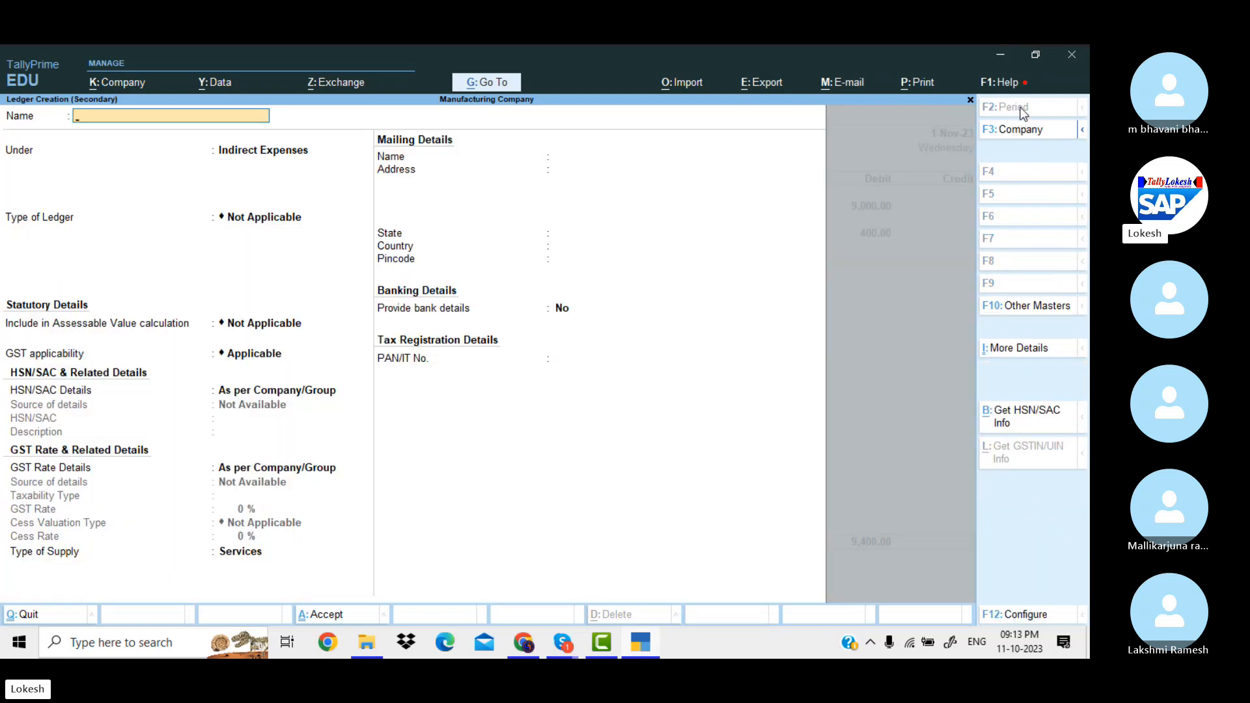
pyautogui.write('Conveyance bill')
pyautogui.press('Return')
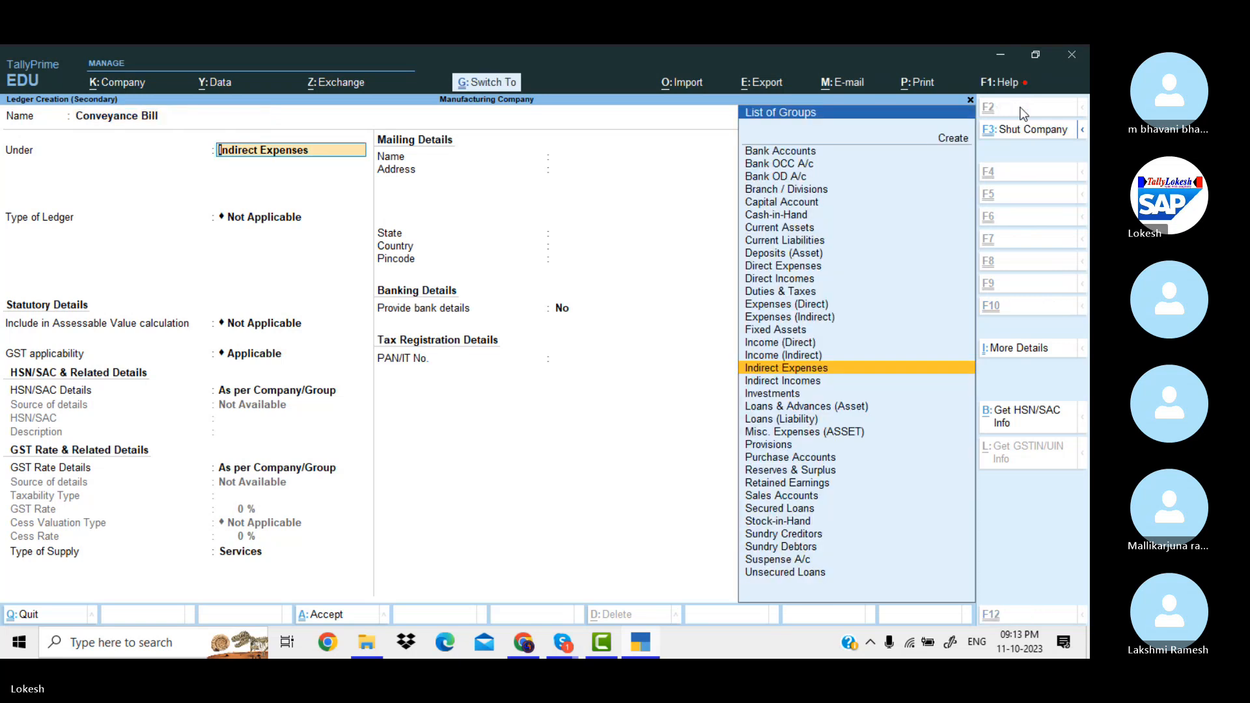
pyautogui.hotkey('ctrl', 'a')
pyautogui.write('800')
pyautogui.press('Return')
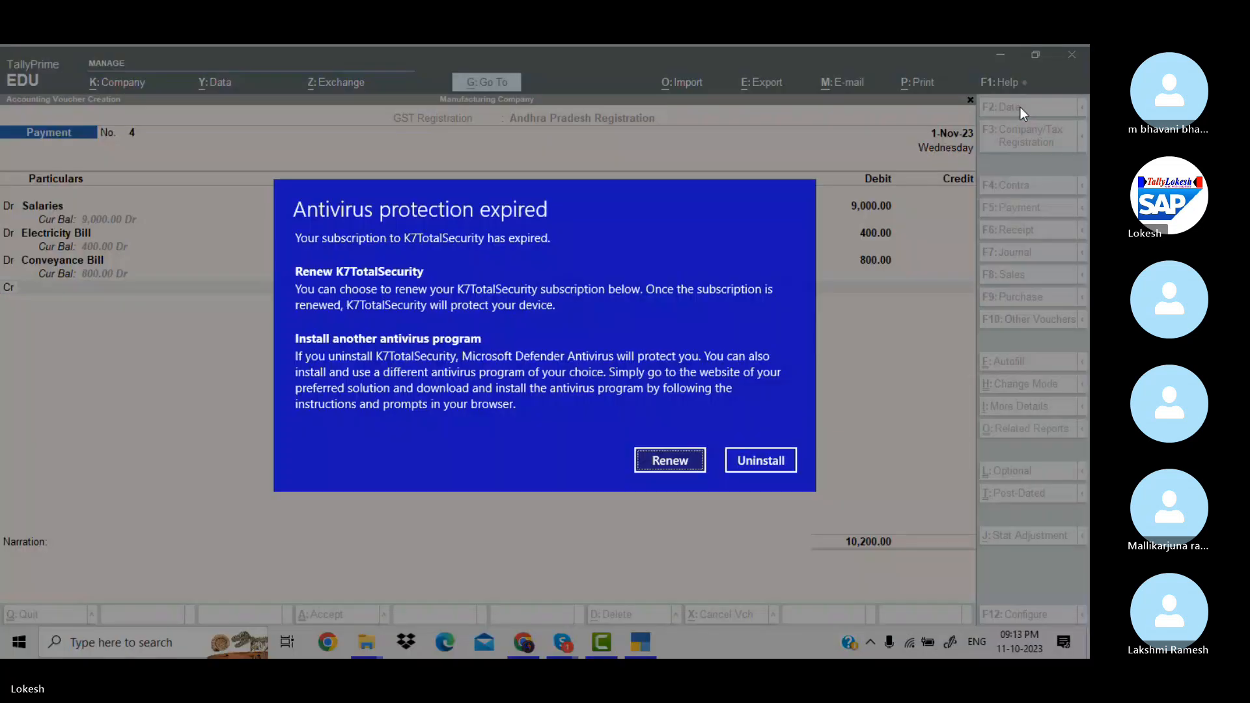
pyautogui.press('Escape')
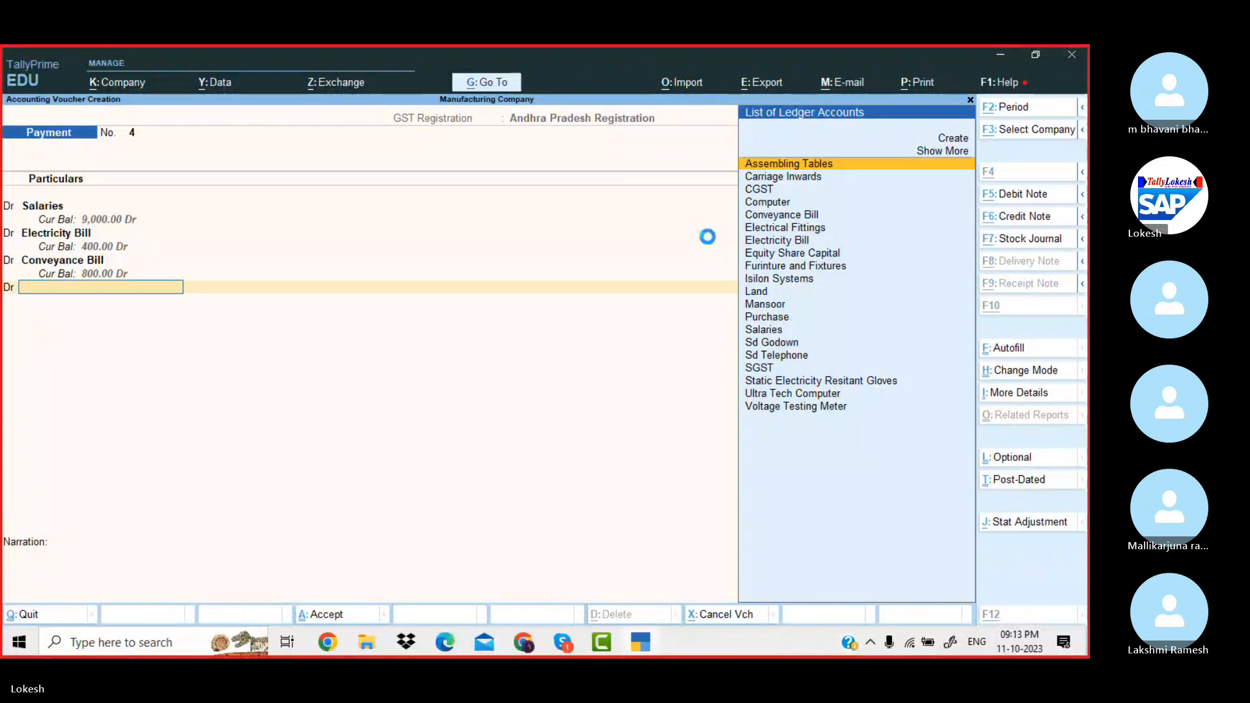
# - Create a Rent Exp ledger under Indirect Expenses and debit it with 15,000 in the payment voucher
pyautogui.hotkey('alt', 'c')
pyautogui.write('Ren')
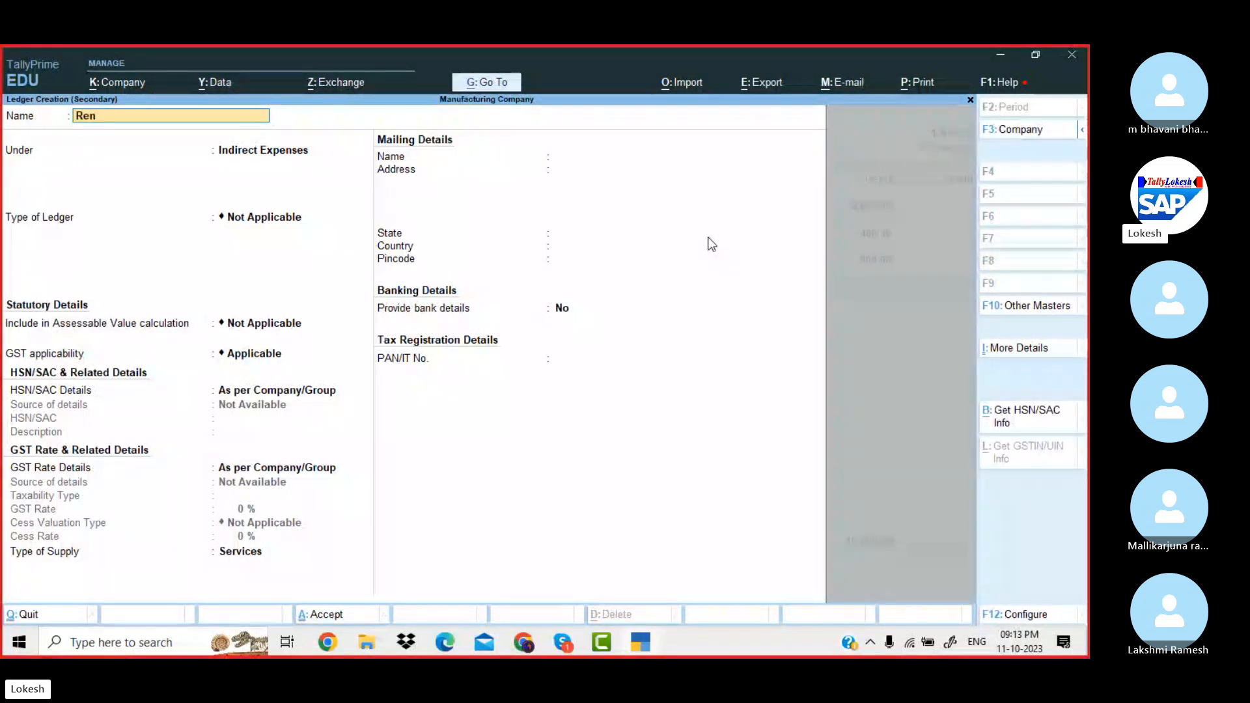
pyautogui.write('t exp')
pyautogui.press('BackSpace')
pyautogui.press('BackSpace')
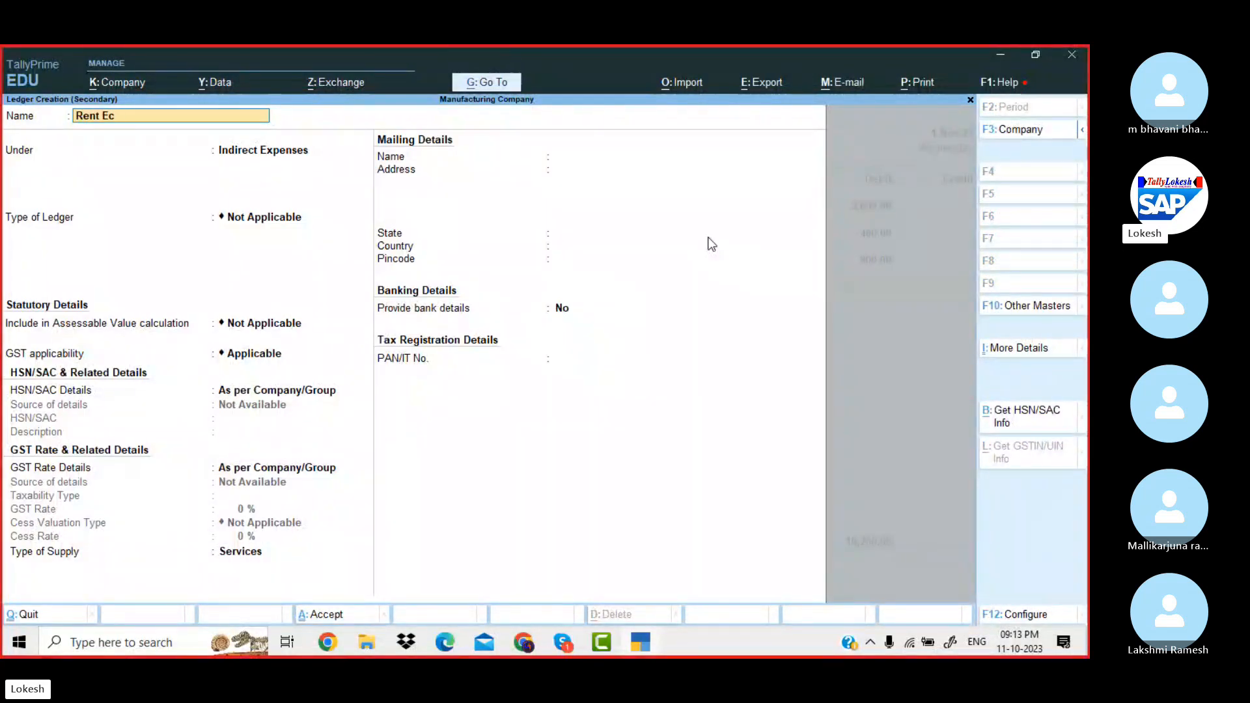
pyautogui.press('BackSpace')
pyautogui.write('Exp')
pyautogui.press('Return')
pyautogui.press('Return')
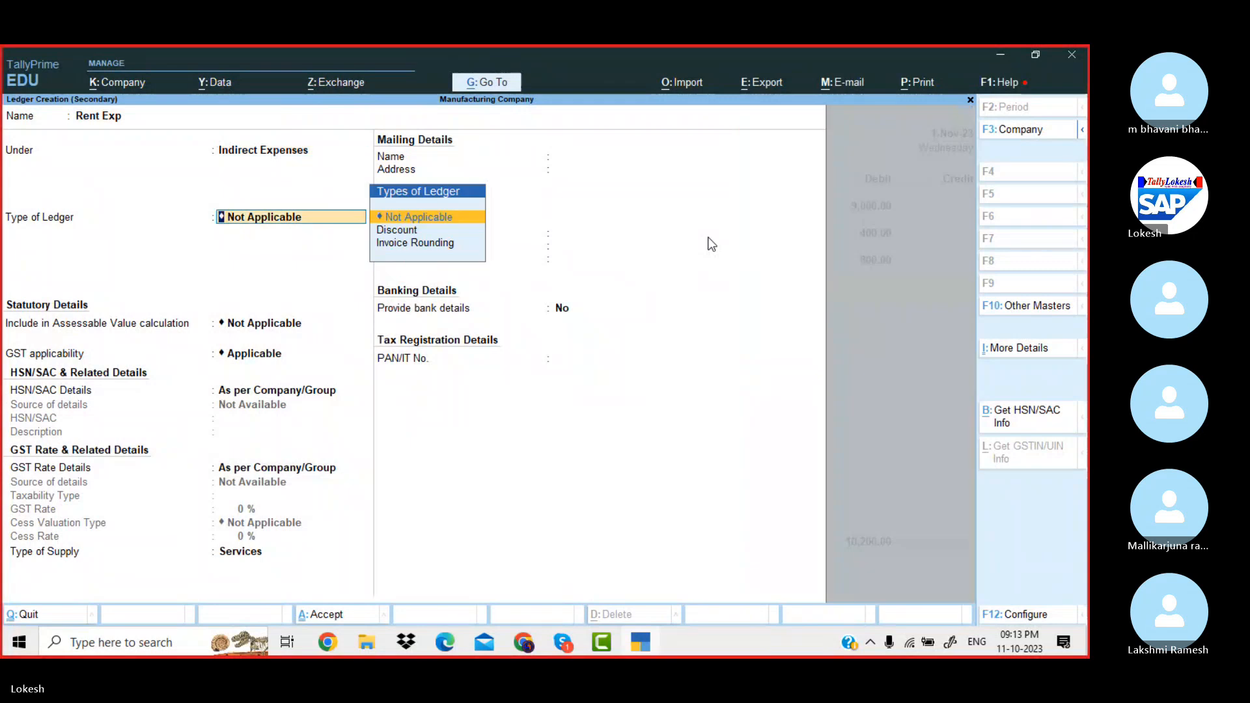
pyautogui.hotkey('ctrl', 'a')
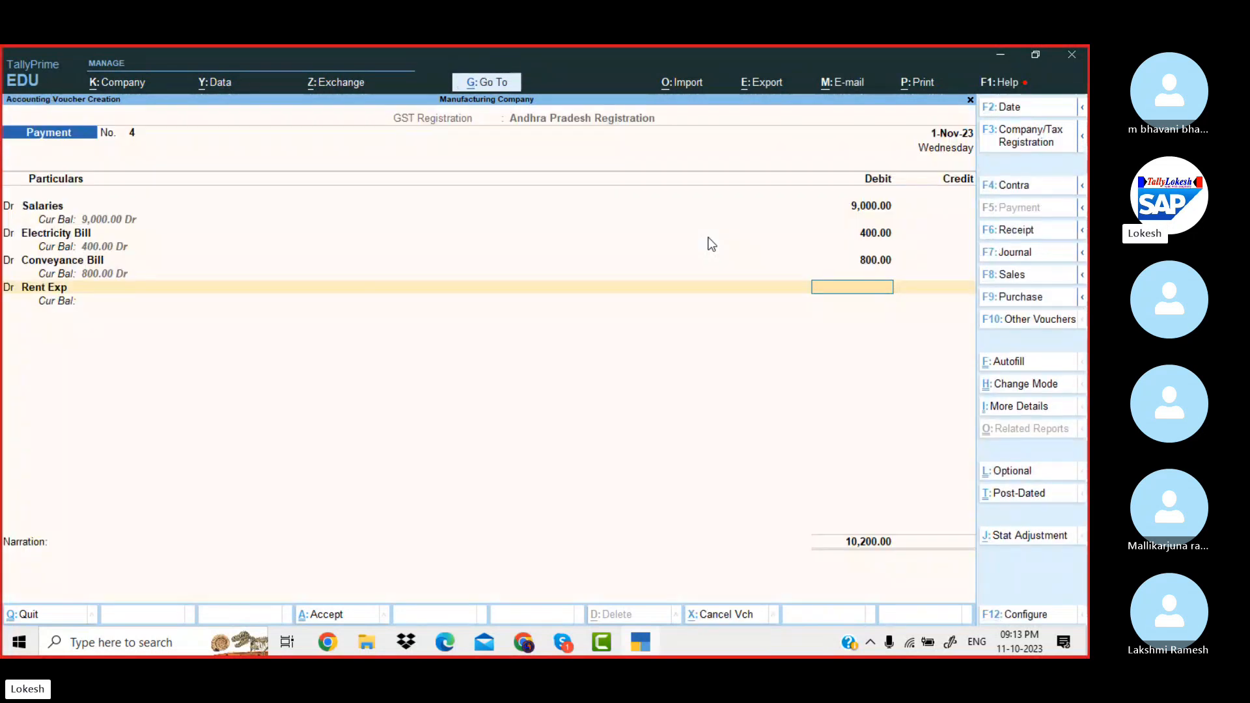
pyautogui.write('15000')
pyautogui.press('Return')
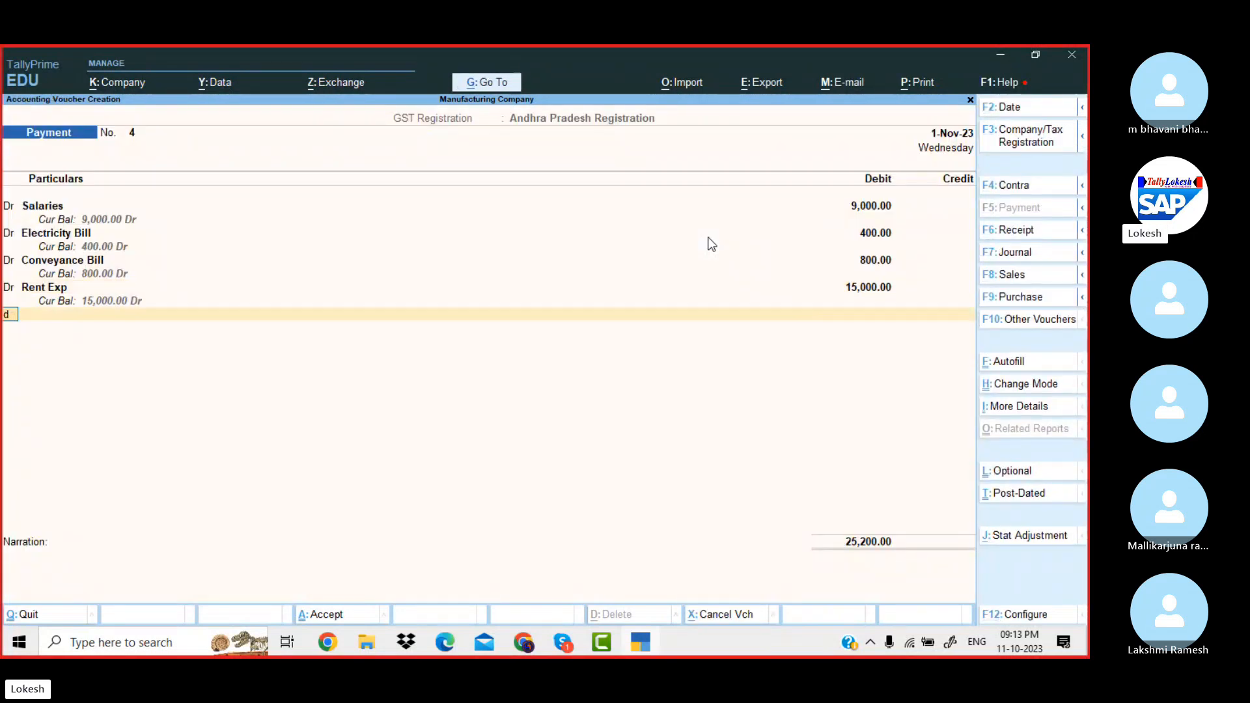
# - Create a Stationery Exp ledger under Indirect Expenses and debit it with 2,400 in the payment voucher
pyautogui.hotkey('alt', 'c')
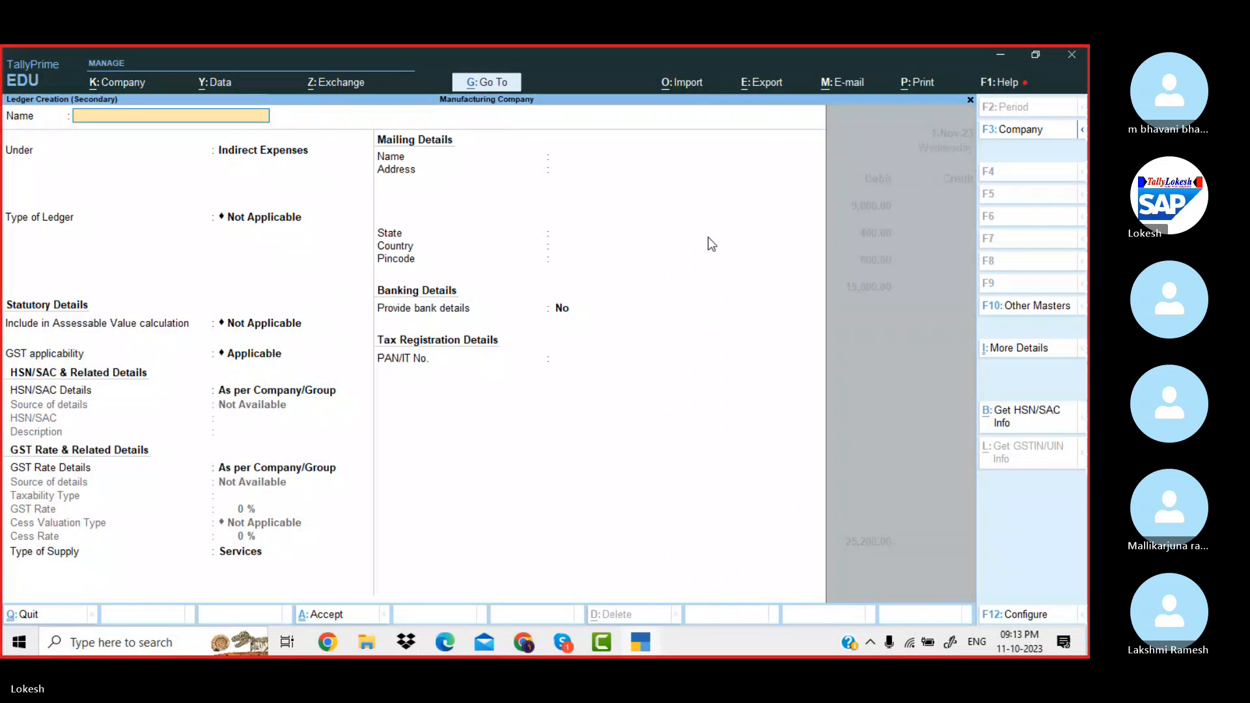
pyautogui.write('Stationery Exp')
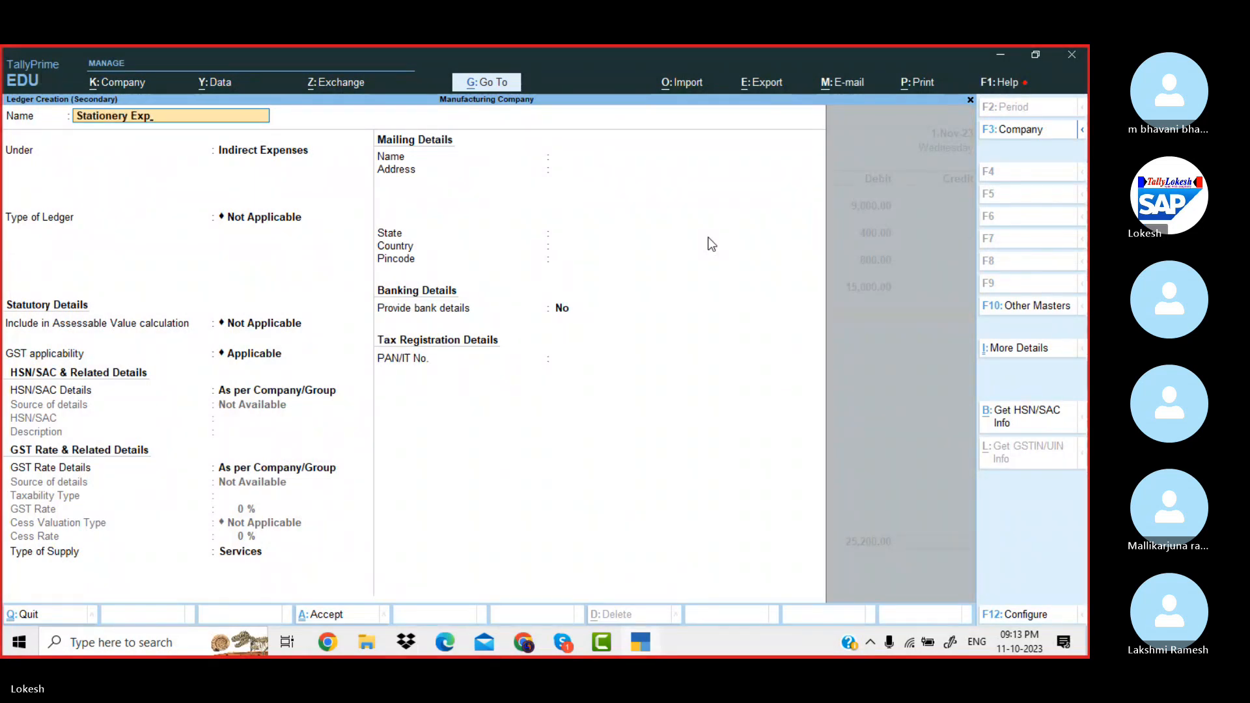
pyautogui.press('Return')
pyautogui.hotkey('ctrl', 'a')
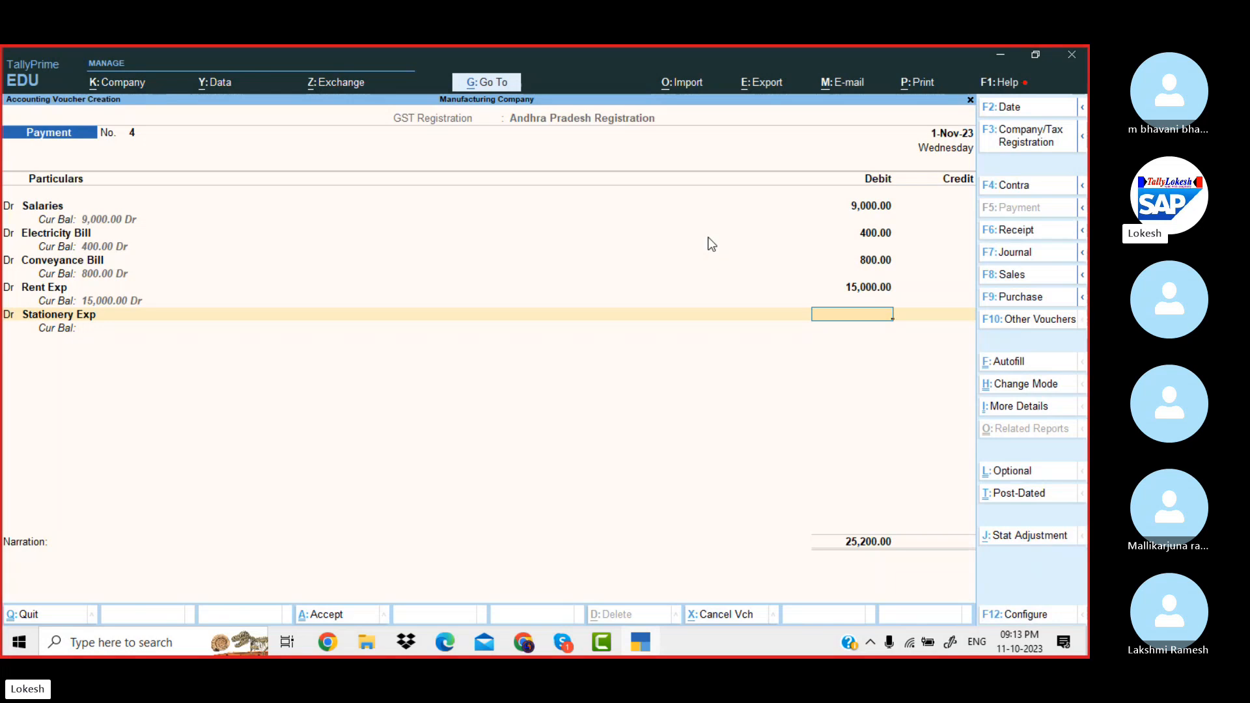
pyautogui.write('2400')
pyautogui.press('Return')
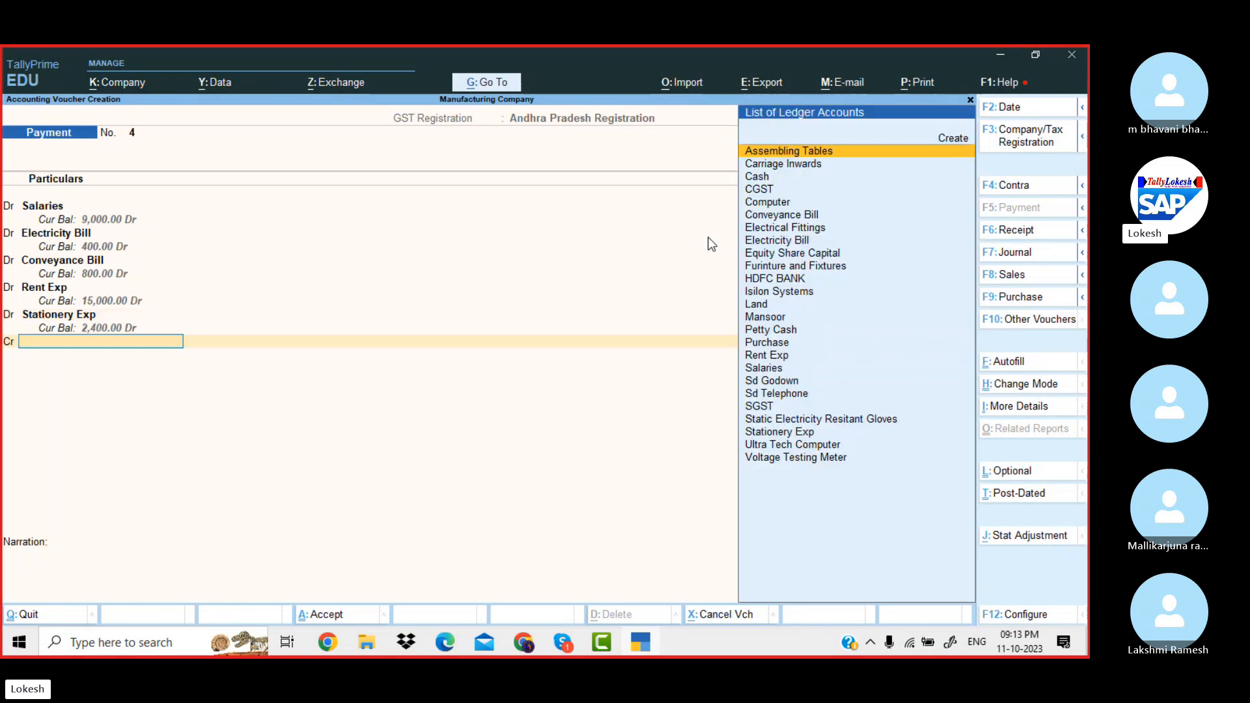
# - Credit Petty Cash with the full 27,600 and save the payment voucher
pyautogui.write('Pe')
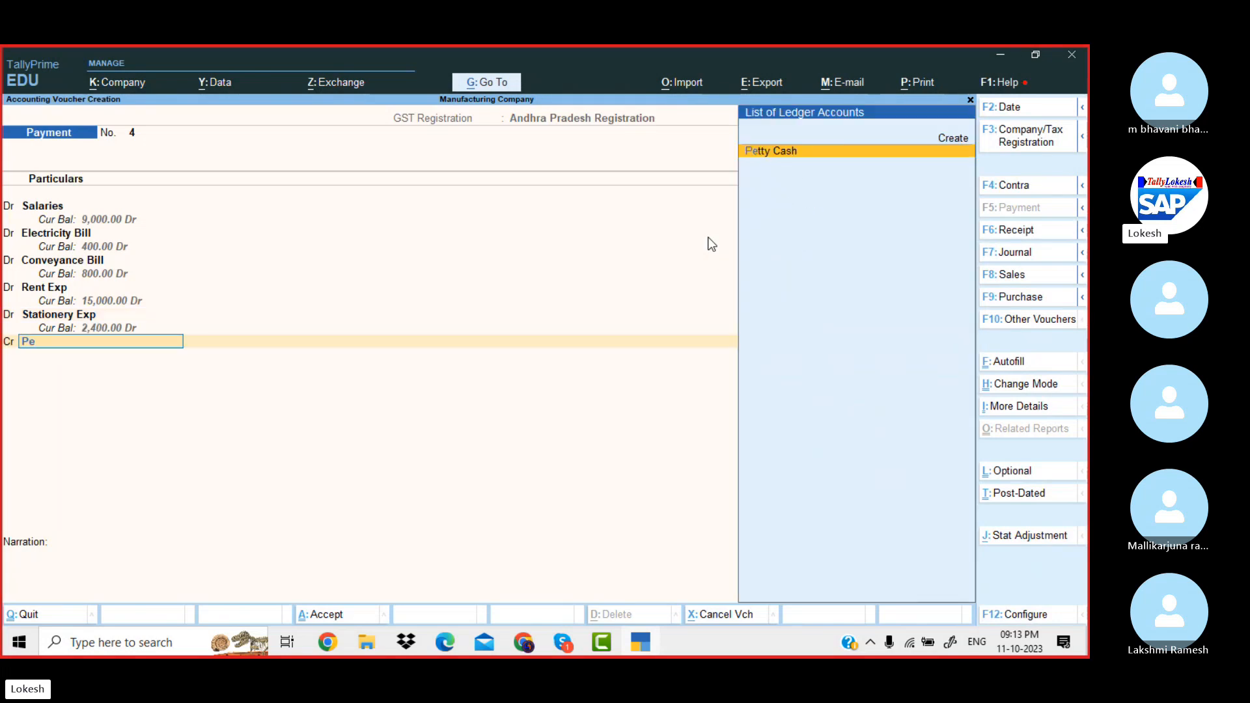
pyautogui.press('Return')
pyautogui.press('Return')
pyautogui.press('Return')
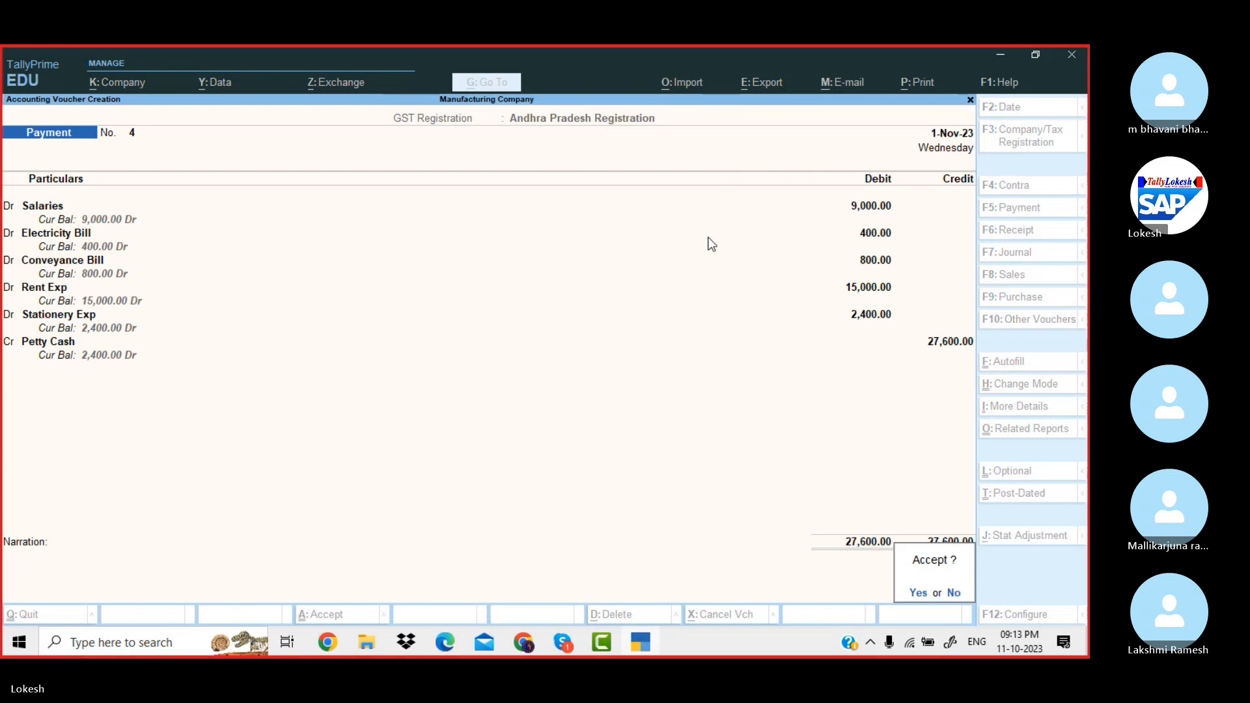
pyautogui.press('Return')
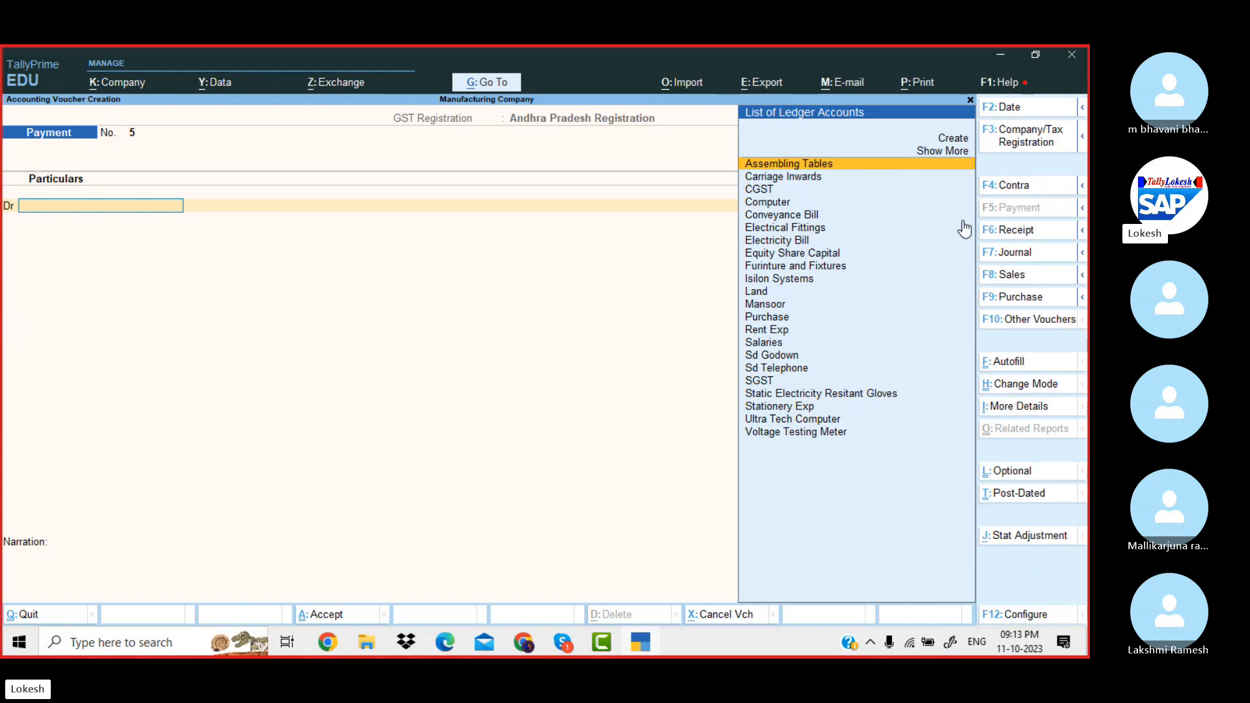
# - Start a contra voucher crediting HDFC BANK with 40,000 and allocate the amount as a cheque dated 1-Nov-23
pyautogui.click(1014, 185)
pyautogui.press('Return')
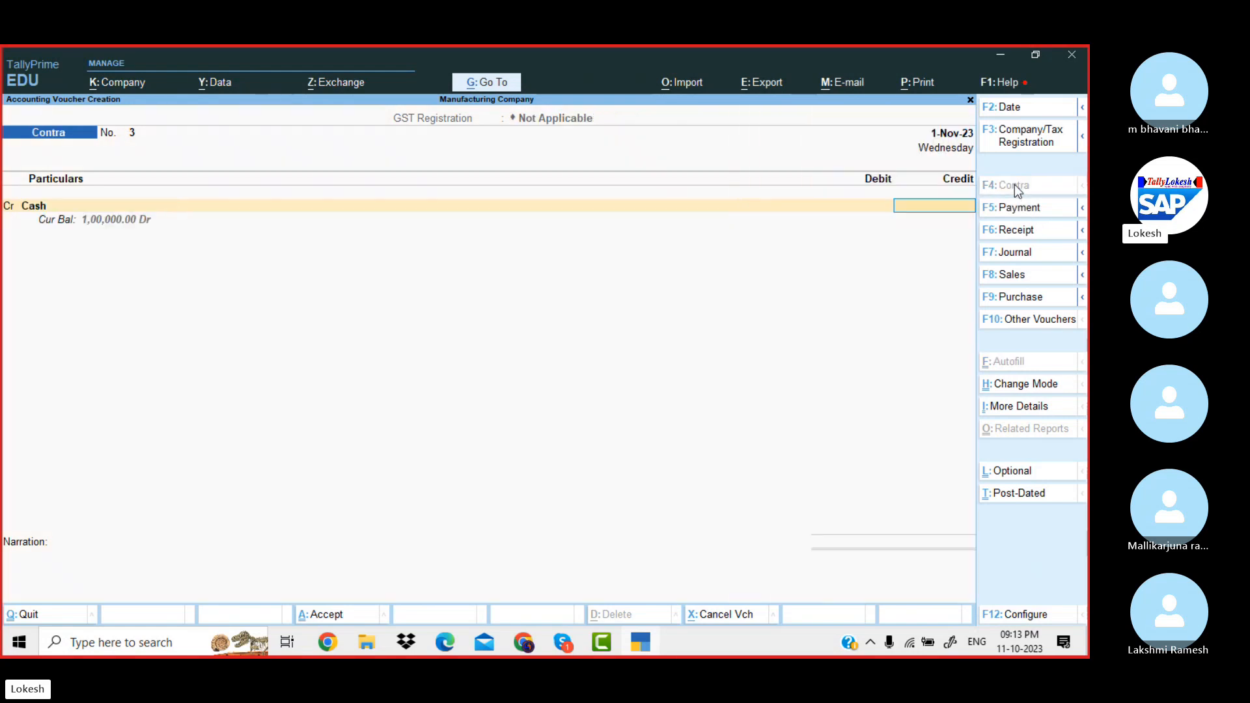
pyautogui.press('BackSpace')
pyautogui.write('h')
pyautogui.press('Return')
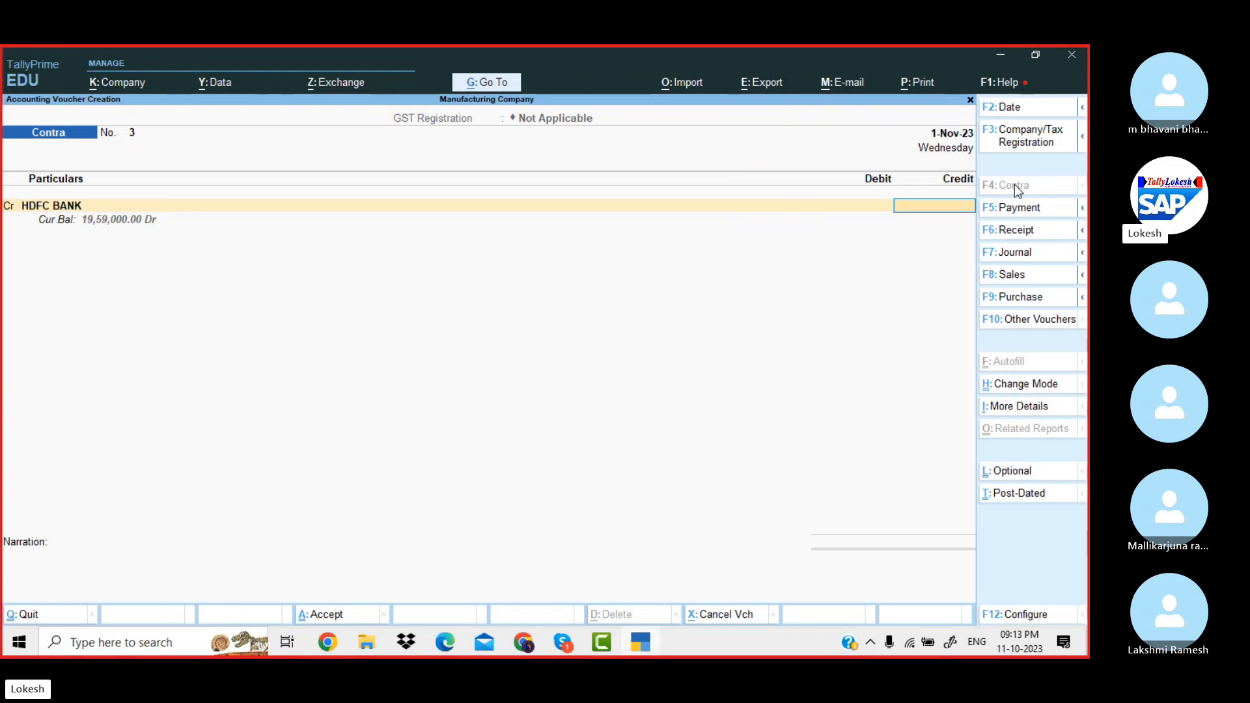
pyautogui.write('40000')
pyautogui.press('Return')
pyautogui.press('Return')
pyautogui.press('Return')
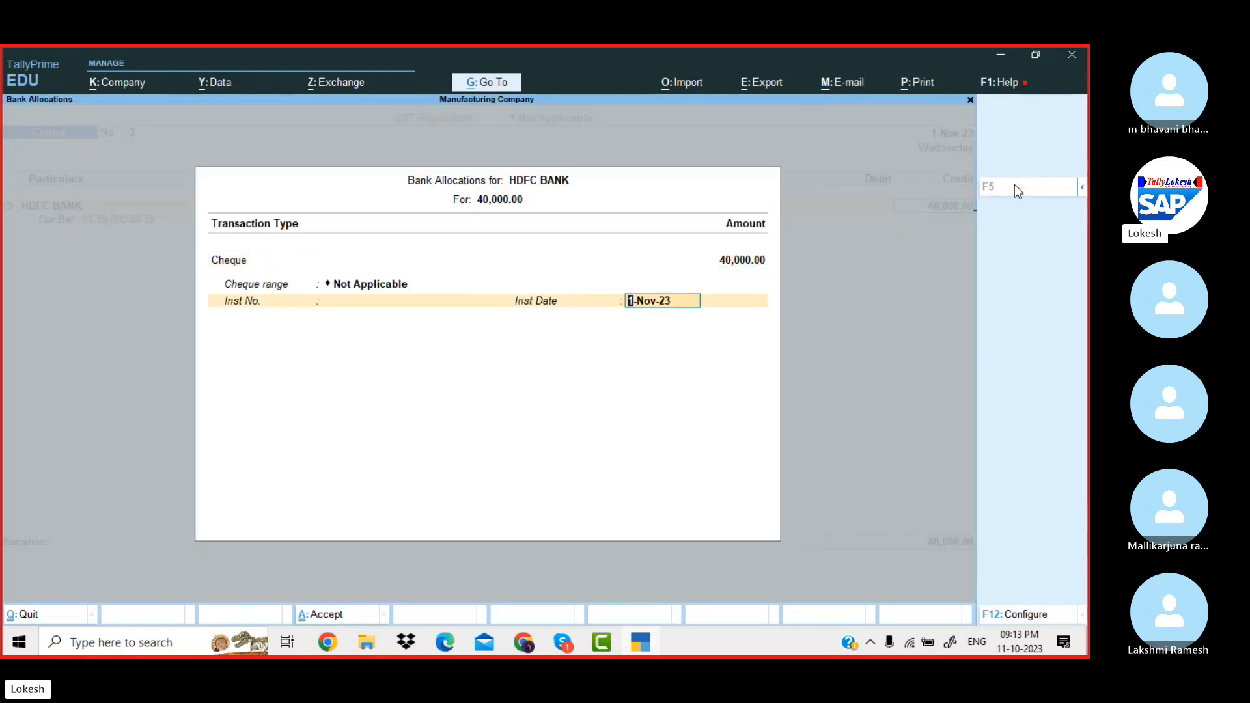
pyautogui.press('Return')
# - Debit Petty Cash with 40,000 and save the contra voucher
pyautogui.write('p')
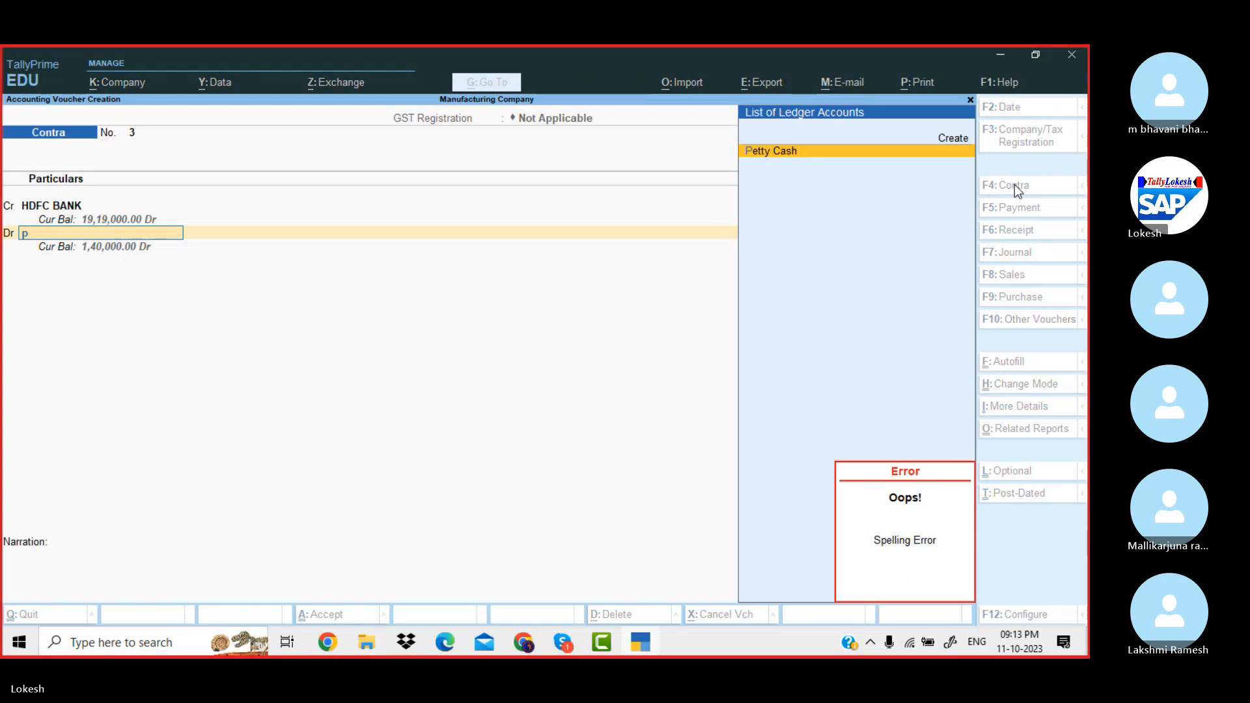
pyautogui.press('Return')
pyautogui.press('Return')
pyautogui.press('Return')
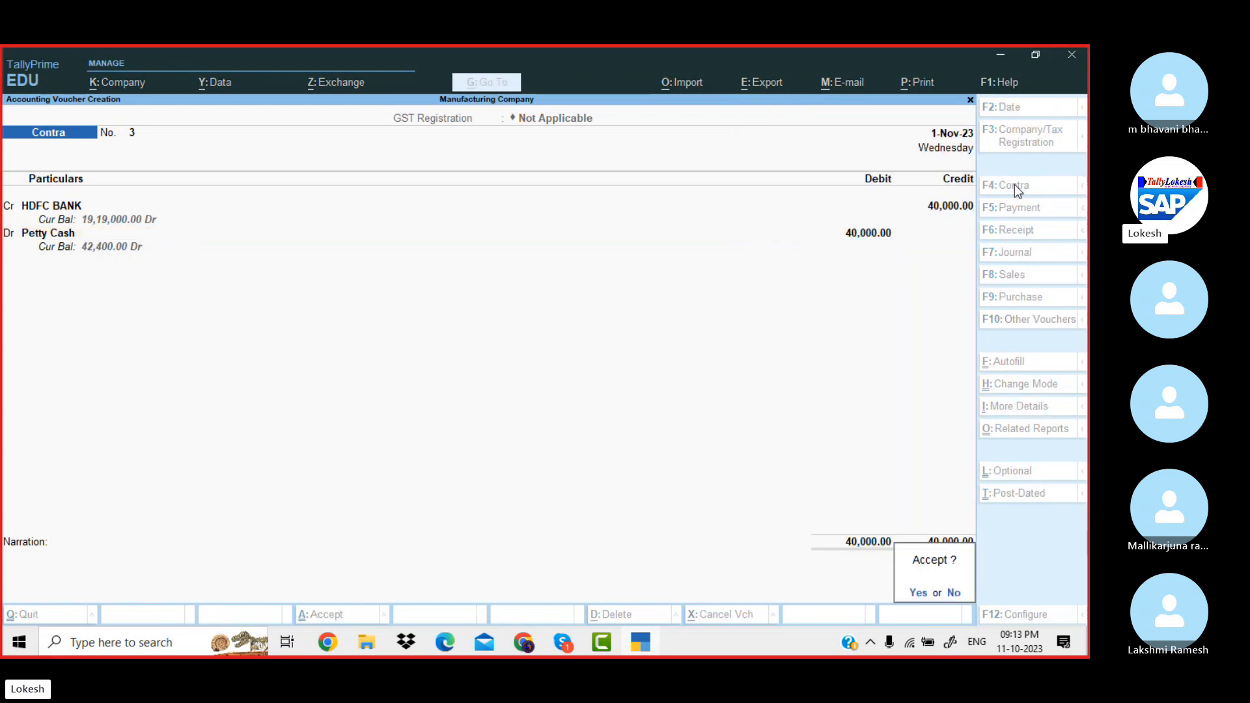
pyautogui.press('Return')
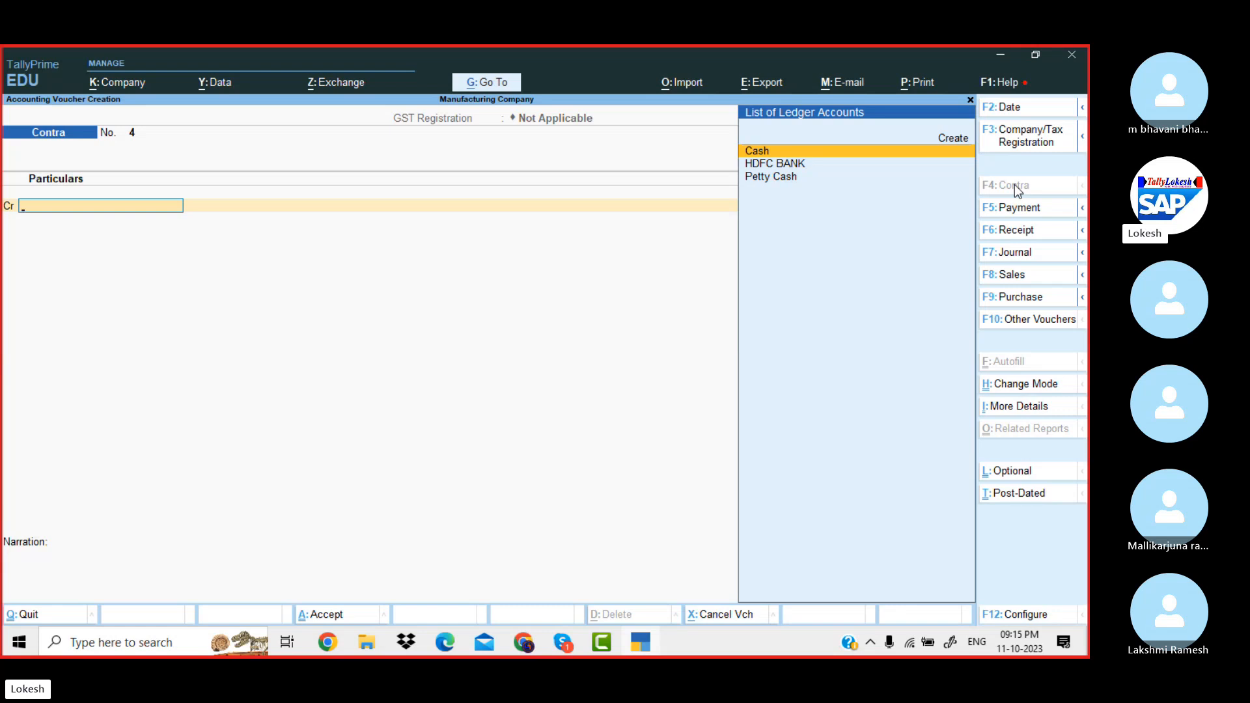
# - Leave voucher entry and start creating a new stock item with a name beginning "Compu"
pyautogui.press('Escape')
pyautogui.press('y')
pyautogui.press('Up')
pyautogui.press('Up')
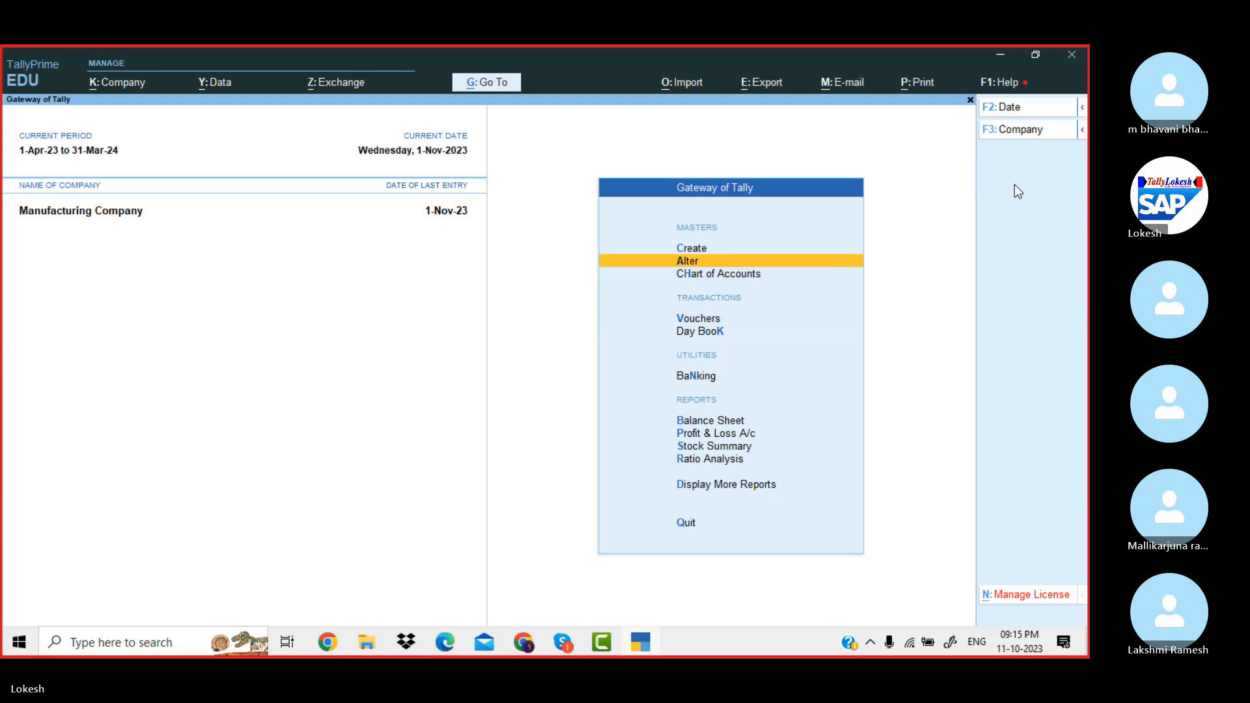
pyautogui.press('Up')
pyautogui.press('Return')
pyautogui.press('Down')
pyautogui.press('Down')
pyautogui.press('Down')
pyautogui.press('Down')
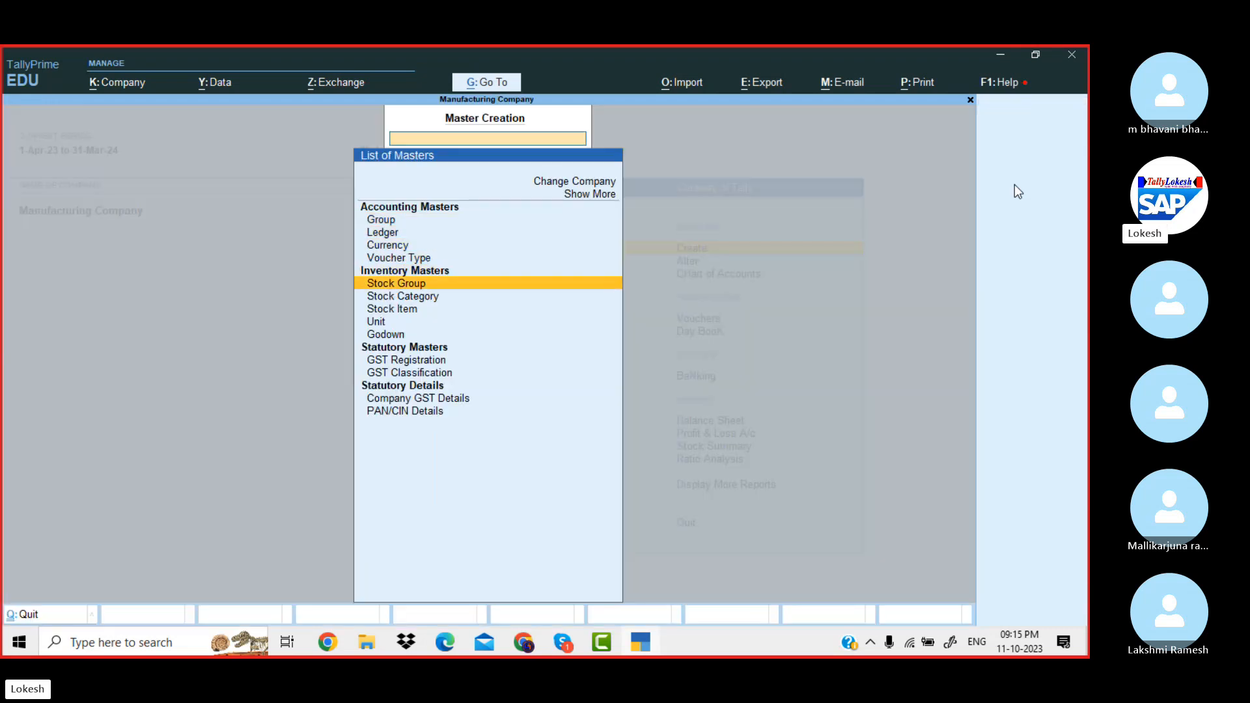
pyautogui.press('Down')
pyautogui.press('Down')
pyautogui.press('Return')
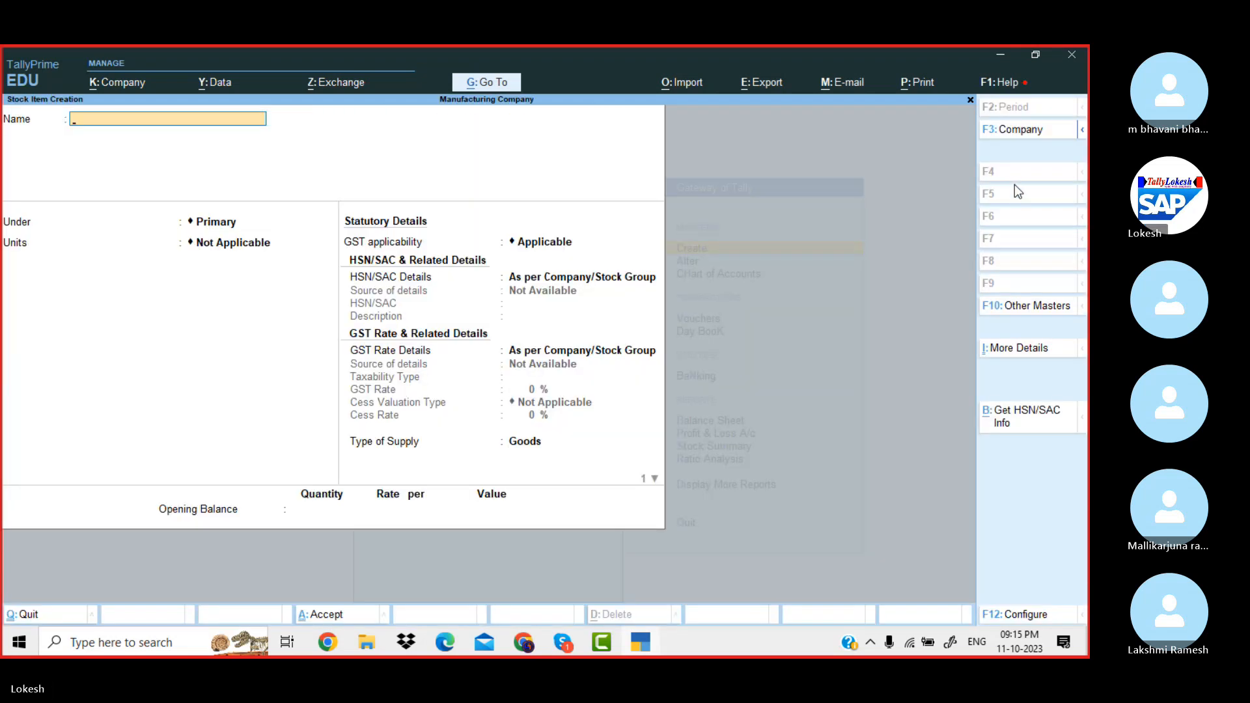
pyautogui.write('Compu')
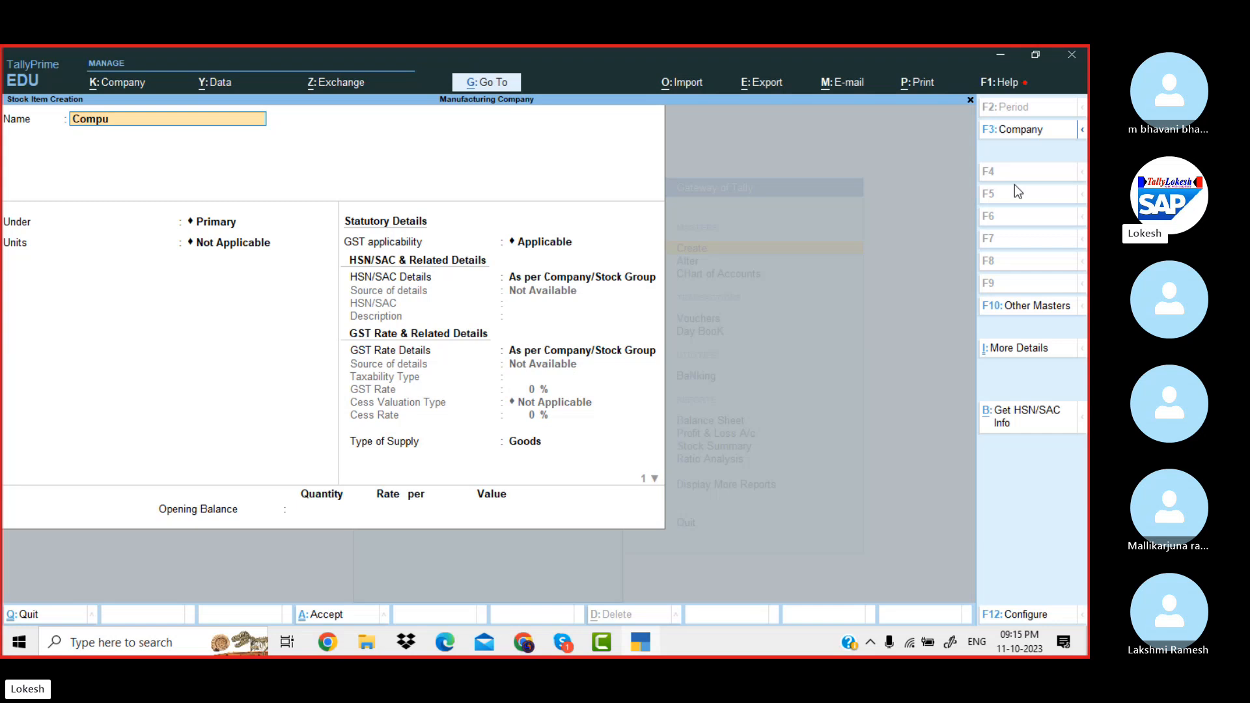
# - Name the stock item Computer P4 and place it under a newly created stock group called Finished Goods
pyautogui.write('ter P4')
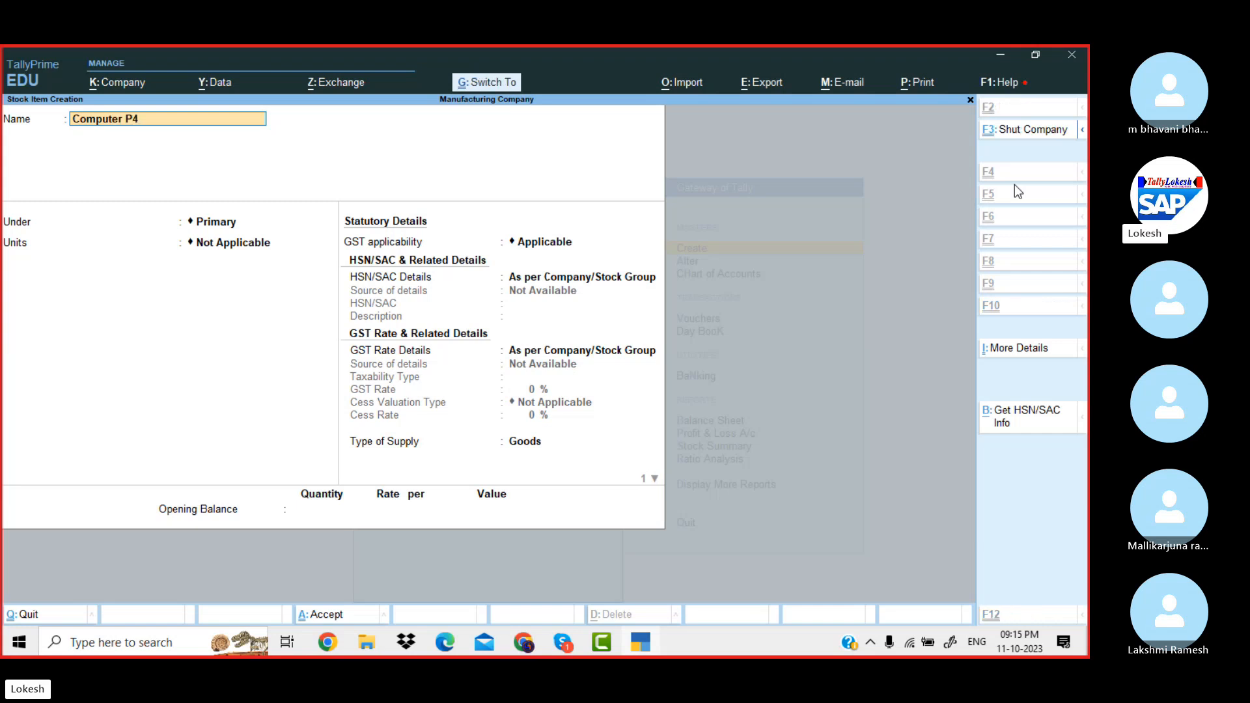
pyautogui.press('Return')
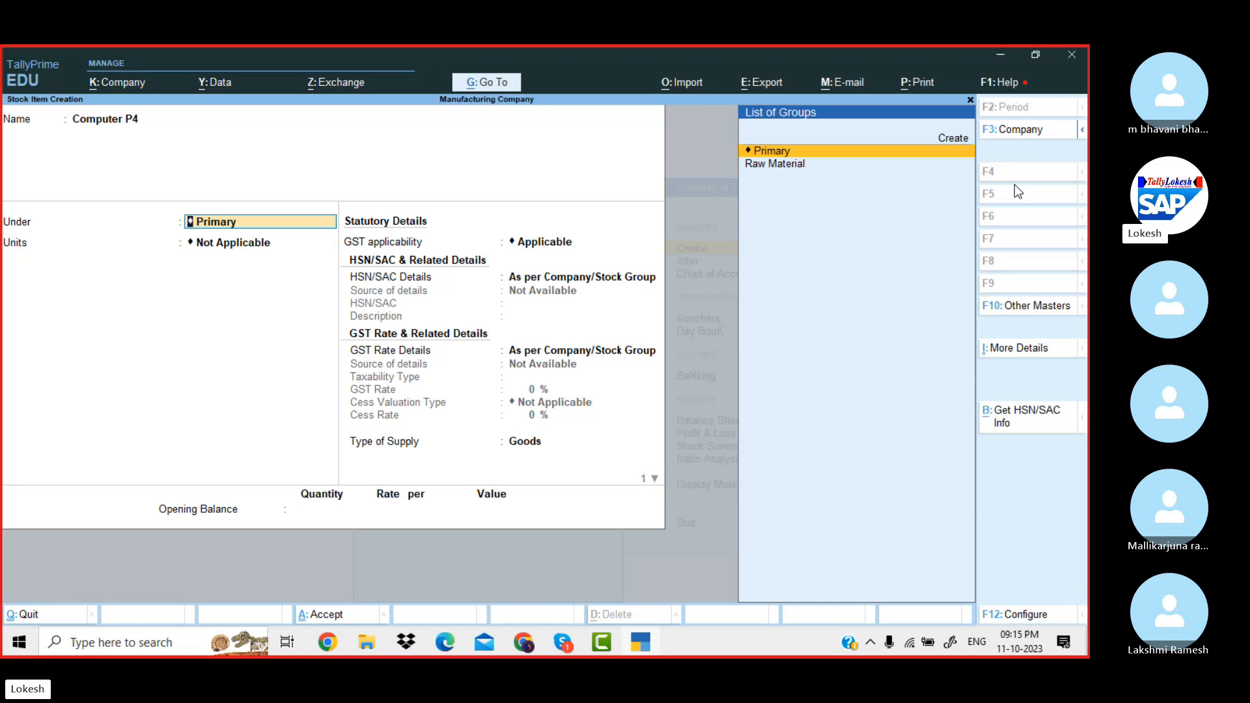
pyautogui.press('alt')
pyautogui.hotkey('alt', 'c')
pyautogui.write('Fini')
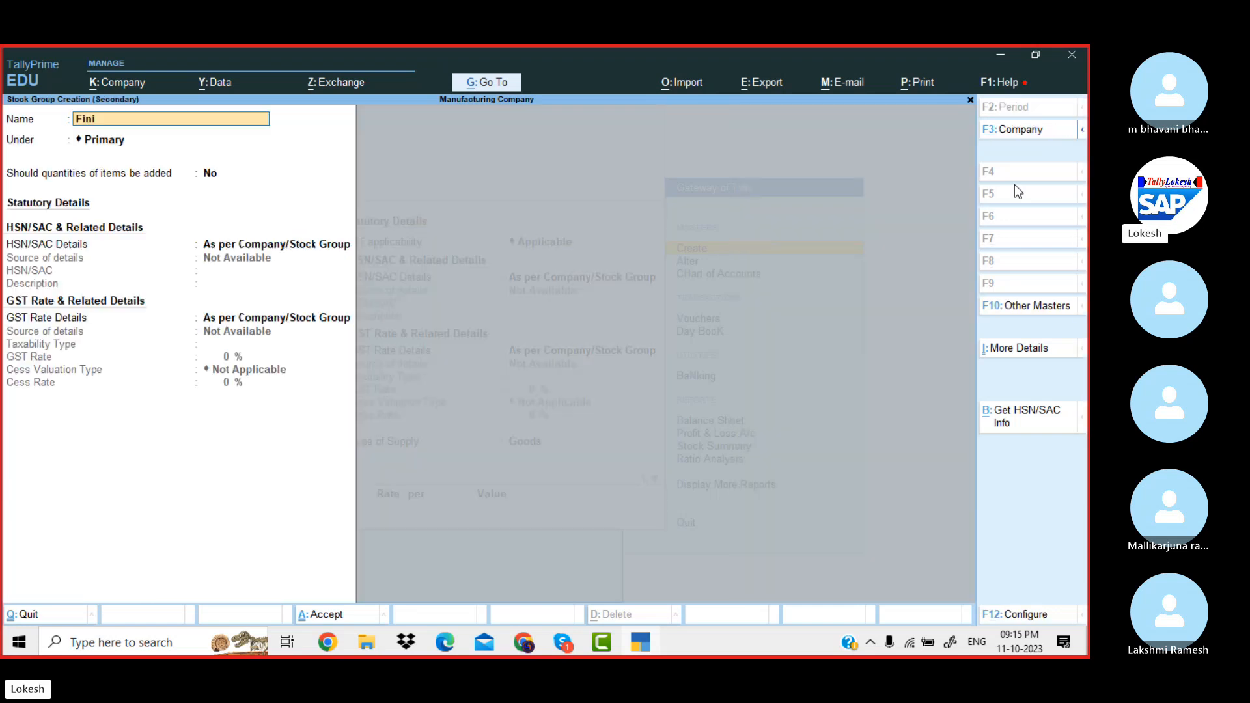
pyautogui.write('shed Goods')
pyautogui.press('Return')
pyautogui.press('Return')
pyautogui.press('Return')
pyautogui.press('Return')
pyautogui.press('Return')
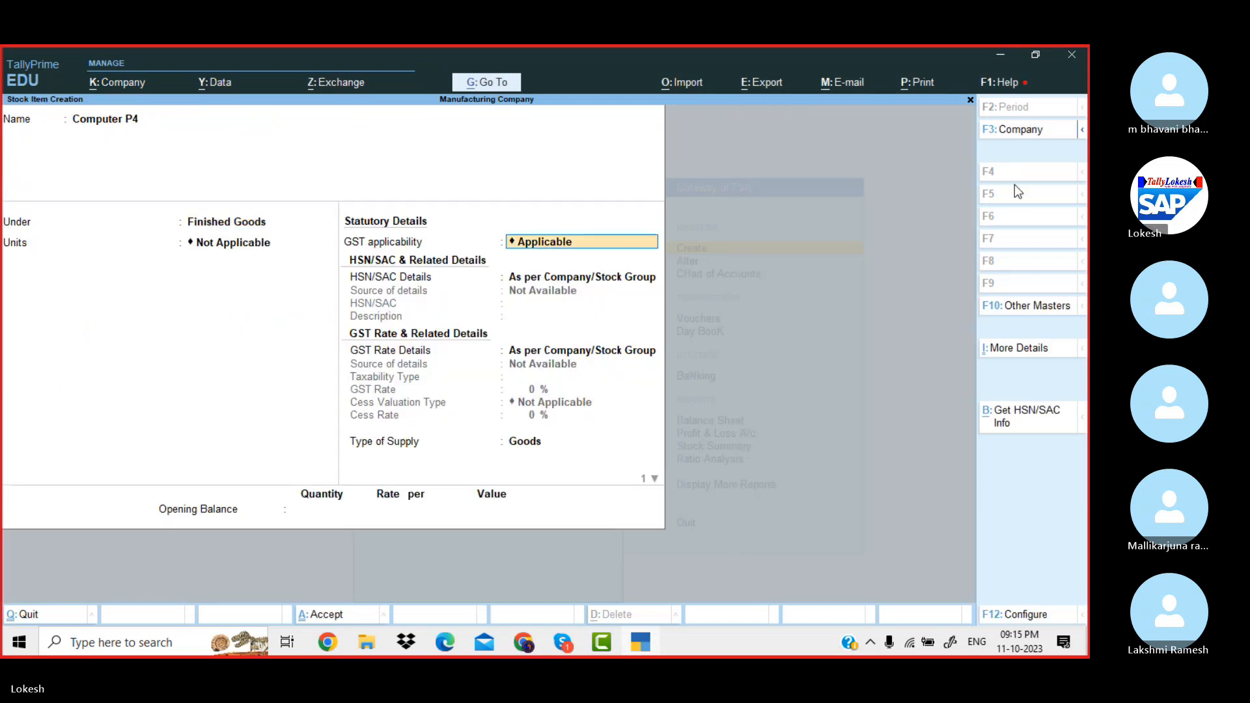
# - Set the item's unit to nos and turn off Use Alternate Units in the stock item configuration
pyautogui.press('Down')
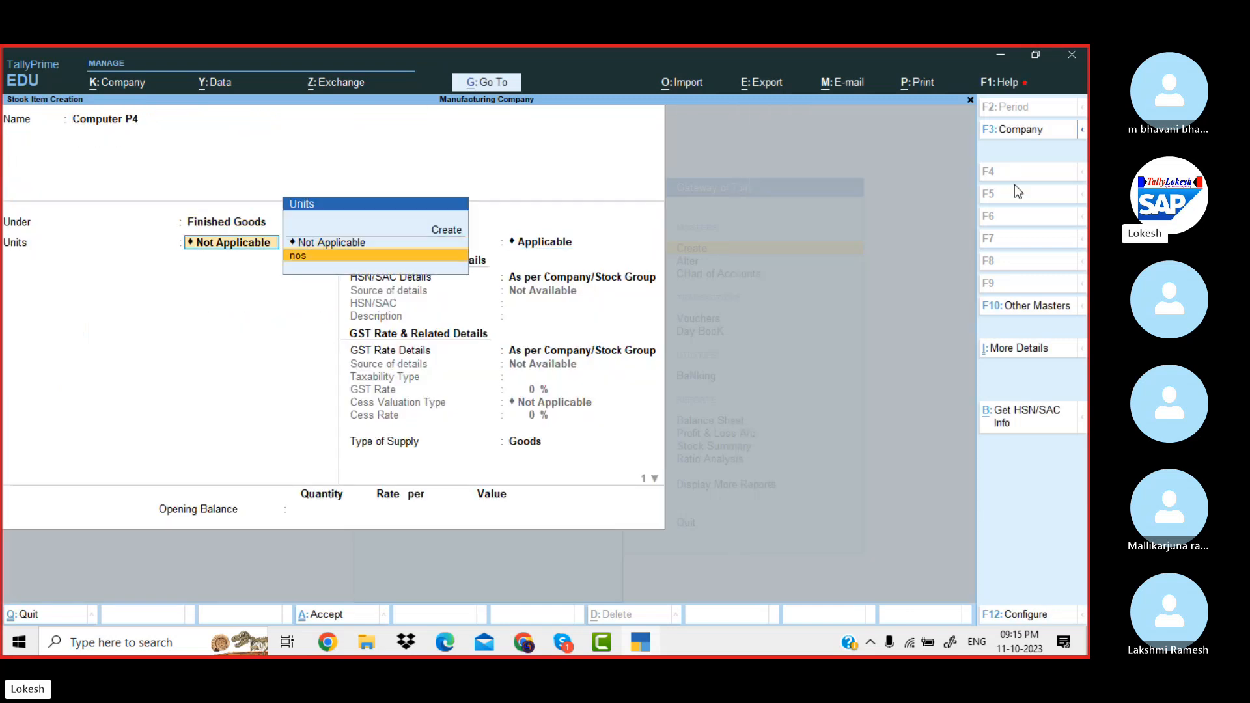
pyautogui.press('Return')
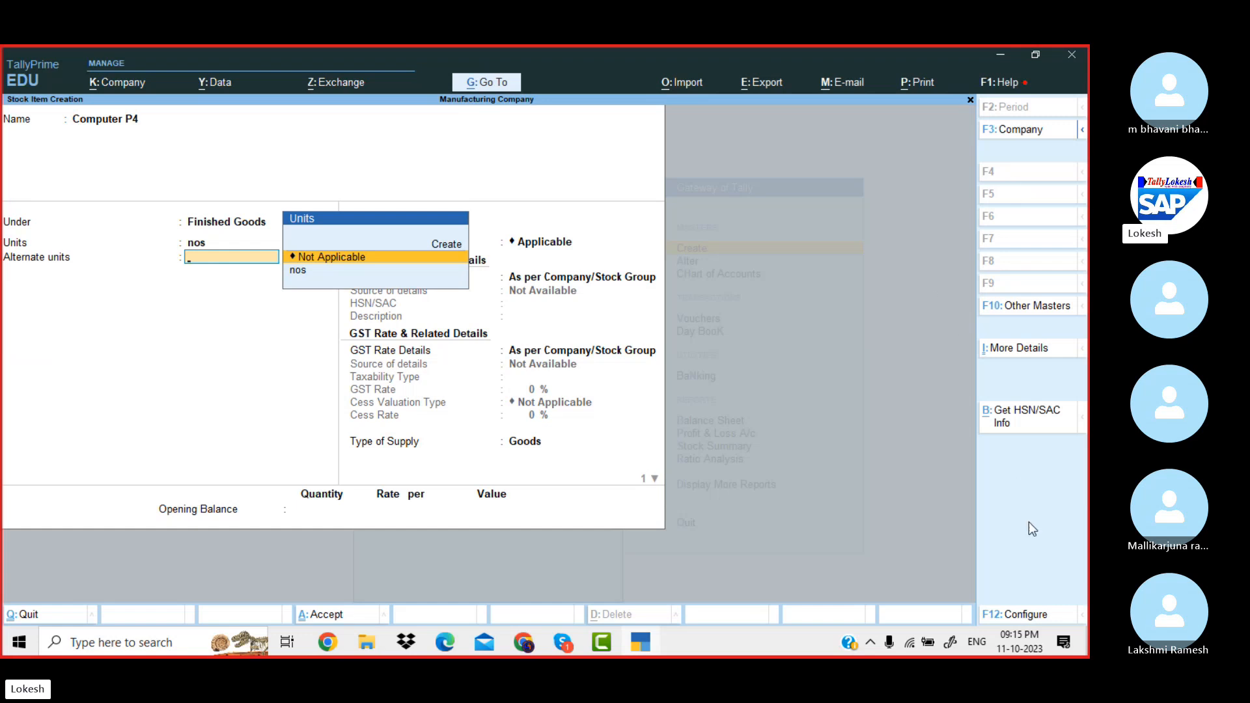
pyautogui.click(1028, 613)
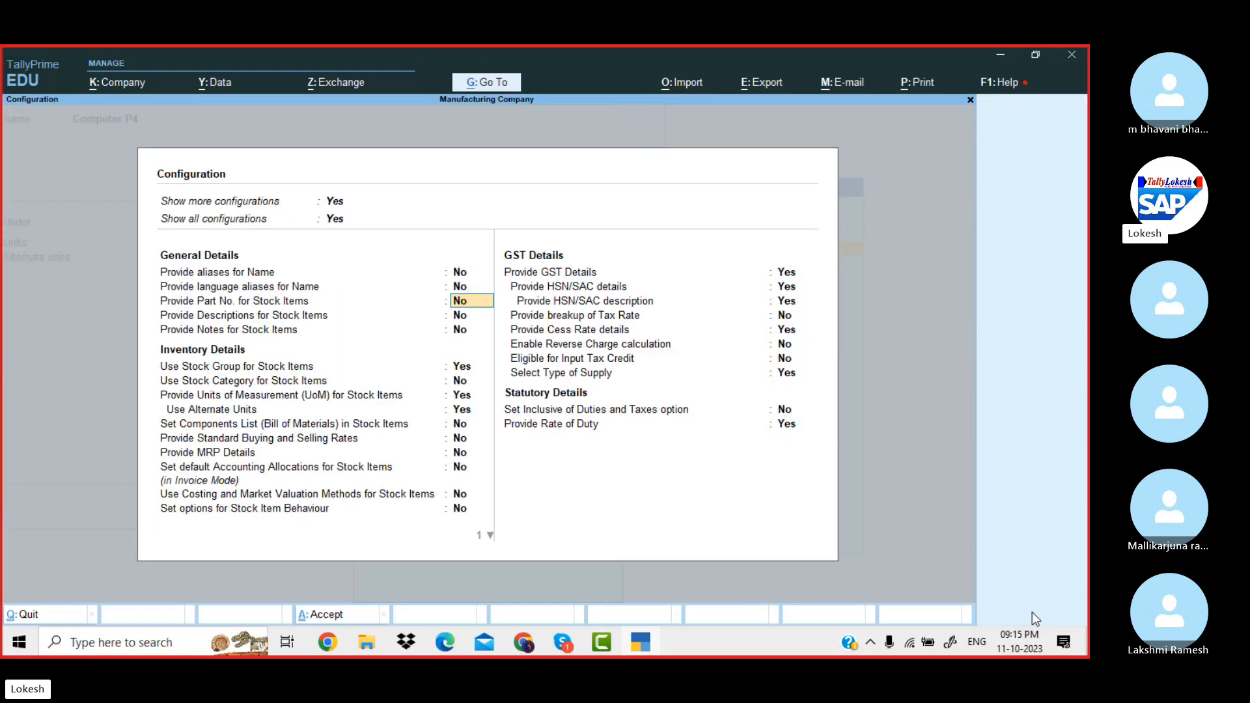
pyautogui.press('Down')
pyautogui.press('Down')
pyautogui.press('Down')
pyautogui.press('Down')
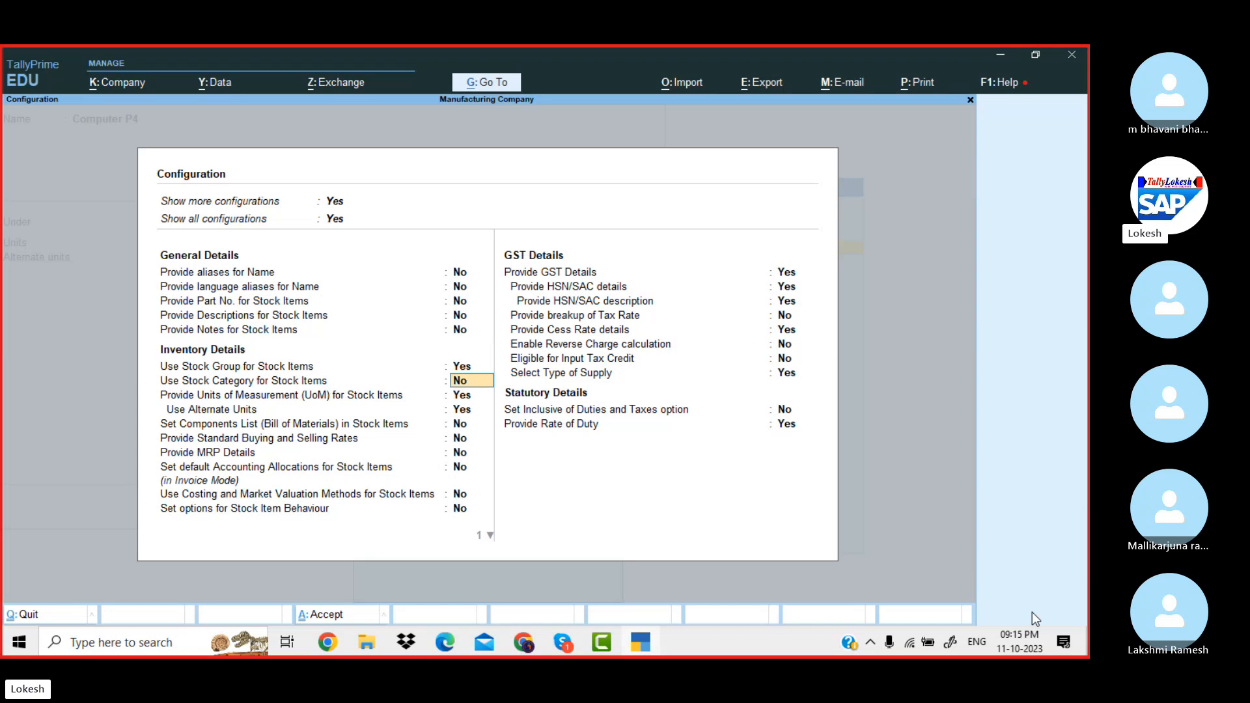
pyautogui.press('Down')
pyautogui.press('Down')
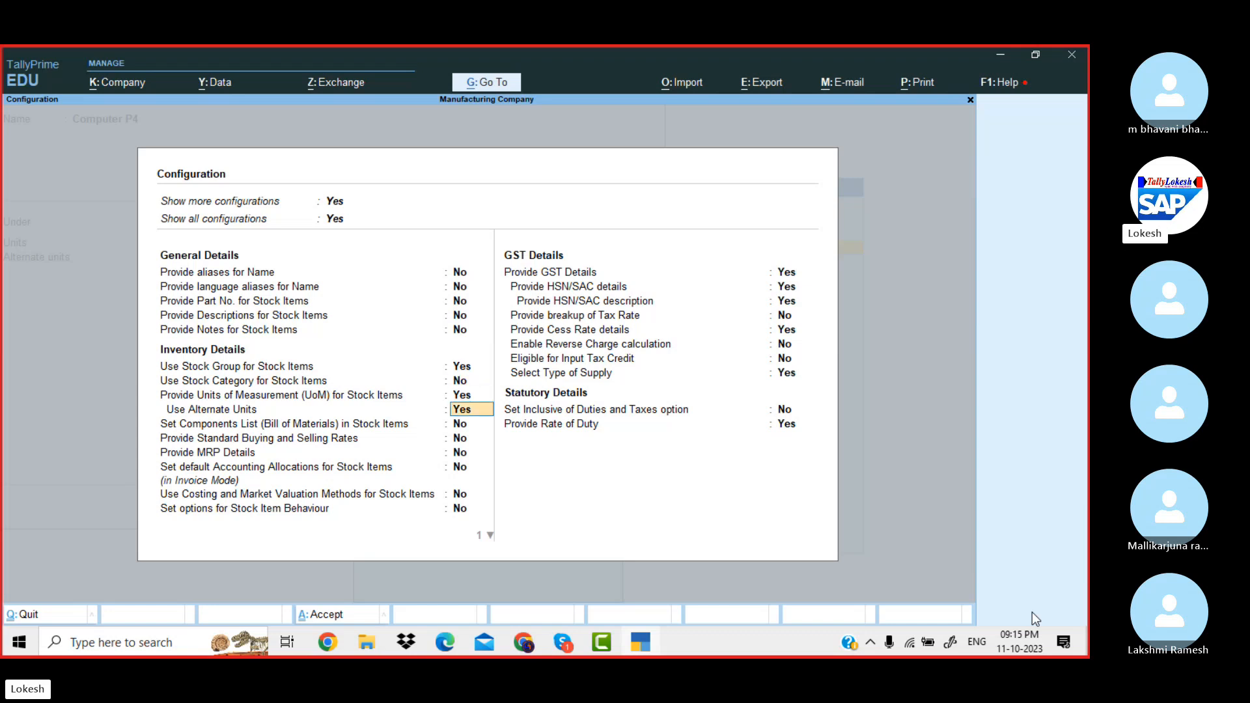
pyautogui.press('n')
pyautogui.press('Return')
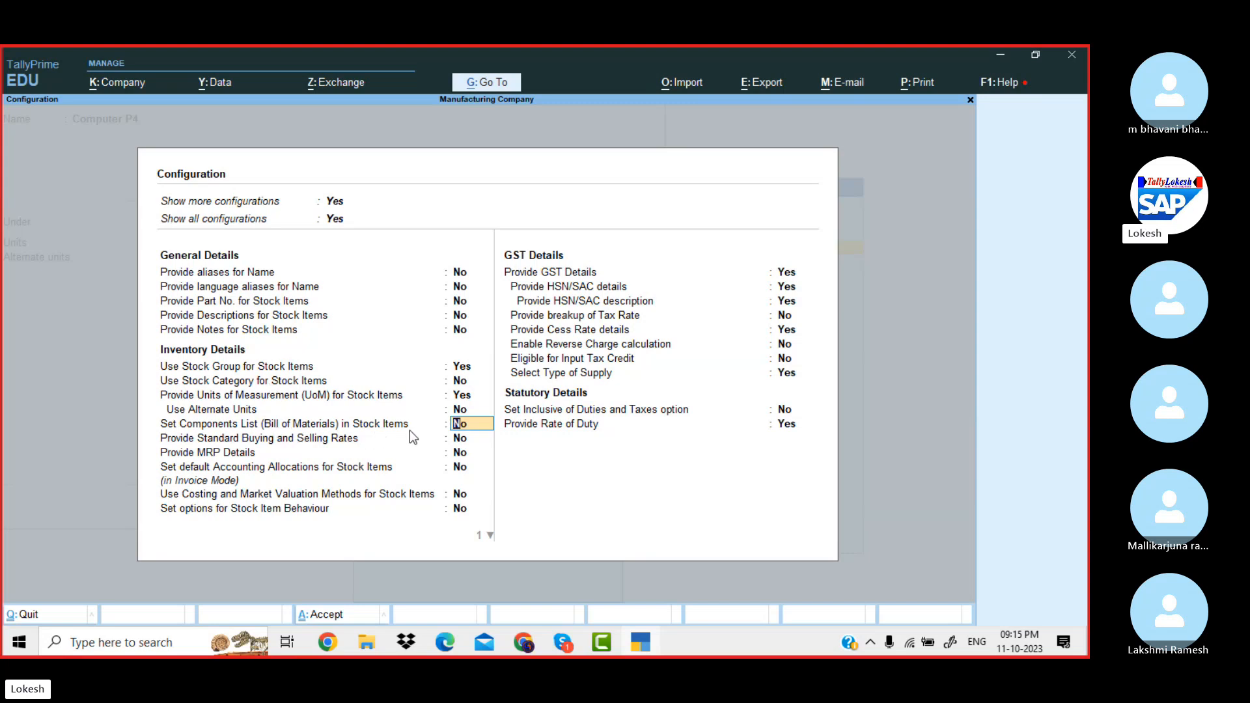
# - Enable Set Components List (Bill of Materials) in Stock Items and save the configuration
pyautogui.press('y')
pyautogui.press('Return')
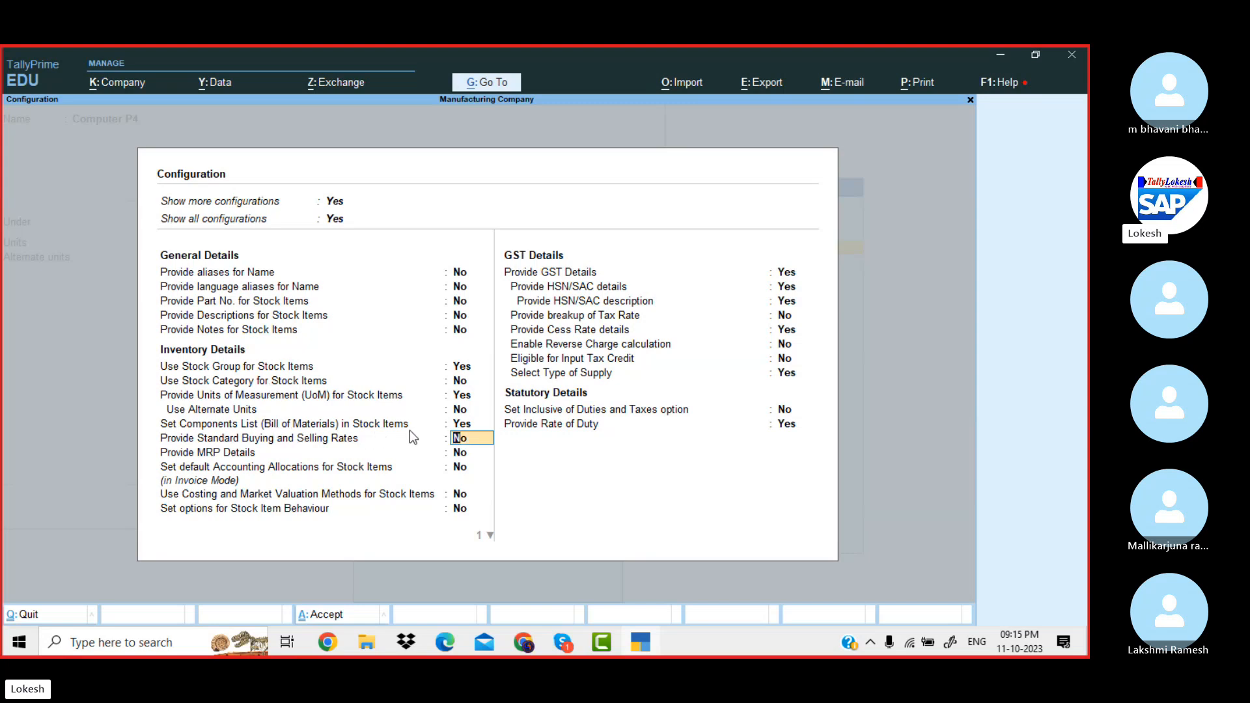
pyautogui.hotkey('ctrl', 'a')
pyautogui.press('Return')
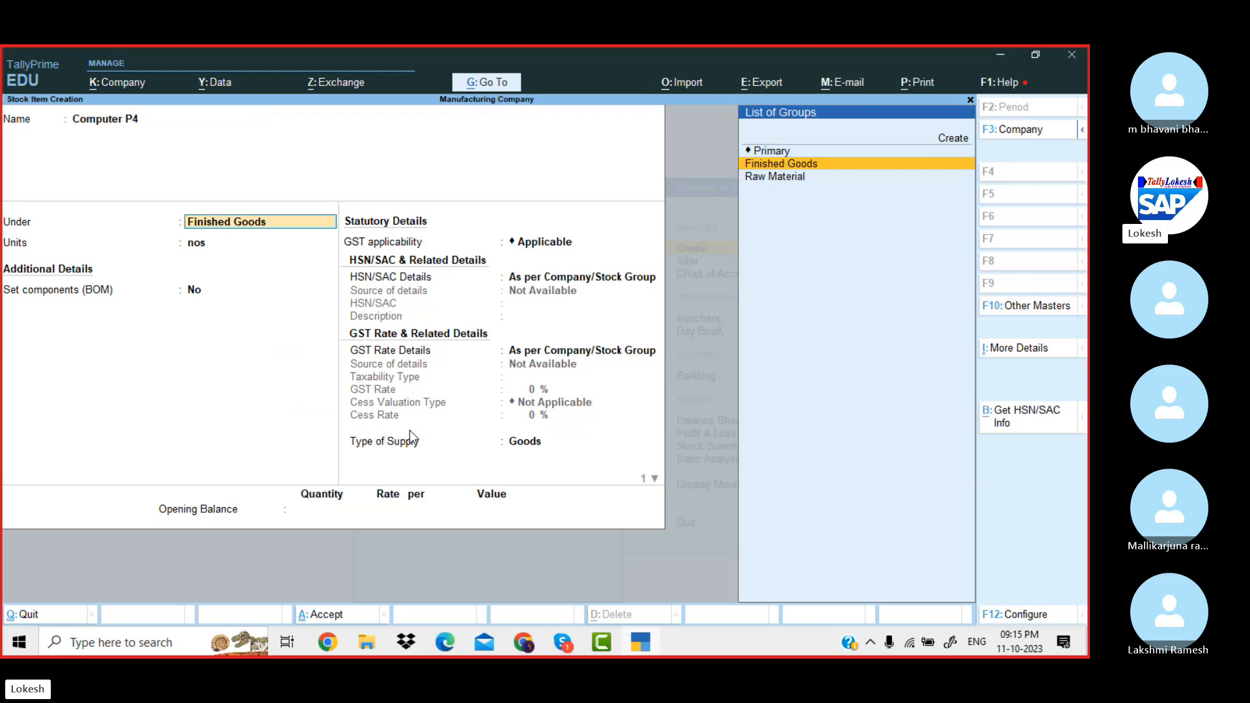
# - Turn on components (BOM) for Computer P4 and start a BOM named computer p4 with a unit of manufacture of 1 nos
pyautogui.press('Return')
pyautogui.press('Return')
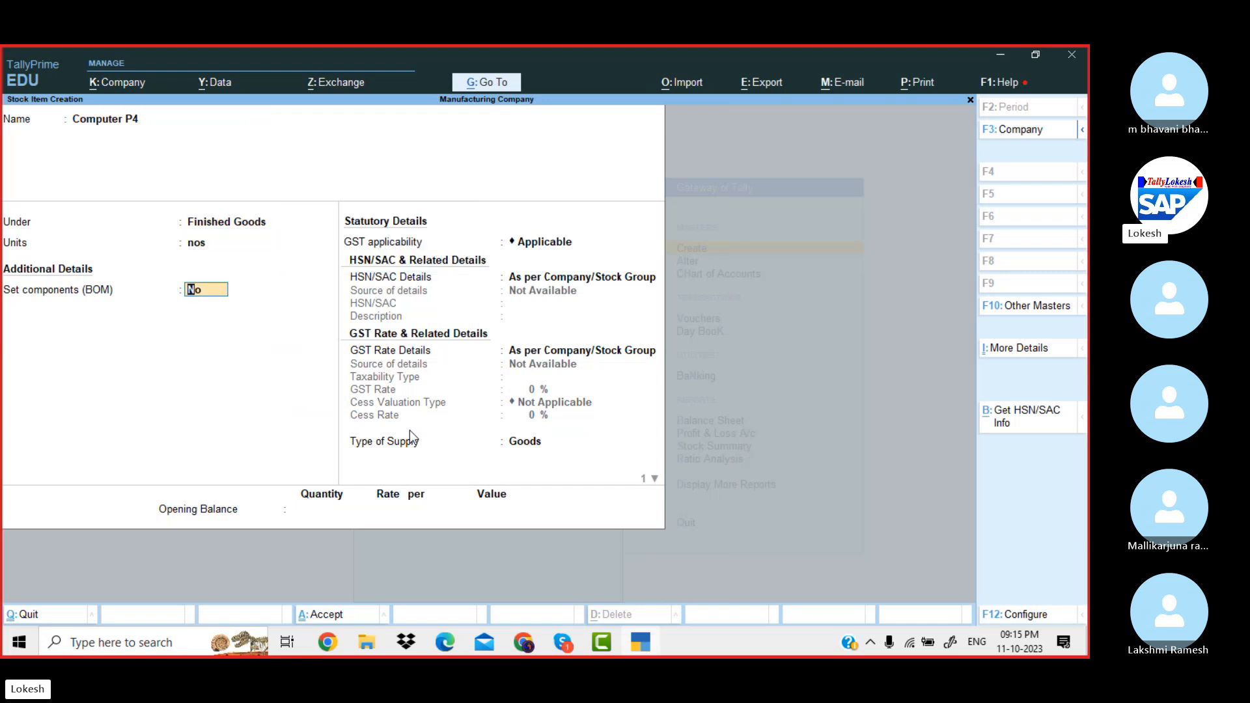
pyautogui.write('y')
pyautogui.press('Return')
pyautogui.write('computer p4')
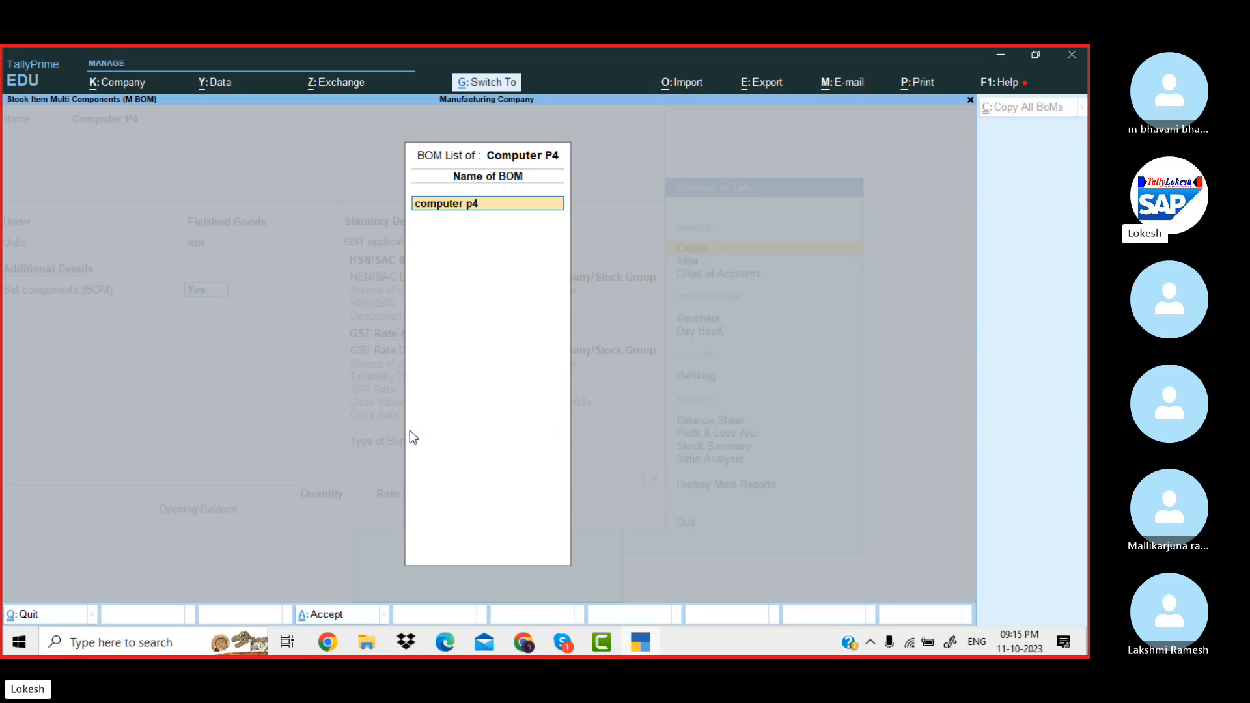
pyautogui.press('Return')
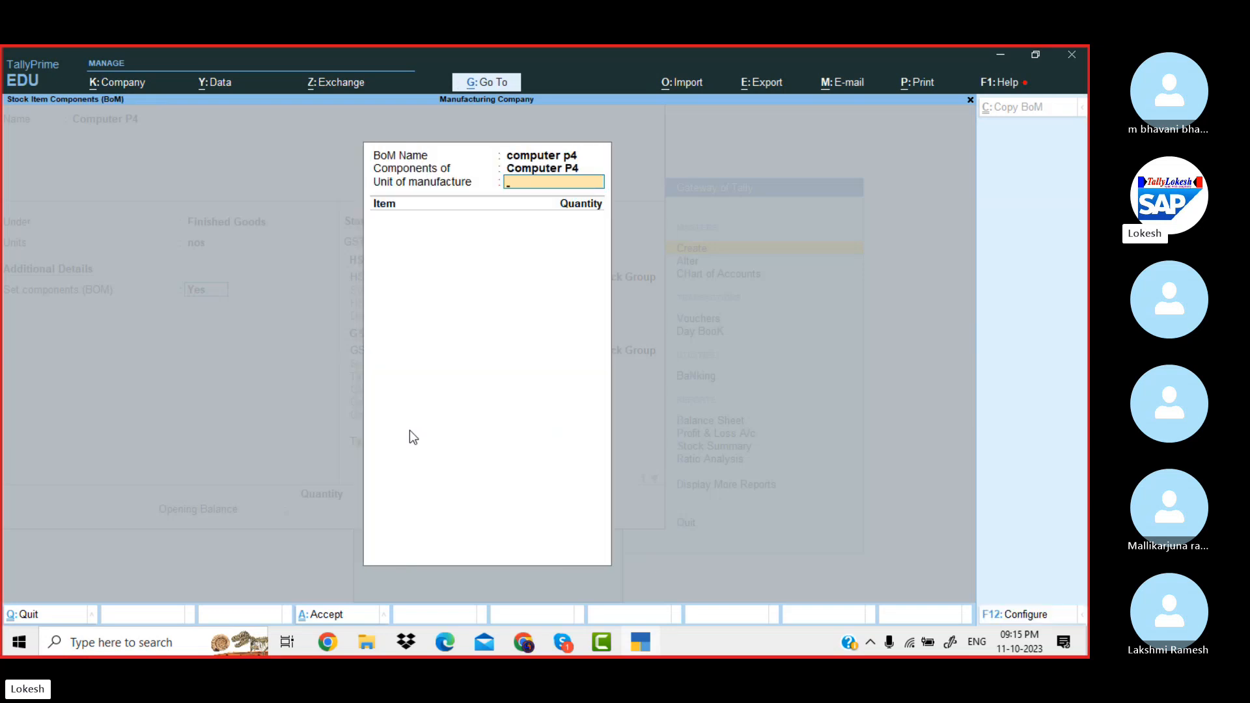
pyautogui.press('Return')
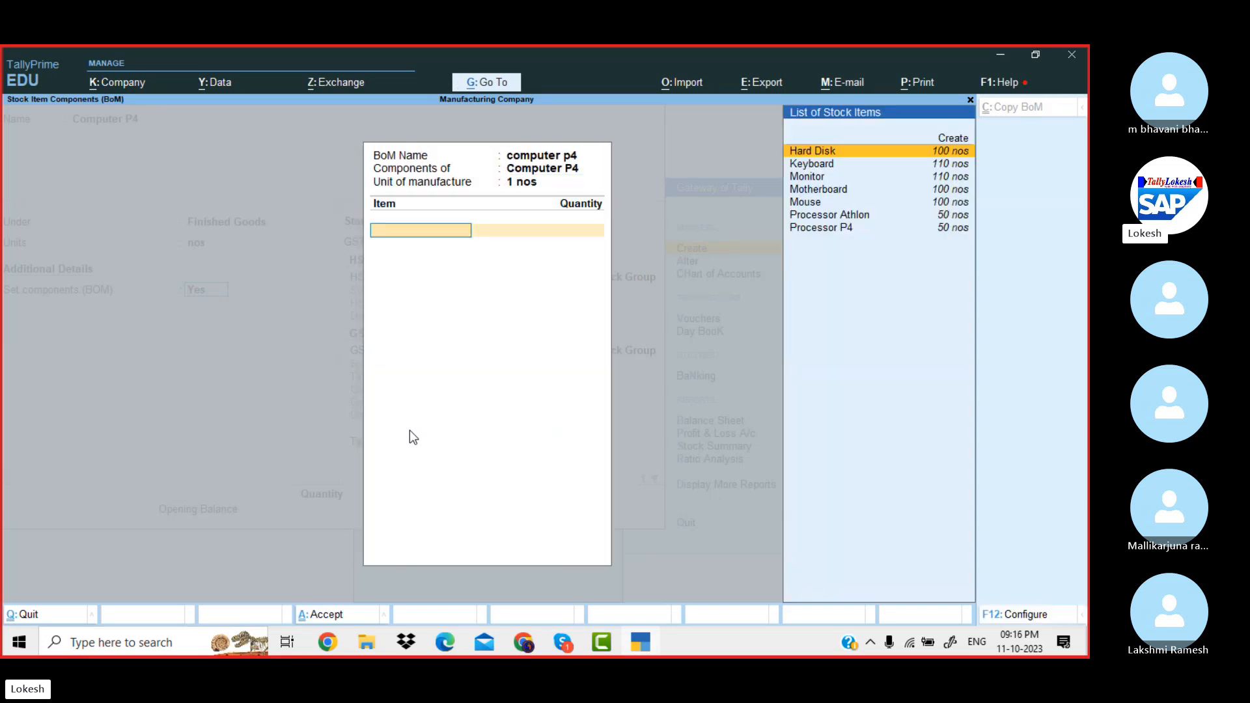
# - Add Monitor and Hard Disk to the BOM with a quantity of 1 nos each
pyautogui.write('M')
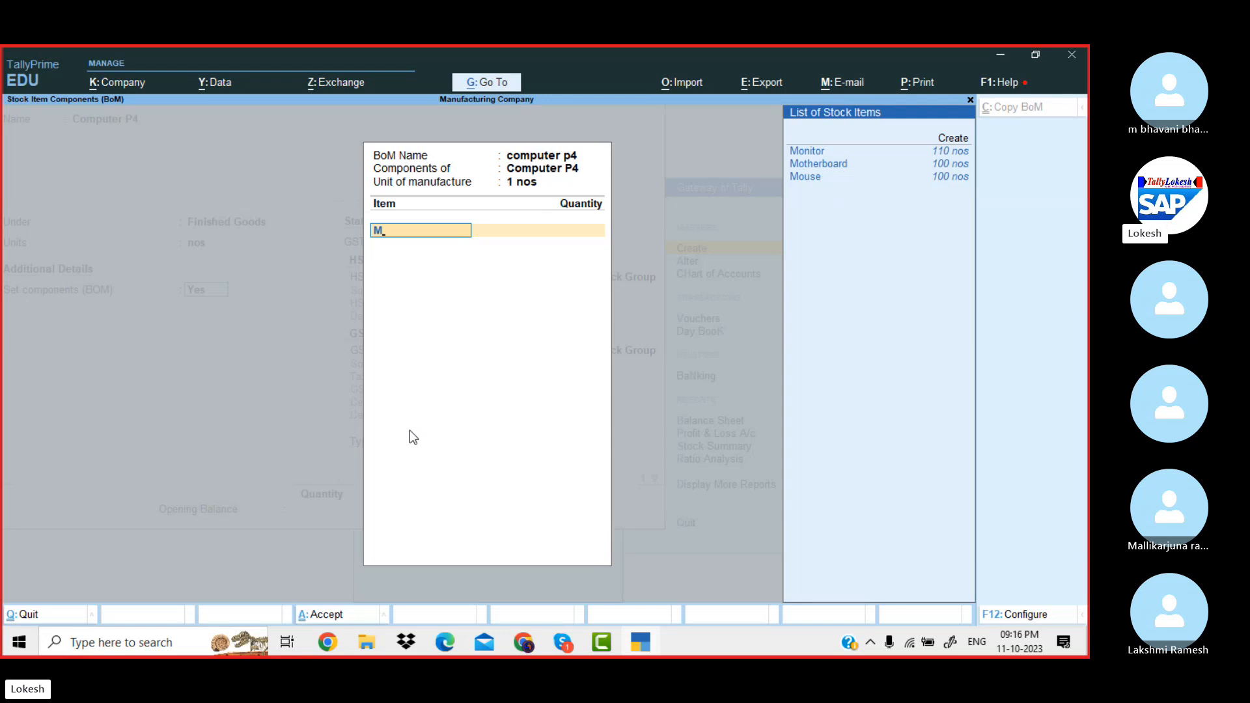
pyautogui.press('Return')
pyautogui.write('2')
pyautogui.press('BackSpace')
pyautogui.write('1')
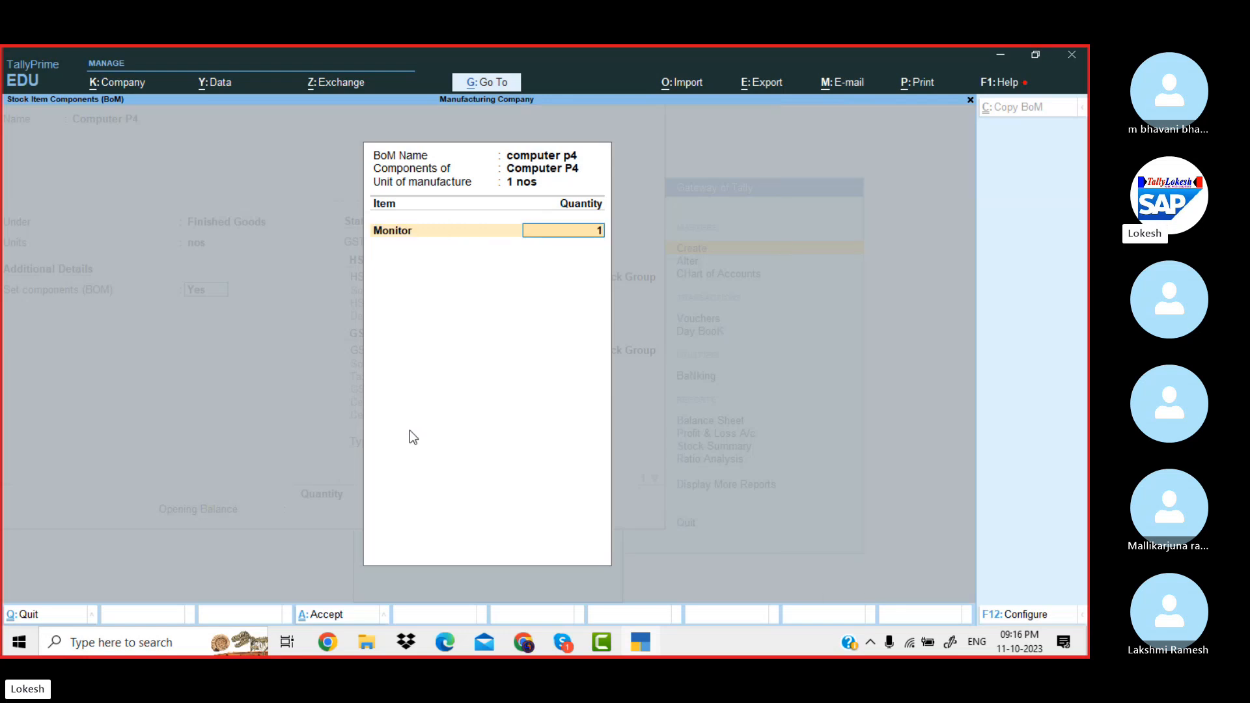
pyautogui.press('Return')
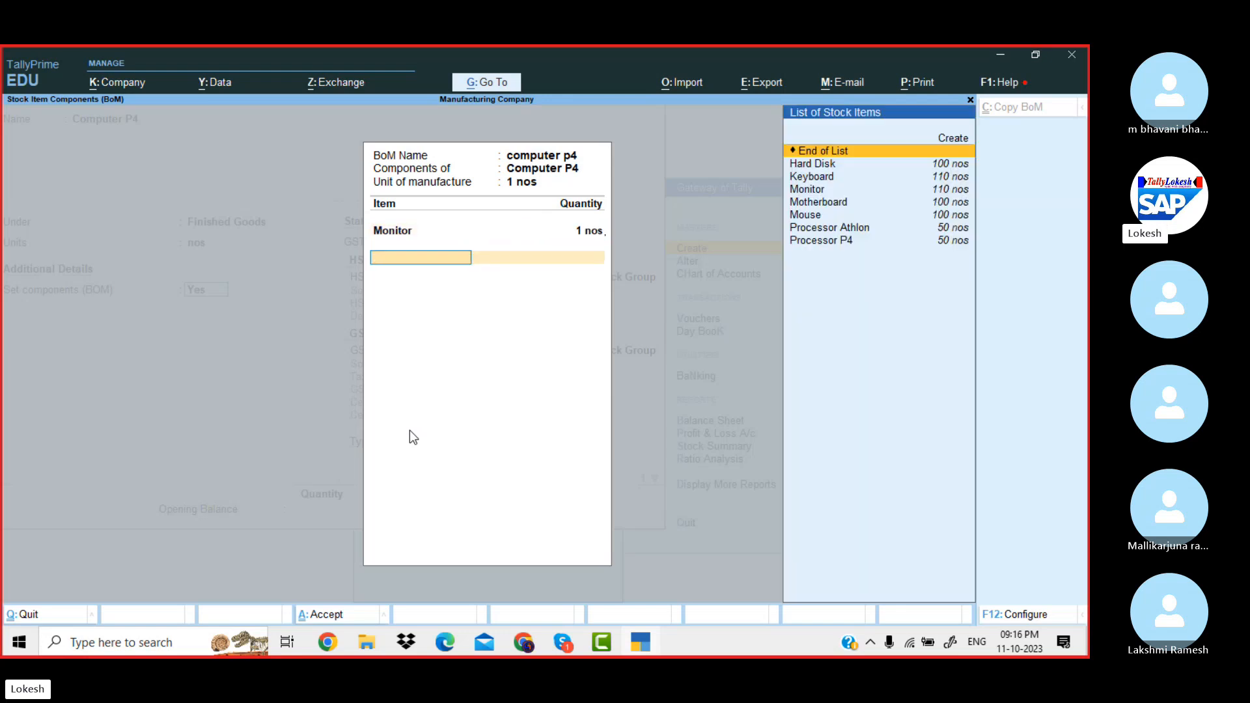
pyautogui.press('Down')
pyautogui.press('Return')
pyautogui.write('1')
pyautogui.press('Return')
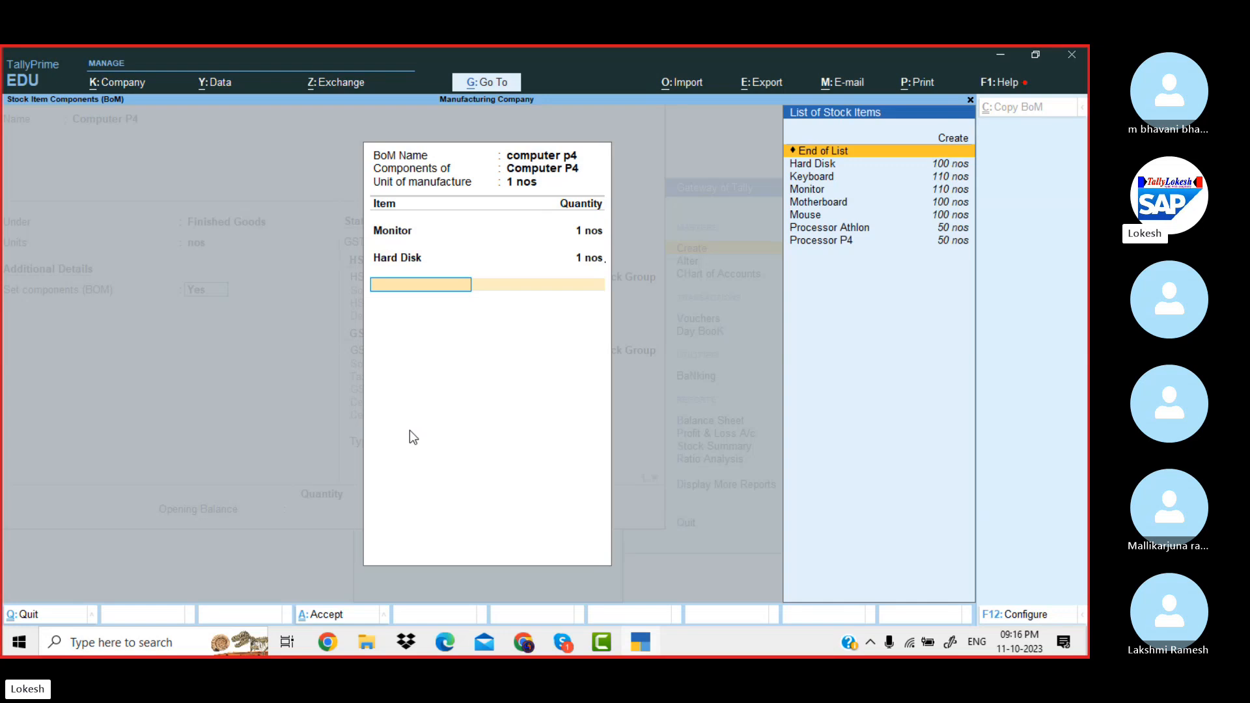
# - Add Keyboard and Processor P4 to the BOM with a quantity of 1 nos each
pyautogui.write('k')
pyautogui.press('Return')
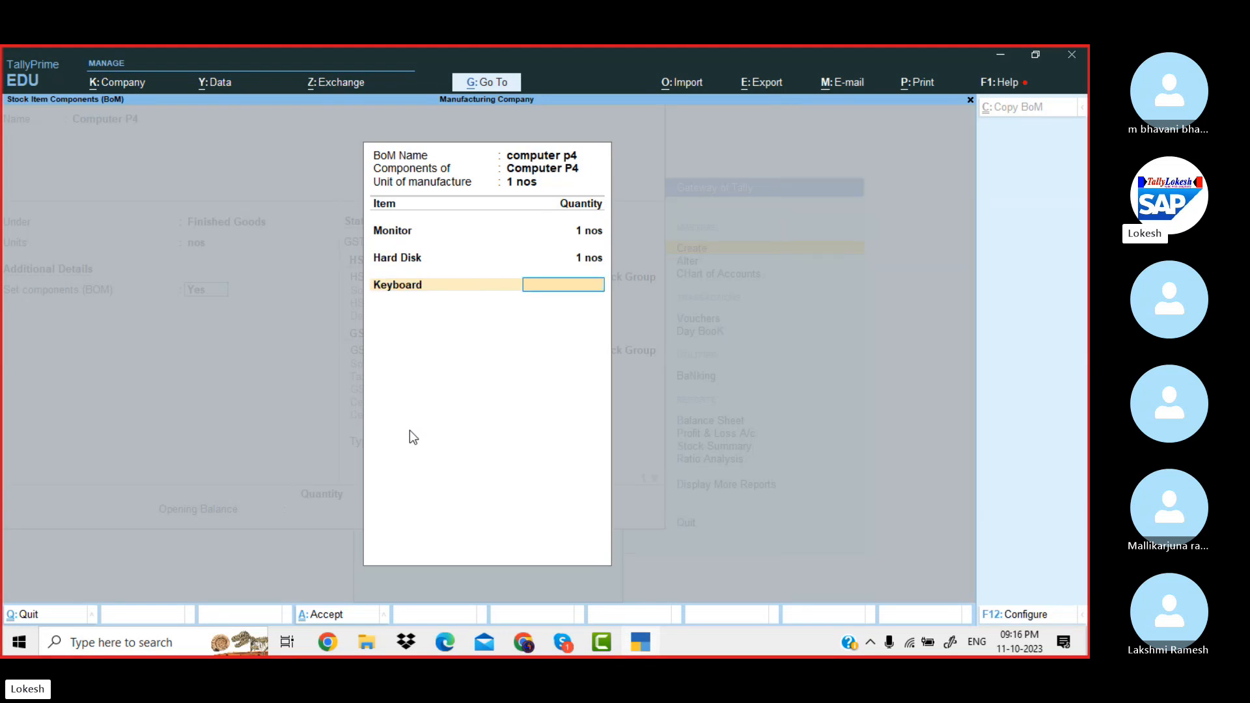
pyautogui.write('1')
pyautogui.press('Return')
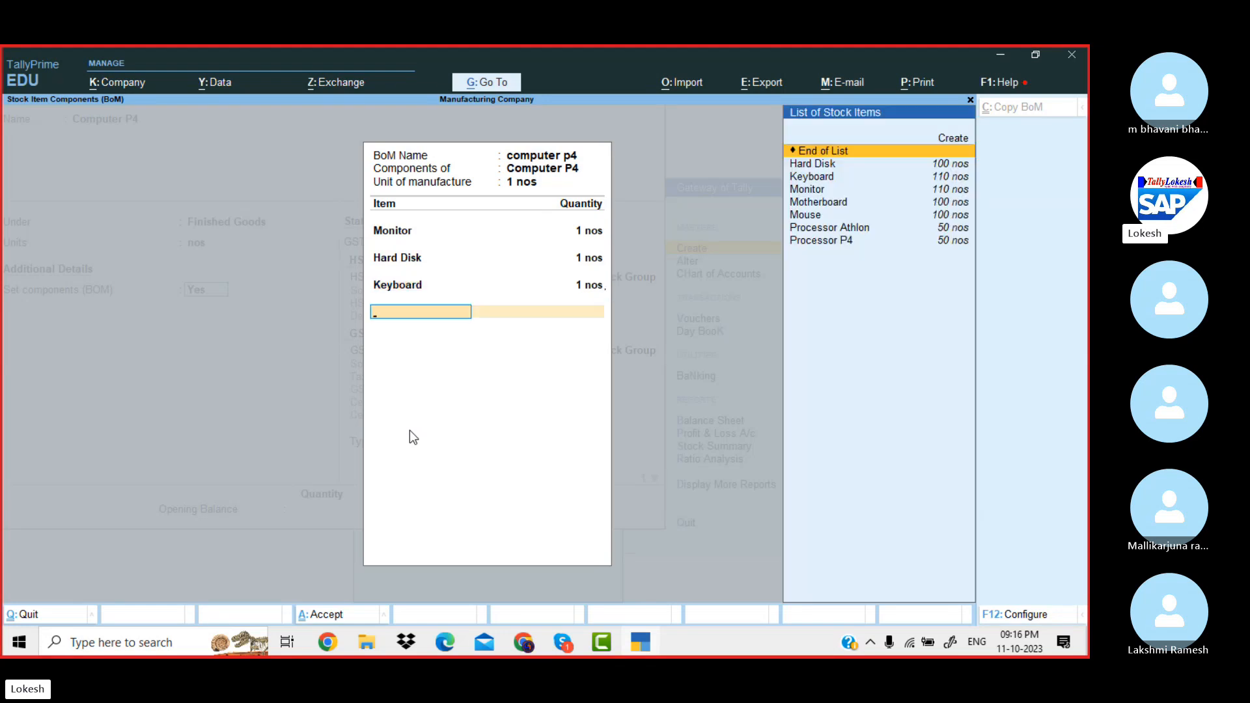
pyautogui.write('Pr')
pyautogui.press('Down')
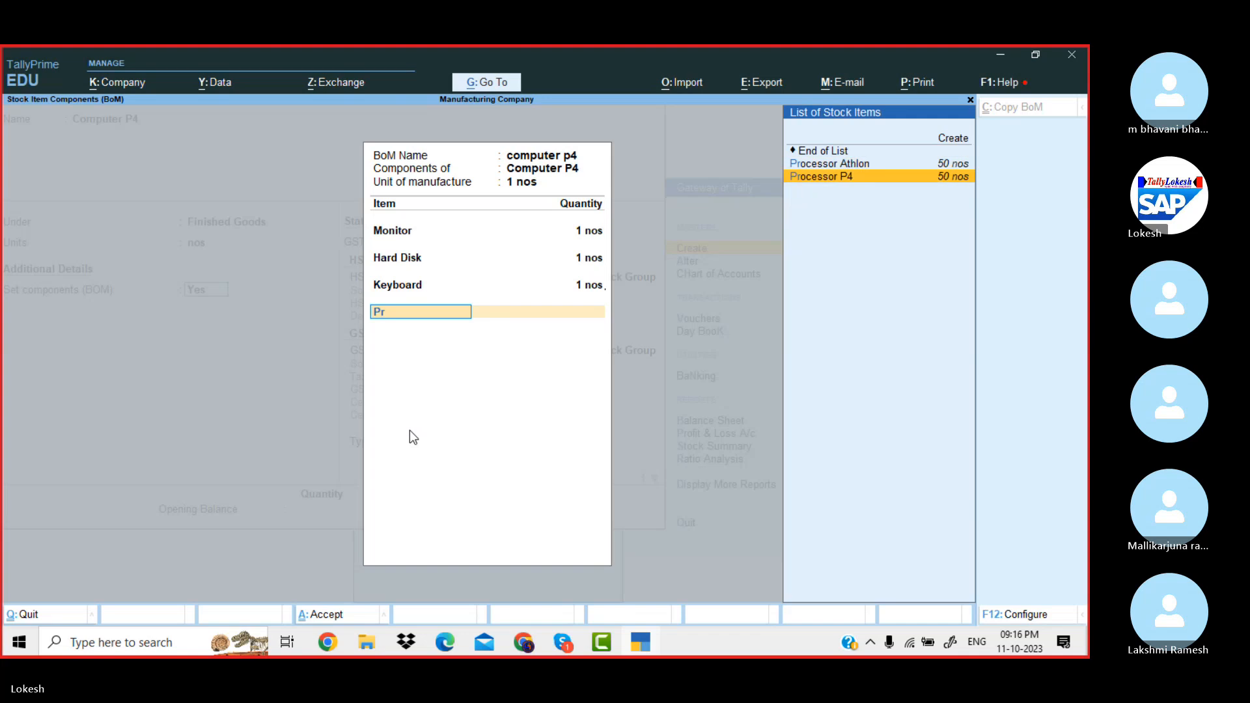
pyautogui.press('Return')
pyautogui.write('1')
pyautogui.press('Return')
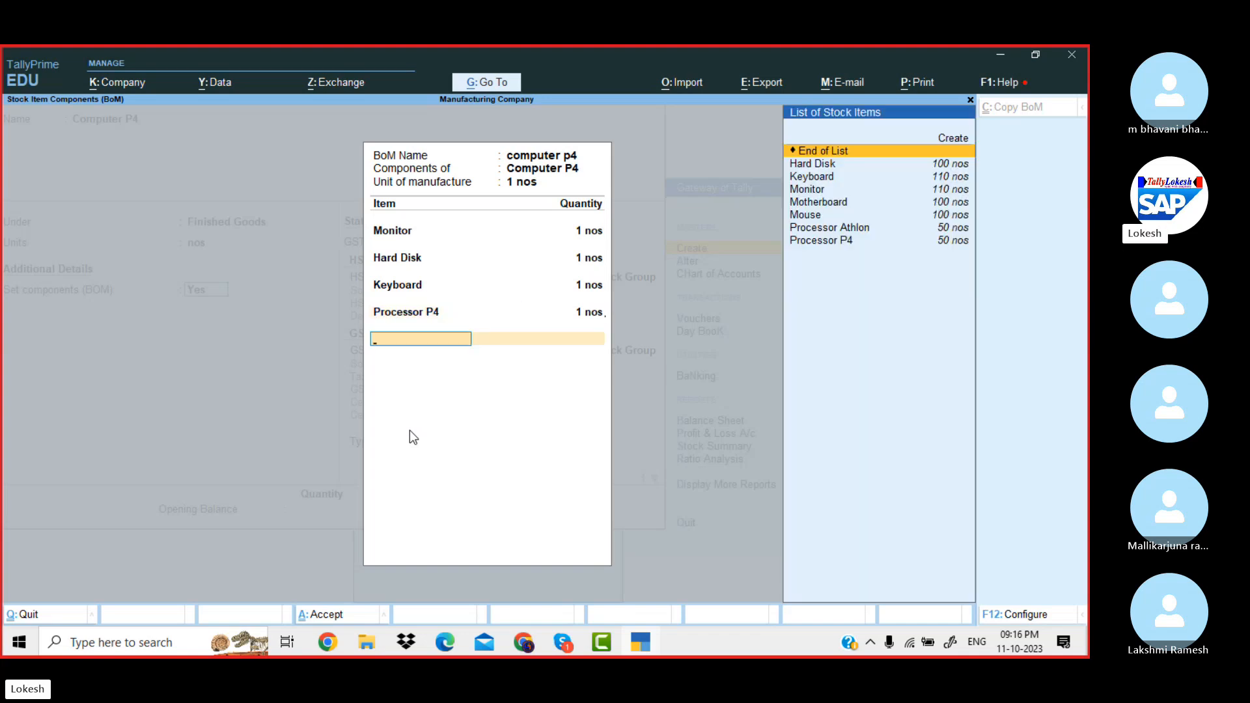
# - Add Motherboard to the BOM with a quantity of 1 nos
pyautogui.write('Mo')
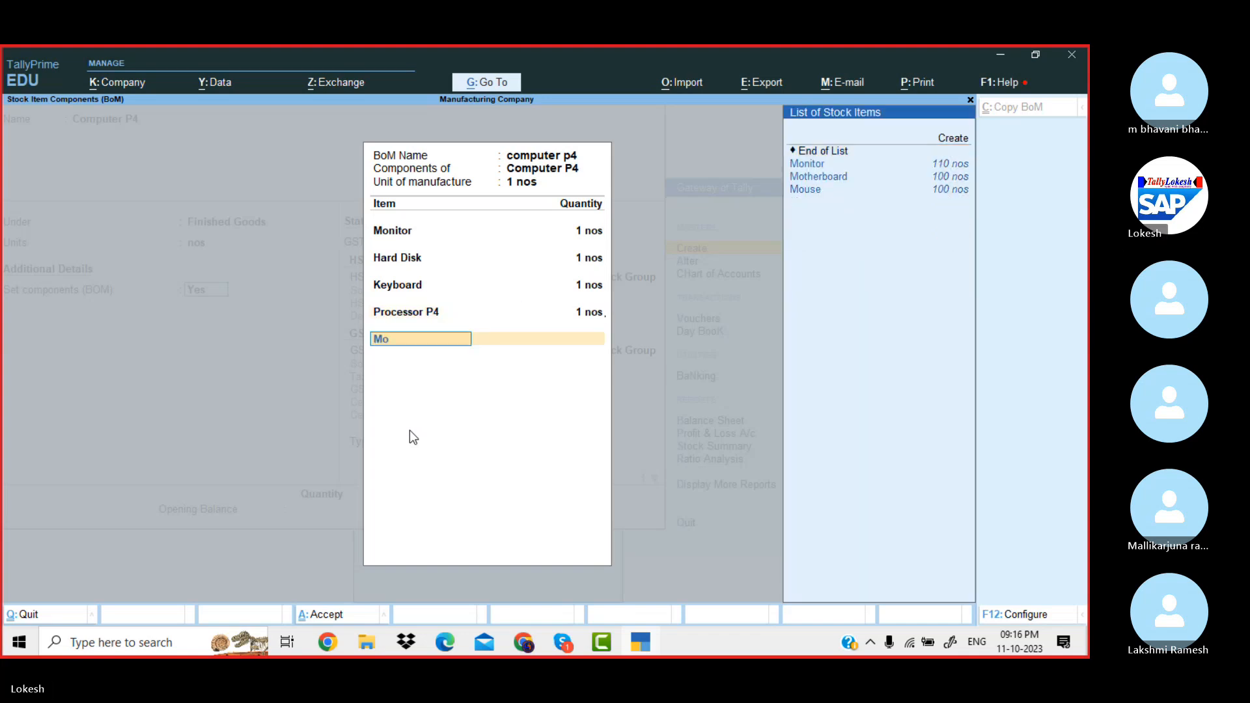
pyautogui.press('Down')
pyautogui.press('Down')
pyautogui.press('Return')
pyautogui.write('1 nos')
pyautogui.press('Return')
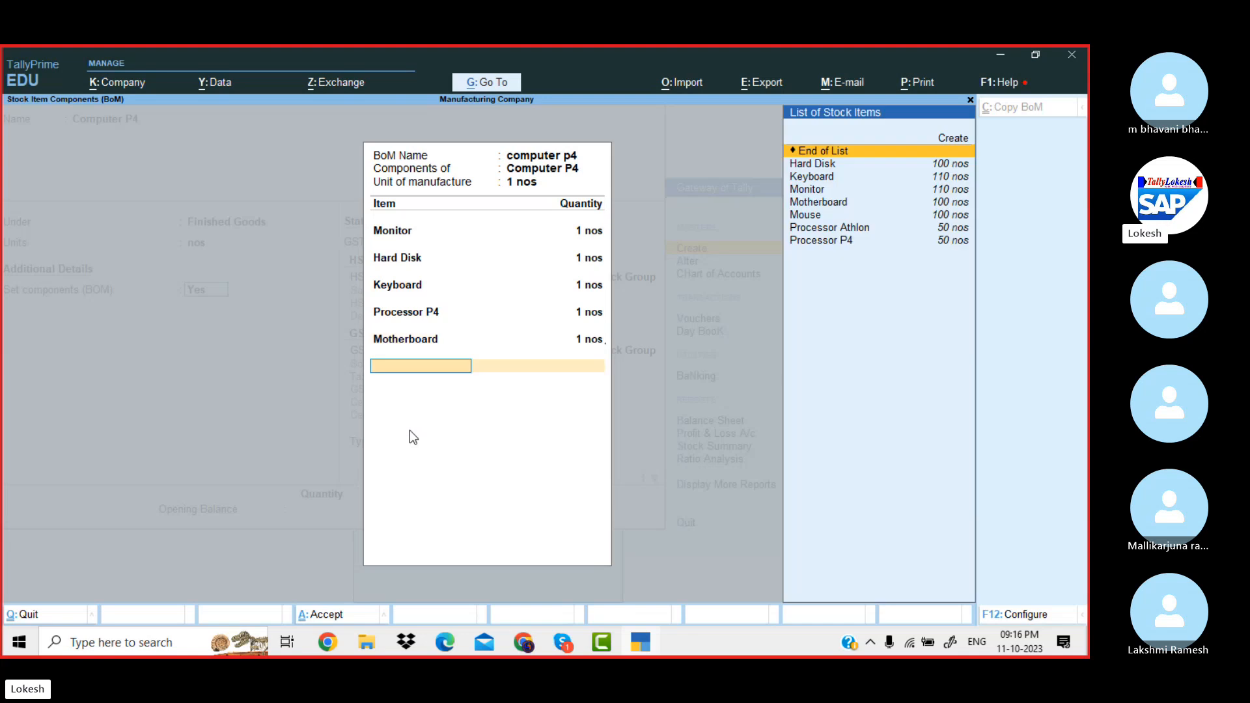
# - Add Mouse to the BOM with a quantity of 1 nos and finish the component list
pyautogui.write('Mo')
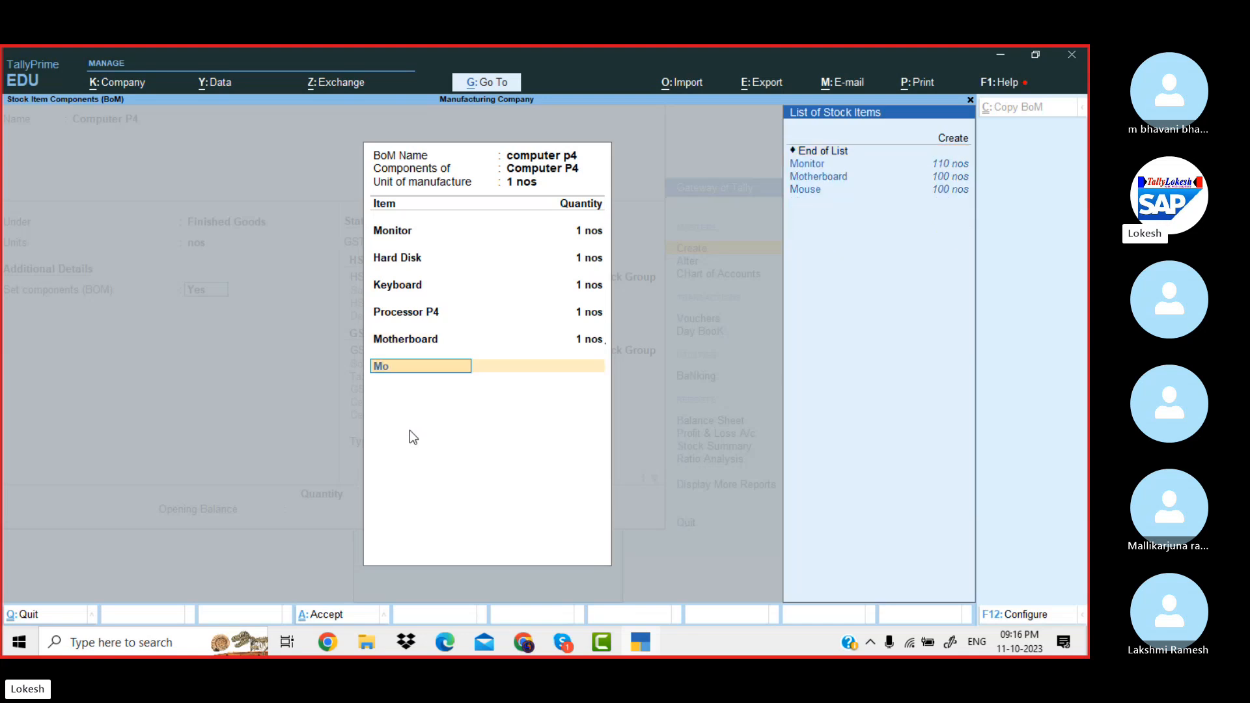
pyautogui.press('Down')
pyautogui.press('Down')
pyautogui.press('Down')
pyautogui.press('Return')
pyautogui.write('1')
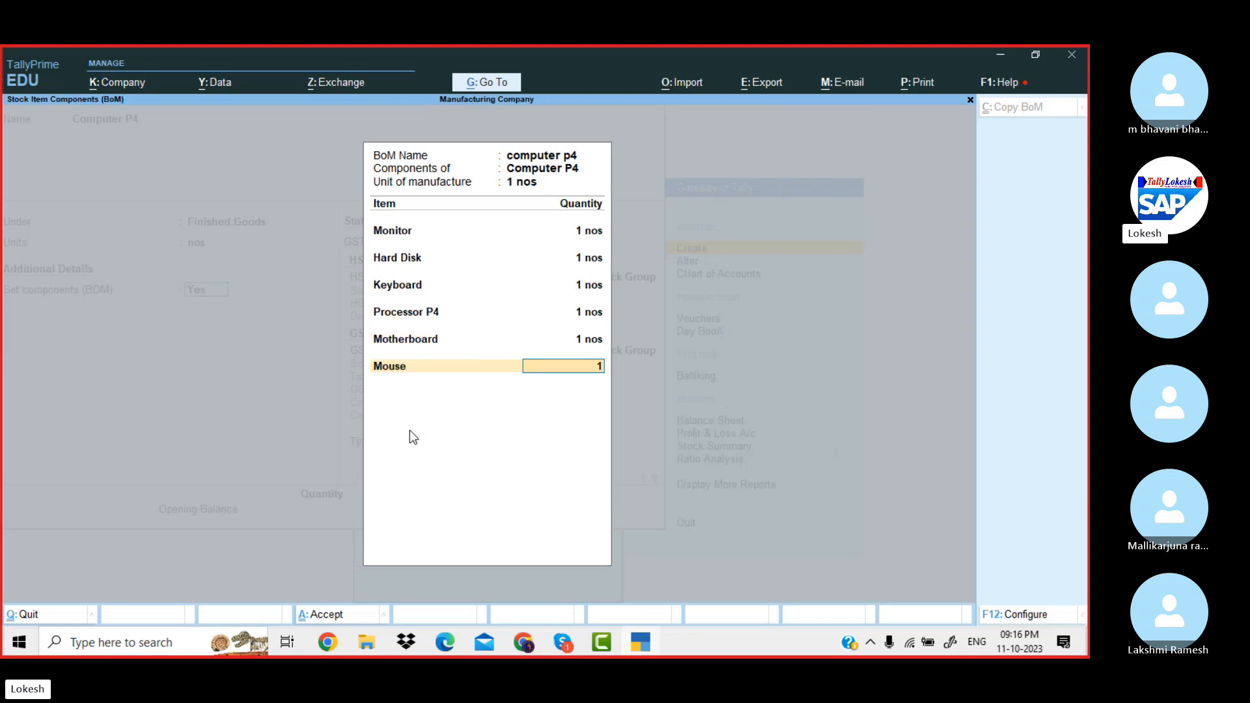
pyautogui.press('Return')
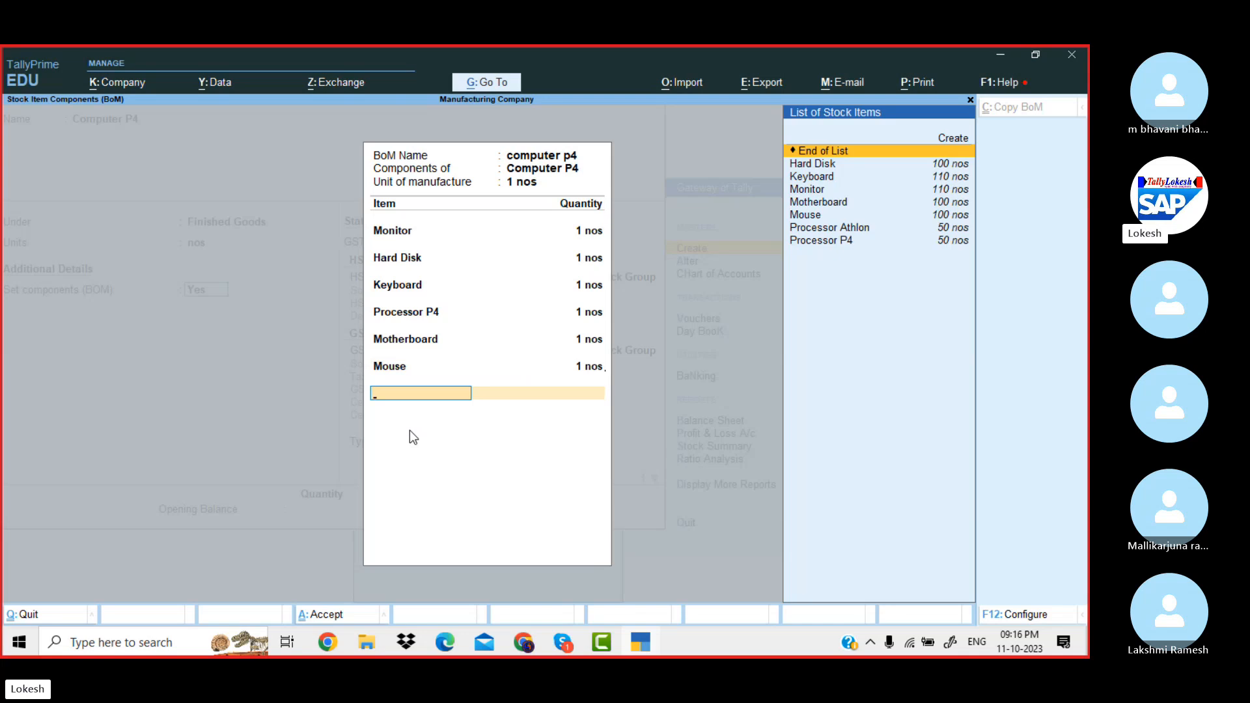
pyautogui.press('Return')
pyautogui.press('Return')
# - Keep GST applicable and specify 58965 as the item's HSN/SAC code, leaving the description blank
pyautogui.press('Return')
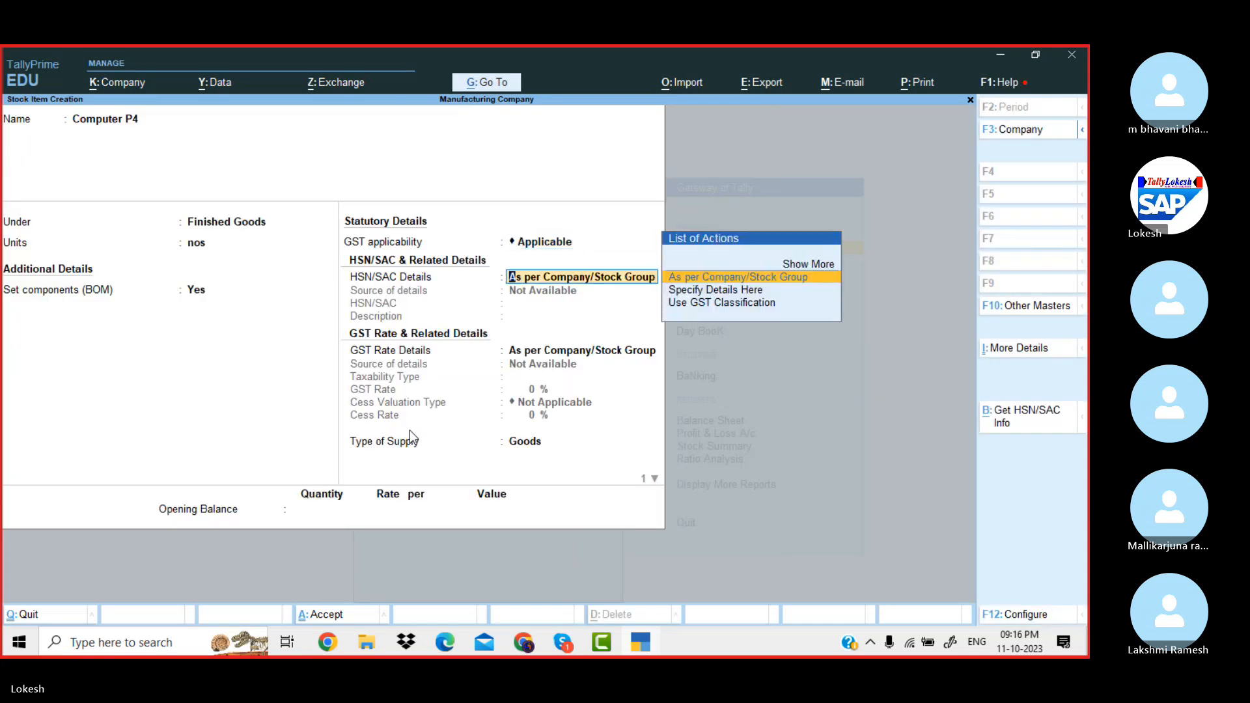
pyautogui.press('Down')
pyautogui.press('Return')
pyautogui.write('58965')
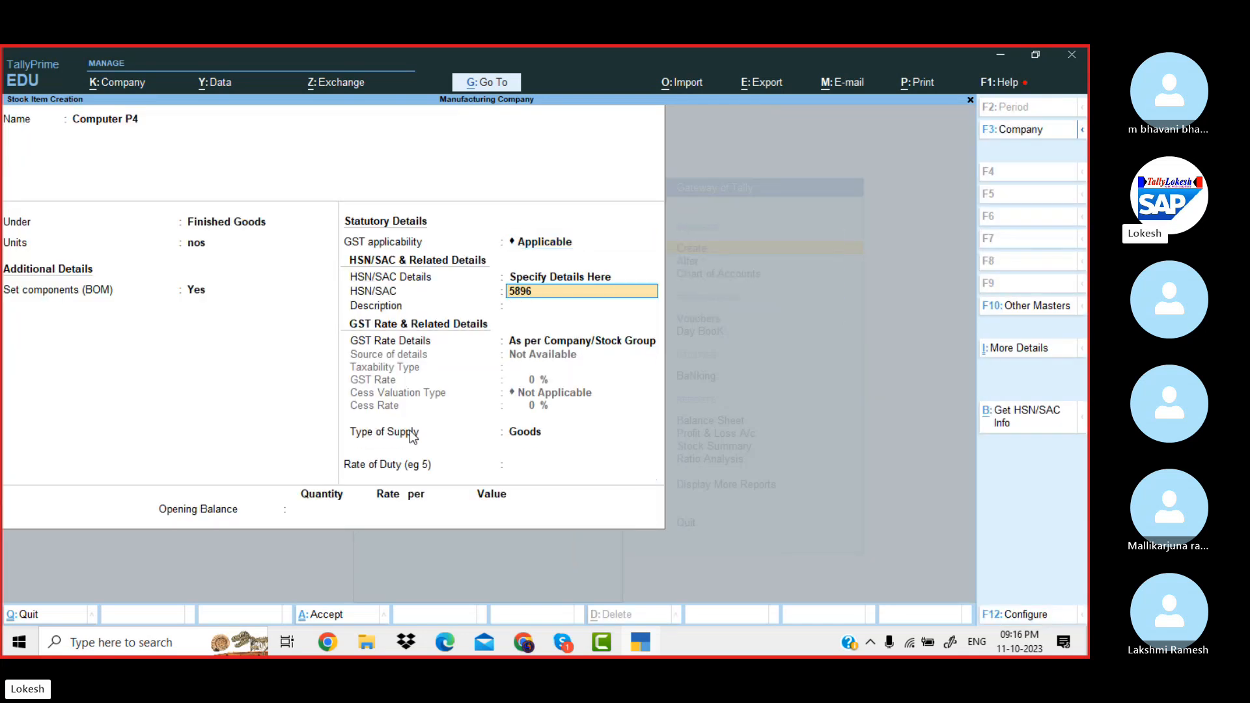
pyautogui.press('Return')
pyautogui.press('Return')
# - Specify the GST rate details for the item as Taxable at 18%
pyautogui.press('Down')
pyautogui.press('Return')
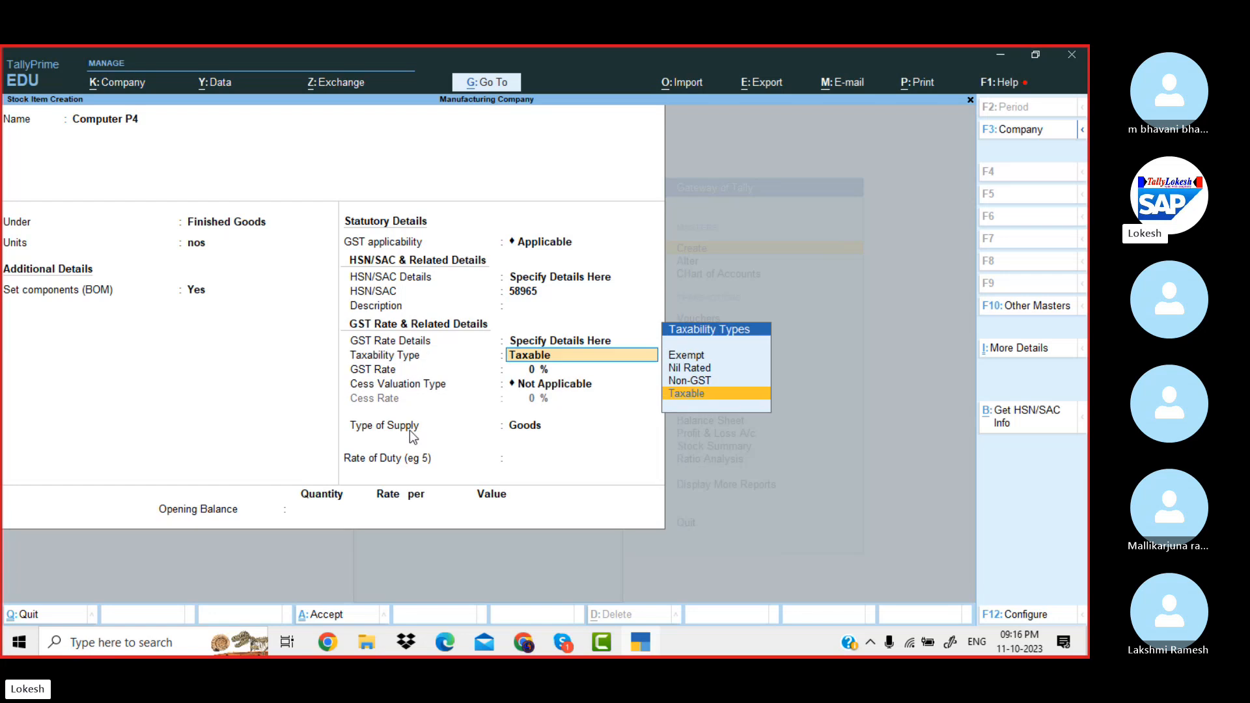
pyautogui.press('Return')
pyautogui.write('18')
pyautogui.press('Return')
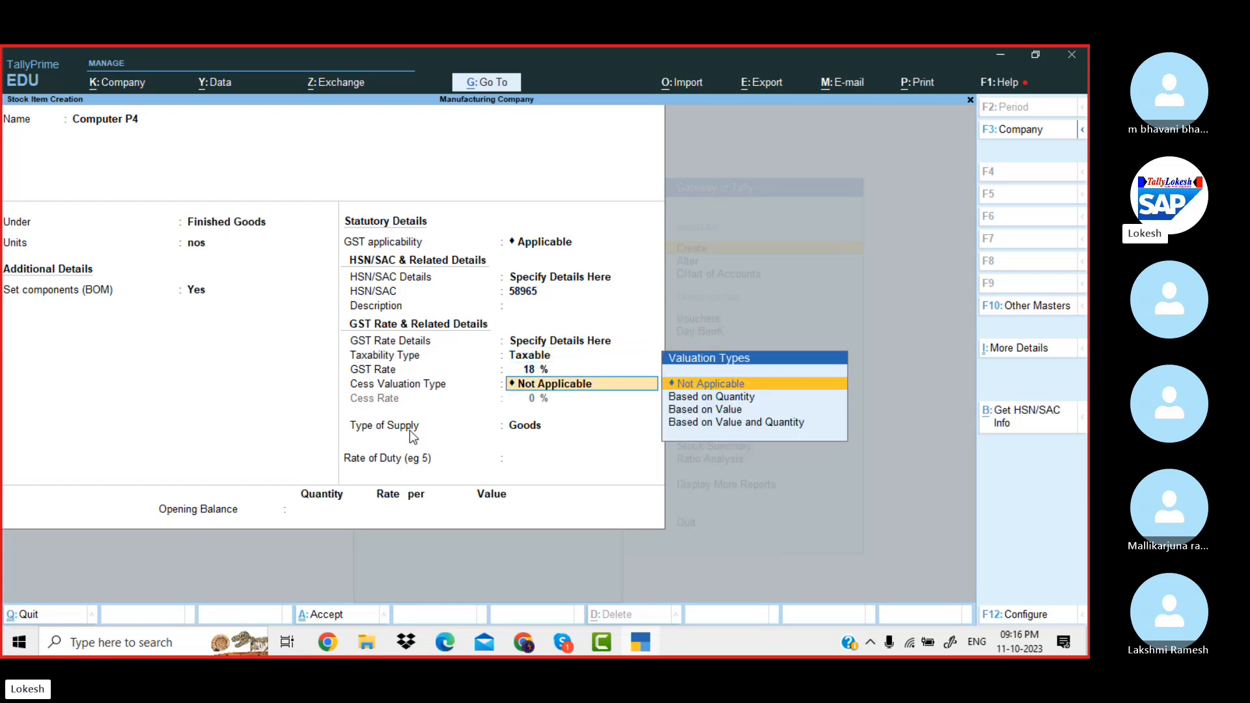
# - Keep cess valuation as Not Applicable and supply type as Goods, and save the Computer P4 stock item
pyautogui.press('Return')
pyautogui.press('Return')
pyautogui.press('Return')
pyautogui.press('Return')
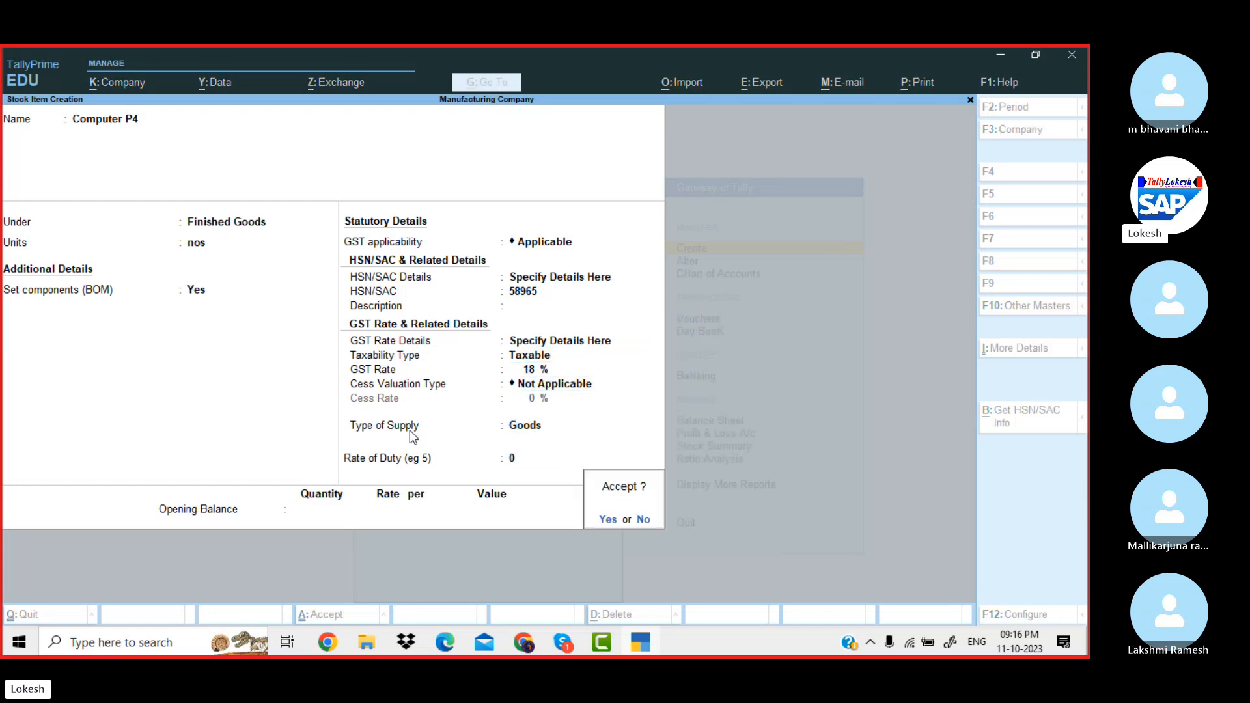
pyautogui.press('Return')
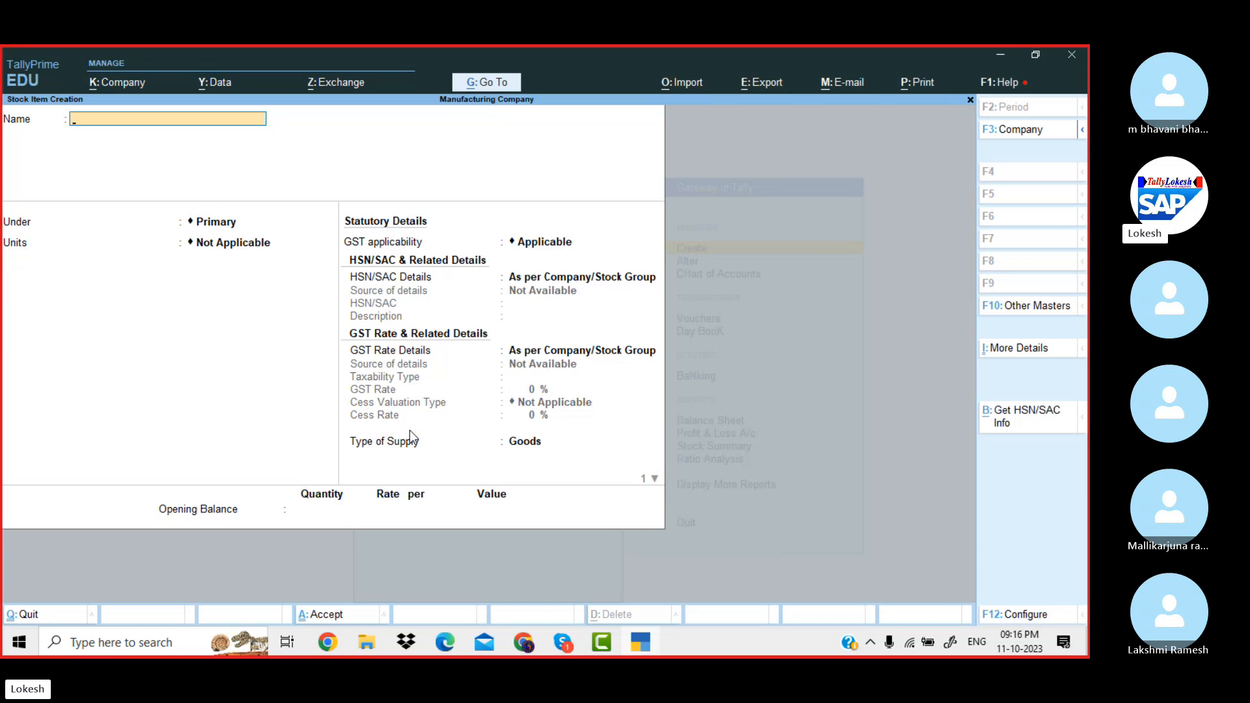
# - Name the new stock item Computer Athlon, placing it under Finished Goods with nos as its unit
pyautogui.write('Computer Athlon')
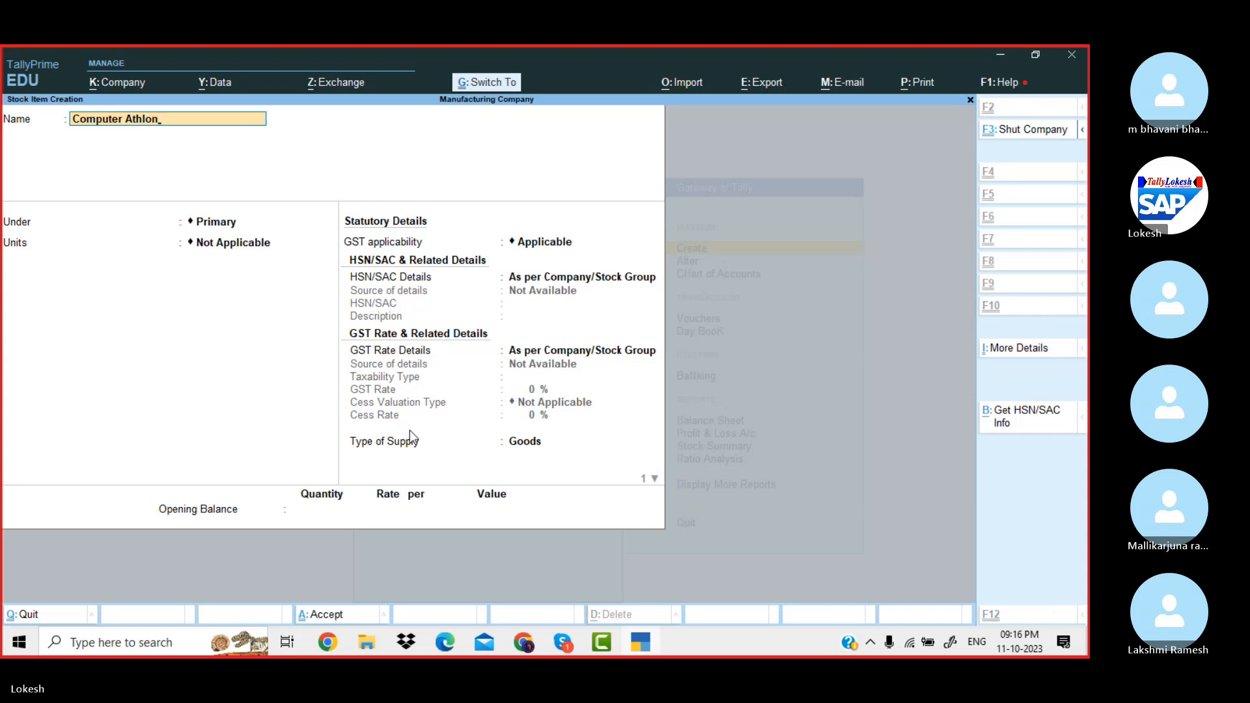
pyautogui.press('Return')
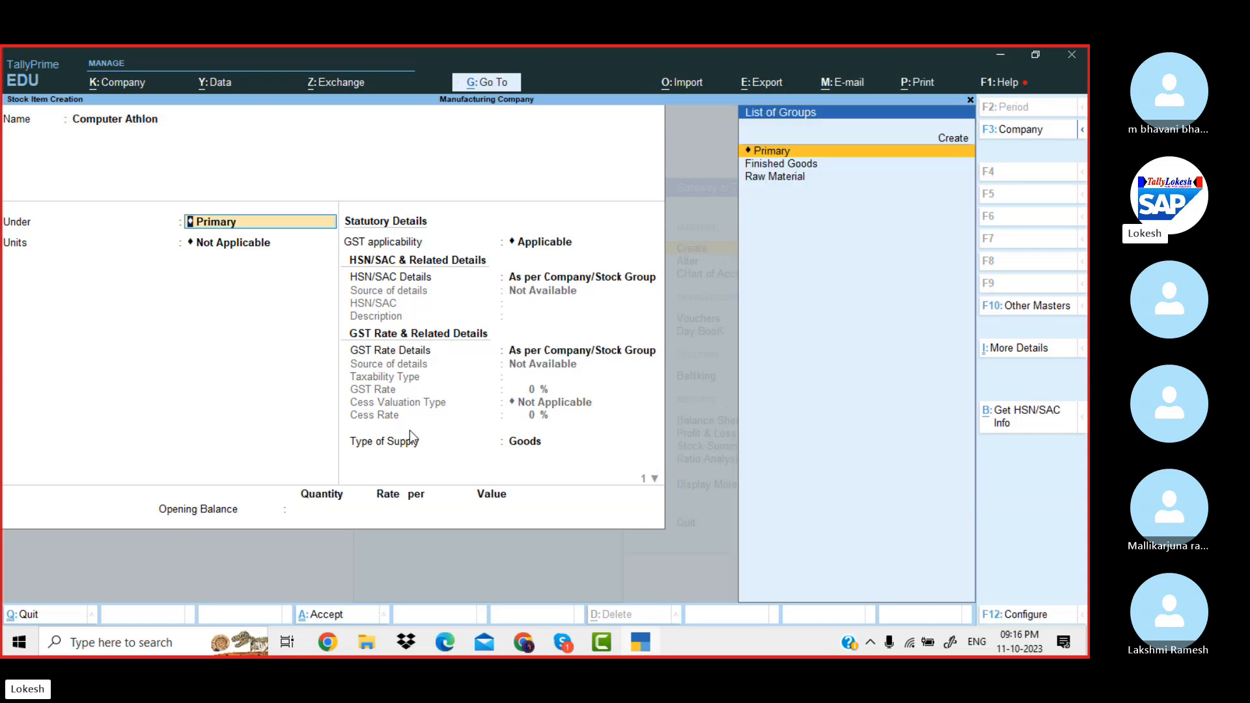
pyautogui.press('Down')
pyautogui.press('Return')
pyautogui.press('Down')
pyautogui.press('Return')
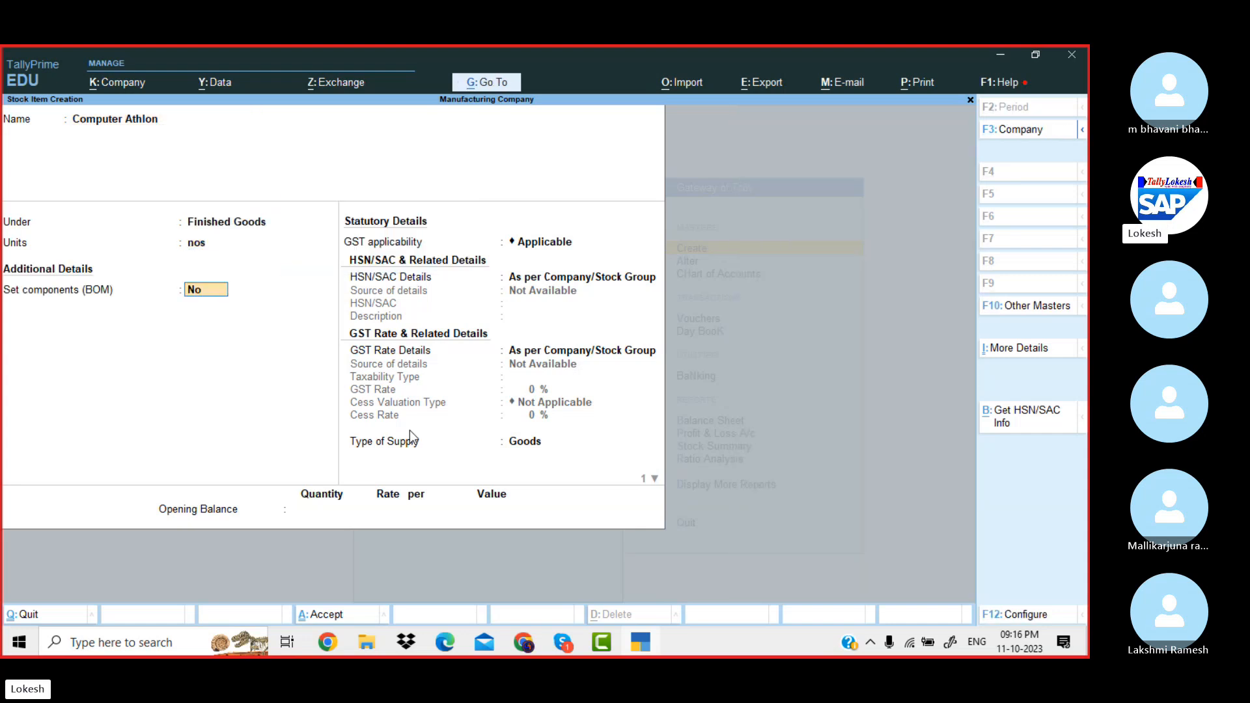
# - Enable components for Computer Athlon and create a BOM named computer athlon with a unit of manufacture of 1 nos
pyautogui.write('y')
pyautogui.press('Return')
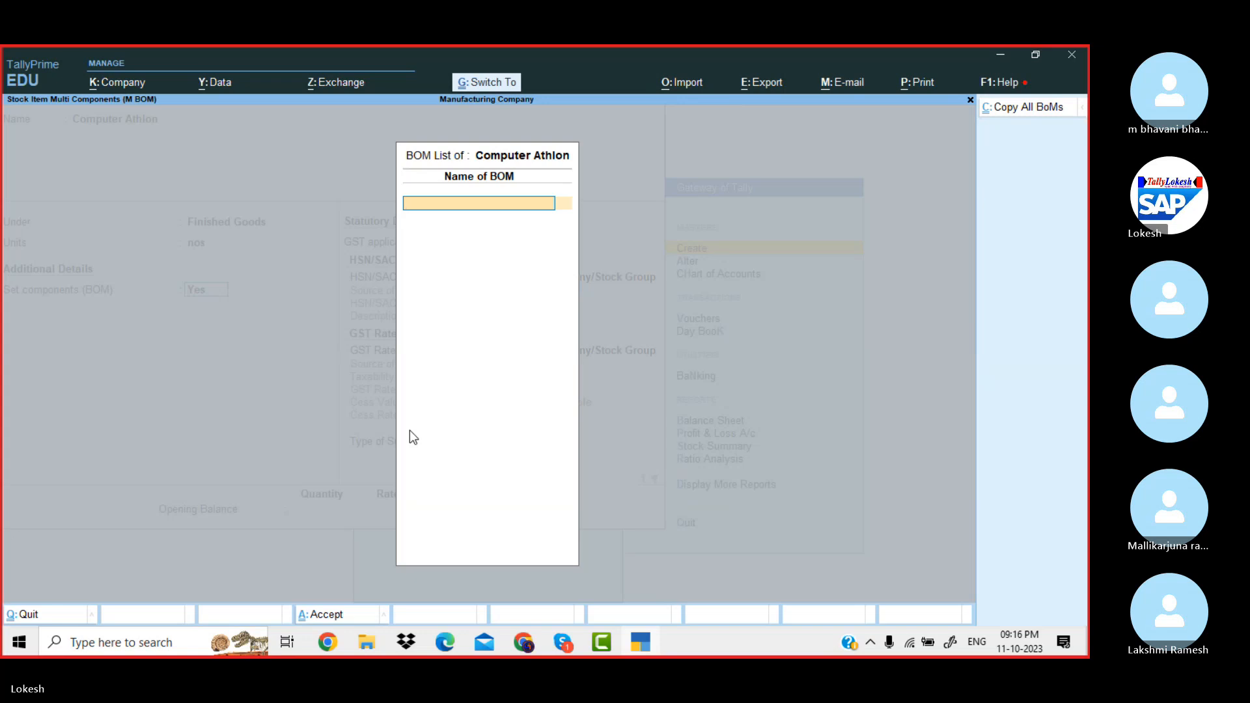
pyautogui.write('computer athlon')
pyautogui.press('Return')
pyautogui.press('Return')
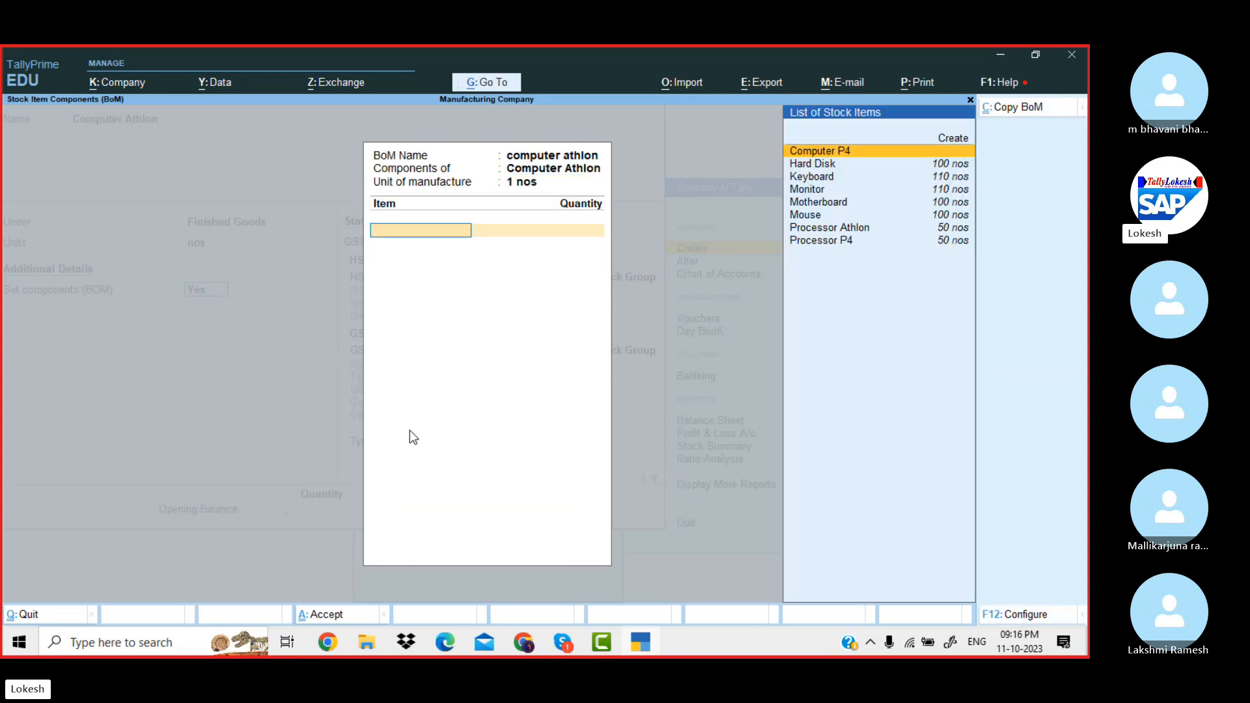
# - Add Monitor and Hard Disk to the computer athlon BOM with a quantity of 1 nos each
pyautogui.write('Mo')
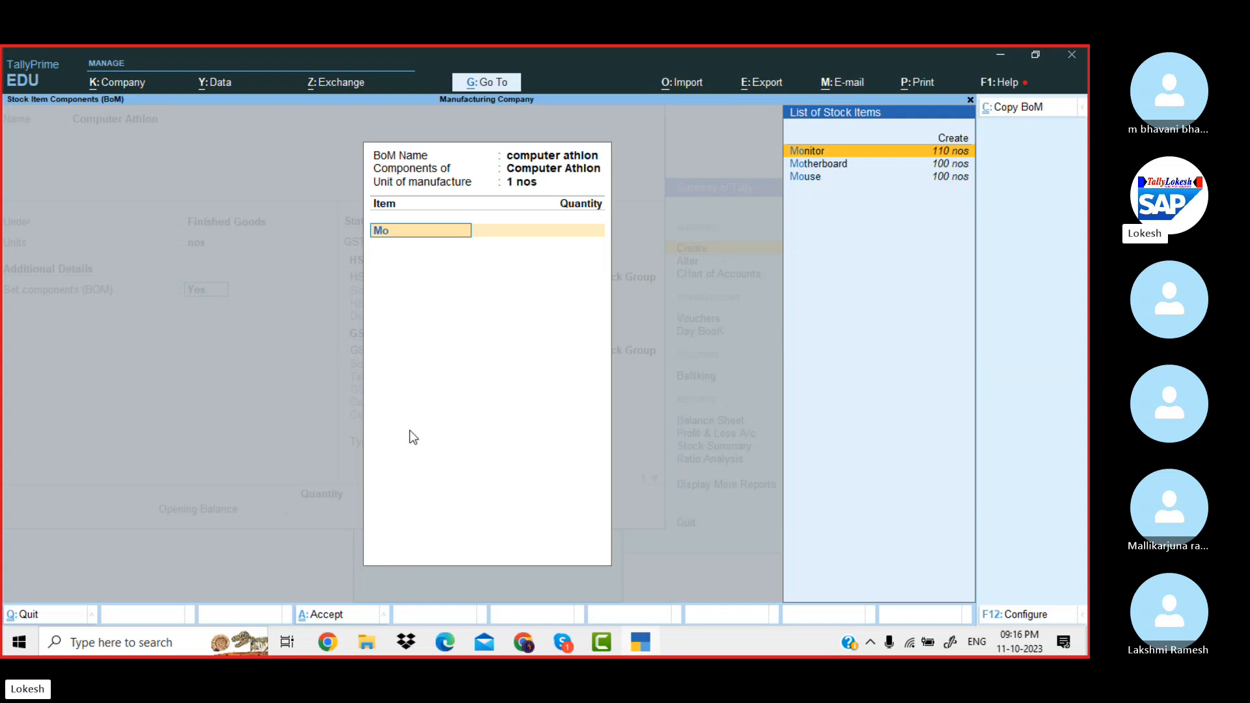
pyautogui.press('Return')
pyautogui.write('1')
pyautogui.press('Return')
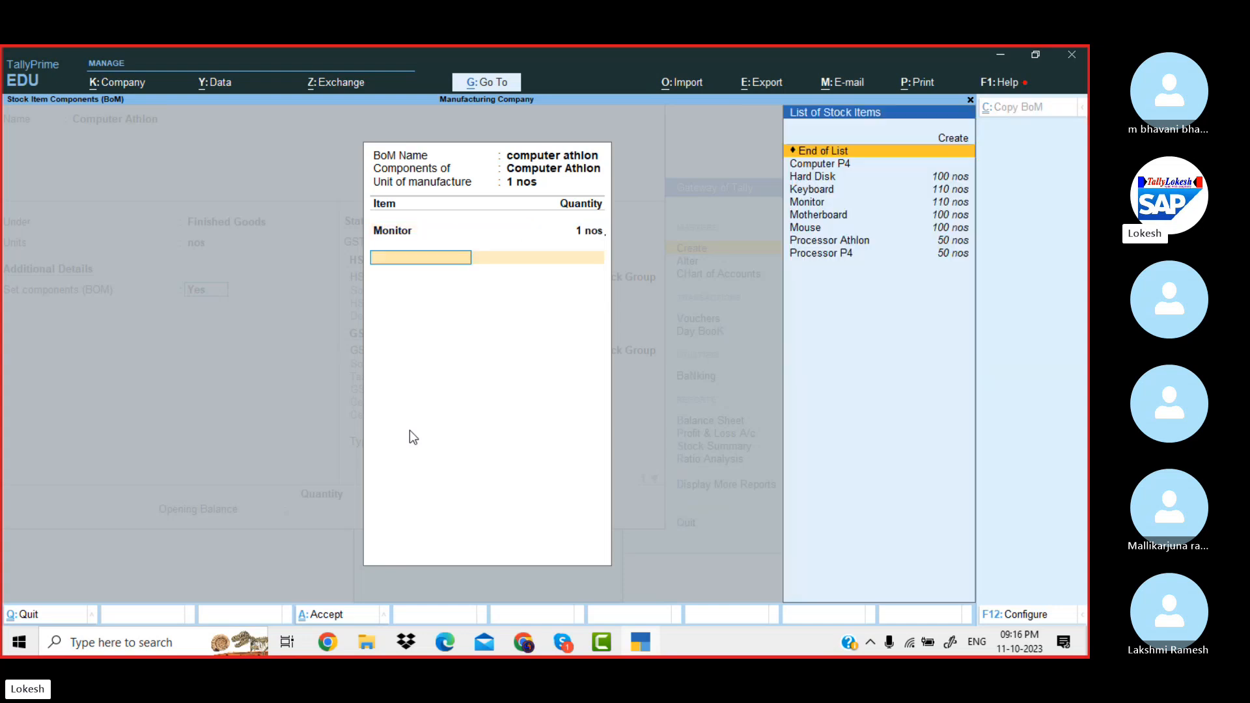
pyautogui.press('Down')
pyautogui.press('Down')
pyautogui.press('Return')
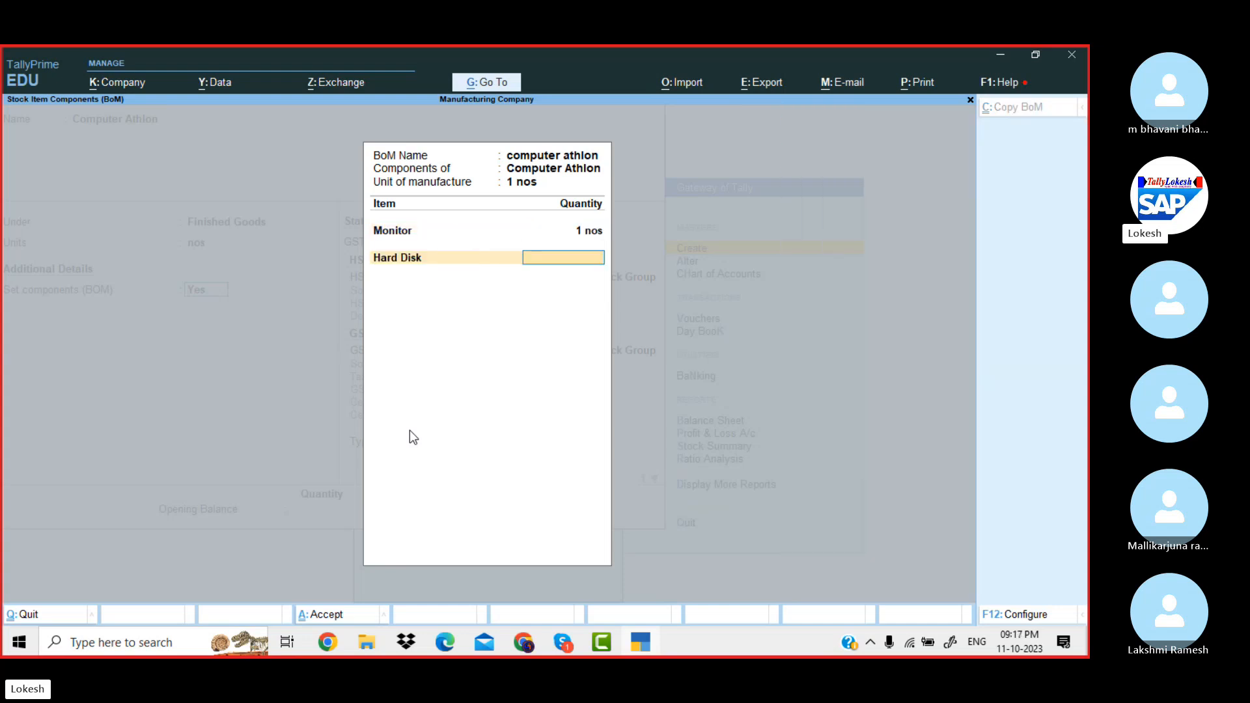
pyautogui.write('1')
pyautogui.press('Return')
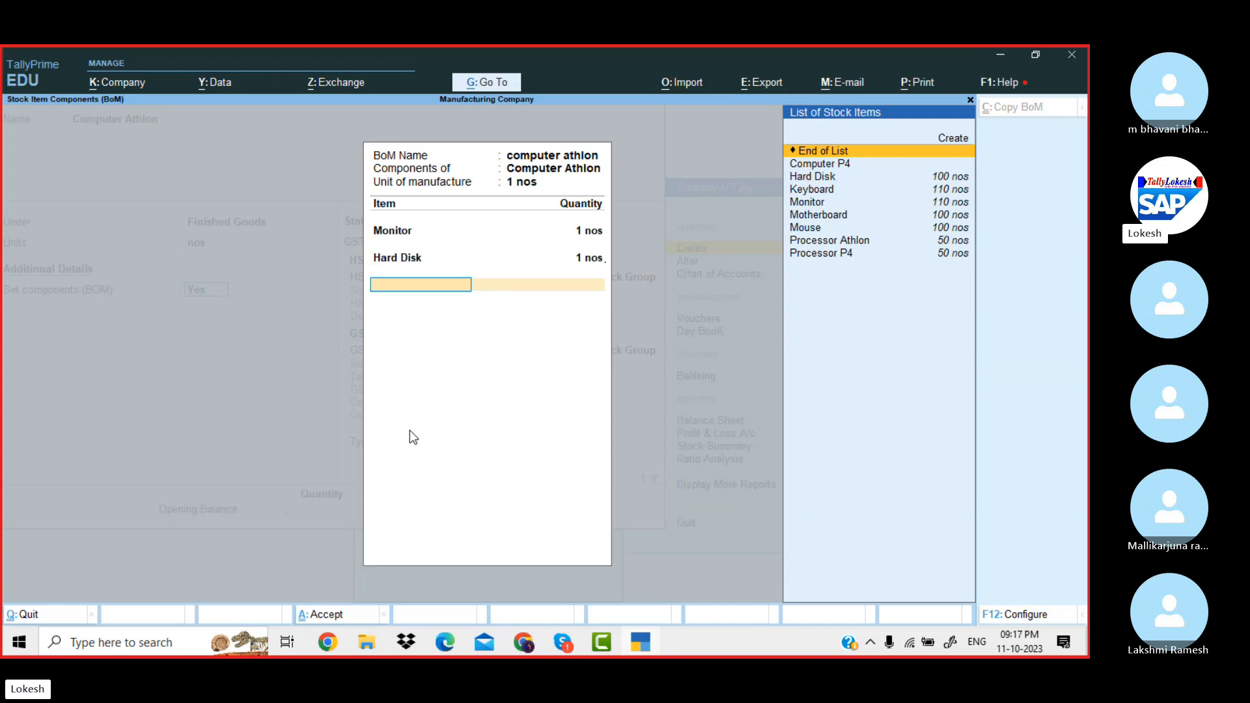
# - Add Keyboard and Processor Athlon to the BOM with a quantity of 1 nos each
pyautogui.write('k')
pyautogui.press('Return')
pyautogui.write('1')
pyautogui.press('Return')
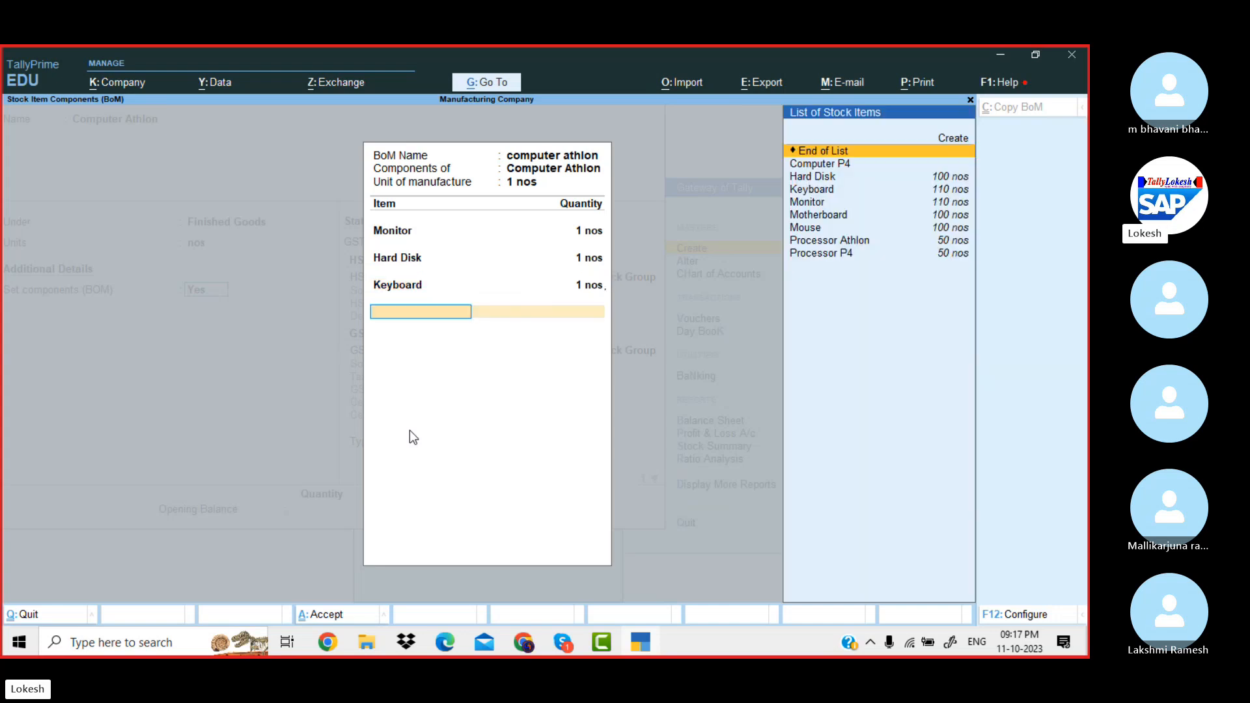
pyautogui.write('pr')
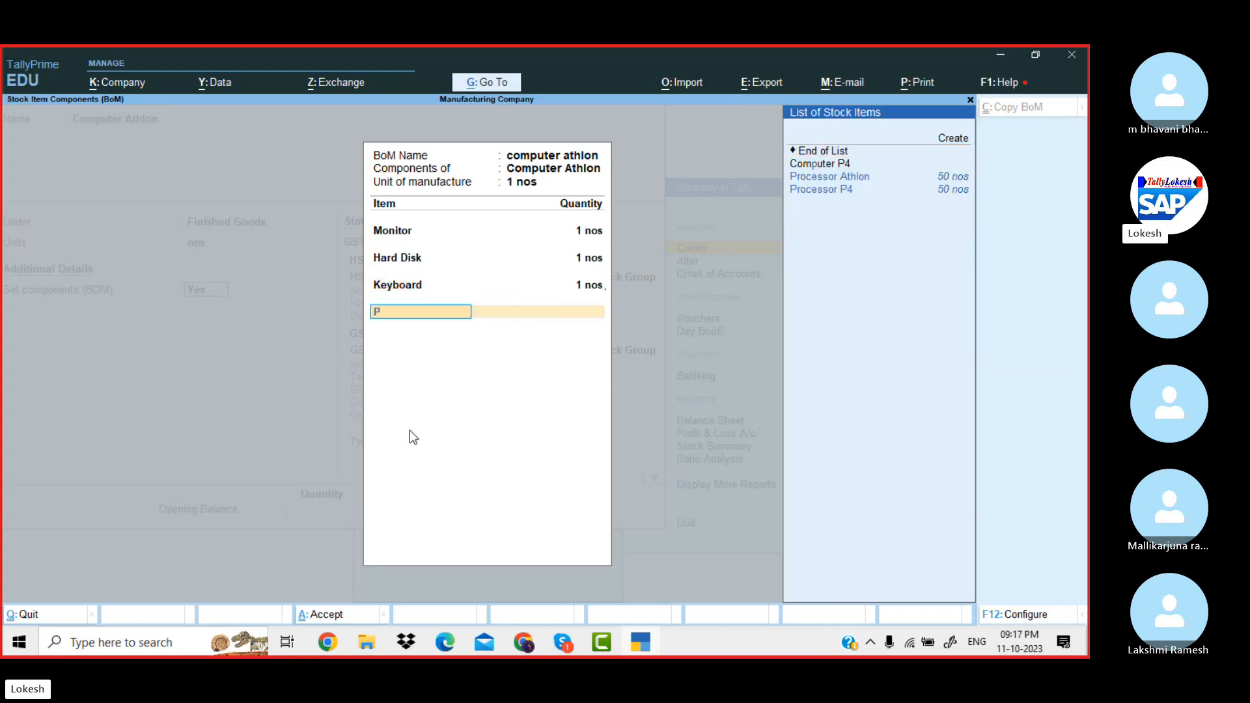
pyautogui.press('Down')
pyautogui.press('Return')
pyautogui.write('1')
pyautogui.press('Return')
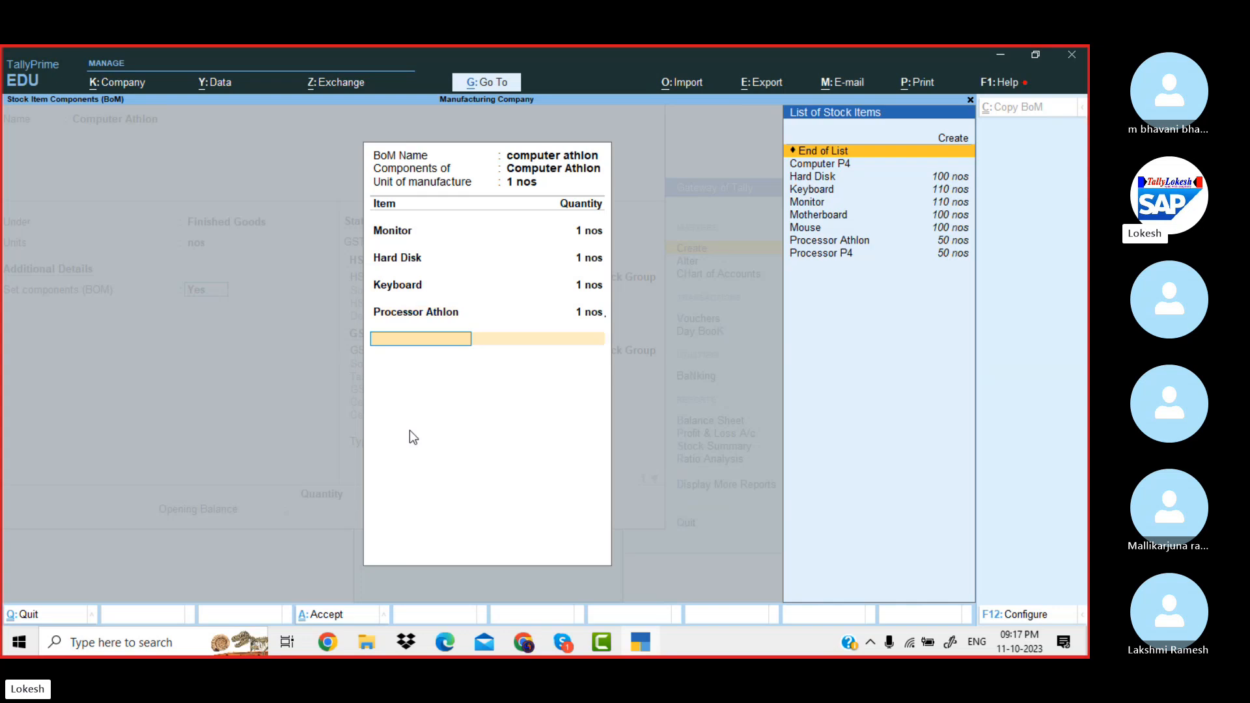
# - Add Motherboard and Mouse to the BOM with a quantity of 1 nos each and finish the component list
pyautogui.write('mo')
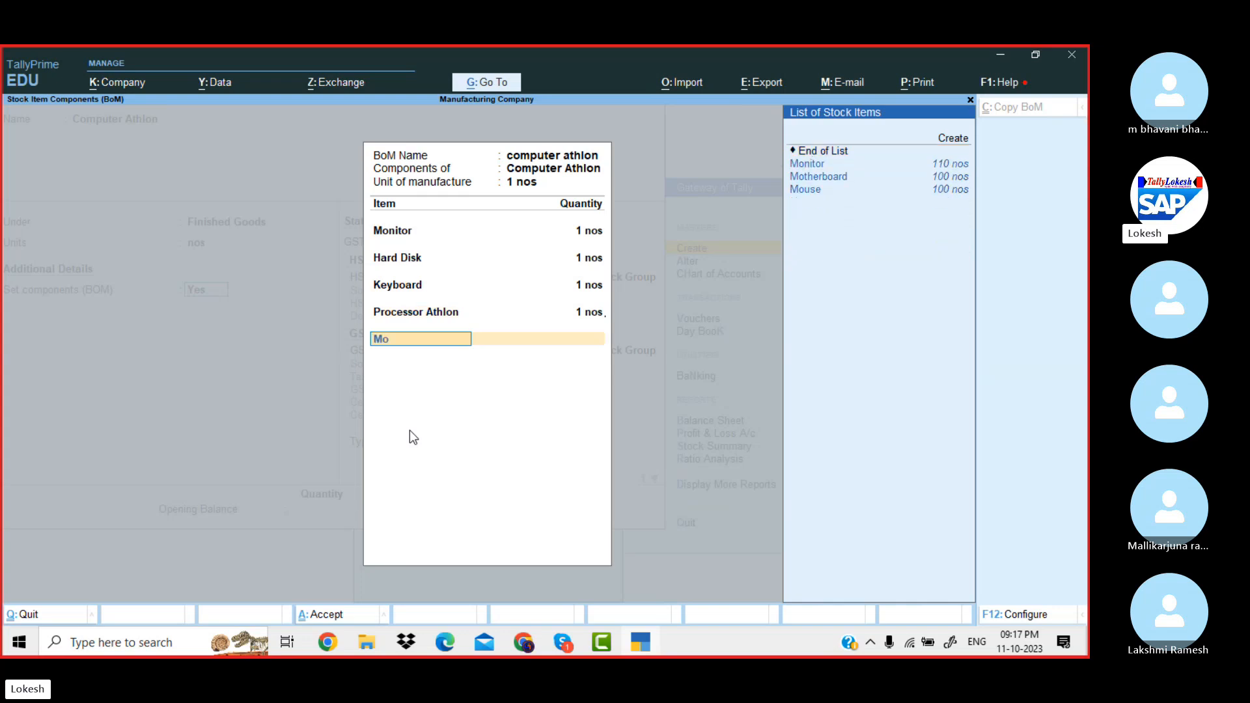
pyautogui.press('Down')
pyautogui.press('Down')
pyautogui.press('Return')
pyautogui.write('1')
pyautogui.press('Return')
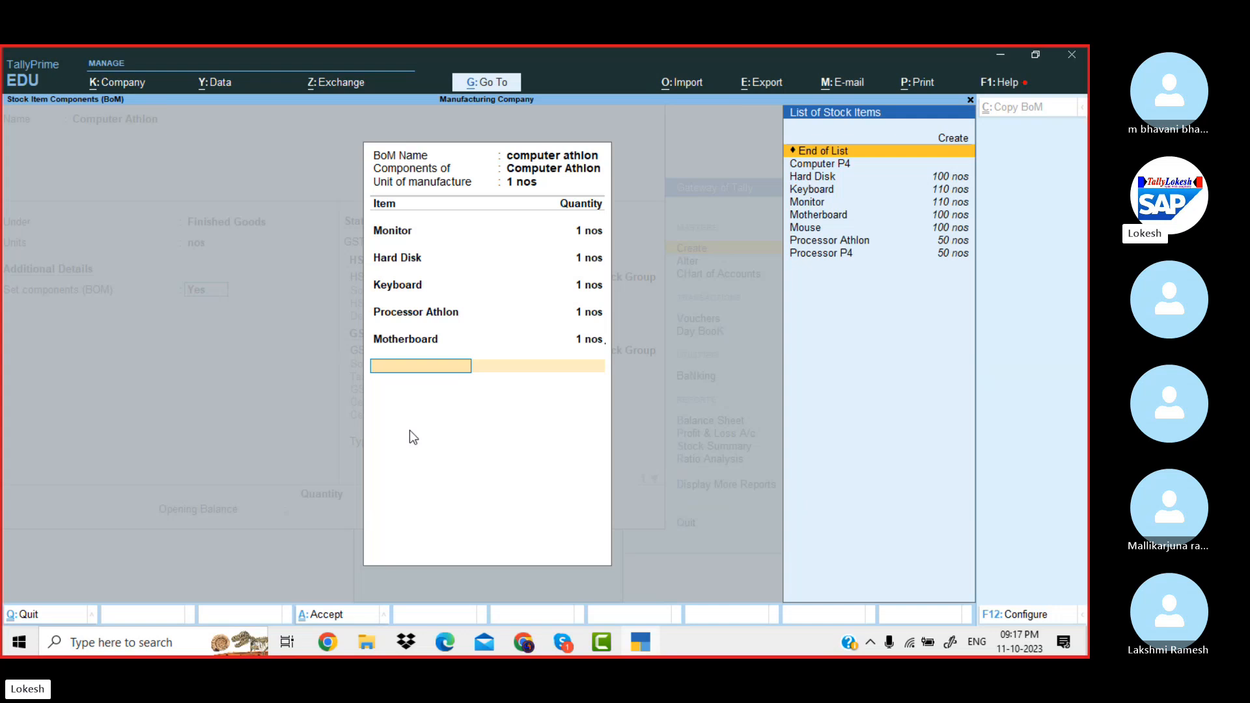
pyautogui.write('Mo')
pyautogui.press('Down')
pyautogui.press('Down')
pyautogui.press('Return')
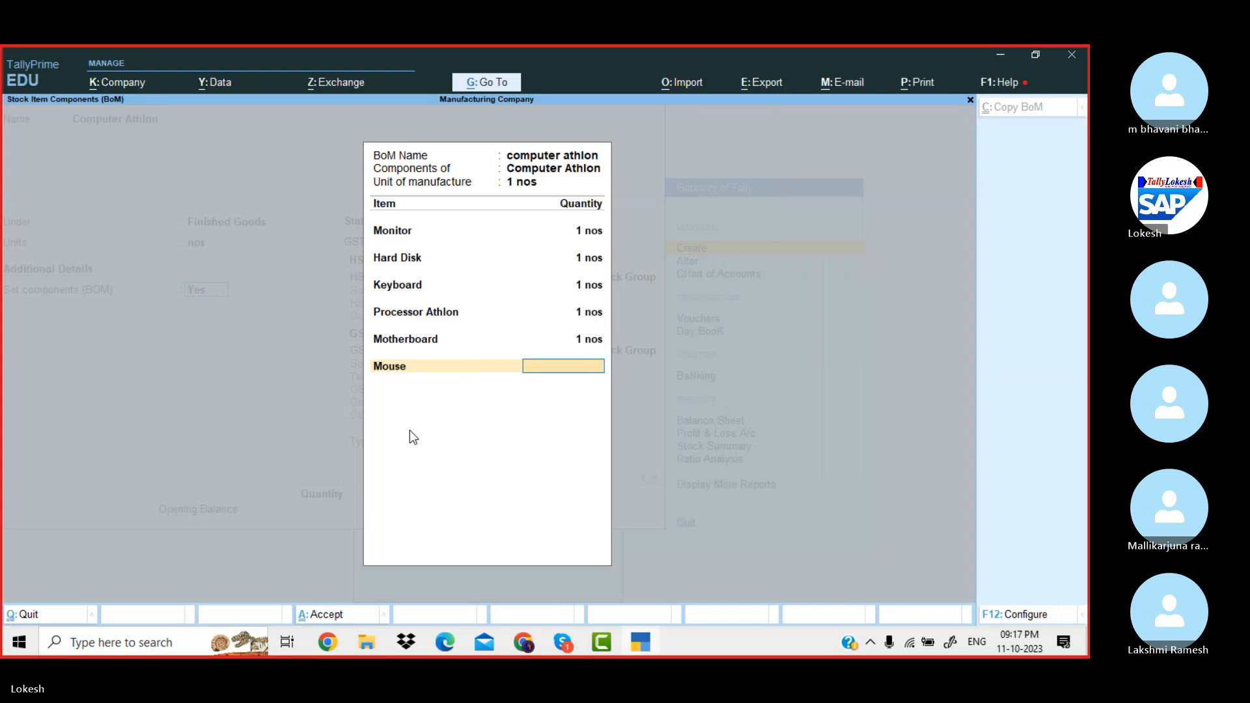
pyautogui.press('Return')
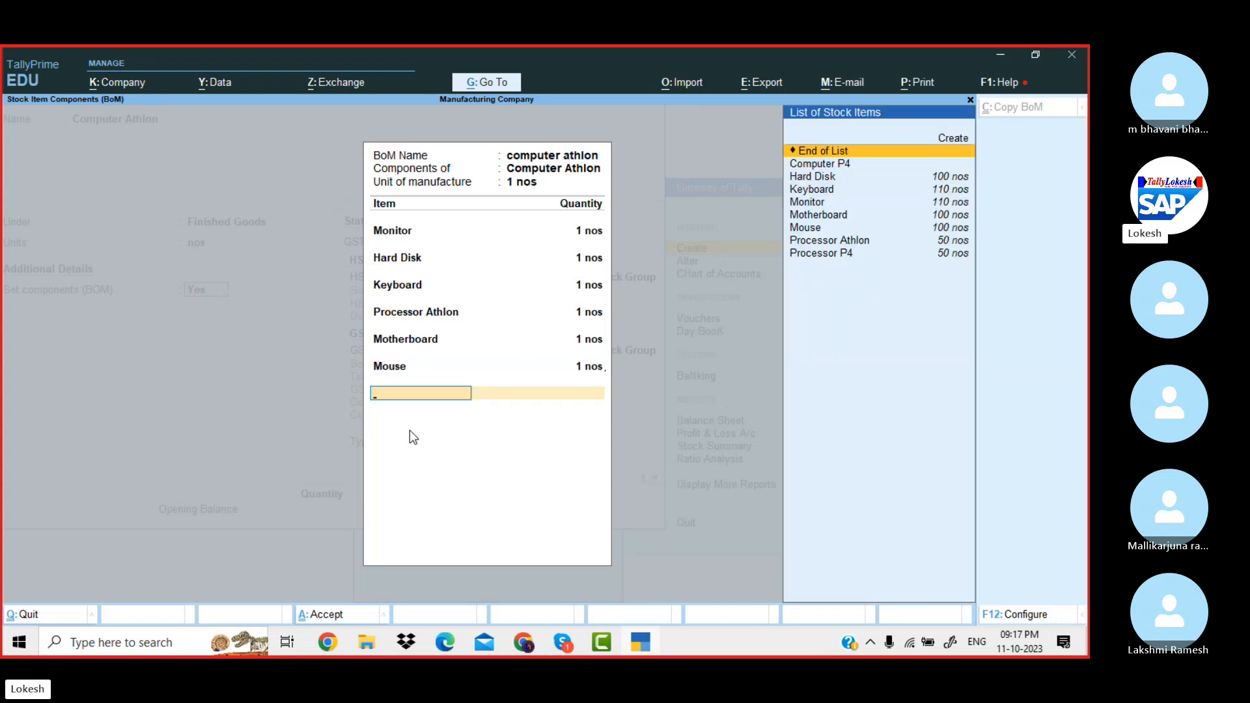
pyautogui.press('Return')
pyautogui.press('Return')
# - Keep GST applicable for Computer Athlon and specify 8547 as its HSN/SAC code, leaving the description blank
pyautogui.press('Return')
pyautogui.press('Down')
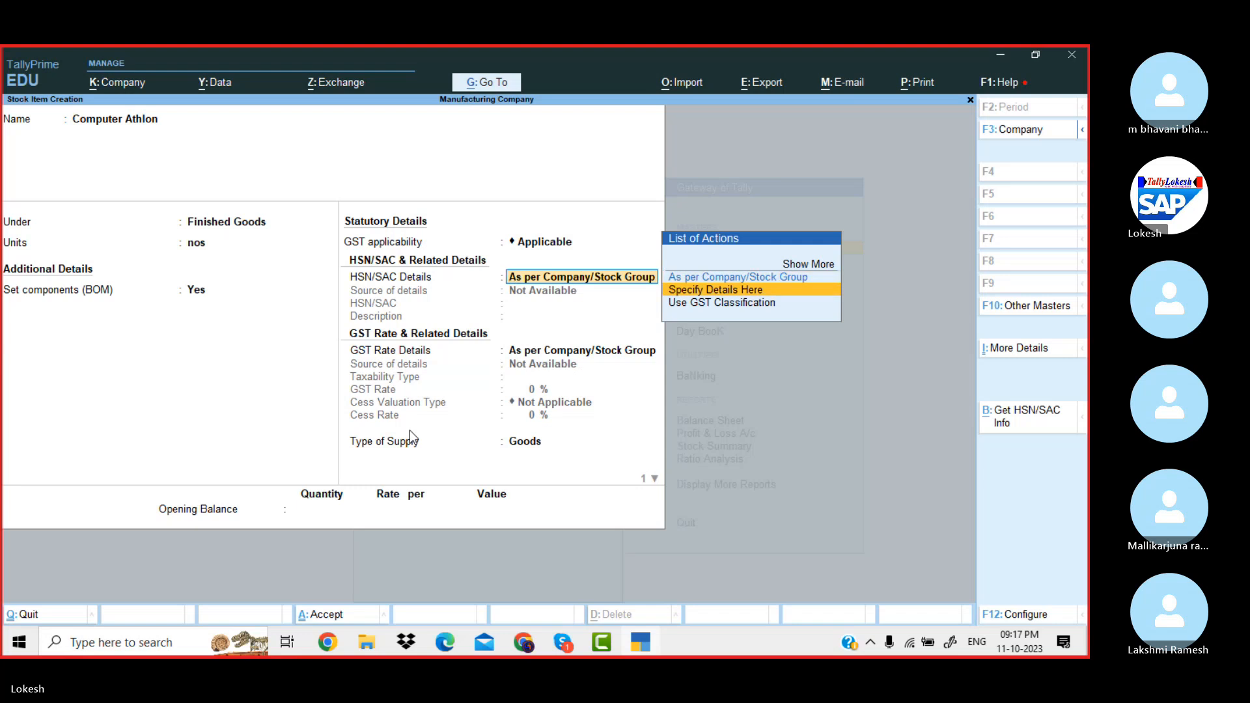
pyautogui.press('Return')
pyautogui.write('8547')
pyautogui.press('Return')
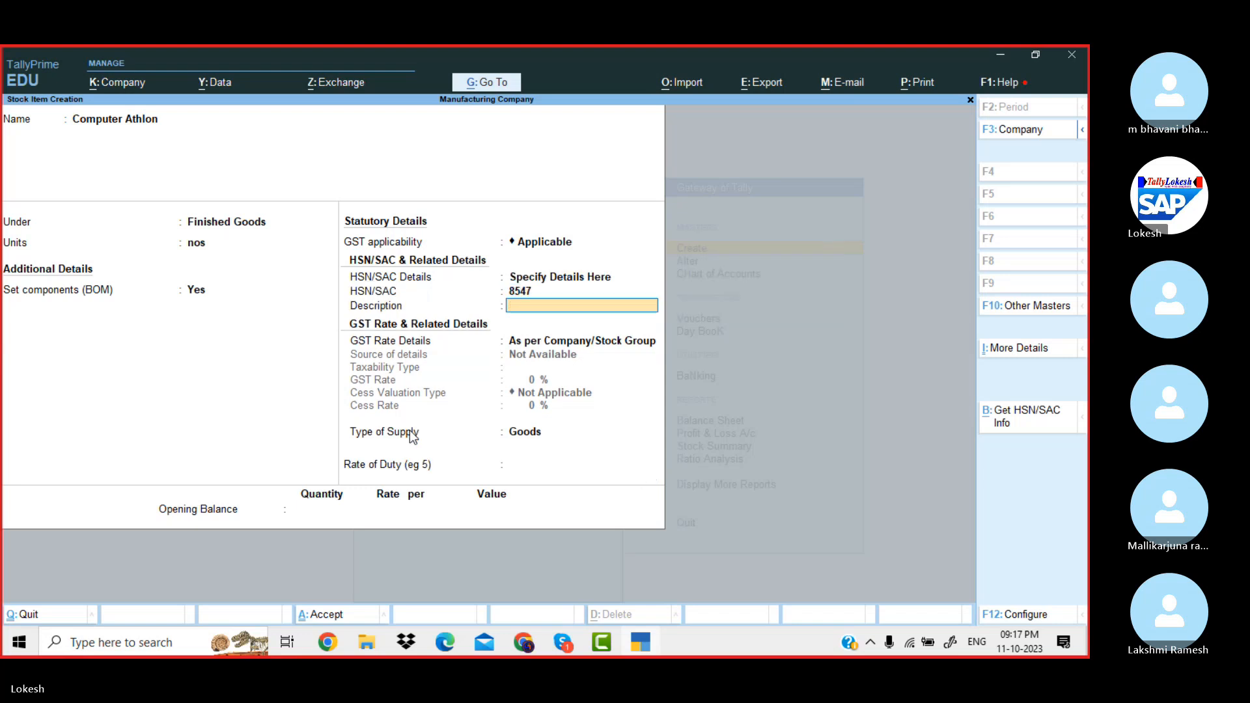
pyautogui.press('Return')
# - Specify Computer Athlon's GST rate details as Taxable at 18%
pyautogui.press('Down')
pyautogui.press('Return')
pyautogui.press('Return')
pyautogui.write('18')
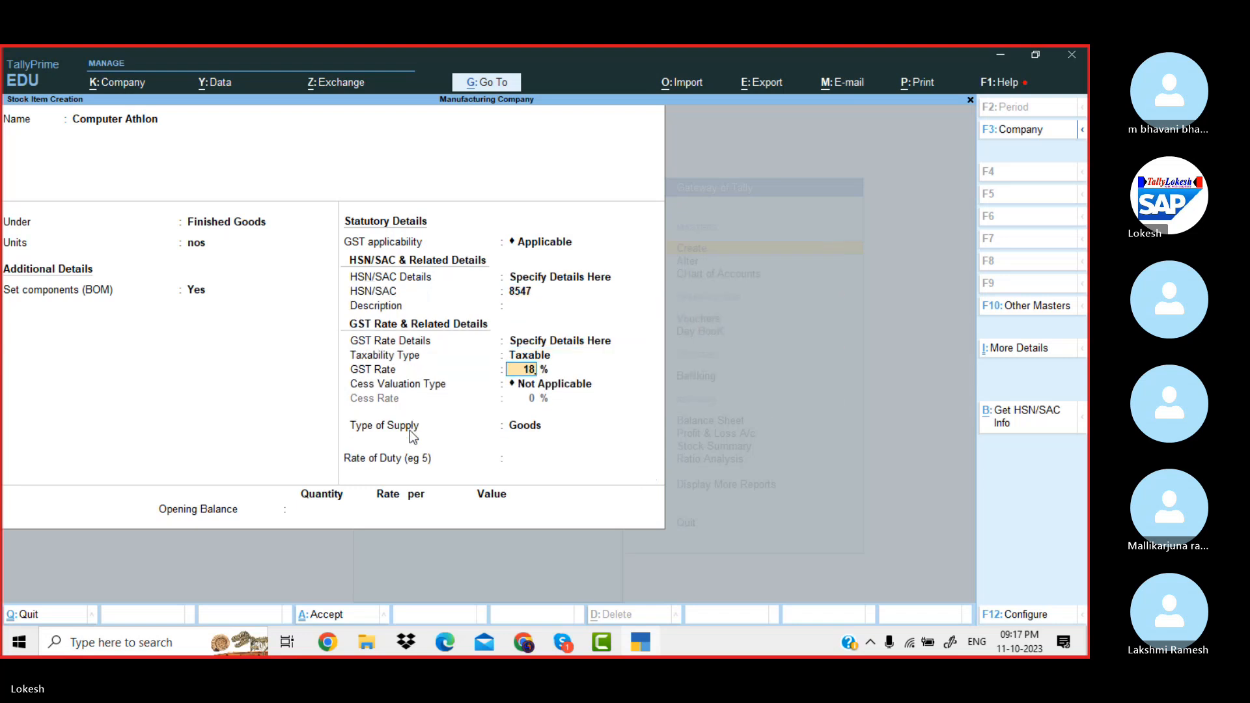
pyautogui.press('Return')
# - Keep the supply type as Goods, save the Computer Athlon stock item and leave stock item creation
pyautogui.press('Return')
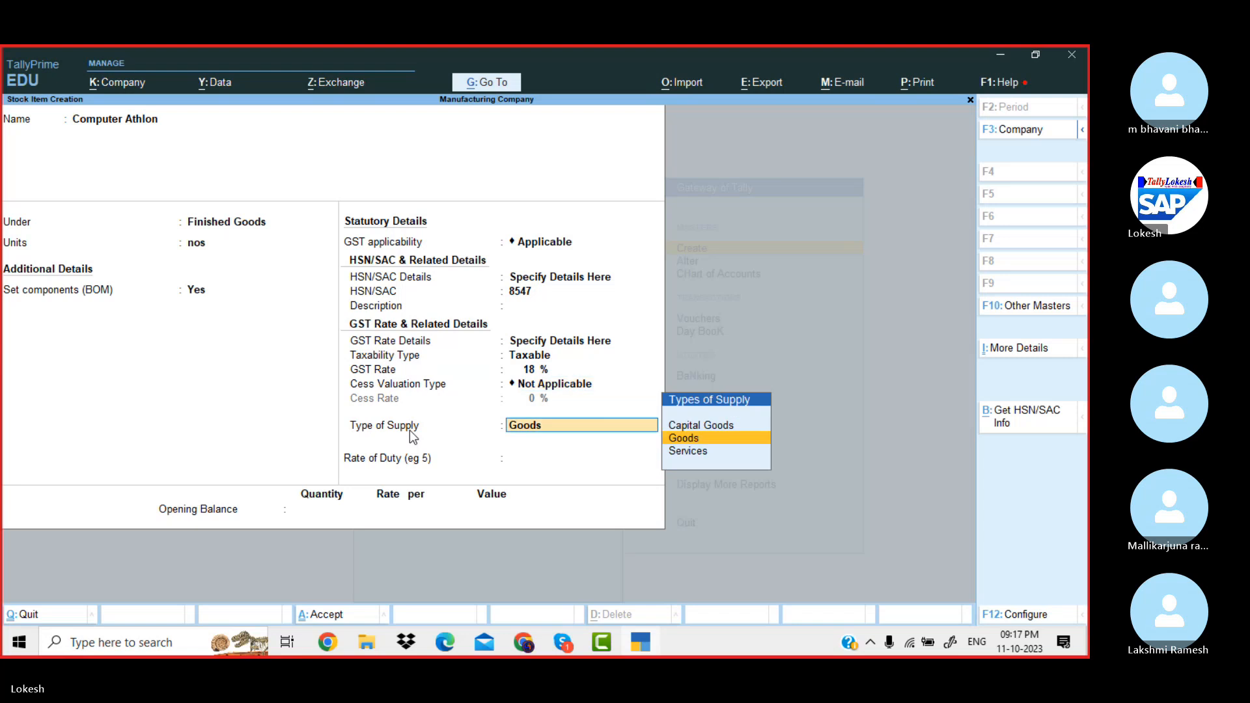
pyautogui.press('Return')
pyautogui.press('Return')
pyautogui.press('Return')
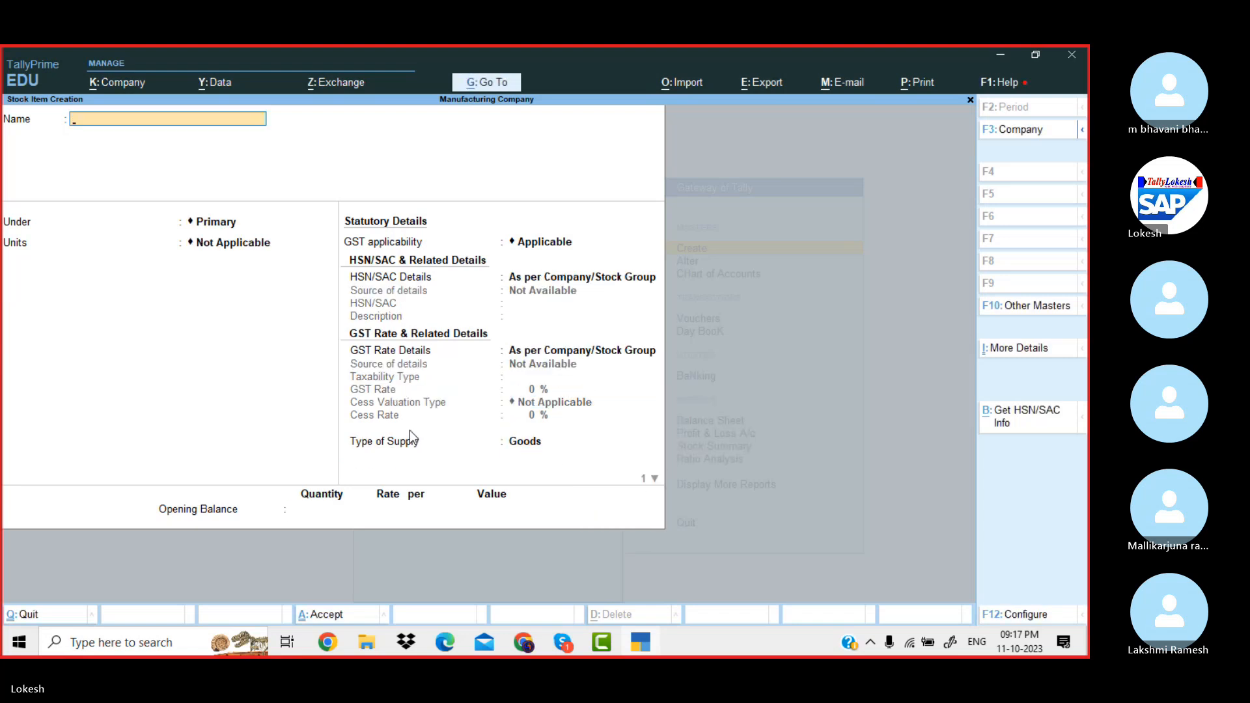
pyautogui.press('Escape')
pyautogui.press('Return')
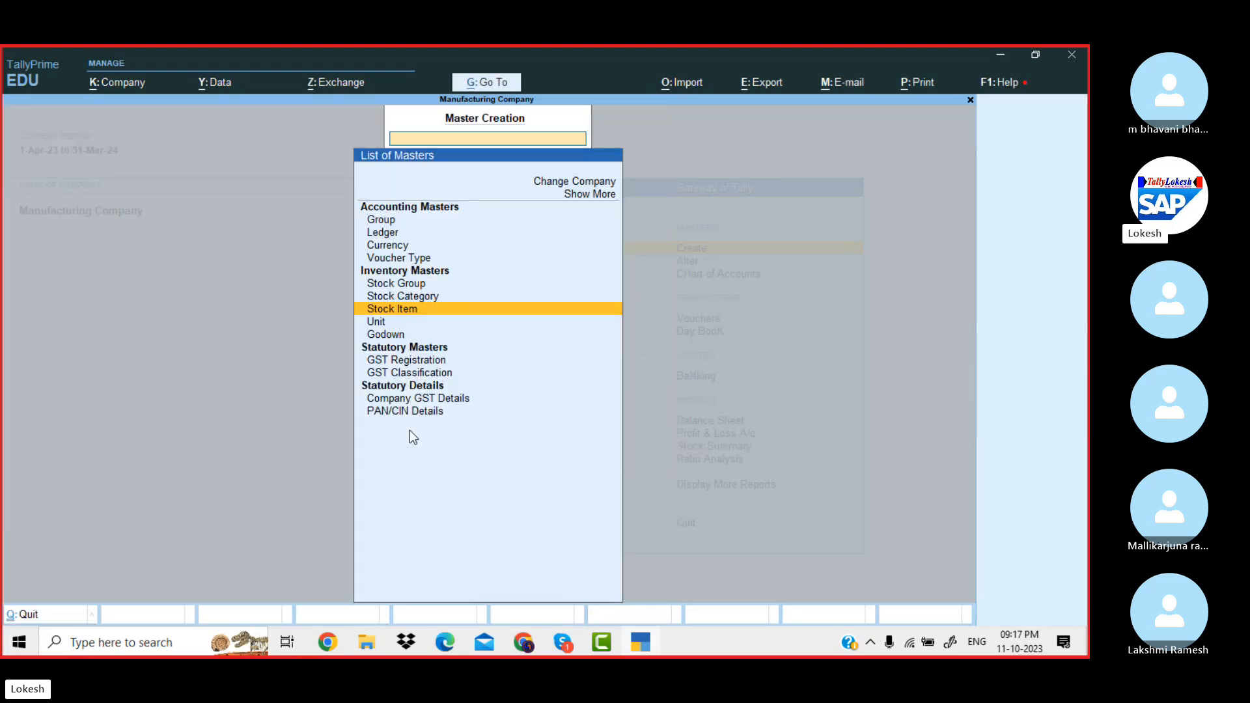
# - Start creating a voucher type master and name it Manufacturing
pyautogui.press('Up')
pyautogui.press('Up')
pyautogui.press('Up')
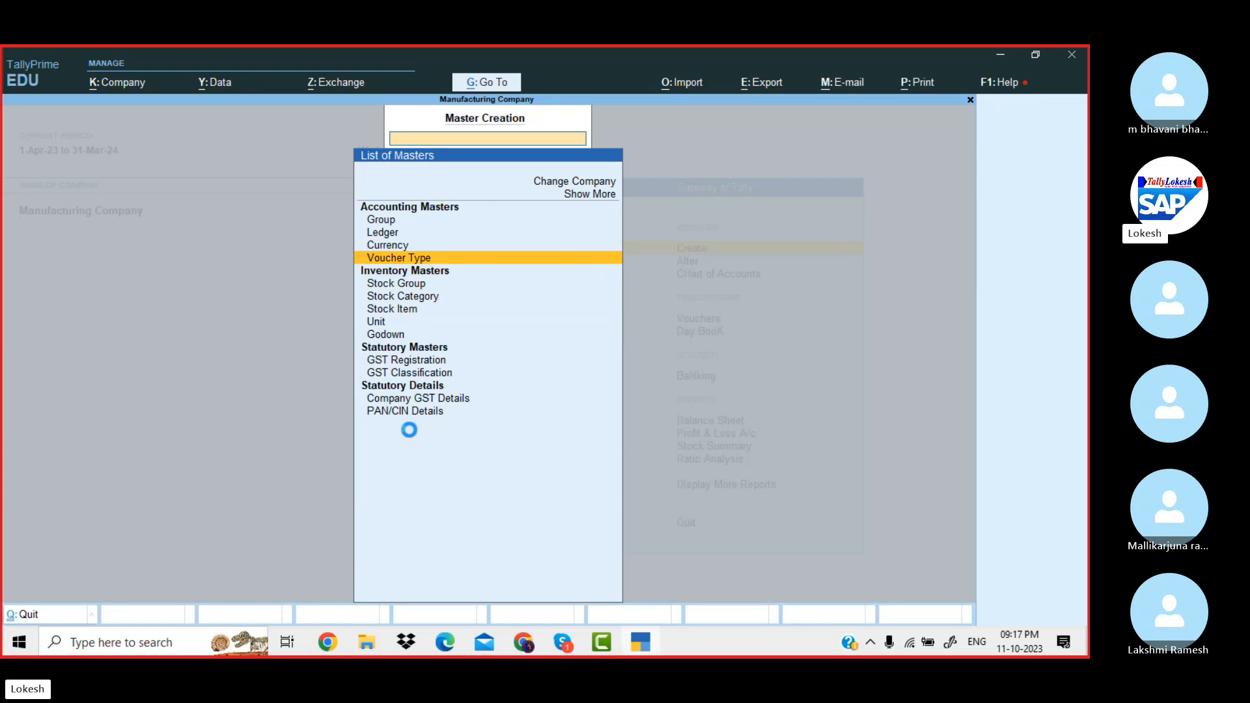
pyautogui.press('Return')
pyautogui.write('Ma')
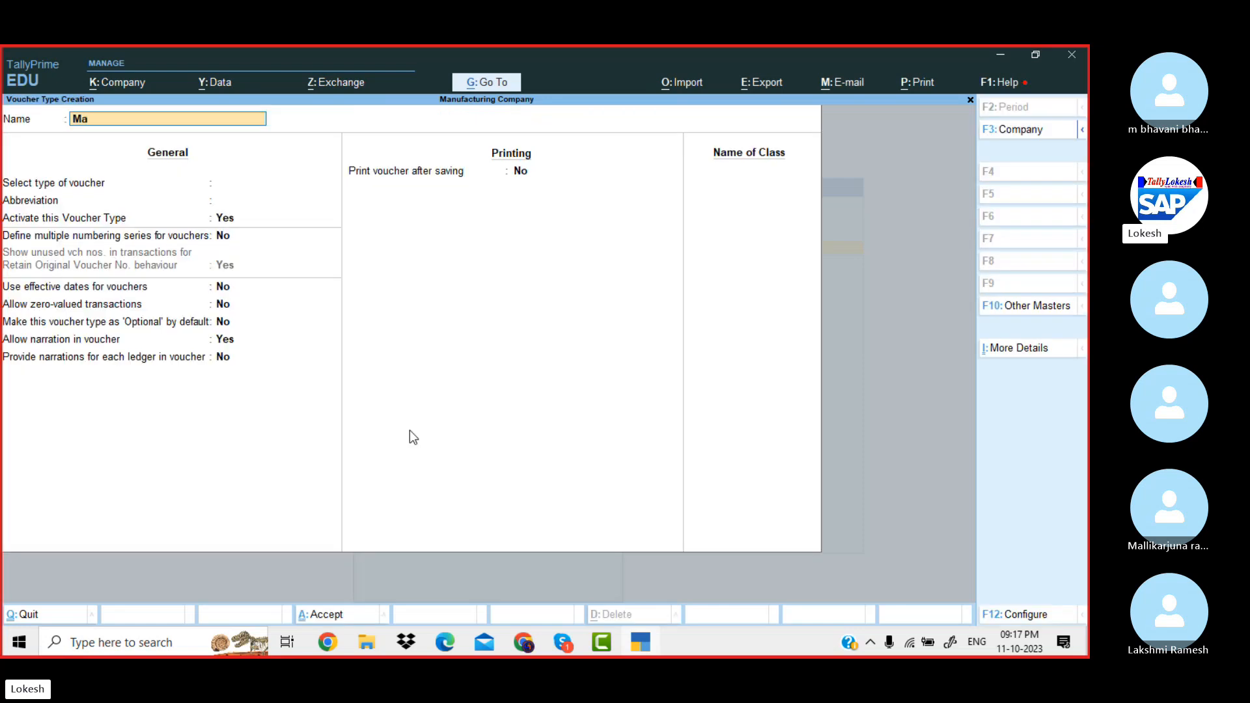
pyautogui.write('nufacturing')
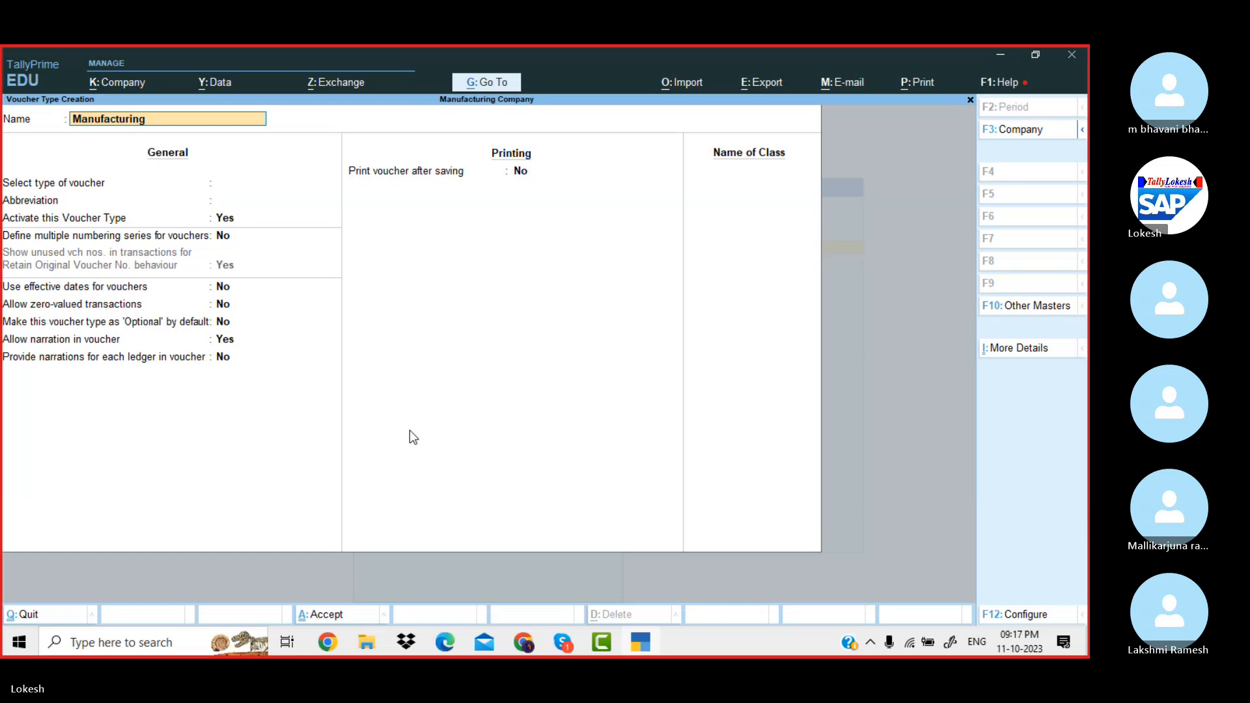
pyautogui.press('Return')
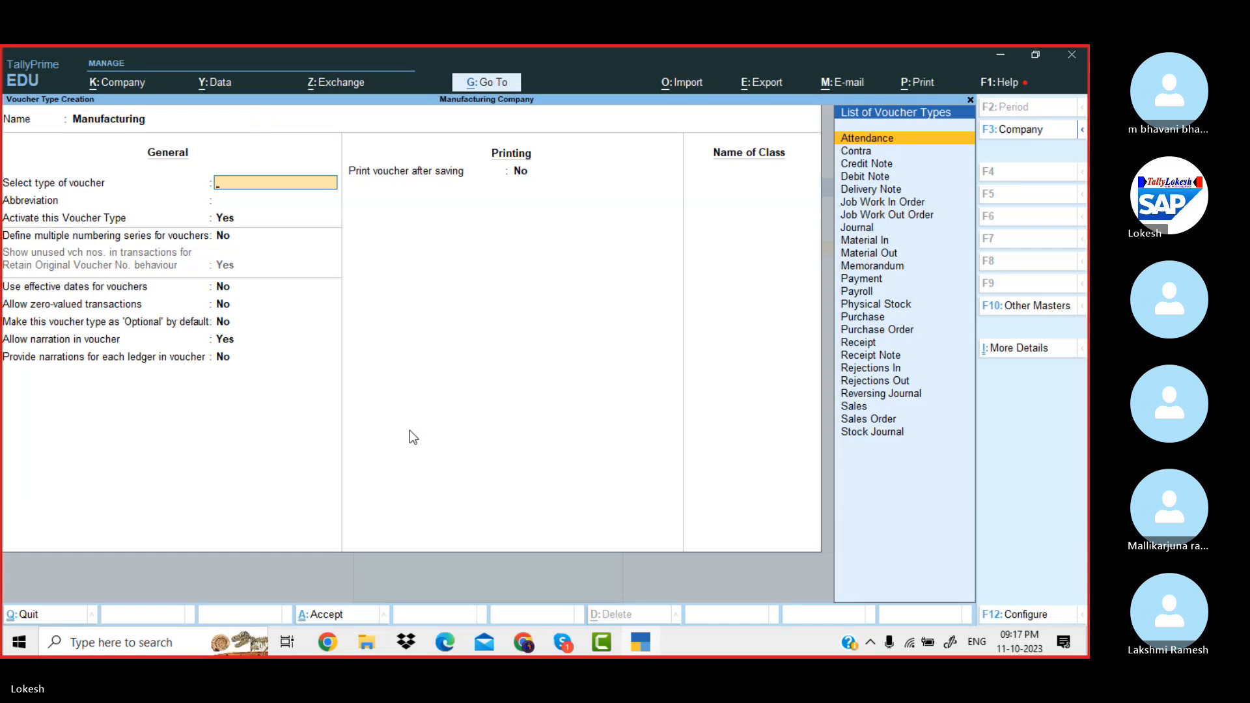
# - Base the Manufacturing voucher type on Stock Journal, keeping the default abbreviation, activation, numbering and narration settings
pyautogui.press('Down')
pyautogui.press('Down')
pyautogui.press('Down')
pyautogui.press('Down')
pyautogui.press('Down')
pyautogui.press('Down')
pyautogui.press('Down')
pyautogui.press('Down')
pyautogui.press('Down')
pyautogui.press('Down')
pyautogui.press('Down')
pyautogui.press('Down')
pyautogui.press('Down')
pyautogui.press('Down')
pyautogui.press('Down')
pyautogui.press('Down')
pyautogui.press('Down')
pyautogui.press('Down')
pyautogui.press('Down')
pyautogui.press('Down')
pyautogui.press('Down')
pyautogui.press('Down')
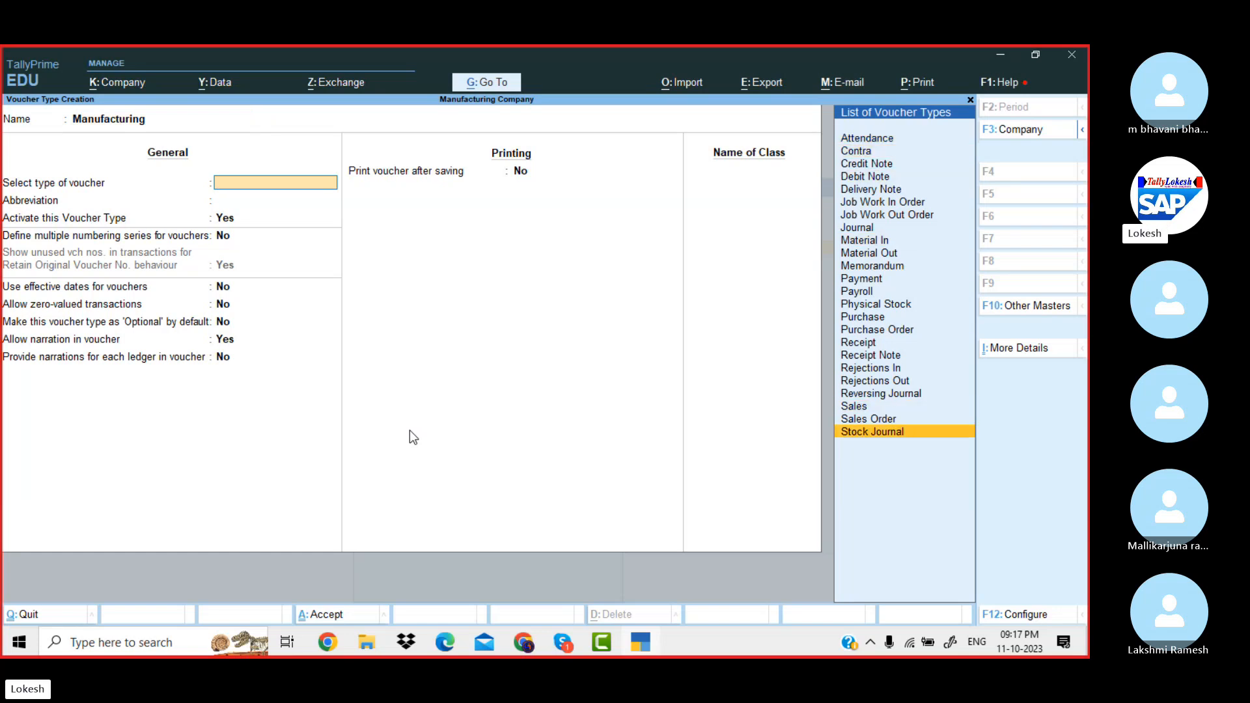
pyautogui.press('Return')
pyautogui.press('Return')
pyautogui.press('Return')
pyautogui.press('Return')
pyautogui.press('Return')
pyautogui.press('Return')
pyautogui.press('Return')
pyautogui.press('Return')
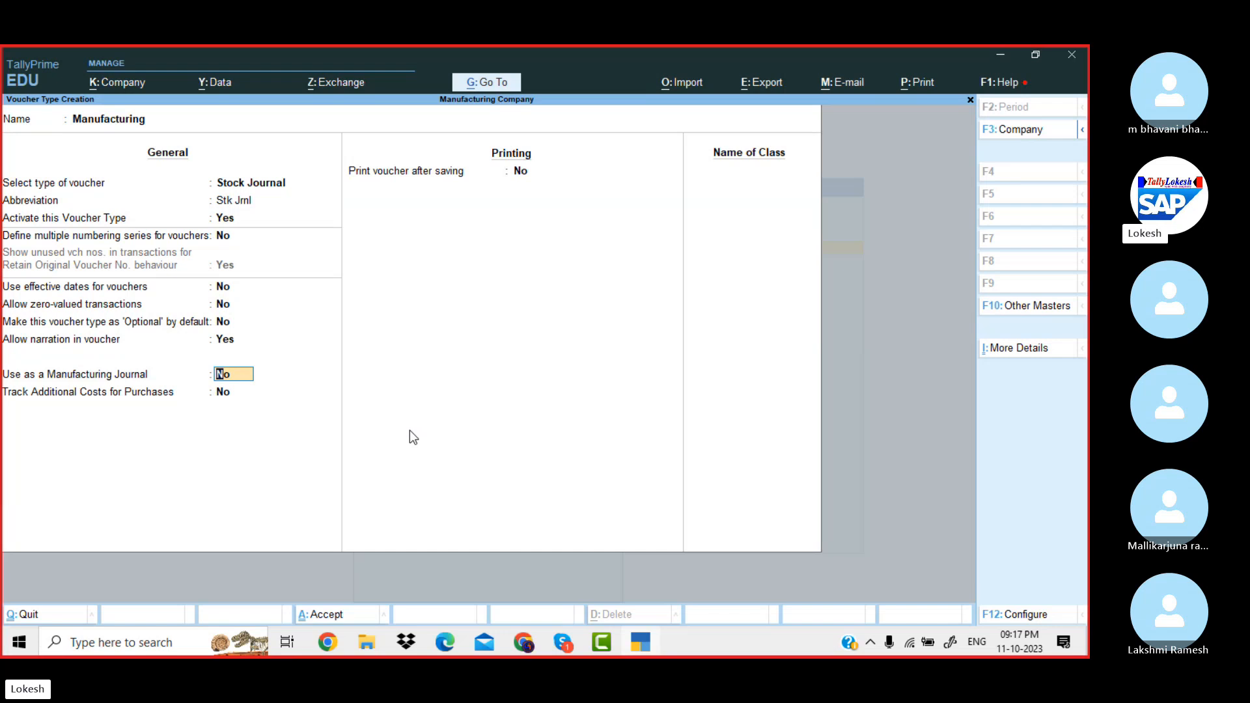
# - Enable use as a manufacturing journal, save the Manufacturing voucher type and leave voucher type creation
pyautogui.write('y')
pyautogui.press('Return')
pyautogui.press('Return')
pyautogui.press('Return')
pyautogui.press('Return')
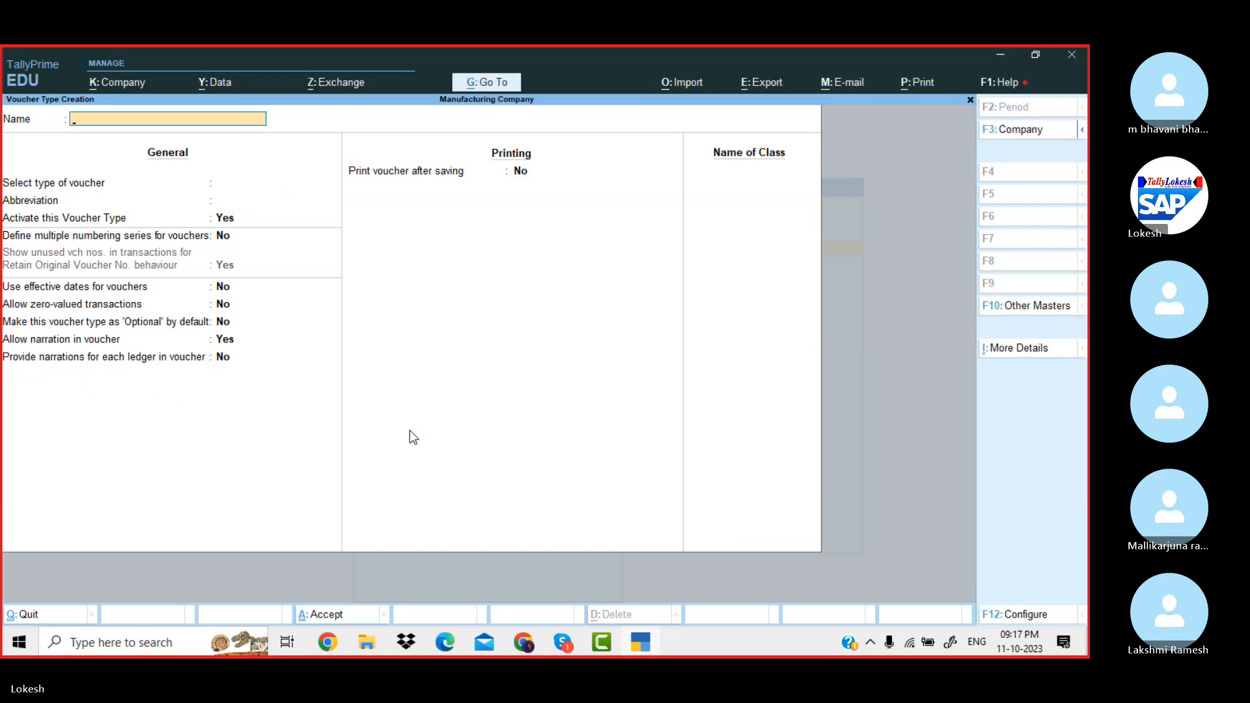
pyautogui.press('Escape')
pyautogui.press('Return')
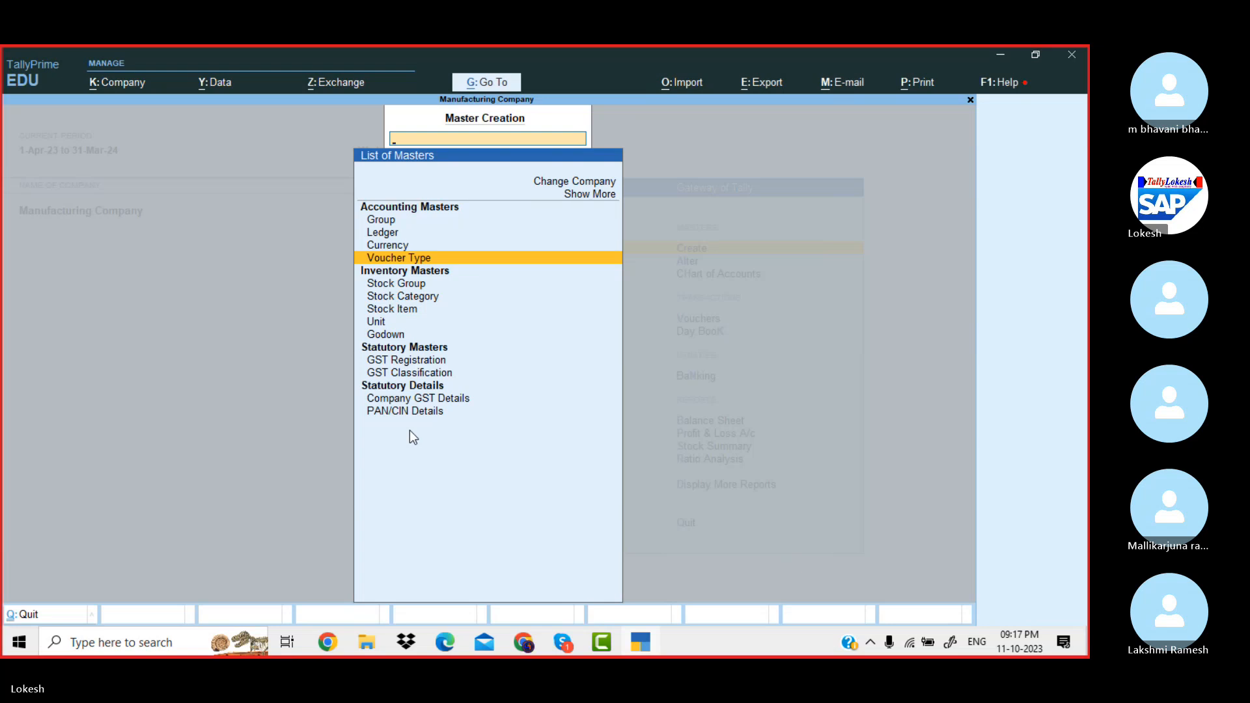
# - Open voucher entry and switch to the Manufacturing inventory voucher
pyautogui.press('Escape')
pyautogui.press('Down')
pyautogui.press('Down')
pyautogui.press('Down')
pyautogui.press('Return')
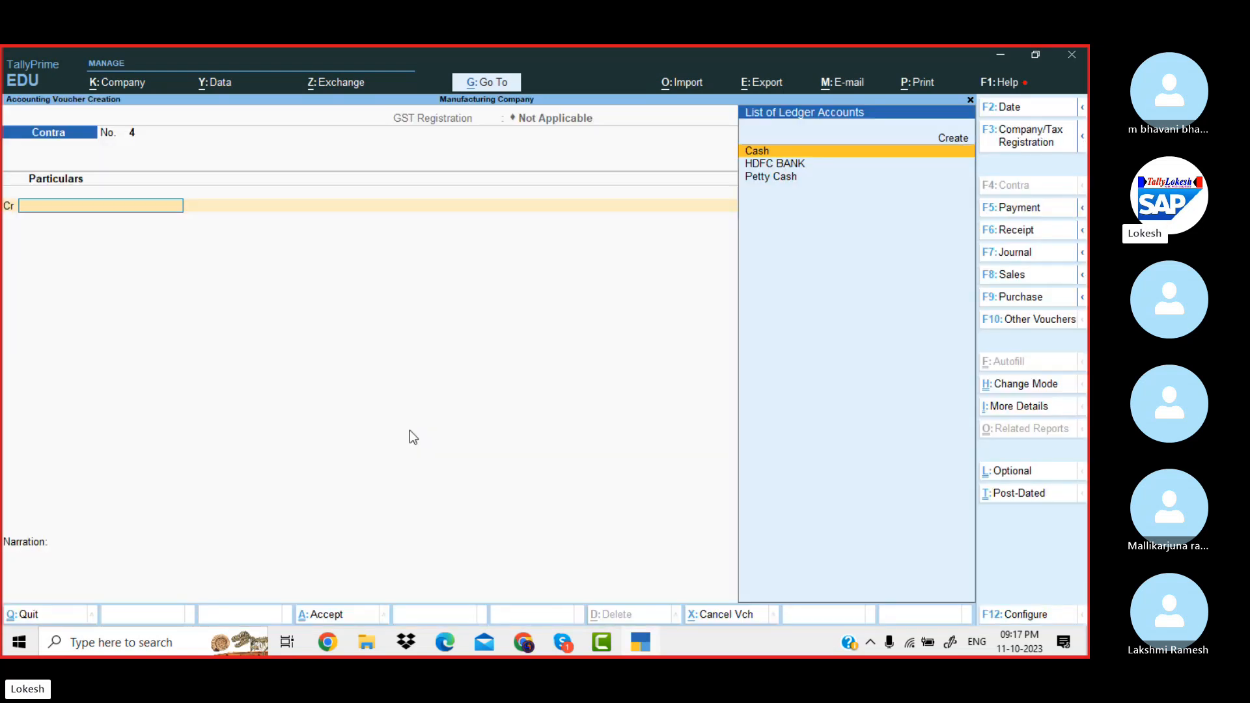
pyautogui.click(1046, 322)
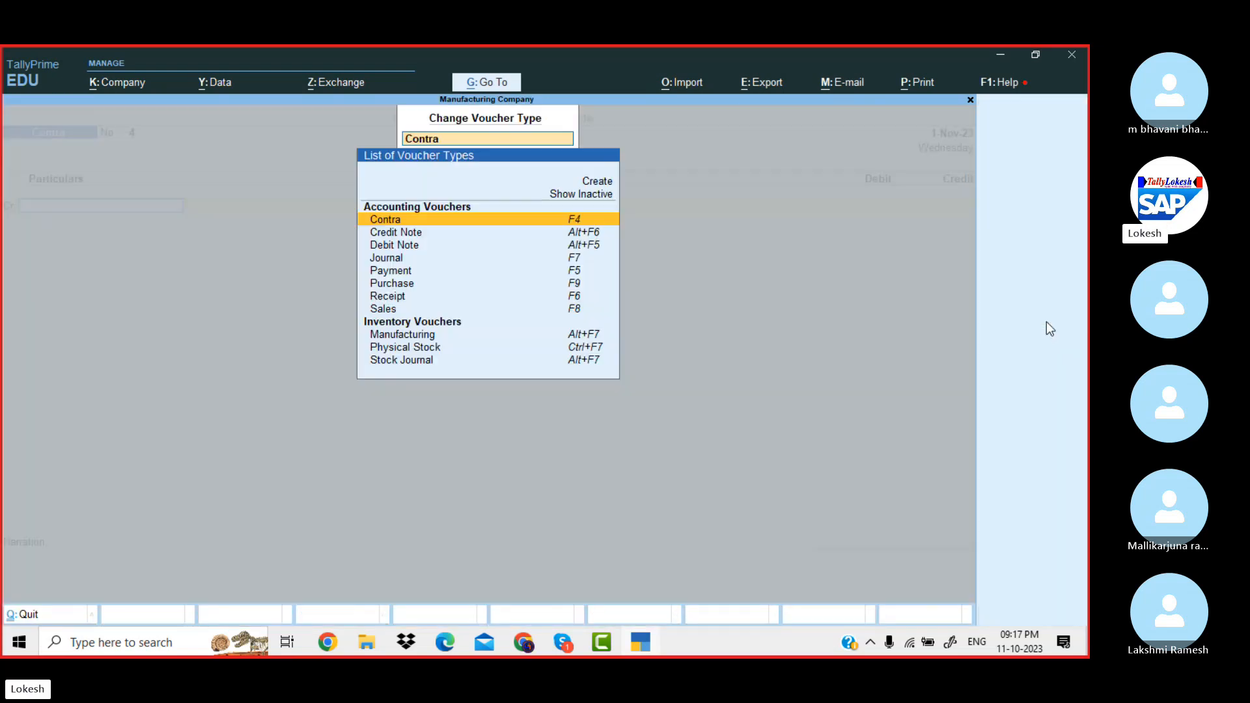
pyautogui.press('Down')
pyautogui.press('Down')
pyautogui.press('Down')
pyautogui.press('Down')
pyautogui.press('Down')
pyautogui.press('Down')
pyautogui.press('Down')
pyautogui.press('Down')
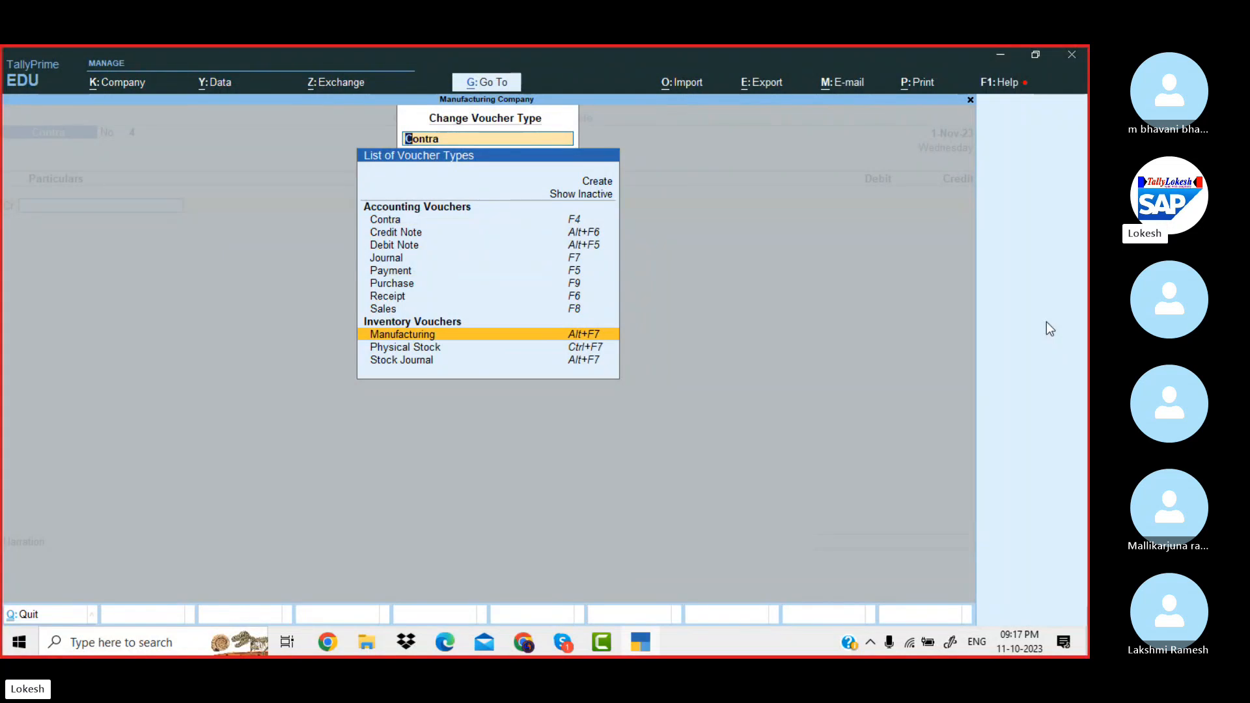
pyautogui.press('Return')
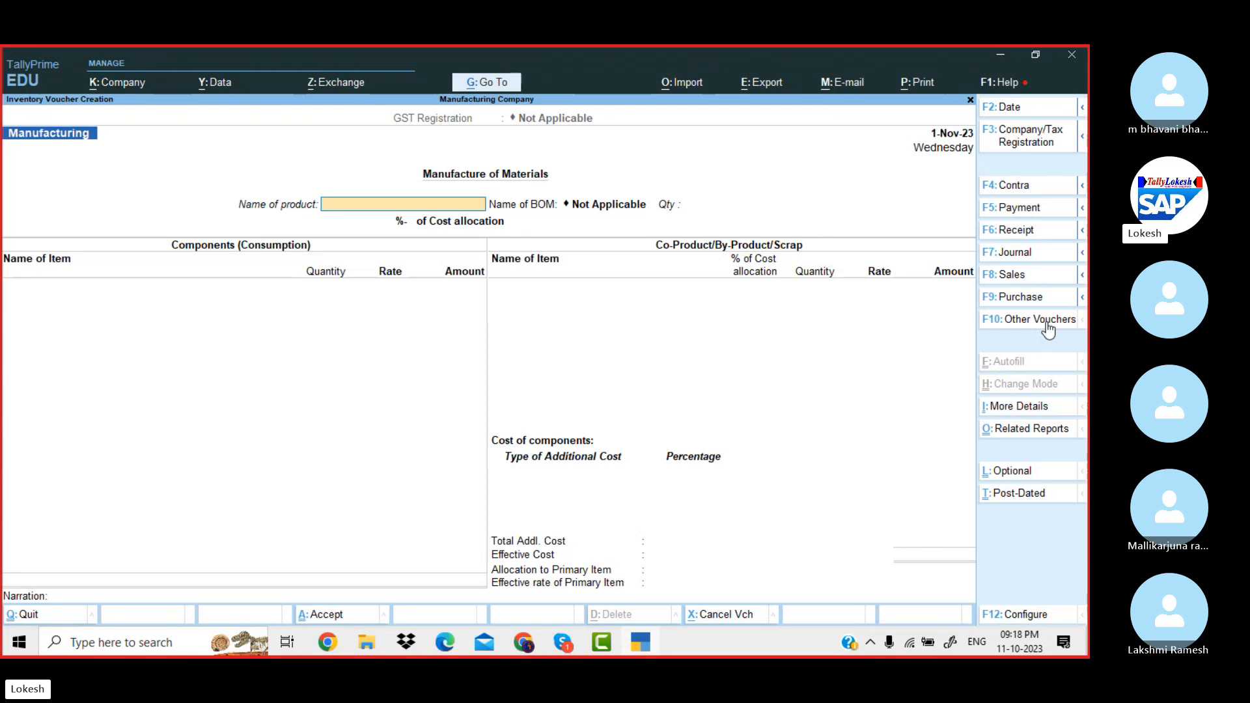
# - Choose Computer P4 as the product with its computer p4 BOM and set the quantity to manufacture to 20 nos
pyautogui.write('C')
pyautogui.press('Down')
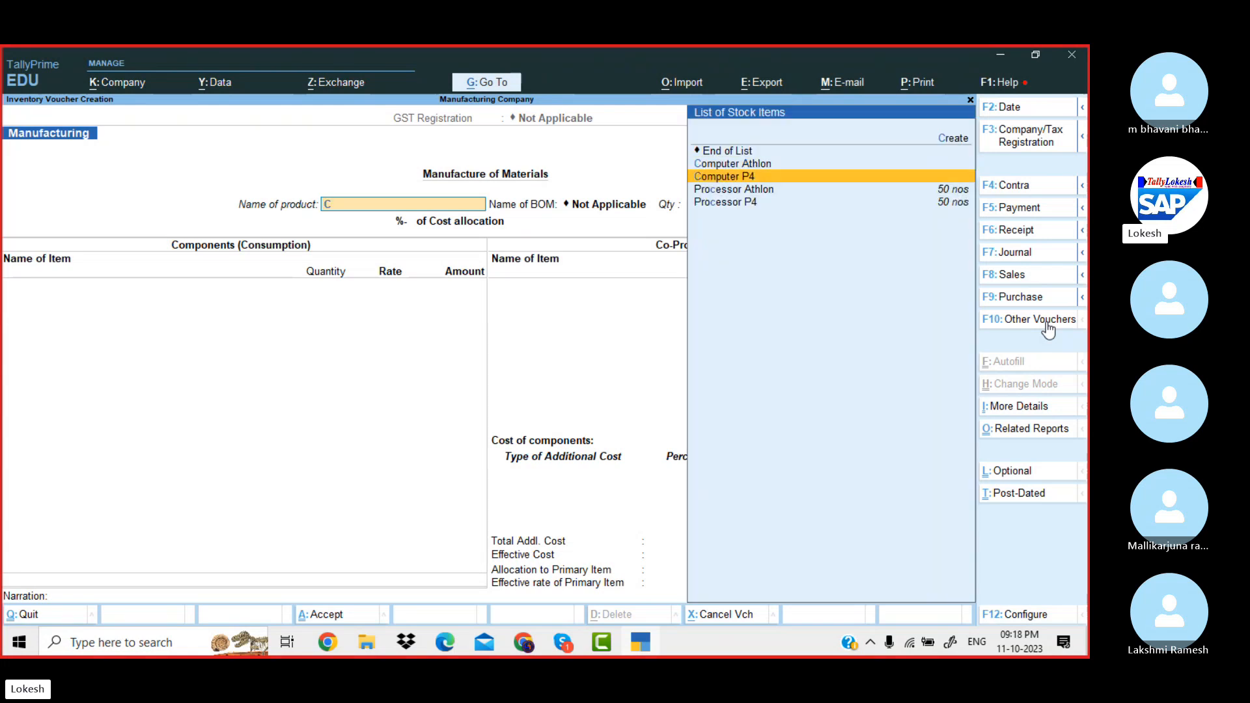
pyautogui.press('Return')
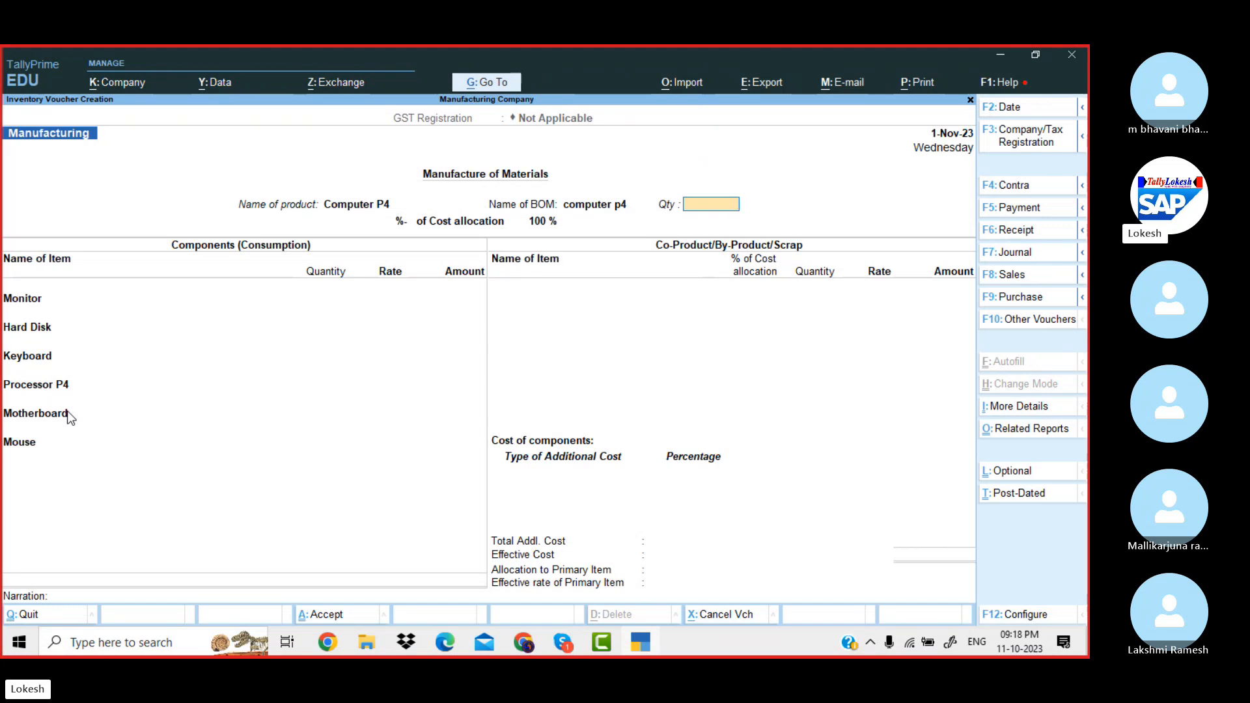
pyautogui.write('20')
pyautogui.press('Return')
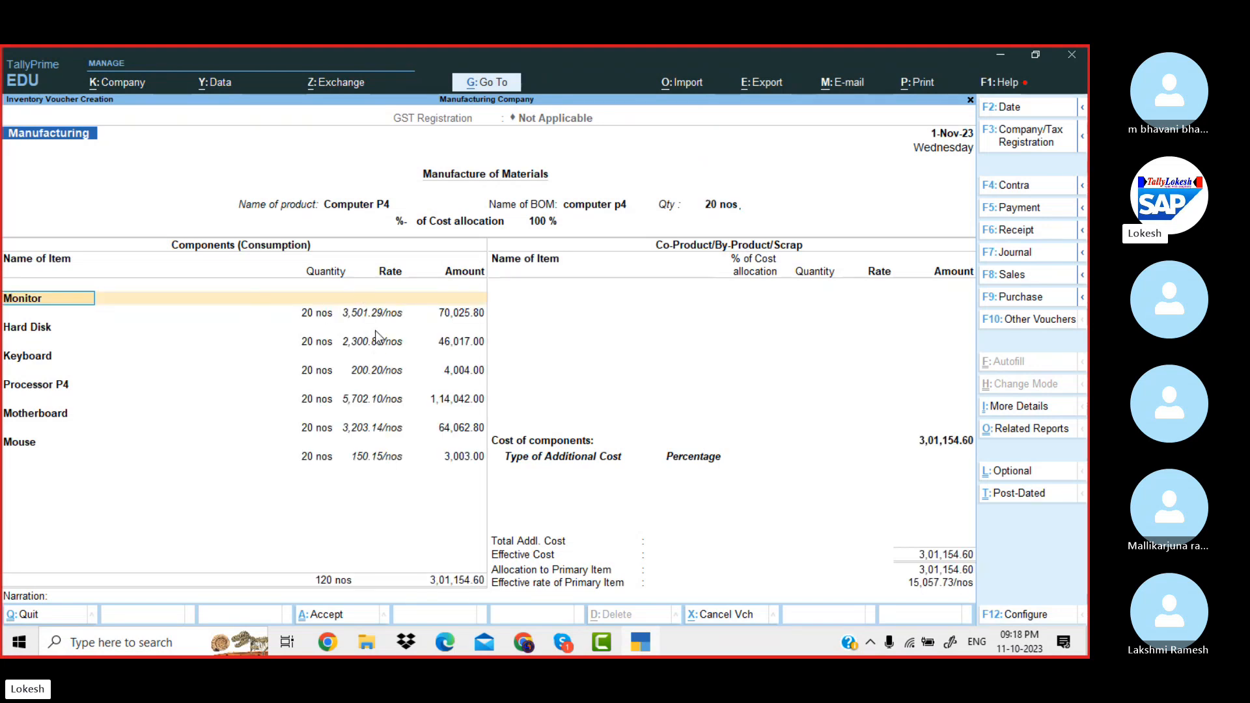
# - Accept the BOM components as filled in and end the co-product list without adding any item
pyautogui.click(459, 457)
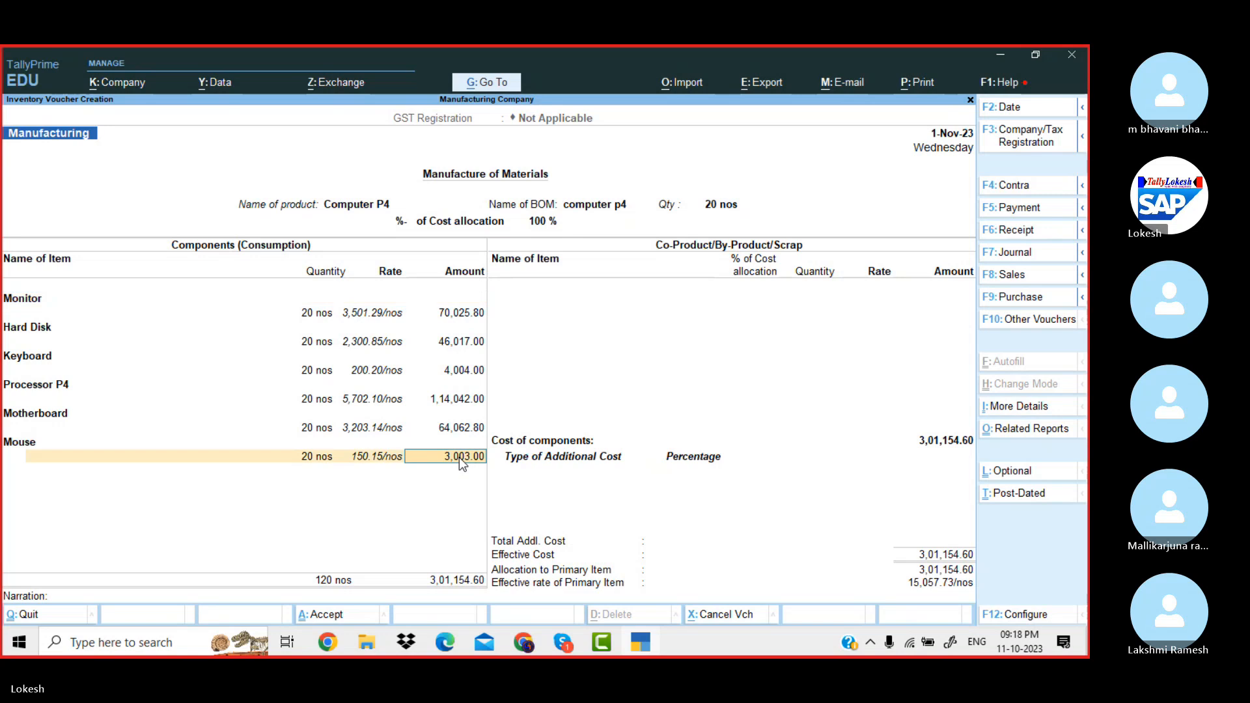
pyautogui.press('Return')
pyautogui.press('Return')
pyautogui.press('Return')
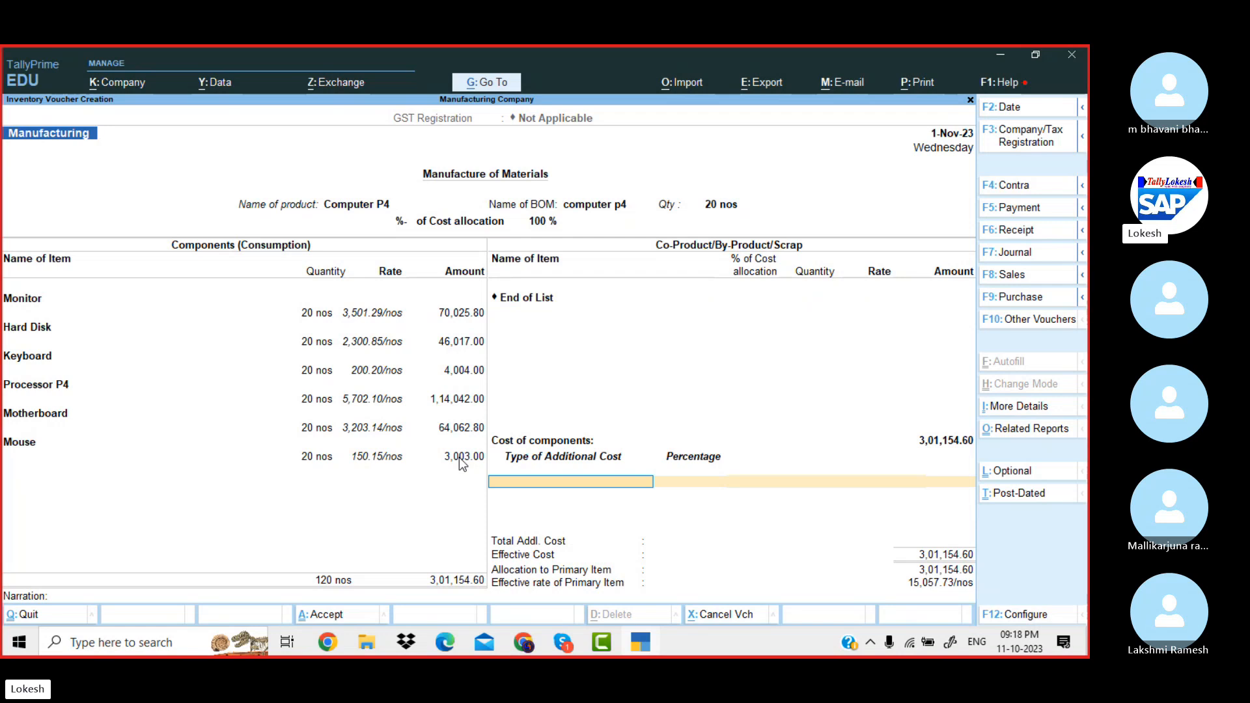
# - Create a Wages ledger under Direct Expenses as an additional cost type and save it
pyautogui.press('alt')
pyautogui.hotkey('alt', 'c')
pyautogui.write('W')
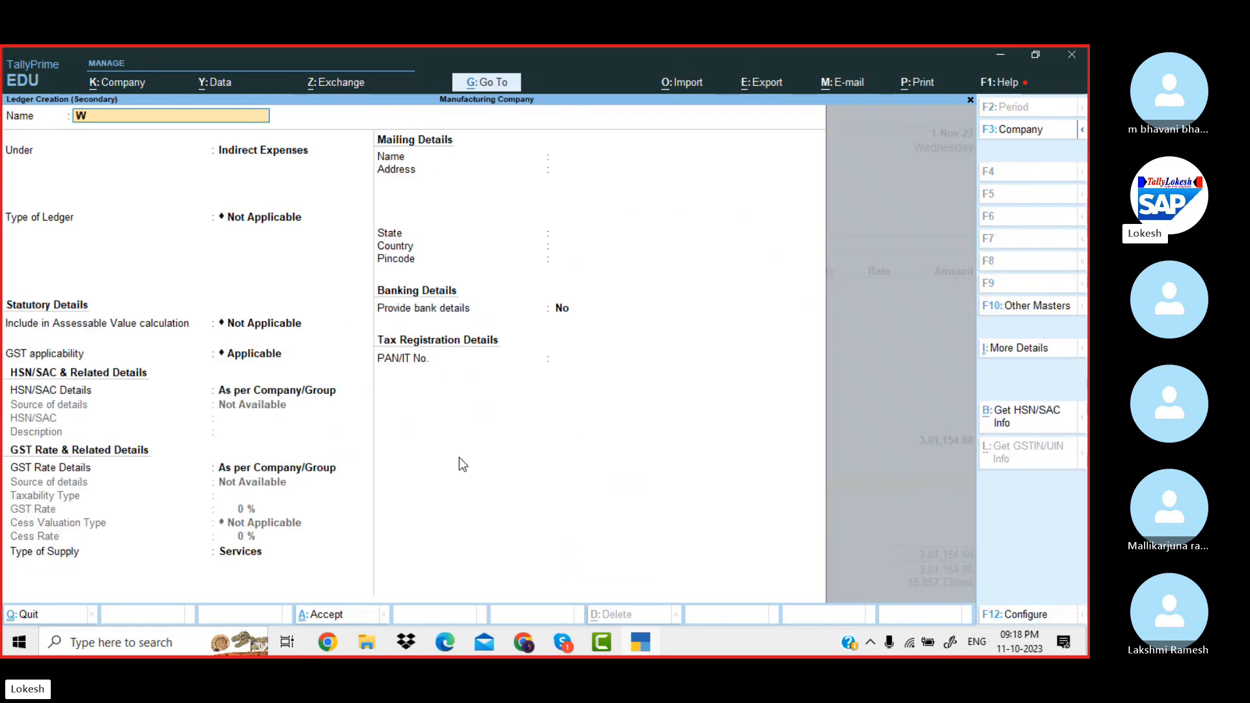
pyautogui.write('ages')
pyautogui.press('Return')
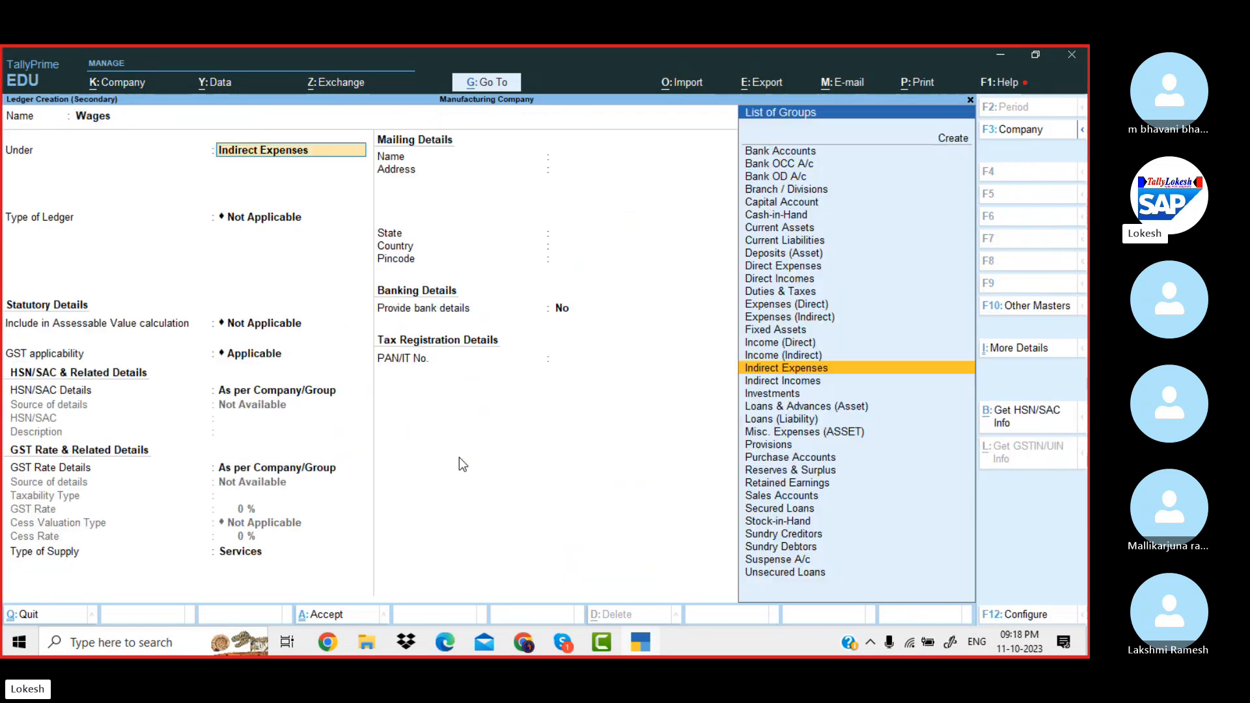
pyautogui.write('dir')
pyautogui.press('Return')
pyautogui.press('ctrl')
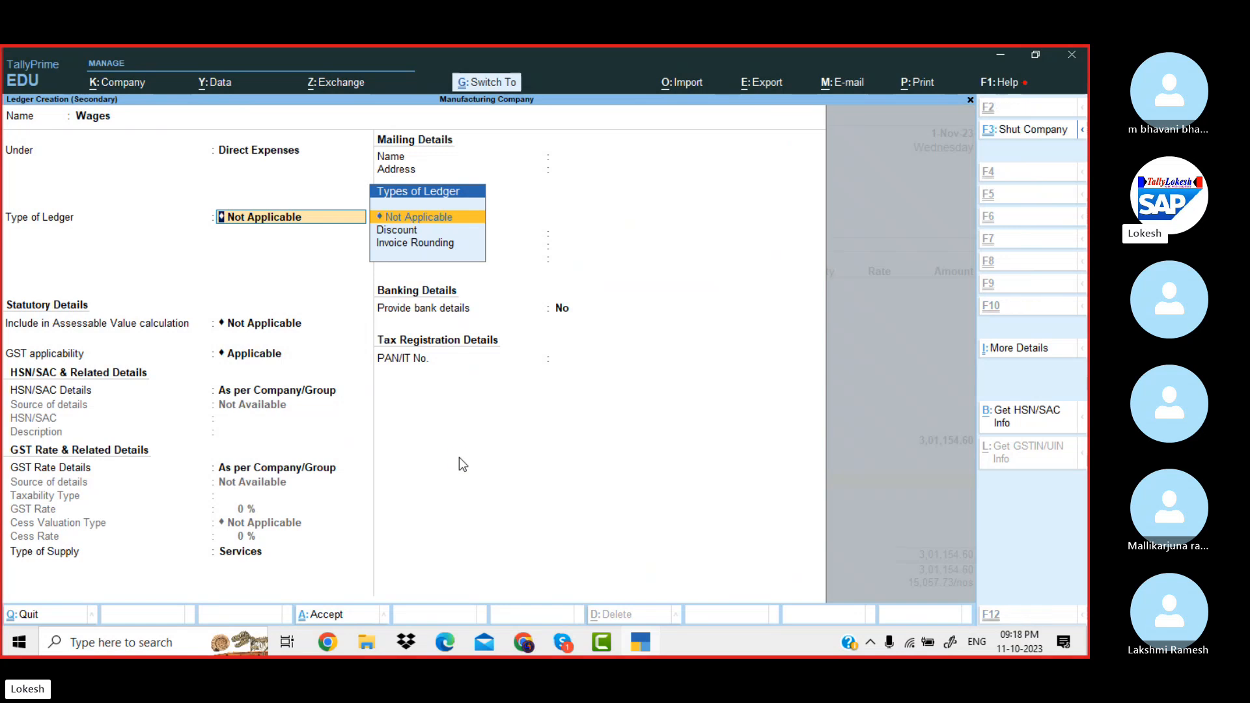
pyautogui.hotkey('ctrl', 'a')
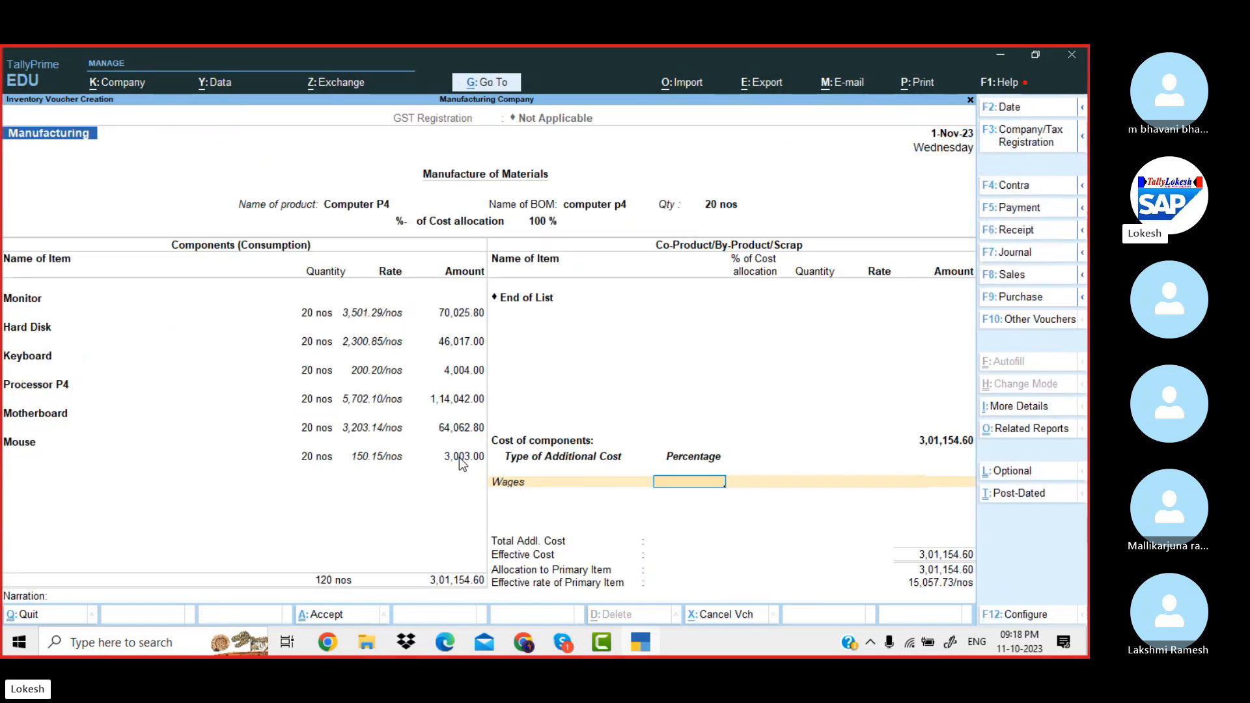
# - Set the Wages additional cost to 30,000 without a percentage and save the manufacturing voucher
pyautogui.press('Return')
pyautogui.write('30,000')
pyautogui.press('Return')
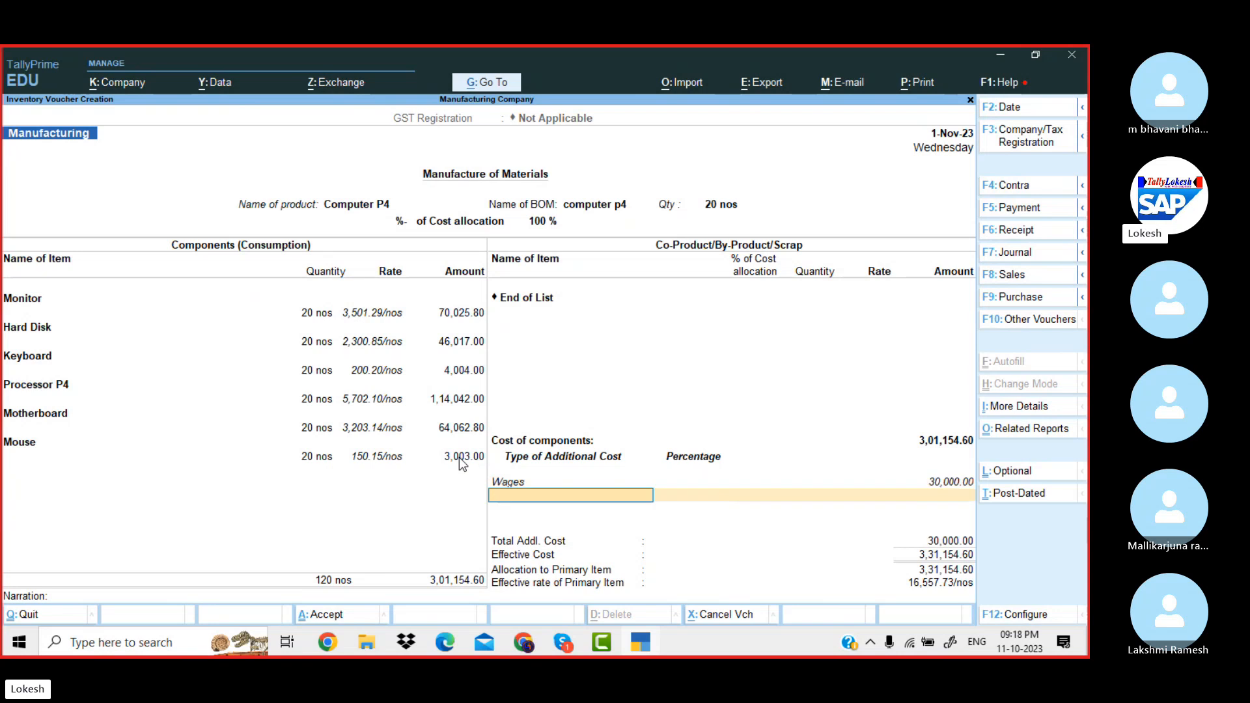
pyautogui.press('Return')
pyautogui.press('Return')
pyautogui.press('Return')
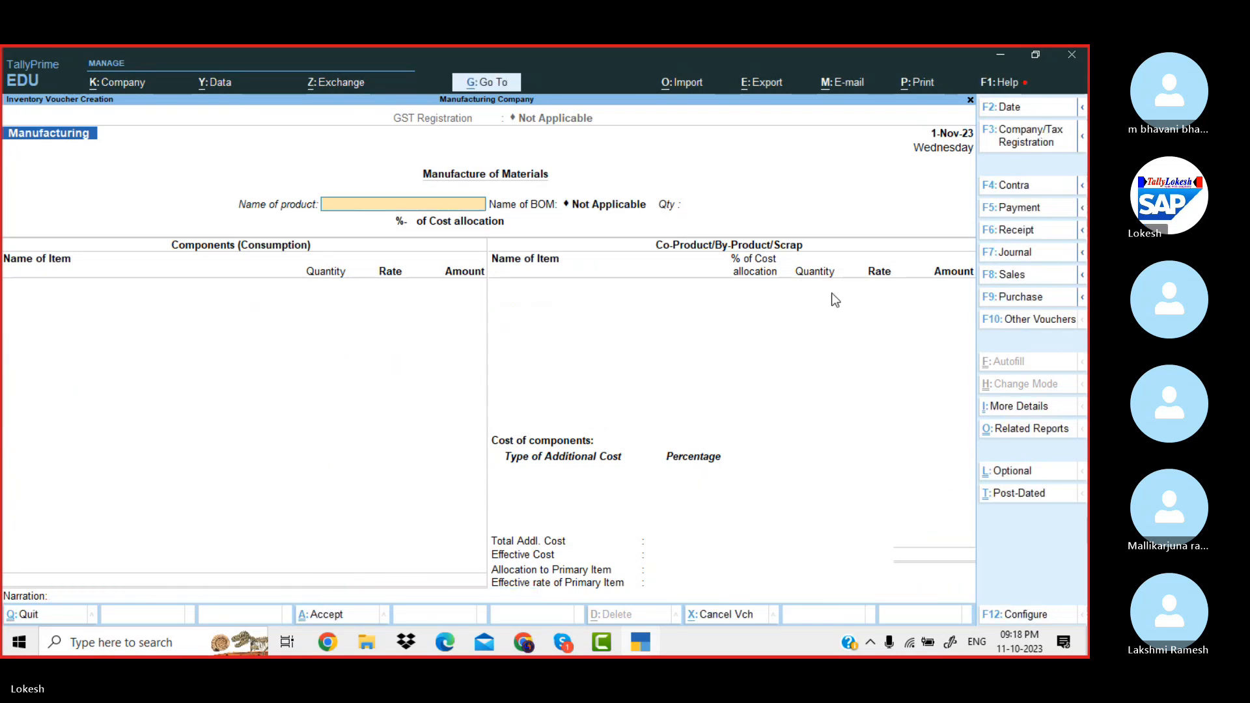
# - Switch to a payment voucher and debit Wages with 30,000
pyautogui.click(1042, 208)
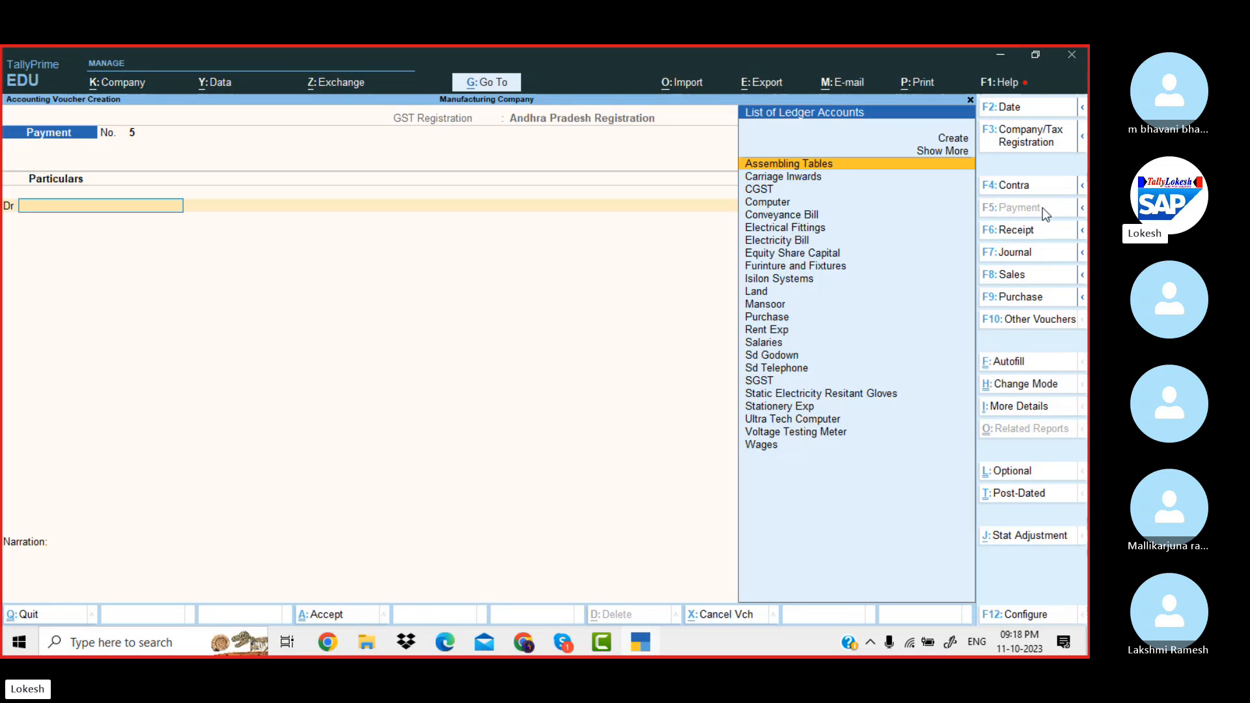
pyautogui.write('u')
pyautogui.press('Return')
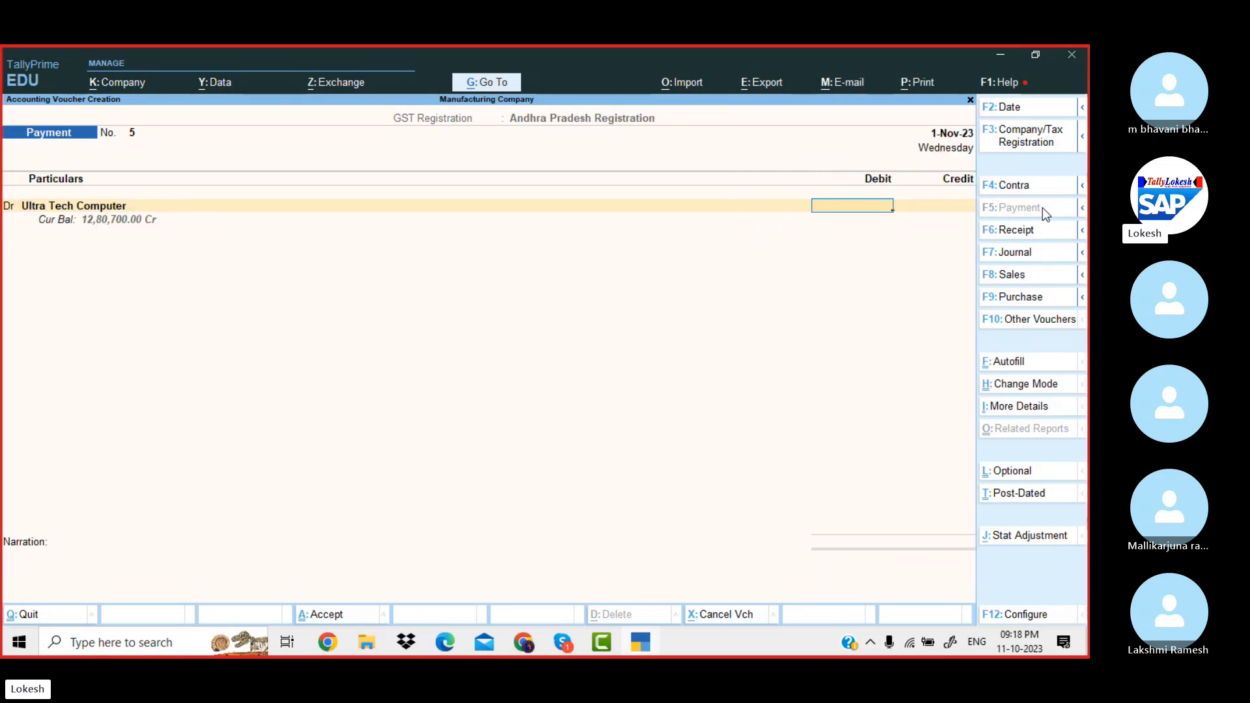
pyautogui.press('BackSpace')
pyautogui.write('w')
pyautogui.press('Return')
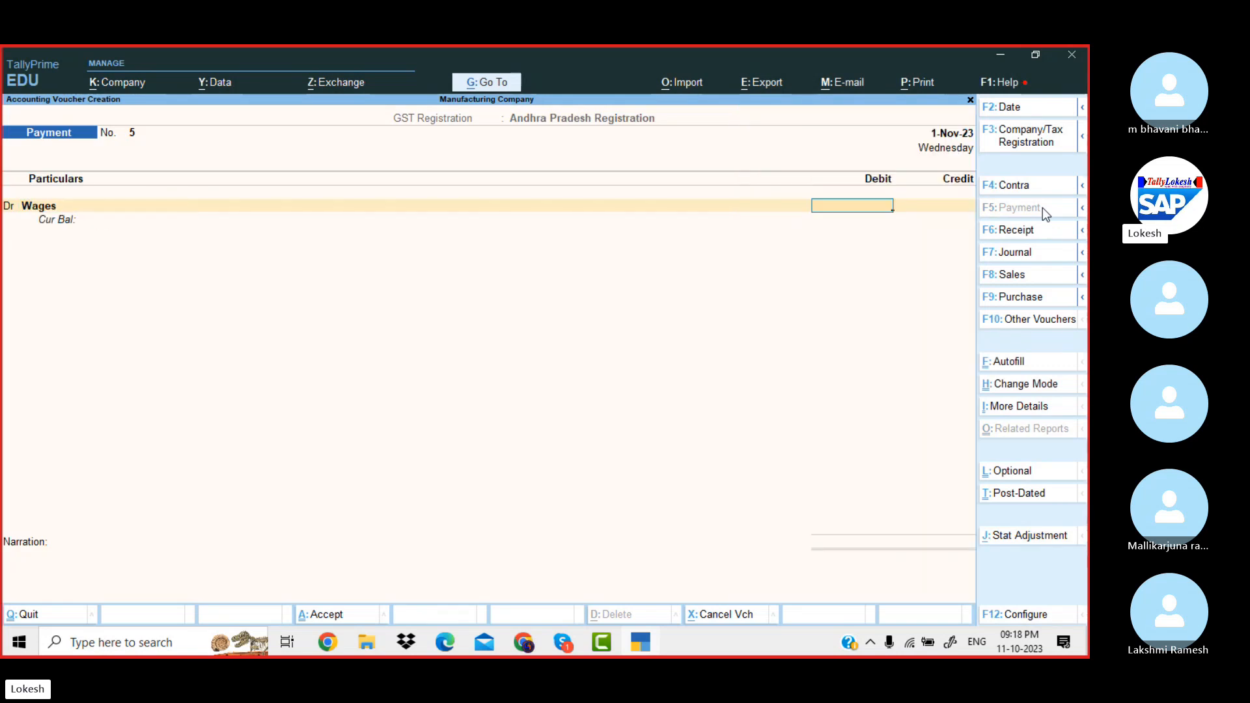
pyautogui.write('30000')
pyautogui.press('Return')
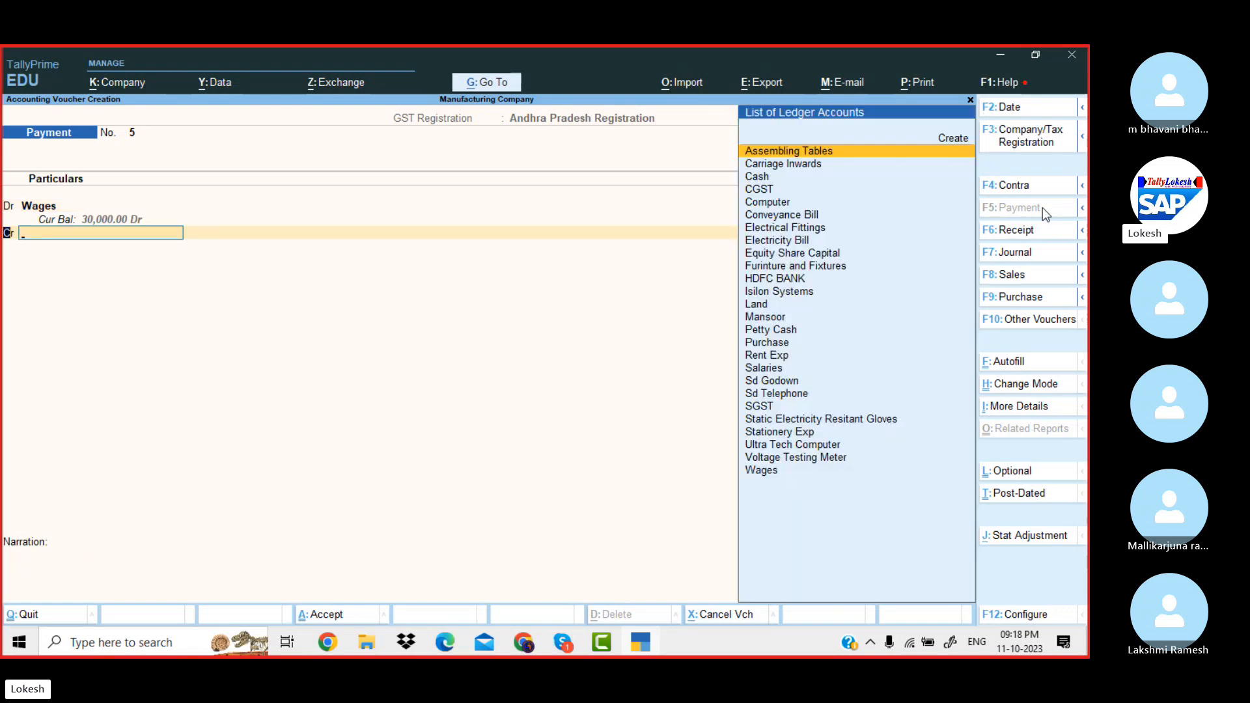
# - Add a second debit entry in the payment voucher for Ultra Tech Computer with 5,28,800
pyautogui.press('BackSpace')
pyautogui.write('du')
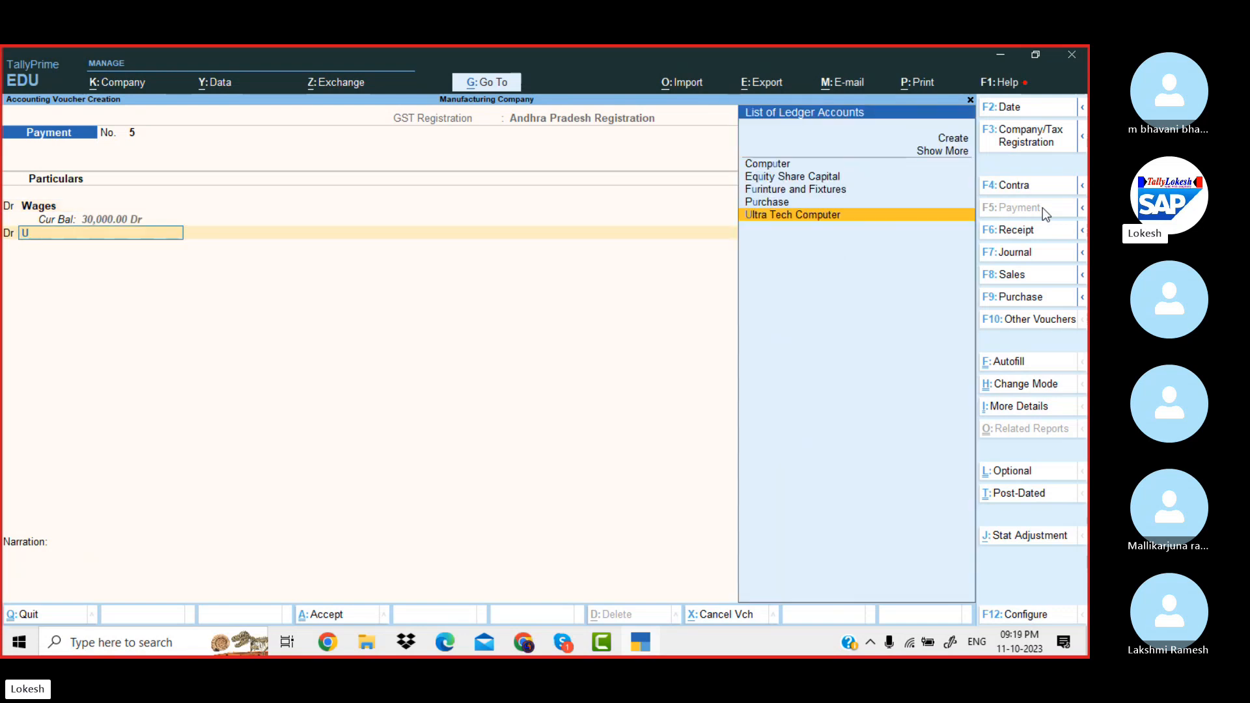
pyautogui.press('Return')
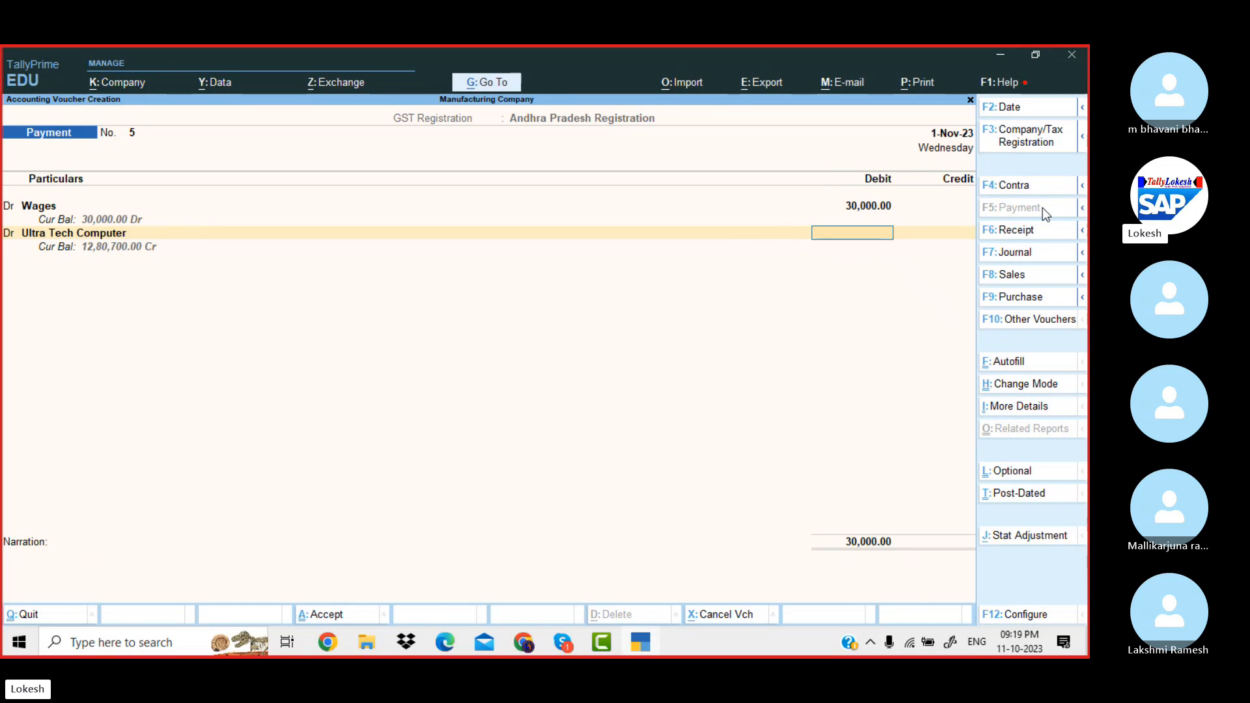
pyautogui.write('528200')
pyautogui.press('BackSpace')
pyautogui.press('BackSpace')
pyautogui.press('BackSpace')
pyautogui.write('800')
pyautogui.press('Return')
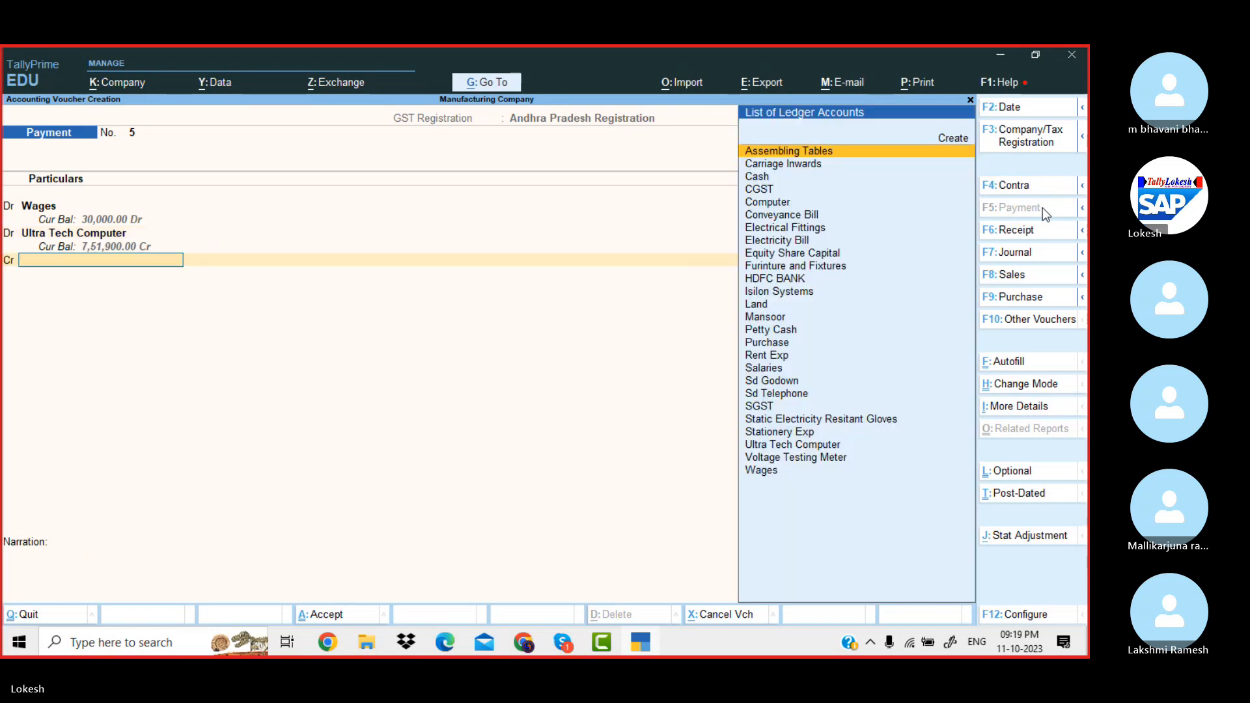
# - Credit HDFC BANK with the balancing amount, keep the default cheque allocation and save the payment voucher
pyautogui.write('h')
pyautogui.press('Return')
pyautogui.press('Return')
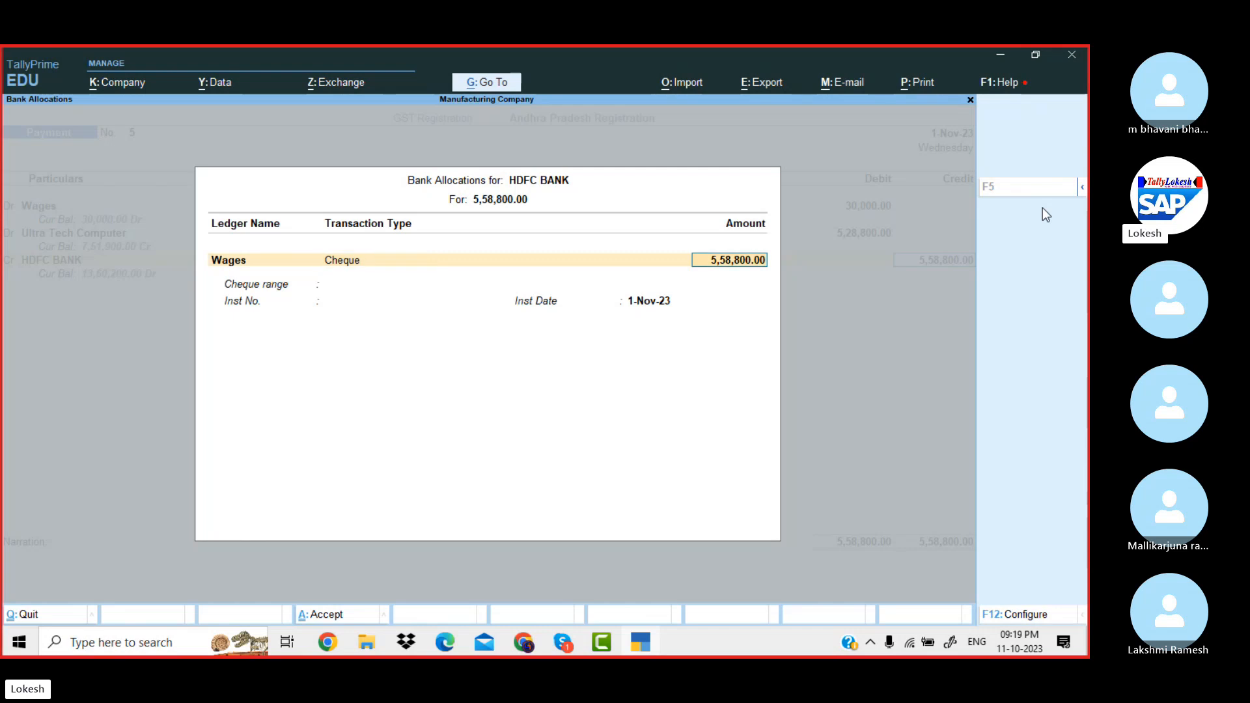
pyautogui.press('Return')
pyautogui.press('Return')
pyautogui.press('Return')
pyautogui.press('Return')
pyautogui.press('Return')
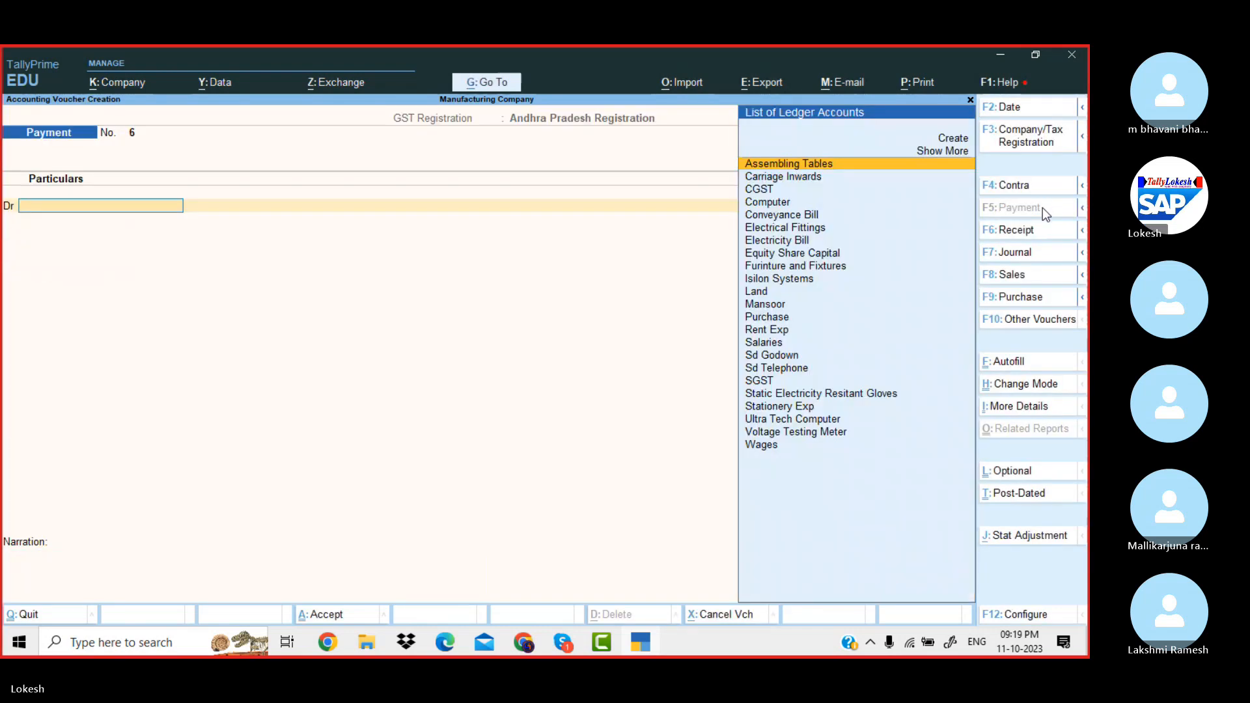
# - Switch to a sales voucher and start a party ledger named Interflex Corporation under Sundry Debtors
pyautogui.click(1044, 274)
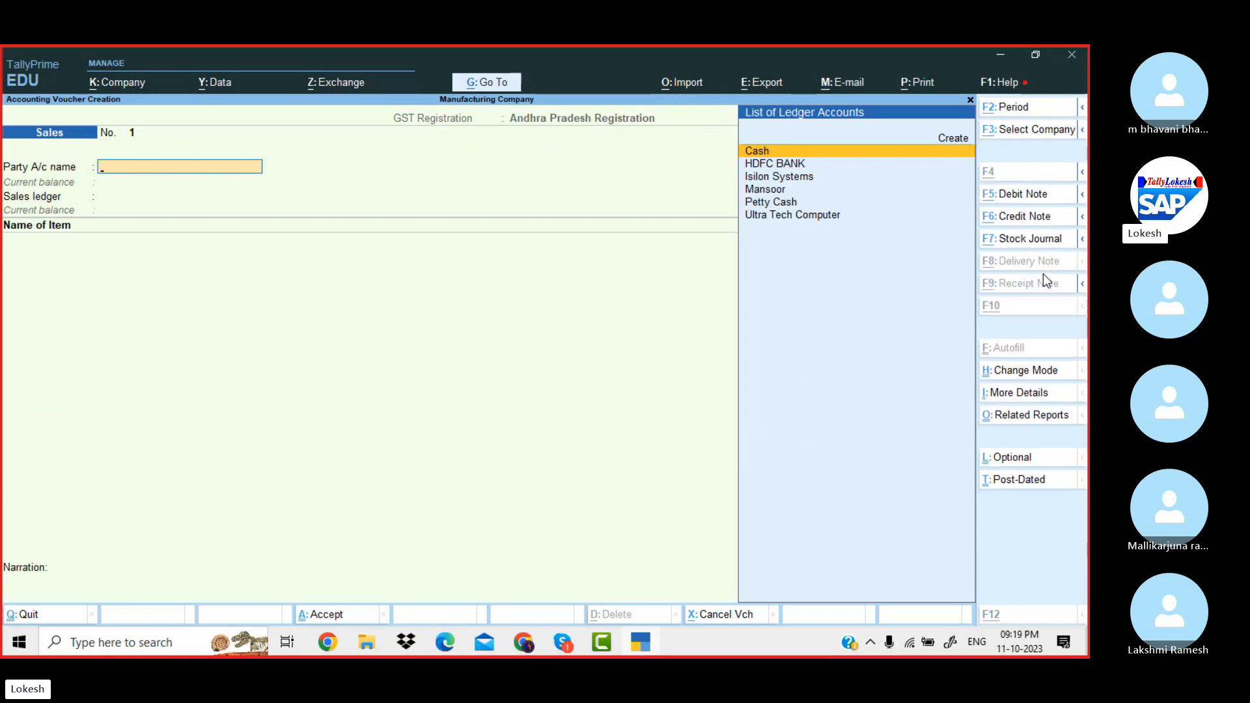
pyautogui.hotkey('alt', 'c')
pyautogui.write('Interfle')
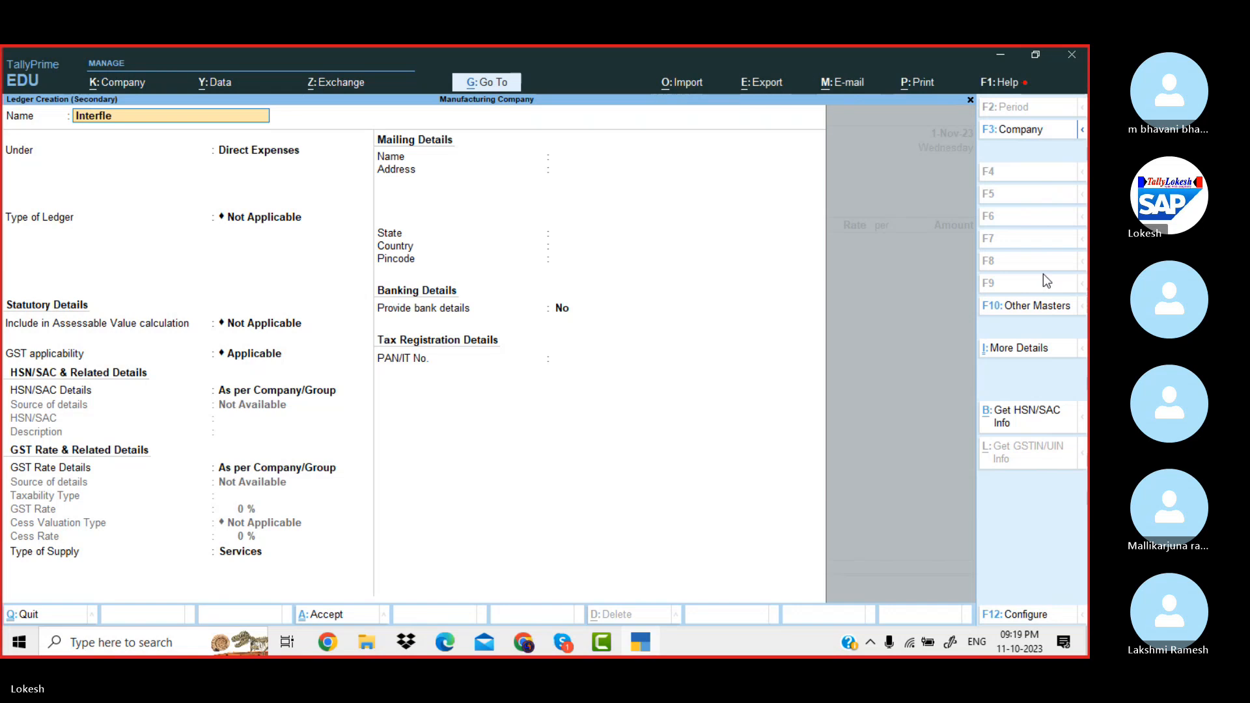
pyautogui.write('x corporation')
pyautogui.press('Return')
pyautogui.write('Sun')
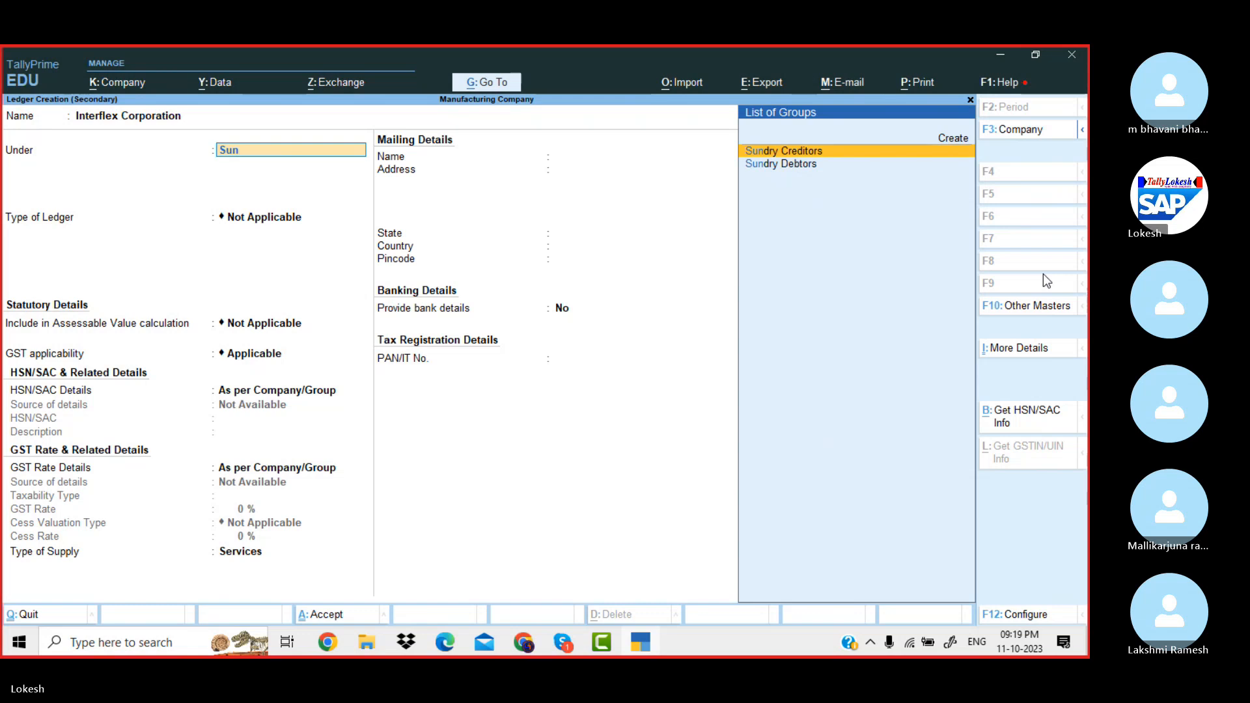
pyautogui.press('Down')
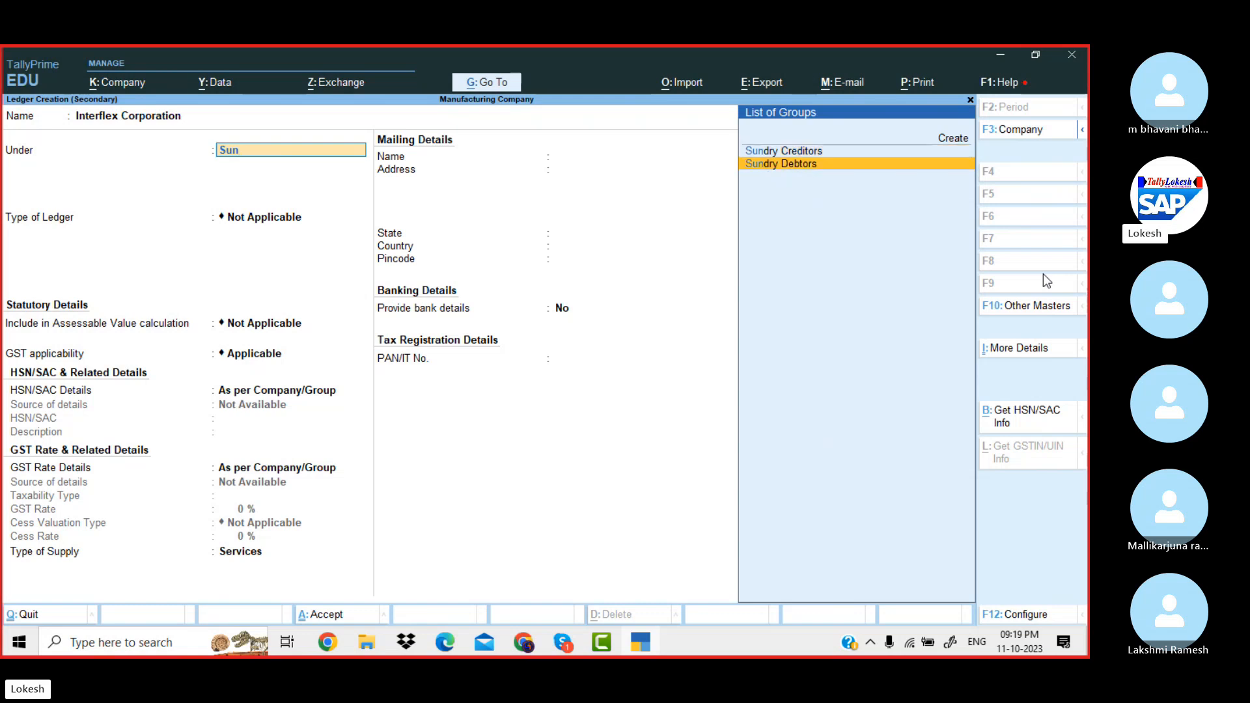
pyautogui.press('Return')
# - Keep the default mailing details, Andhra Pradesh and Regular registration, fill in the GSTIN/UIN, and save the Interflex Corporation ledger
pyautogui.press('Return')
pyautogui.press('Return')
pyautogui.press('Return')
pyautogui.press('Return')
pyautogui.press('Return')
pyautogui.press('Return')
pyautogui.press('Return')
pyautogui.press('Return')
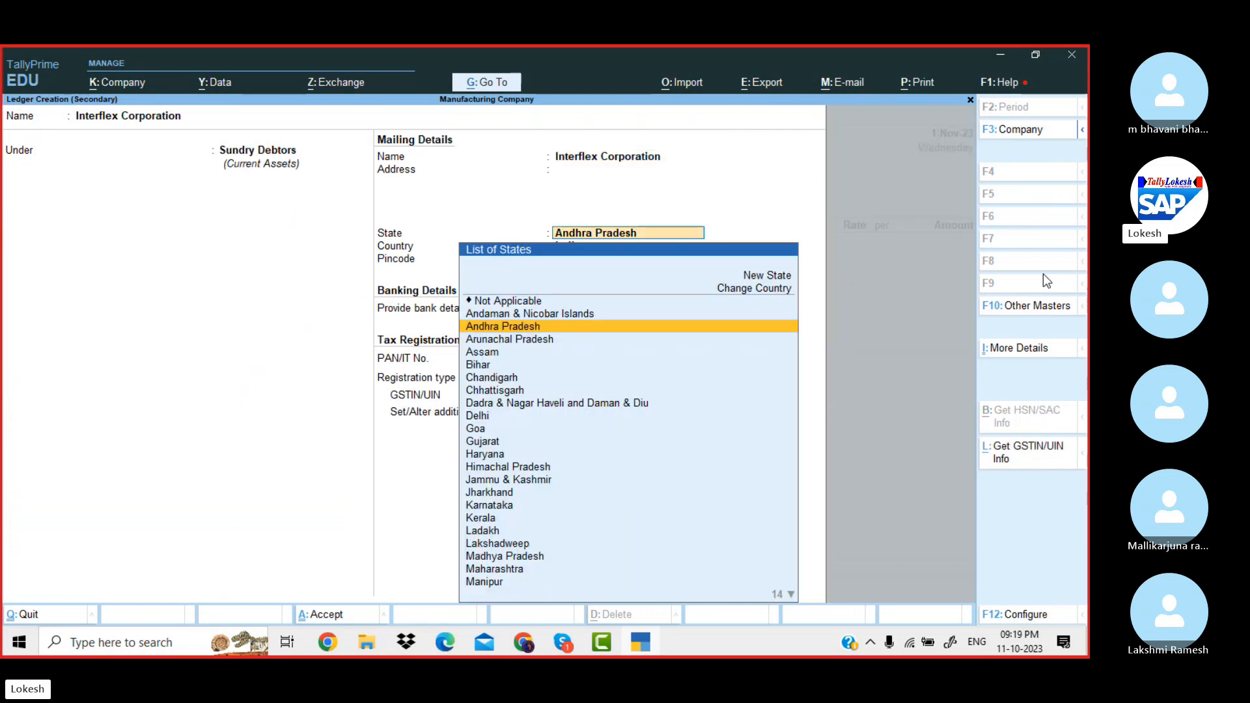
pyautogui.write('3')
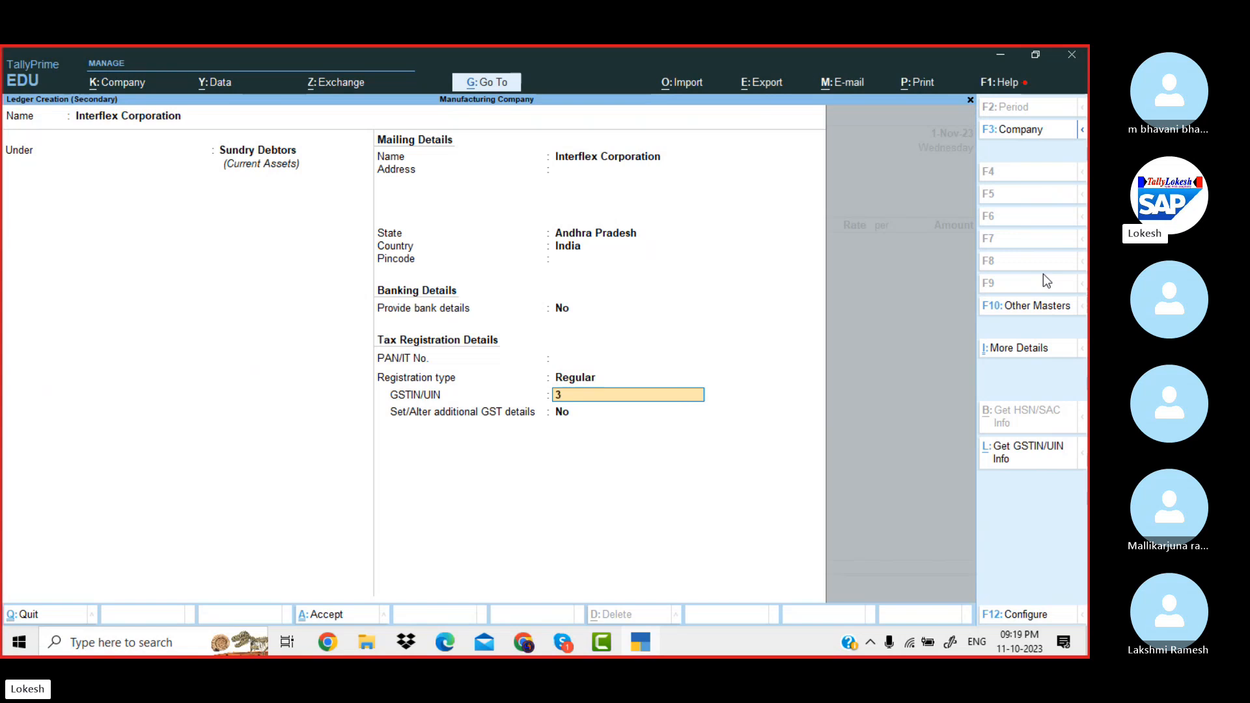
pyautogui.write('7')
pyautogui.press('Return')
pyautogui.press('Return')
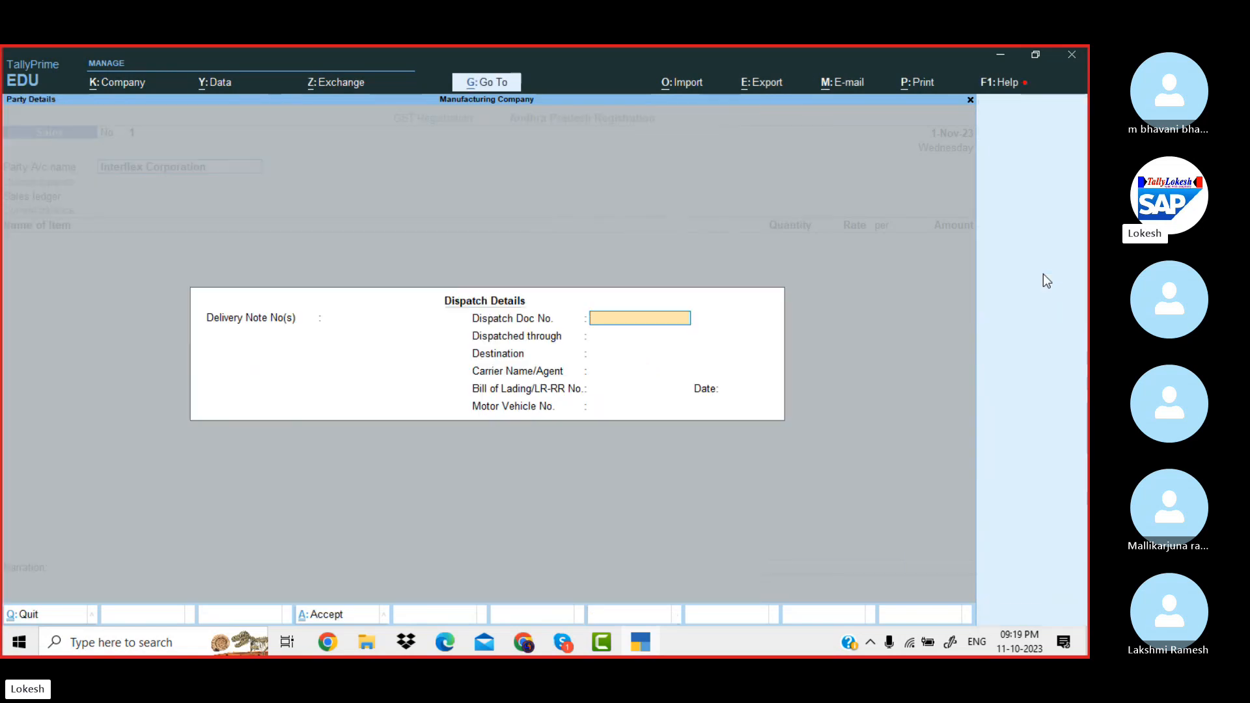
# - Leave the dispatch details blank and accept the default party details for Interflex Corporation
pyautogui.press('Return')
pyautogui.press('Return')
pyautogui.press('Return')
pyautogui.press('Return')
pyautogui.press('Return')
pyautogui.press('Return')
pyautogui.press('Return')
pyautogui.press('Return')
pyautogui.press('Return')
pyautogui.press('Return')
pyautogui.press('Return')
pyautogui.press('Return')
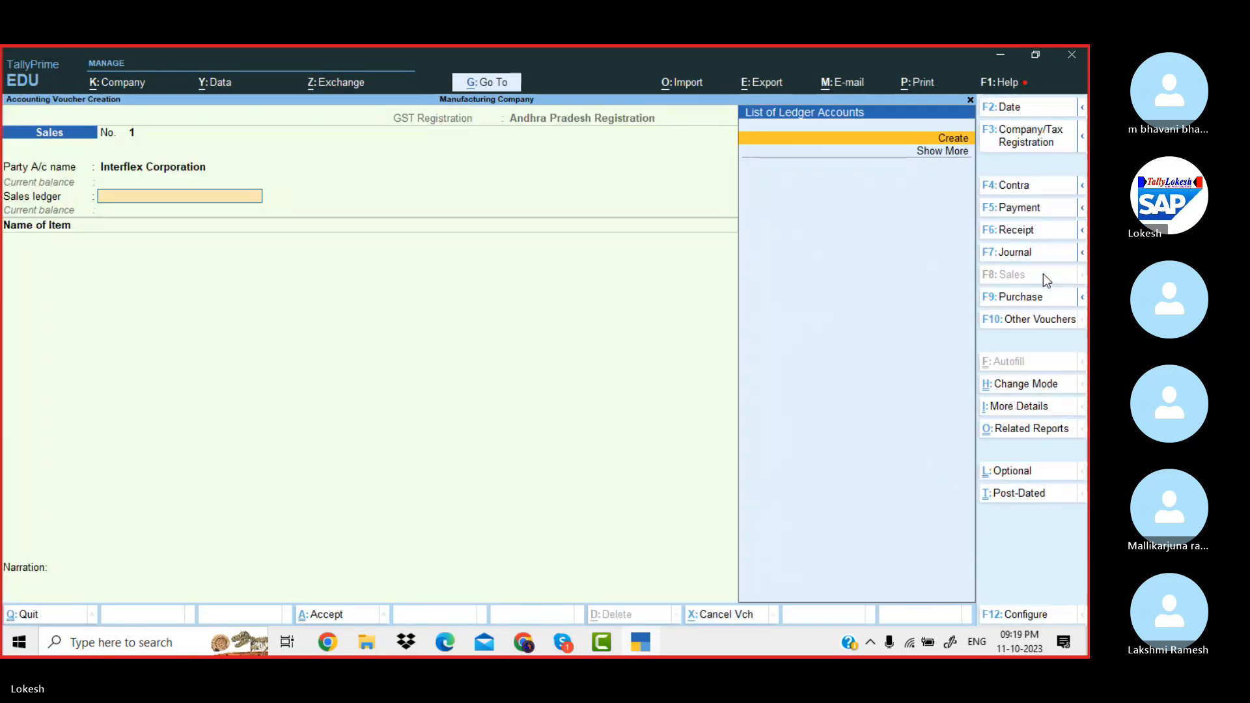
# - Start a new ledger named Sales under Sales Accounts with ledger type Not Applicable
pyautogui.press('Return')
pyautogui.write('Sale')
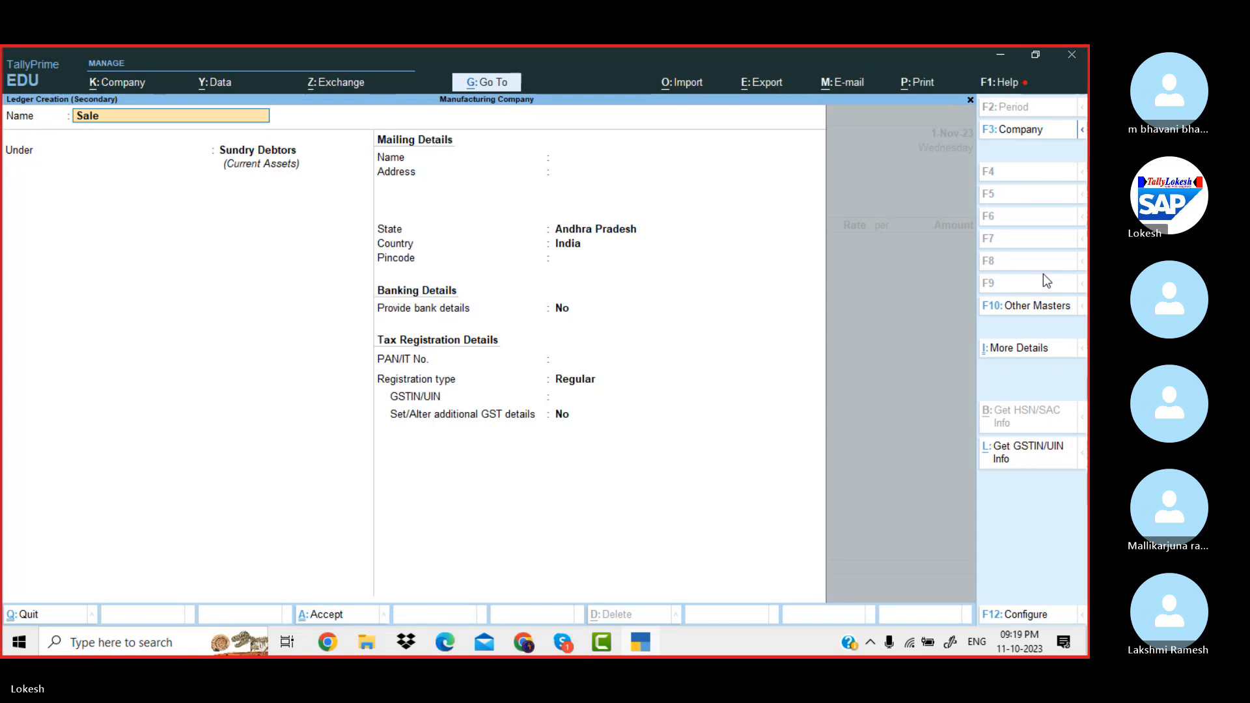
pyautogui.write('s')
pyautogui.press('Return')
pyautogui.write('sa')
pyautogui.press('Return')
pyautogui.press('Return')
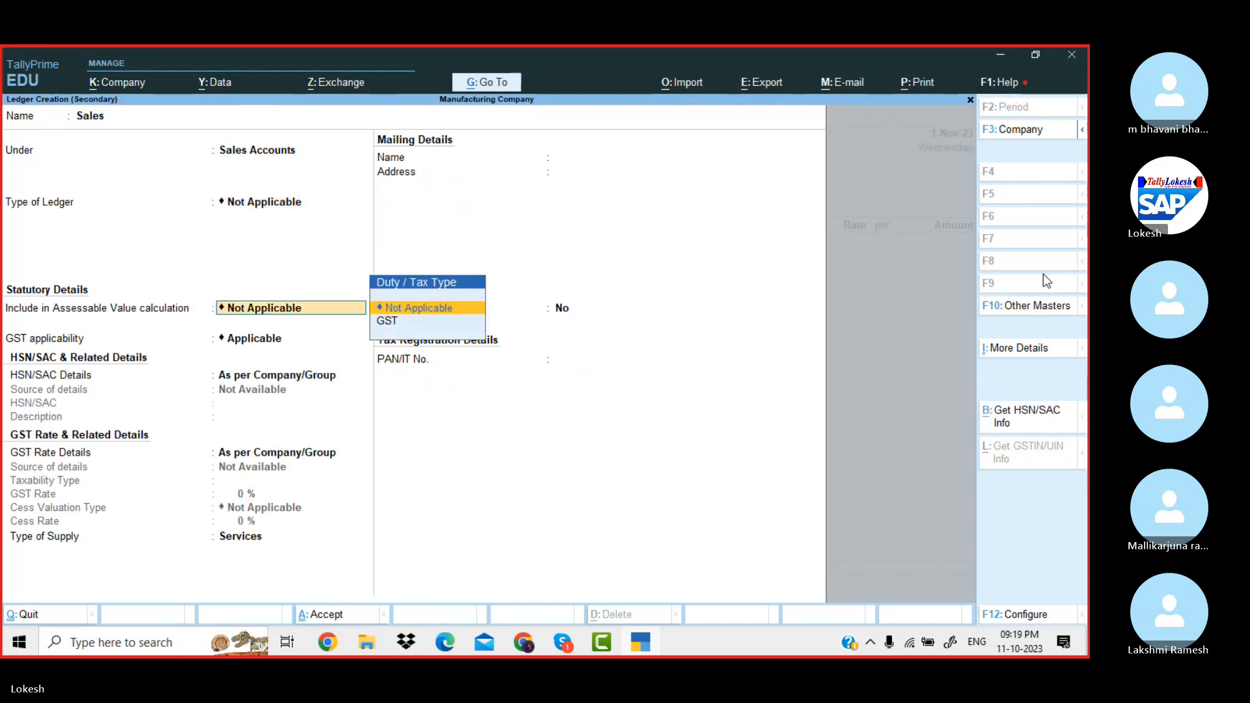
# - Keep the default GST settings, set the type of supply to Goods and save the Sales ledger
pyautogui.press('Return')
pyautogui.press('Return')
pyautogui.press('Return')
pyautogui.press('Return')
pyautogui.press('Return')
pyautogui.press('BackSpace')
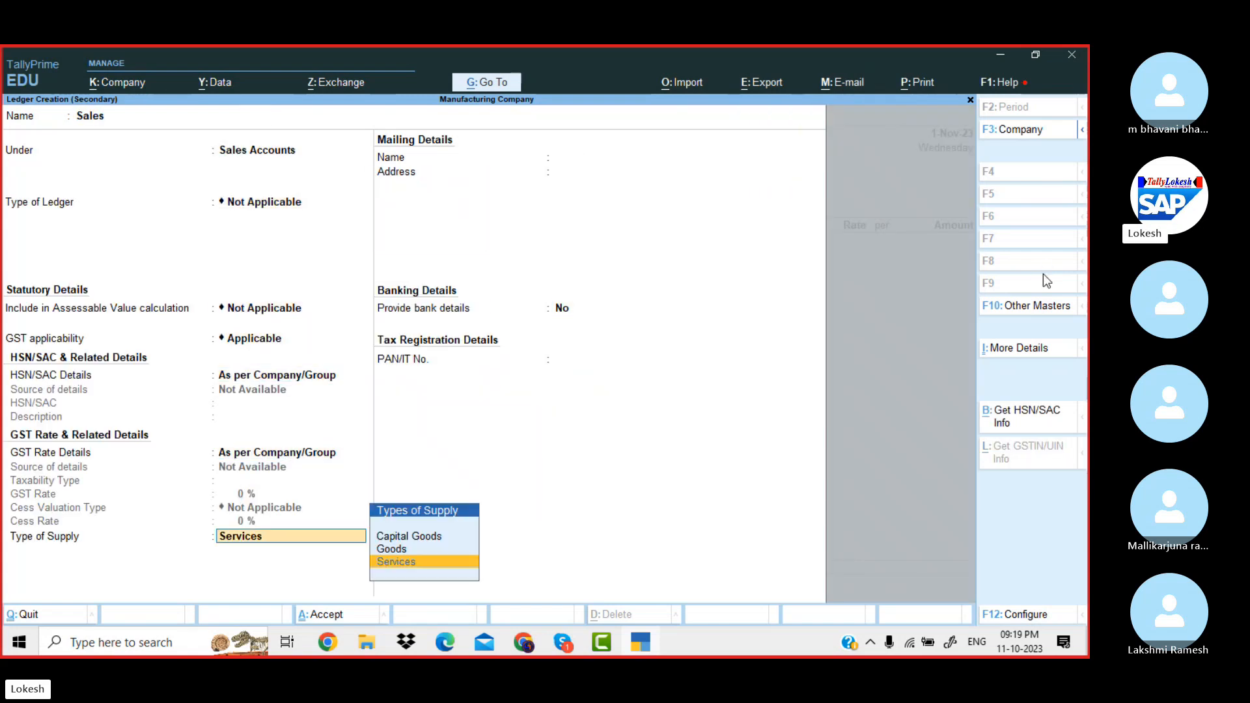
pyautogui.press('Up')
pyautogui.press('Return')
pyautogui.press('Return')
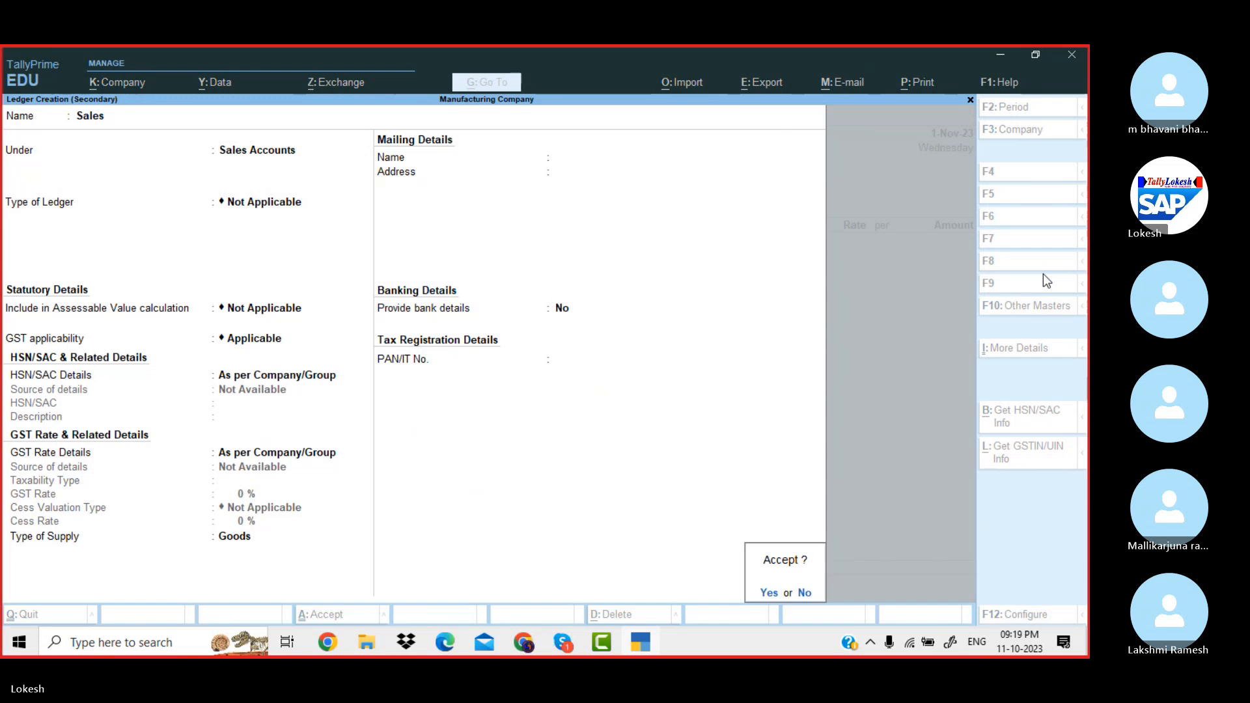
pyautogui.press('Return')
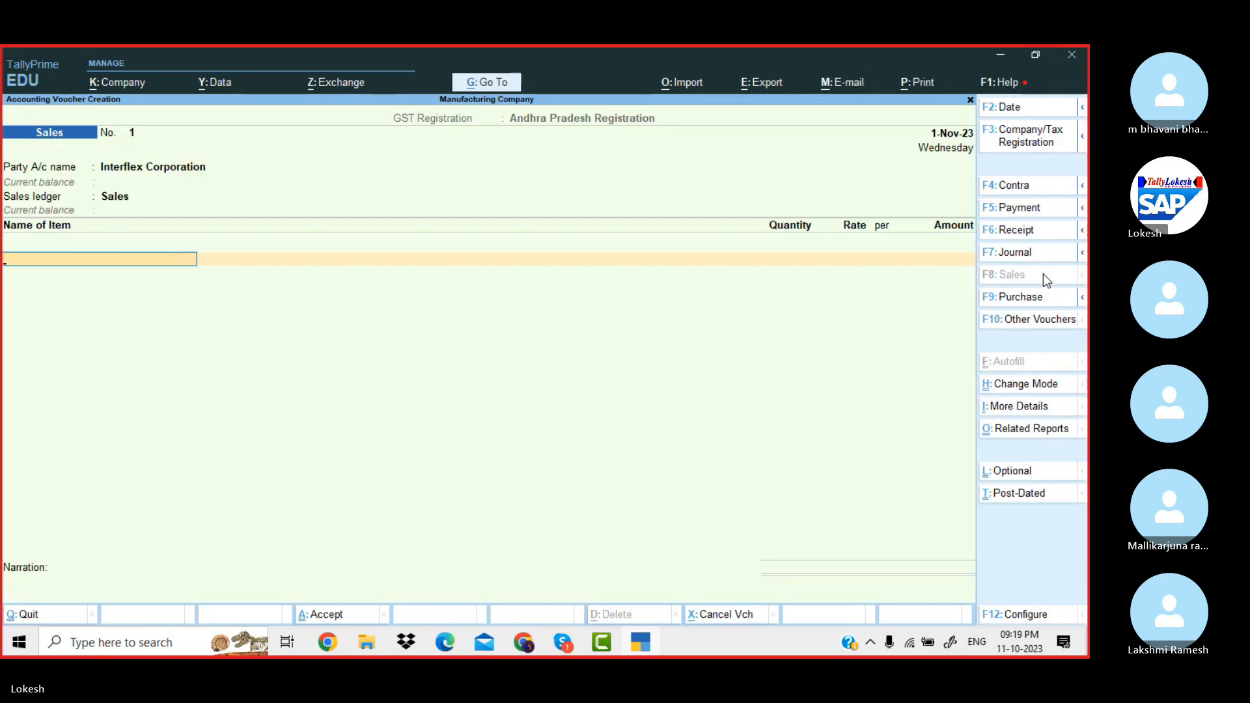
# - Add 10 nos of Computer P4 at a rate of 24,500 to the Interflex Corporation sales voucher
pyautogui.press('Down')
pyautogui.press('Down')
pyautogui.press('Return')
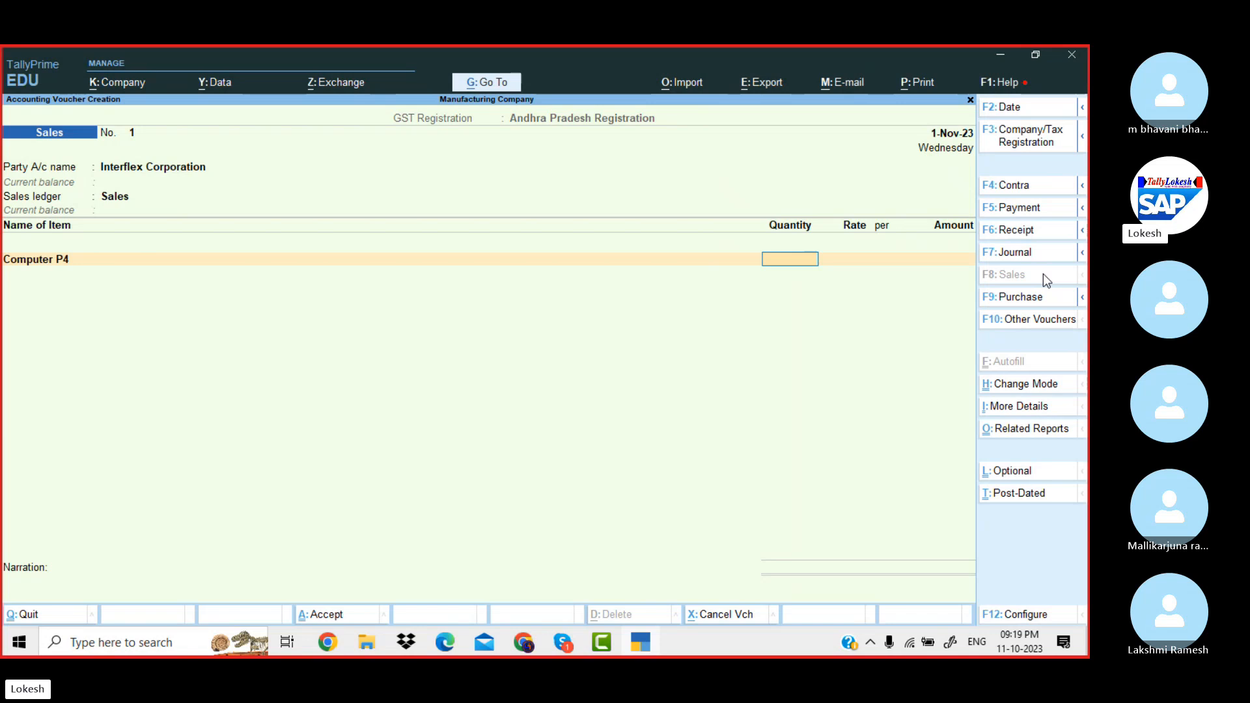
pyautogui.write('10')
pyautogui.press('Return')
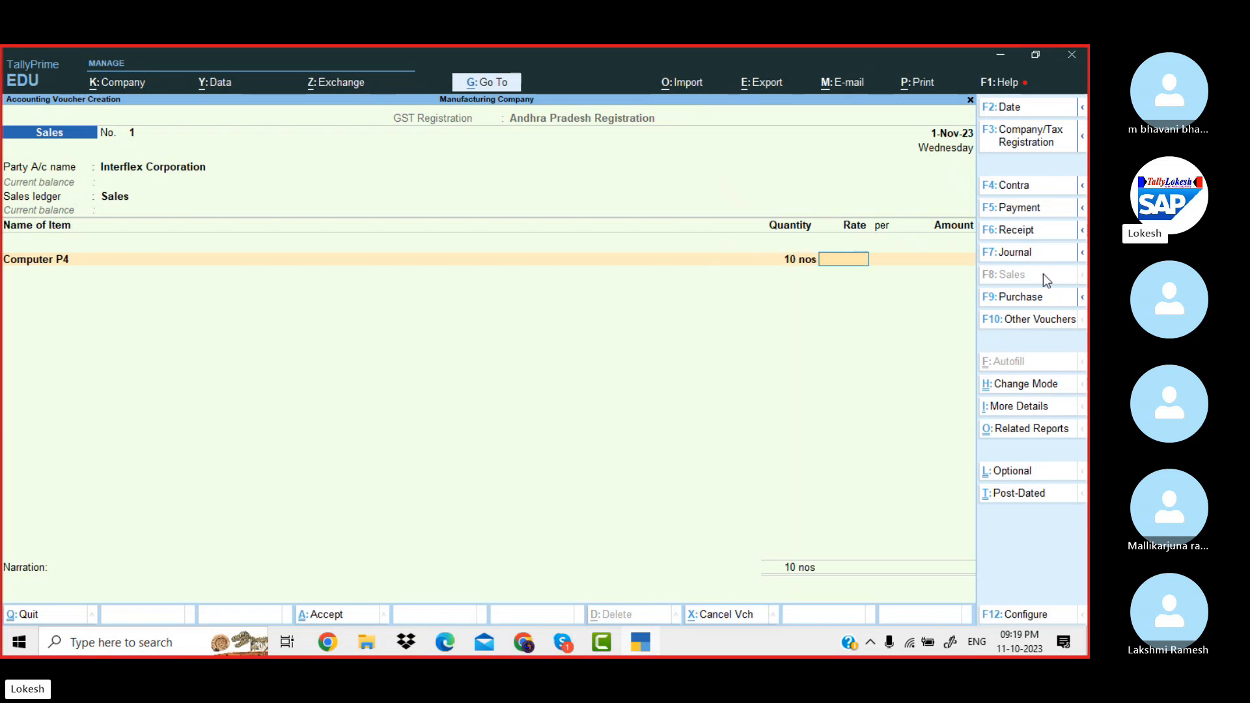
pyautogui.write('24500')
pyautogui.press('Return')
pyautogui.press('Return')
pyautogui.press('Return')
pyautogui.press('Return')
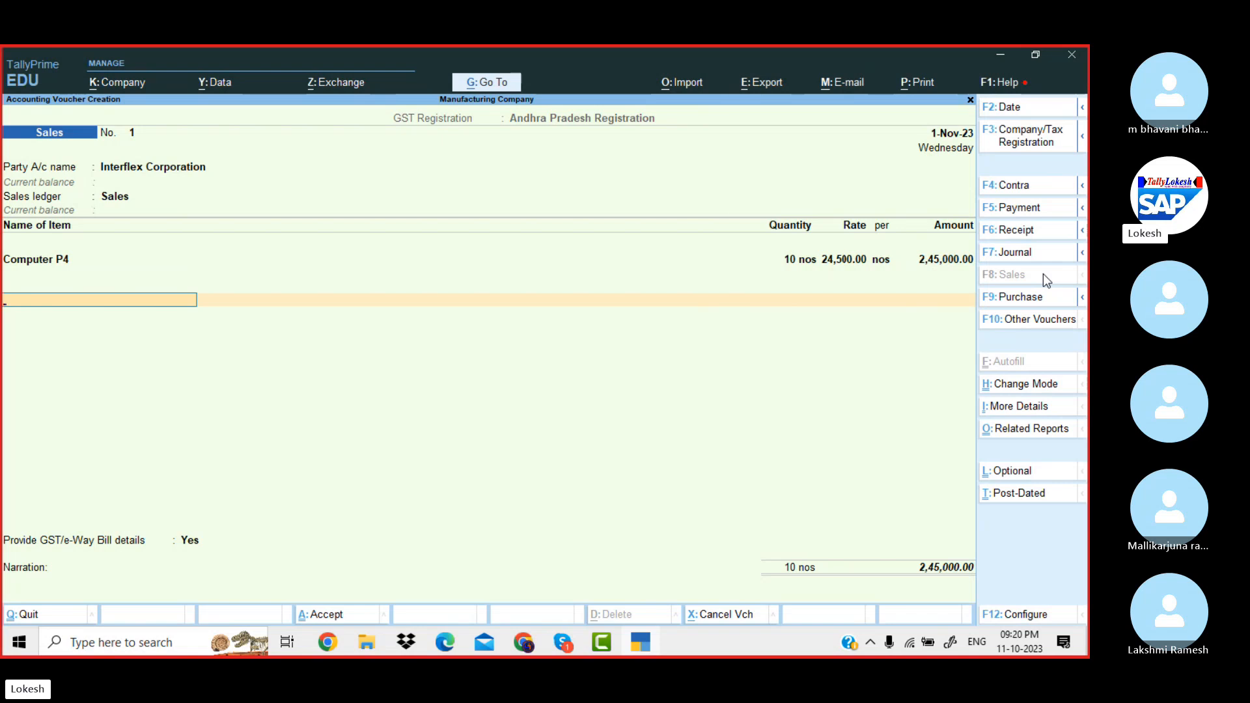
# - Apply the CGST and SGST ledgers to the Computer P4 sale
pyautogui.write('Cg')
pyautogui.press('Return')
pyautogui.write('Sg')
pyautogui.press('Return')
pyautogui.press('Return')
pyautogui.press('Return')
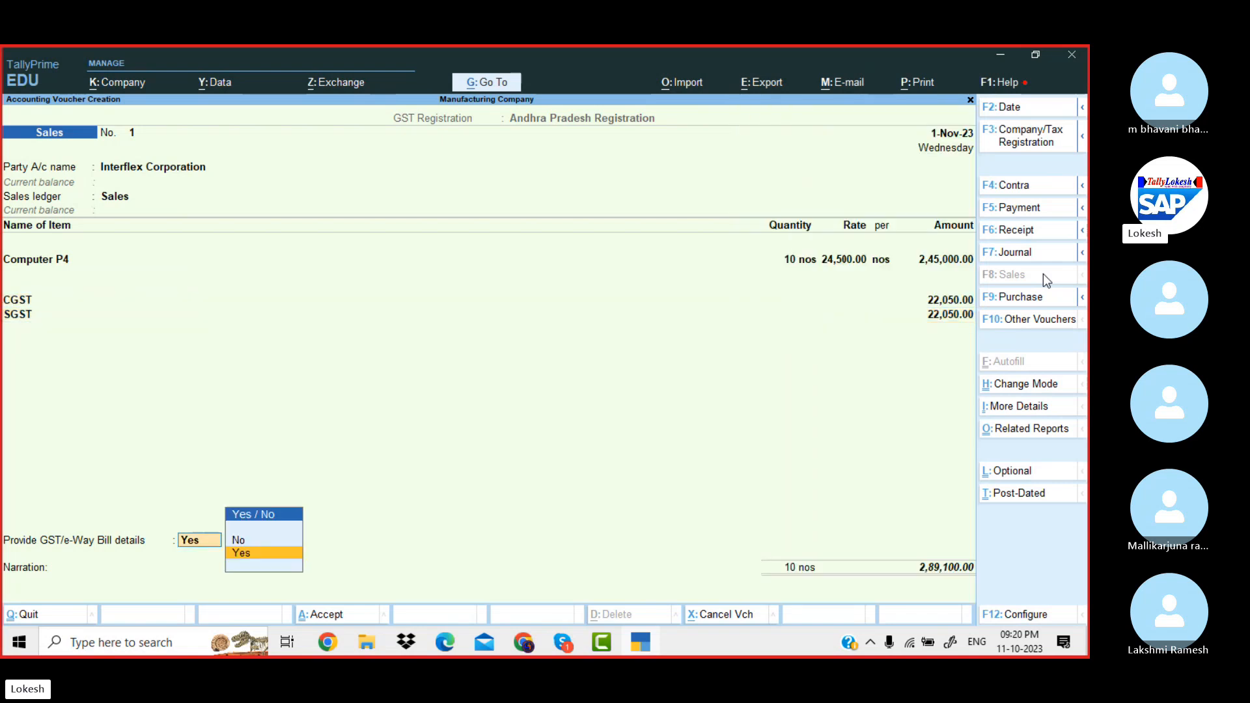
# - Set Provide GST/e-Way Bill details to No, save the sales voucher and agree to send it for e-Way Bill generation
pyautogui.press('n')
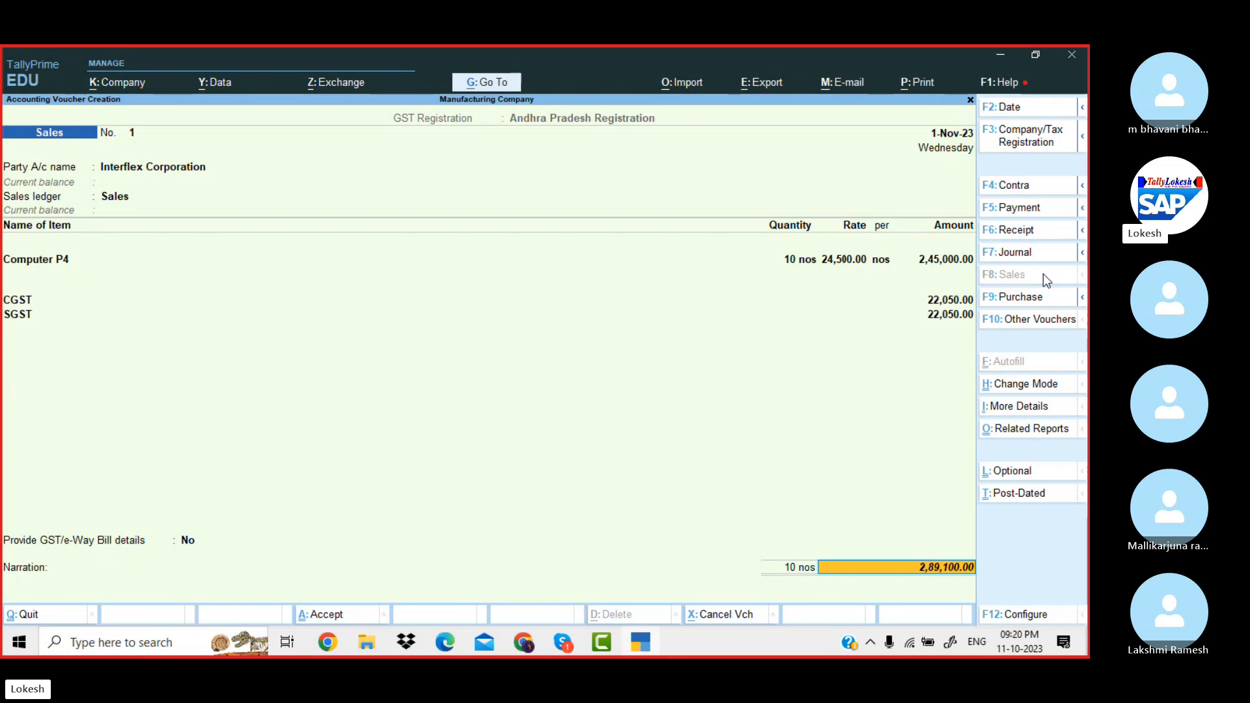
pyautogui.press('Return')
pyautogui.press('Return')
pyautogui.press('Return')
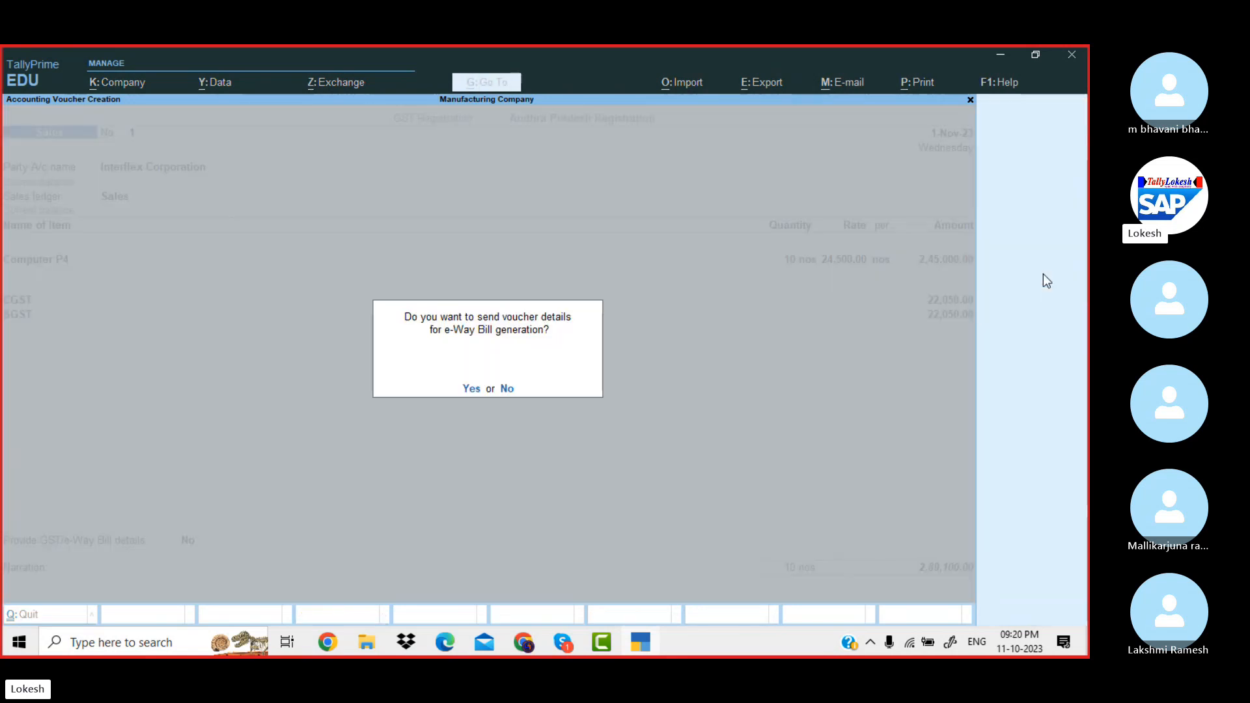
pyautogui.press('Return')
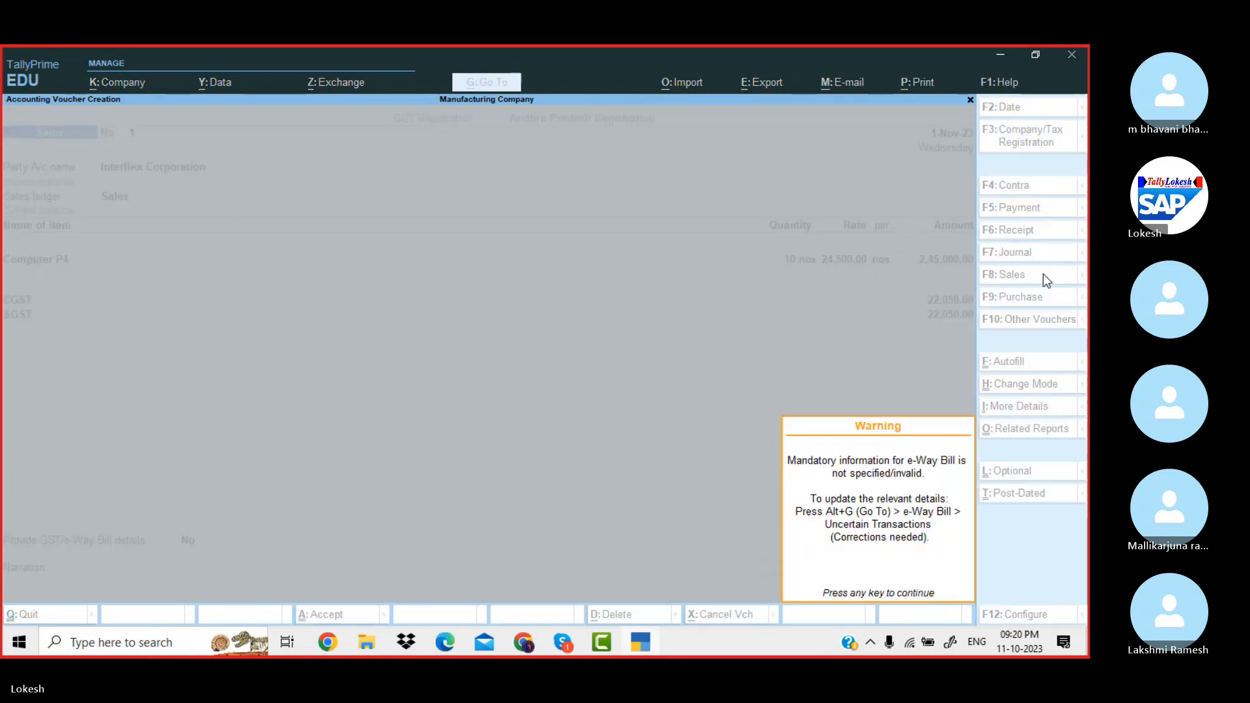
pyautogui.press('Return')
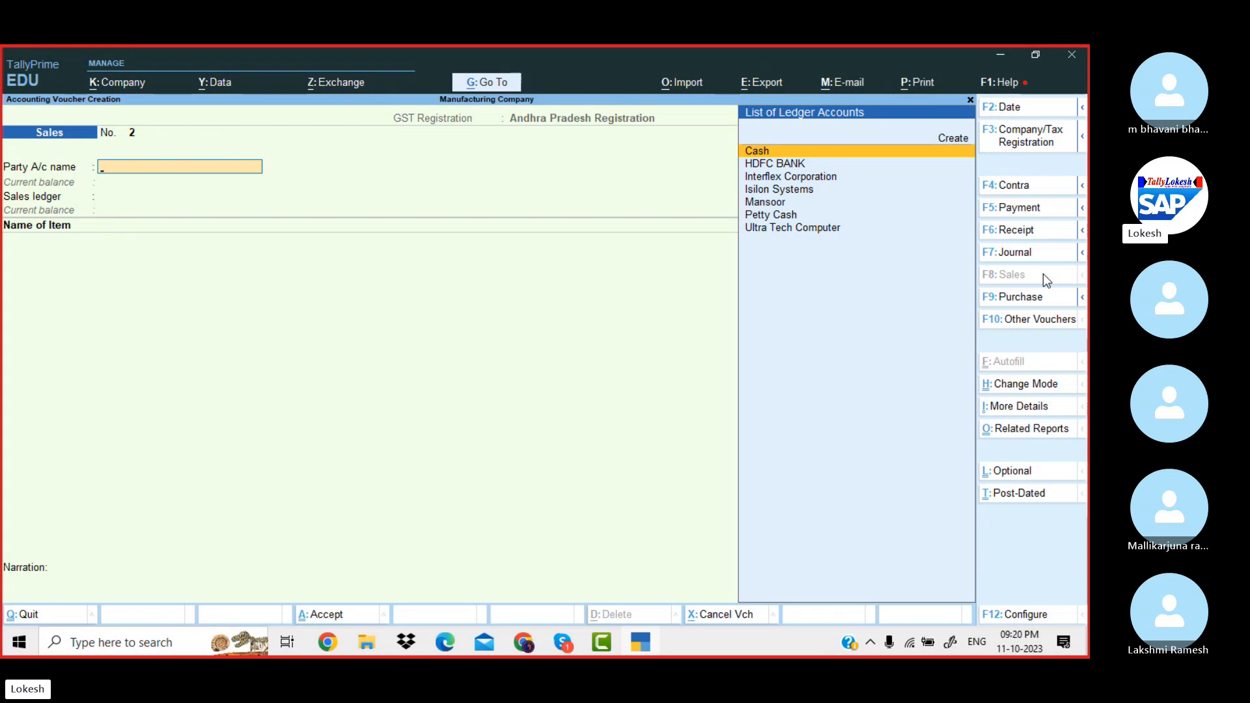
# - Leave voucher entry and open the Profit & Loss A/c in its detailed view
pyautogui.press('Escape')
pyautogui.press('Return')
pyautogui.press('Down')
pyautogui.press('Down')
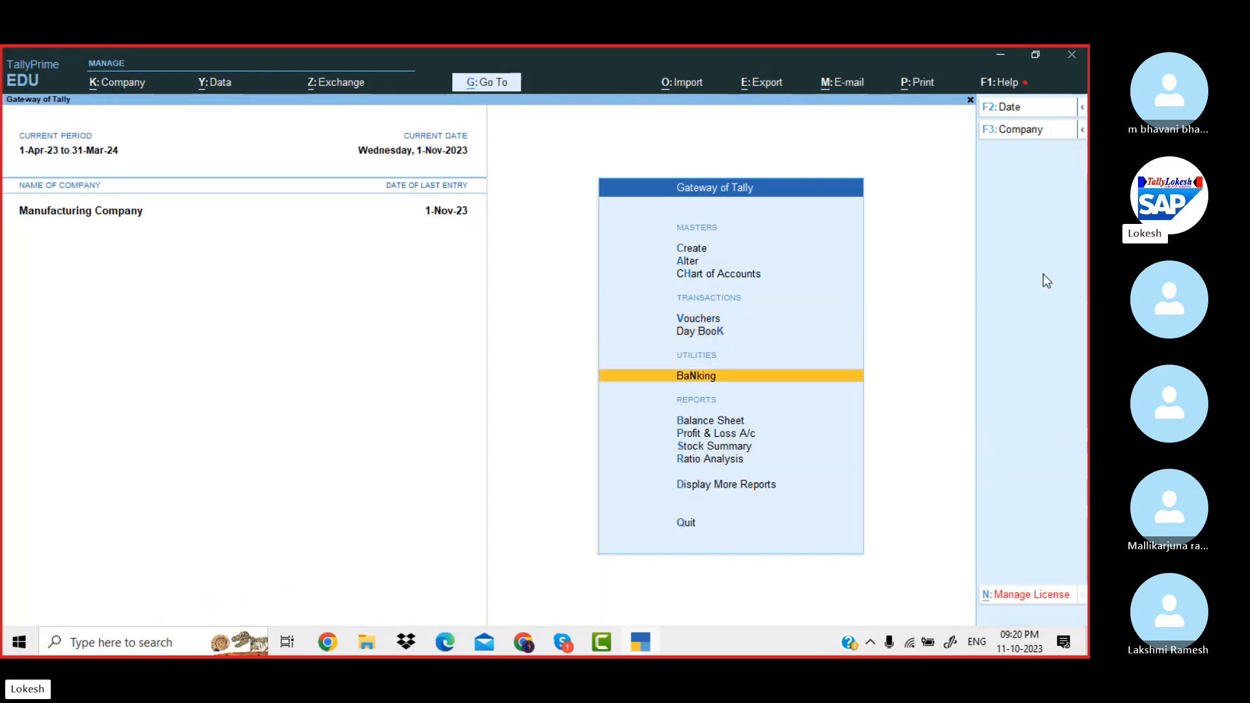
pyautogui.press('Down')
pyautogui.press('Down')
pyautogui.press('Return')
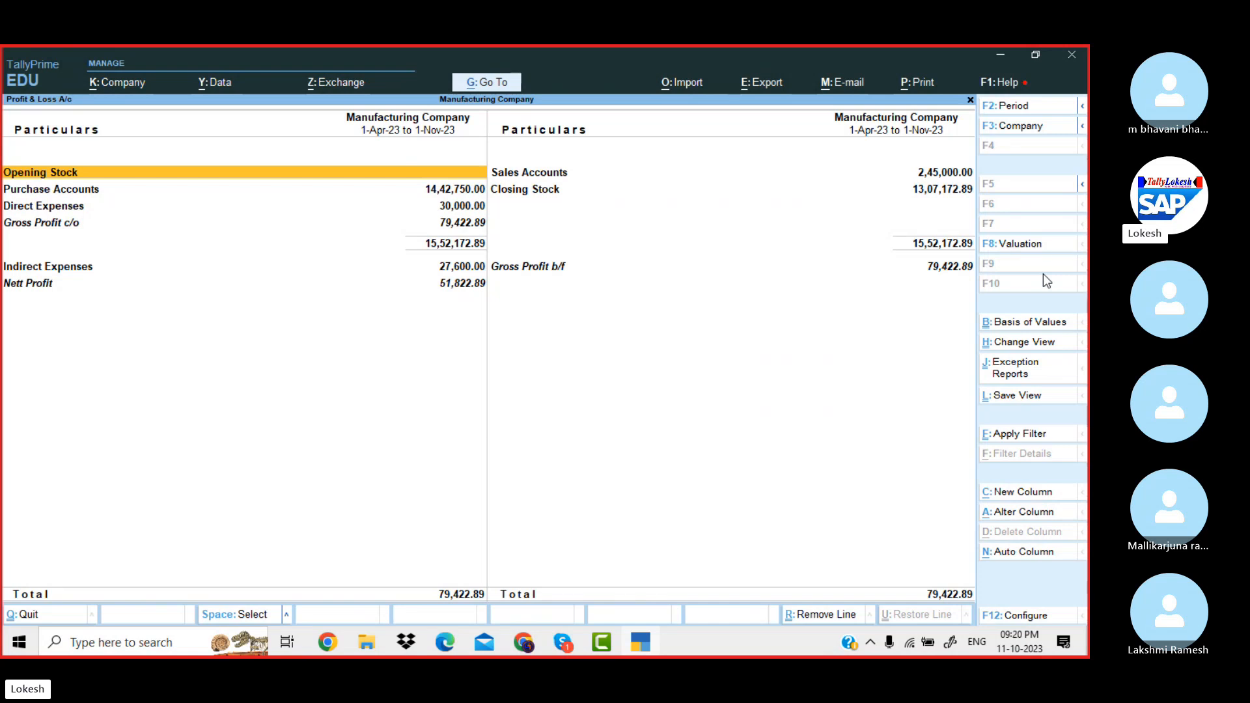
pyautogui.hotkey('alt', 'F5')
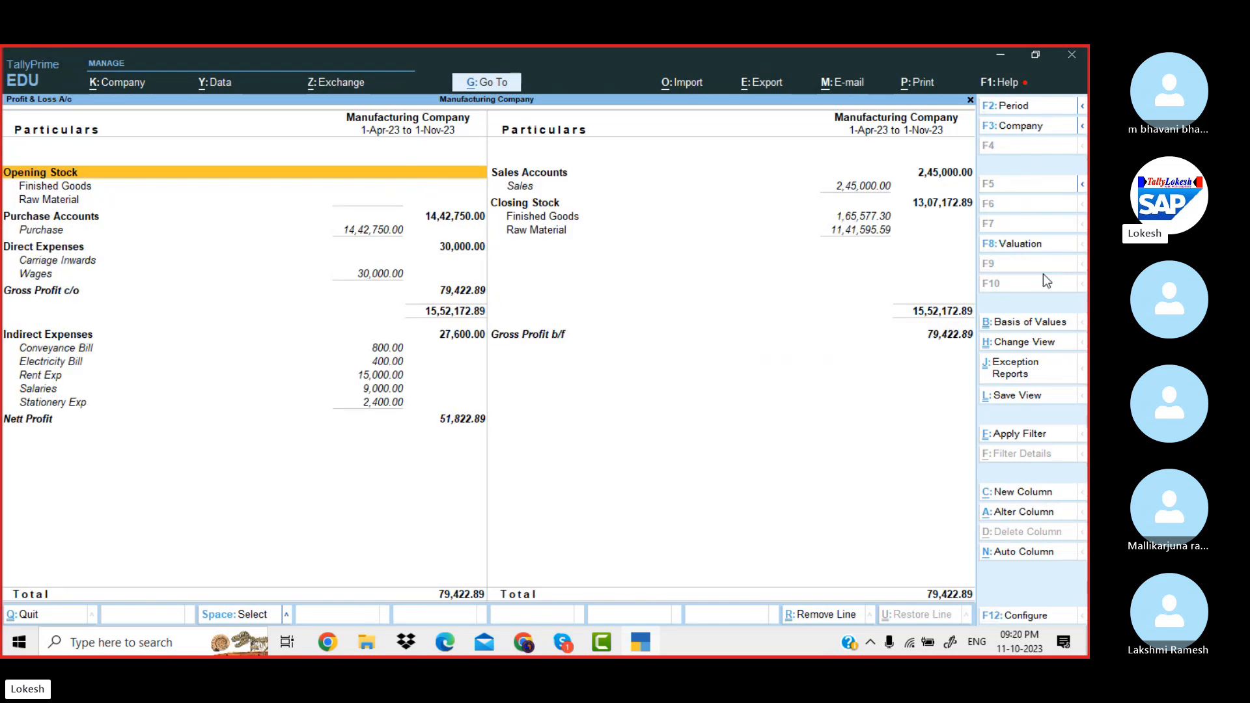
# - Examine the detailed Profit & Loss A/c line by line from Opening Stock down to Nett Profit
pyautogui.press('Down')
pyautogui.press('Down')
pyautogui.press('Down')
pyautogui.press('Down')
pyautogui.press('Down')
pyautogui.press('Down')
pyautogui.press('Down')
pyautogui.press('Down')
pyautogui.press('Down')
pyautogui.press('Down')
pyautogui.press('Down')
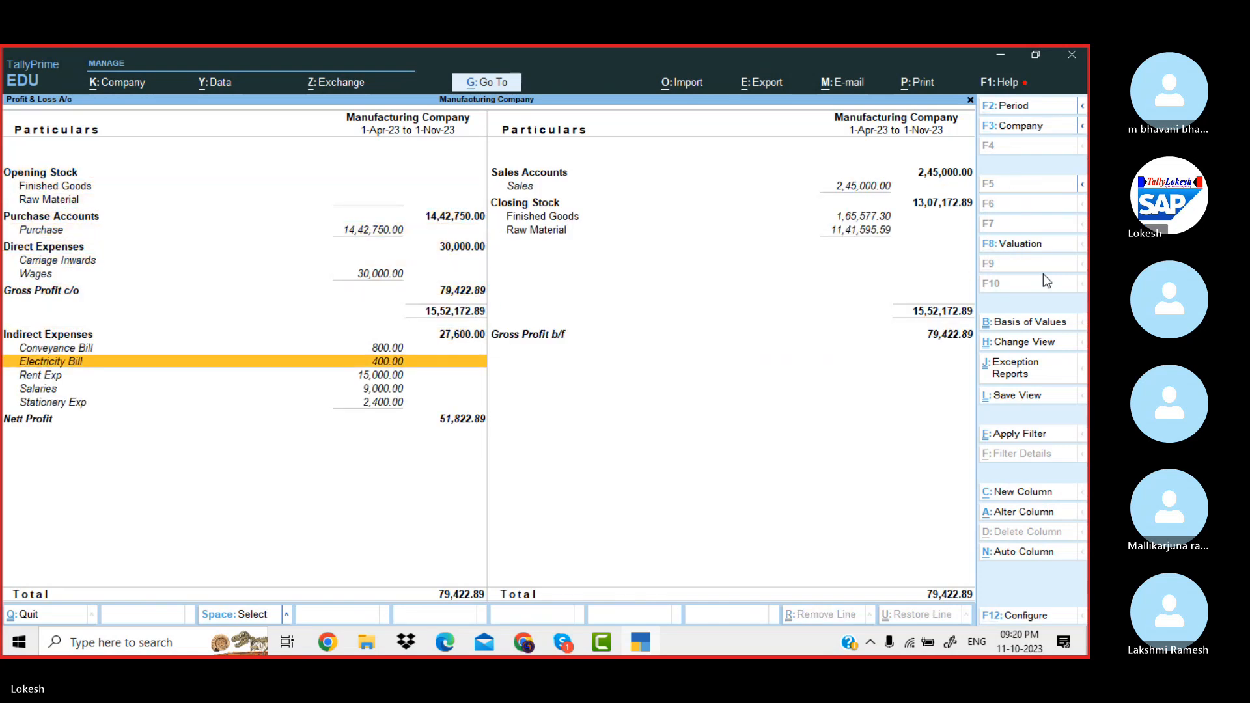
pyautogui.press('Down')
pyautogui.press('Down')
pyautogui.press('Down')
pyautogui.press('Down')
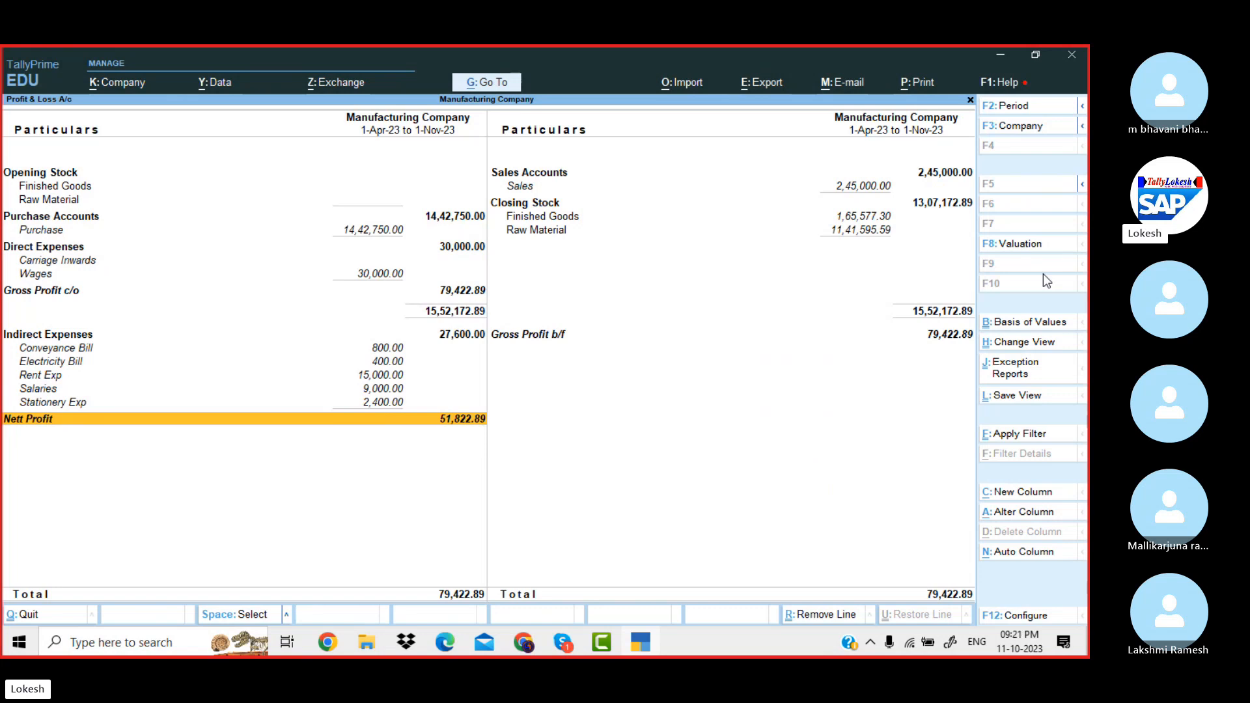
# - Open the Day Book and set its period with a blank start date and 1-11-2023 as the end date
pyautogui.press('Escape')
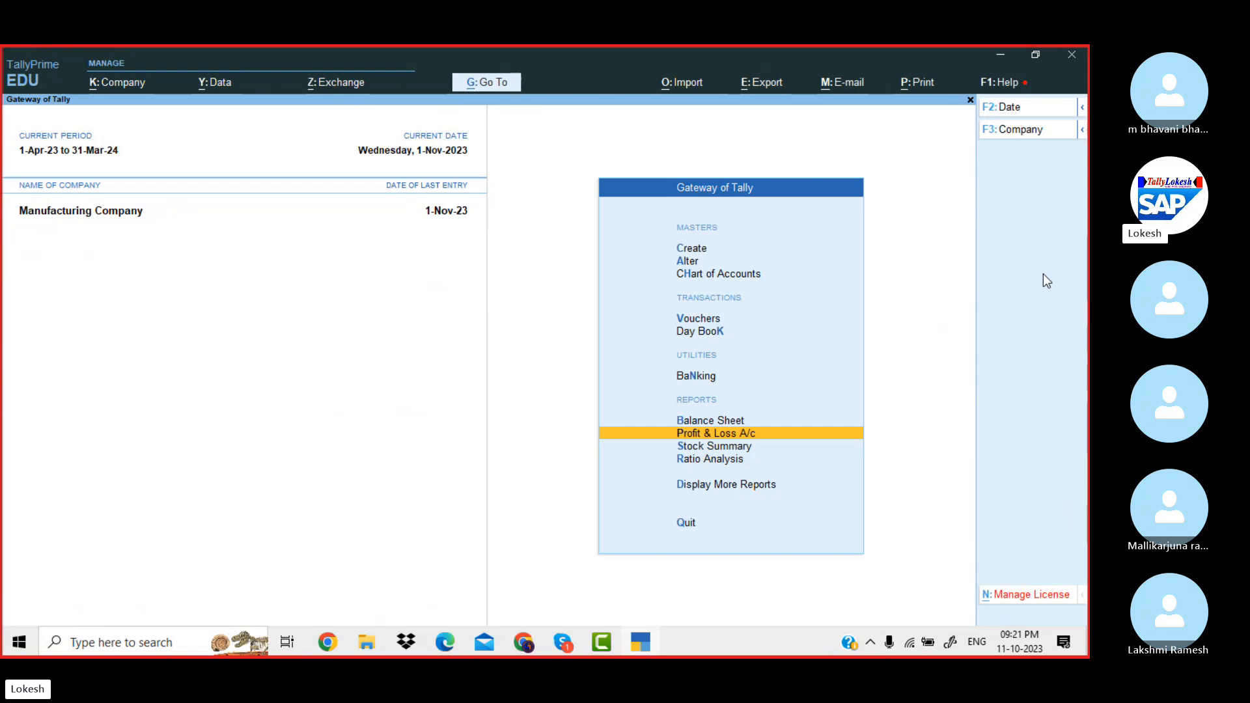
pyautogui.press('Up')
pyautogui.press('Up')
pyautogui.press('Up')
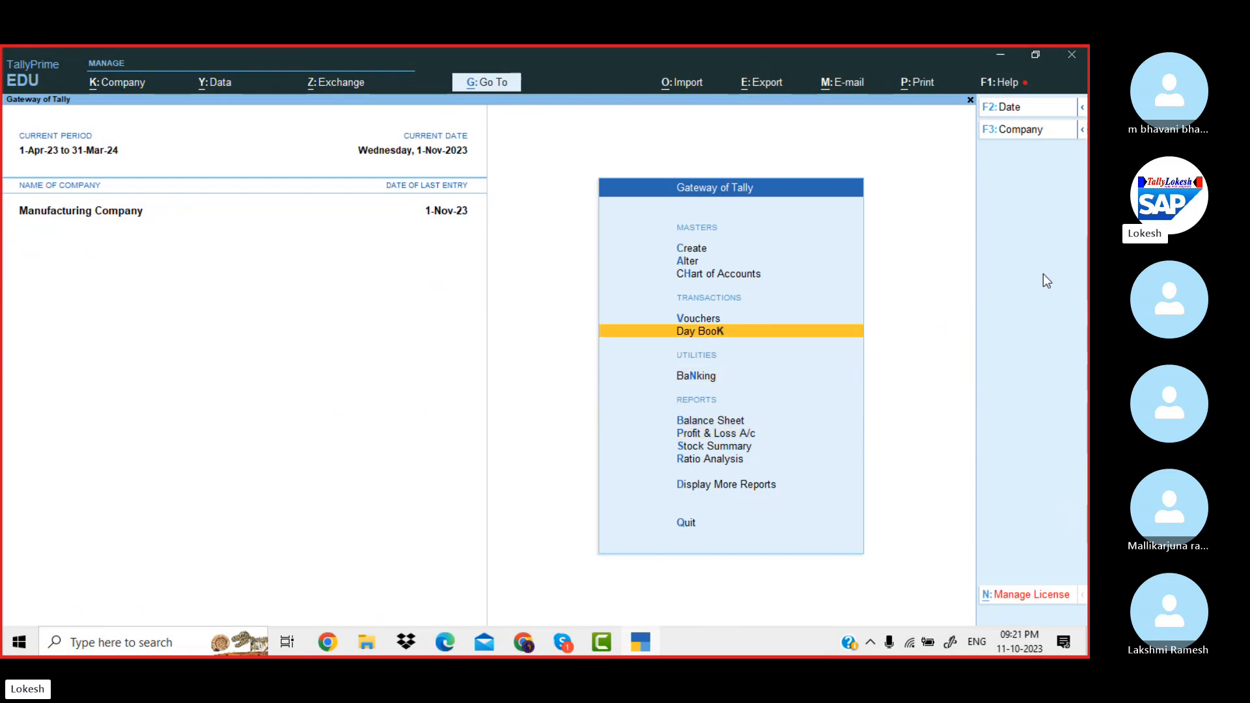
pyautogui.press('Return')
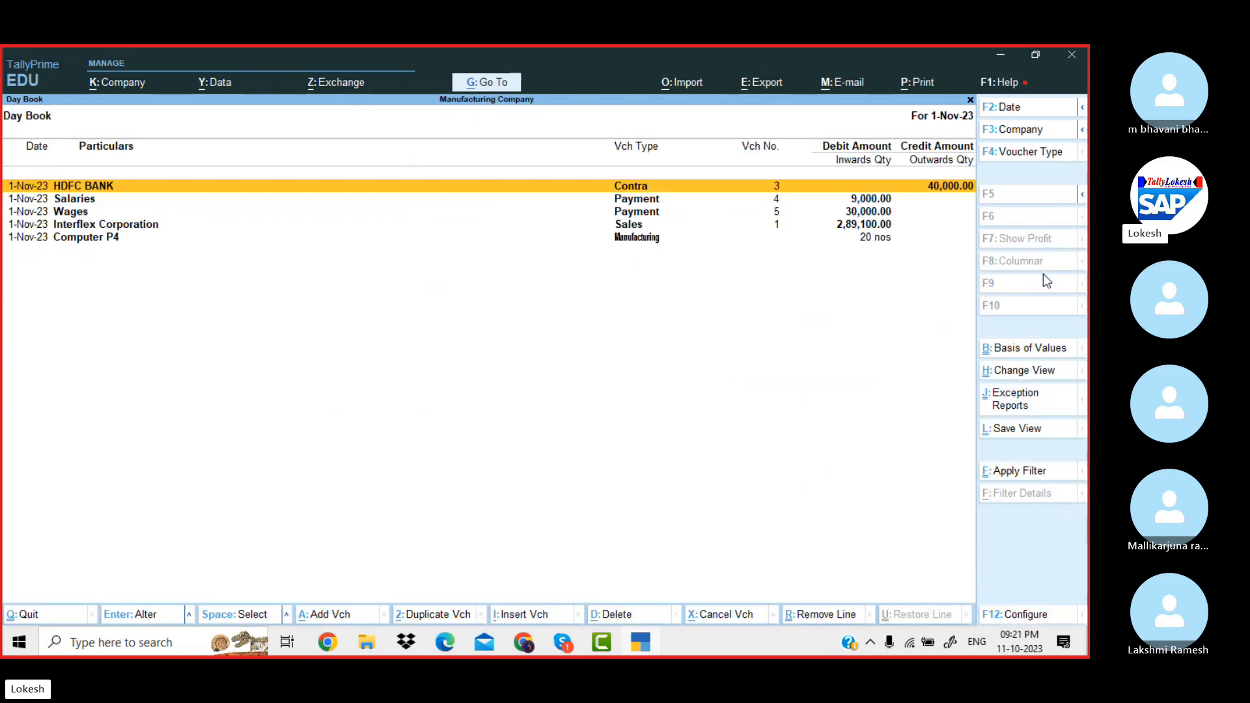
pyautogui.press('F2')
pyautogui.press('BackSpace')
pyautogui.press('Return')
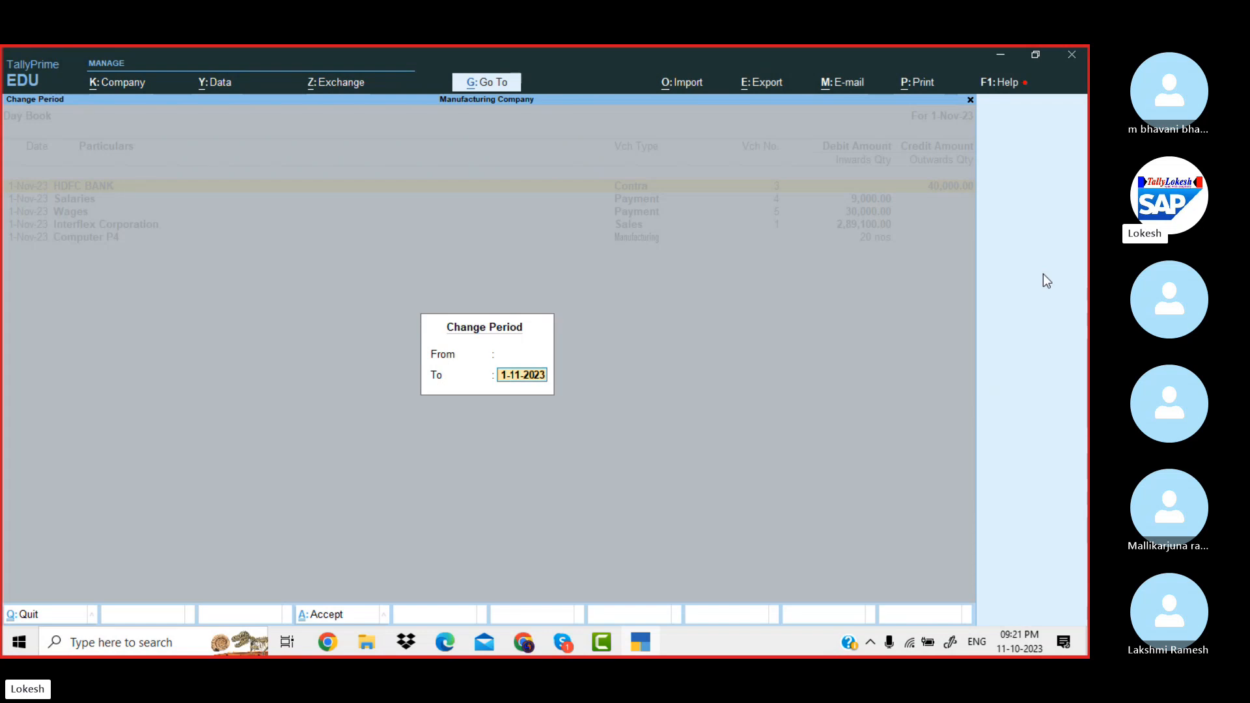
pyautogui.press('Return')
# - Review the Day Book entries from the October contra vouchers down to the Interflex Corporation sale
pyautogui.press('Down')
pyautogui.press('Down')
pyautogui.press('Down')
pyautogui.press('Down')
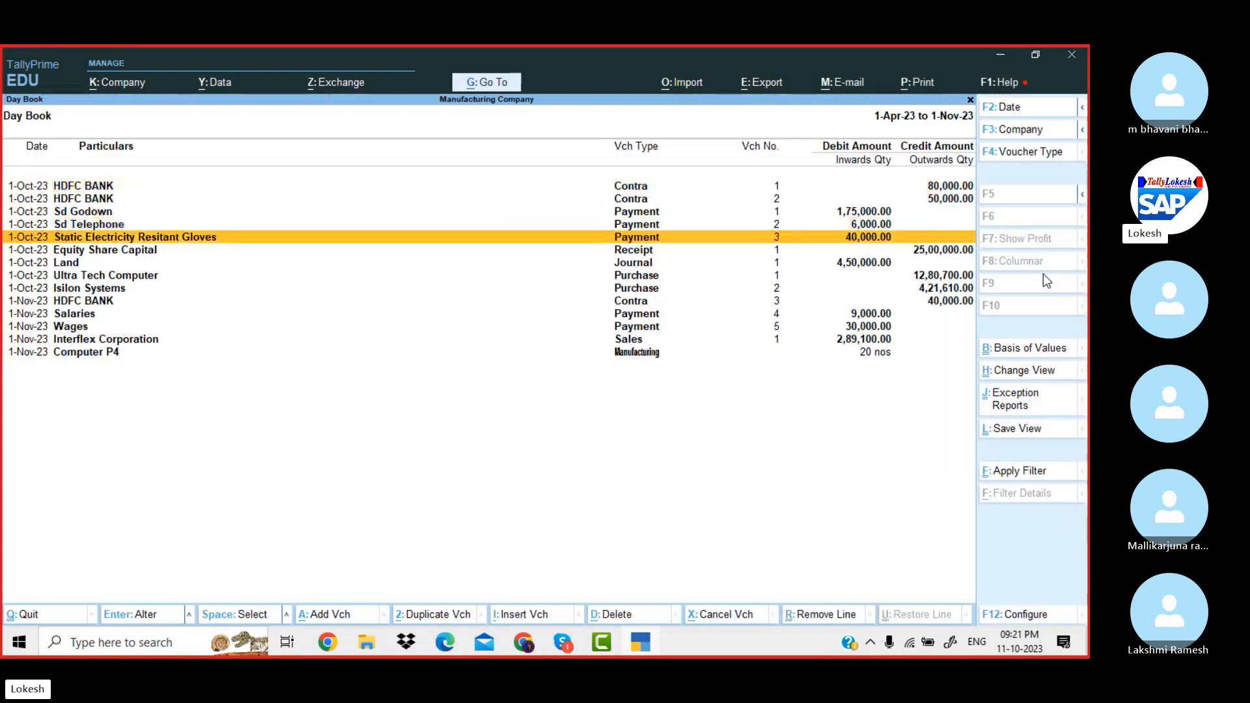
pyautogui.press('Down')
pyautogui.press('Down')
pyautogui.press('Down')
pyautogui.press('Down')
pyautogui.press('Down')
pyautogui.press('Down')
pyautogui.press('Down')
pyautogui.press('Down')
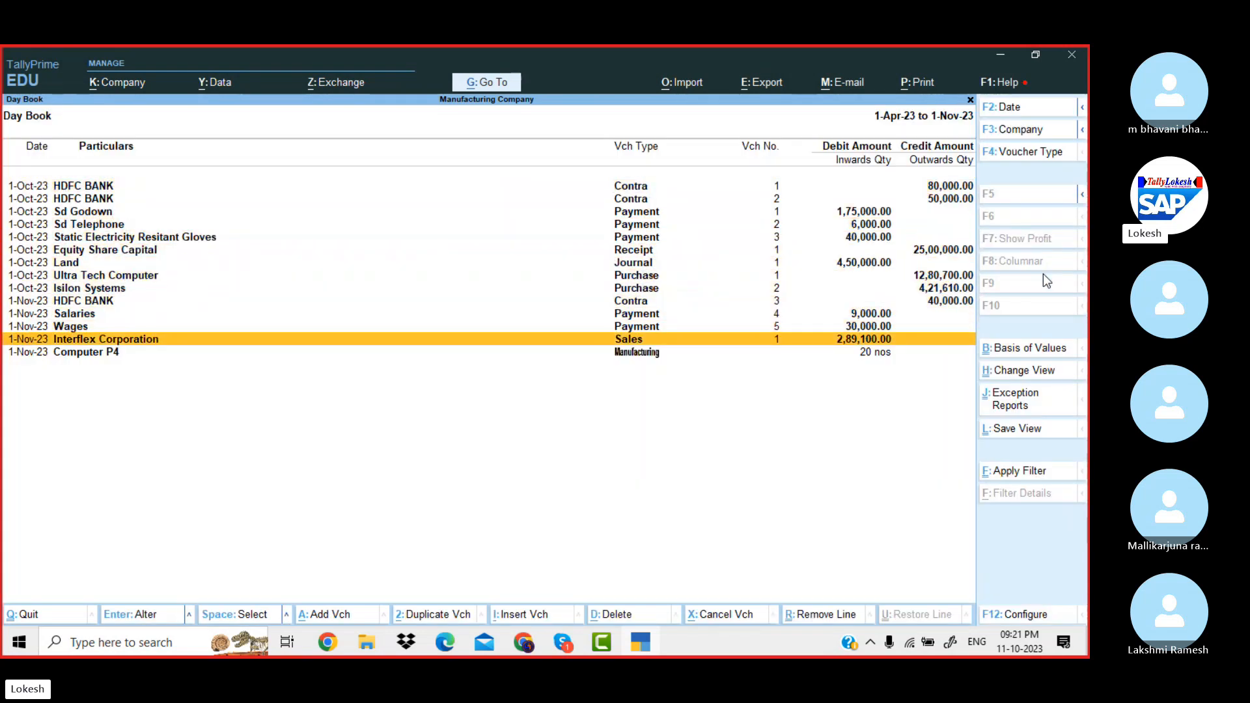
# - Return to the Profit & Loss A/c and limit its period to the single day 1-10-2023
pyautogui.press('Escape')
pyautogui.press('Down')
pyautogui.press('Down')
pyautogui.press('Down')
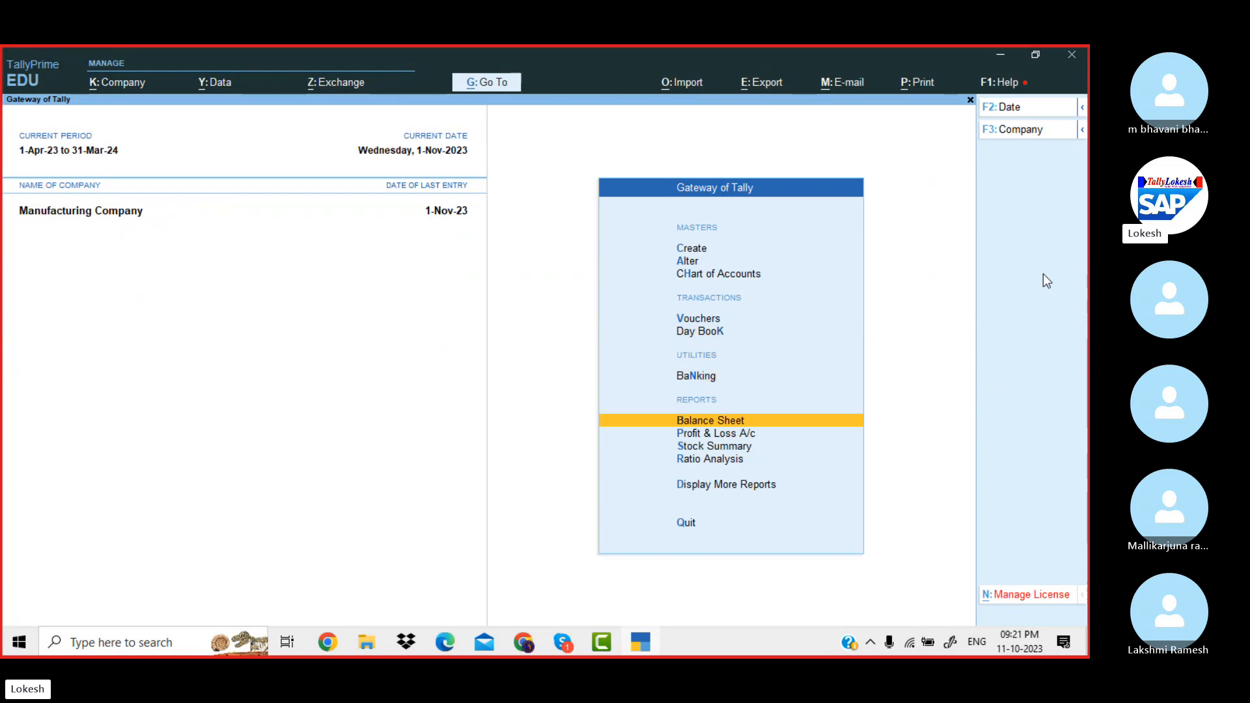
pyautogui.press('Return')
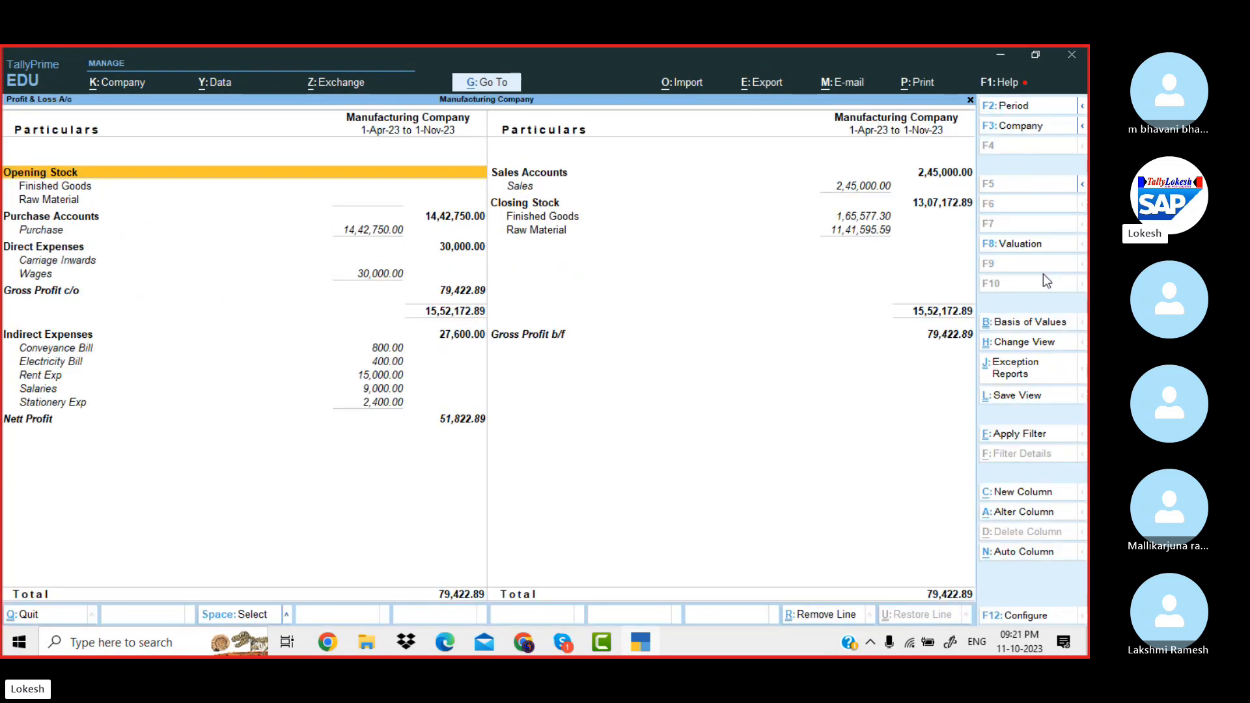
pyautogui.hotkey('alt', 'F2')
pyautogui.write('1-10')
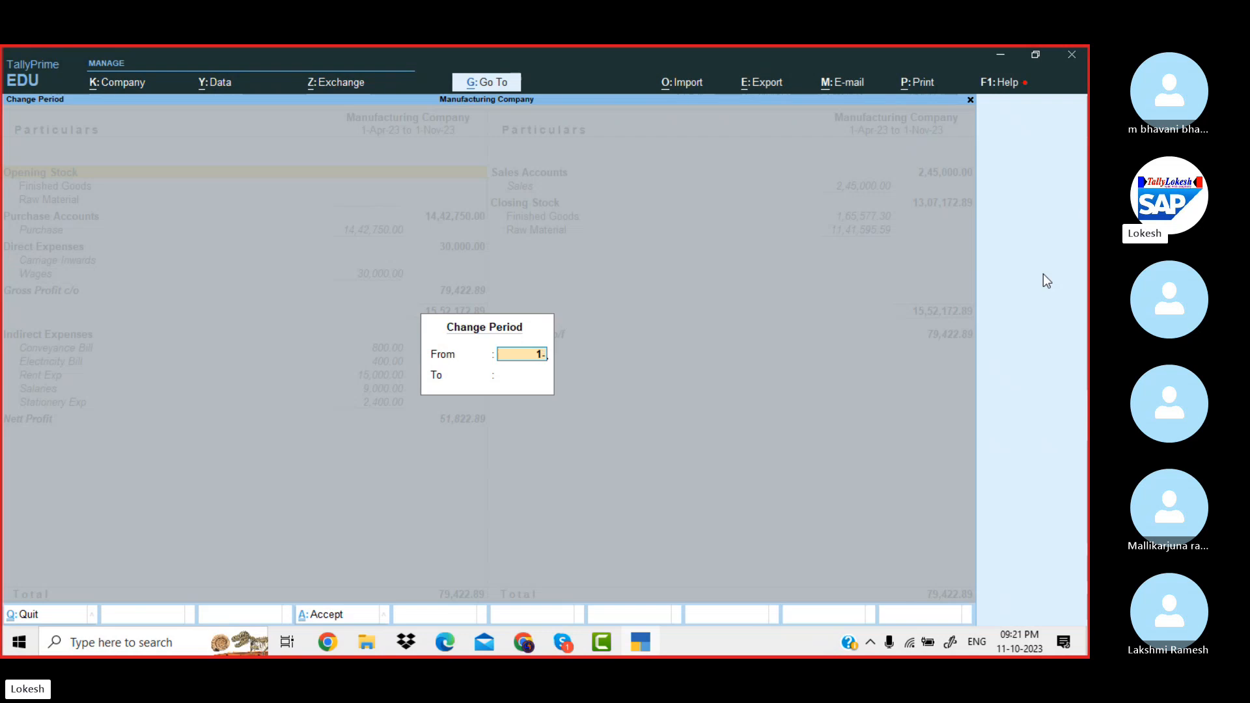
pyautogui.press('Return')
pyautogui.write('1-10')
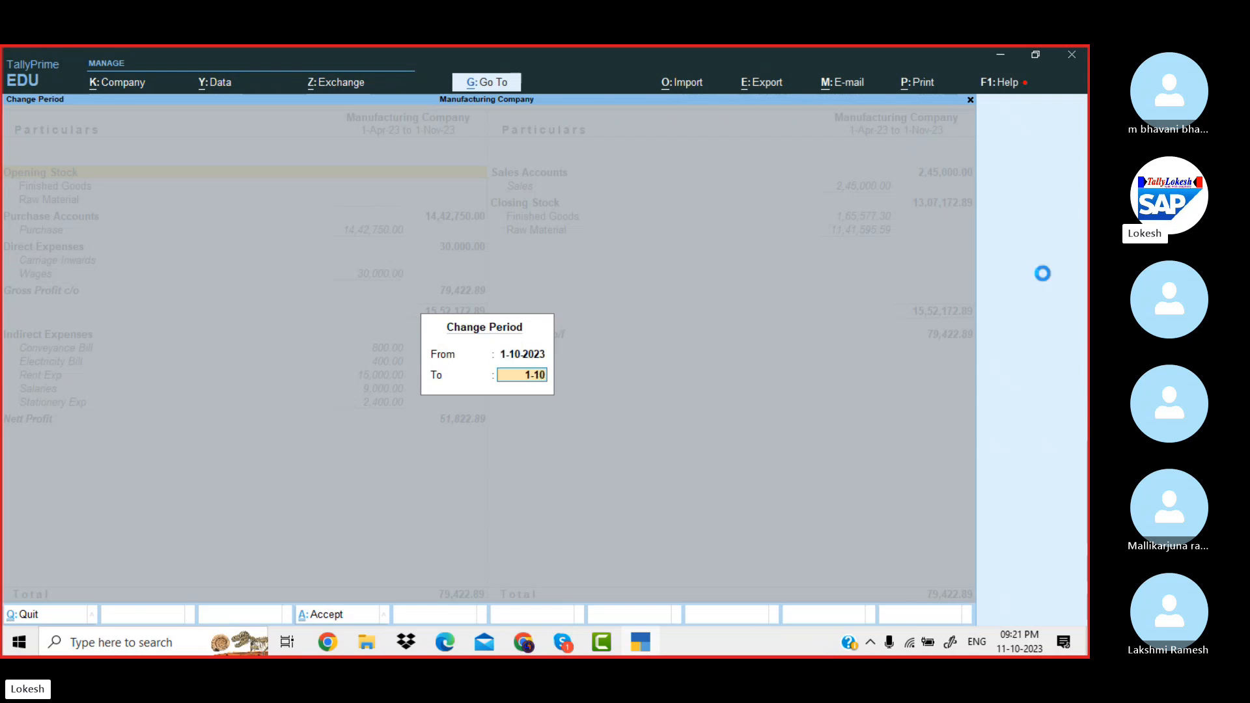
pyautogui.press('Return')
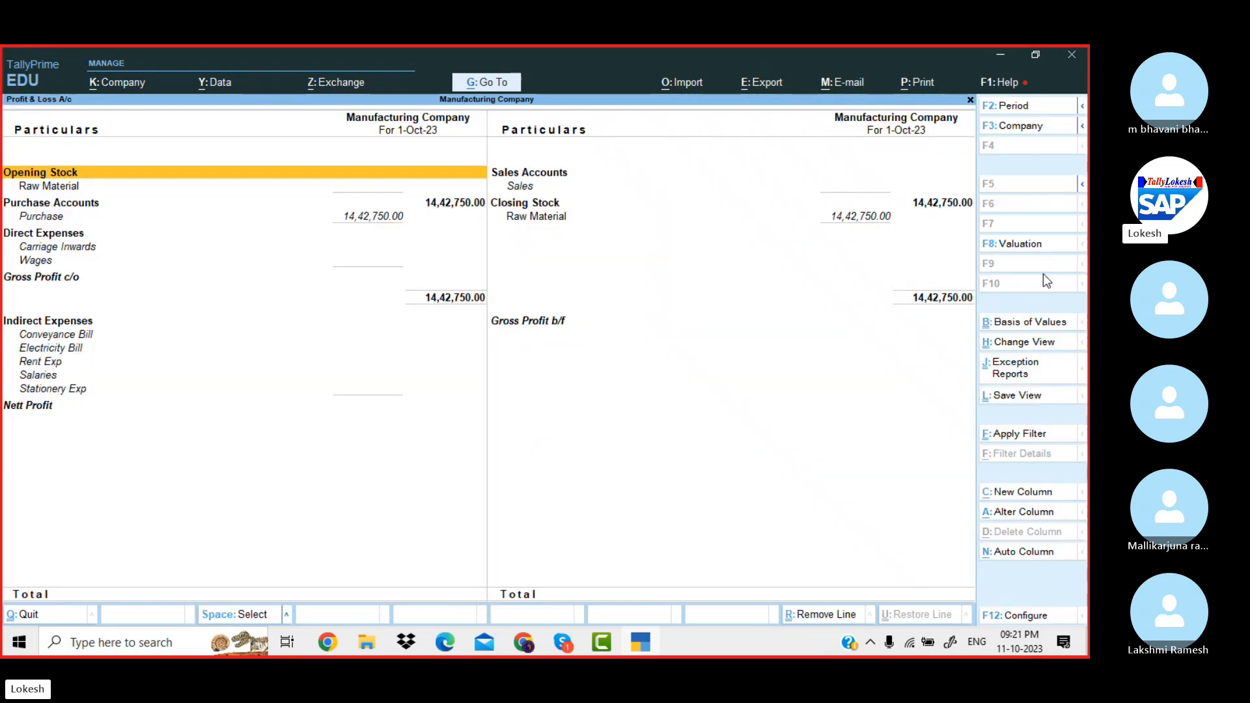
# - Extend the Profit & Loss A/c period's end date to 1-11-2023, keeping 1-10-2023 as the start, and leave the report
pyautogui.hotkey('alt', 'F2')
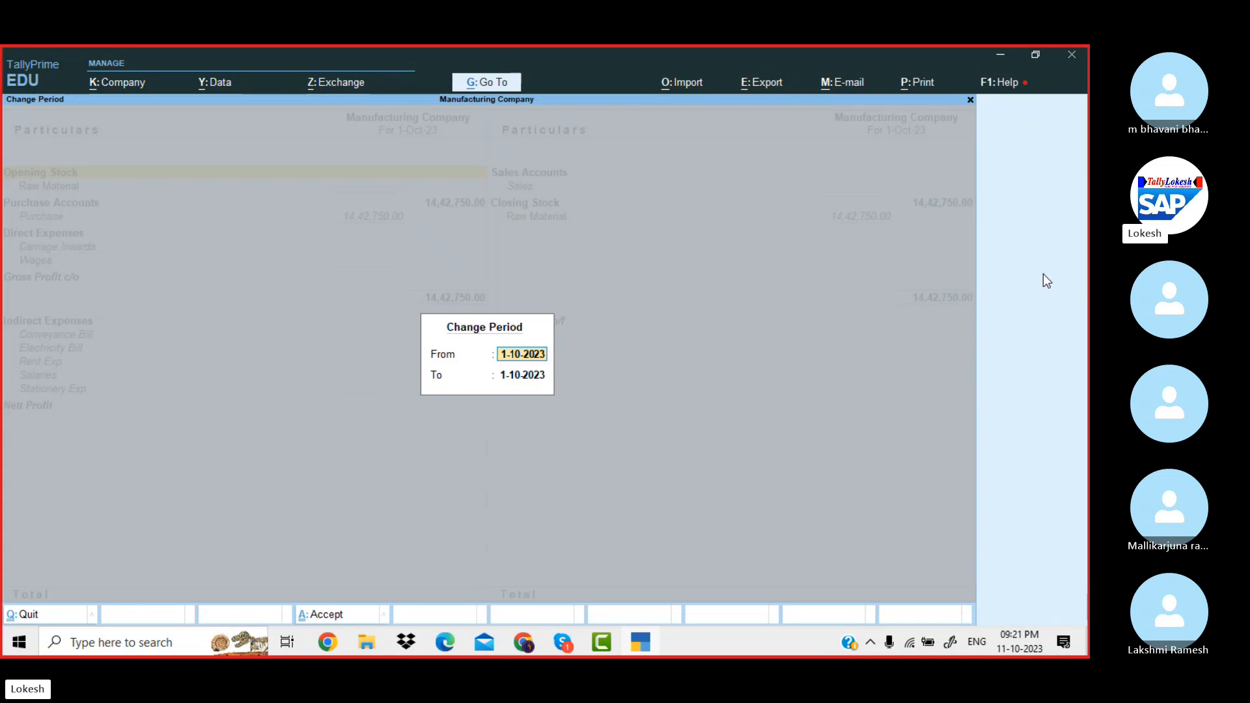
pyautogui.press('Return')
pyautogui.write('1-')
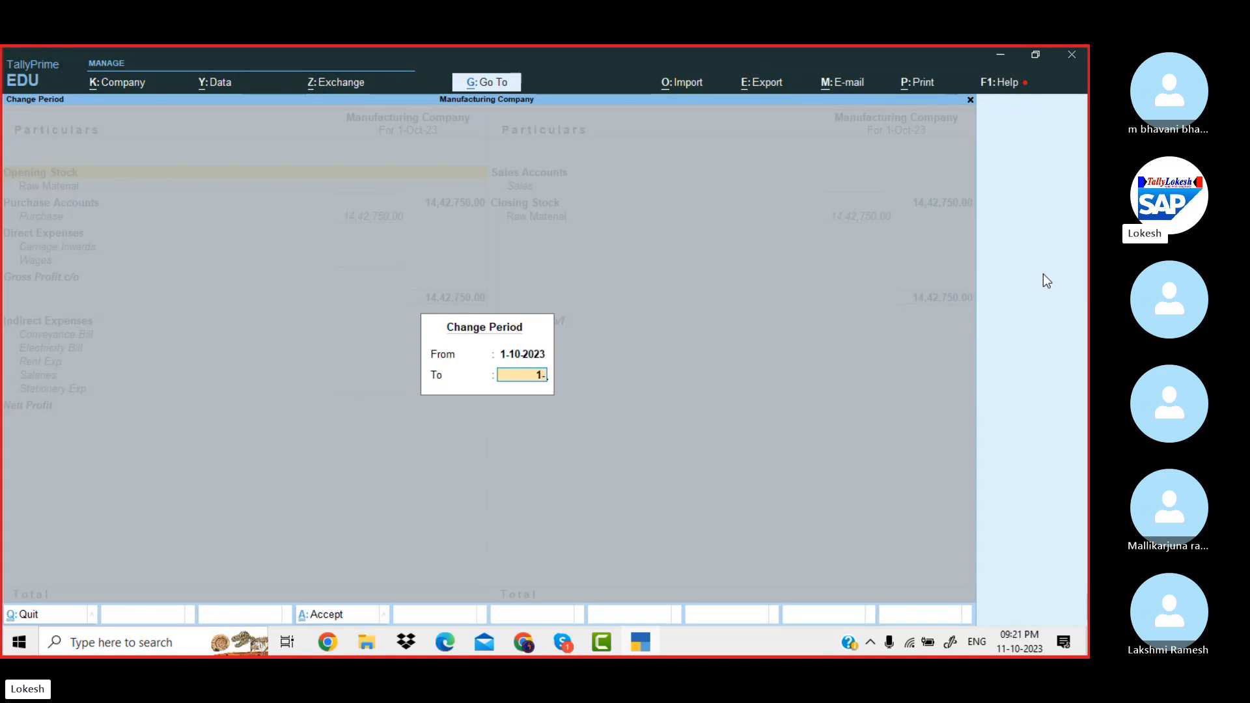
pyautogui.write('11')
pyautogui.press('Return')
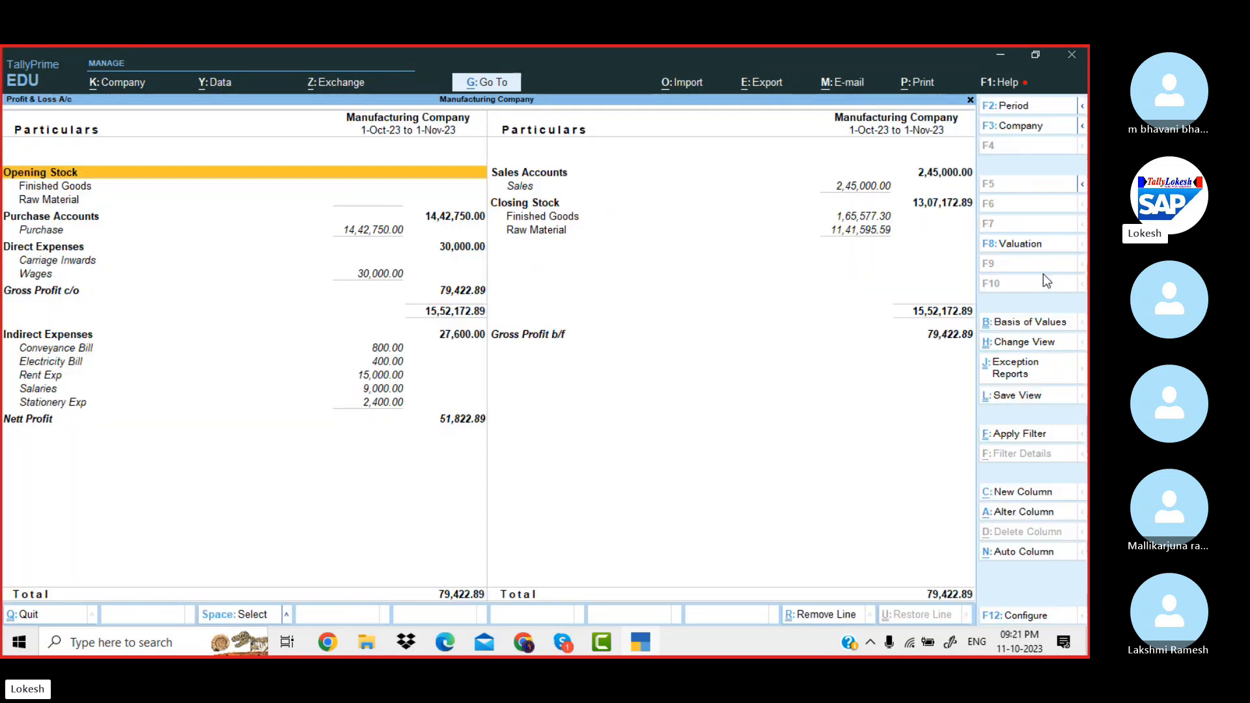
pyautogui.press('Escape')
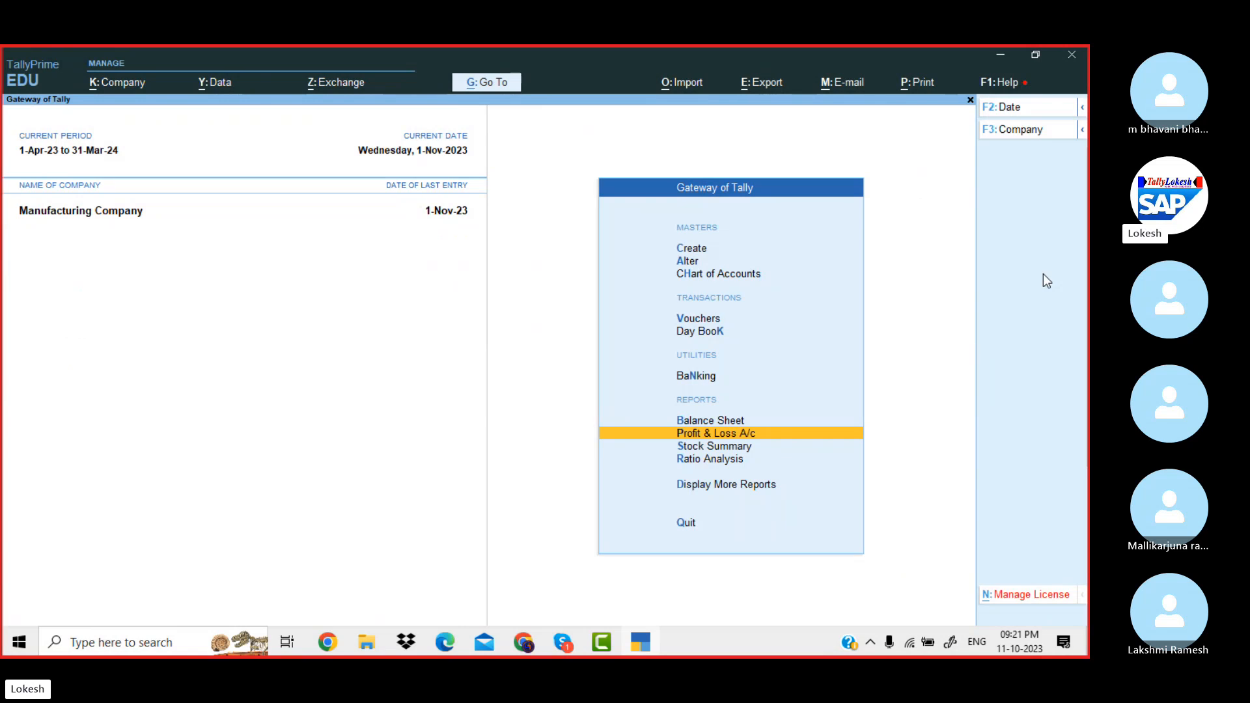
# - Open voucher entry and switch the voucher type from Sales to Manufacturing
pyautogui.press('Up')
pyautogui.press('Up')
pyautogui.press('Up')
pyautogui.press('Up')
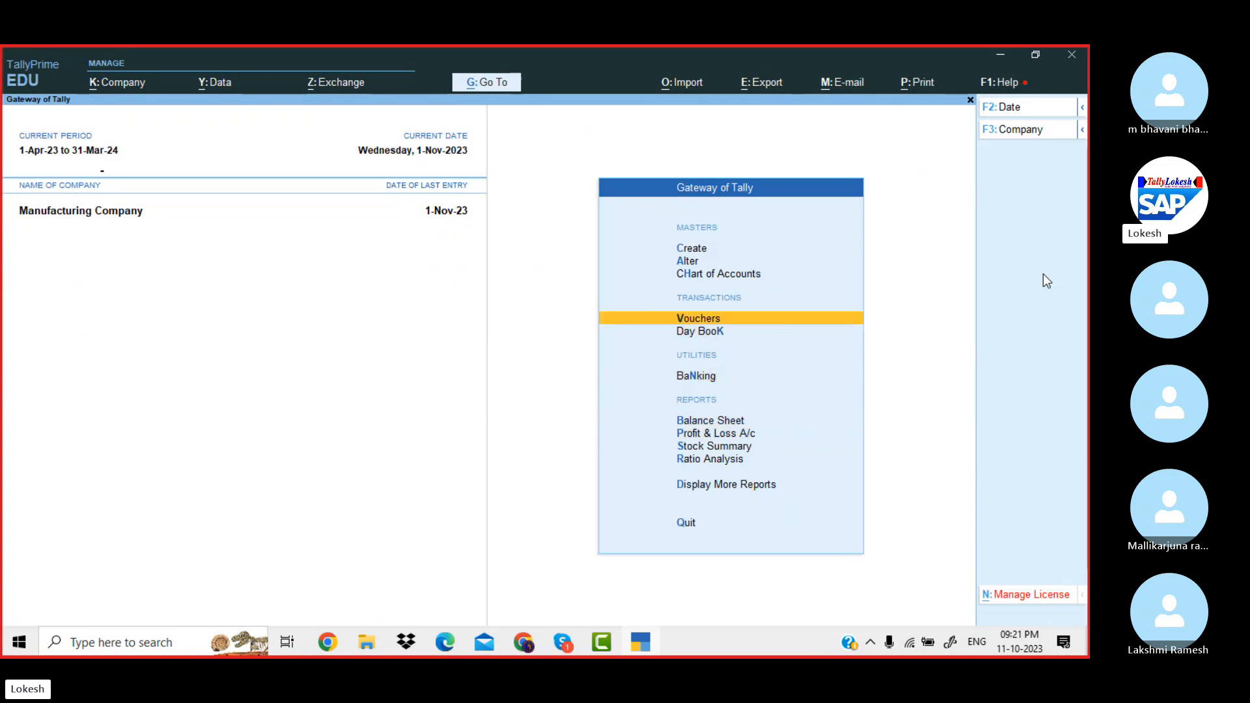
pyautogui.press('Return')
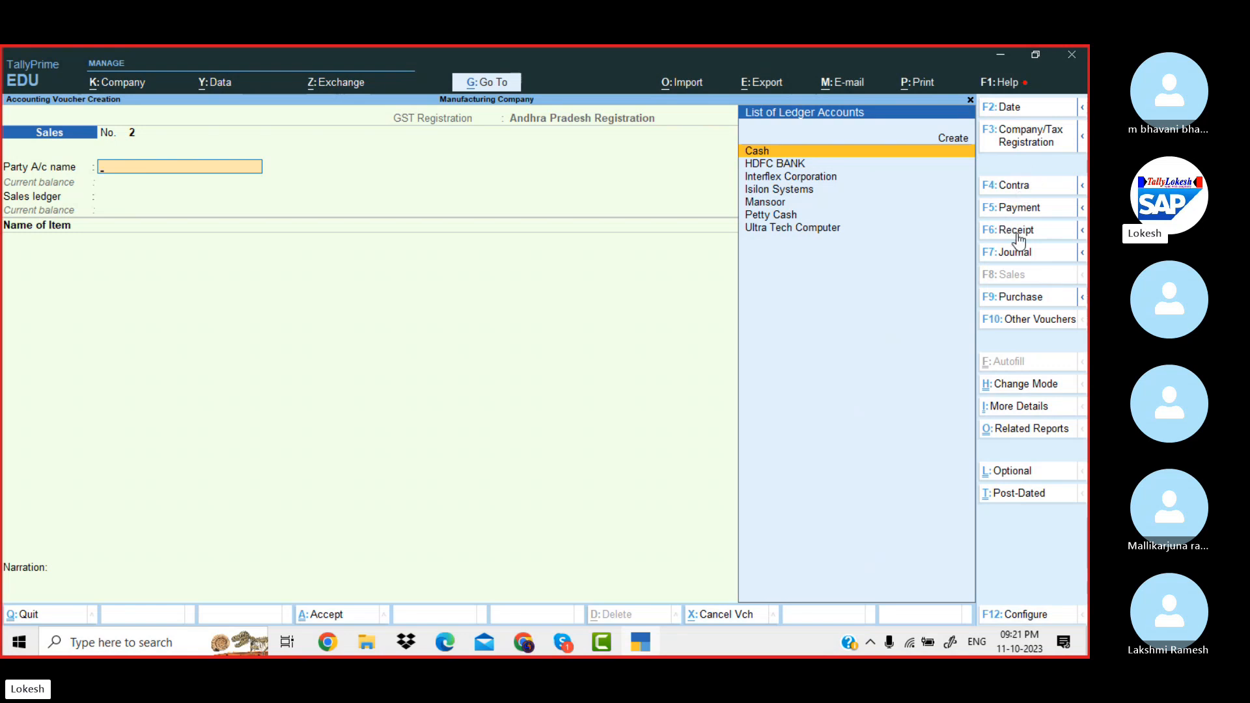
pyautogui.click(1039, 323)
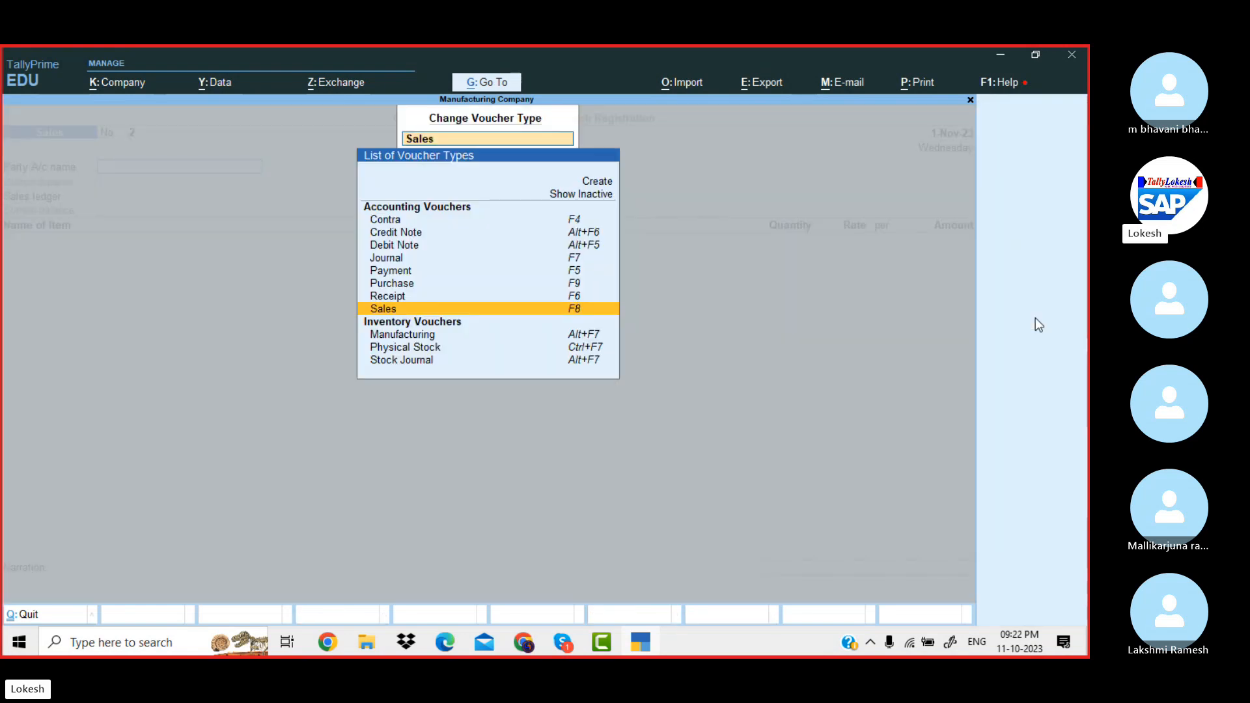
pyautogui.press('Down')
pyautogui.press('Down')
pyautogui.press('Down')
pyautogui.press('Up')
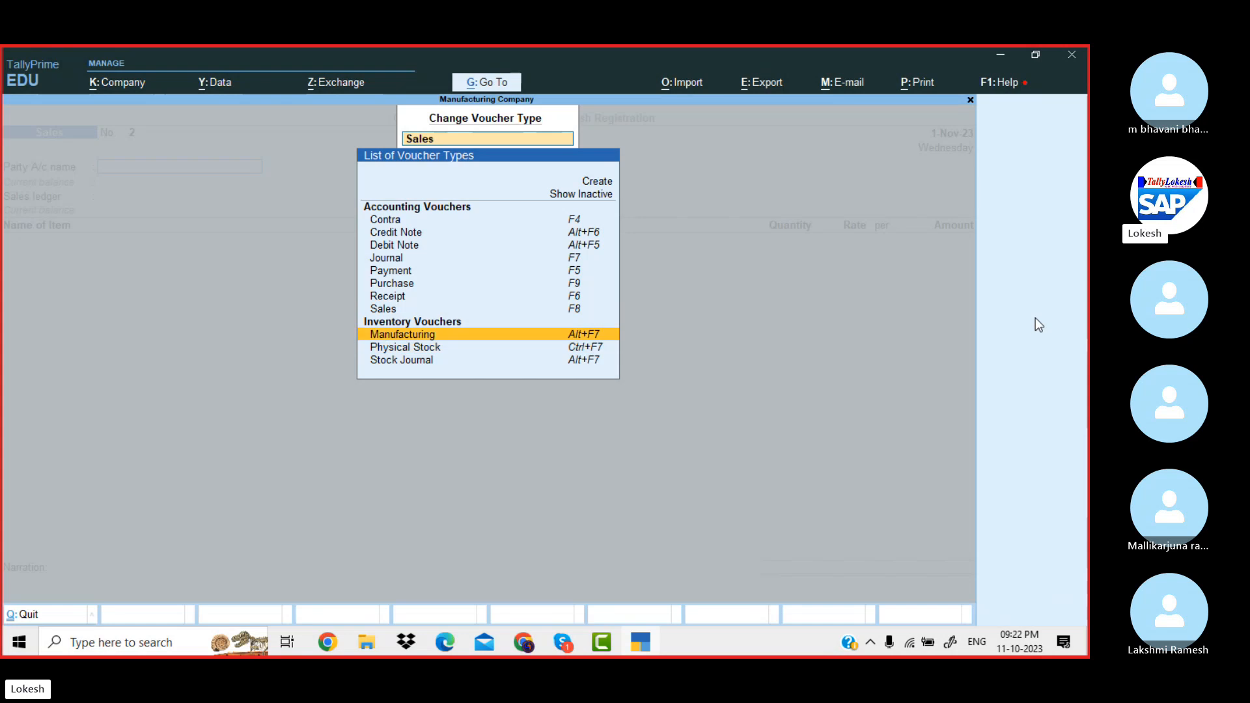
pyautogui.press('Return')
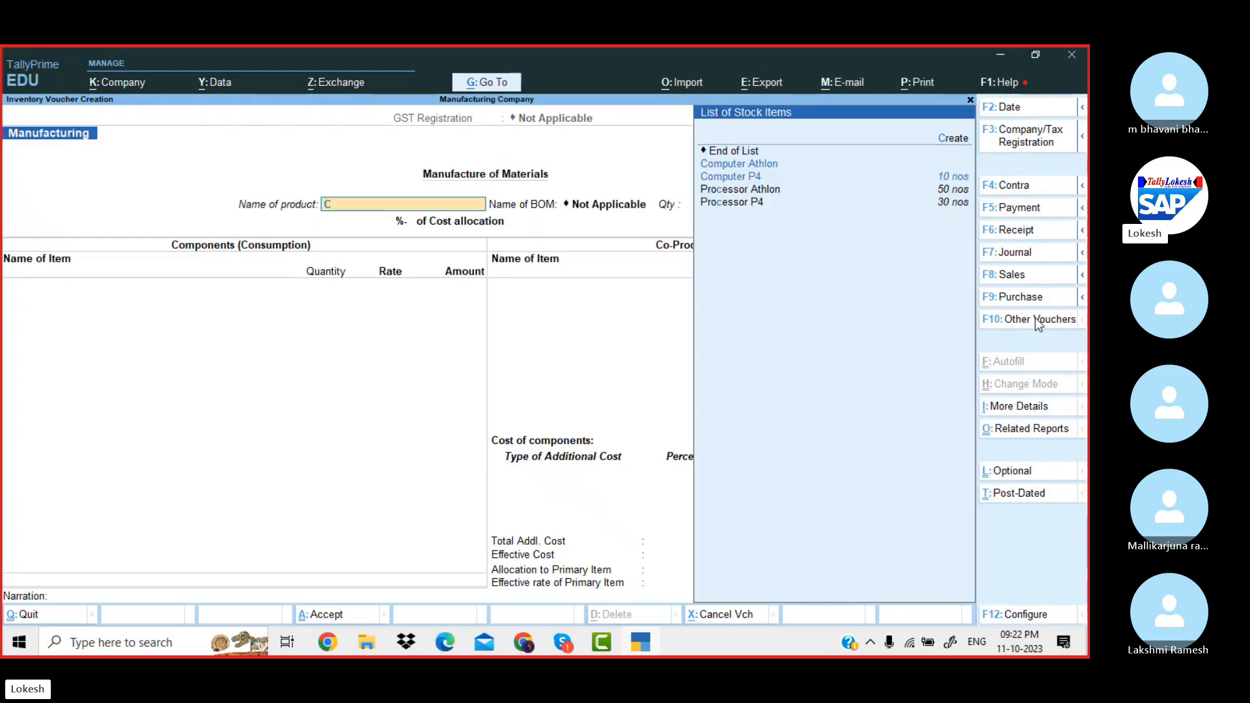
# - Choose Computer Athlon as the product to manufacture with its computer athlon BOM and a quantity of 10 nos
pyautogui.write('C')
pyautogui.press('Return')
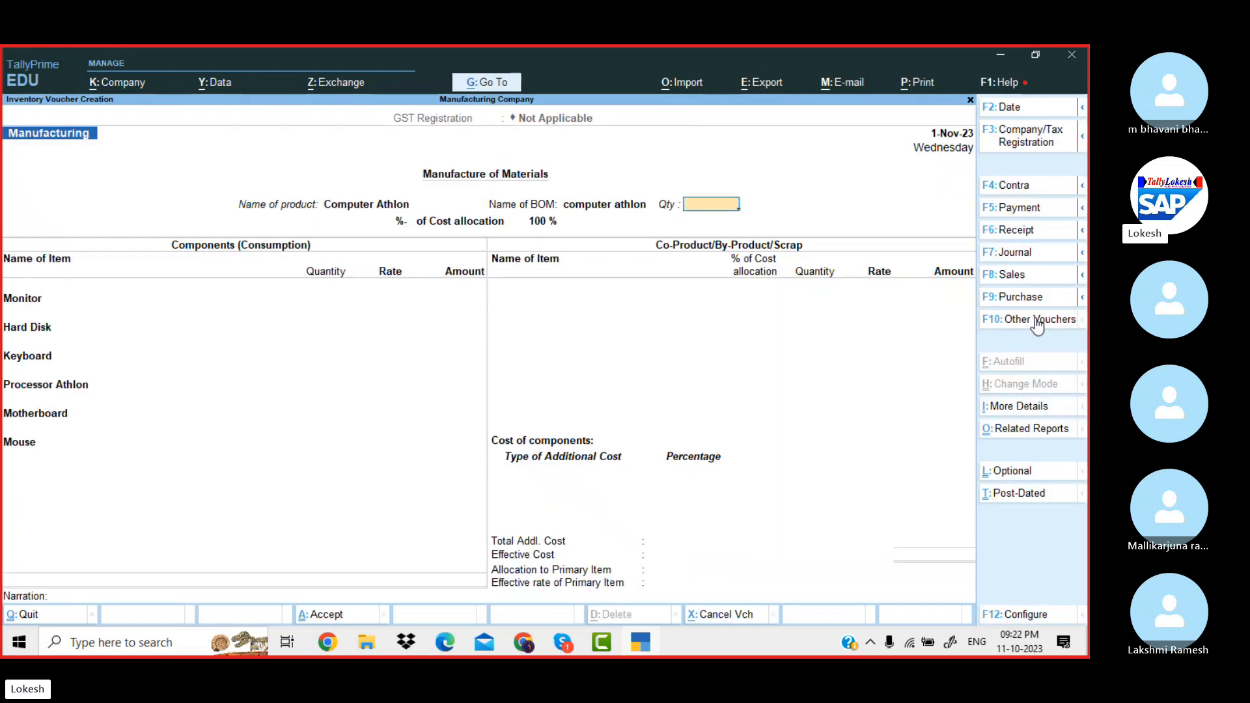
pyautogui.write('10')
pyautogui.press('Return')
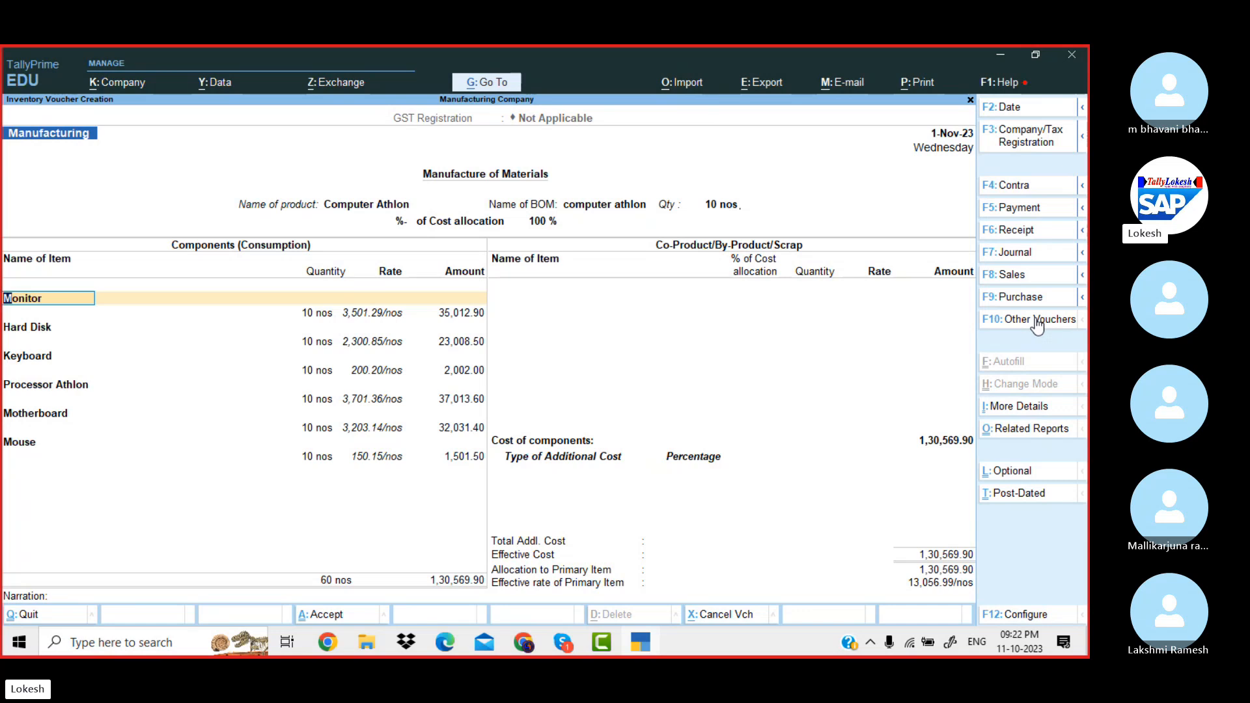
# - Keep the BOM components, add Wages of 15000 as additional cost, and save the Computer Athlon manufacturing voucher
pyautogui.click(476, 458)
pyautogui.press('Return')
pyautogui.press('Return')
pyautogui.press('Return')
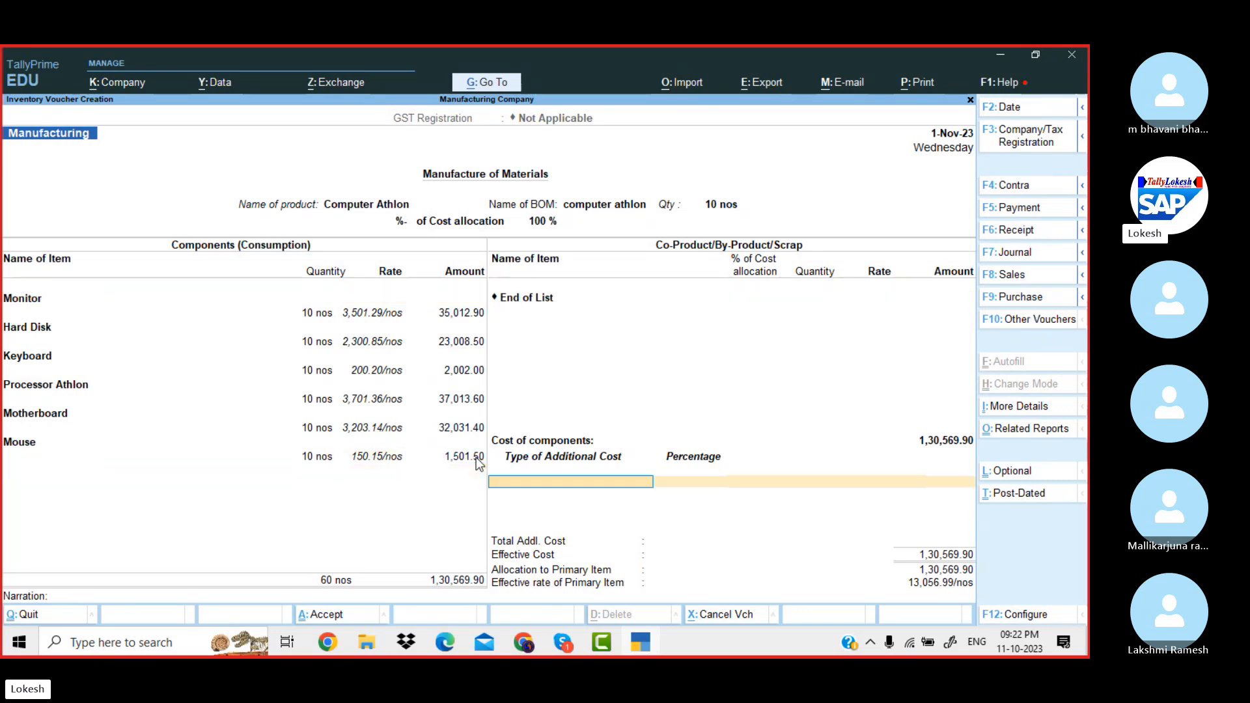
pyautogui.write('W')
pyautogui.press('Return')
pyautogui.press('Return')
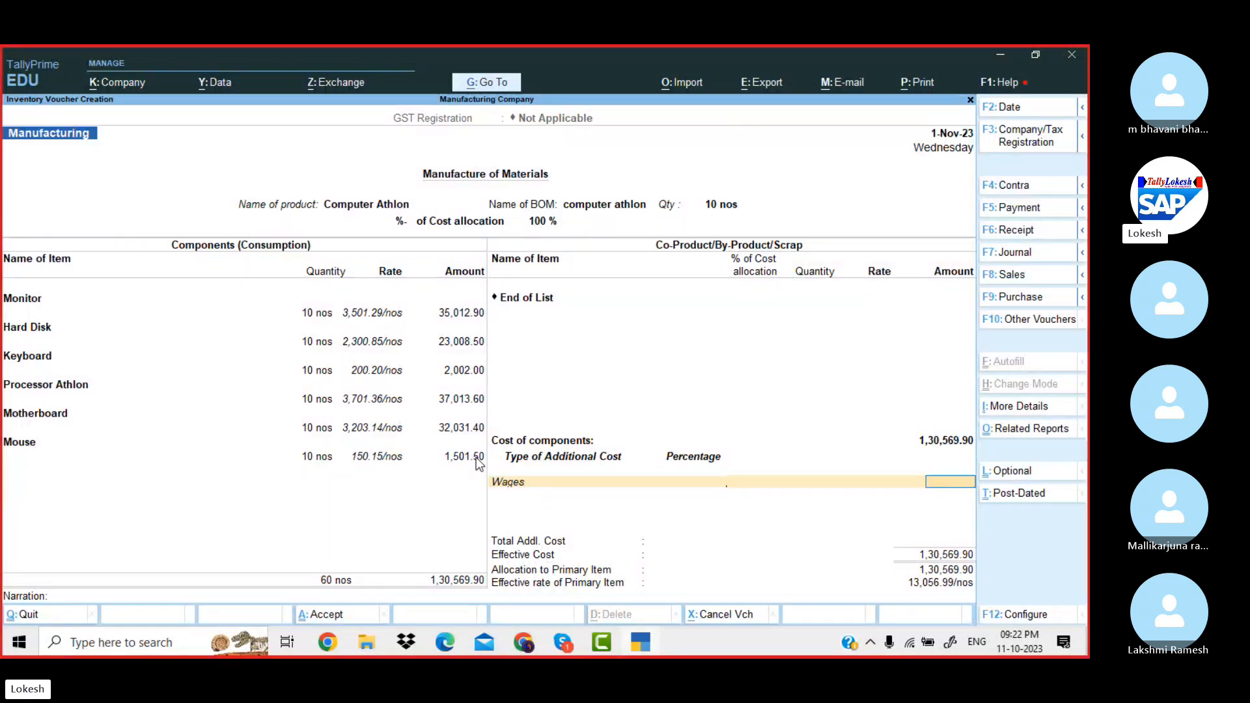
pyautogui.write('15')
pyautogui.press('Return')
pyautogui.press('Return')
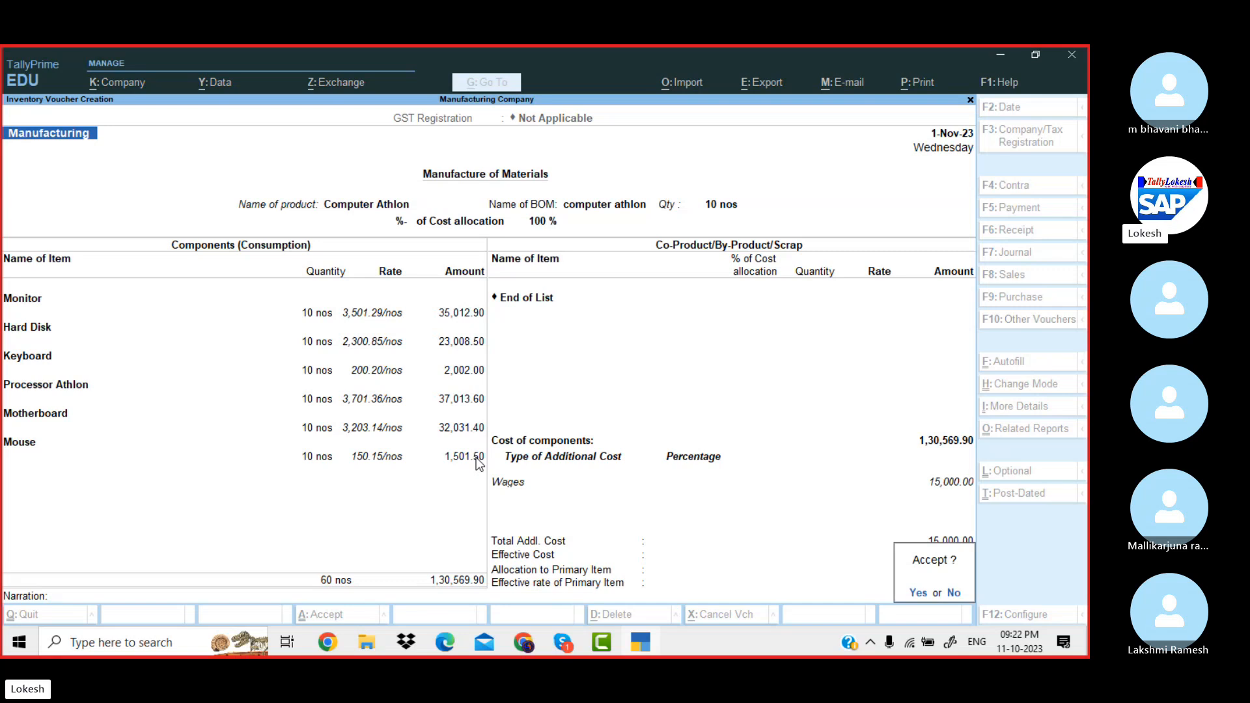
pyautogui.press('Return')
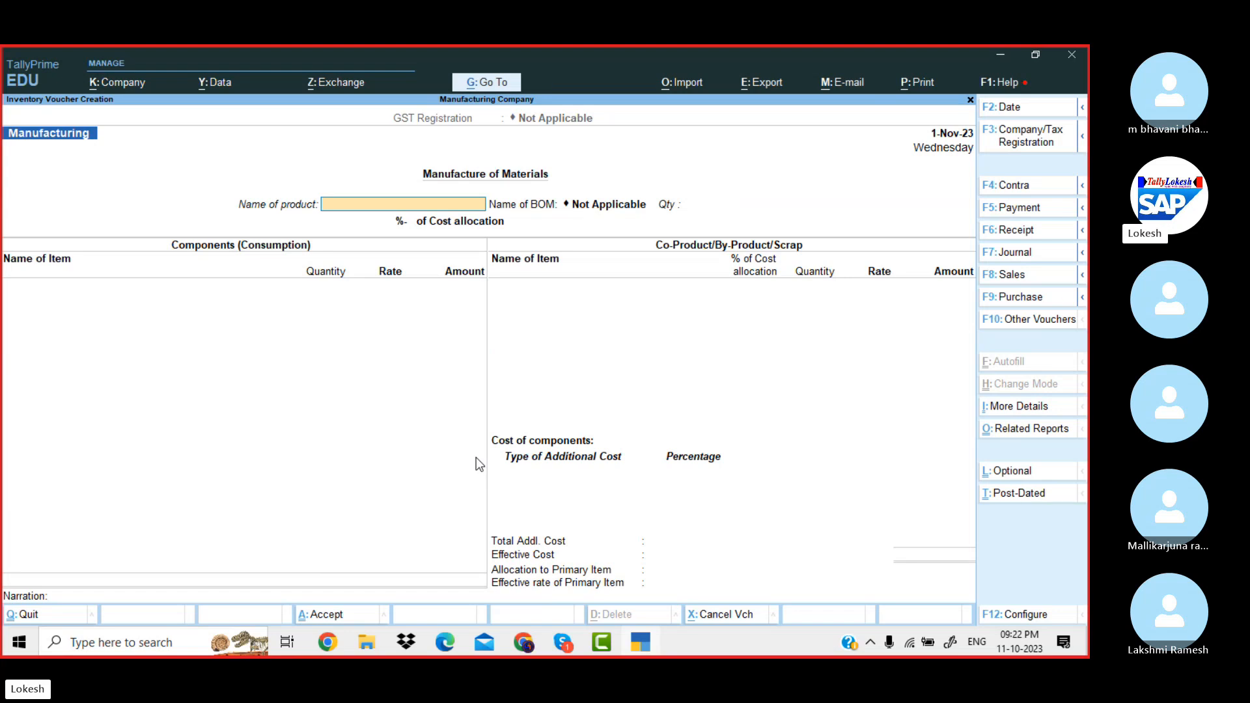
# - Switch to a Receipt voucher and create the ledger Smith and Brothers under Loans (Liability) for its credit line
pyautogui.click(1014, 231)
pyautogui.hotkey('alt', 'c')
pyautogui.write('Sm')
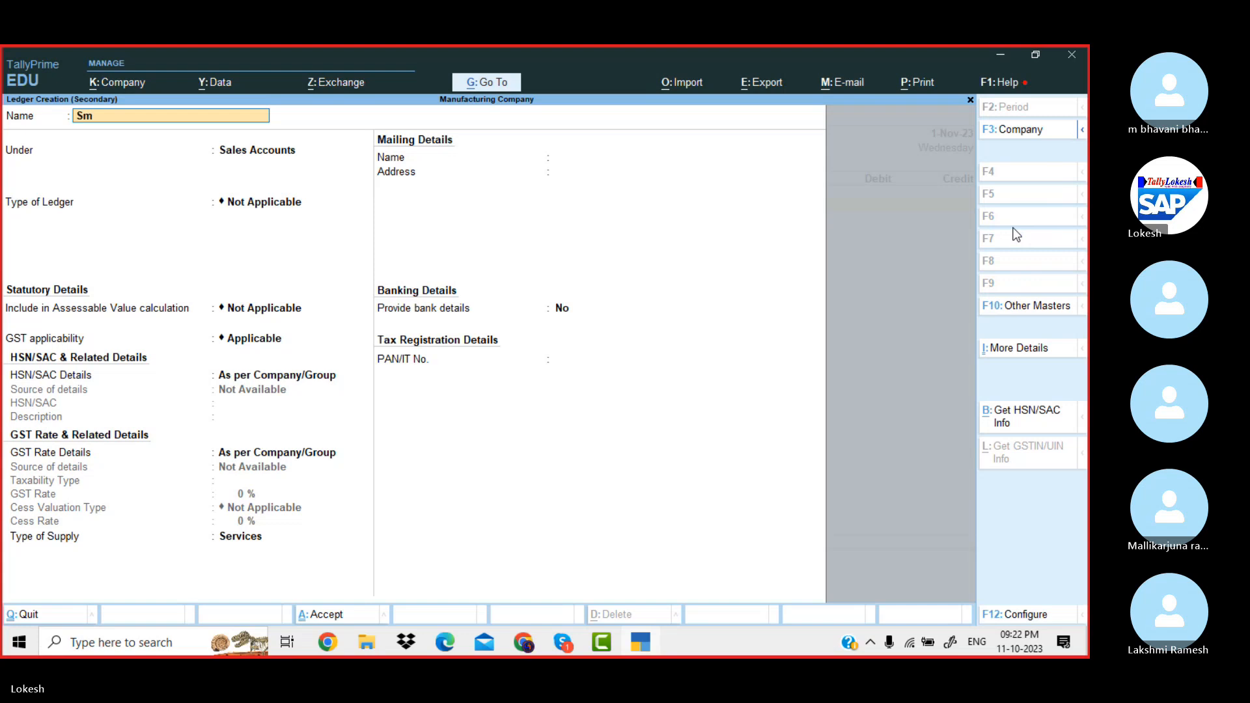
pyautogui.write('ith and Brothers')
pyautogui.press('Return')
pyautogui.write('Lo')
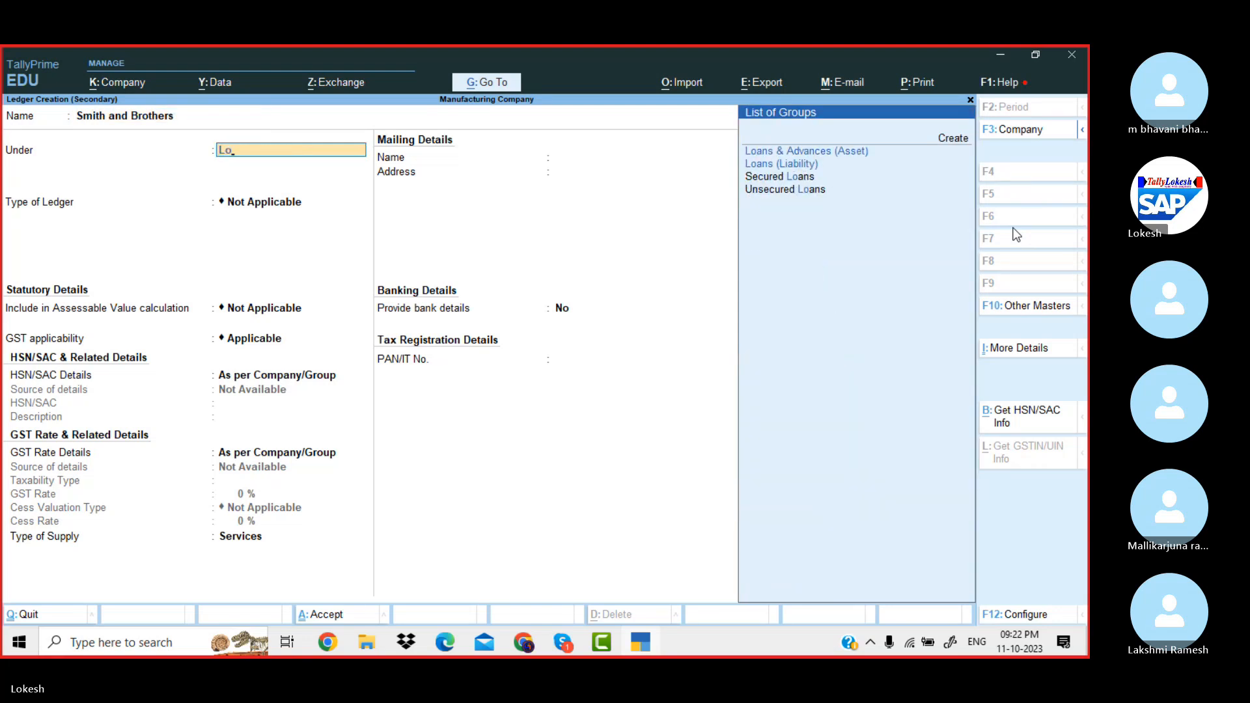
pyautogui.press('Down')
pyautogui.press('Return')
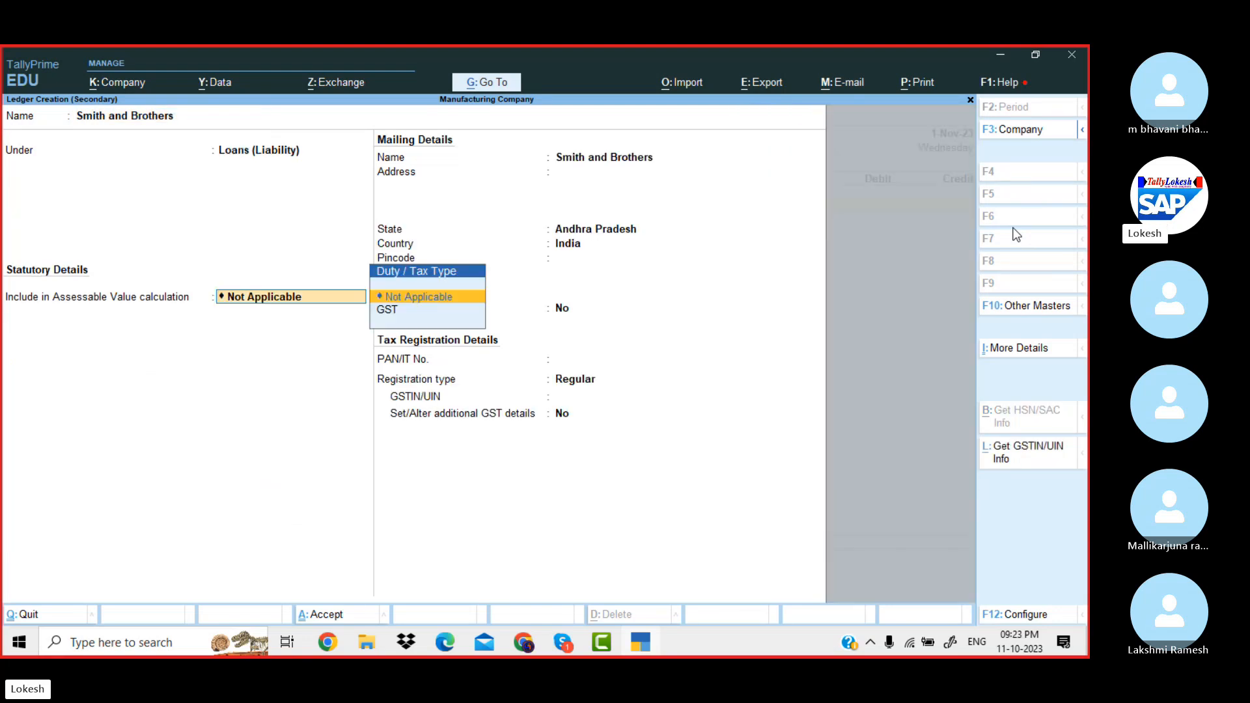
pyautogui.hotkey('ctrl', 'a')
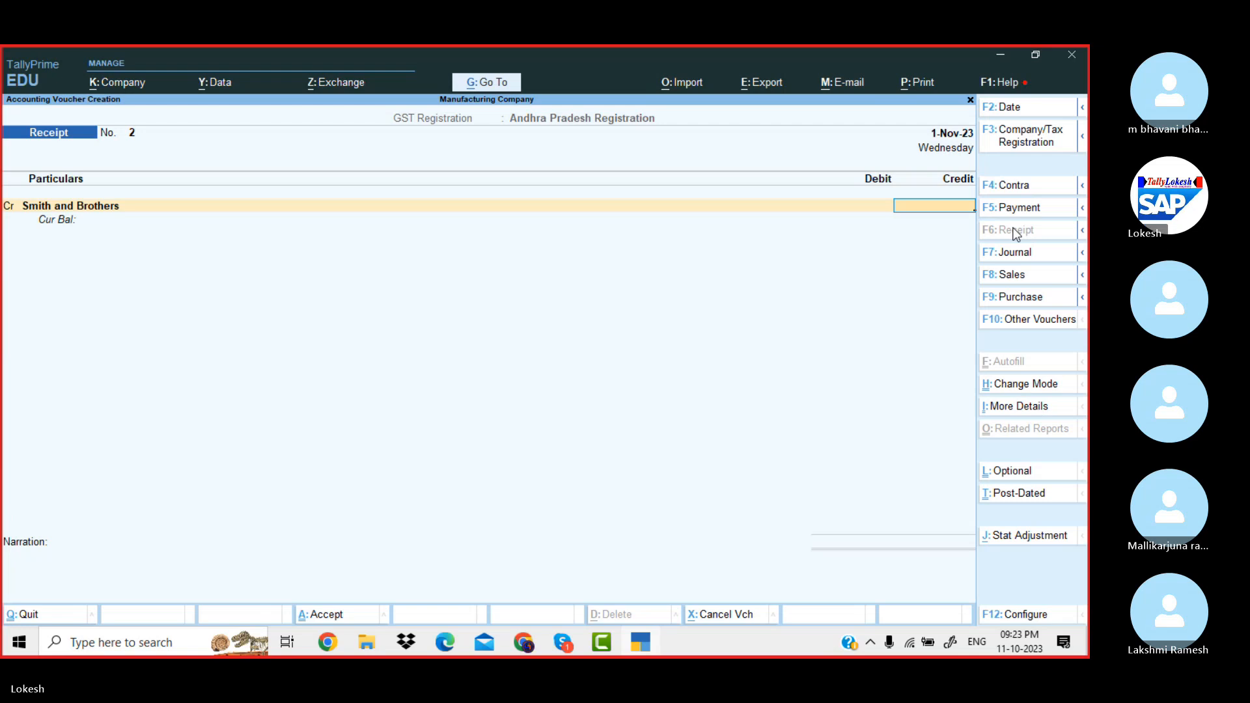
# - Credit Smith and Brothers with 75000, debit HDFC BANK for the same amount, and save the receipt voucher
pyautogui.write('75000')
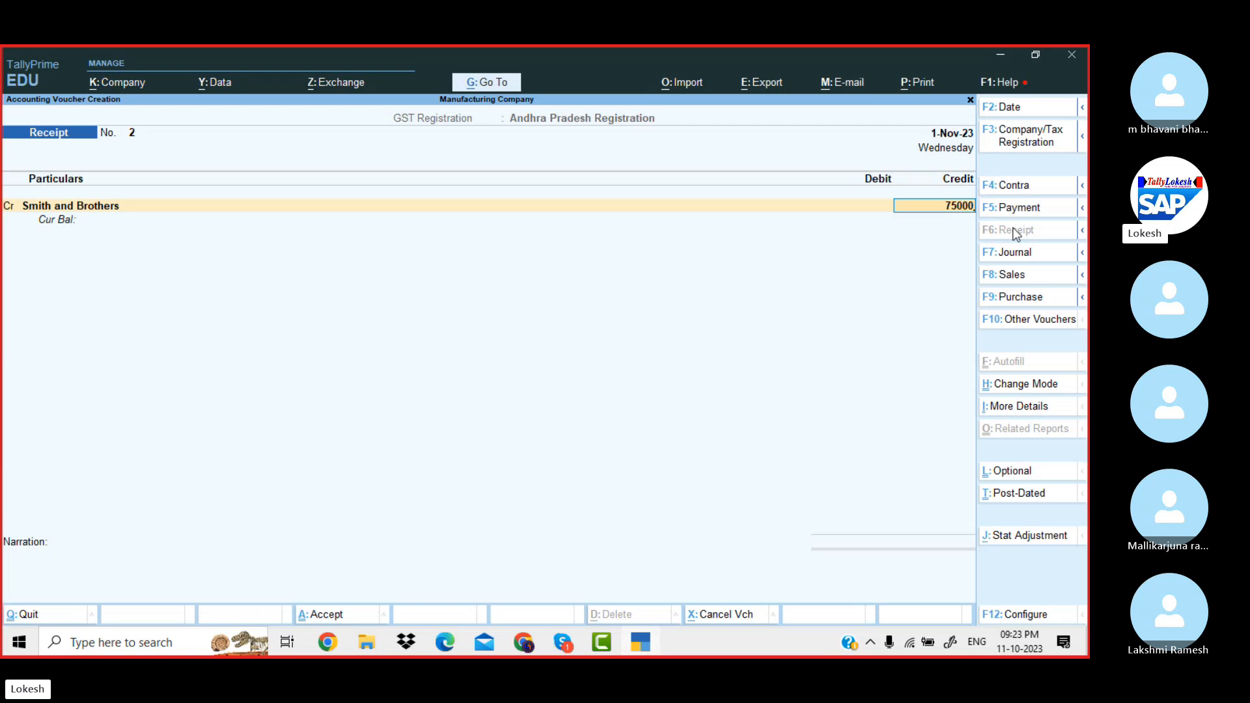
pyautogui.press('Return')
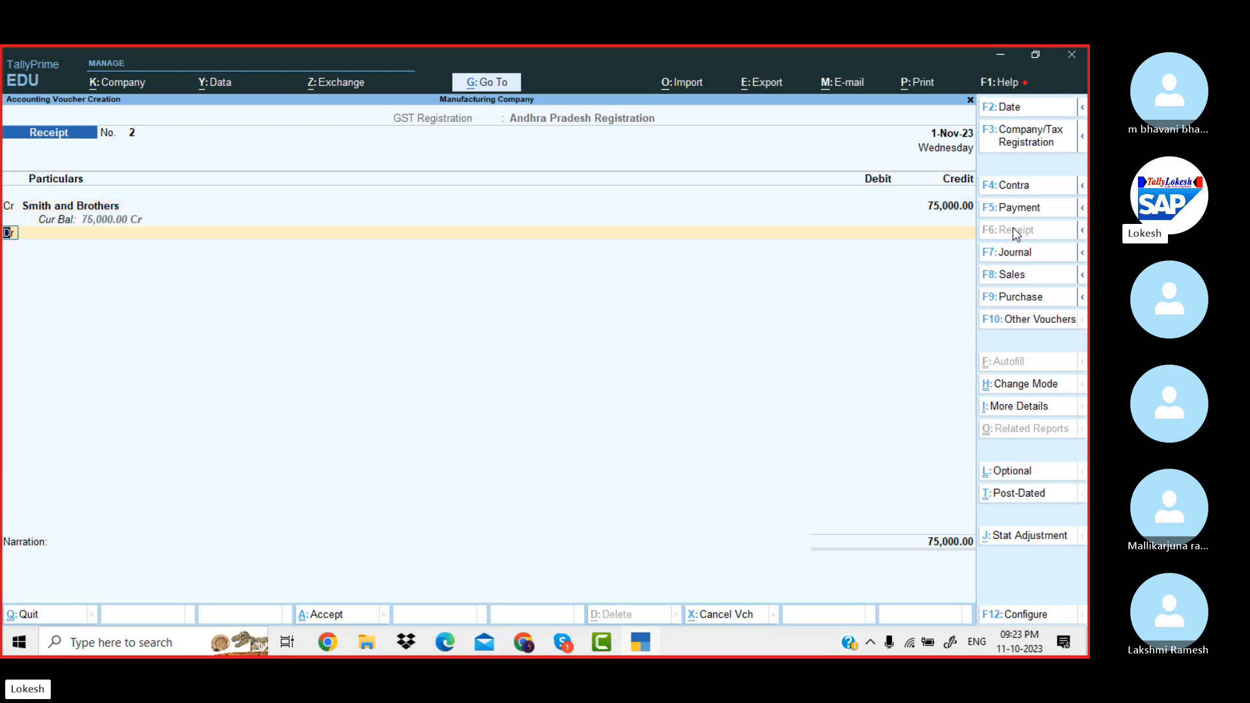
pyautogui.press('Return')
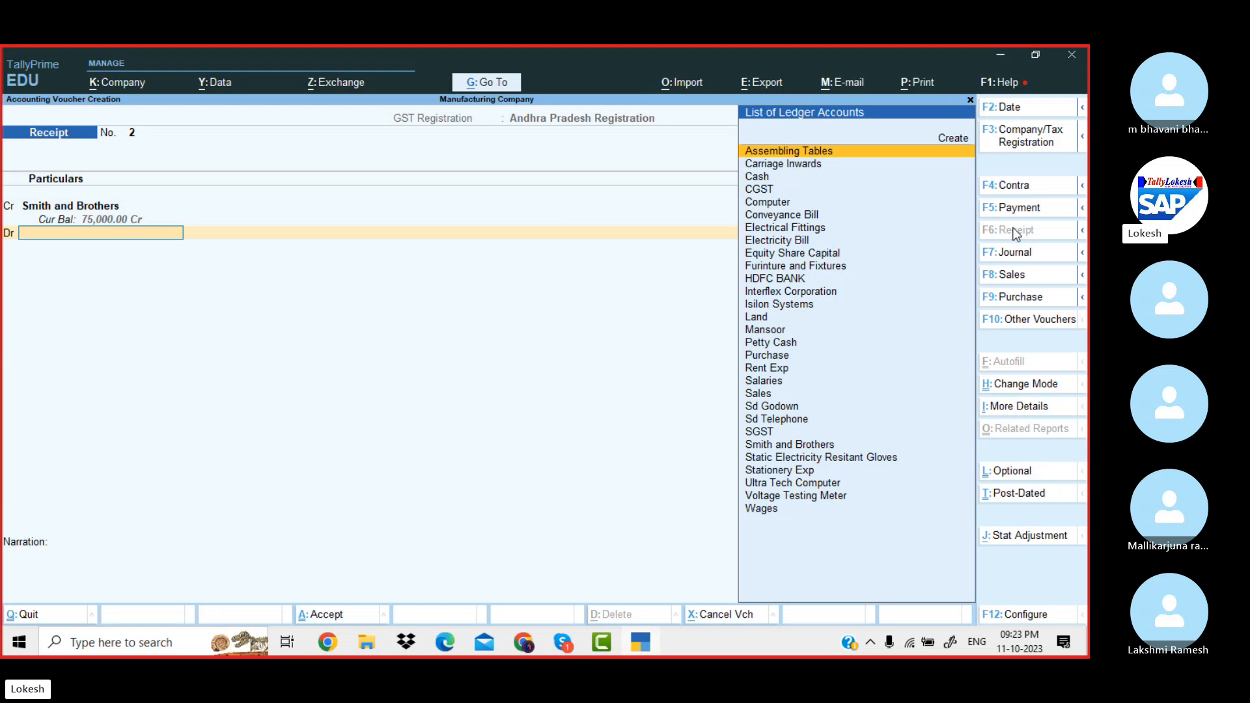
pyautogui.write('h')
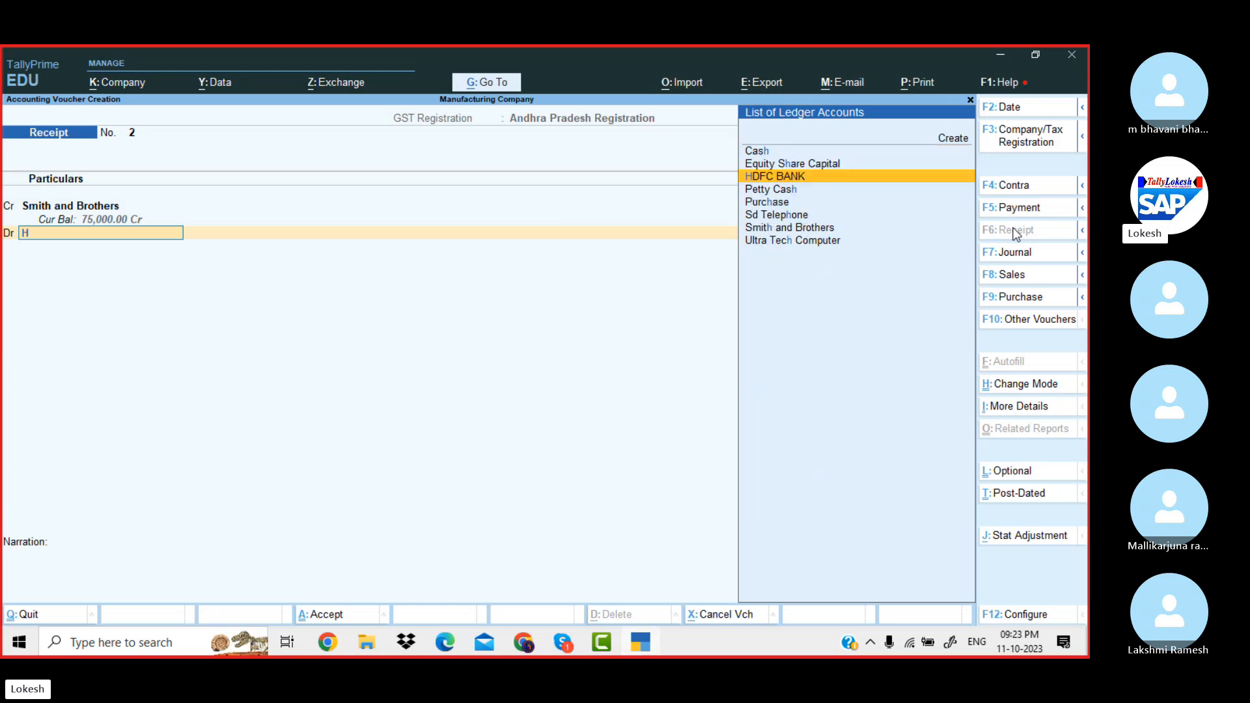
pyautogui.press('Return')
pyautogui.press('Return')
pyautogui.press('Return')
pyautogui.press('Return')
pyautogui.press('Return')
pyautogui.press('Return')
pyautogui.press('Return')
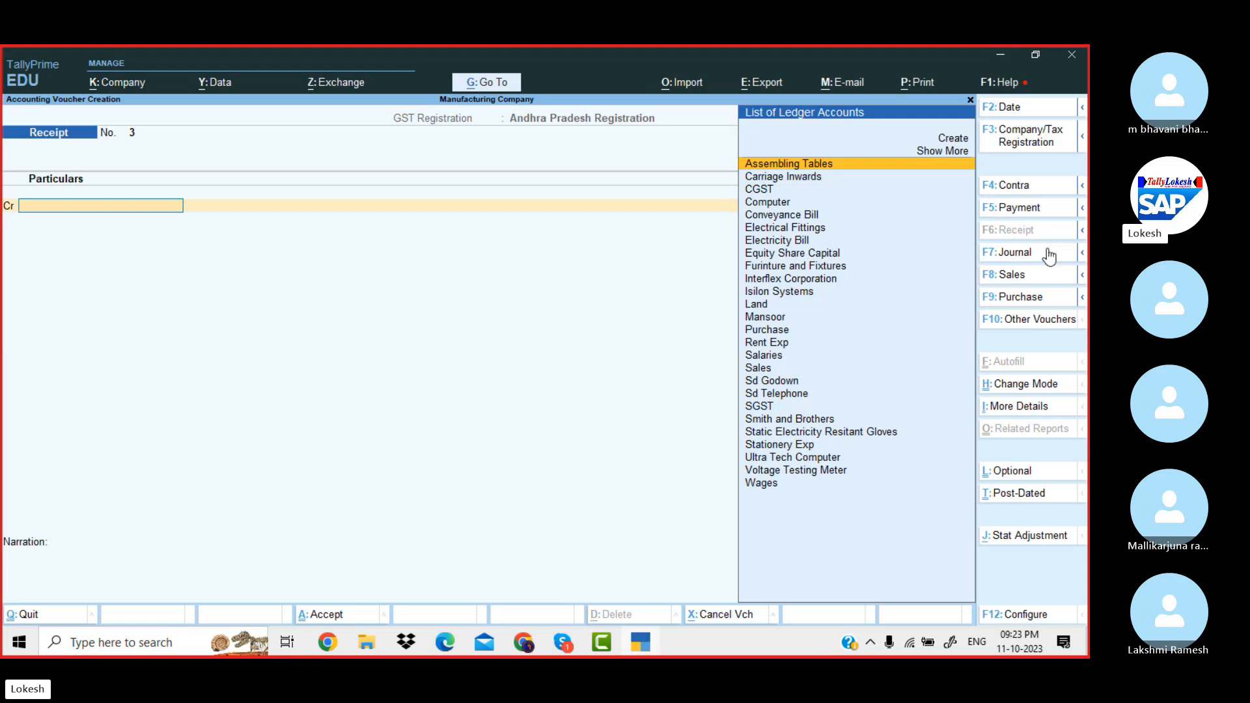
# - Switch to a Journal voucher and debit 250000 to a new ledger Building Branch created under Fixed Assets
pyautogui.click(1028, 256)
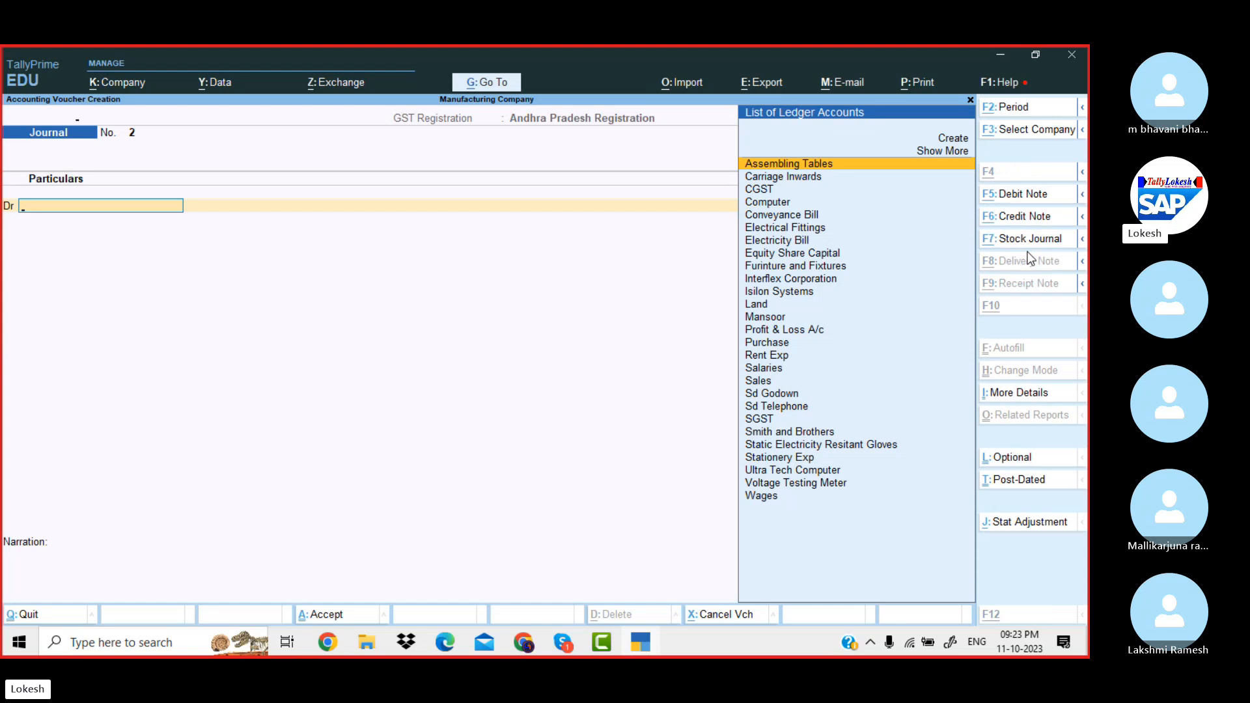
pyautogui.hotkey('alt', 'c')
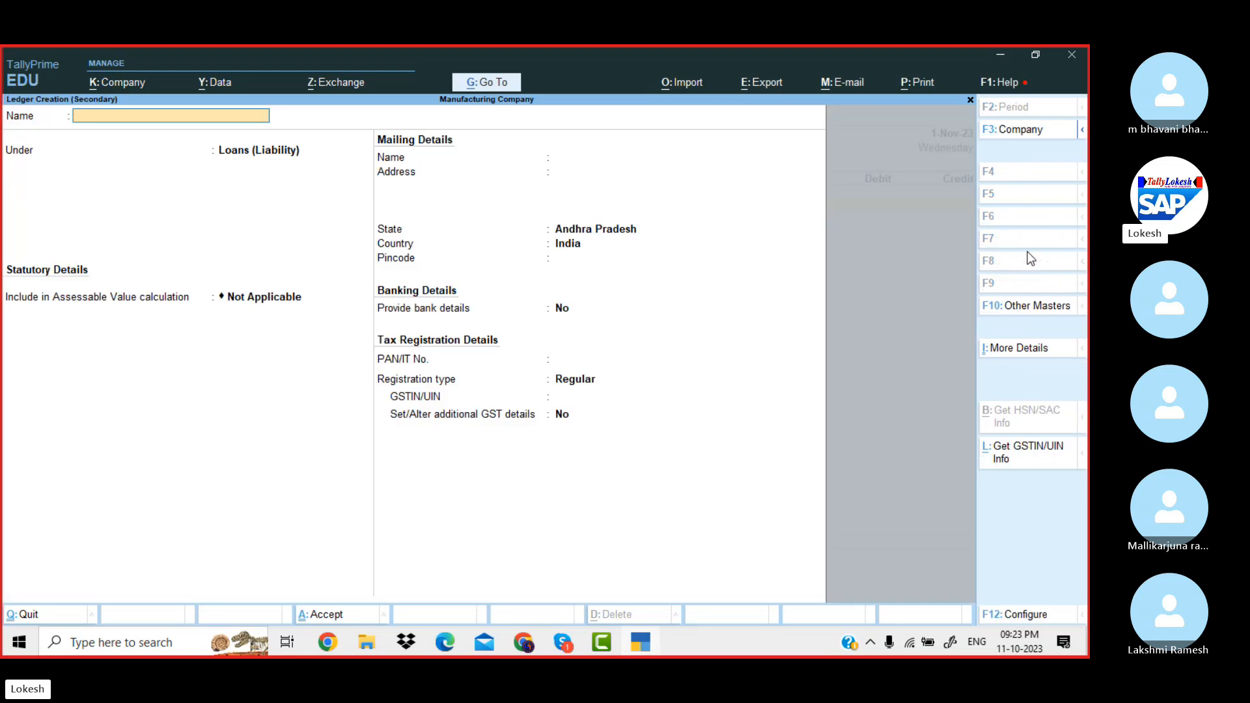
pyautogui.write('Building ')
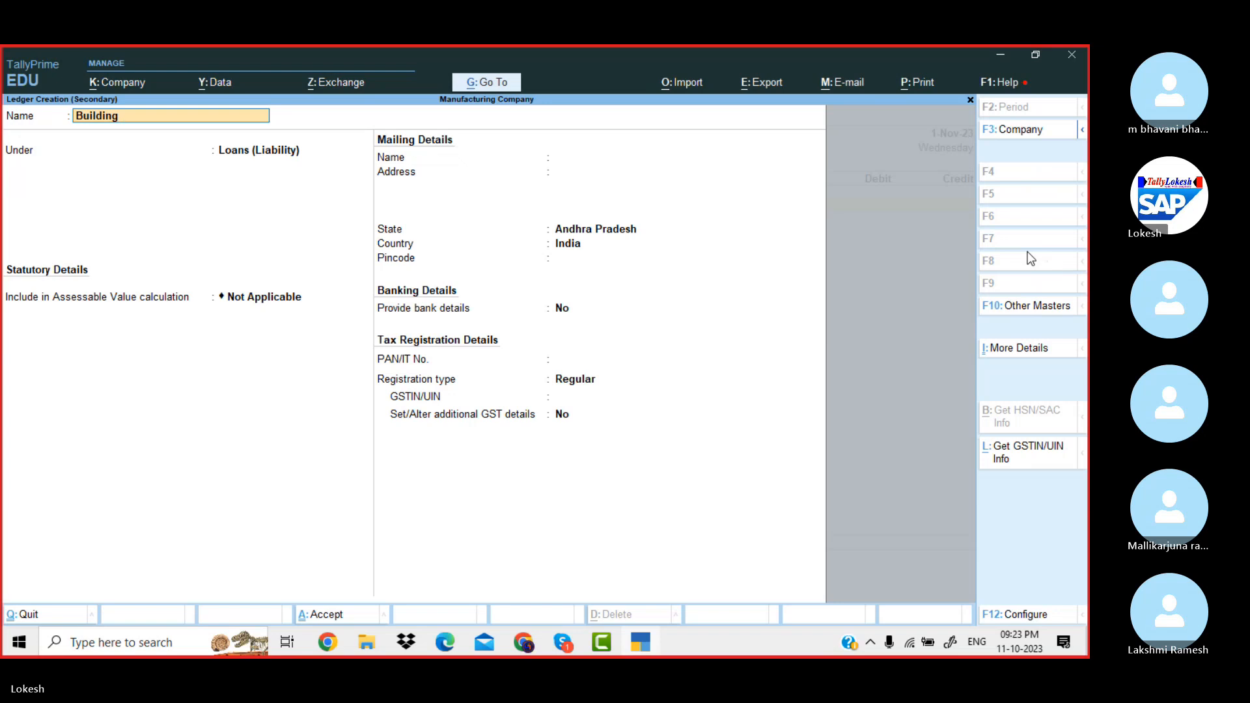
pyautogui.write('Branch')
pyautogui.press('Return')
pyautogui.write('f')
pyautogui.press('Return')
pyautogui.hotkey('ctrl', 'a')
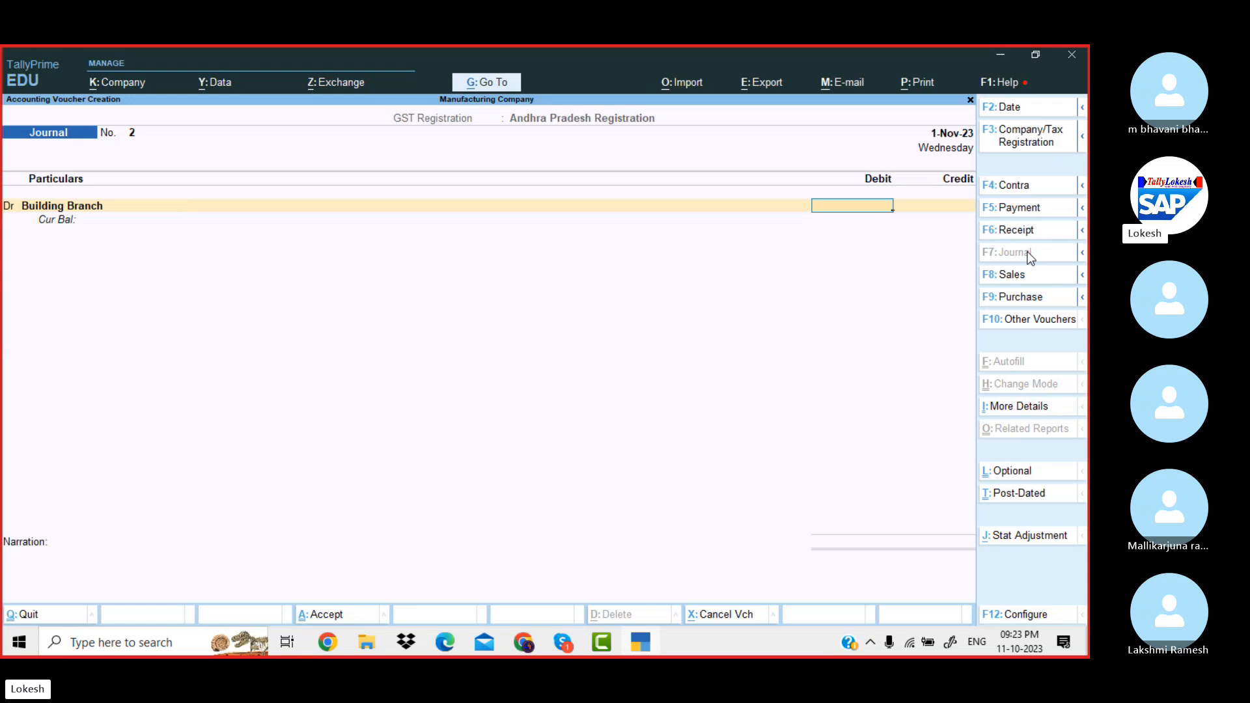
pyautogui.write('250000')
pyautogui.press('Return')
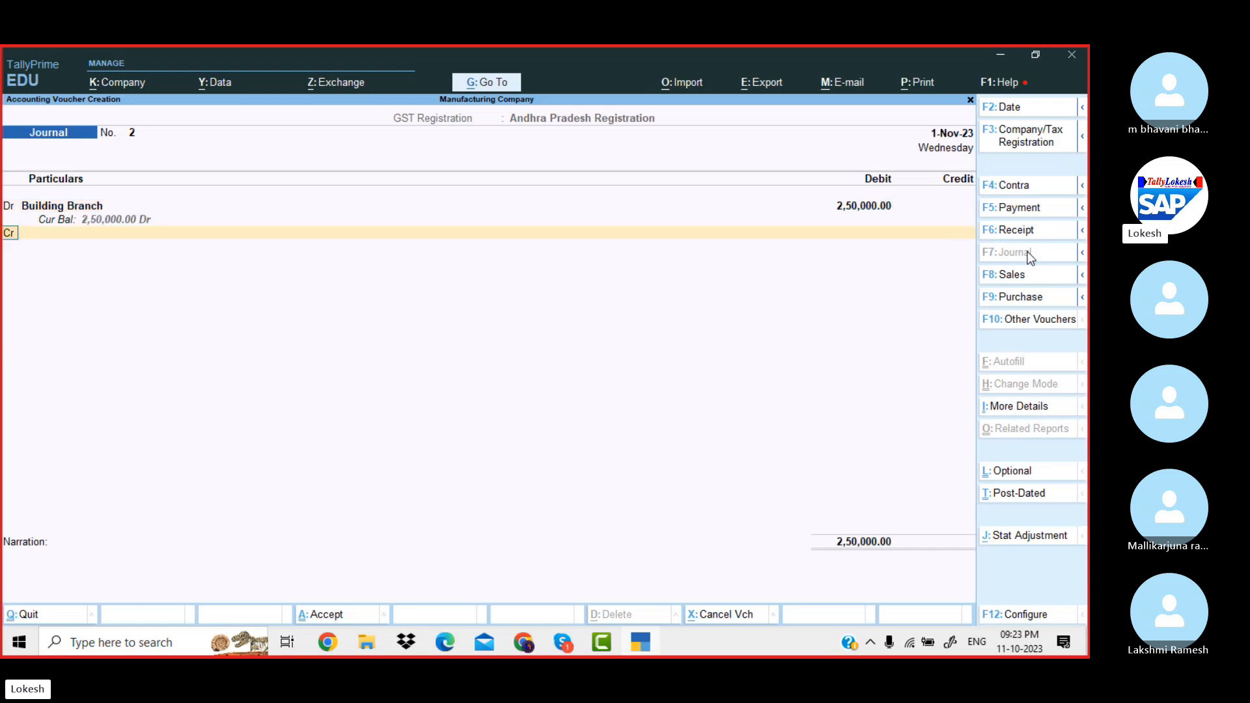
# - Add a second debit line of 20000 to a new Fixed Assets ledger named Furniture and Fixtures
pyautogui.press('d')
pyautogui.press('Return')
pyautogui.hotkey('alt', 'c')
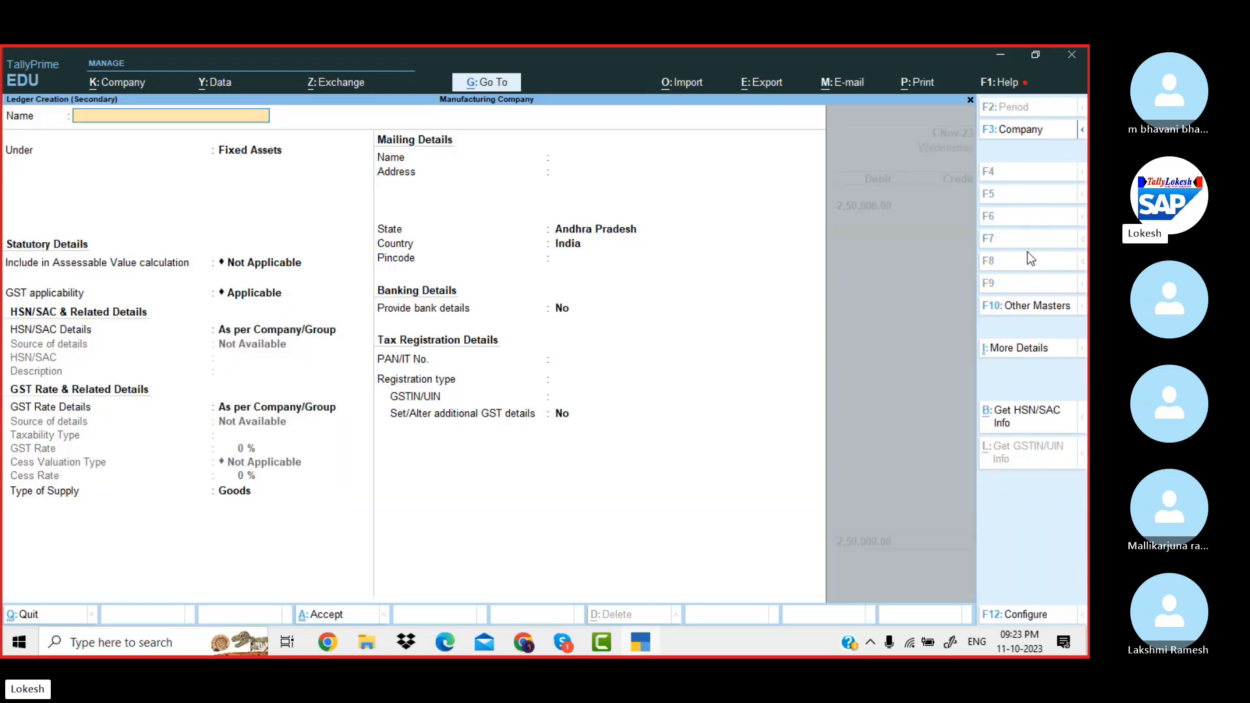
pyautogui.write('Furniture and Fixtures')
pyautogui.press('Return')
pyautogui.hotkey('ctrl', 'a')
pyautogui.write('2')
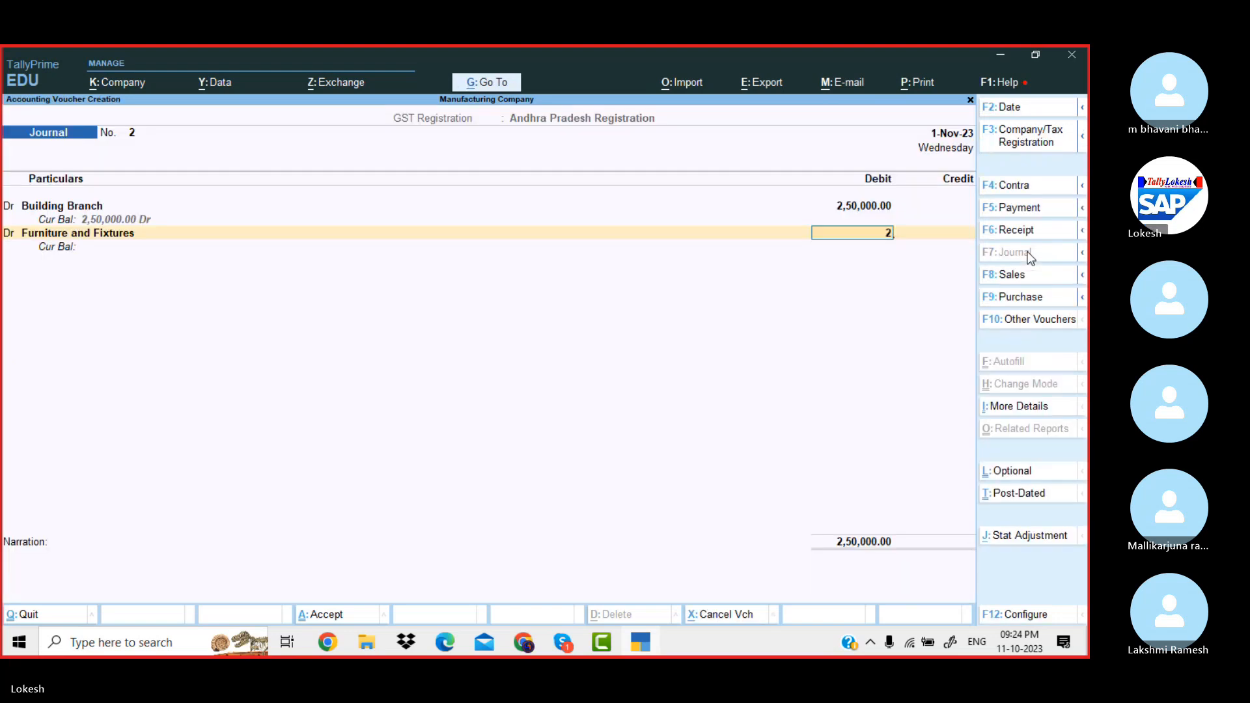
pyautogui.write('0000')
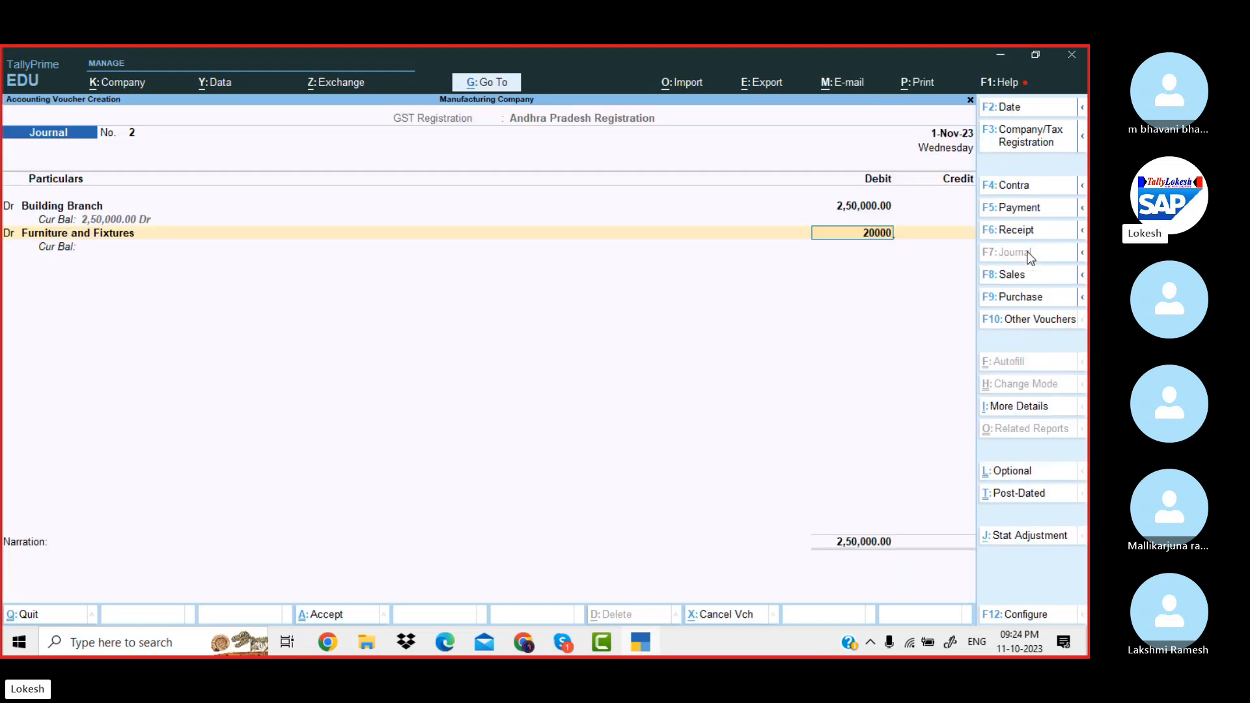
pyautogui.press('Return')
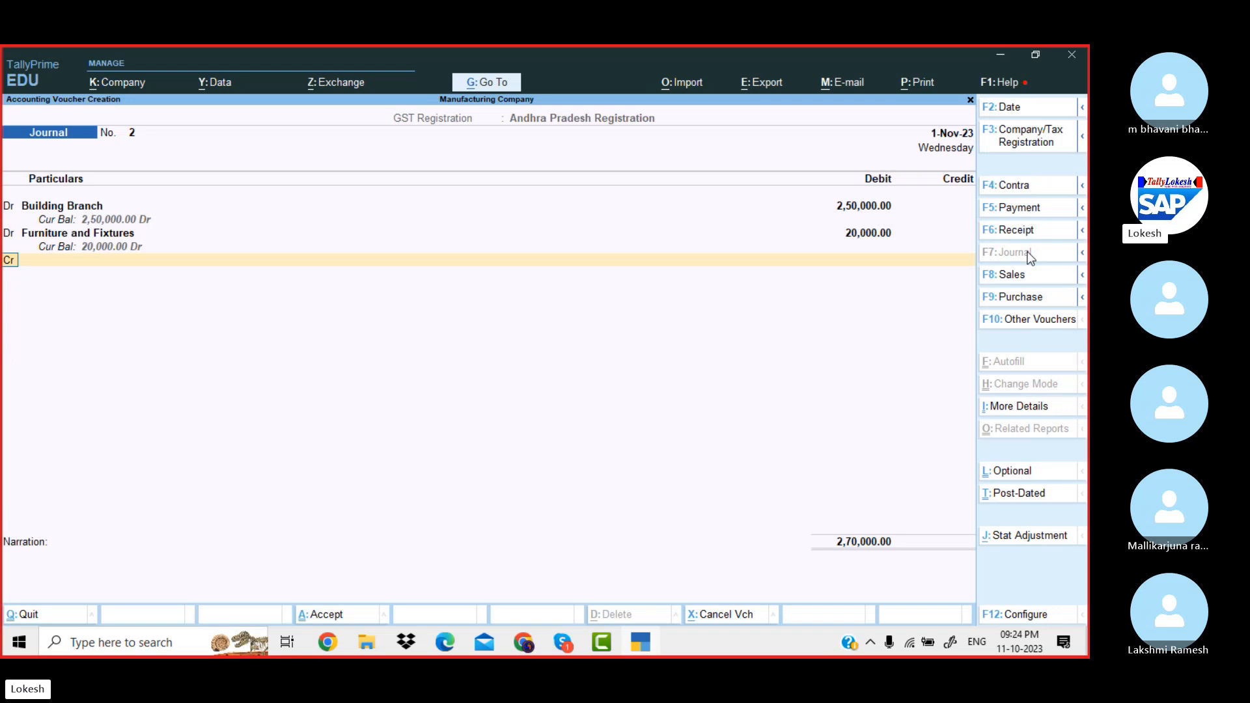
# - Create the ledger Branch Office under Branch / Divisions for the journal's credit line, keeping its default mailing and tax details
pyautogui.press('Return')
pyautogui.hotkey('alt', 'c')
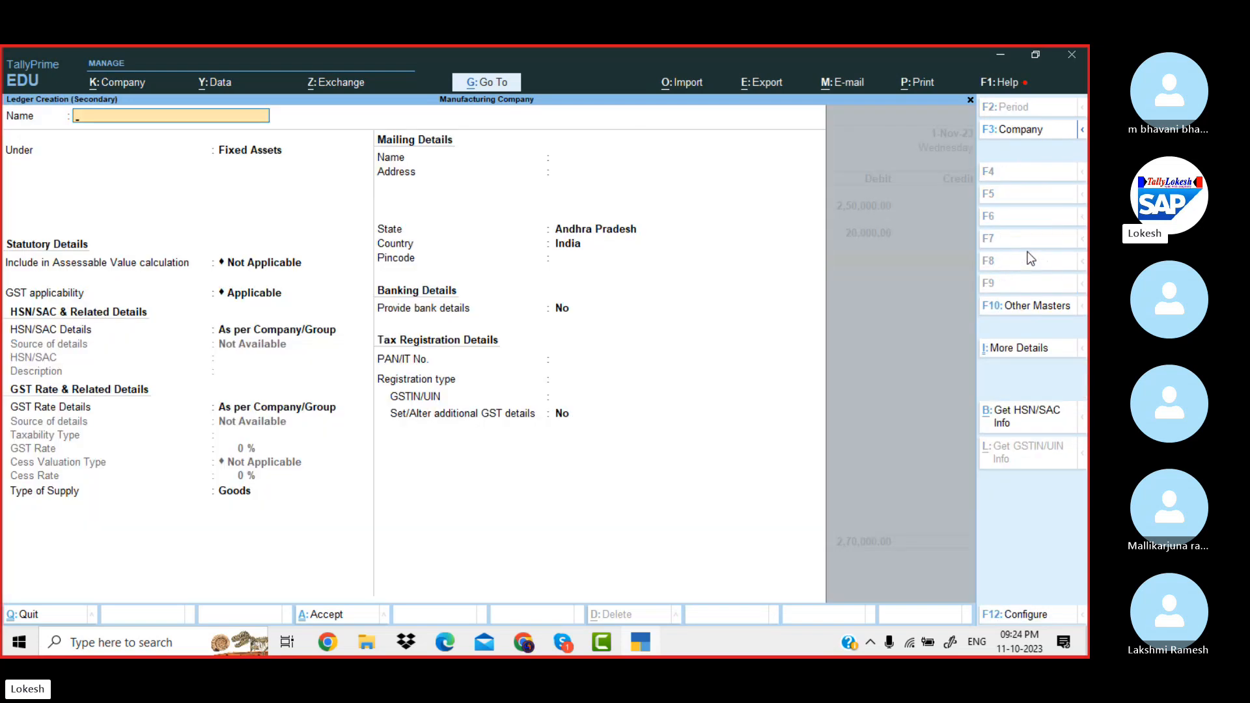
pyautogui.write('Branch Office')
pyautogui.press('Return')
pyautogui.write('bra')
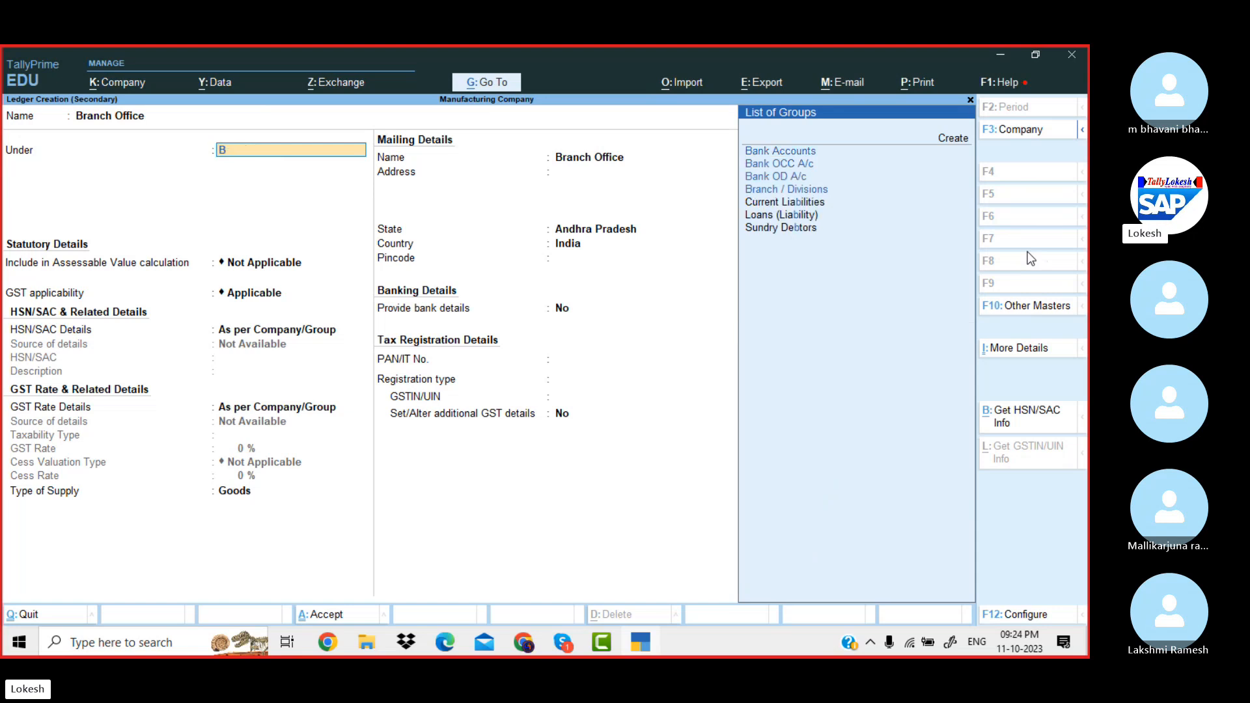
pyautogui.press('Return')
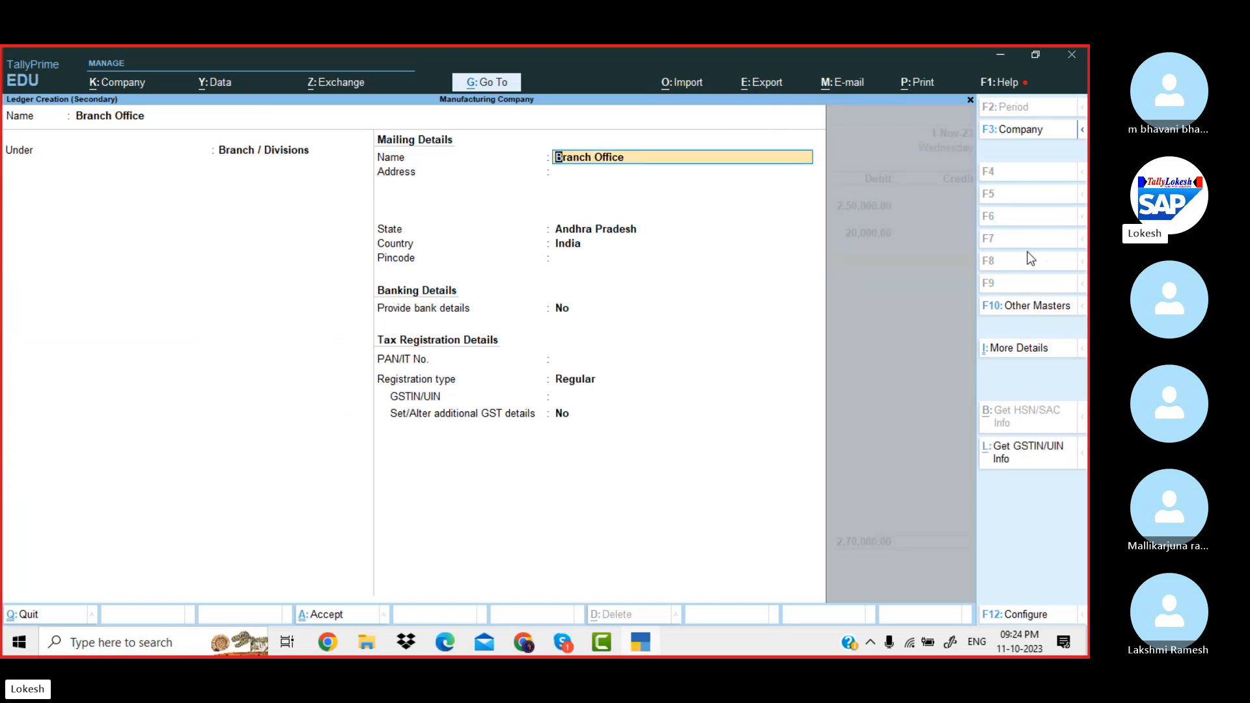
pyautogui.press('Return')
pyautogui.press('Return')
pyautogui.press('Return')
pyautogui.press('Return')
pyautogui.press('Return')
pyautogui.press('Return')
pyautogui.press('Return')
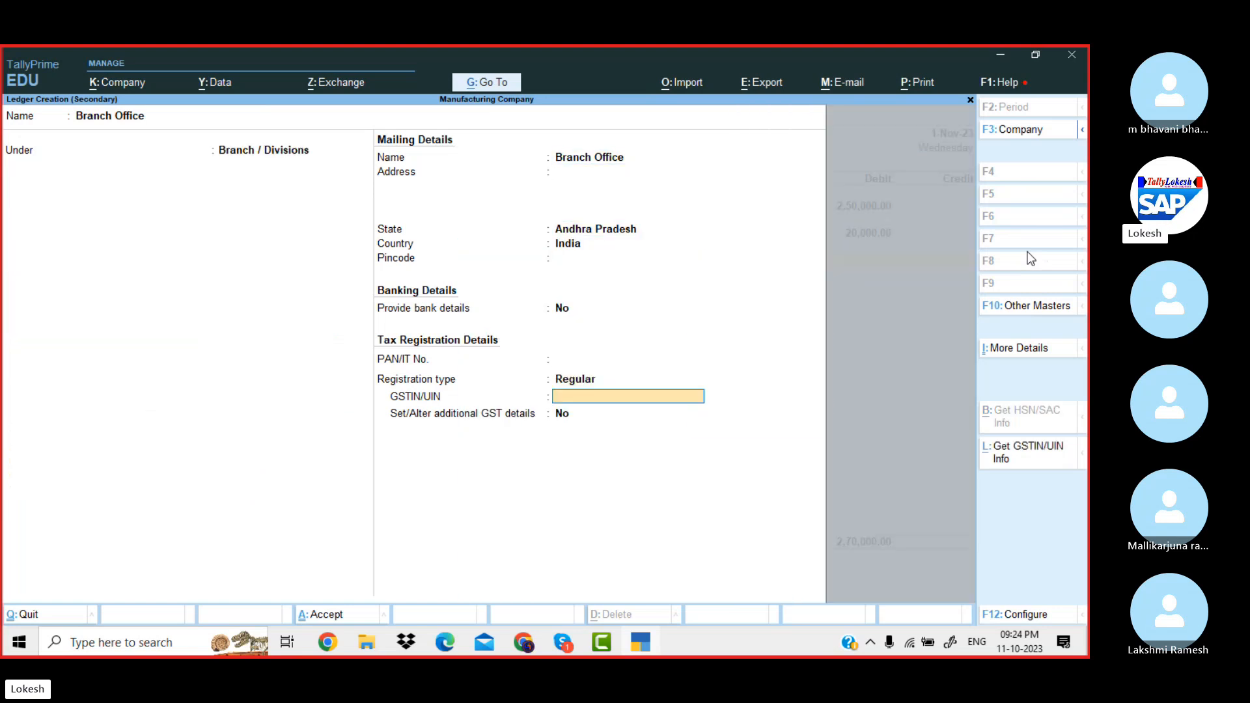
pyautogui.press('Return')
# - Credit Branch Office with 2,70,000 and save the journal voucher without a narration
pyautogui.press('Return')
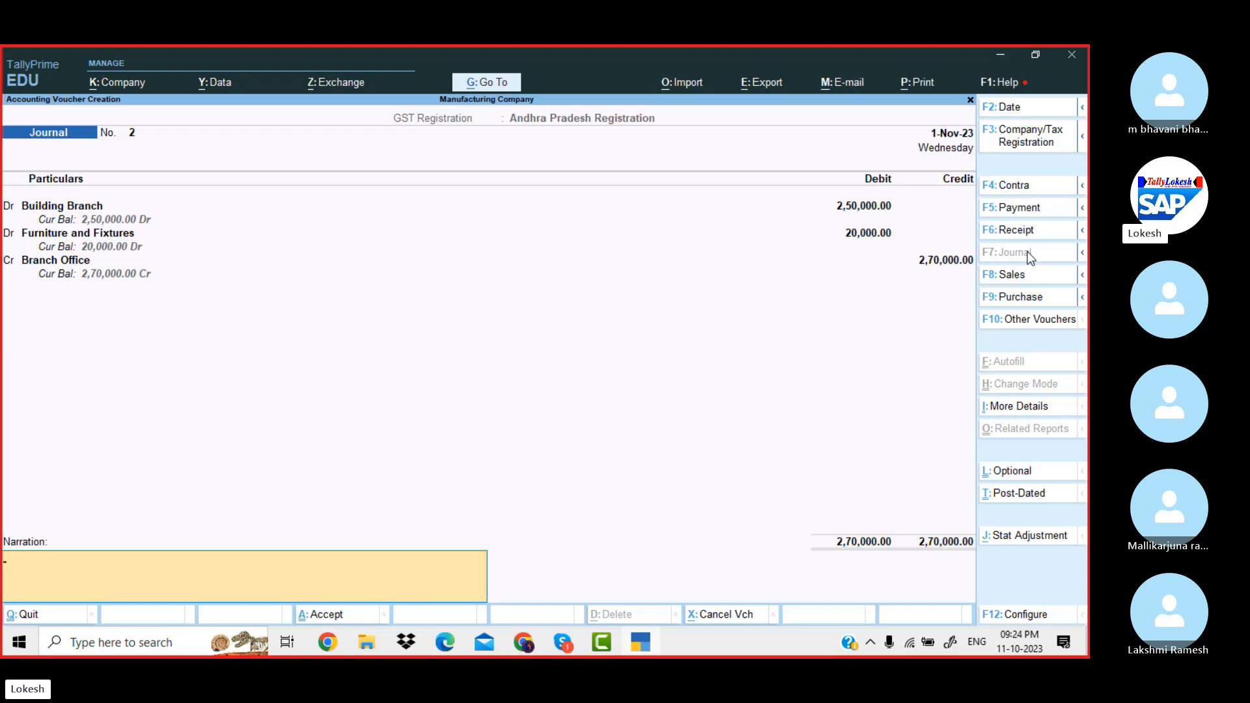
pyautogui.press('Return')
pyautogui.press('Return')
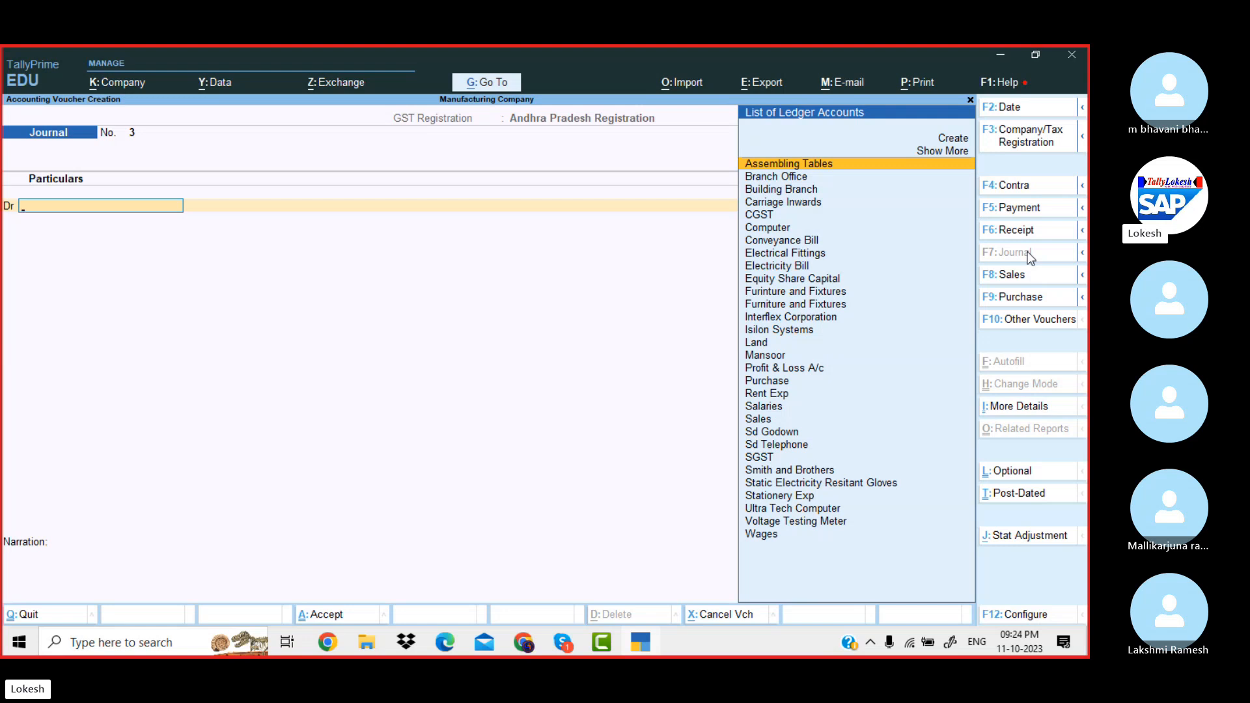
# - Debit Branch Office with 75000 in a new journal voucher
pyautogui.write('Br')
pyautogui.press('Return')
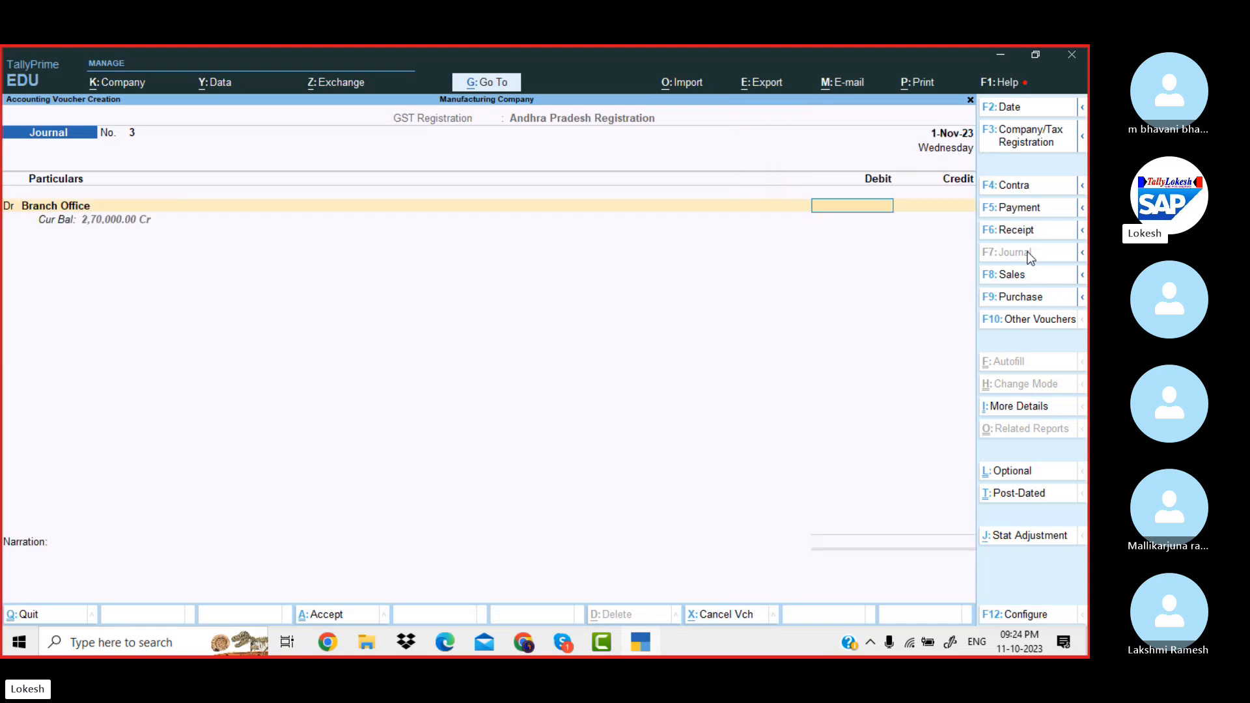
pyautogui.write('75000')
pyautogui.press('Return')
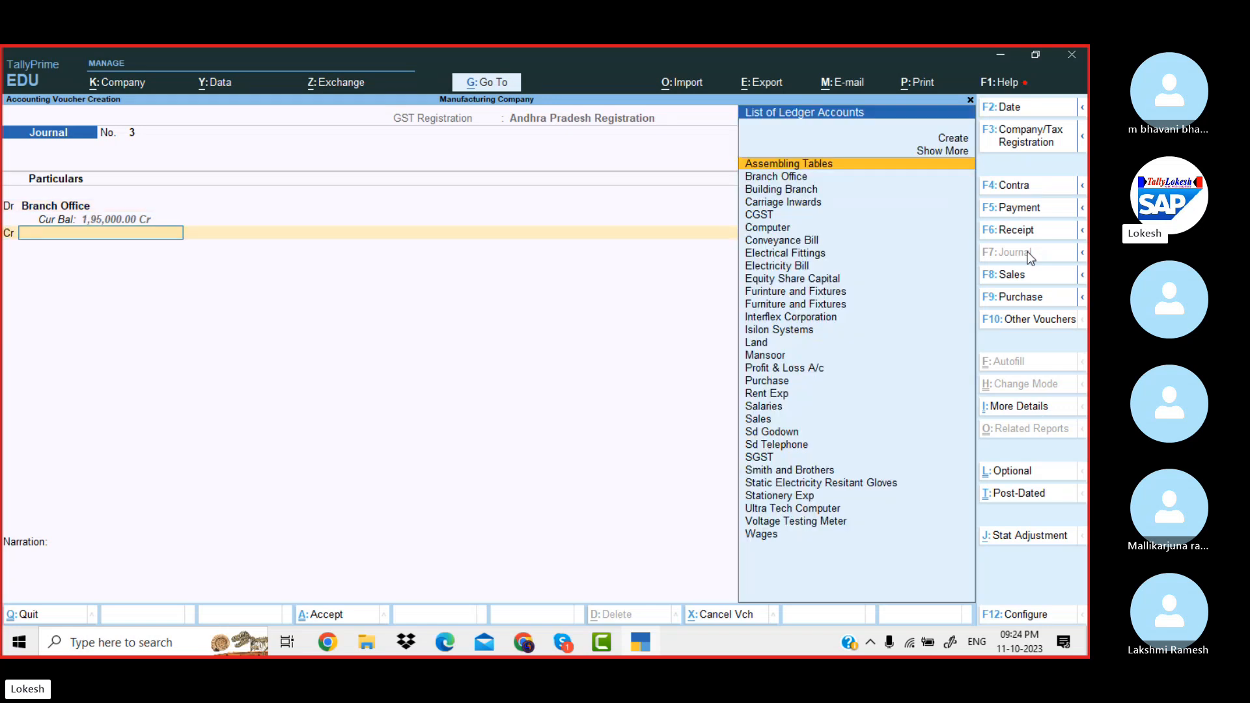
# - Credit HDFC BANK with 75000 against the Branch Office debit and save the journal voucher
pyautogui.write('hd')
pyautogui.press('Return')
pyautogui.press('Return')
pyautogui.press('Return')
pyautogui.press('Return')
pyautogui.press('Return')
pyautogui.press('Return')
pyautogui.press('Return')
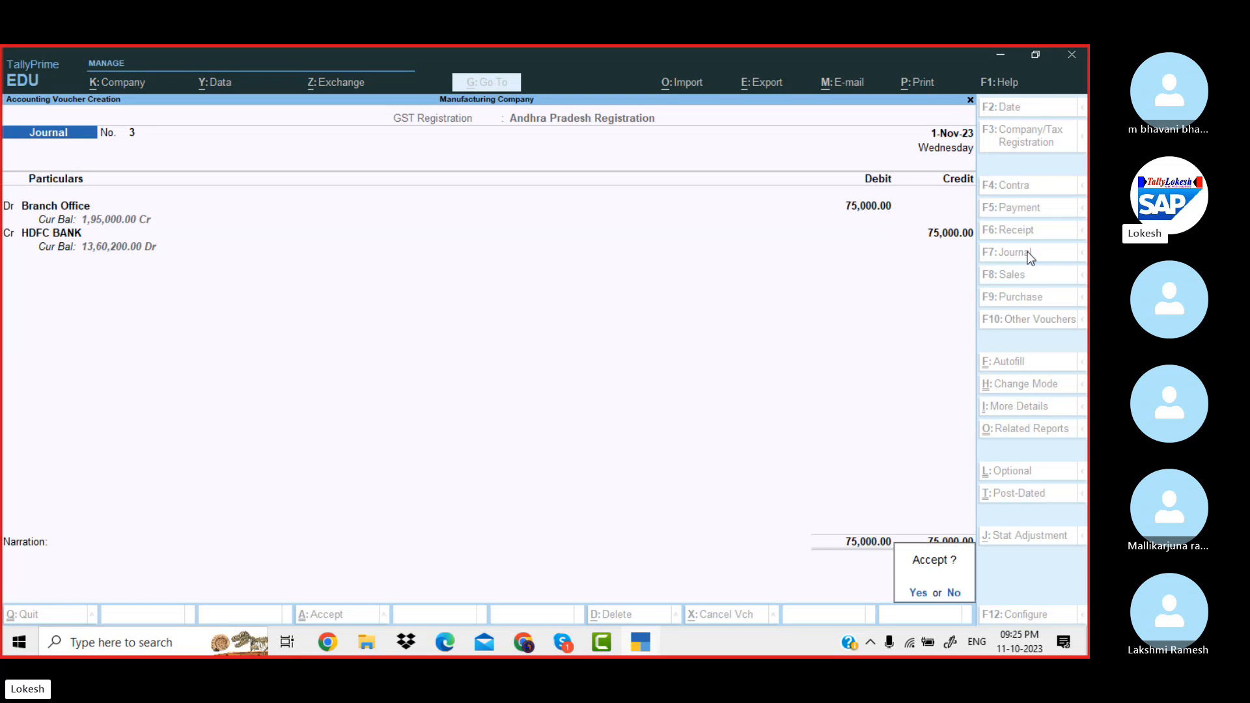
pyautogui.press('Return')
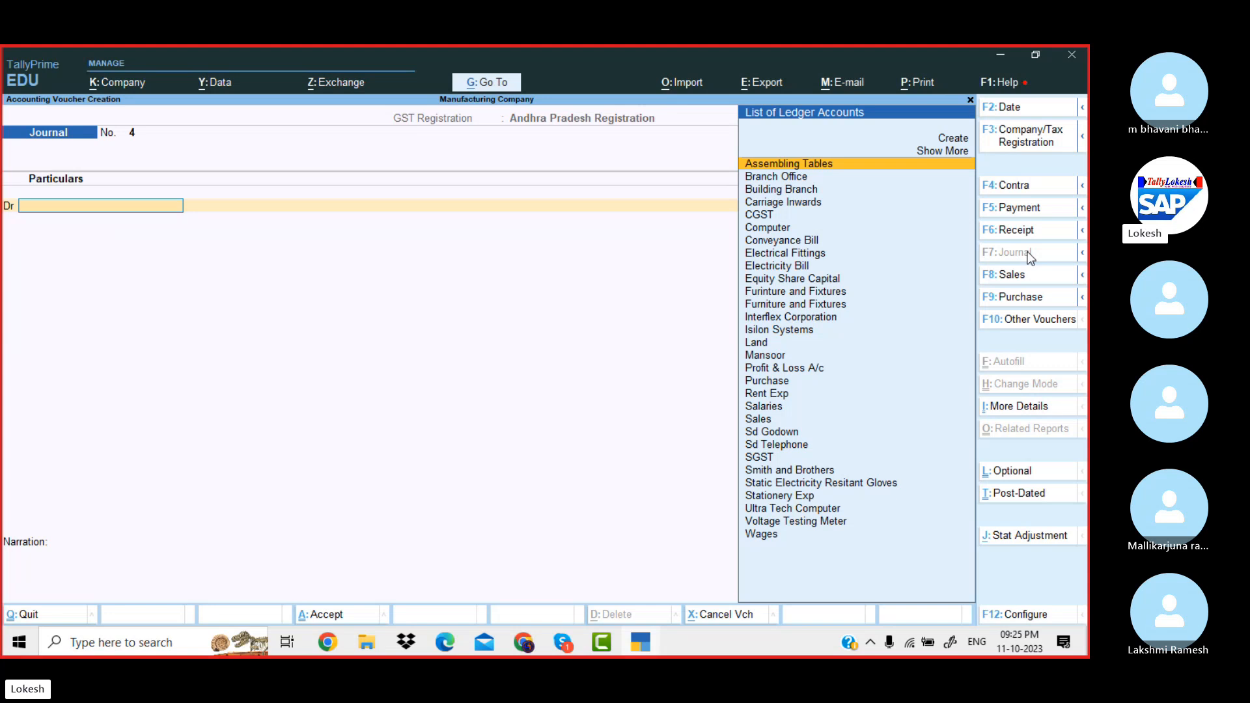
# - Leave the journal voucher and start creating a new currency master with the symbol $
pyautogui.press('Escape')
pyautogui.press('Return')
pyautogui.press('Up')
pyautogui.press('Up')
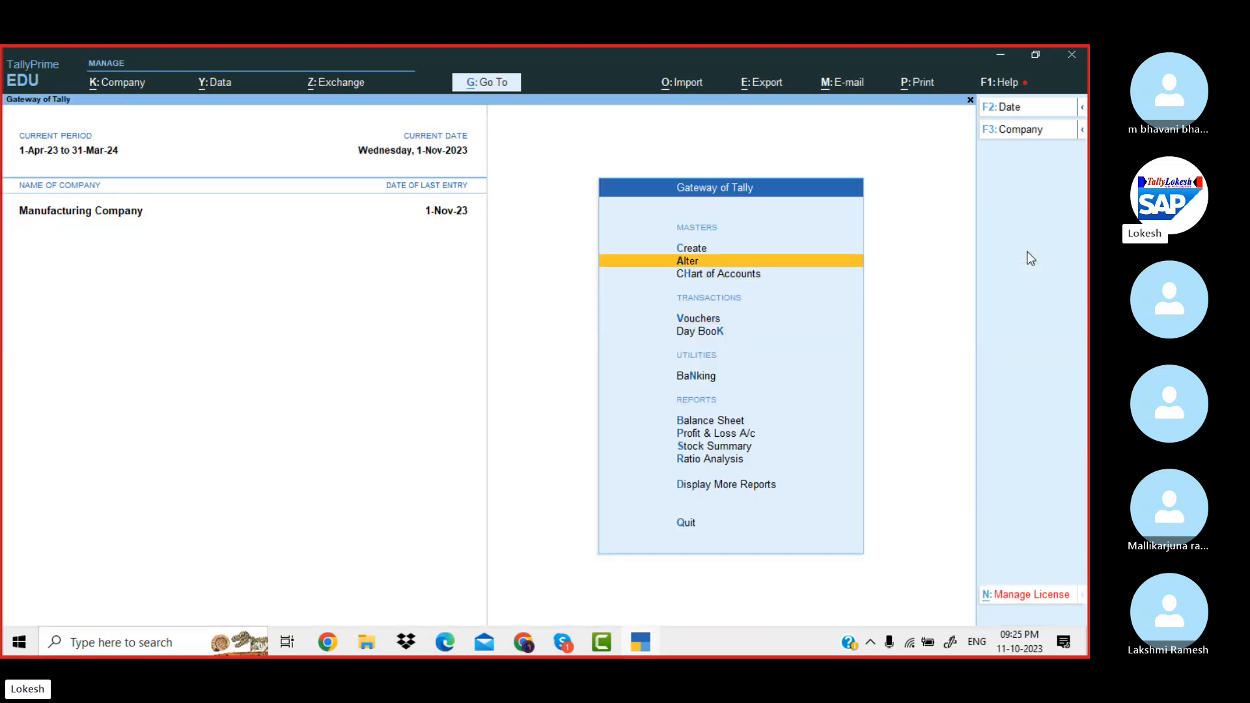
pyautogui.press('Up')
pyautogui.press('Return')
pyautogui.press('Down')
pyautogui.press('Down')
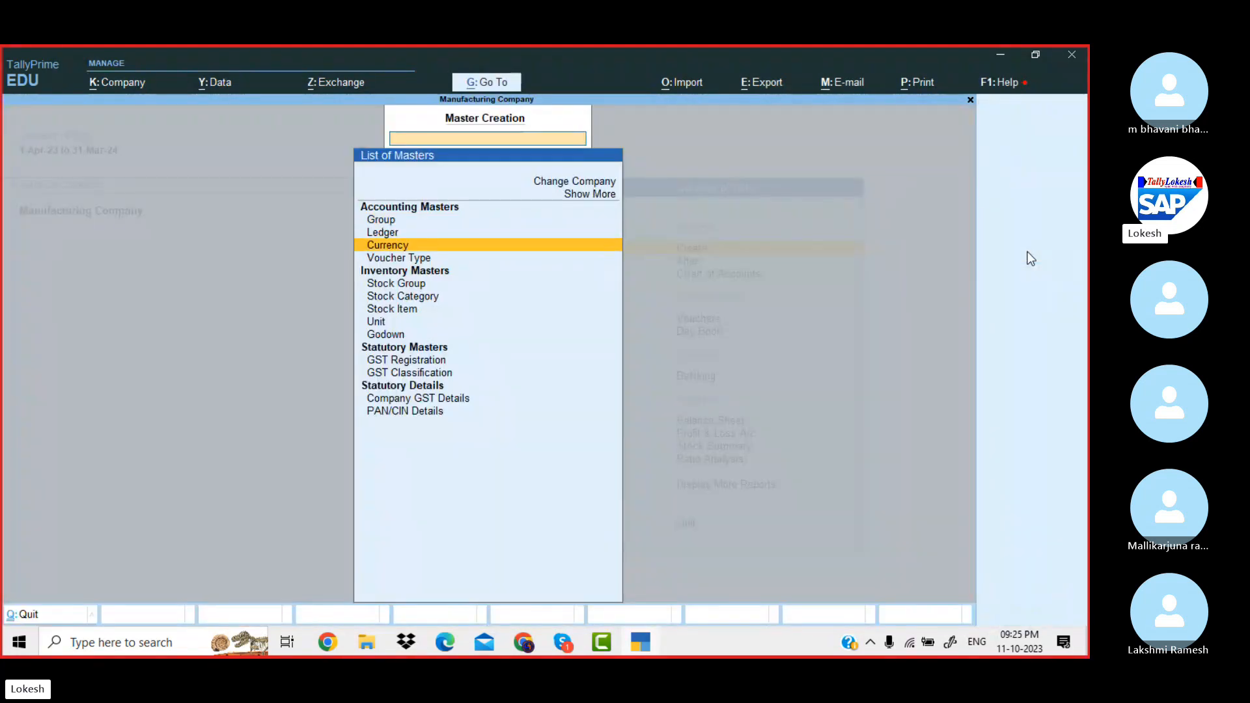
pyautogui.press('Return')
pyautogui.press('Return')
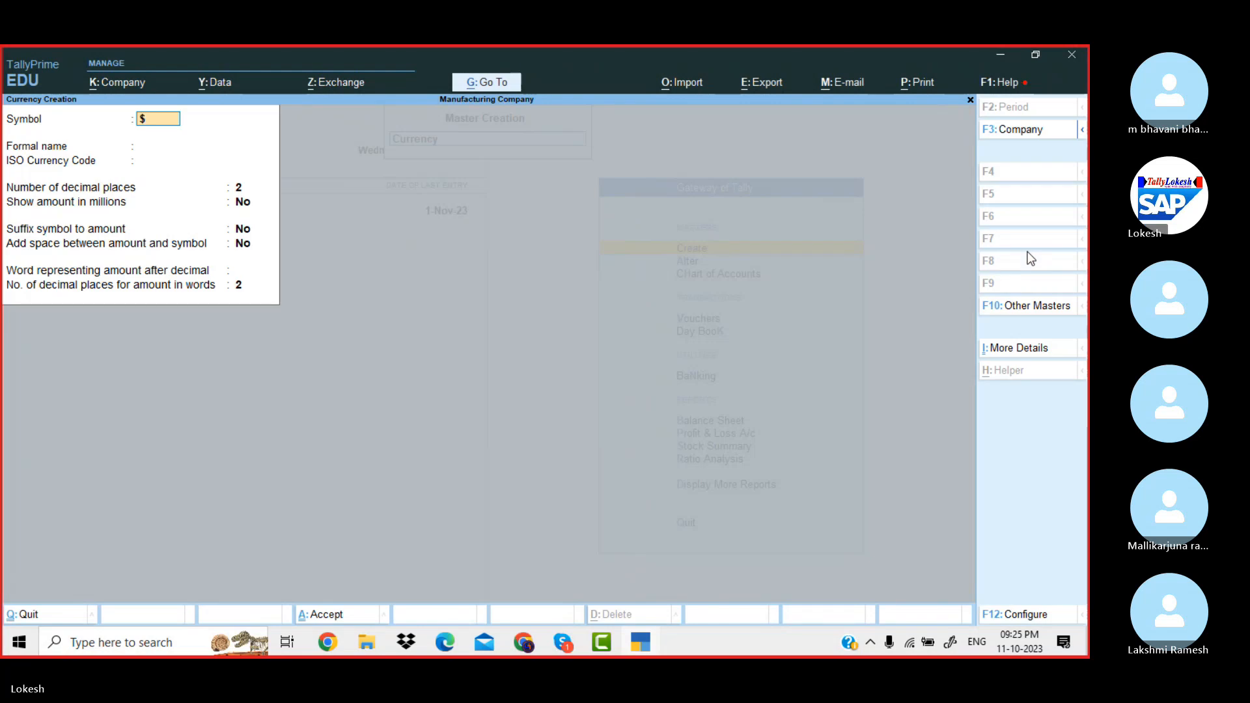
# - Give the $ currency the formal name Dollor, keep its remaining defaults and save it
pyautogui.press('Return')
pyautogui.write('Dollo')
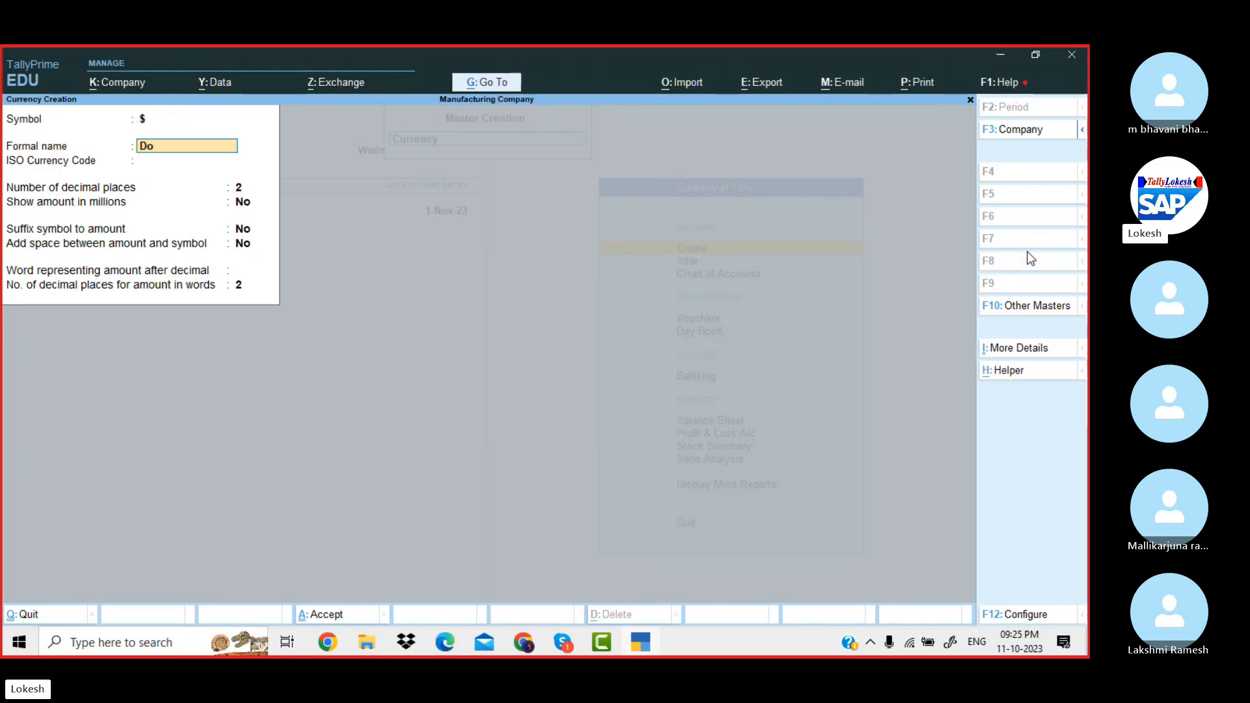
pyautogui.press('Return')
pyautogui.press('Return')
pyautogui.press('Return')
pyautogui.press('Return')
pyautogui.press('Return')
pyautogui.press('Return')
pyautogui.press('Return')
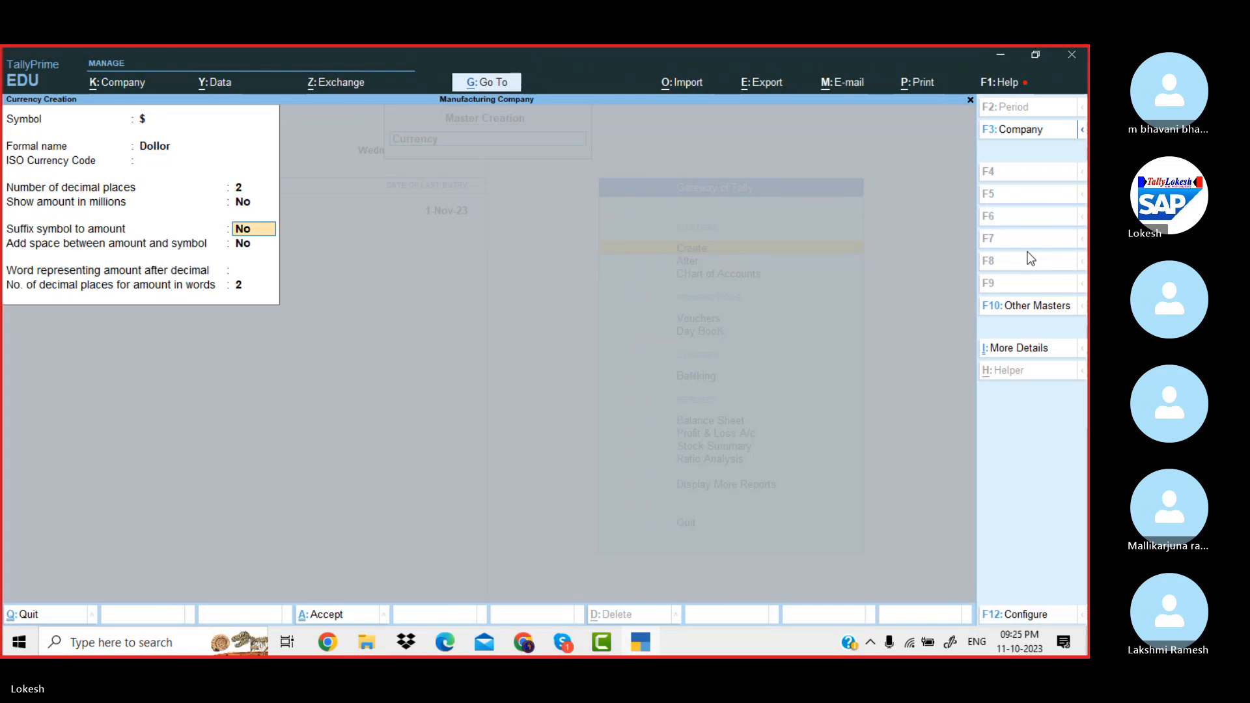
pyautogui.press('Return')
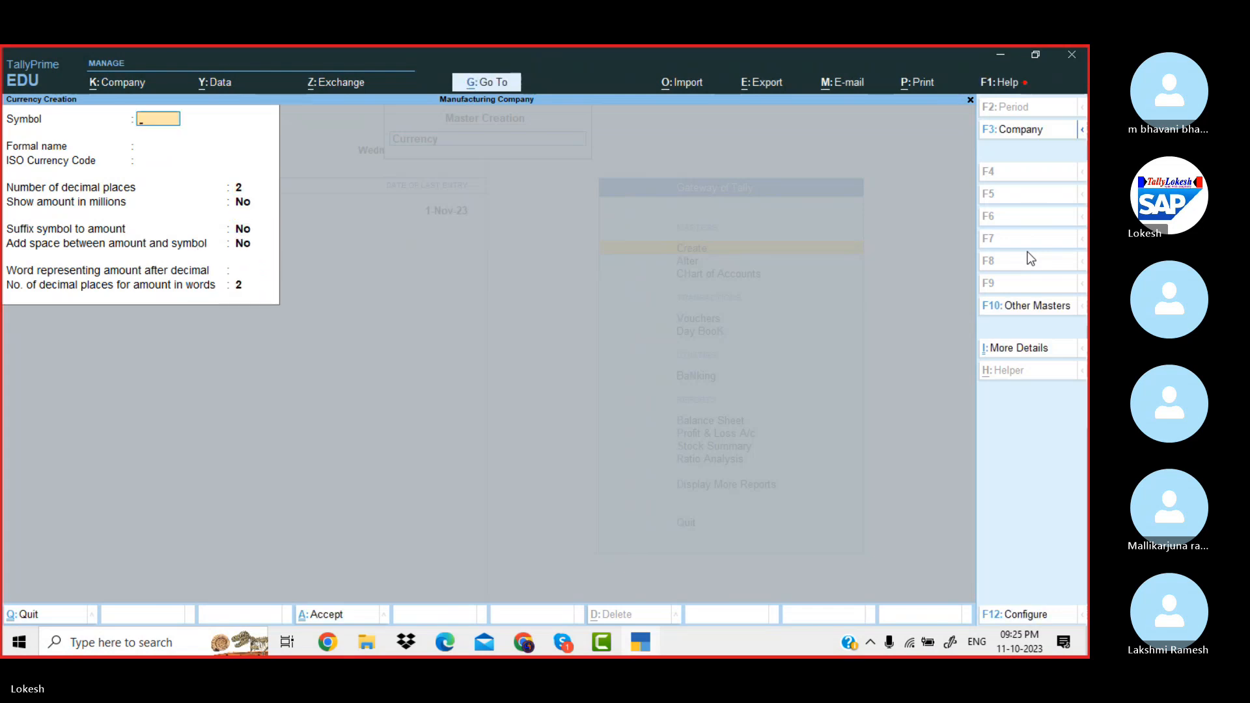
# - Set the Dollor's standard rate of exchange to ₹ 45 per $, leave the specified selling and buying rates blank, and save
pyautogui.press('Escape')
pyautogui.press('Down')
pyautogui.press('Return')
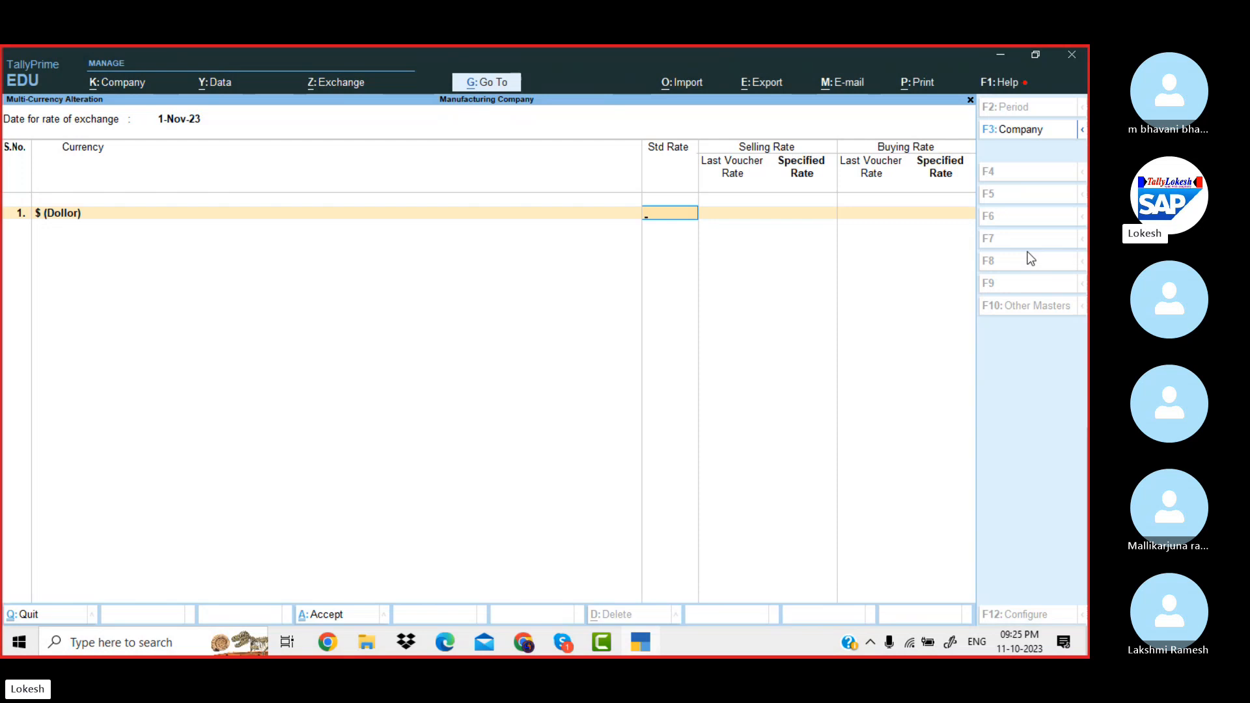
pyautogui.press('Return')
pyautogui.press('Return')
pyautogui.press('Return')
pyautogui.press('Return')
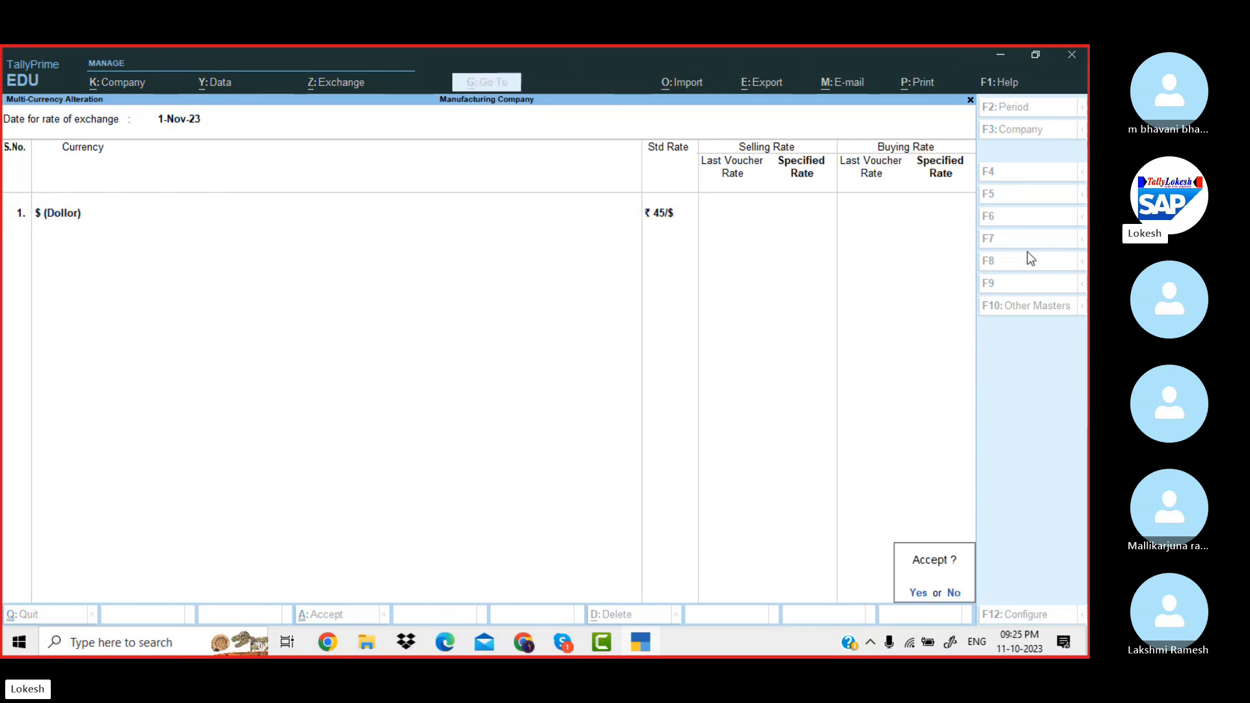
pyautogui.press('Escape')
# - Open a new sales voucher
pyautogui.press('Down')
pyautogui.press('Down')
pyautogui.press('Down')
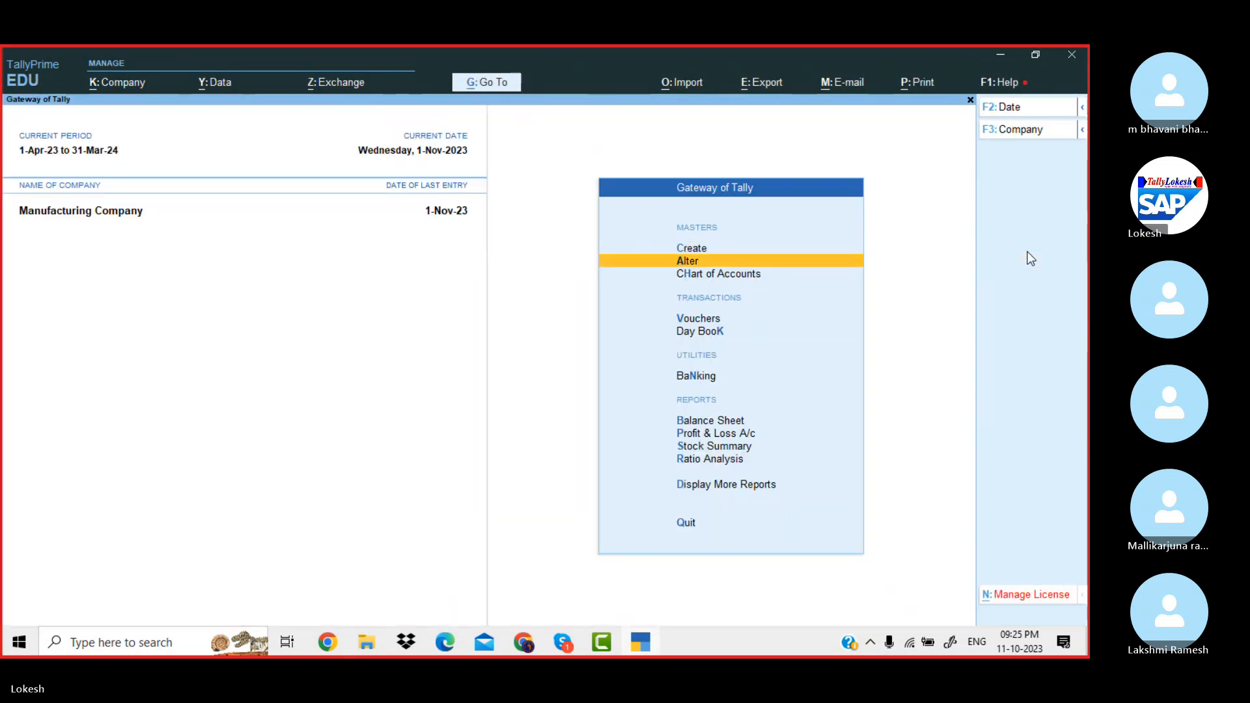
pyautogui.press('Return')
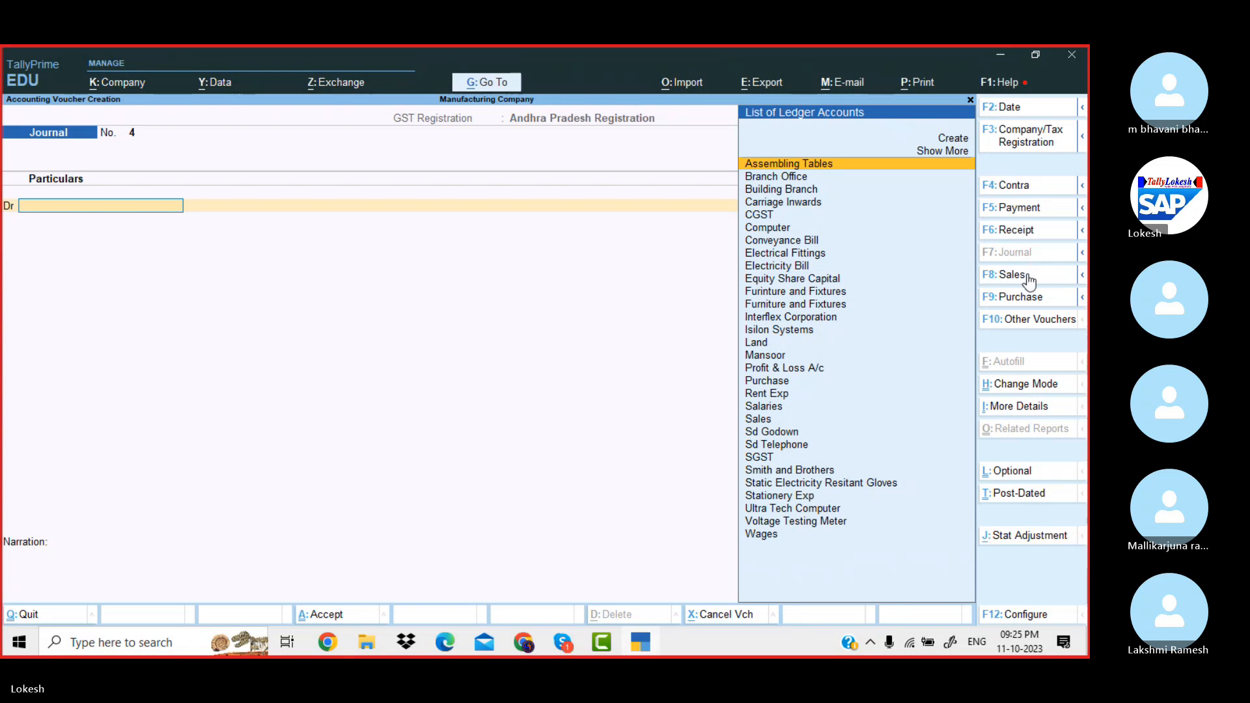
pyautogui.click(1028, 279)
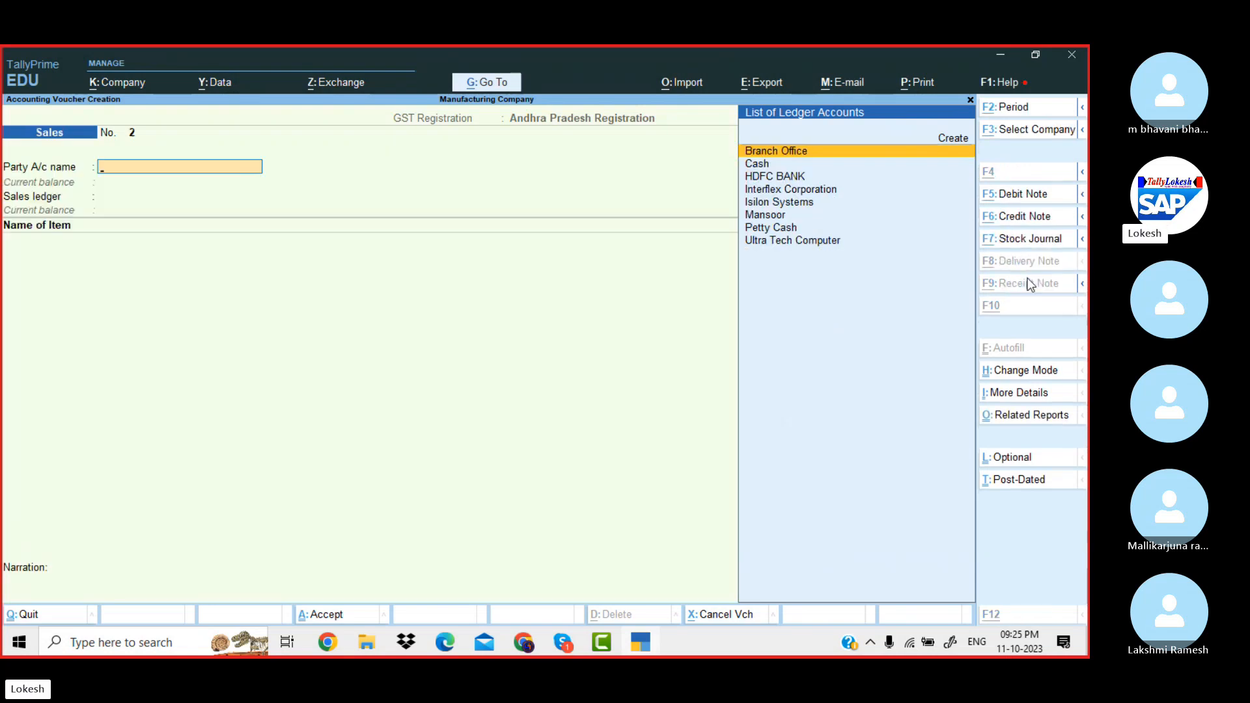
# - Create a party ledger named Acron Clothing Ltd under Sundry Debtors from the sales voucher
pyautogui.hotkey('alt', 'c')
pyautogui.write('Acr')
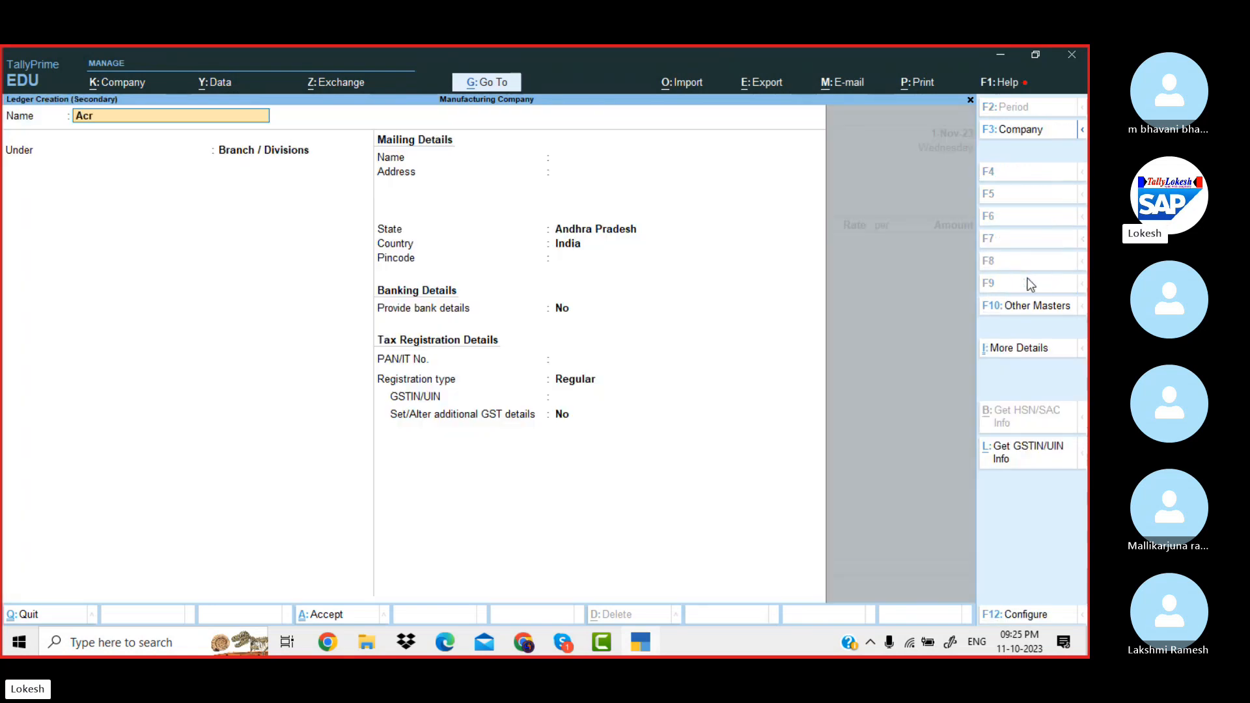
pyautogui.write('on Clothing Ltd')
pyautogui.press('Return')
pyautogui.write('Sun')
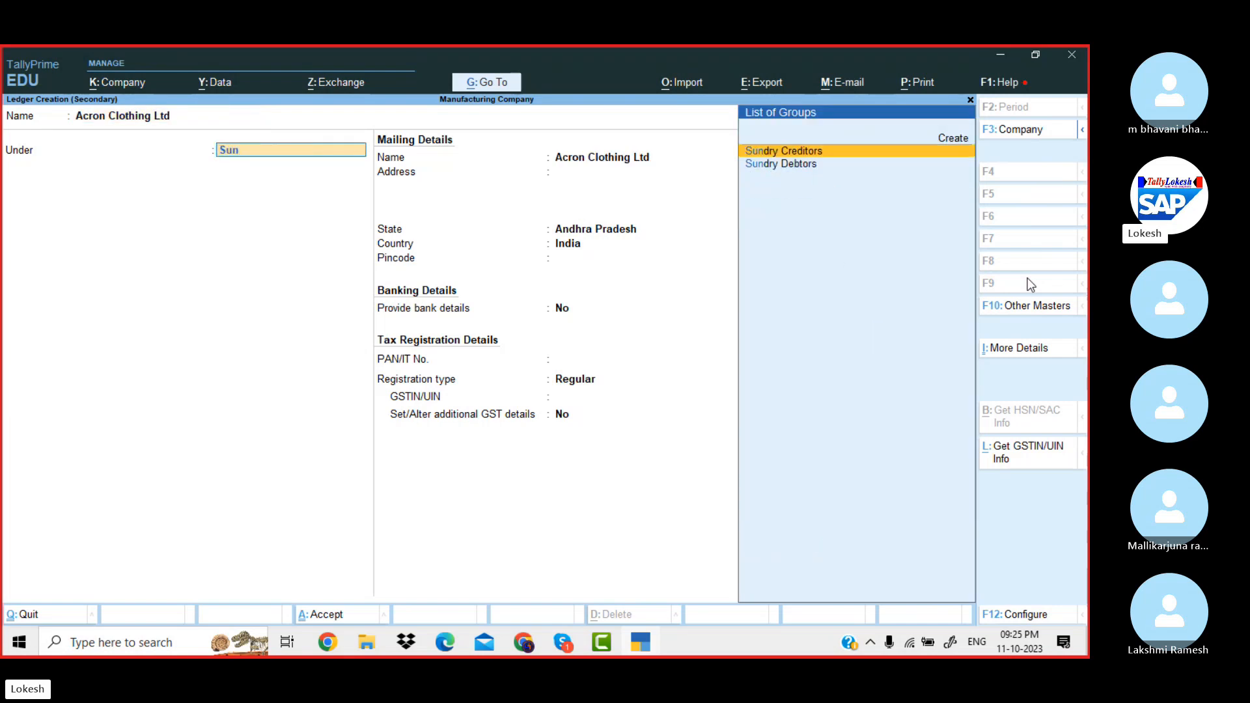
pyautogui.press('Down')
pyautogui.press('Return')
# - Keep Andhra Pradesh, India and the default banking and tax registration details for Acron Clothing Ltd, and save the ledger
pyautogui.press('Return')
pyautogui.press('Return')
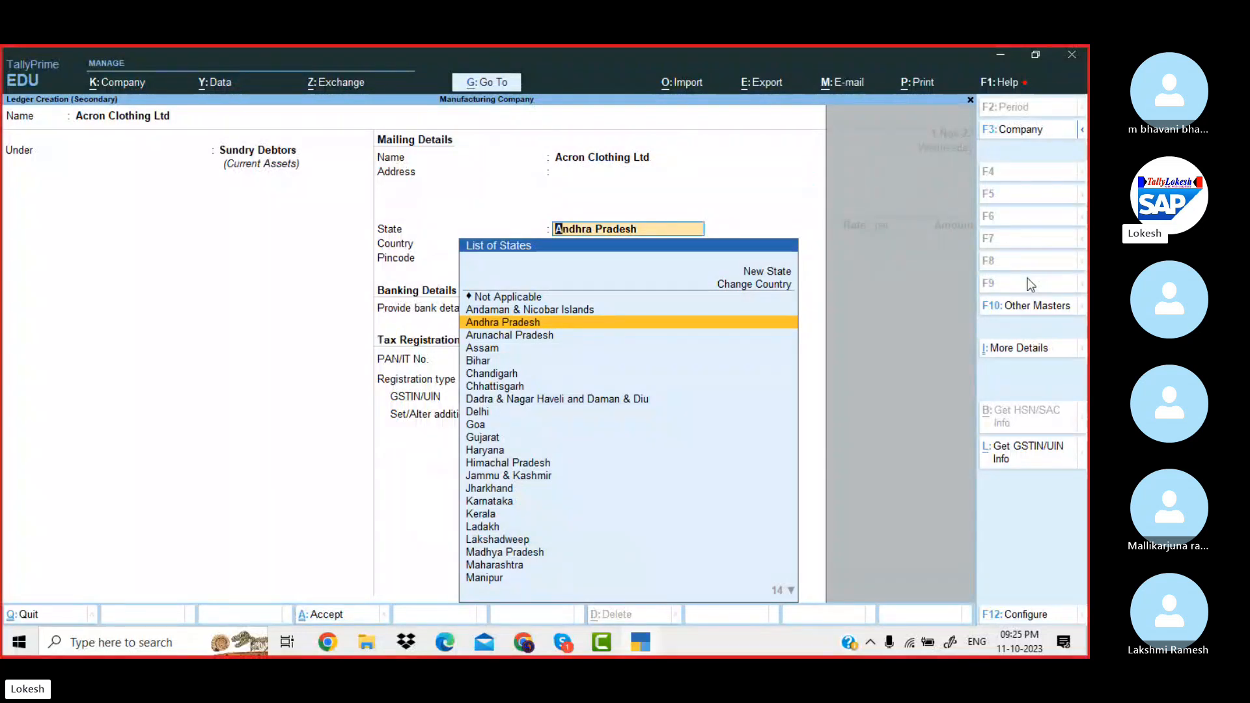
pyautogui.press('Return')
pyautogui.press('BackSpace')
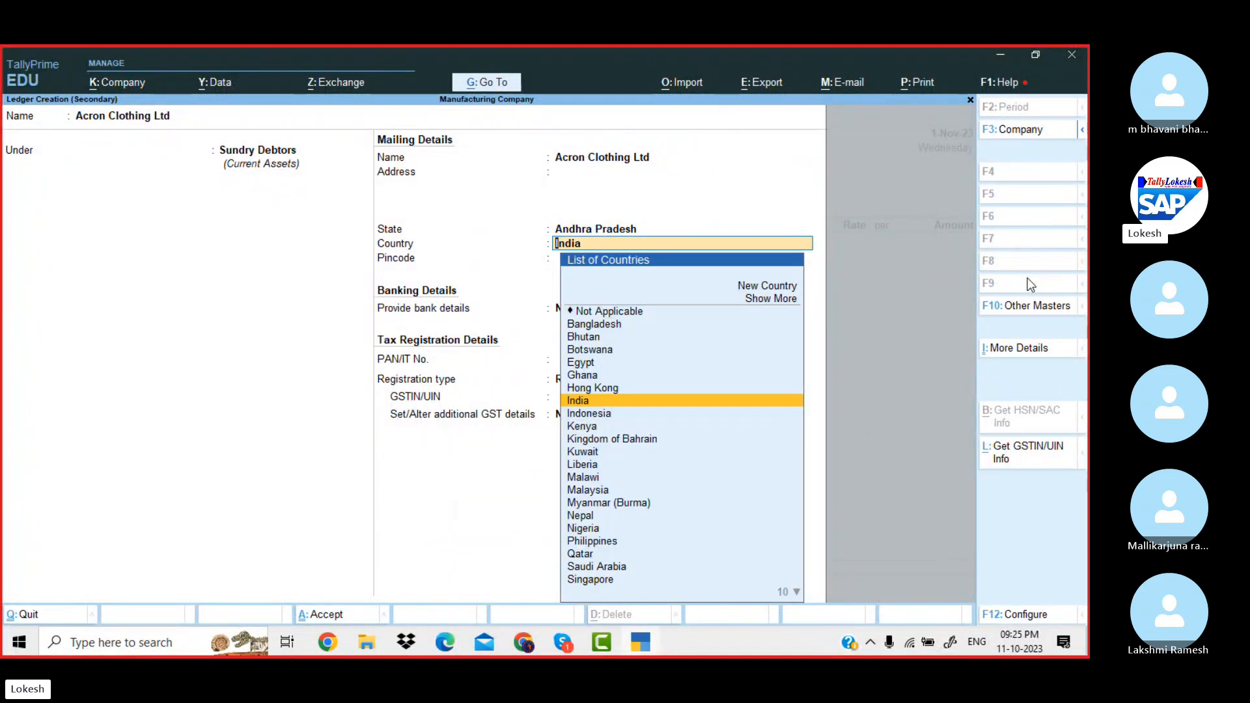
pyautogui.press('Return')
pyautogui.press('Return')
pyautogui.press('Return')
pyautogui.press('Return')
pyautogui.press('Return')
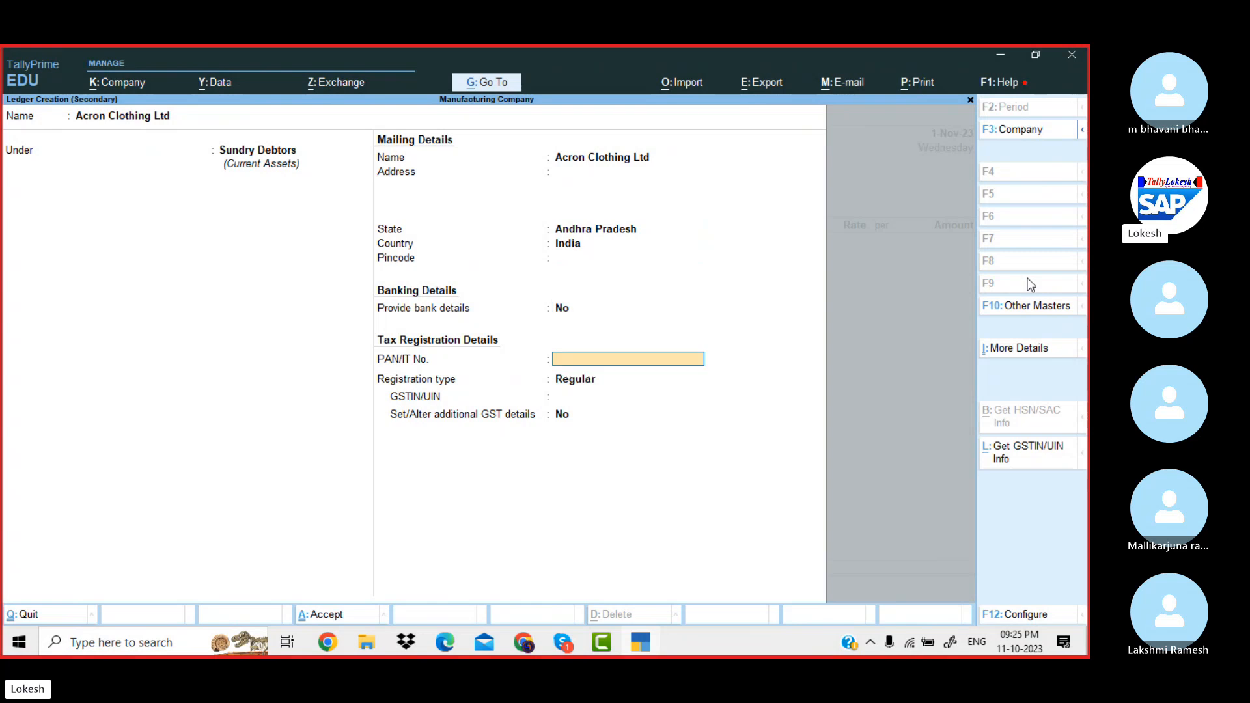
pyautogui.press('Return')
pyautogui.press('Return')
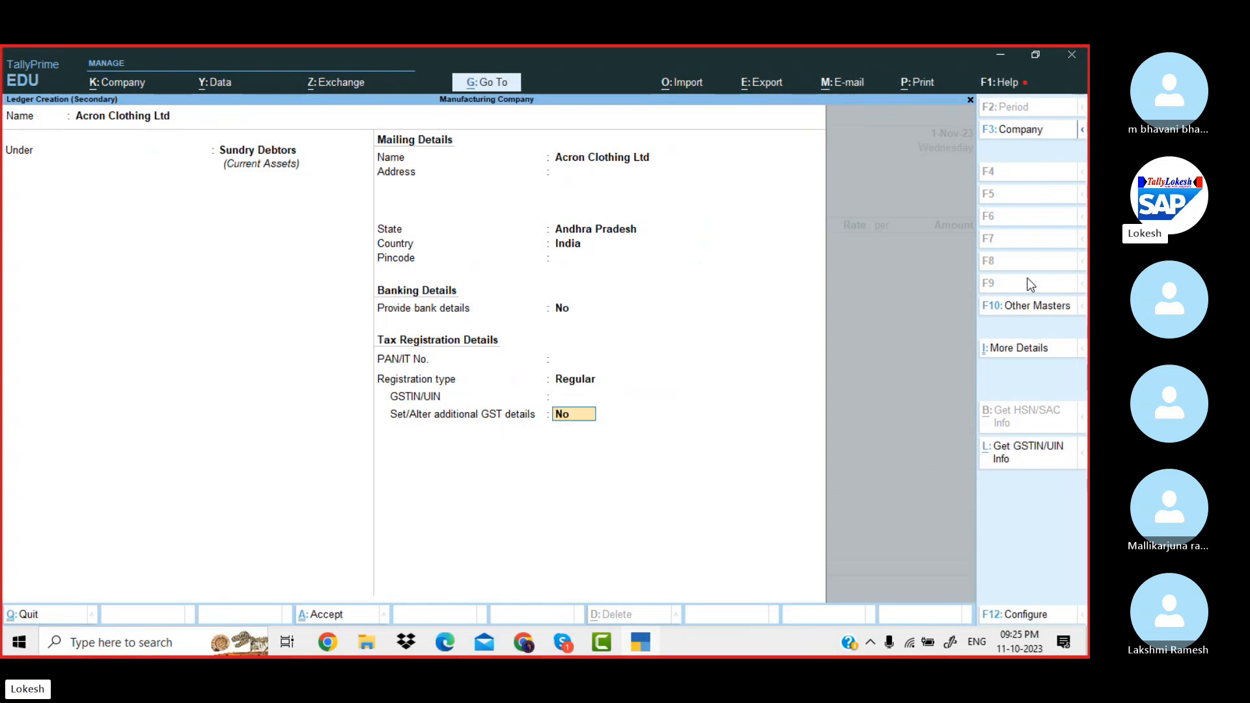
pyautogui.press('Return')
pyautogui.press('Return')
# - Accept the default party details for Acron Clothing Ltd in the sales voucher
pyautogui.press('Return')
pyautogui.press('Return')
pyautogui.press('Return')
pyautogui.press('Return')
pyautogui.press('Return')
pyautogui.press('Return')
pyautogui.press('Return')
pyautogui.press('Return')
pyautogui.press('Return')
pyautogui.press('Return')
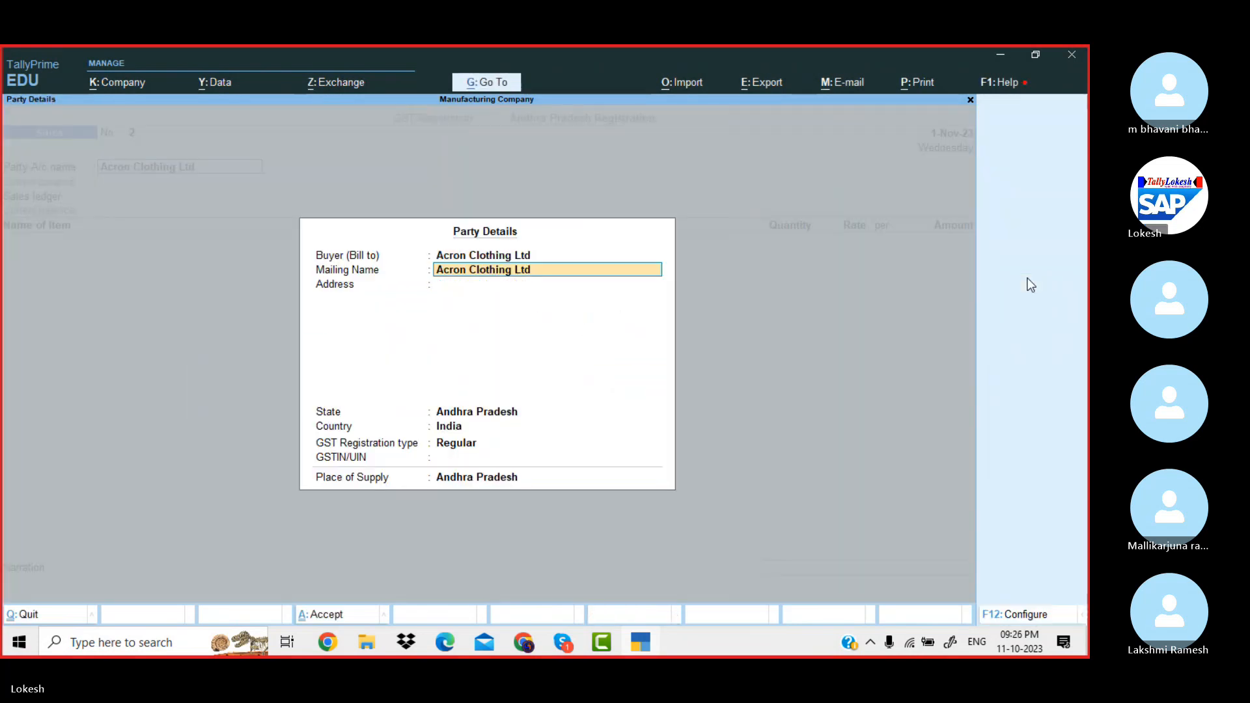
pyautogui.press('Return')
pyautogui.press('Return')
pyautogui.press('Return')
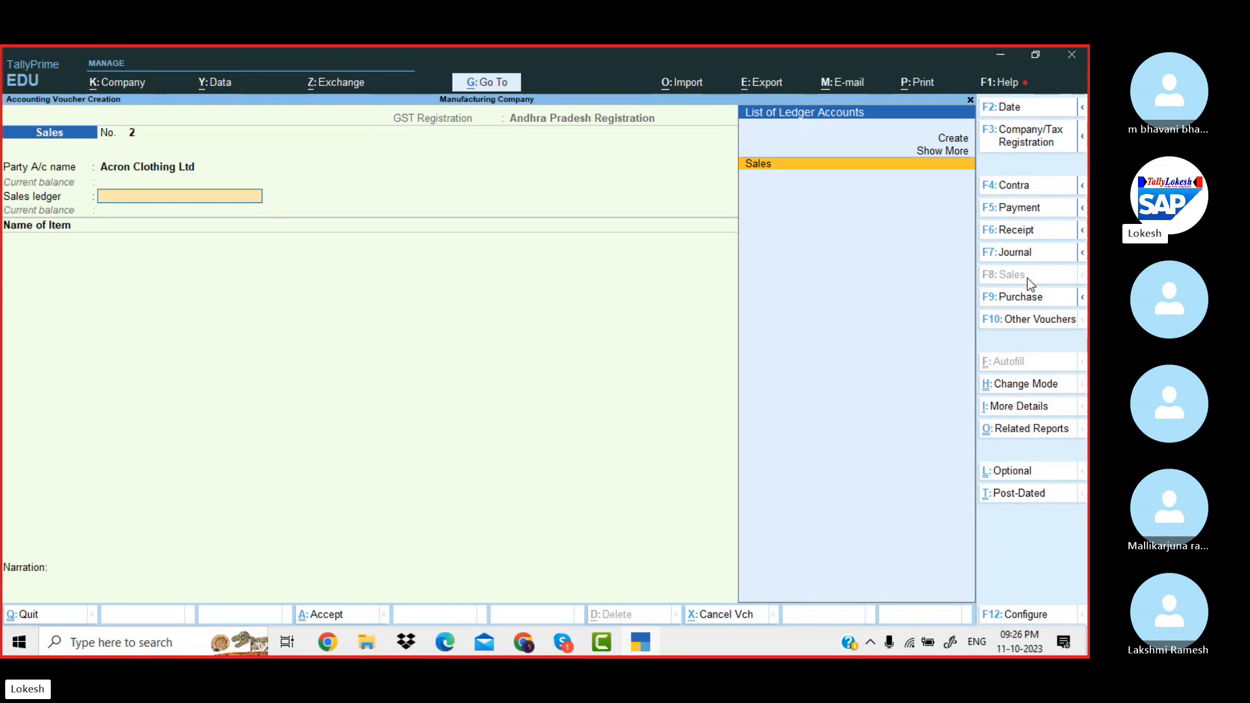
# - Create a sales ledger named Sales Export under Sales Accounts from the voucher
pyautogui.hotkey('alt', 'c')
pyautogui.write('S')
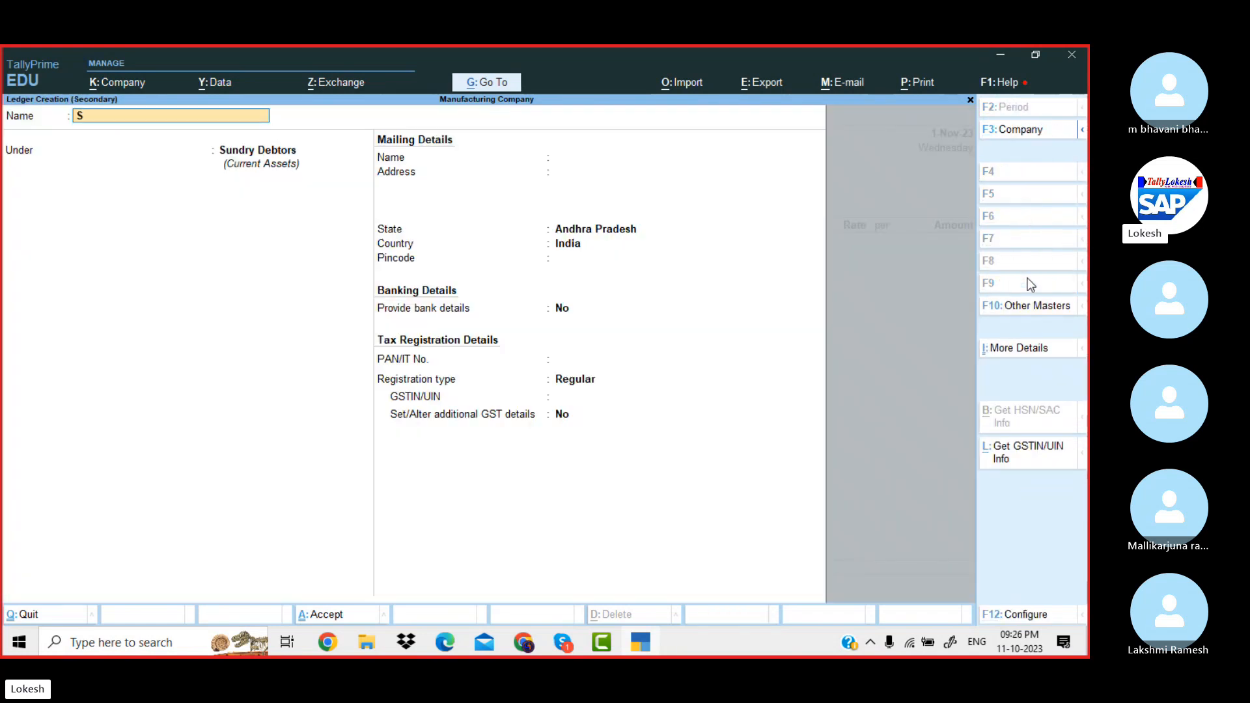
pyautogui.write('ales export')
pyautogui.press('Return')
pyautogui.write('Sa')
pyautogui.press('Return')
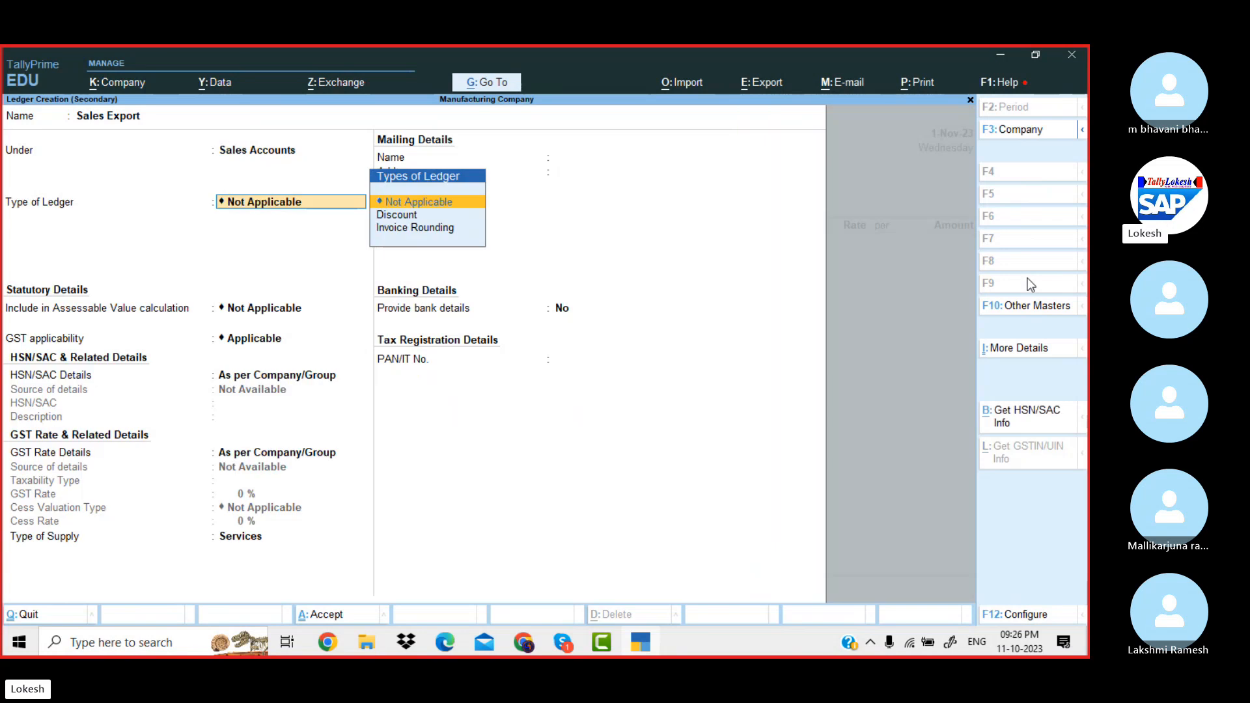
# - Set the Sales Export ledger's type of supply to Goods, keep the other defaults and save it
pyautogui.press('Return')
pyautogui.press('Return')
pyautogui.press('Return')
pyautogui.press('Return')
pyautogui.press('Return')
pyautogui.press('Return')
pyautogui.press('BackSpace')
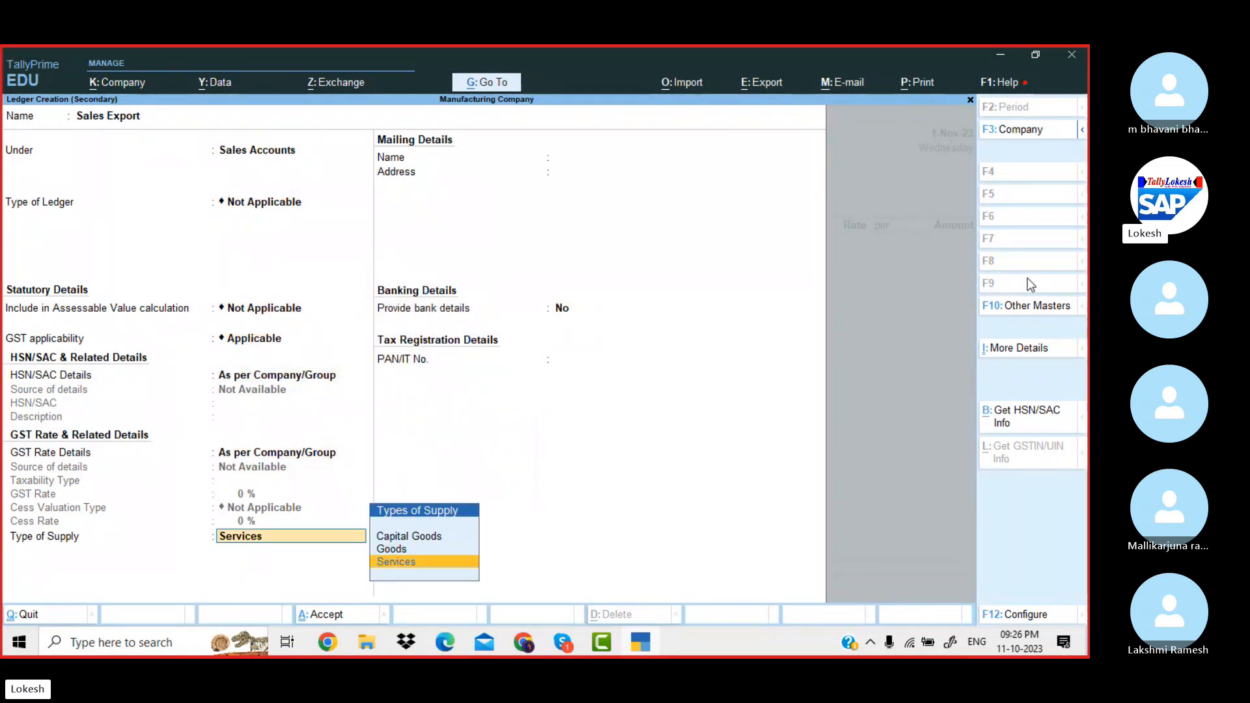
pyautogui.press('Up')
pyautogui.press('Return')
pyautogui.press('Return')
pyautogui.press('Return')
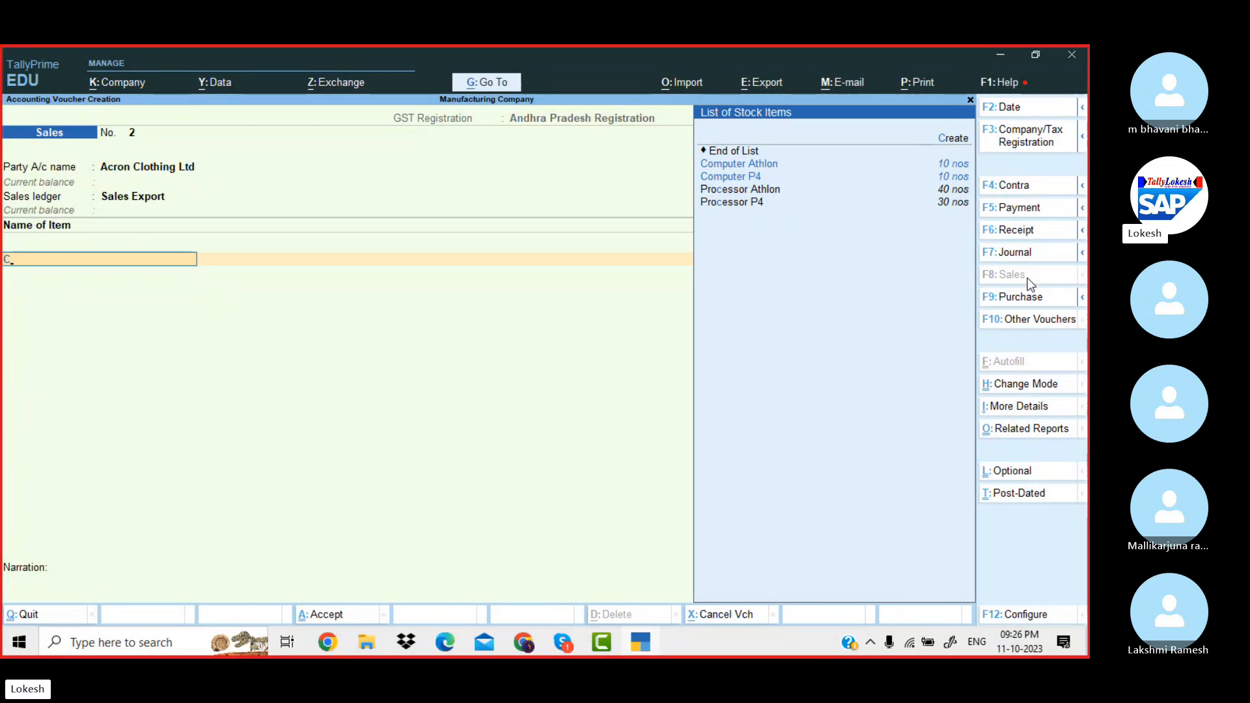
# - Add the stock item Computer P4 to the sales voucher with a quantity of 15 nos
pyautogui.write('C')
pyautogui.press('Down')
pyautogui.press('Return')
pyautogui.write('1')
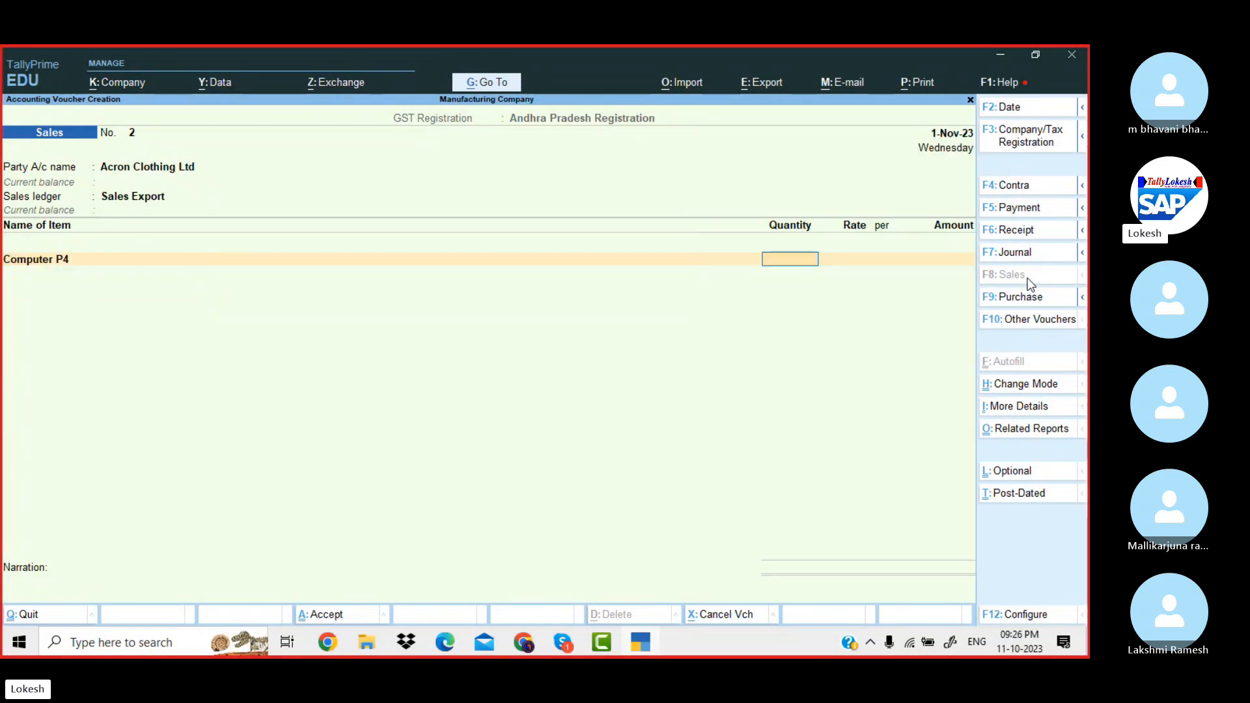
pyautogui.write('5')
pyautogui.press('Return')
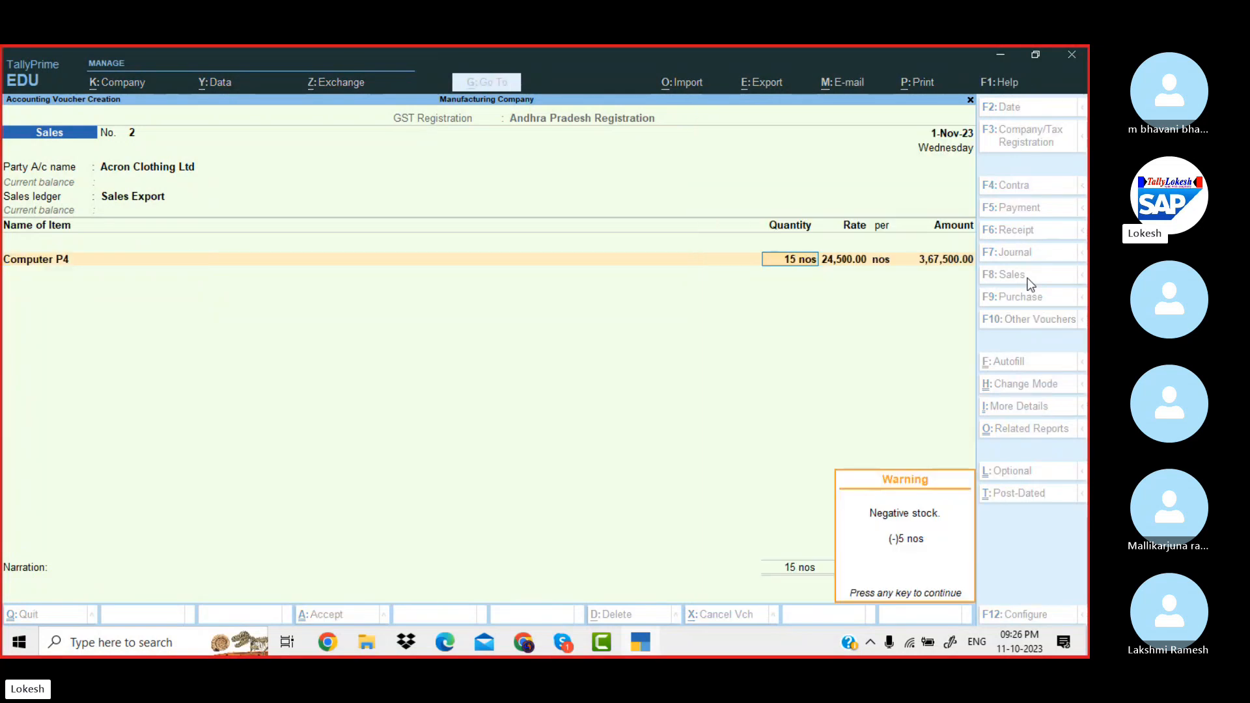
pyautogui.press('Return')
# - Set the Computer P4 rate to $500 per nos and accept the exchange rate of ₹ 45/$
pyautogui.write('$')
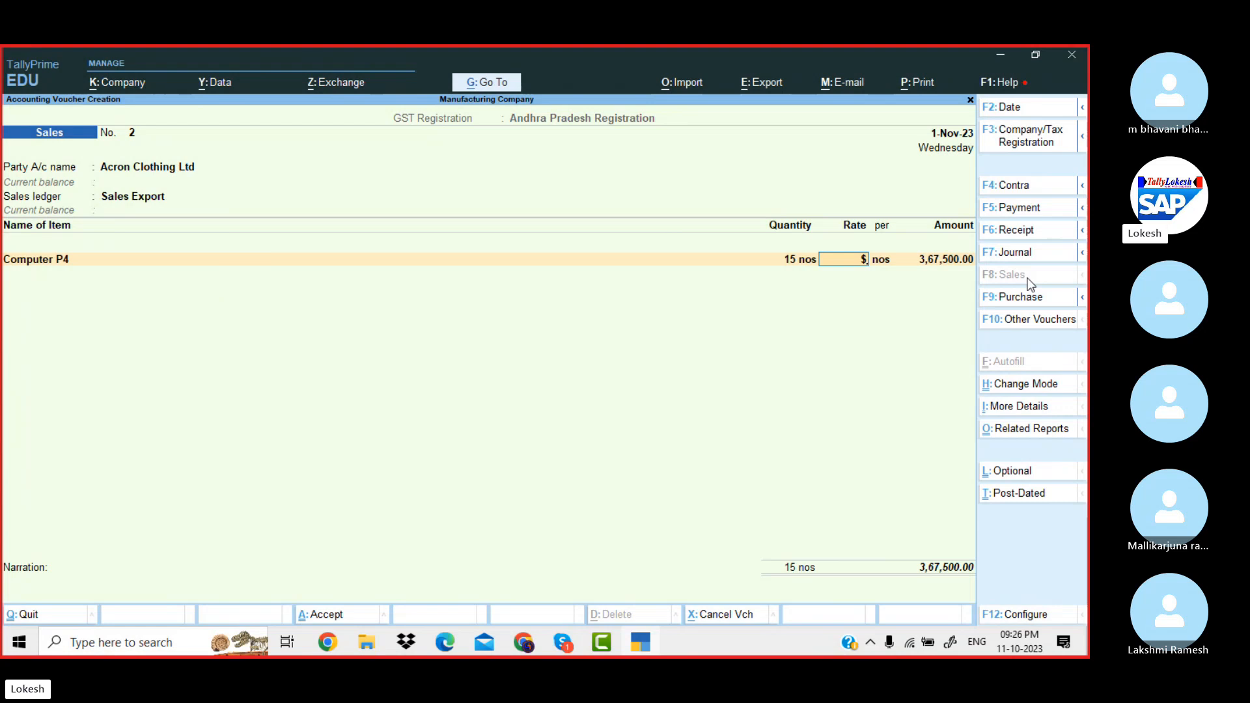
pyautogui.write('500')
pyautogui.press('Return')
pyautogui.press('Return')
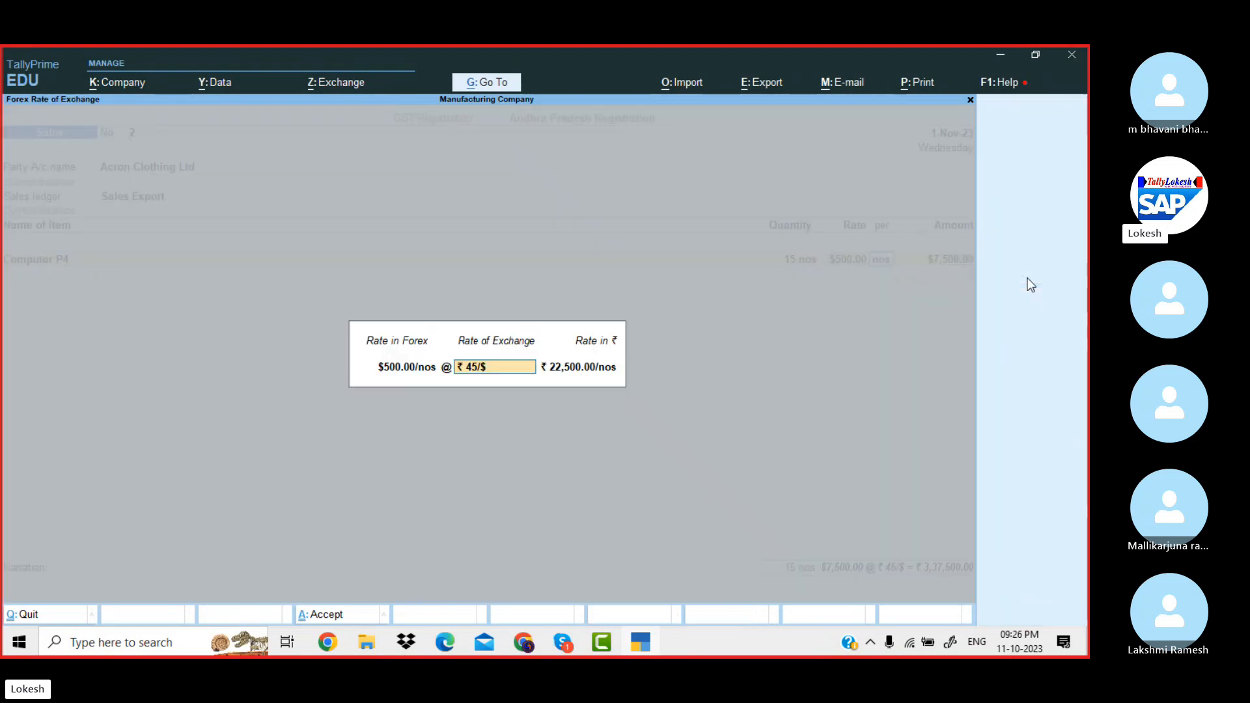
pyautogui.press('Return')
pyautogui.press('Return')
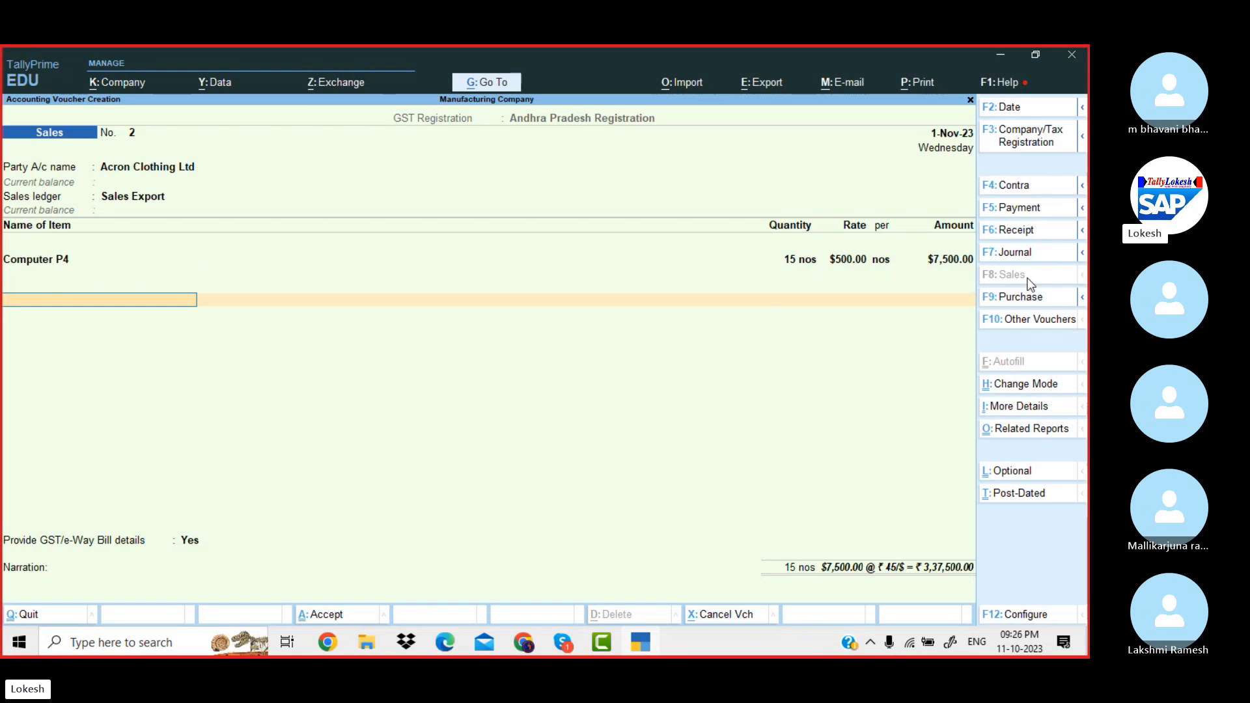
# - End the item list, set Provide GST/e-Way Bill details to No, and save the sales voucher without a narration
pyautogui.press('Return')
pyautogui.write('n')
pyautogui.press('Return')
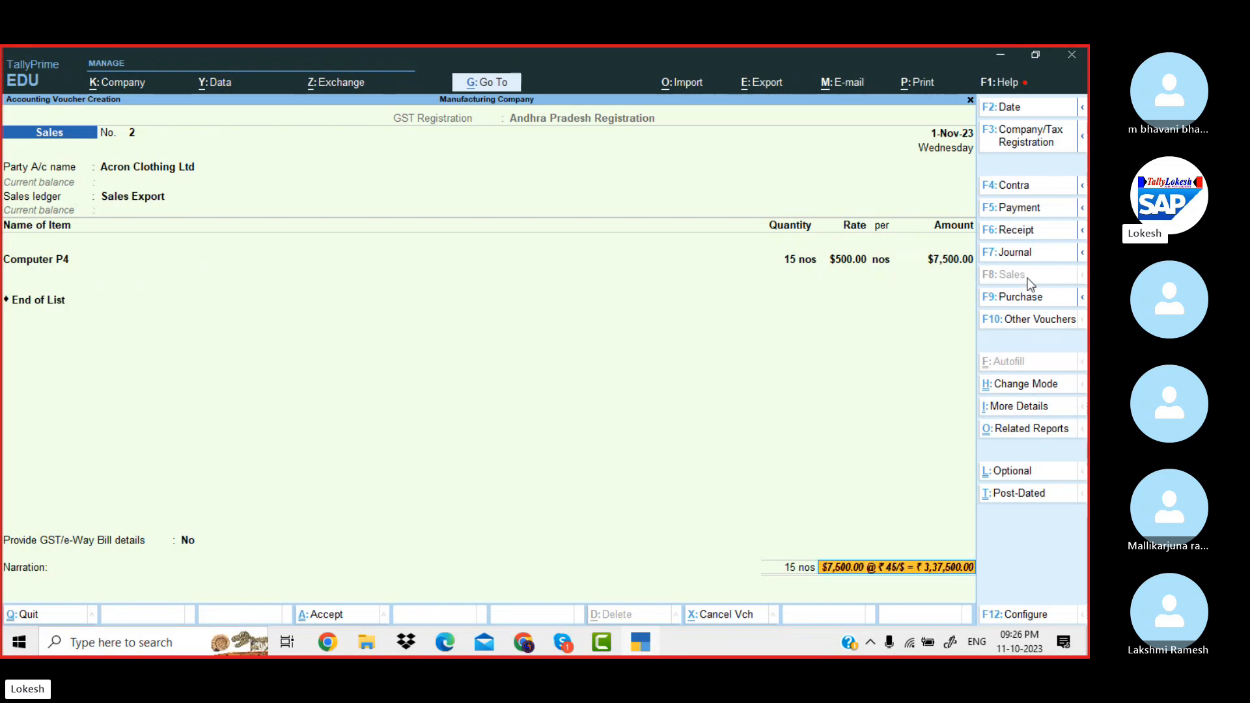
pyautogui.press('Return')
pyautogui.press('Return')
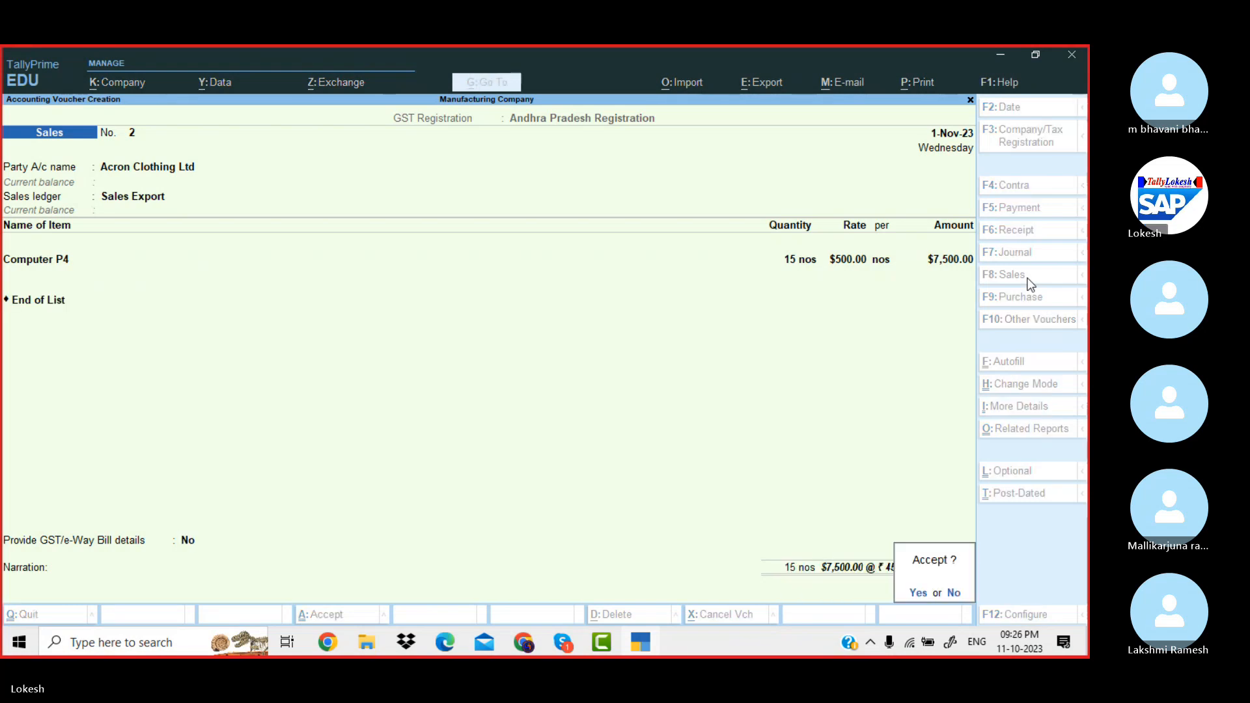
pyautogui.press('Return')
pyautogui.press('Return')
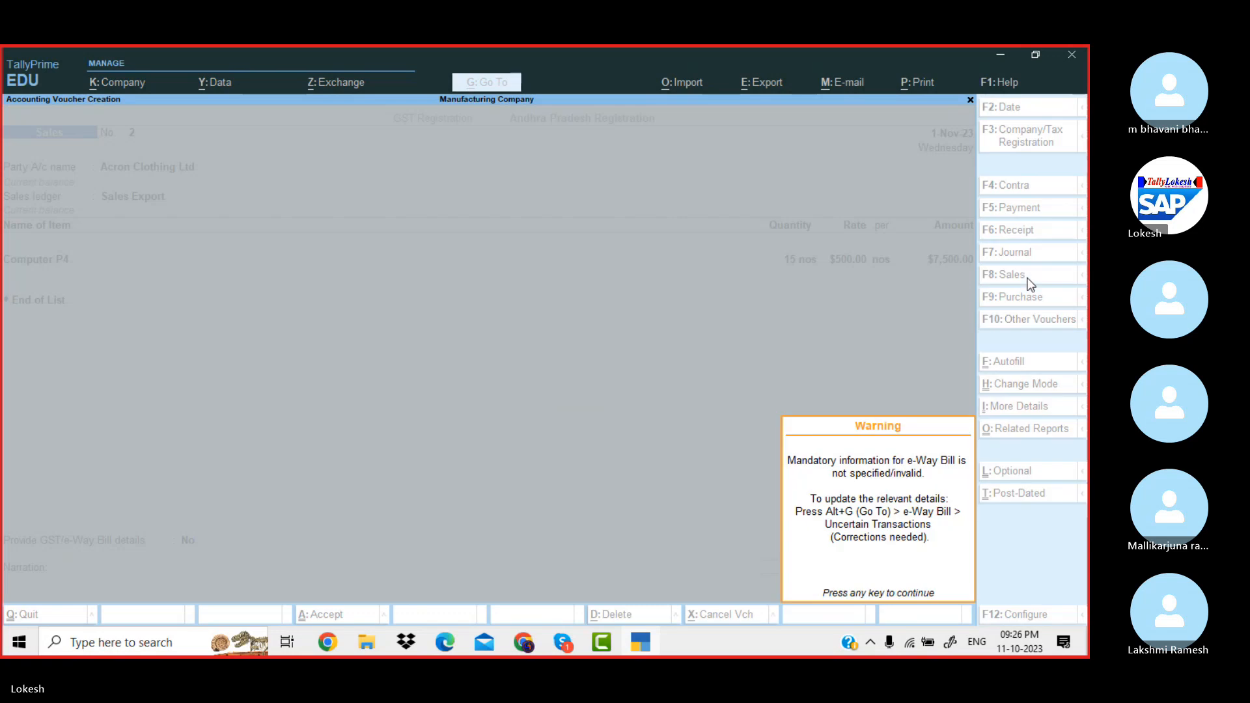
pyautogui.press('Return')
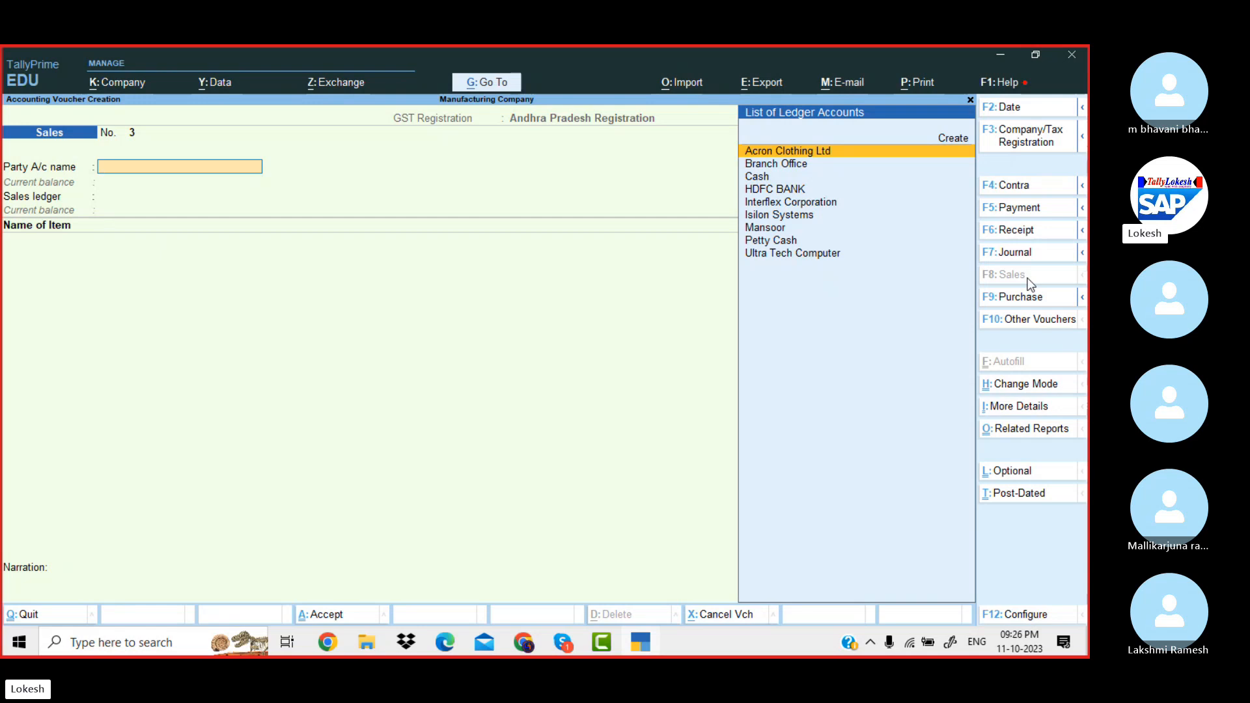
# - Create a party ledger named Concorde Packing Services under Sundry Debtors from the sales voucher
pyautogui.hotkey('alt', 'c')
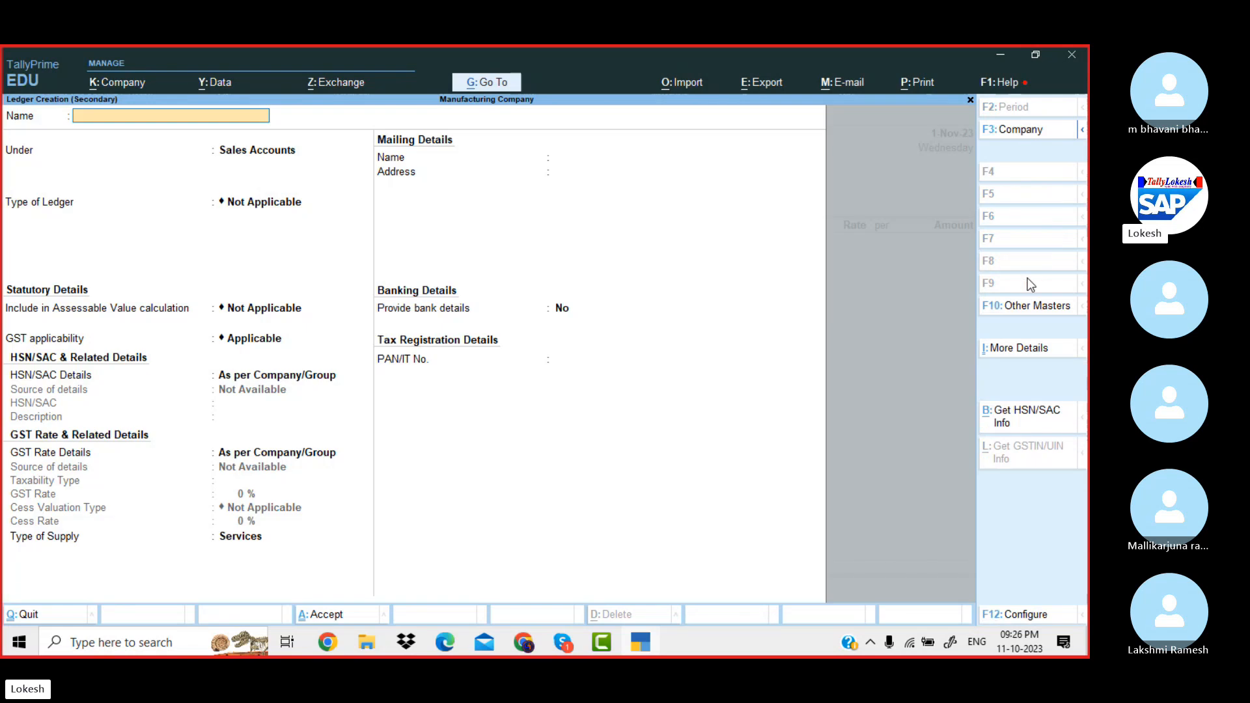
pyautogui.write('Conc')
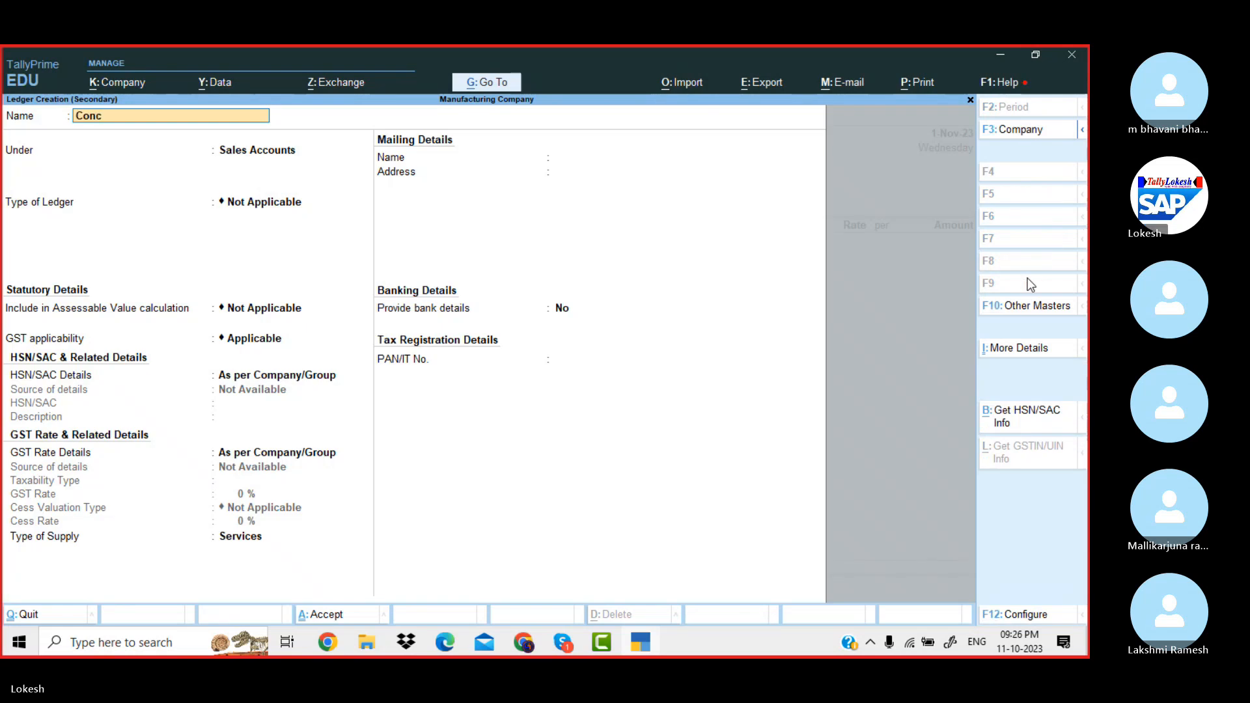
pyautogui.write('orde Packing')
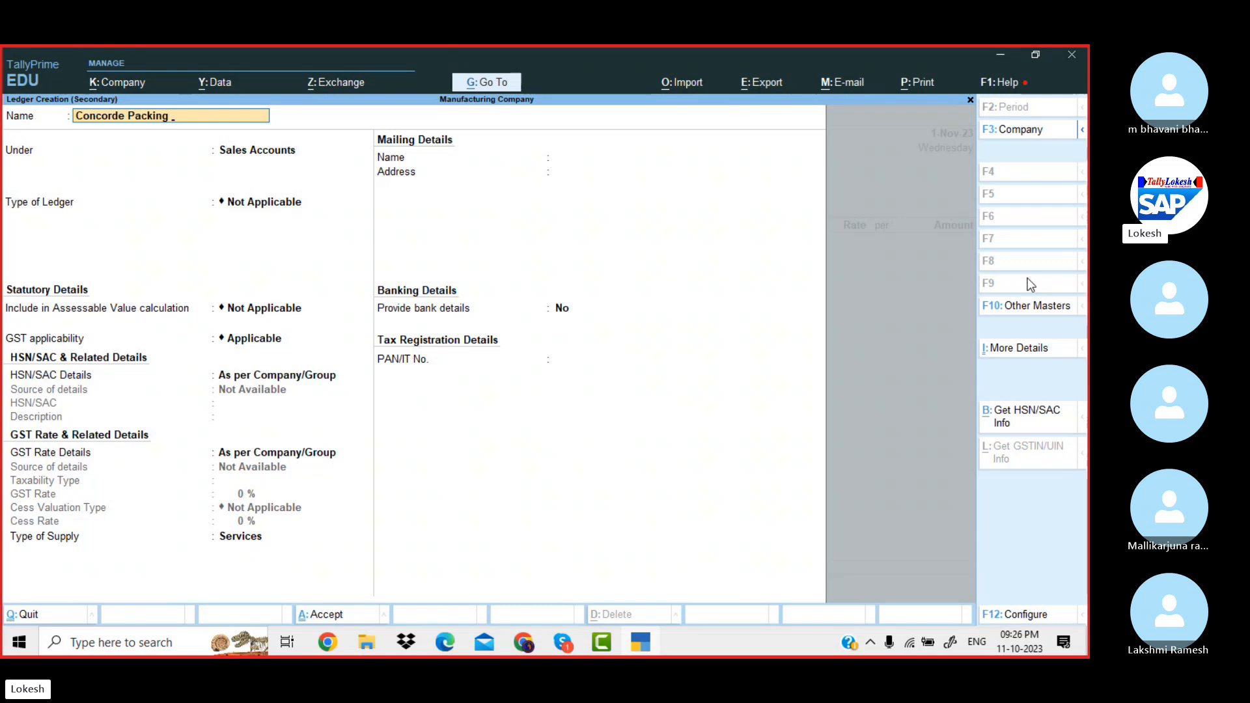
pyautogui.write(' Servi')
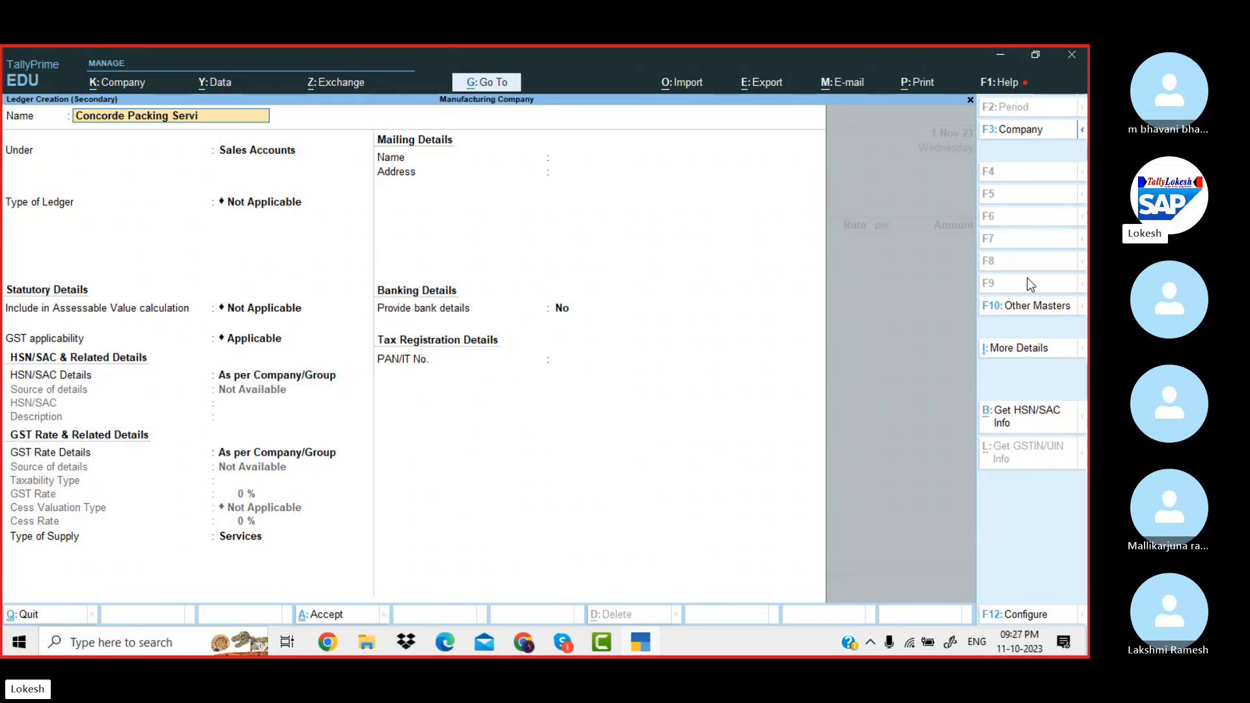
pyautogui.write('ces')
pyautogui.press('Return')
pyautogui.write('Sun')
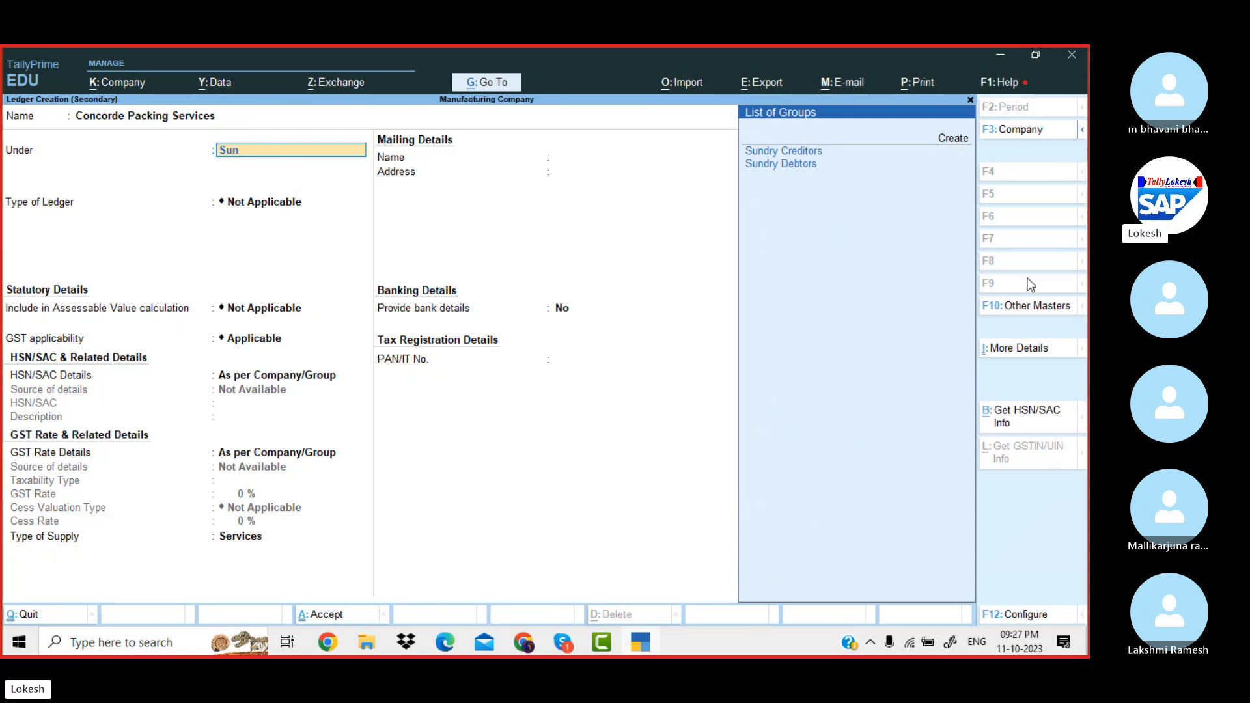
pyautogui.press('Down')
pyautogui.press('Return')
# - Keep Andhra Pradesh as the Concorde Packing Services ledger's state, set its registration type to Unregistered/Consumer and save it
pyautogui.press('Return')
pyautogui.press('Return')
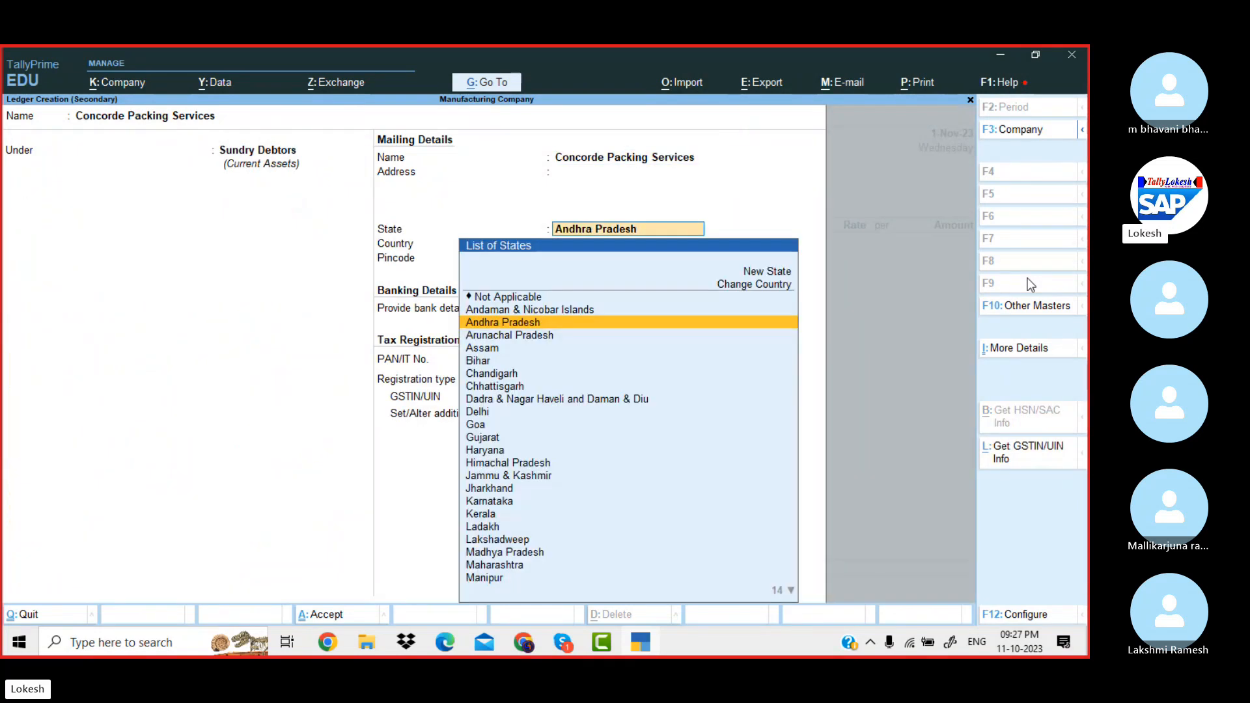
pyautogui.press('Return')
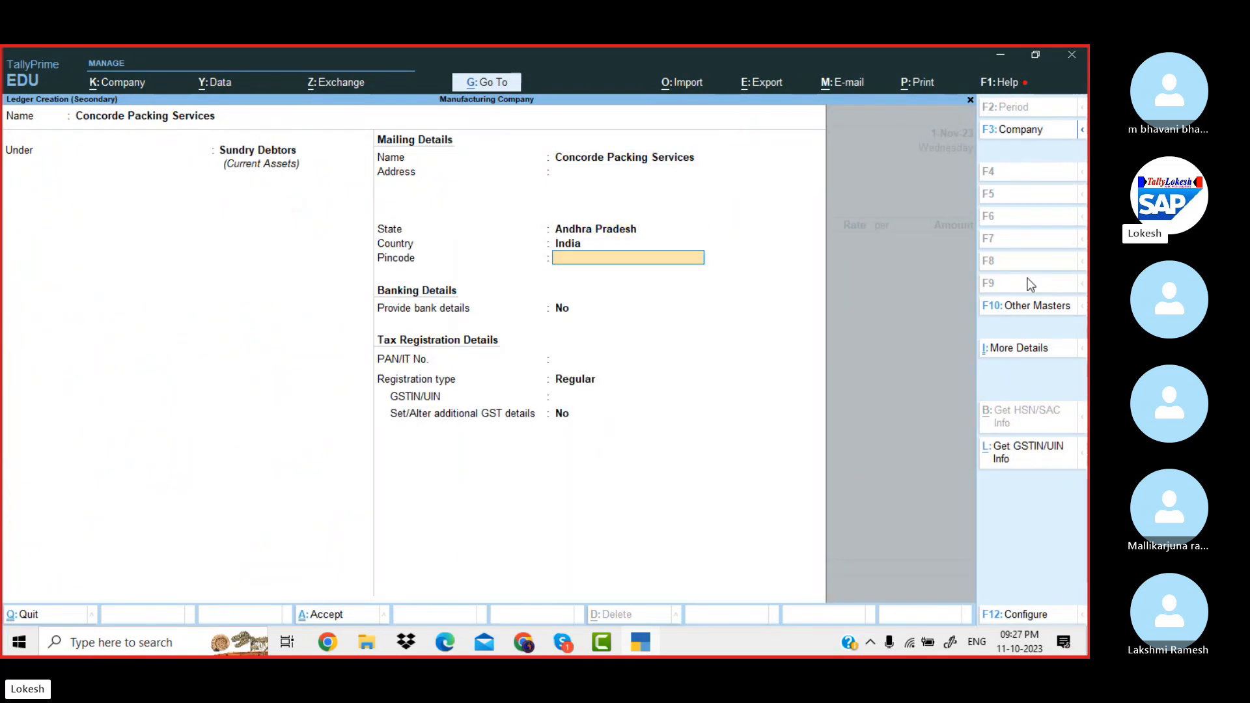
pyautogui.press('Return')
pyautogui.press('Return')
pyautogui.press('Return')
pyautogui.press('Down')
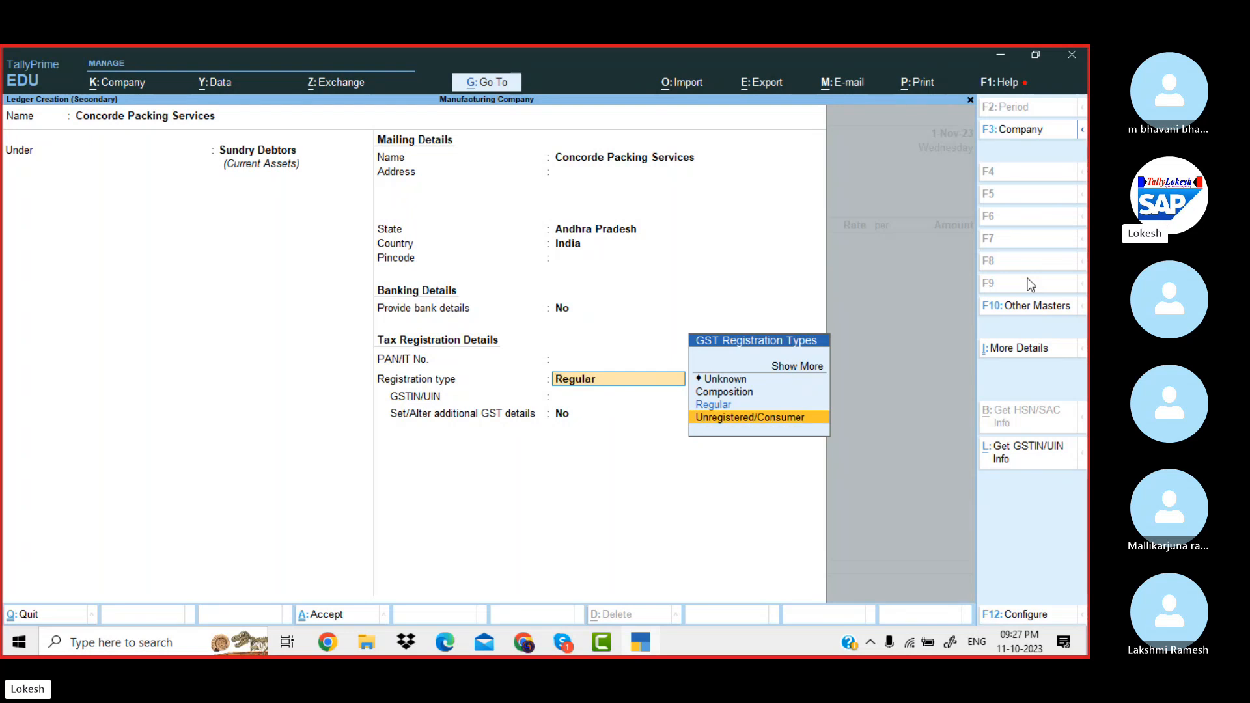
pyautogui.press('Return')
pyautogui.press('Return')
pyautogui.press('Return')
pyautogui.press('Return')
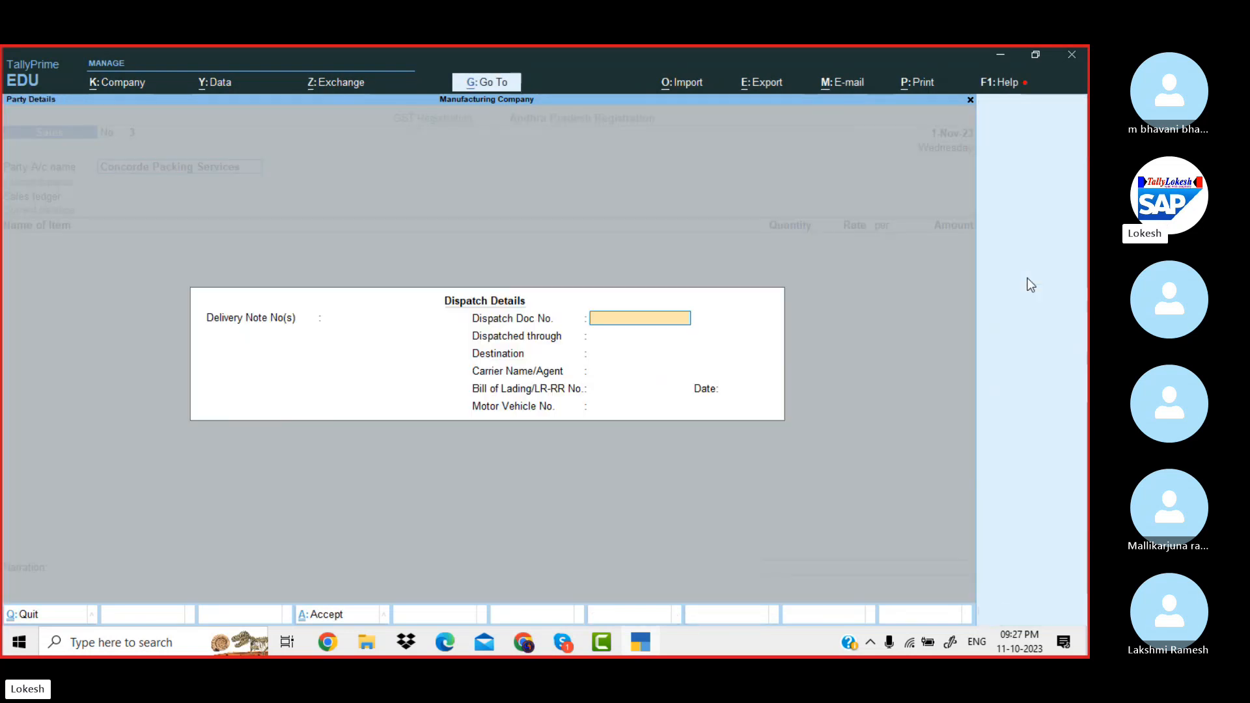
# - Leave the dispatch details blank and accept the default party details for Concorde Packing Services
pyautogui.press('Return')
pyautogui.press('Return')
pyautogui.press('Return')
pyautogui.press('Return')
pyautogui.press('Return')
pyautogui.press('Return')
pyautogui.press('Return')
pyautogui.press('Return')
pyautogui.press('Return')
pyautogui.press('Return')
pyautogui.press('Return')
pyautogui.press('Return')
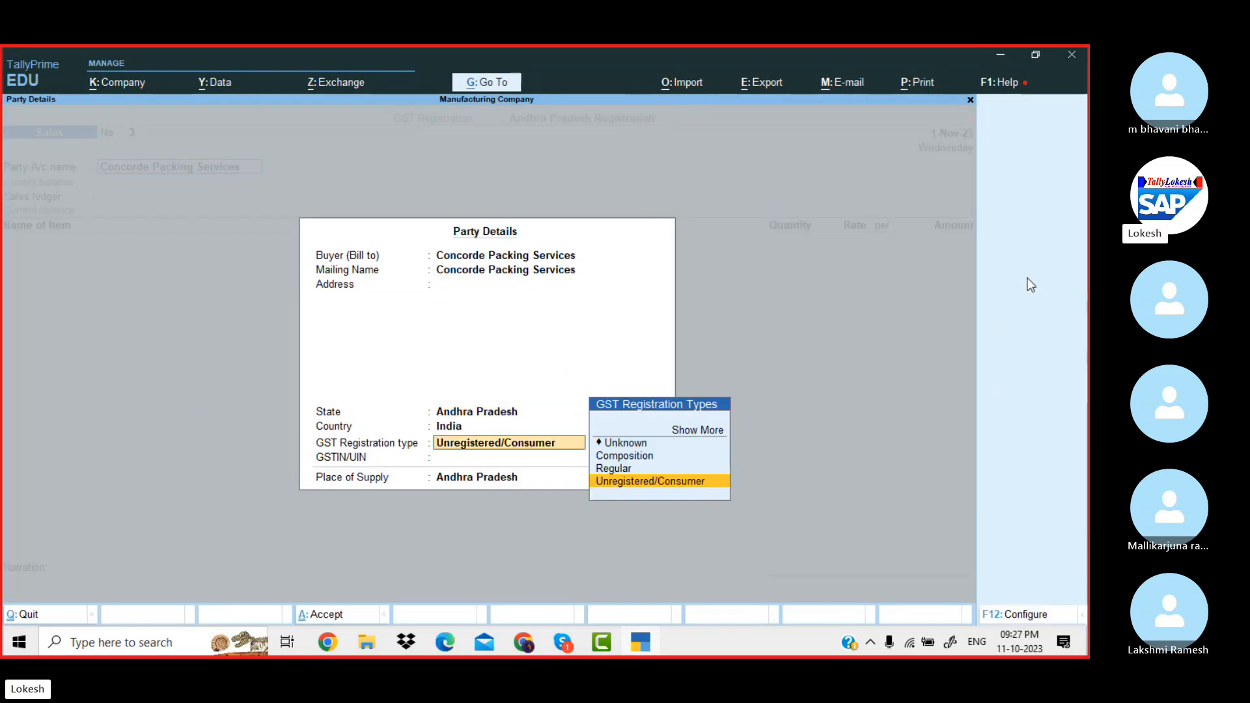
pyautogui.press('Return')
pyautogui.press('Return')
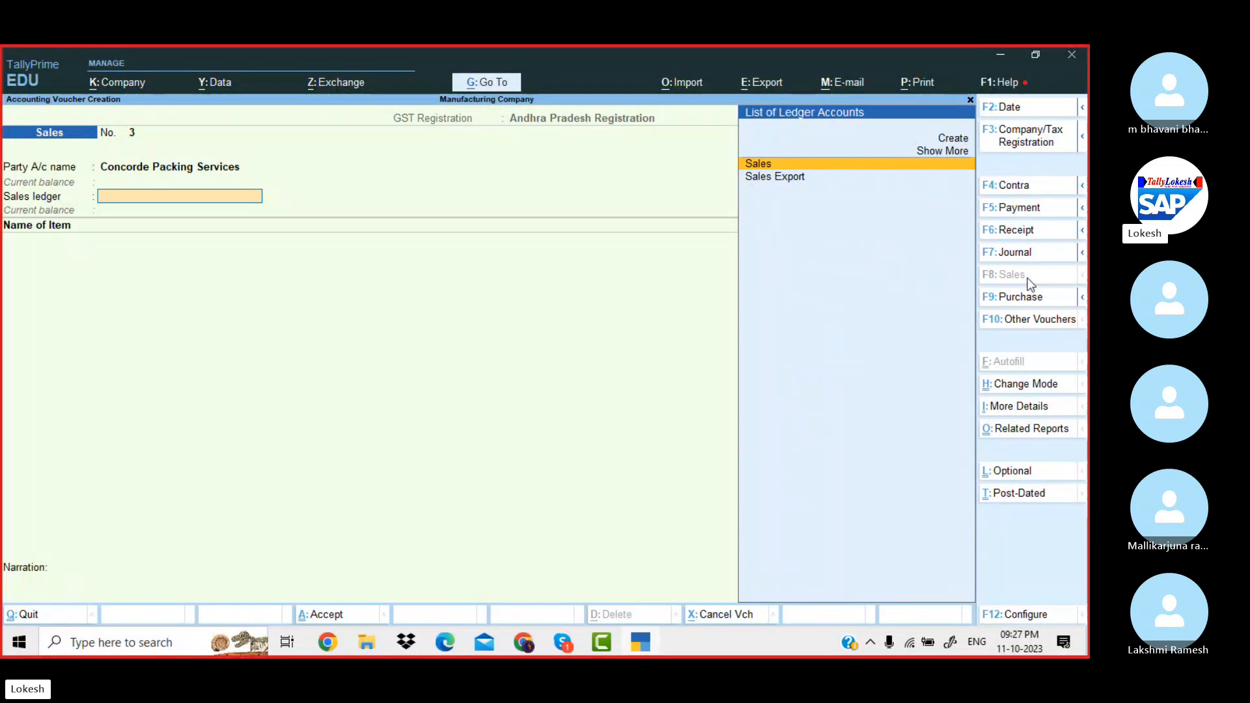
# - Create a sales ledger named Sales Branch under Sales Accounts from the voucher
pyautogui.hotkey('alt', 'c')
pyautogui.write('Sales')
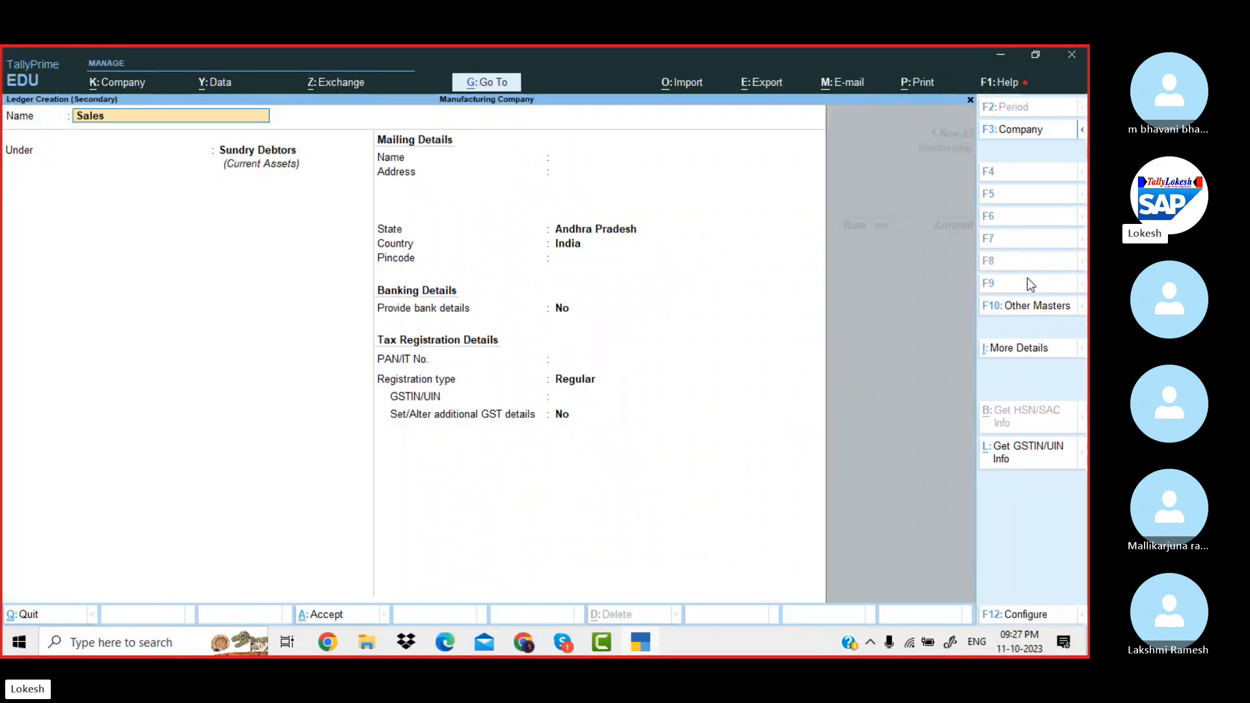
pyautogui.write(' Barc')
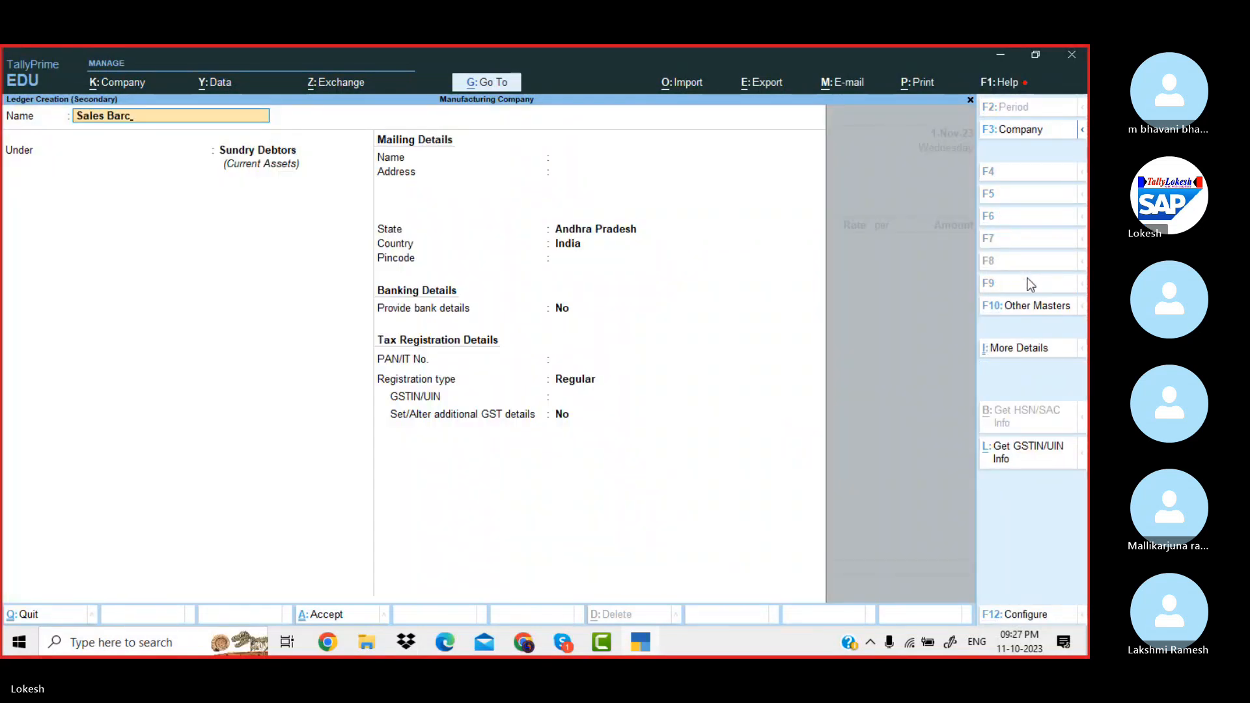
pyautogui.press('BackSpace')
pyautogui.press('BackSpace')
pyautogui.press('BackSpace')
pyautogui.press('BackSpace')
pyautogui.write('branch')
pyautogui.press('Return')
pyautogui.write('sa')
pyautogui.press('Return')
pyautogui.press('Return')
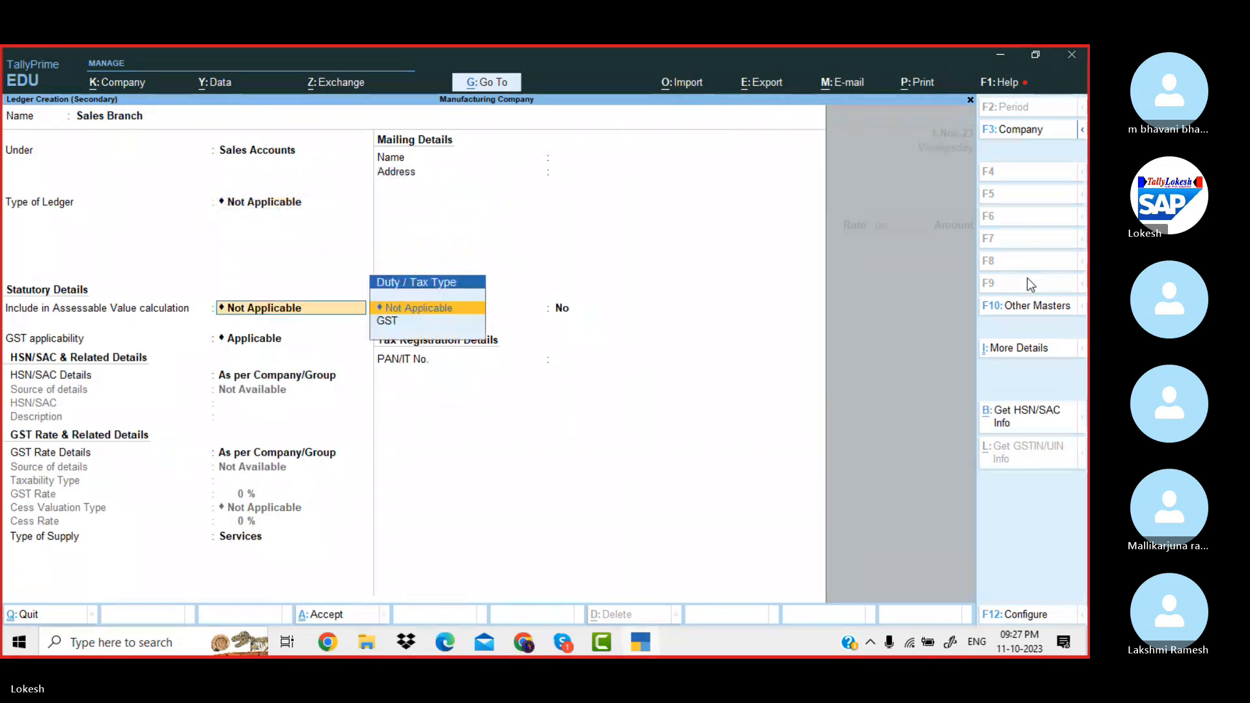
# - Set the Sales Branch ledger's type of supply to Goods, keep the other GST defaults and save it
pyautogui.press('Return')
pyautogui.press('Return')
pyautogui.press('Return')
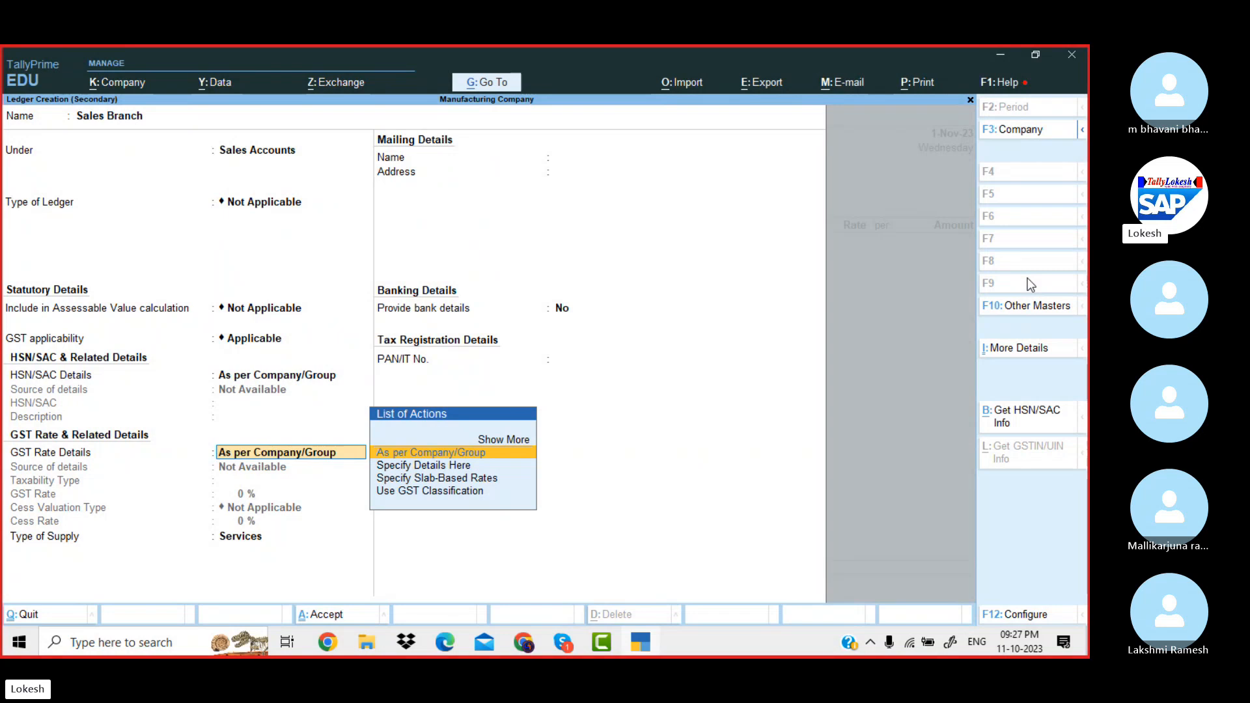
pyautogui.press('Return')
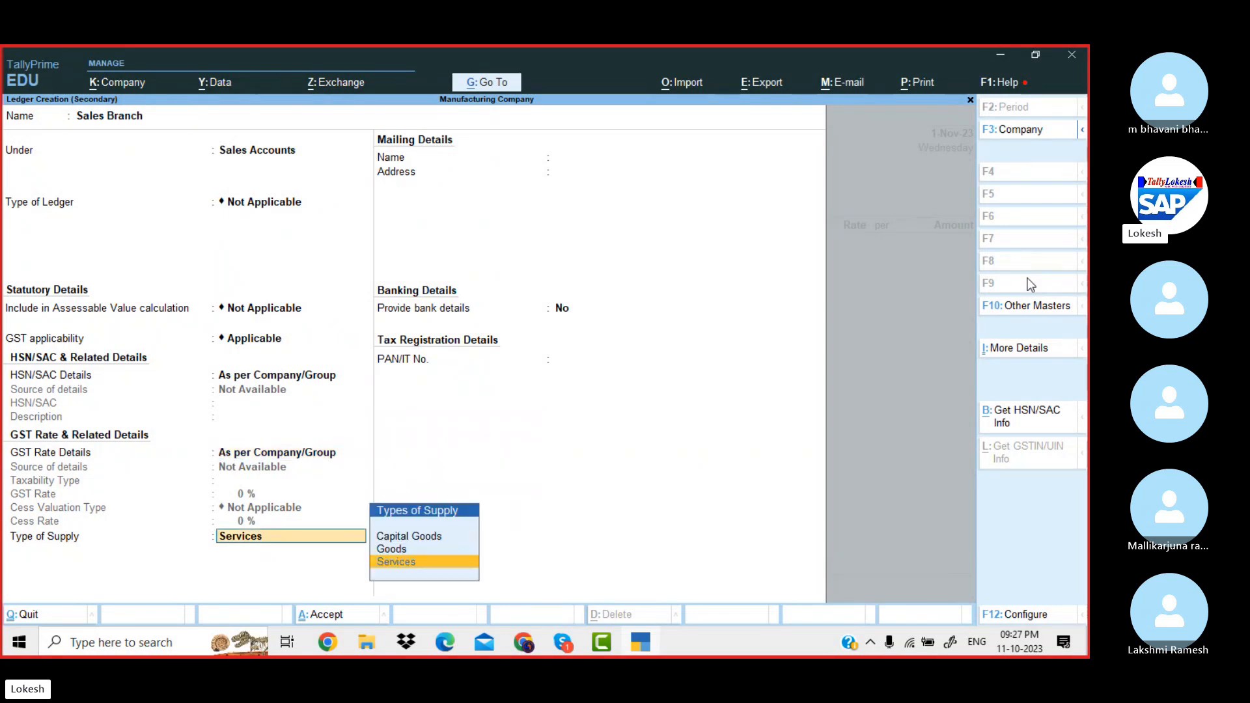
pyautogui.press('Up')
pyautogui.press('Return')
pyautogui.press('Return')
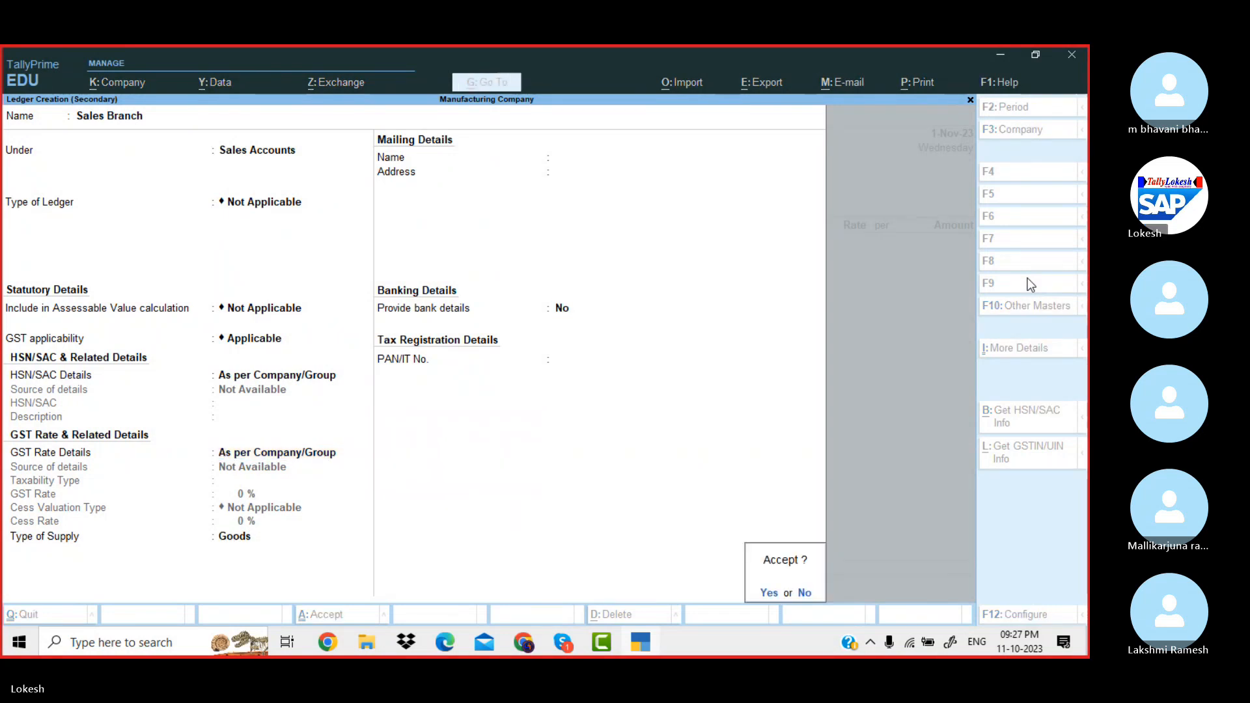
pyautogui.press('Return')
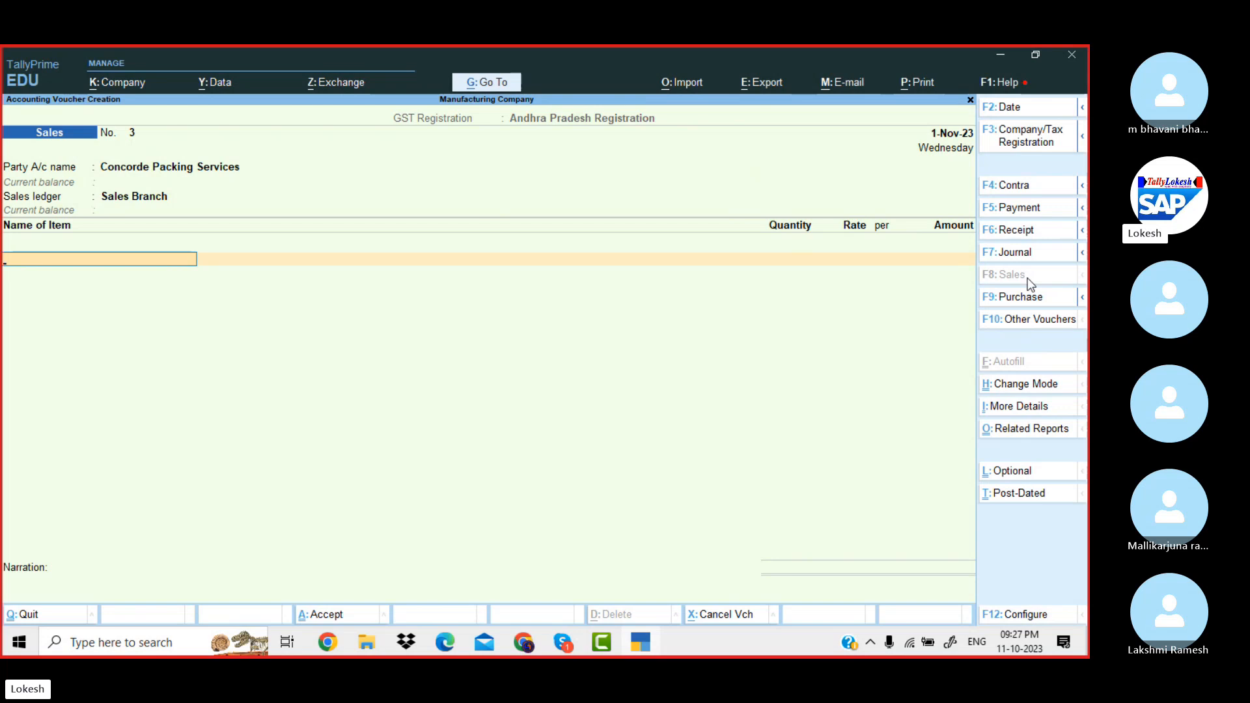
# - Add the stock item Computer P4 to the sales voucher with 10 nos at a rate of 28,000 per nos
pyautogui.write('Co')
pyautogui.press('Down')
pyautogui.press('Down')
pyautogui.press('Return')
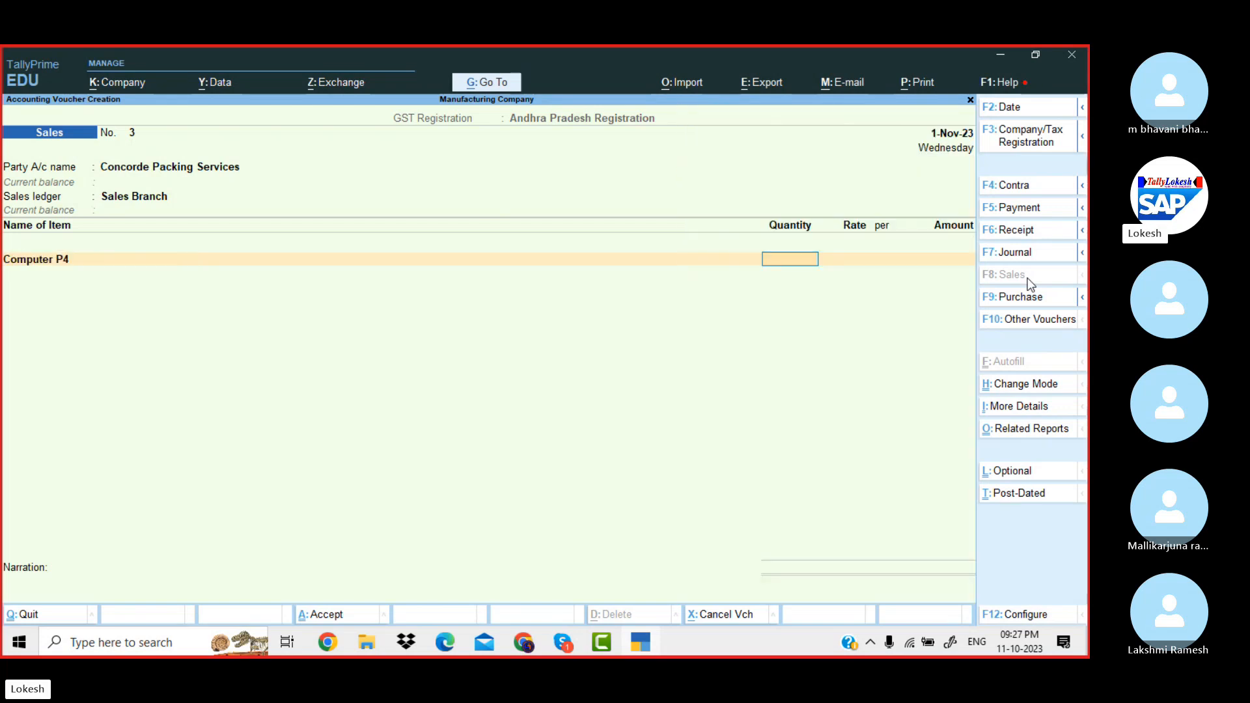
pyautogui.write('10')
pyautogui.press('Return')
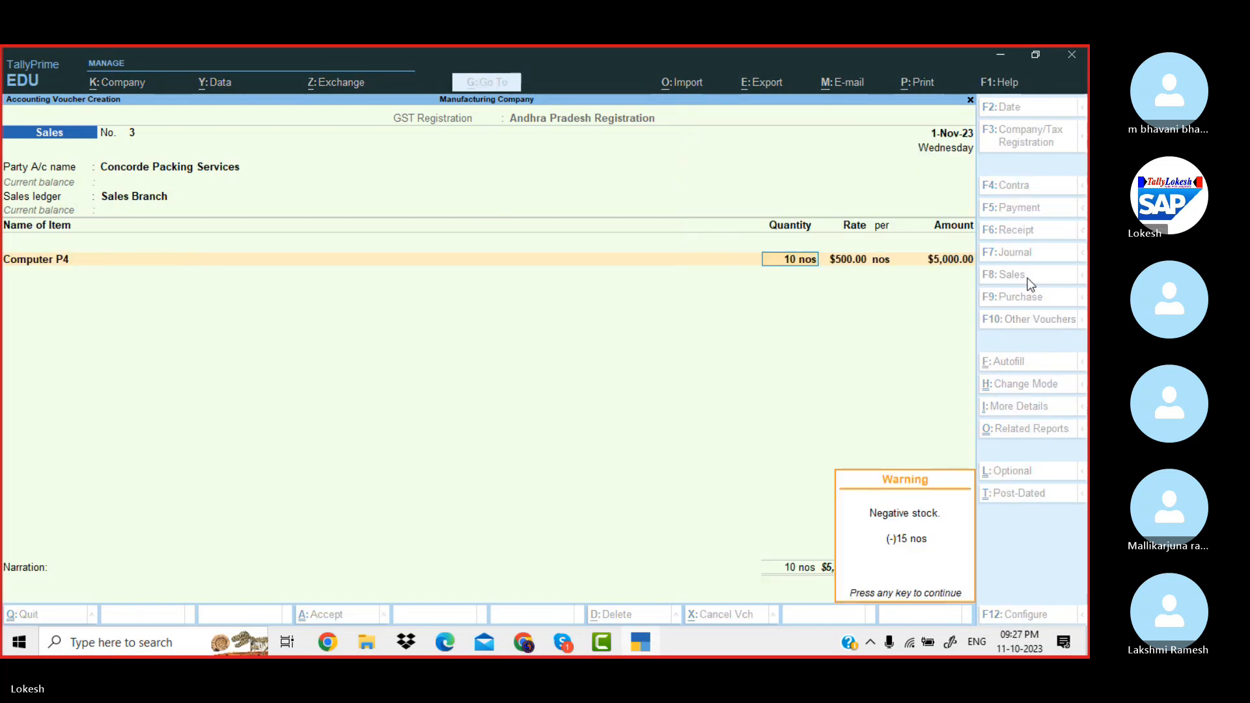
pyautogui.press('Return')
pyautogui.write('2')
pyautogui.write('0')
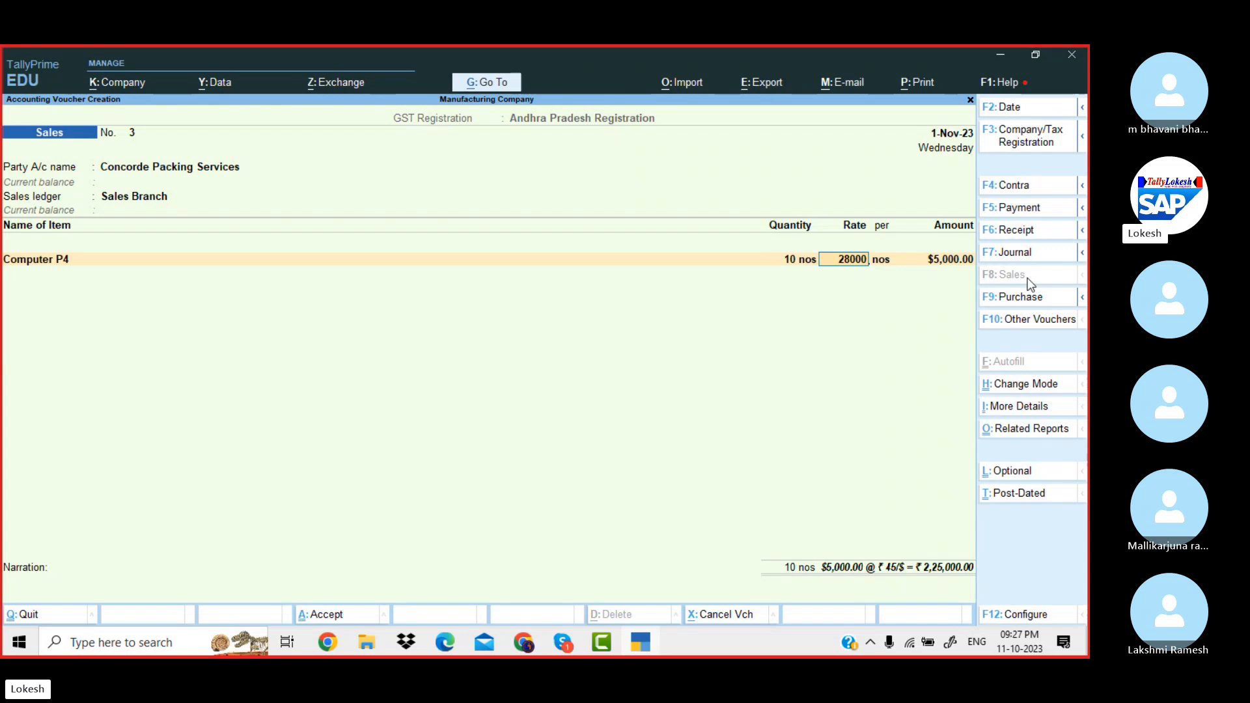
pyautogui.press('Return')
pyautogui.press('Return')
pyautogui.press('Return')
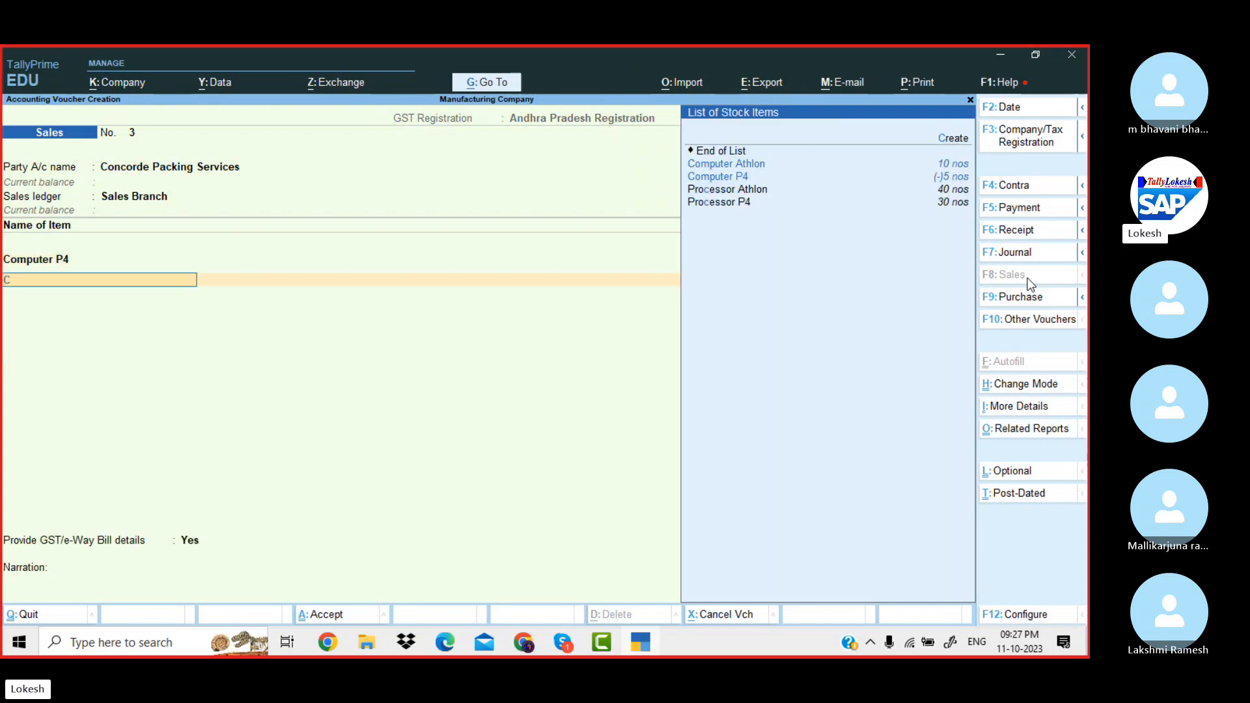
# - Add the stock item Computer Athlon with 10 nos at a rate of 25,000 and end the item list
pyautogui.press('Down')
pyautogui.press('Return')
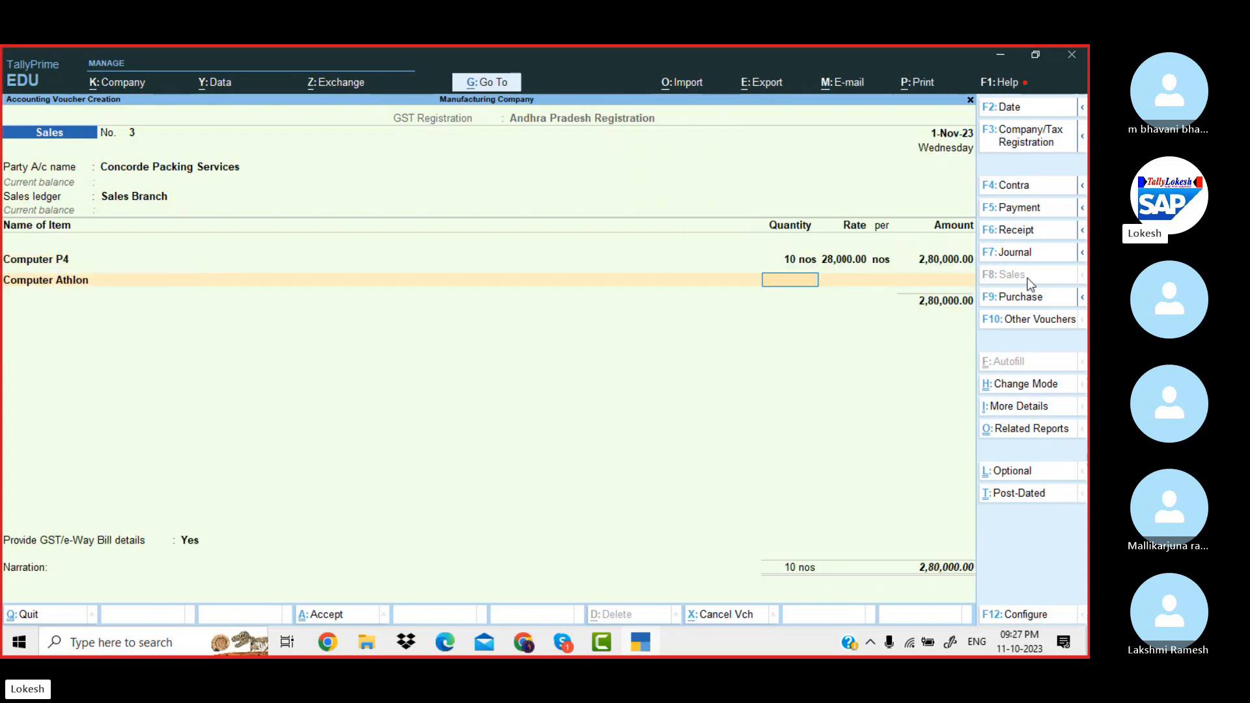
pyautogui.write('10')
pyautogui.press('Return')
pyautogui.write('2')
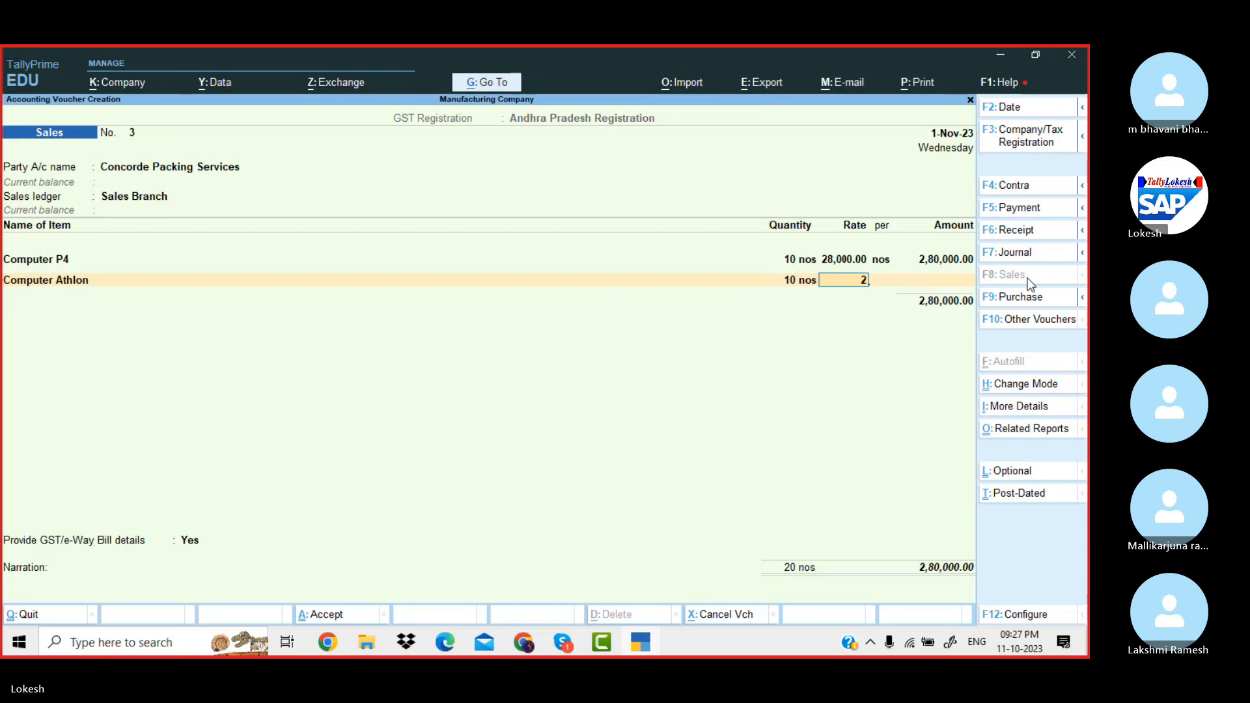
pyautogui.write('5,000')
pyautogui.press('Return')
pyautogui.press('Return')
pyautogui.press('Return')
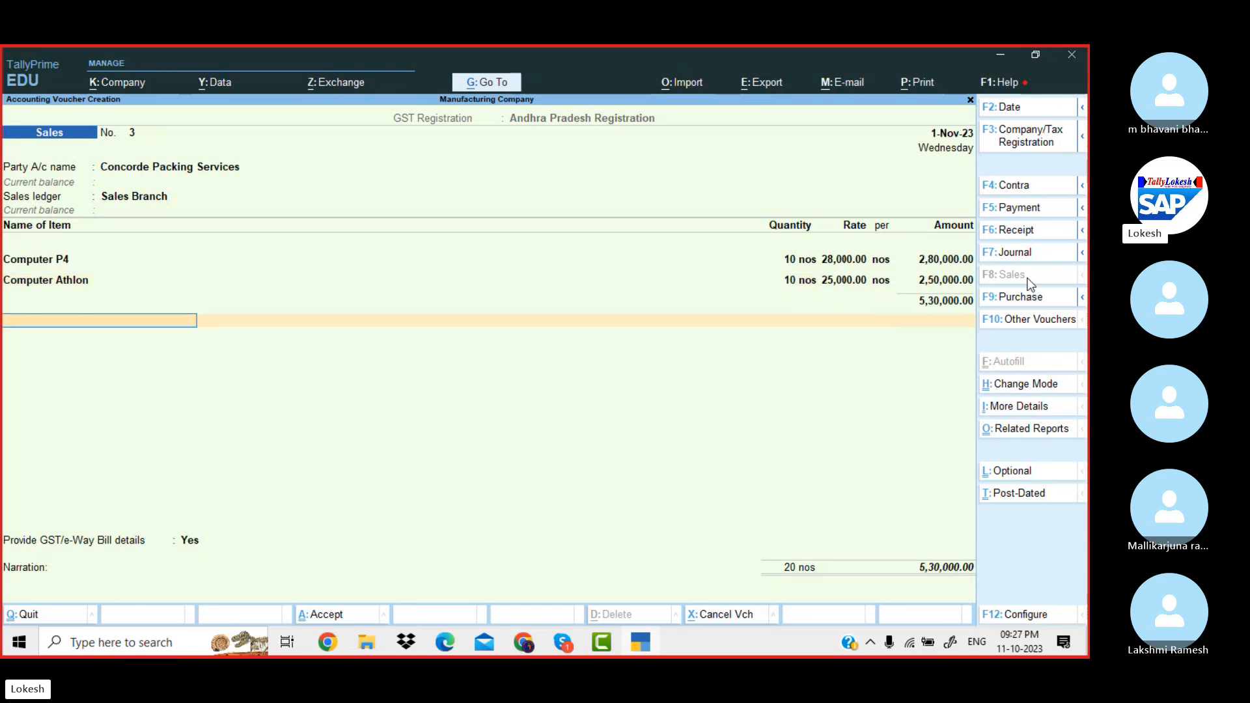
# - Add the CGST and SGST tax ledgers to the sales voucher and end the ledger list
pyautogui.write('cg')
pyautogui.press('Return')
pyautogui.press('Return')
pyautogui.write('sg')
pyautogui.press('Return')
pyautogui.press('Return')
pyautogui.press('Return')
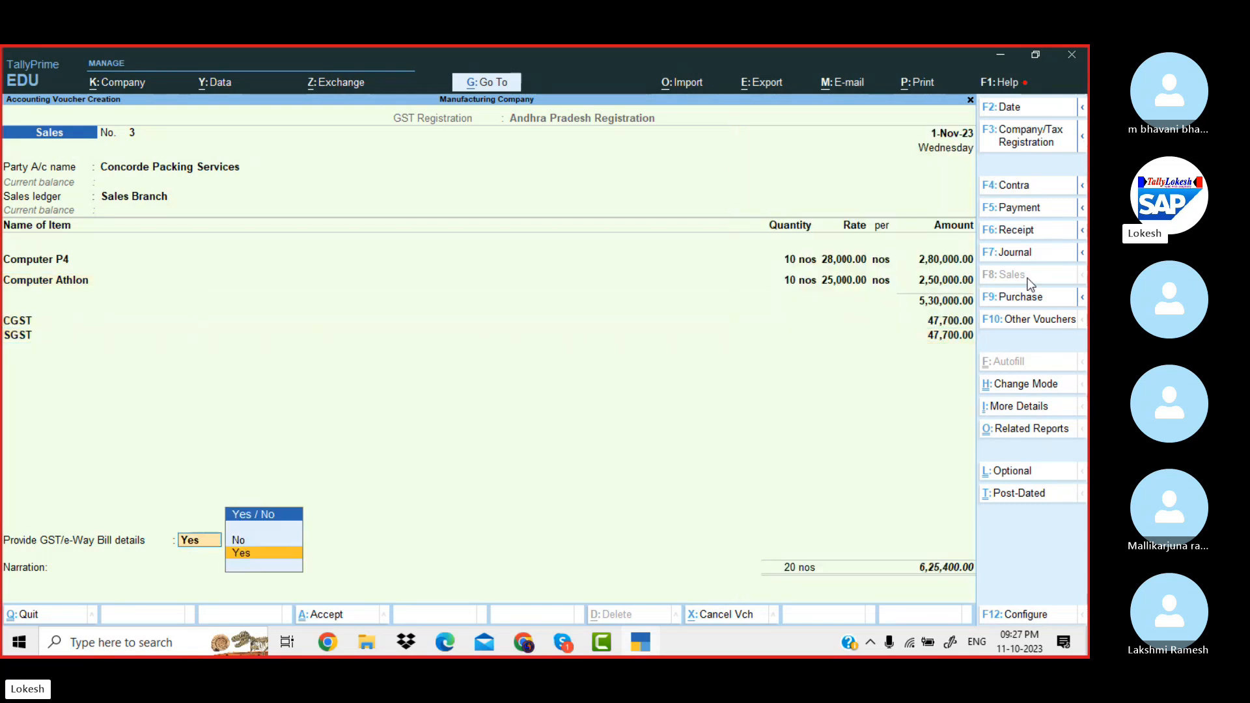
# - Set Provide GST/e-Way Bill details to No, save the voucher without a narration and decline sending its details for e-Way Bill generation
pyautogui.press('Up')
pyautogui.press('Return')
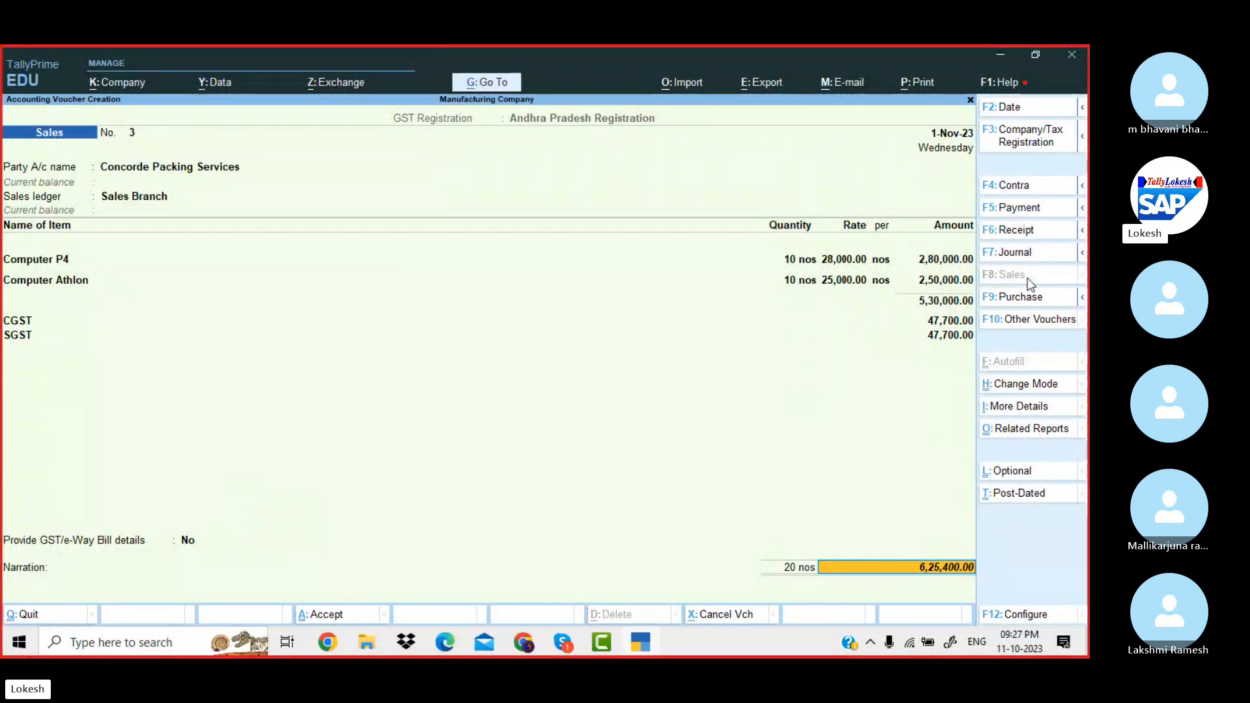
pyautogui.press('Return')
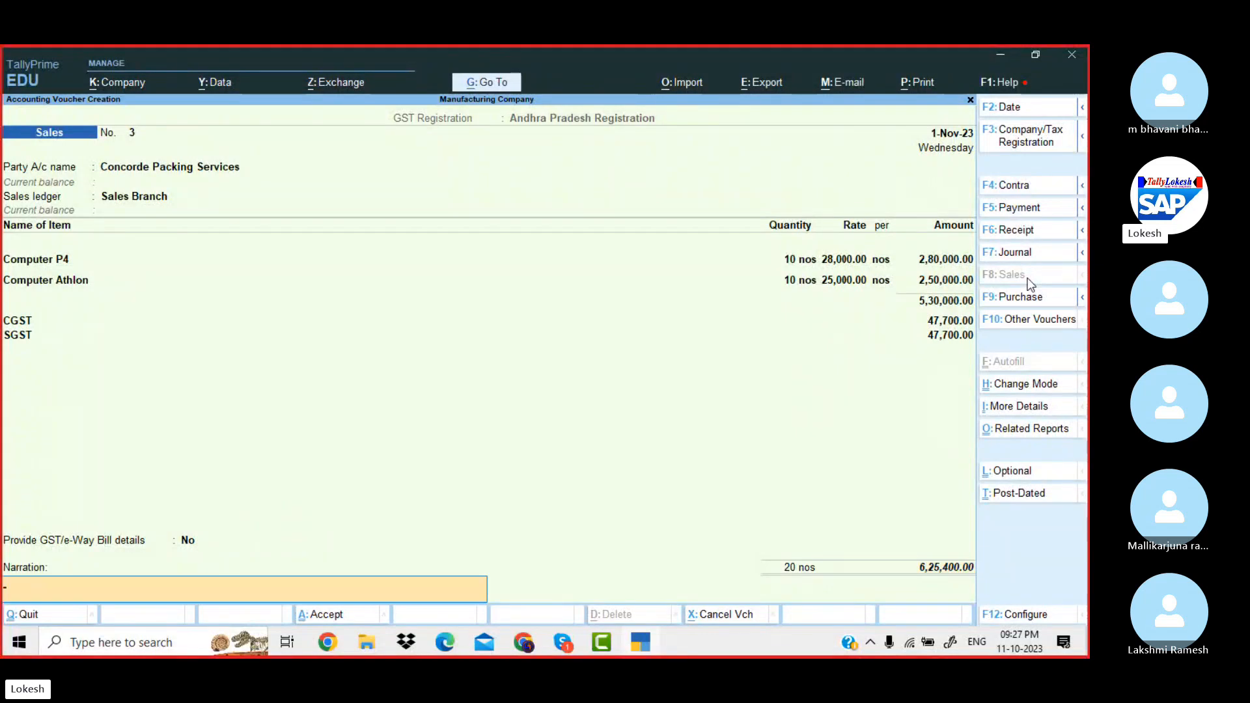
pyautogui.press('Return')
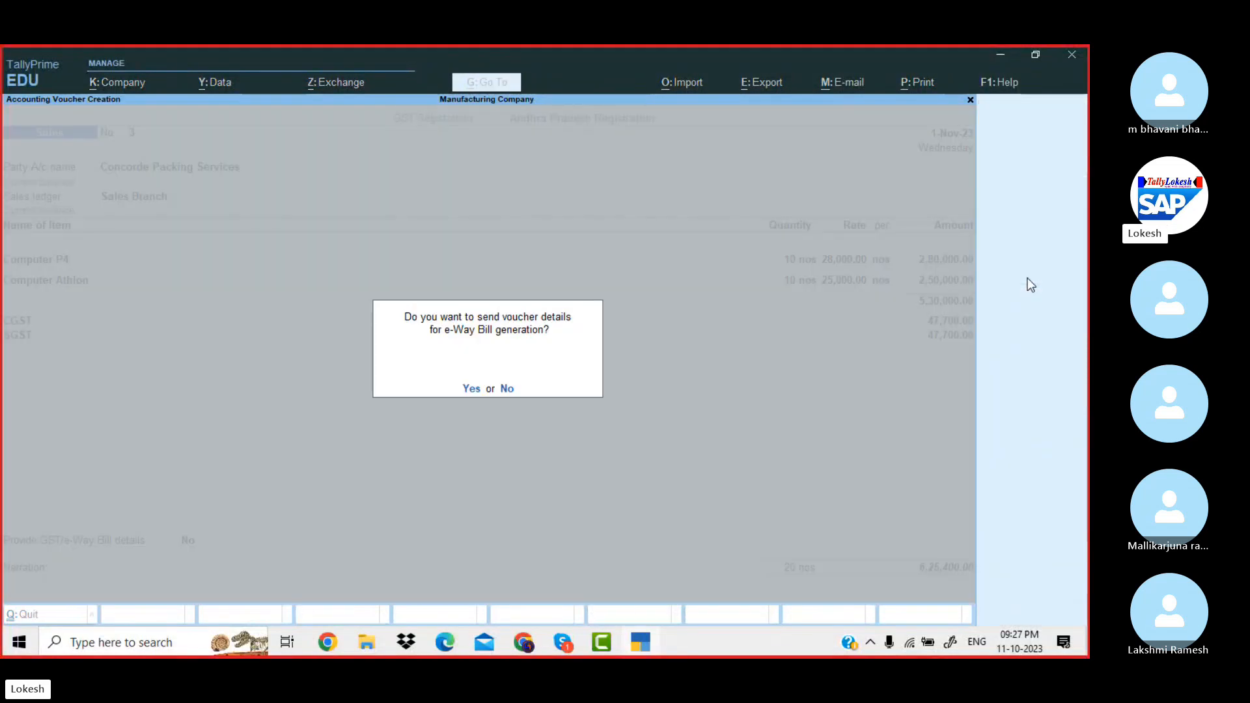
pyautogui.press('n')
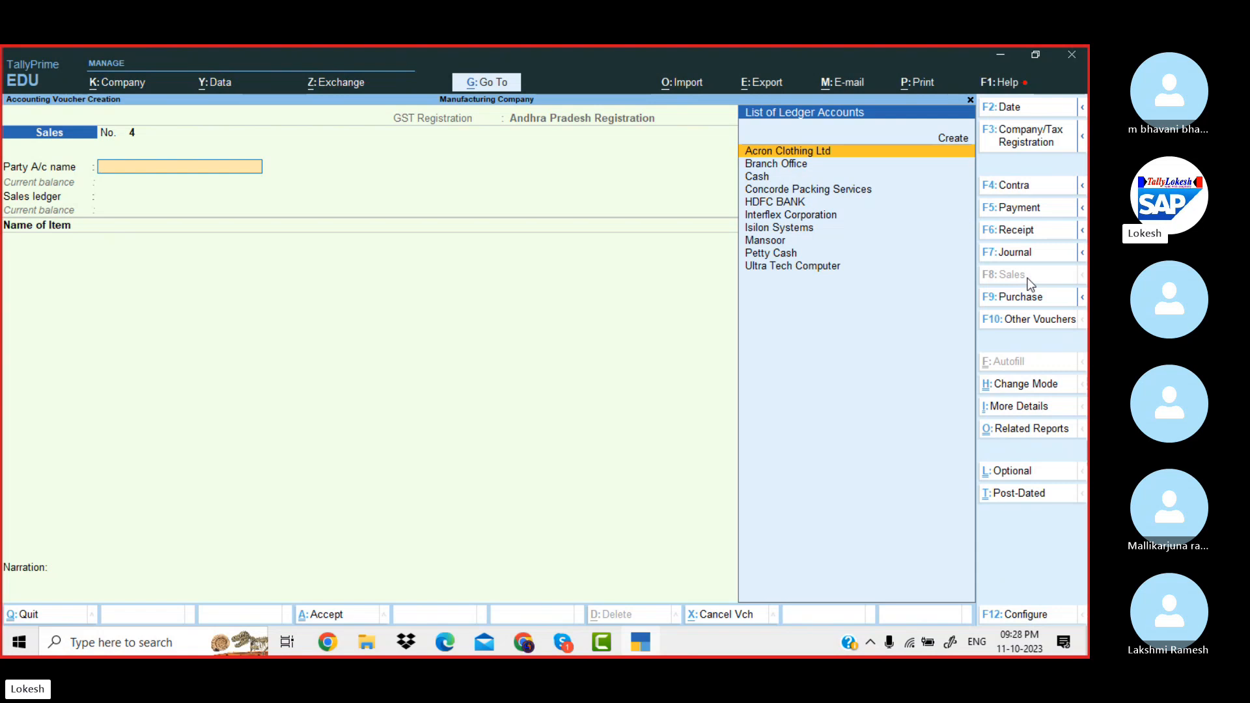
# - Start a receipt voucher and choose Acron Clothing Ltd as the credited account
pyautogui.click(1034, 230)
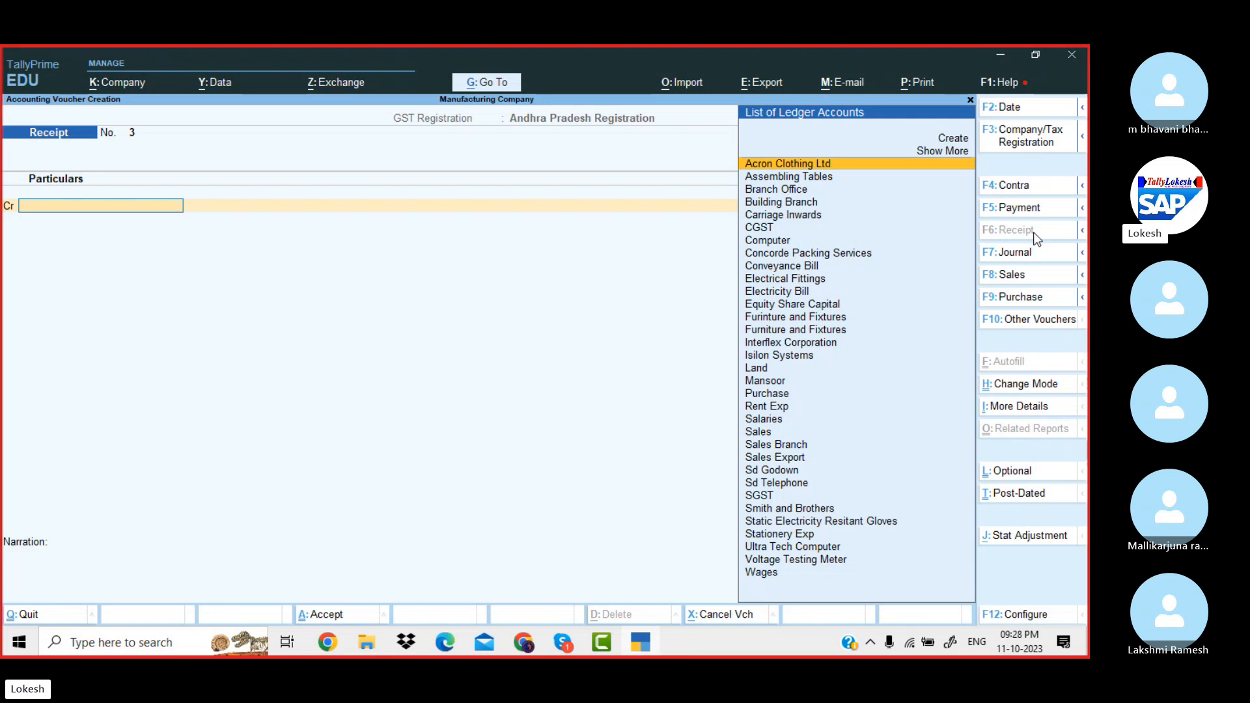
pyautogui.write('a')
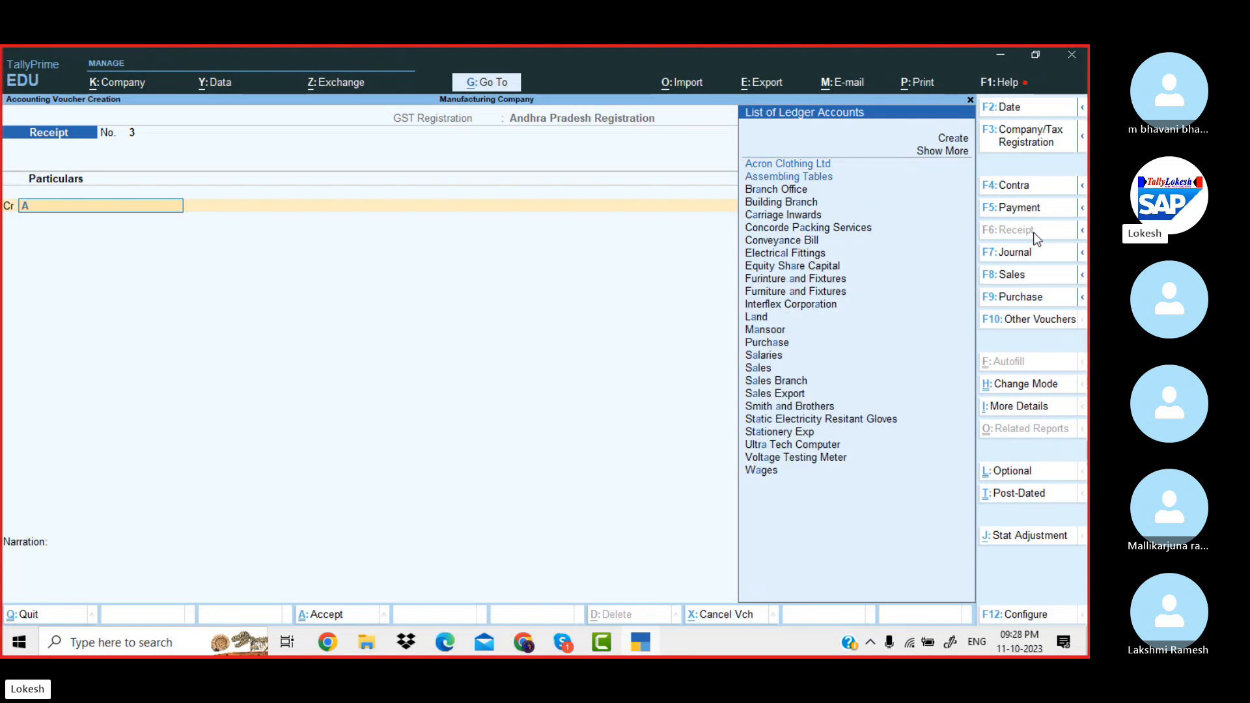
pyautogui.press('Return')
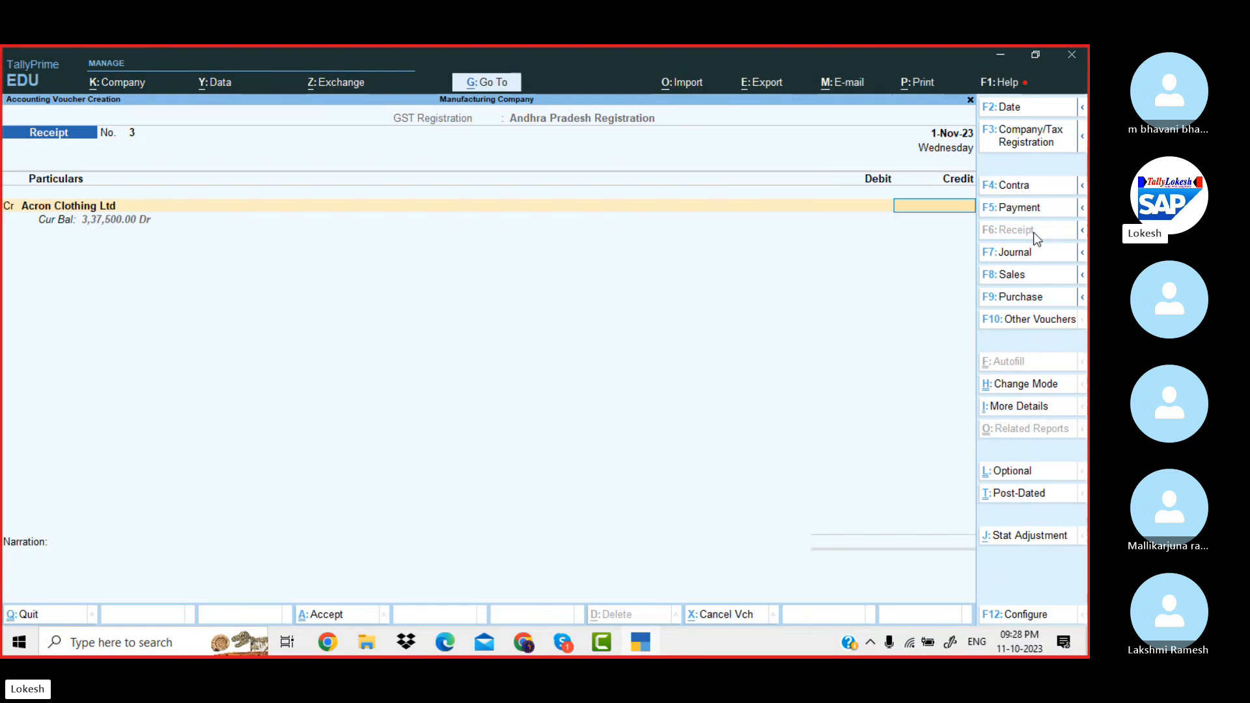
# - Set the Acron Clothing Ltd credit amount to $7,500 and accept the exchange rate of ₹ 45/$
pyautogui.write('&7500')
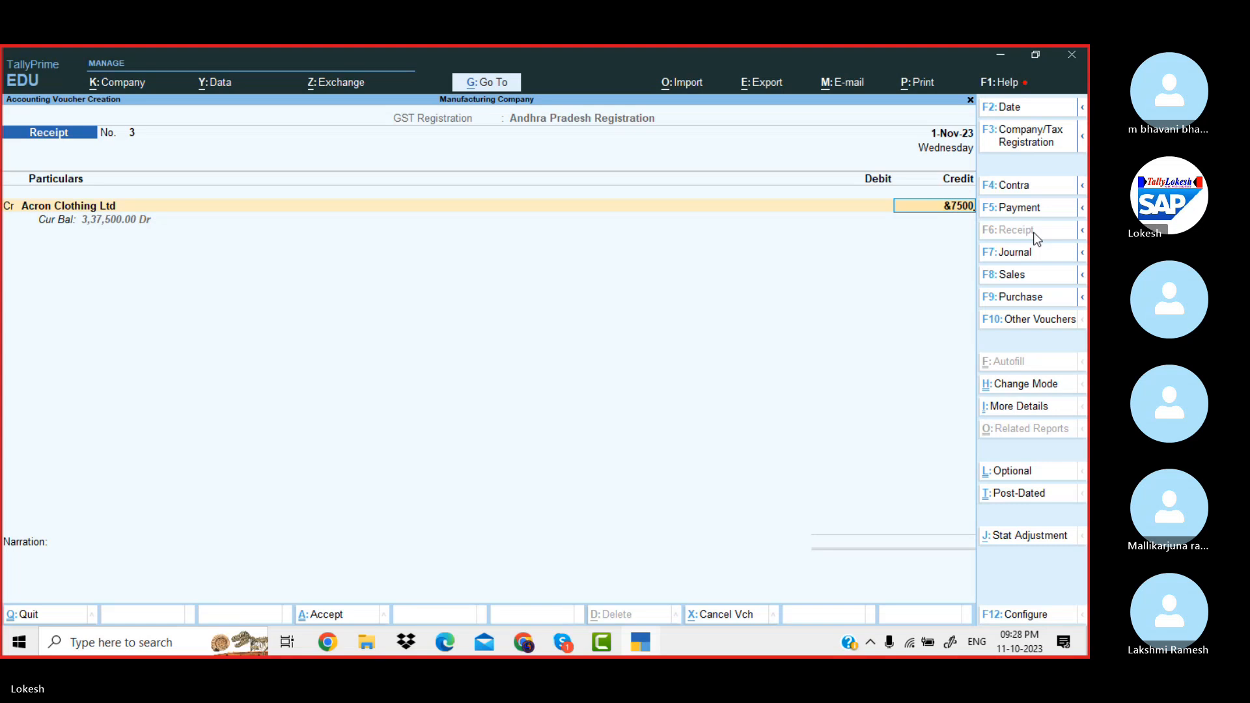
pyautogui.press('BackSpace')
pyautogui.press('BackSpace')
pyautogui.press('BackSpace')
pyautogui.press('BackSpace')
pyautogui.press('BackSpace')
pyautogui.write('$7,500')
pyautogui.press('Return')
pyautogui.press('Return')
pyautogui.press('Return')
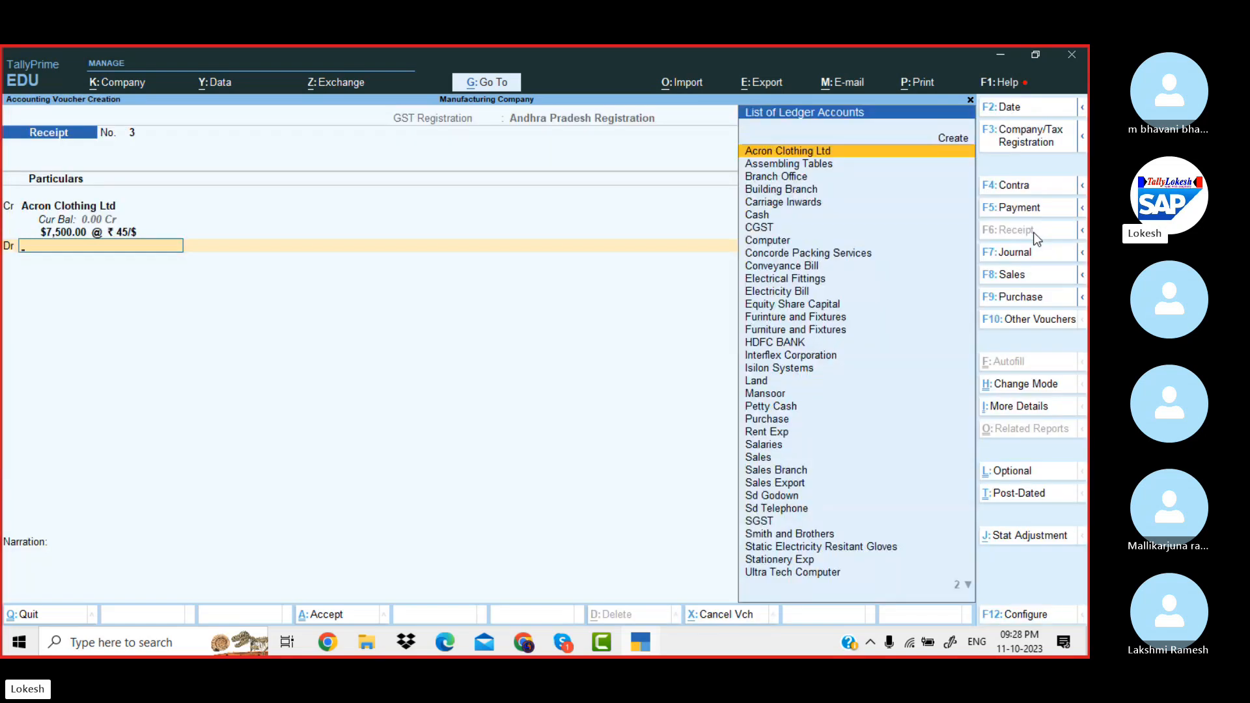
# - Create a Bank Charges ledger under Indirect Expenses and use it as the receipt's debit account
pyautogui.hotkey('alt', 'c')
pyautogui.write('Bank')
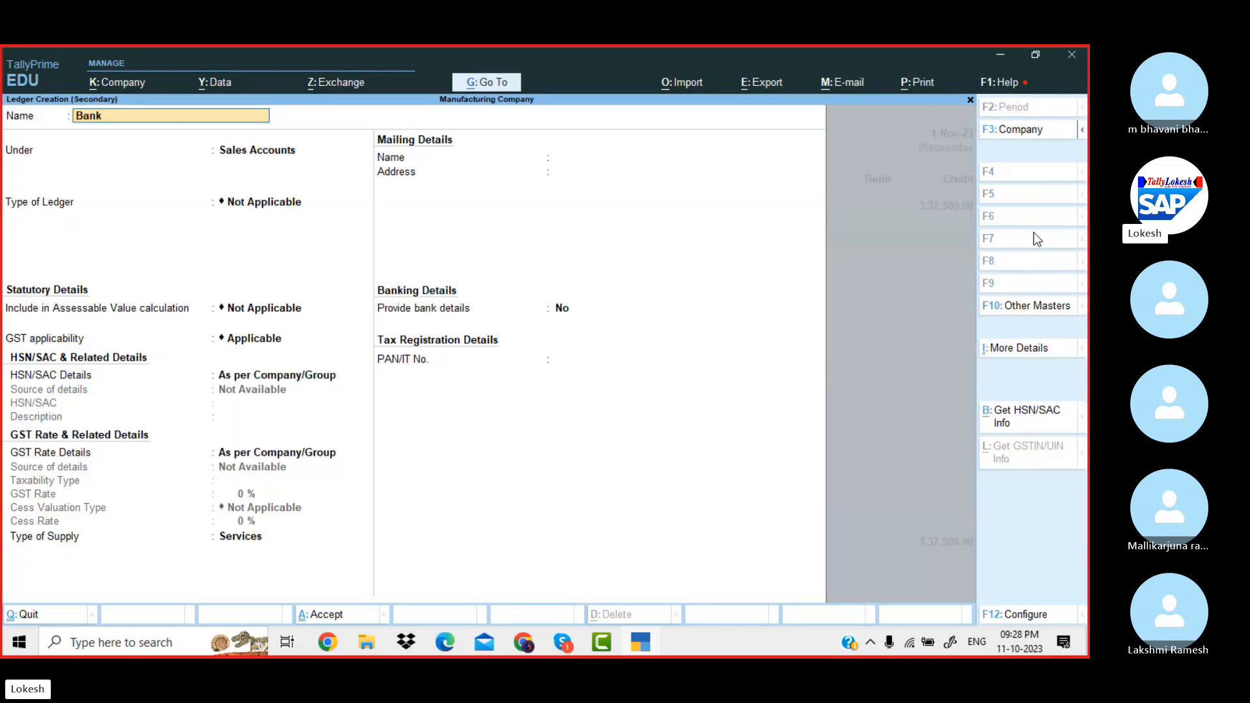
pyautogui.write(' charges')
pyautogui.press('Return')
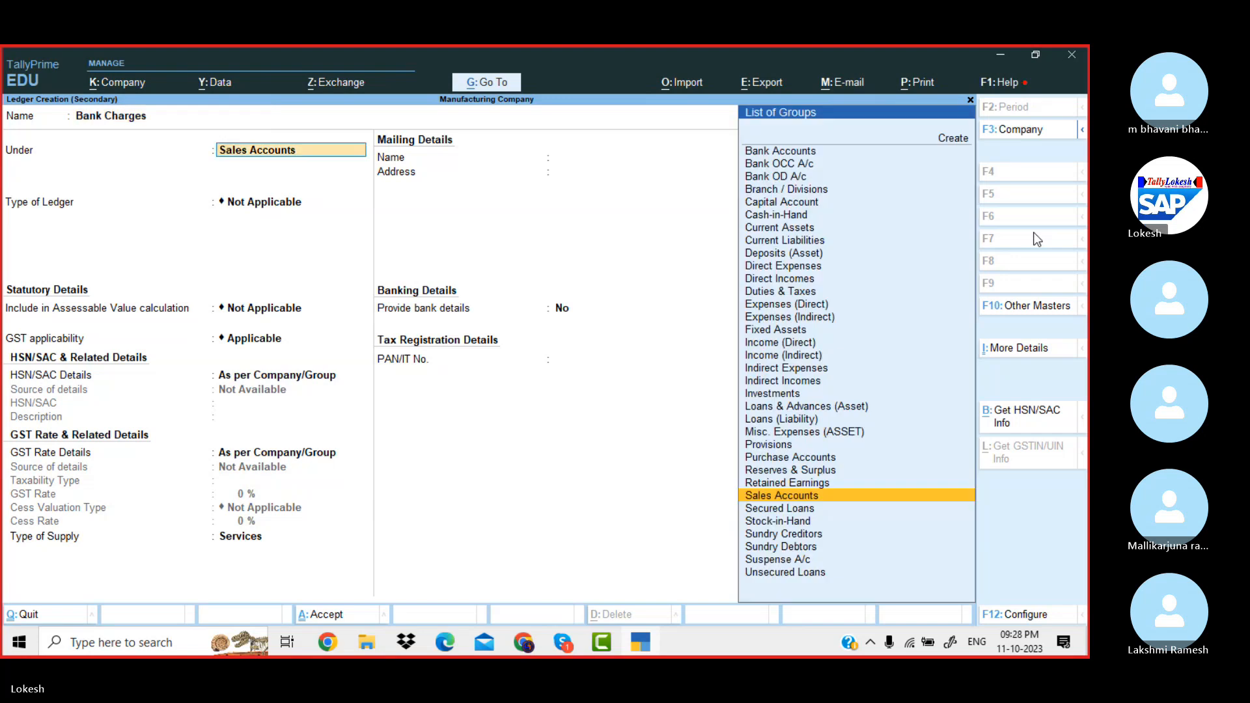
pyautogui.write('Ind')
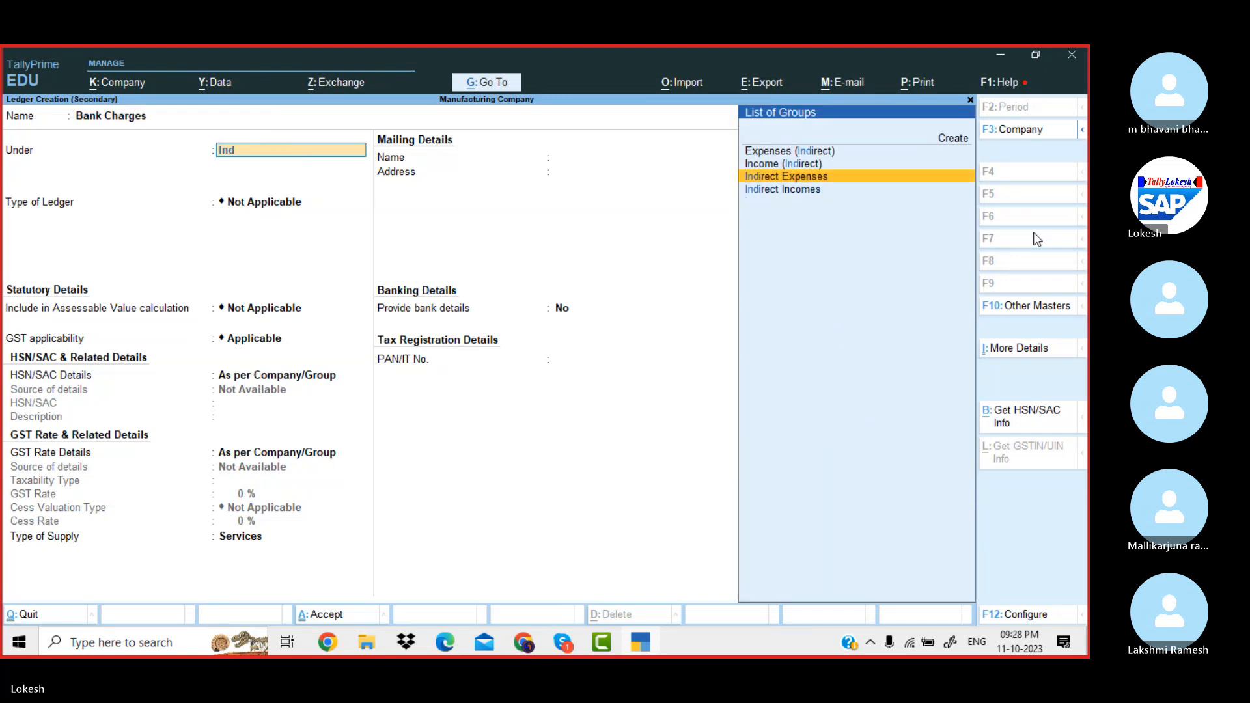
pyautogui.press('Return')
pyautogui.hotkey('ctrl', 'a')
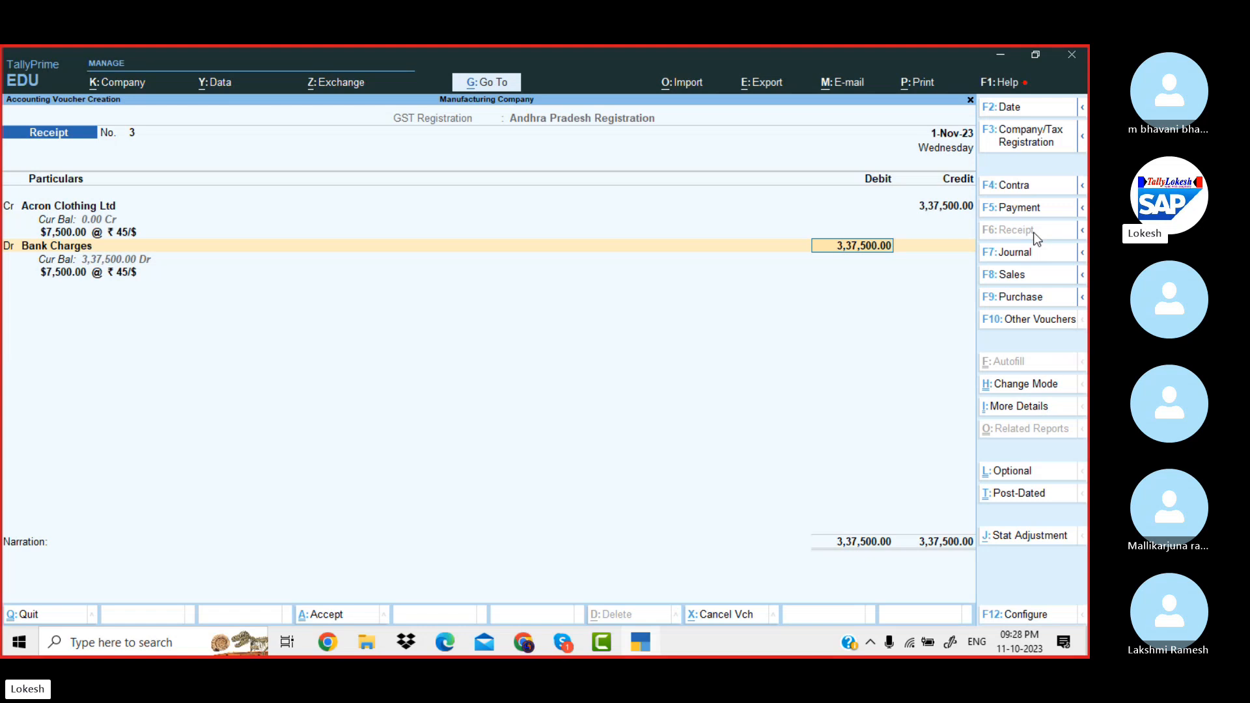
# - Set the Bank Charges debit to $50 and accept the exchange rate of ₹ 45/$
pyautogui.write('$')
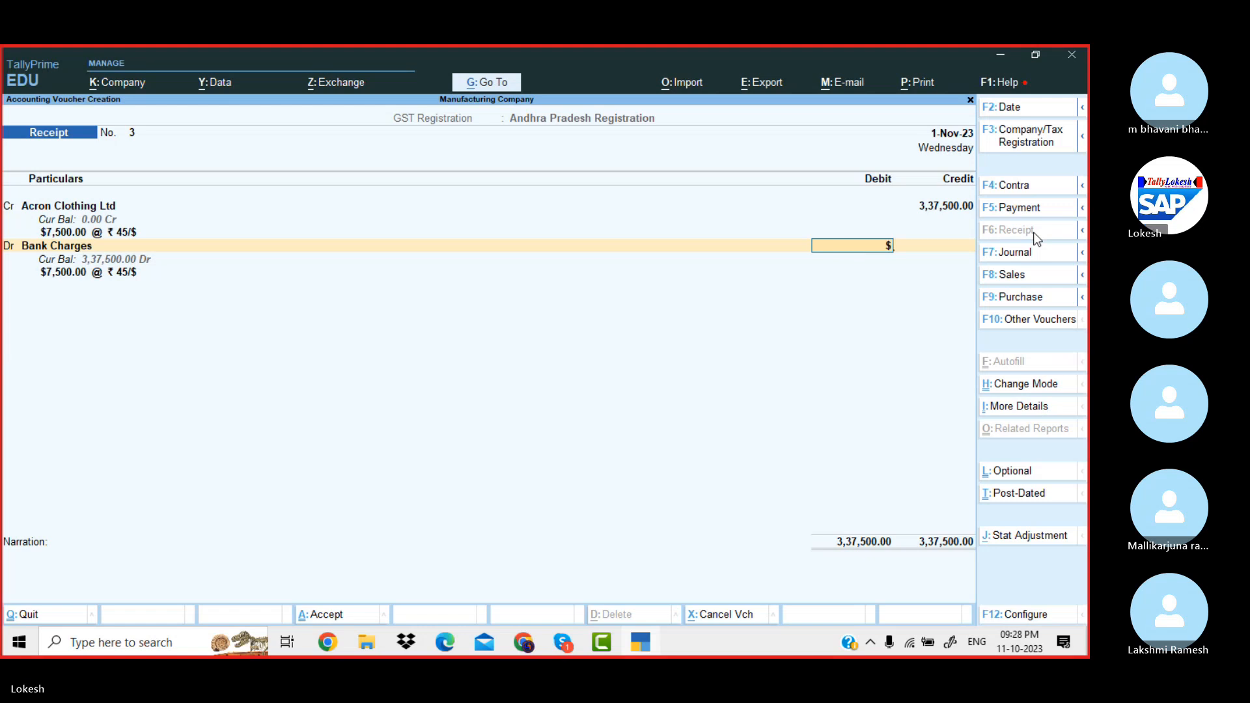
pyautogui.write('50')
pyautogui.press('Return')
pyautogui.press('Return')
pyautogui.press('Return')
pyautogui.press('Return')
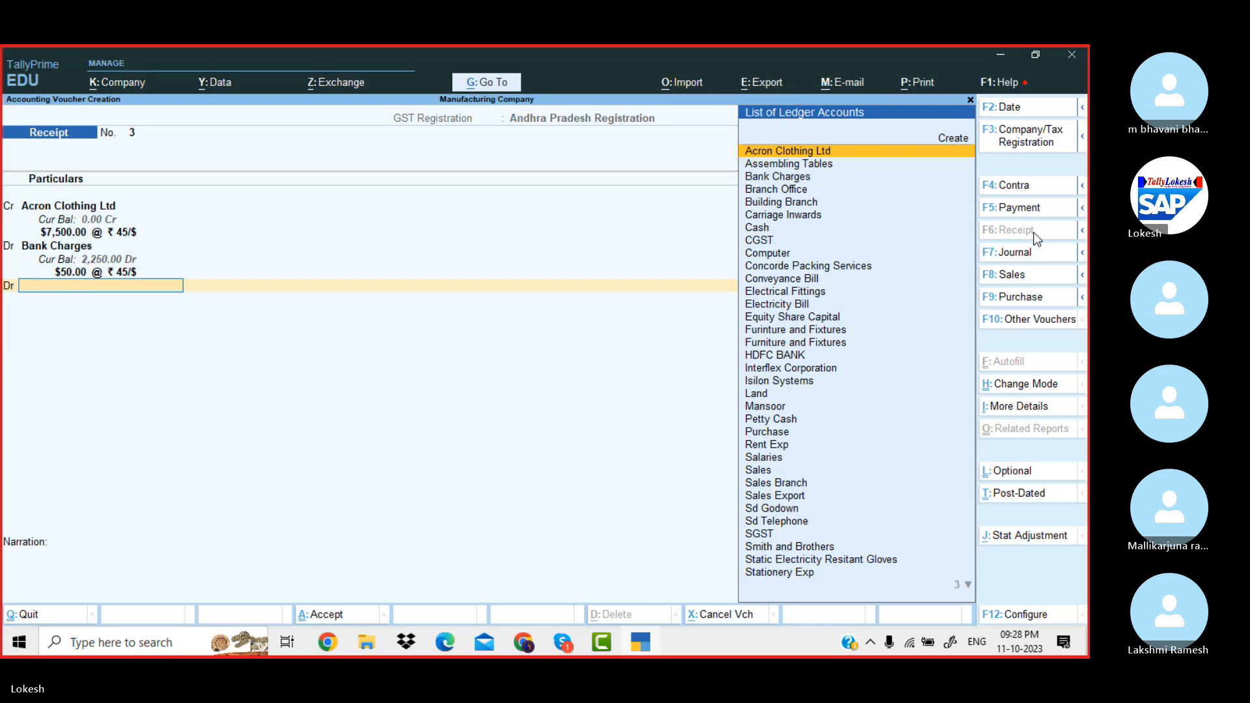
# - Debit HDFC BANK with the remaining $7,450 at ₹ 45/$ and save the receipt without a narration
pyautogui.write('h')
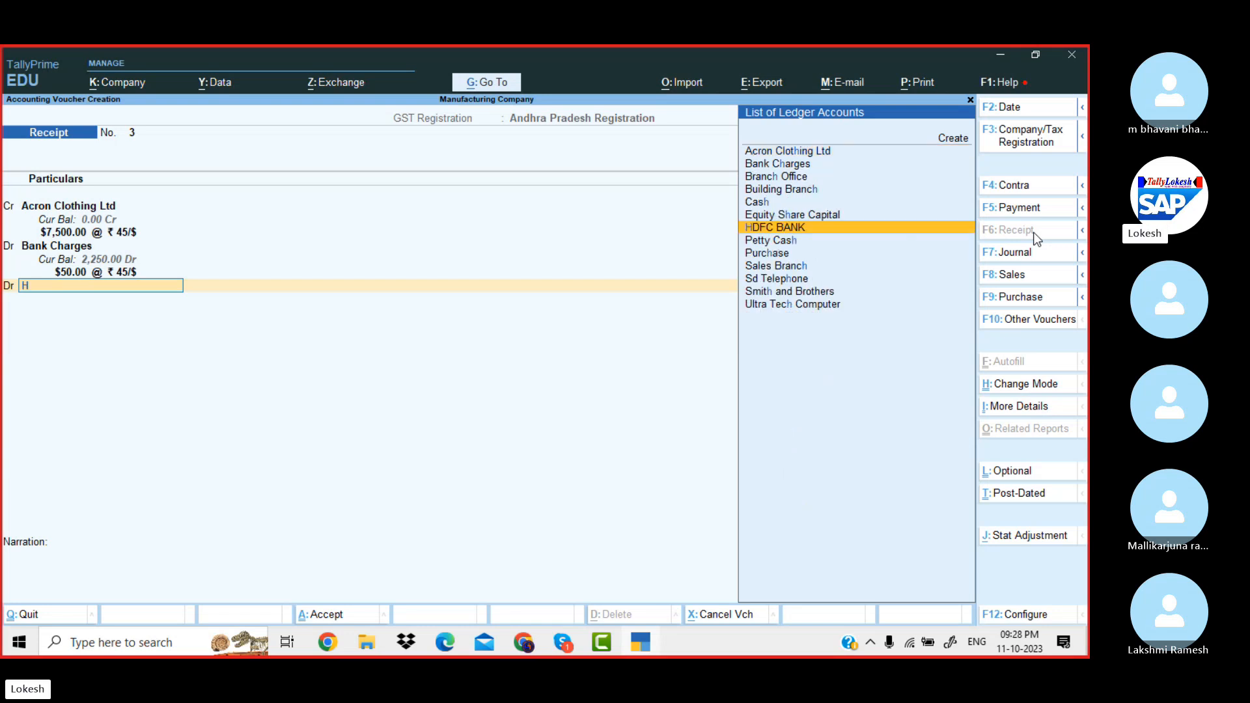
pyautogui.press('Return')
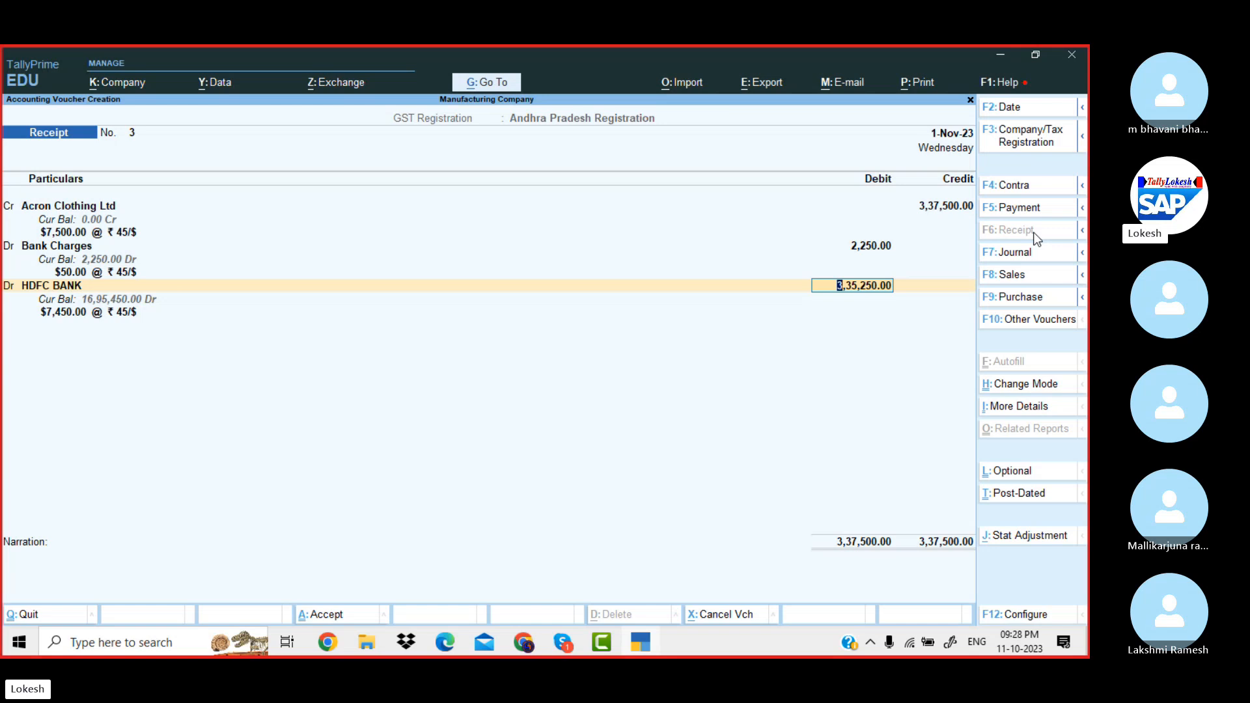
pyautogui.press('Return')
pyautogui.press('Return')
pyautogui.press('Return')
pyautogui.press('Return')
pyautogui.press('Return')
pyautogui.press('Return')
pyautogui.press('Return')
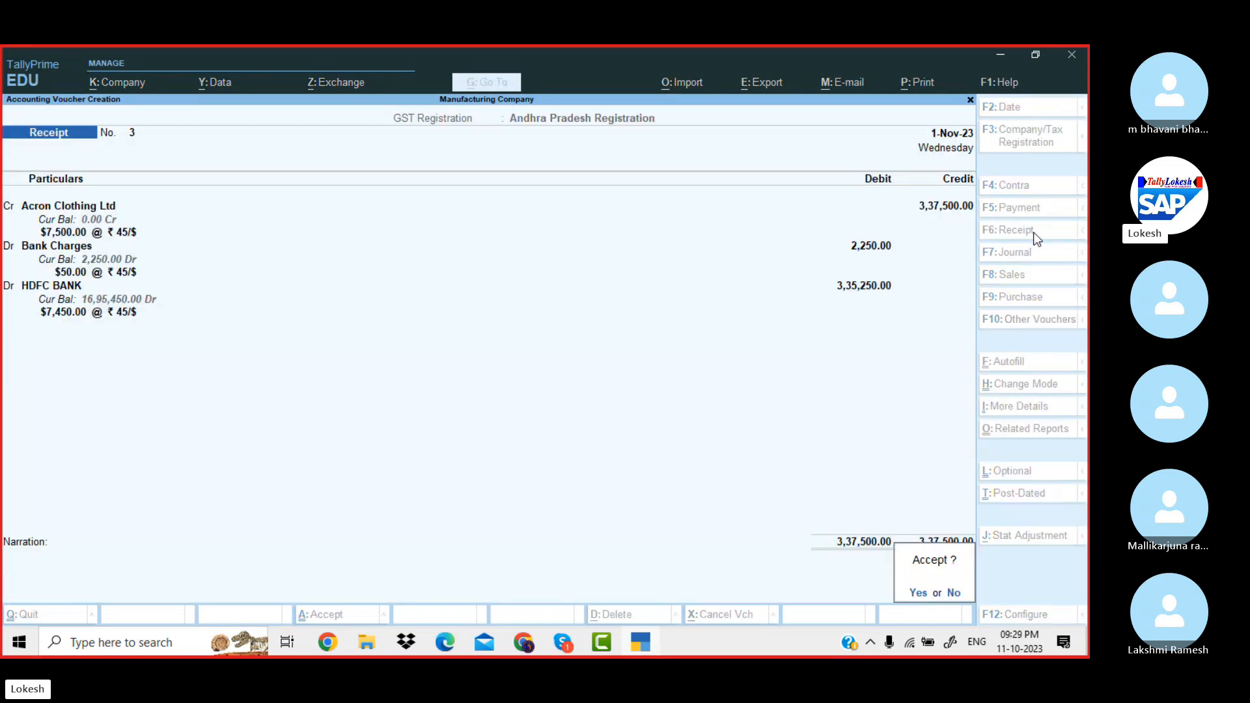
pyautogui.press('Return')
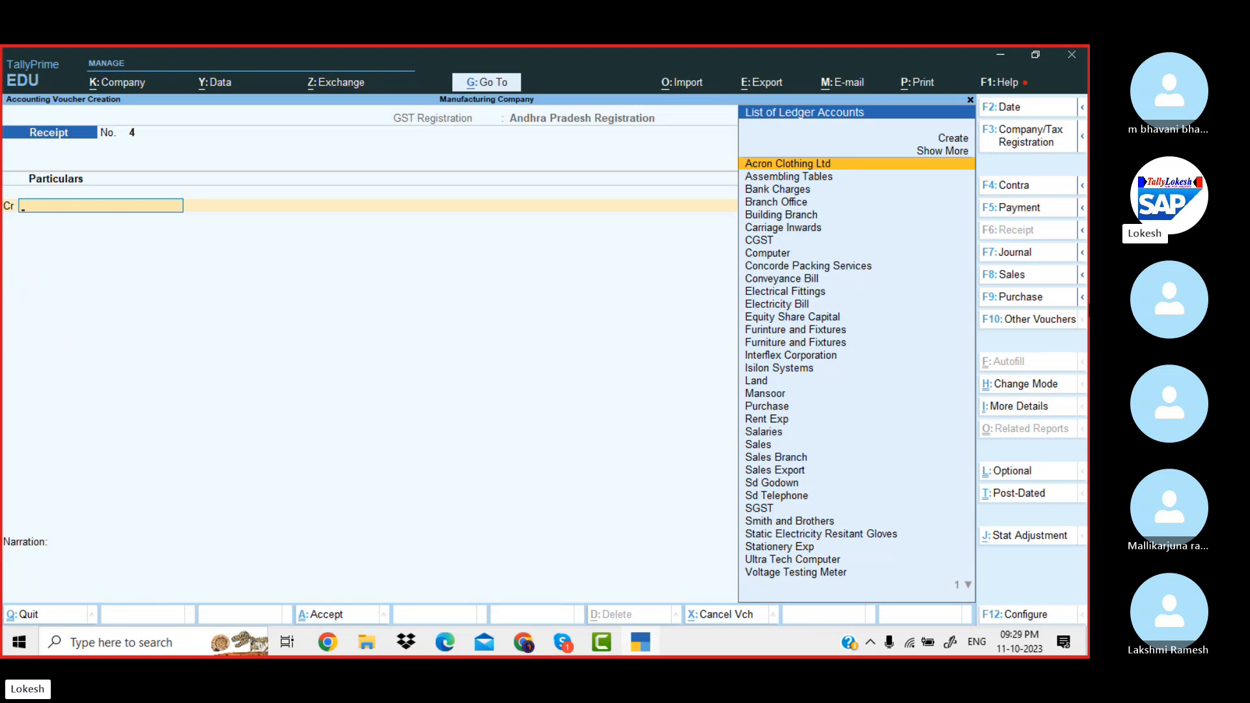
# - Start a sales voucher and enable the Discount column in invoices in the company features
pyautogui.click(1034, 278)
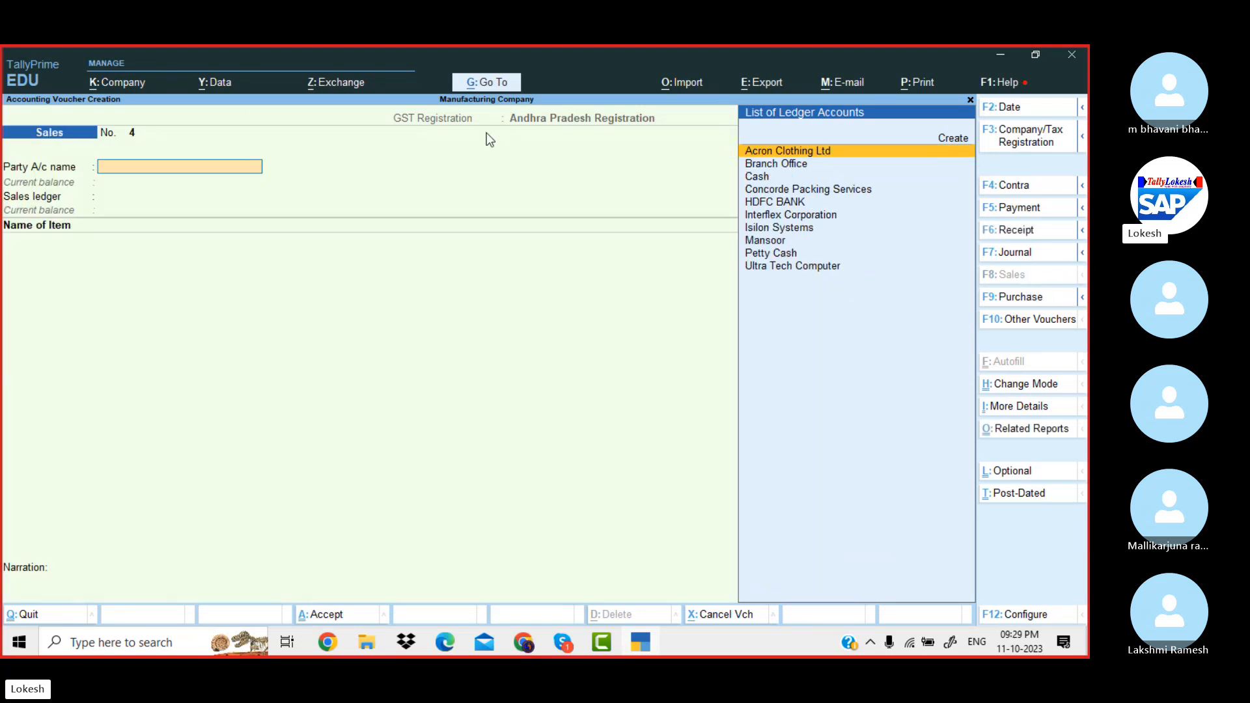
pyautogui.click(119, 83)
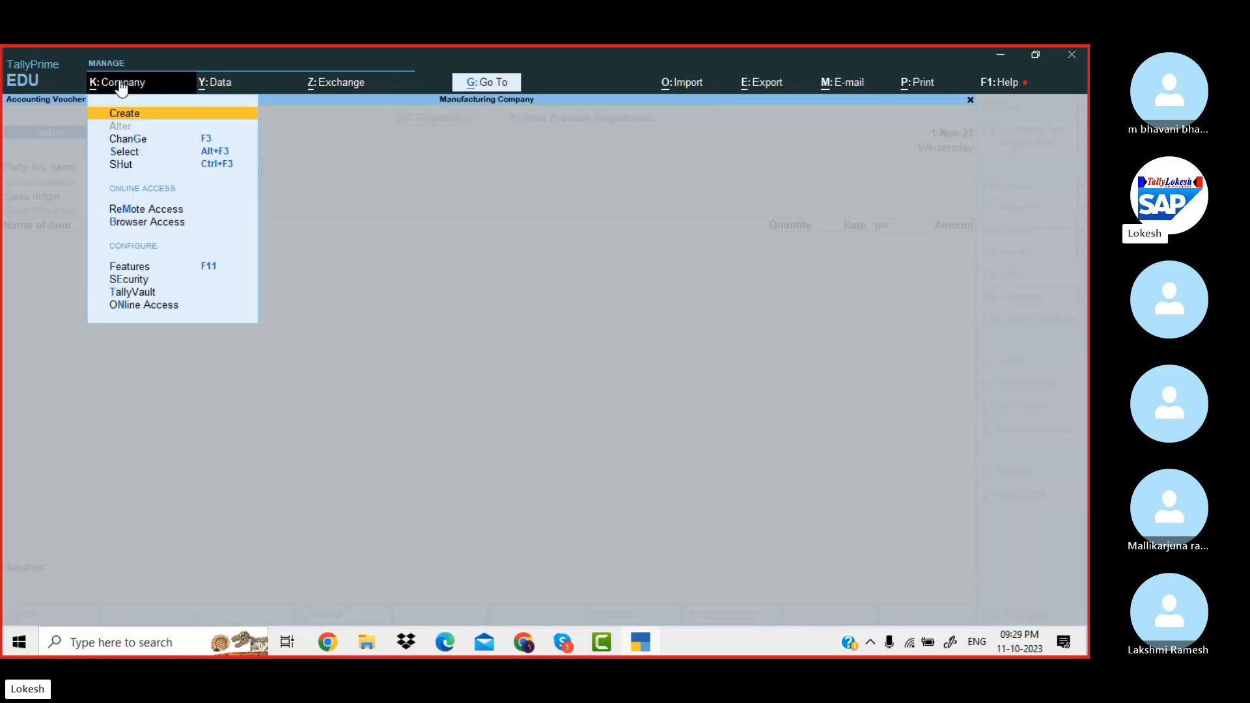
pyautogui.click(151, 266)
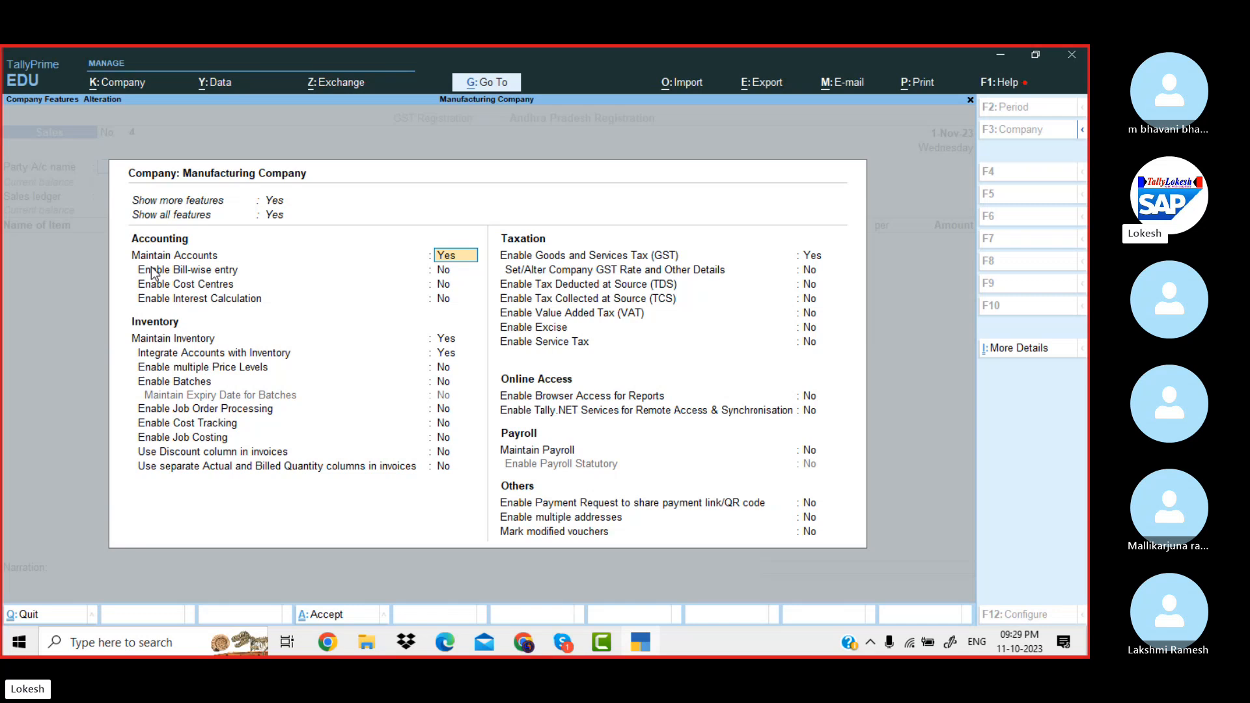
pyautogui.click(445, 454)
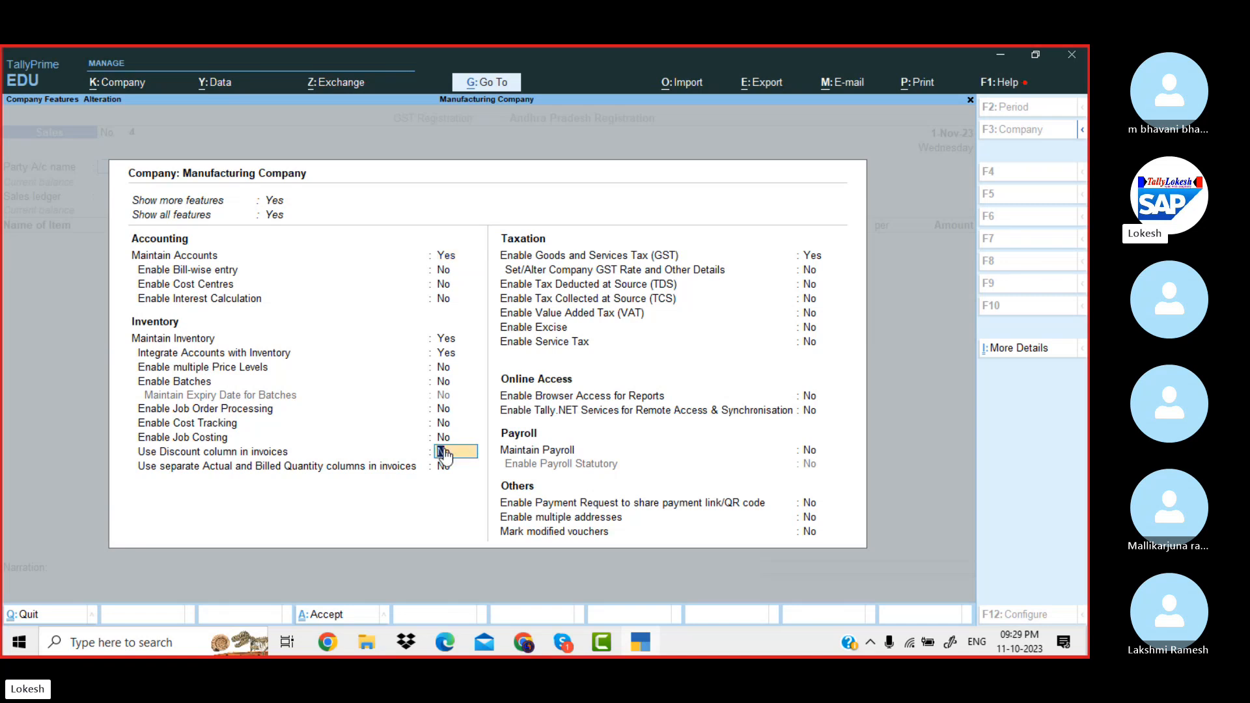
pyautogui.press('y')
pyautogui.hotkey('ctrl', 'a')
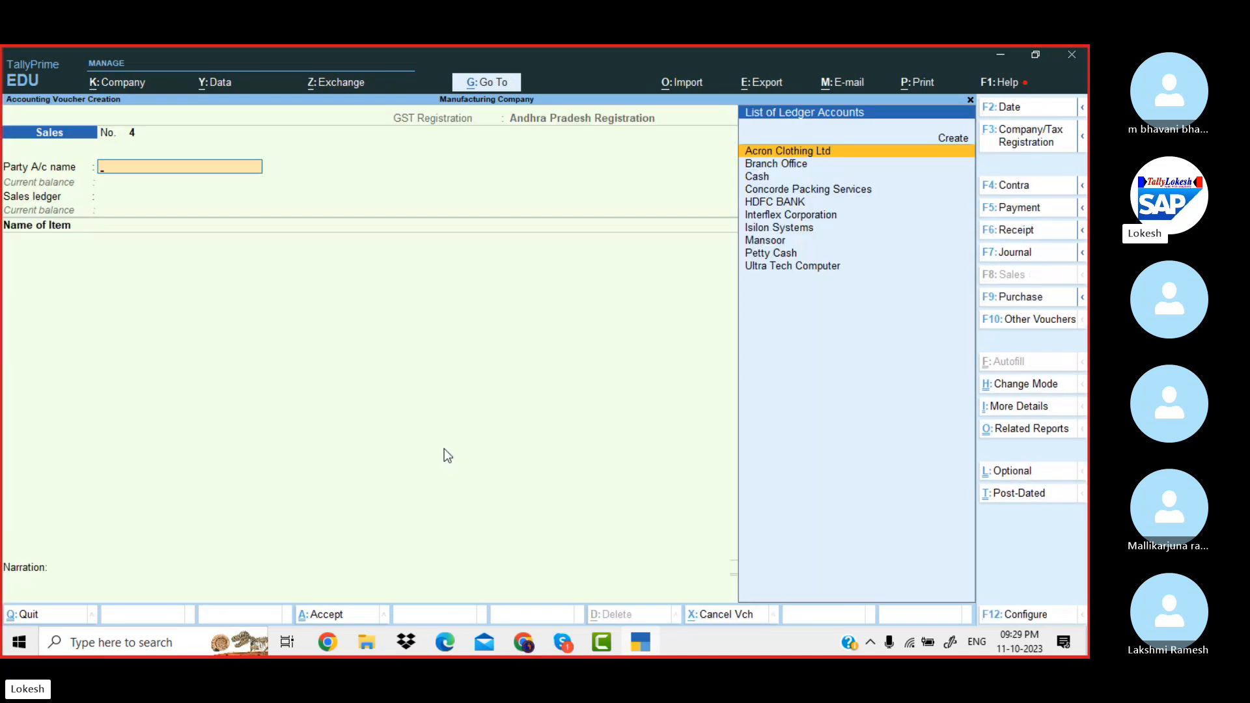
pyautogui.press('Down')
pyautogui.press('Down')
pyautogui.press('Return')
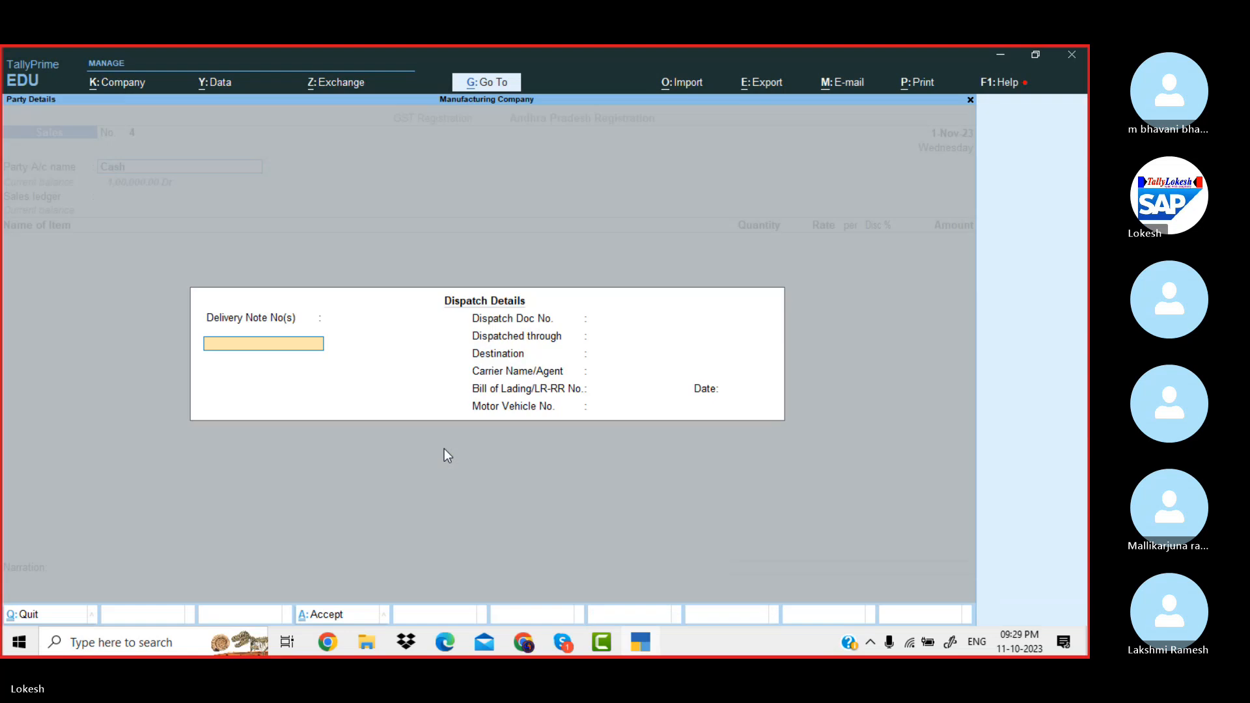
pyautogui.press('Return')
pyautogui.hotkey('ctrl', 'a')
pyautogui.press('Return')
pyautogui.press('Return')
pyautogui.press('Return')
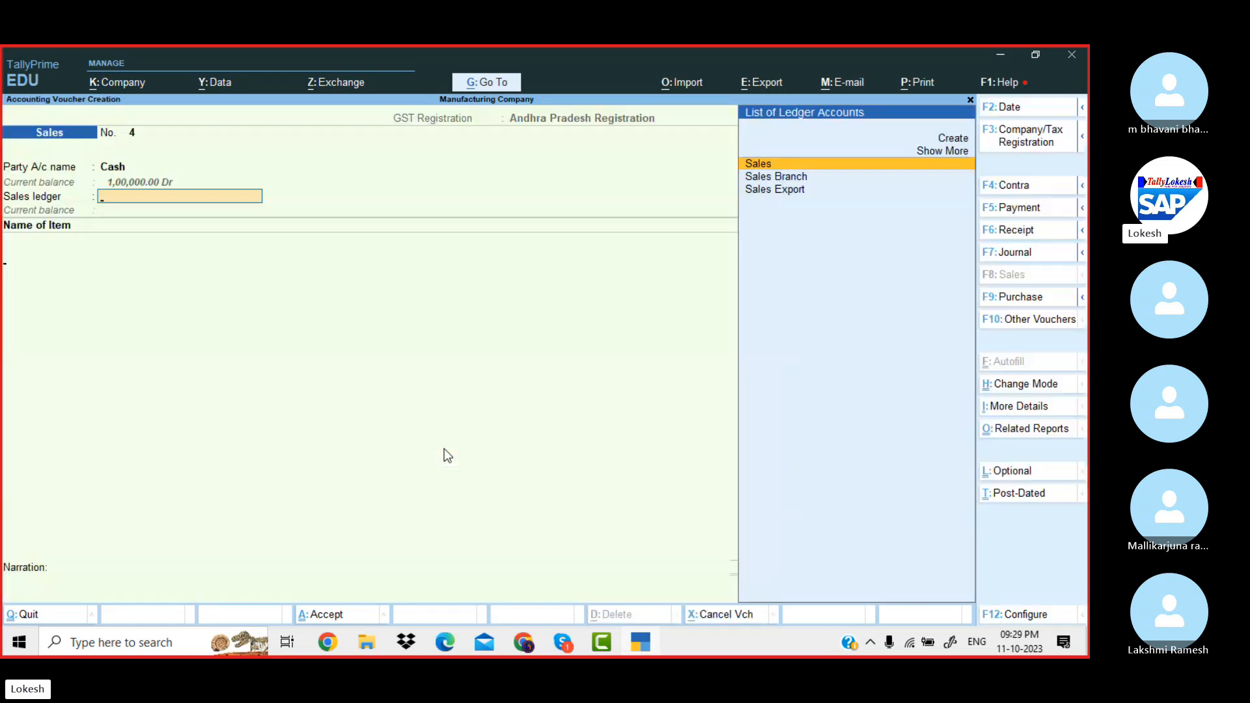
pyautogui.press('Return')
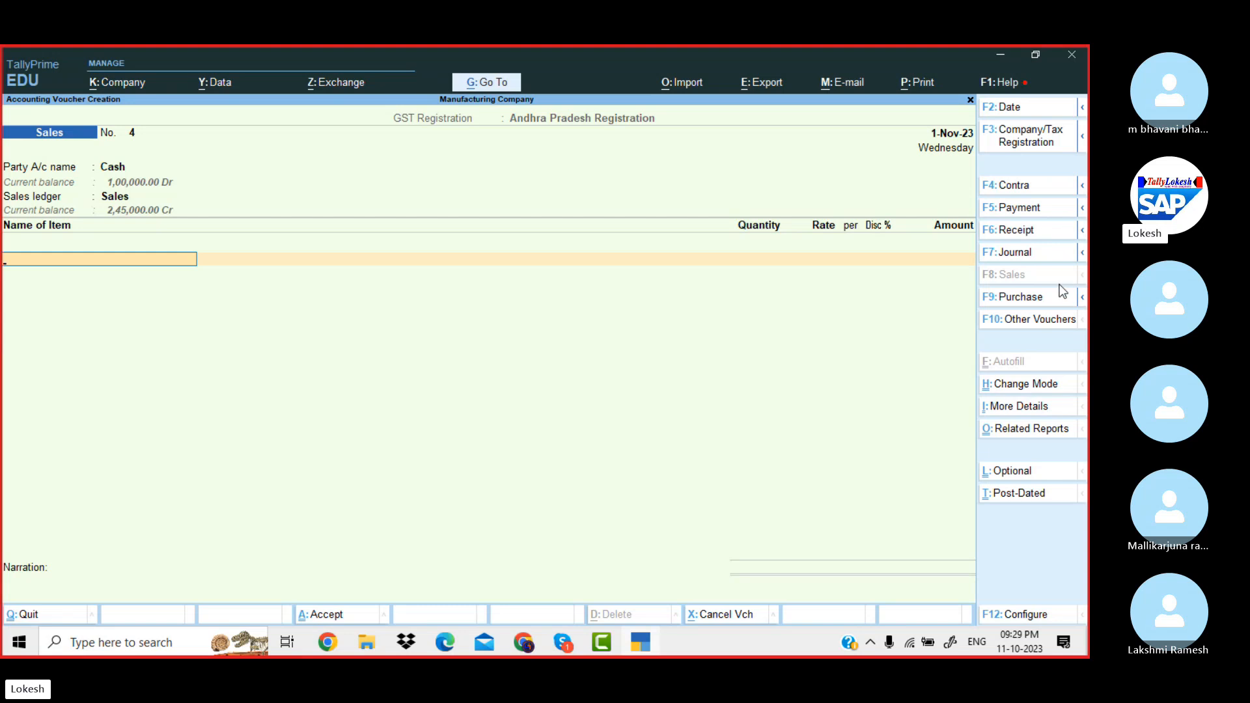
# - Start a journal voucher and create an Interest Paid ledger under Indirect Expenses as its debit account
pyautogui.click(1025, 255)
pyautogui.write('C')
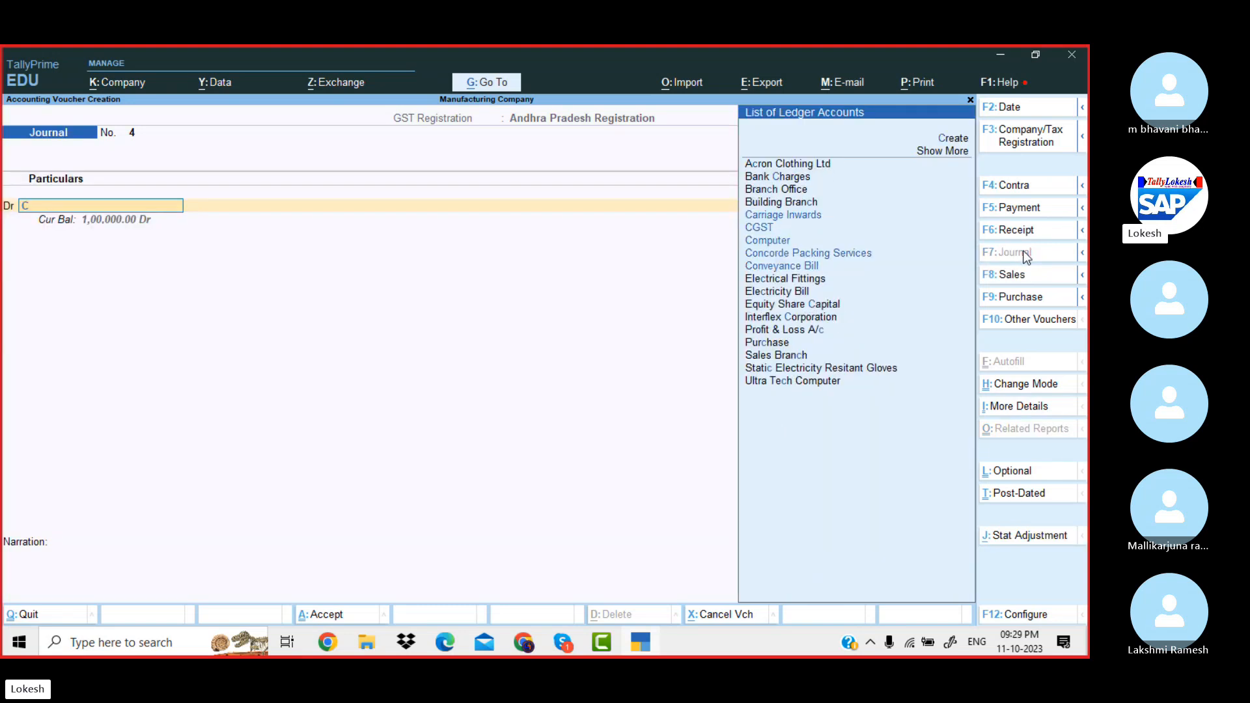
pyautogui.press('Down')
pyautogui.press('Down')
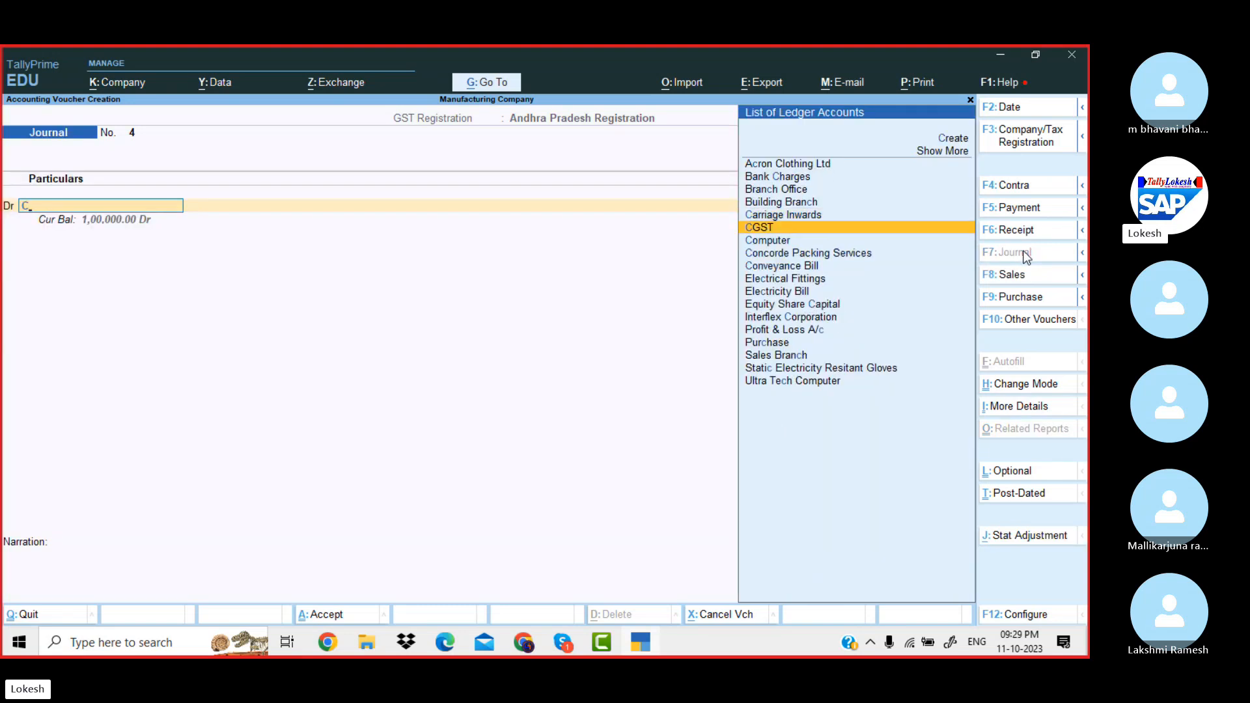
pyautogui.press('BackSpace')
pyautogui.hotkey('alt', 'c')
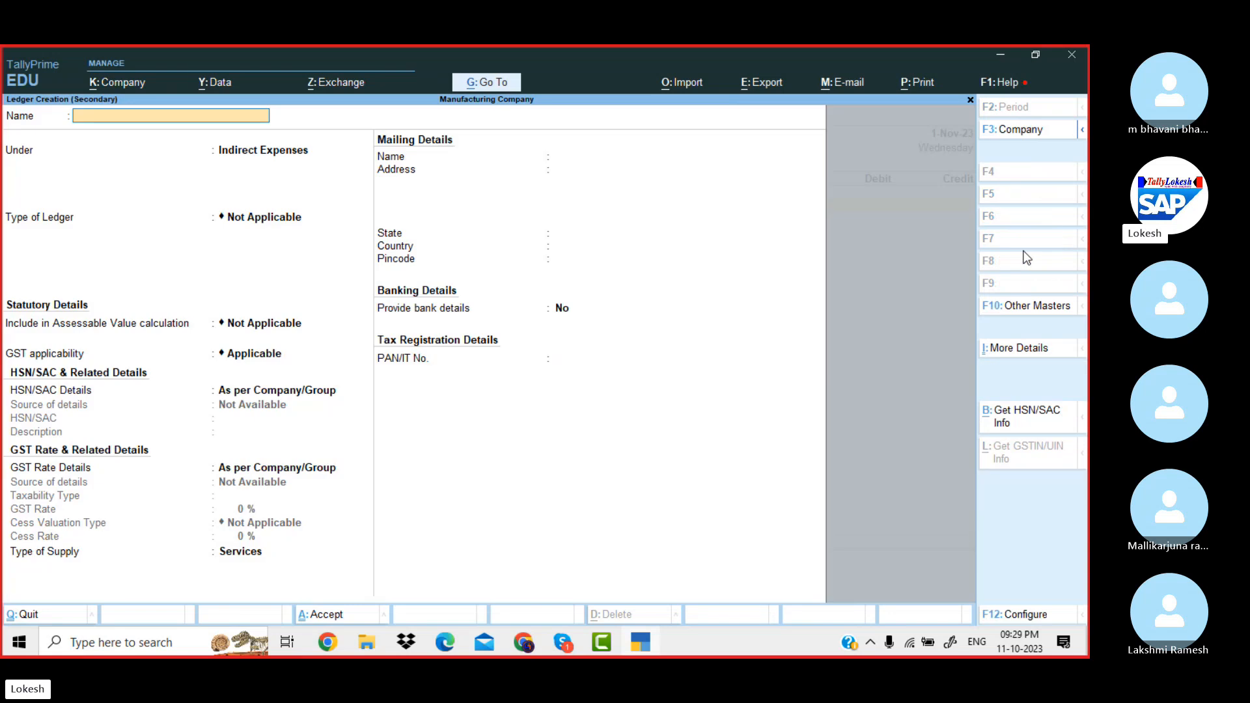
pyautogui.write('Interest Paid')
pyautogui.press('Return')
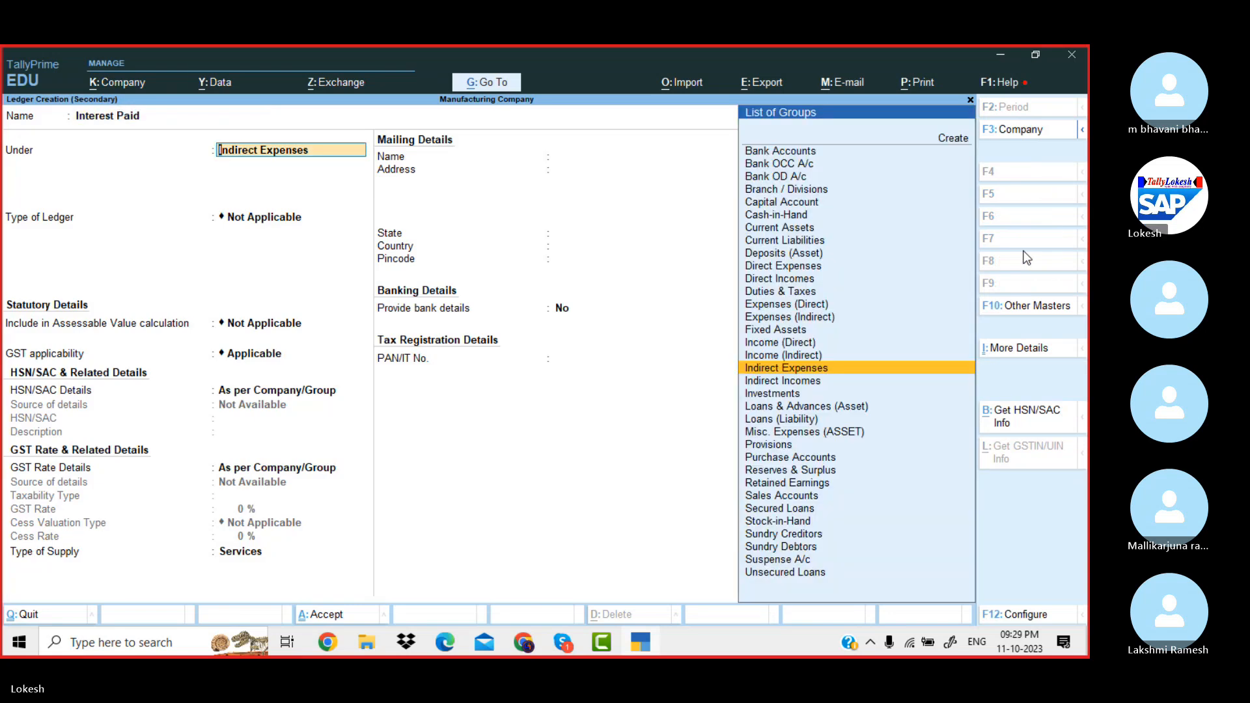
pyautogui.hotkey('ctrl', 'a')
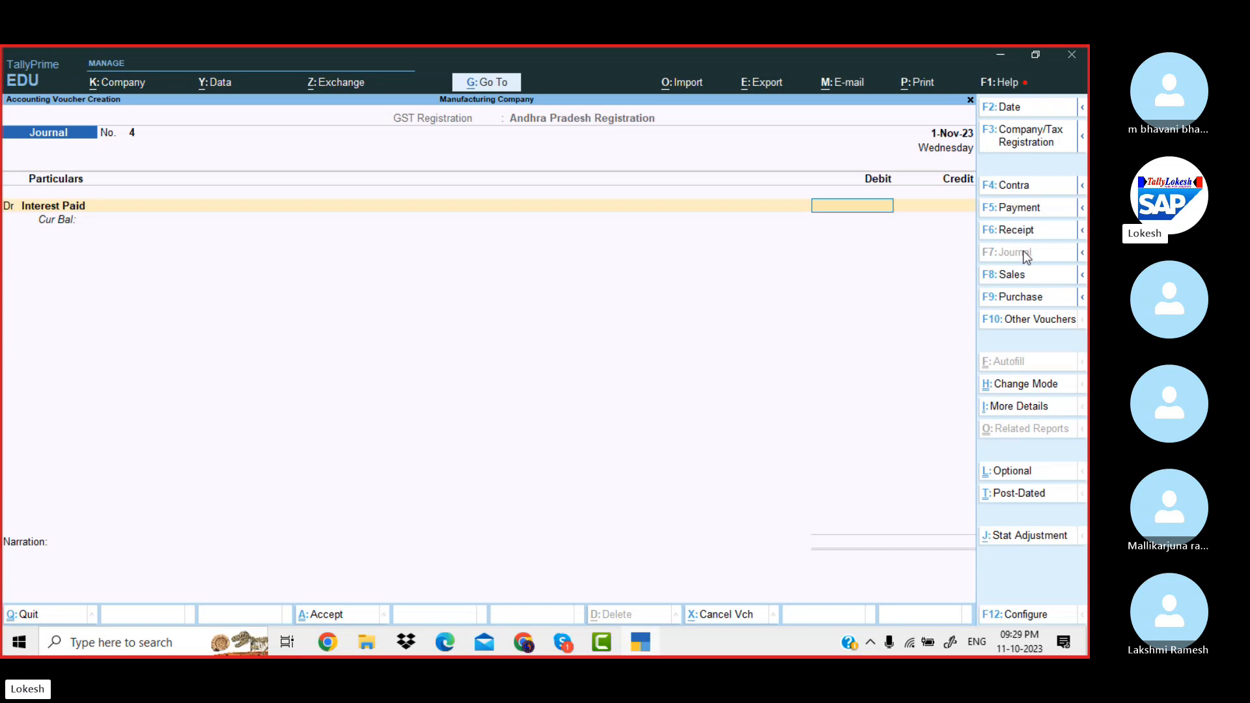
# - Debit Interest Paid with 2,390, credit Concorde Packing Services with the same amount and save the journal without a narration
pyautogui.write('2390')
pyautogui.press('Return')
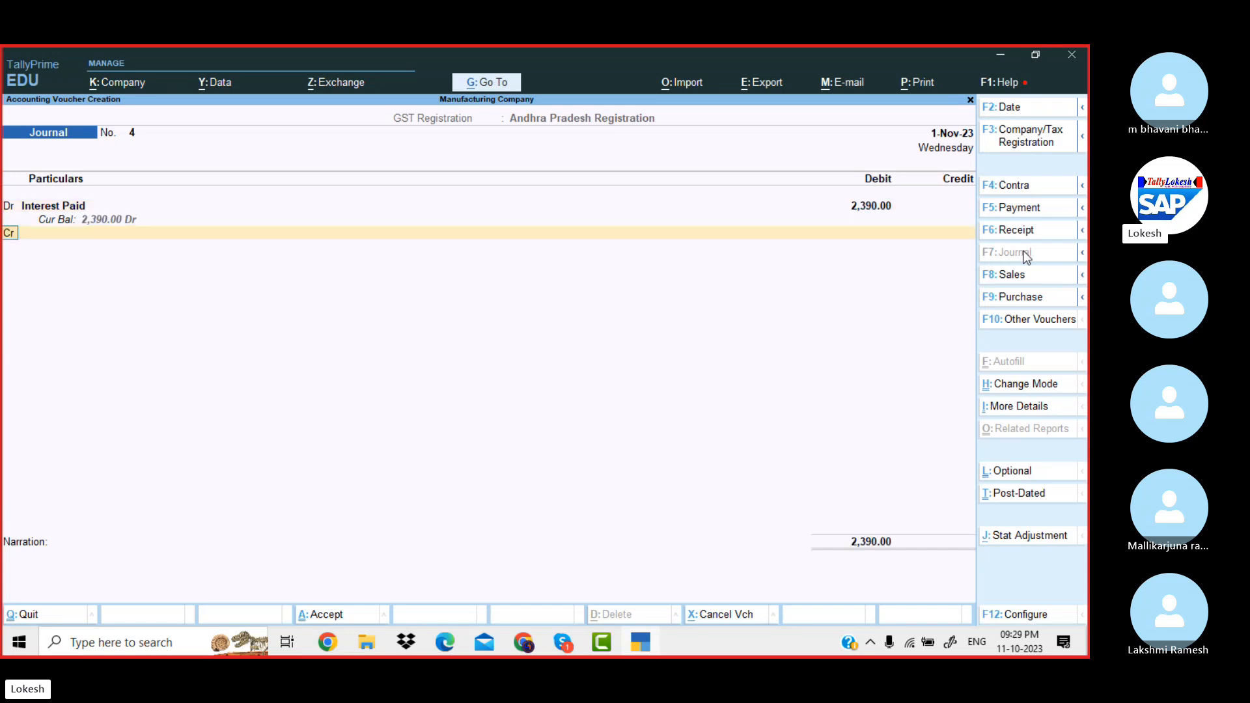
pyautogui.write('Co')
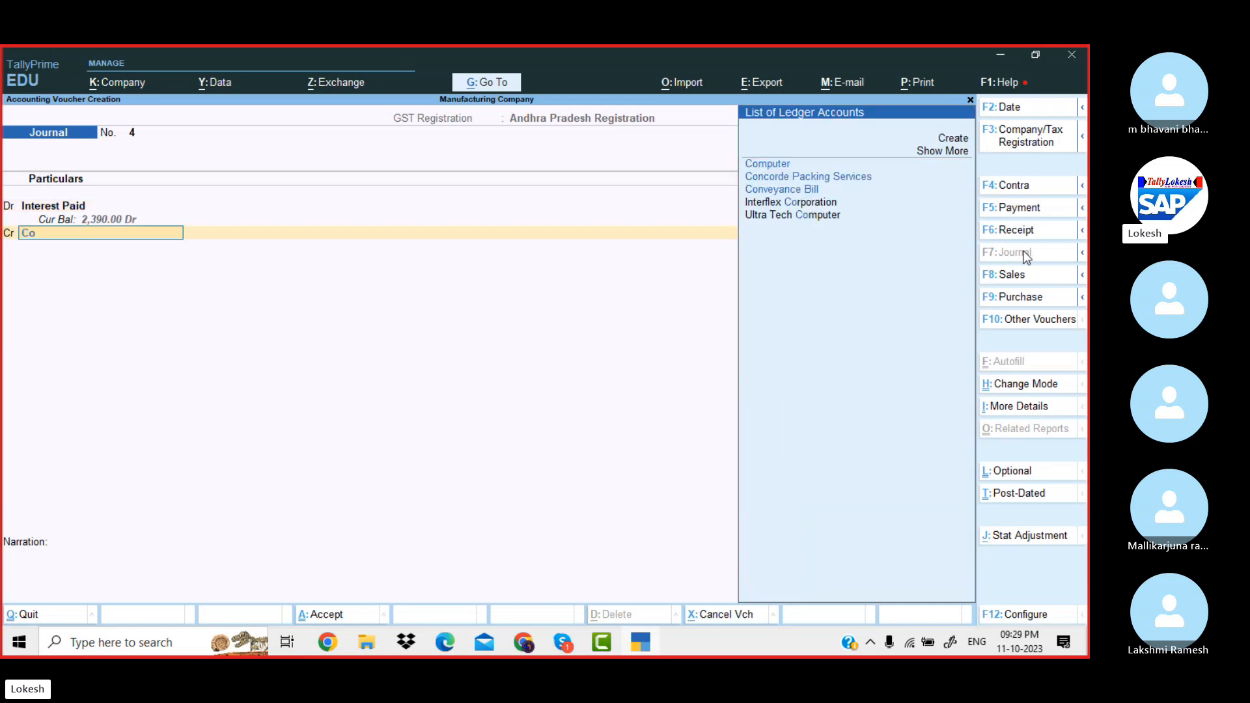
pyautogui.press('Down')
pyautogui.press('Return')
pyautogui.press('Return')
pyautogui.press('Return')
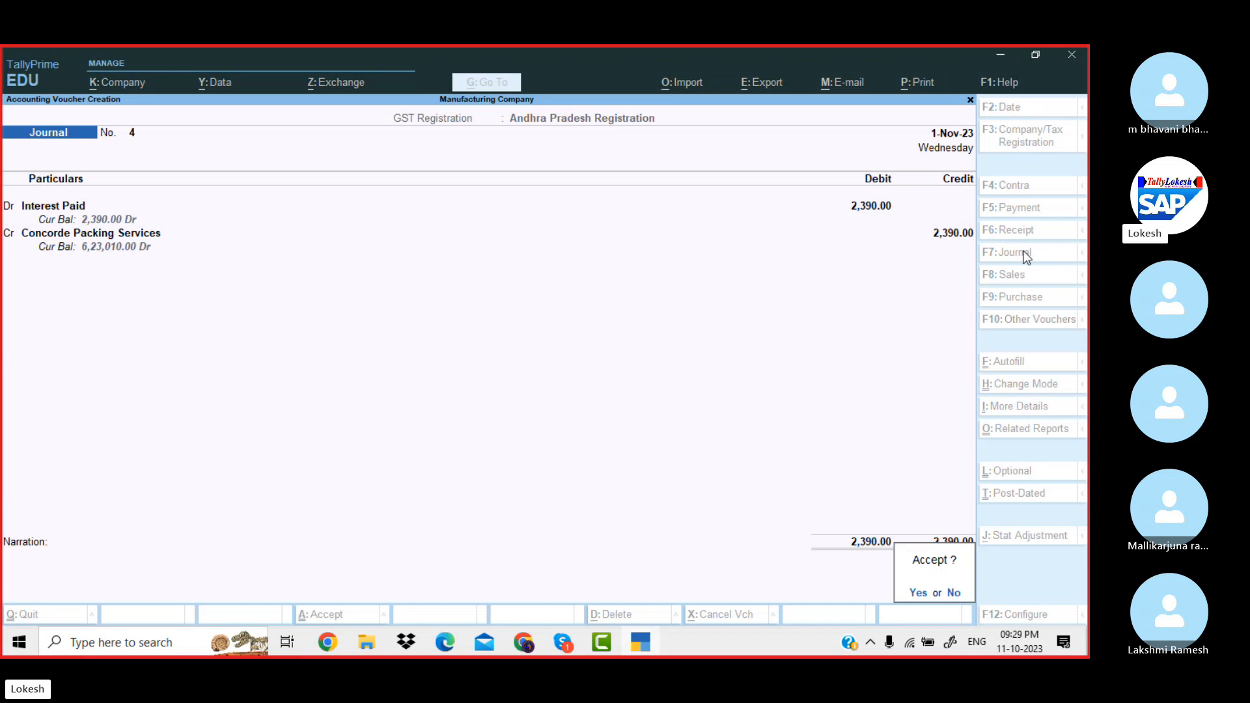
pyautogui.press('Return')
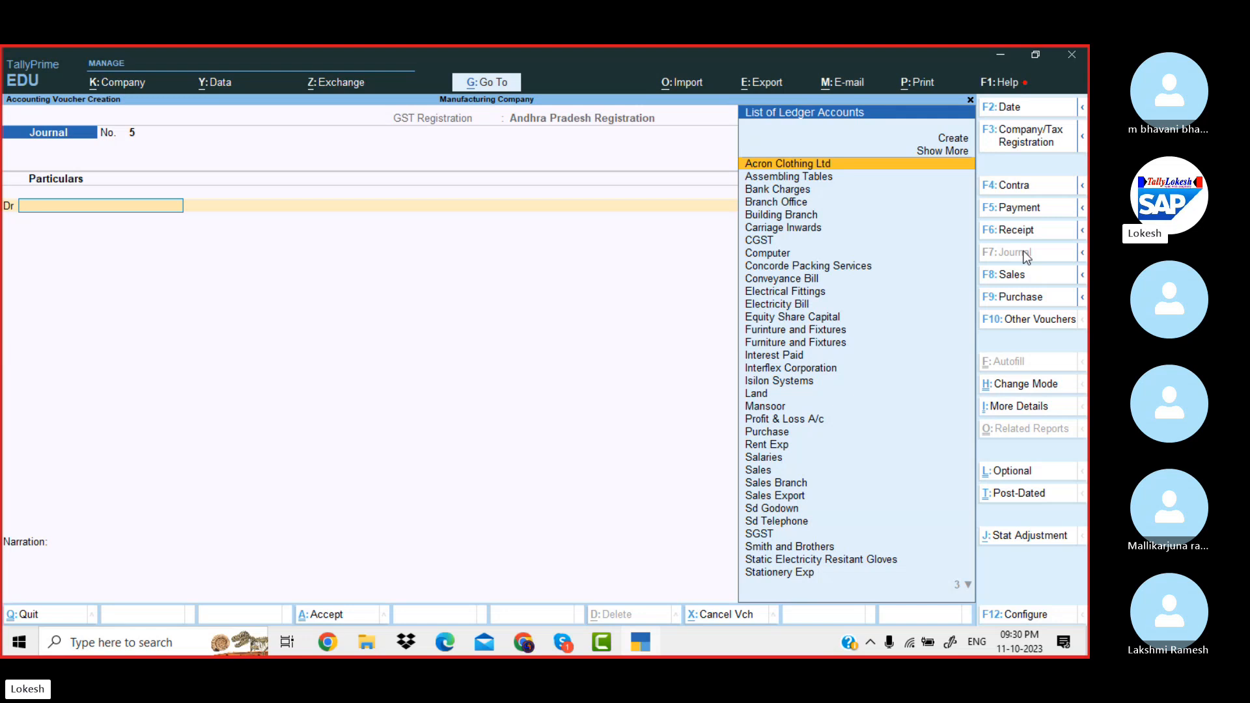
# - Change the voucher type to Credit Note
pyautogui.click(1037, 319)
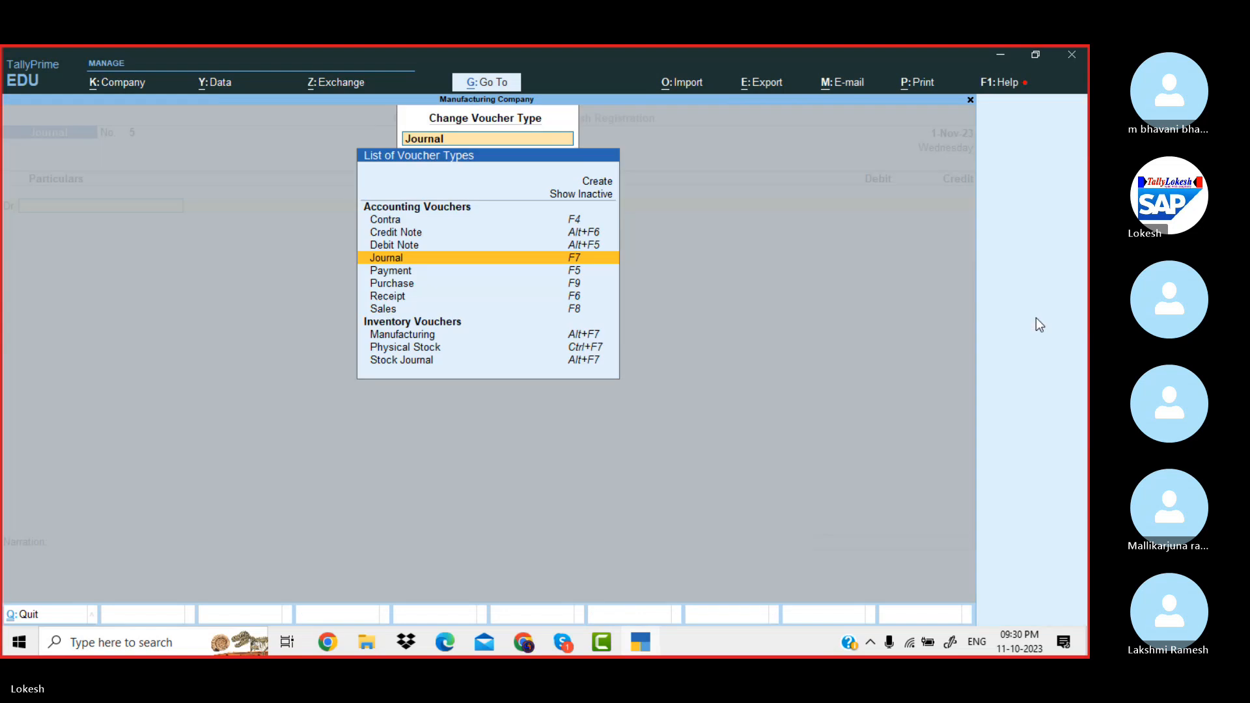
pyautogui.press('Up')
pyautogui.press('Up')
pyautogui.press('Return')
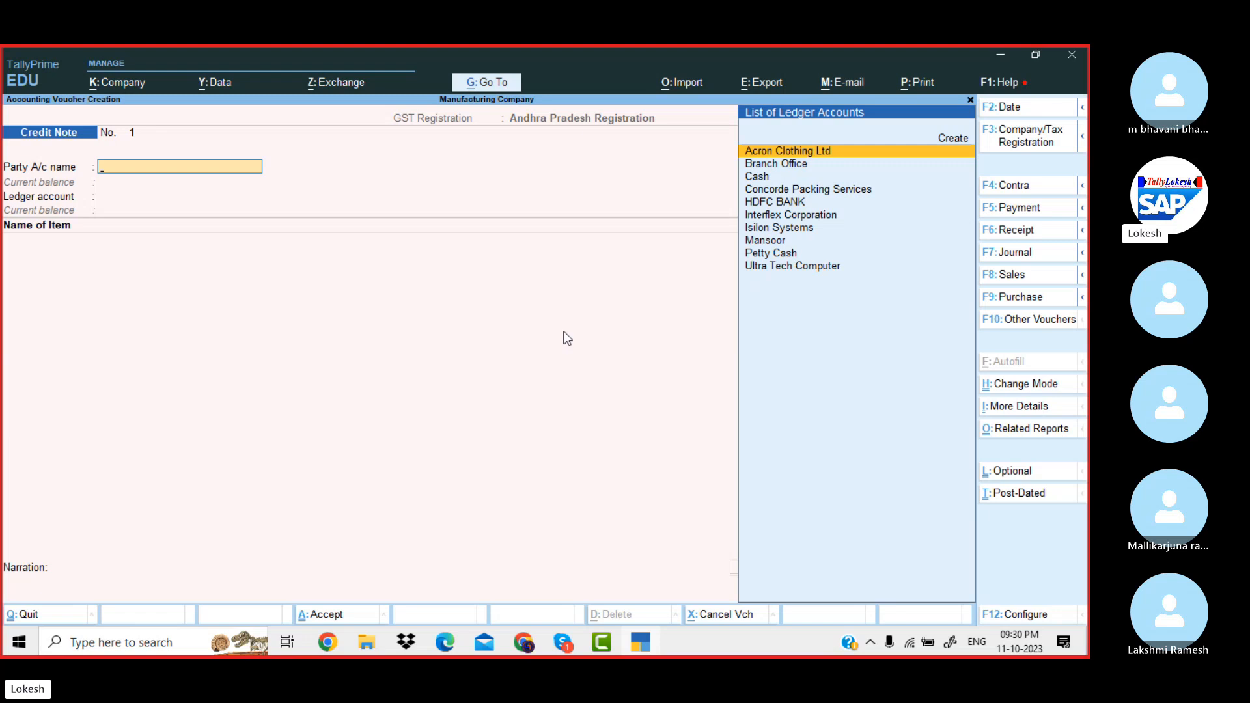
# - Choose Acron Clothing Ltd as the credit note's party and accept its default details
pyautogui.press('Return')
pyautogui.press('Return')
pyautogui.press('Return')
pyautogui.press('Return')
pyautogui.press('Return')
pyautogui.press('Return')
pyautogui.press('Return')
pyautogui.press('Return')
pyautogui.press('Return')
pyautogui.press('Return')
pyautogui.press('Return')
pyautogui.press('Return')
pyautogui.press('Return')
pyautogui.press('Return')
pyautogui.press('Return')
pyautogui.press('Return')
pyautogui.press('Return')
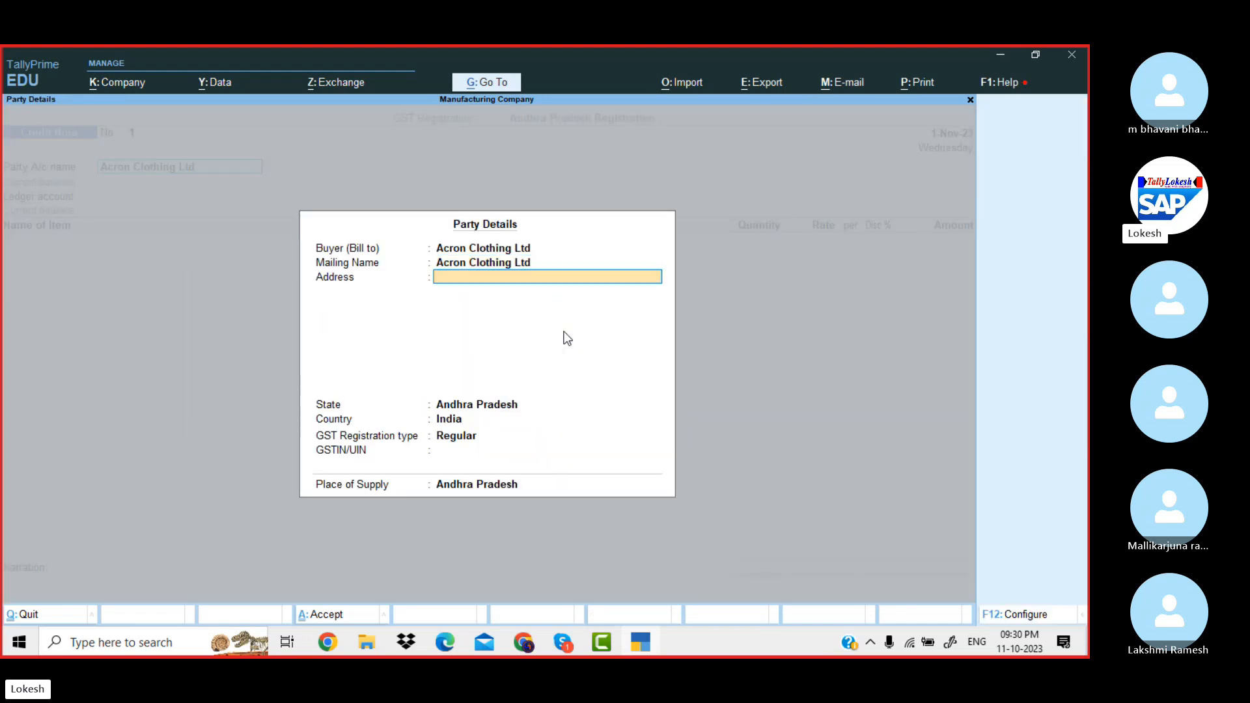
pyautogui.press('Return')
pyautogui.press('Return')
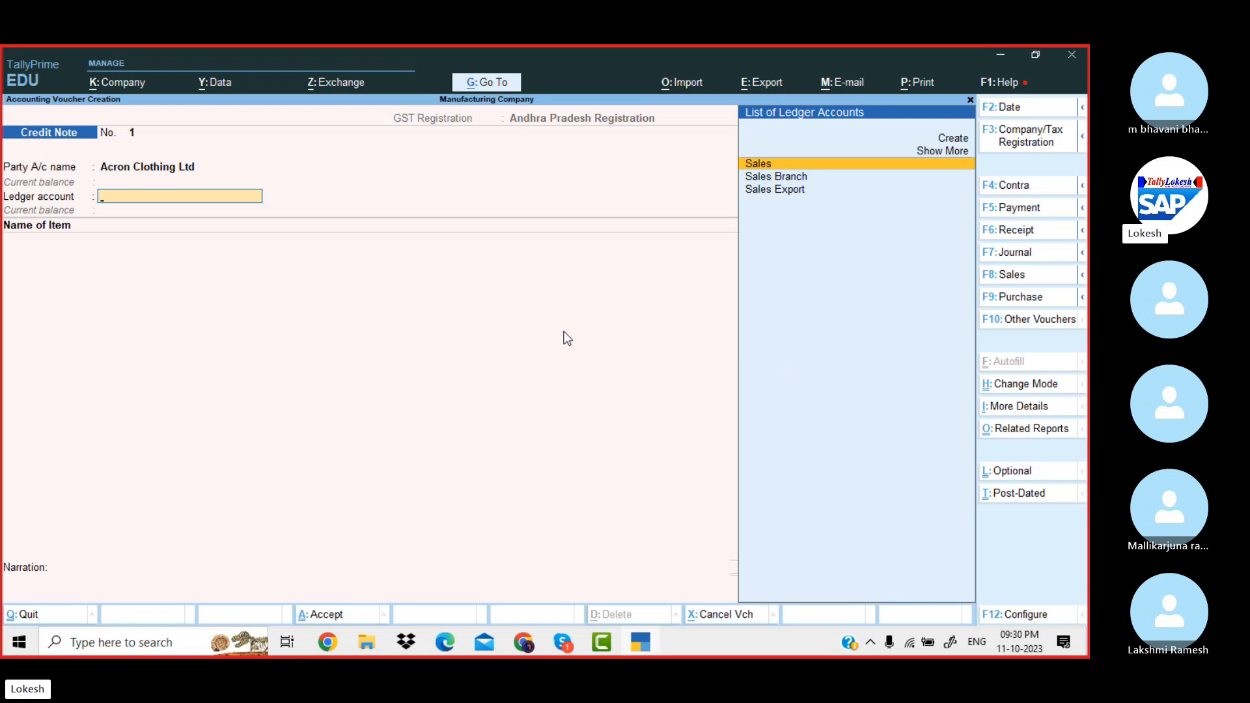
# - Create a new ledger named Sales Igst for the credit note and place it under Sales Accounts
pyautogui.hotkey('alt', 'c')
pyautogui.write('Sale')
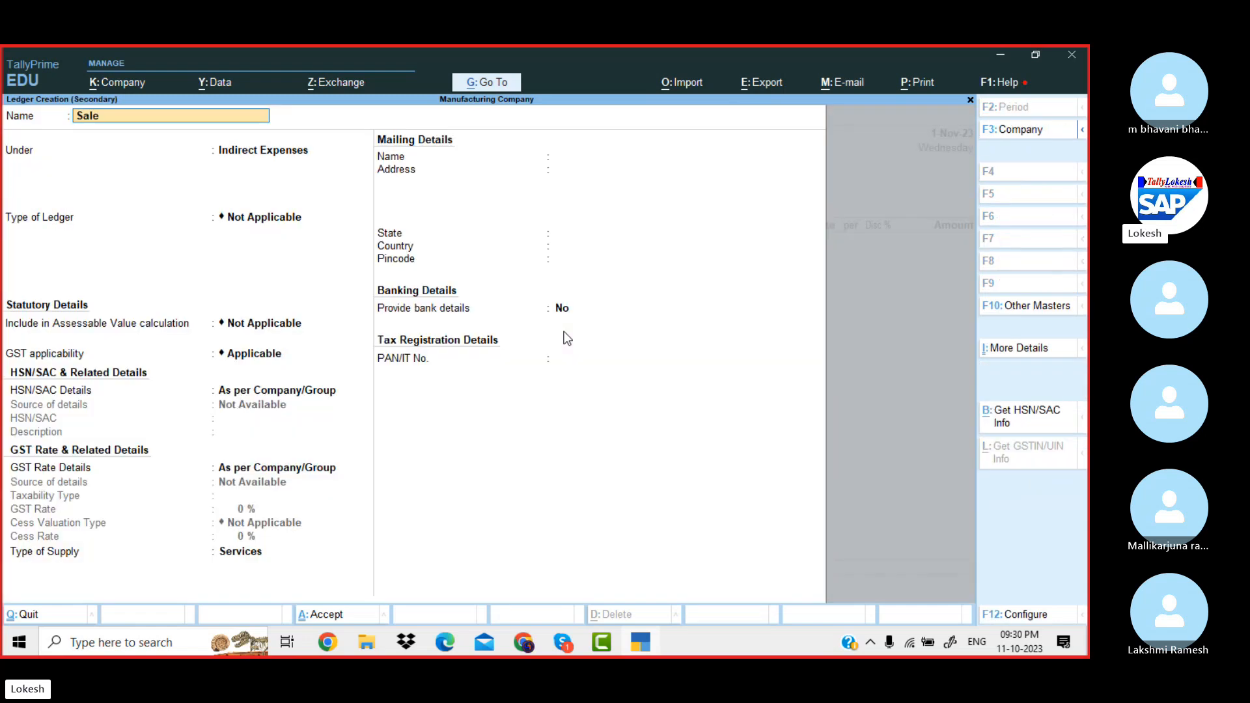
pyautogui.write('s Igst')
pyautogui.press('Return')
pyautogui.write('S')
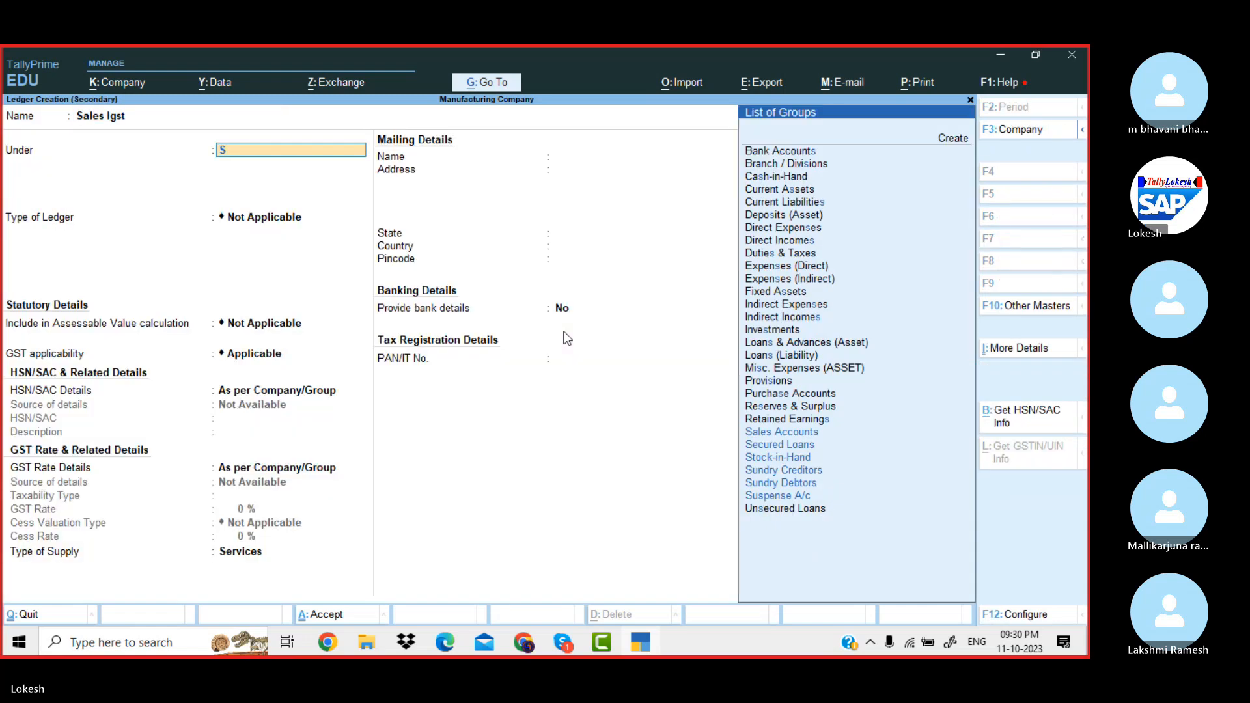
pyautogui.press('Return')
# - Set the Sales Igst ledger's type of supply to Goods, leaving the other details at their defaults, and save the ledger
pyautogui.press('Return')
pyautogui.press('Return')
pyautogui.press('Return')
pyautogui.press('Return')
pyautogui.press('Return')
pyautogui.press('Return')
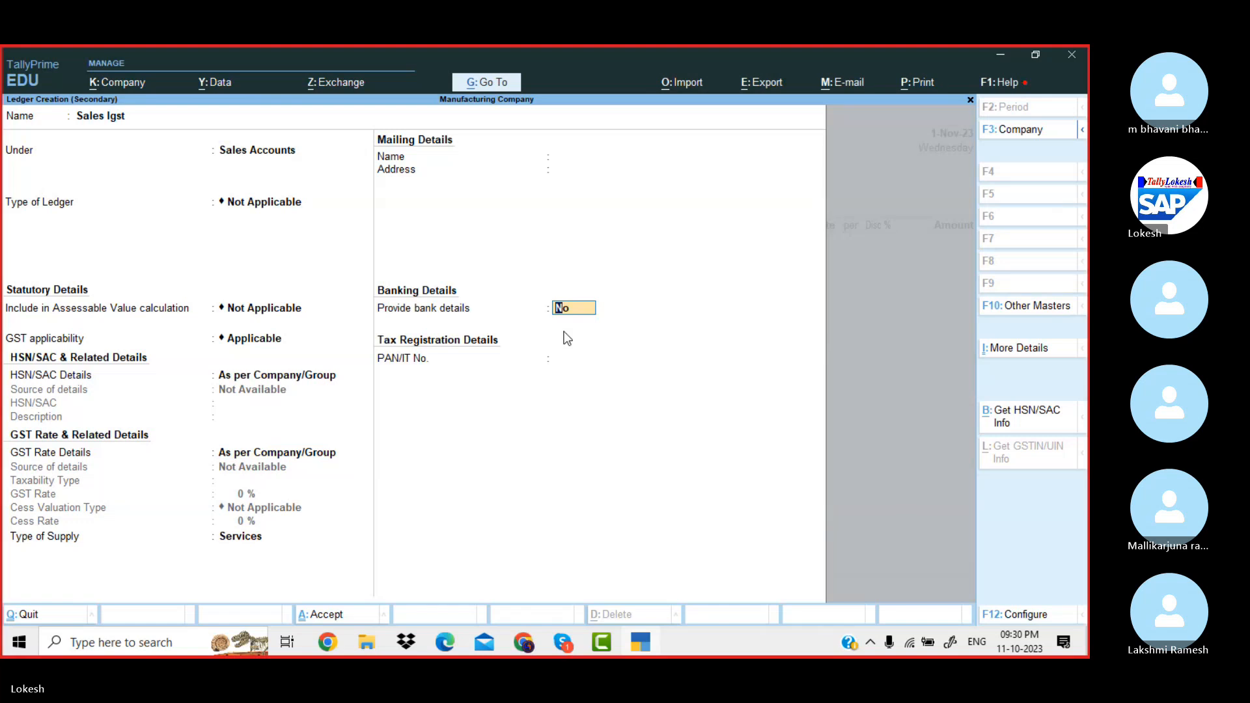
pyautogui.press('Return')
pyautogui.press('Up')
pyautogui.press('Return')
pyautogui.press('Return')
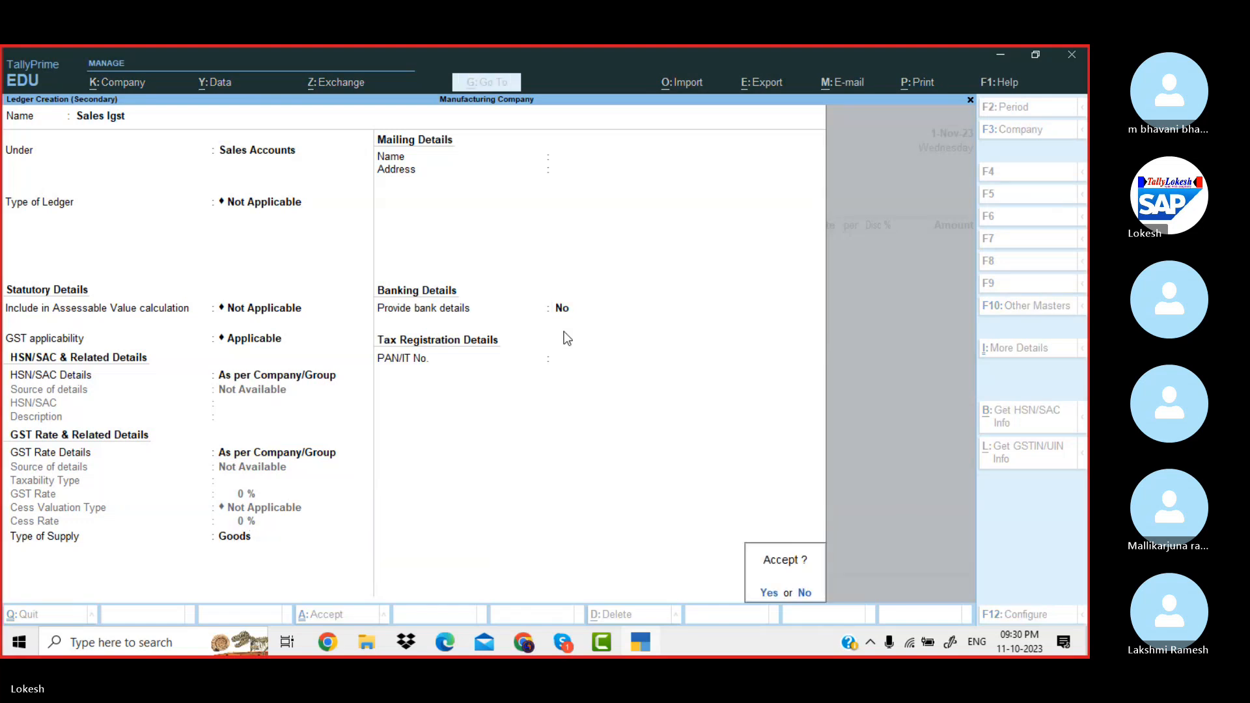
pyautogui.press('Return')
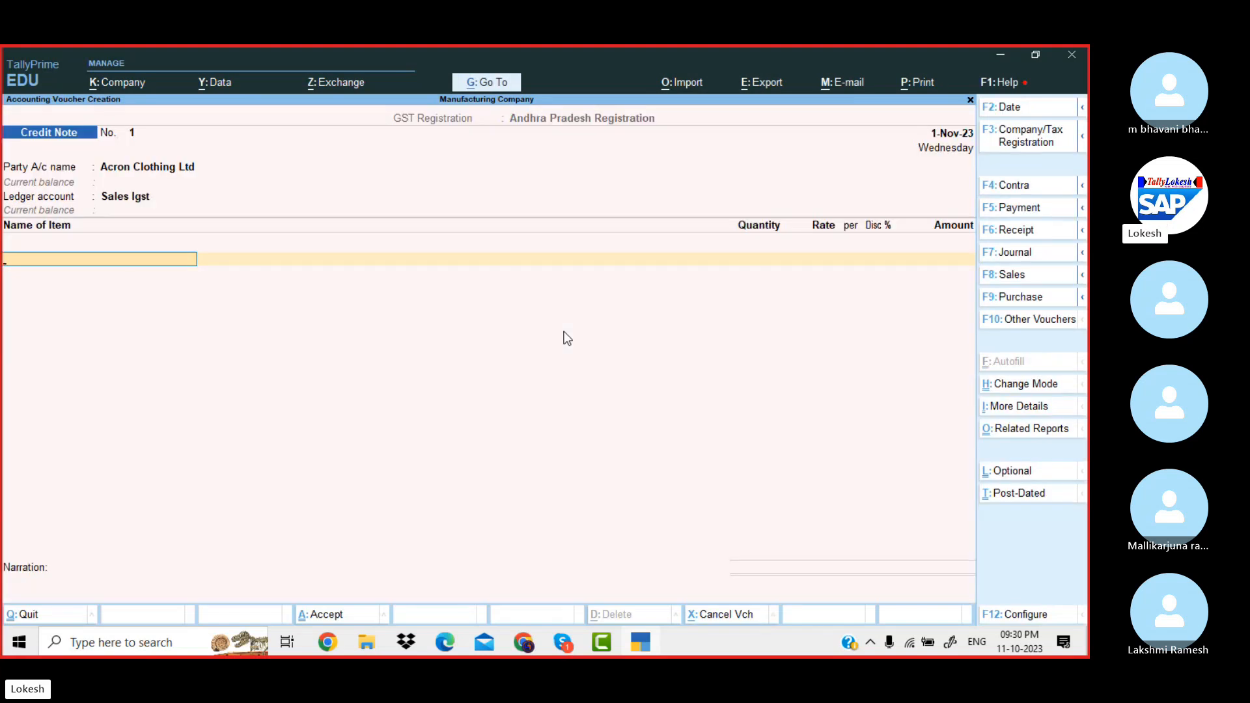
# - Add 1 nos of Computer Athlon at a rate of 25,000 to the credit note
pyautogui.press('Down')
pyautogui.press('Down')
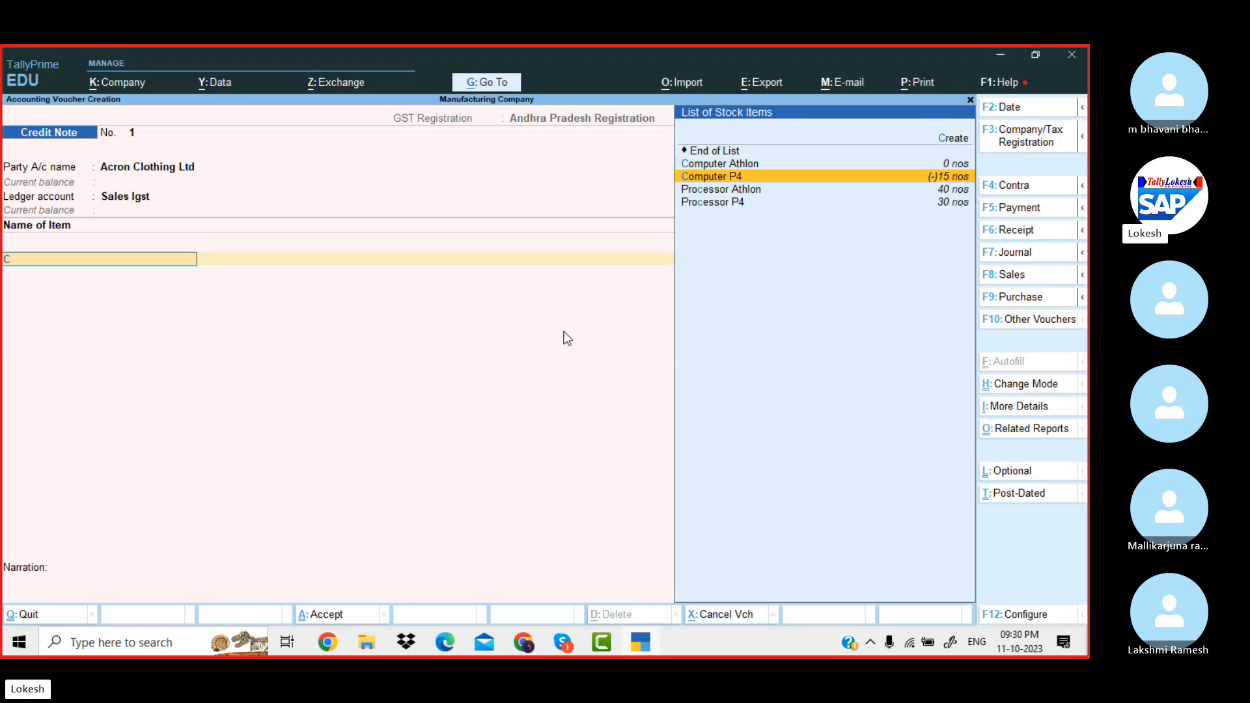
pyautogui.press('Up')
pyautogui.press('Return')
pyautogui.press('Return')
pyautogui.press('Return')
pyautogui.press('Return')
pyautogui.press('Return')
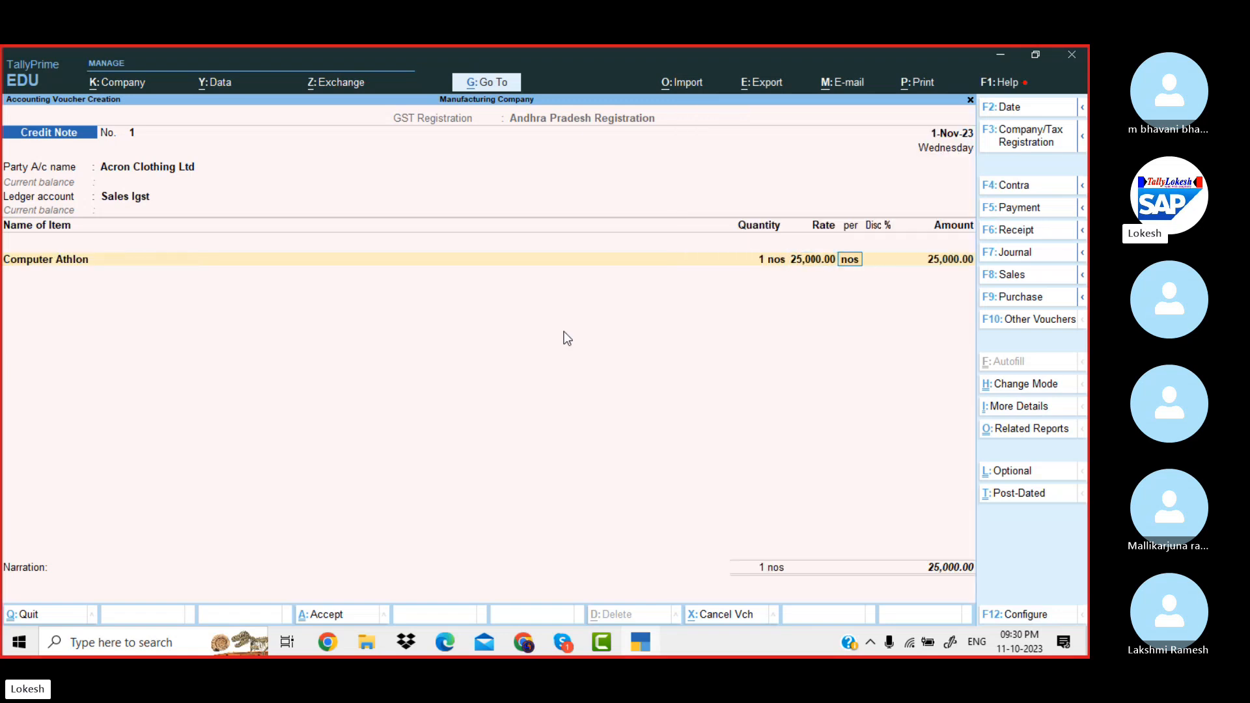
pyautogui.press('Return')
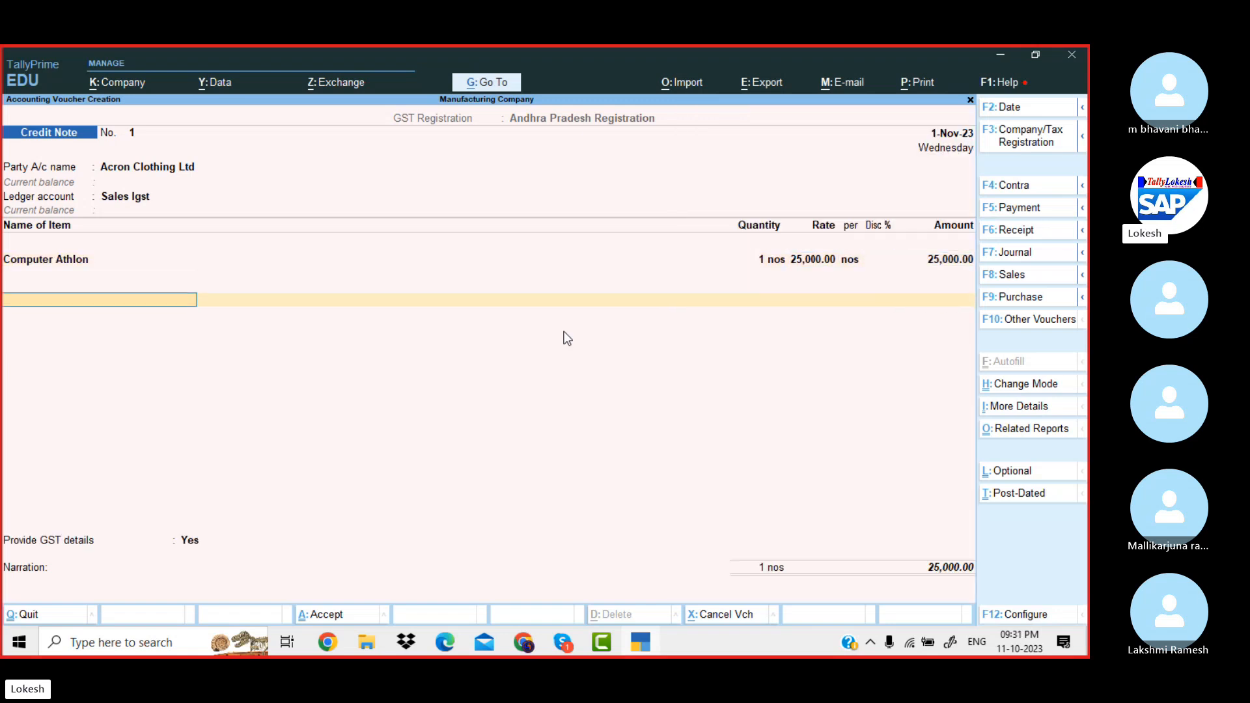
# - Add CGST and SGST of 2,250 each to the credit note and end the entry list
pyautogui.write('Cg')
pyautogui.press('Return')
pyautogui.press('Return')
pyautogui.write('Sg')
pyautogui.press('Return')
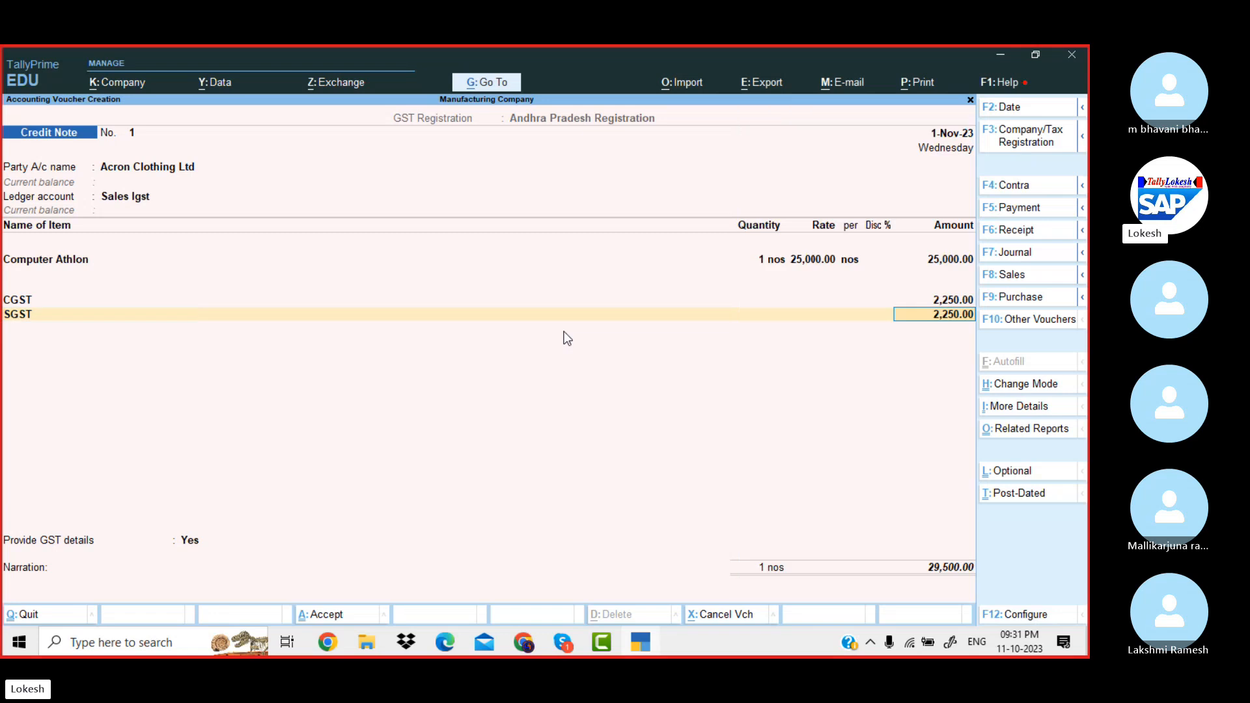
pyautogui.press('Return')
pyautogui.press('Return')
# - Set Provide GST details to No and save the credit note without a narration
pyautogui.press('Up')
pyautogui.press('Return')
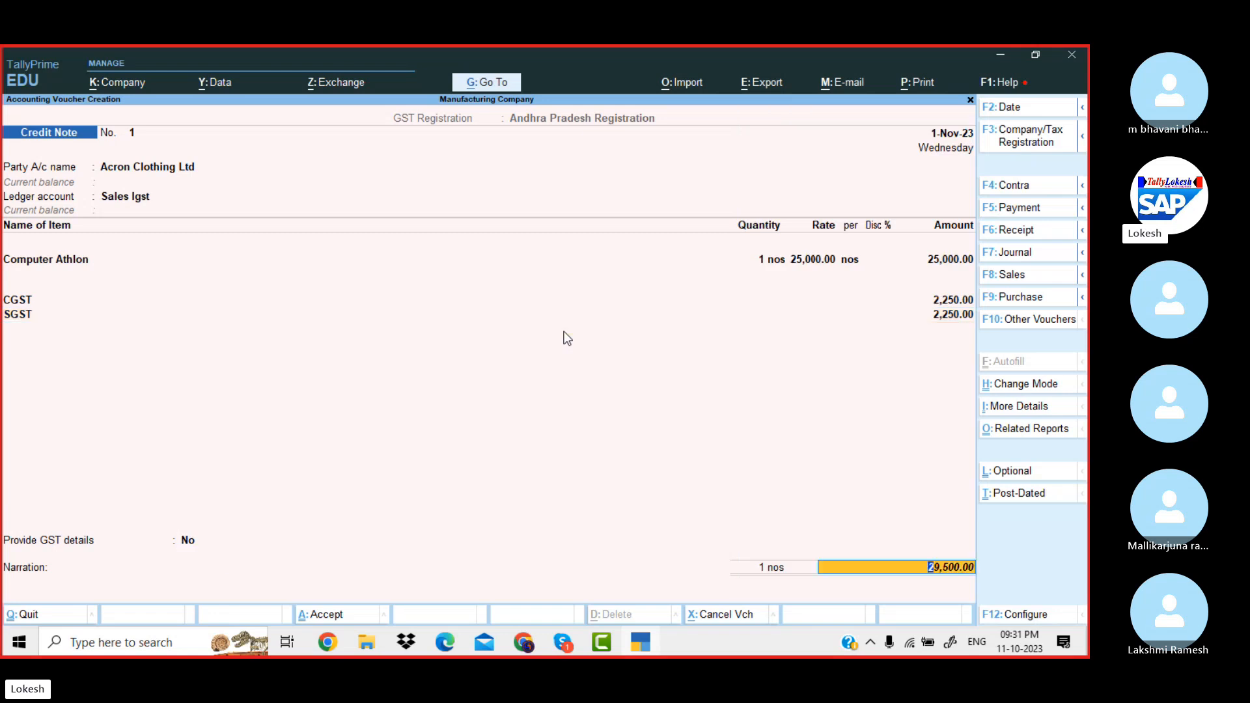
pyautogui.press('Return')
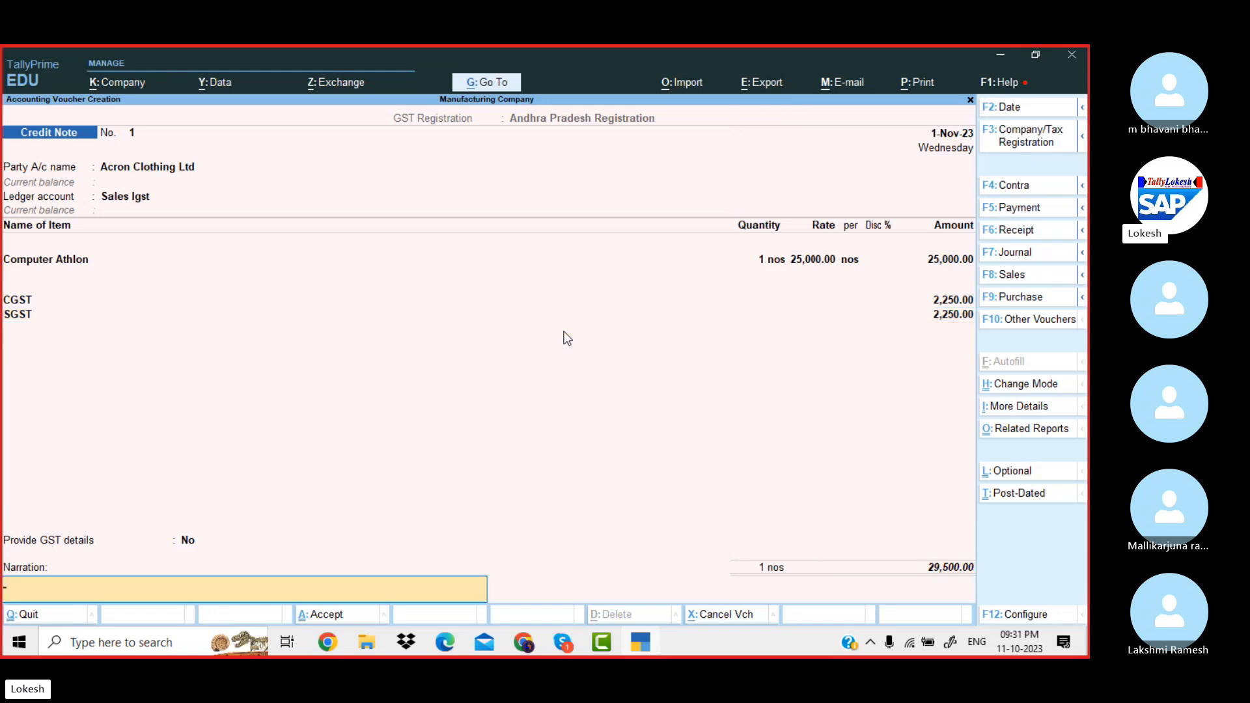
pyautogui.press('Return')
pyautogui.press('Return')
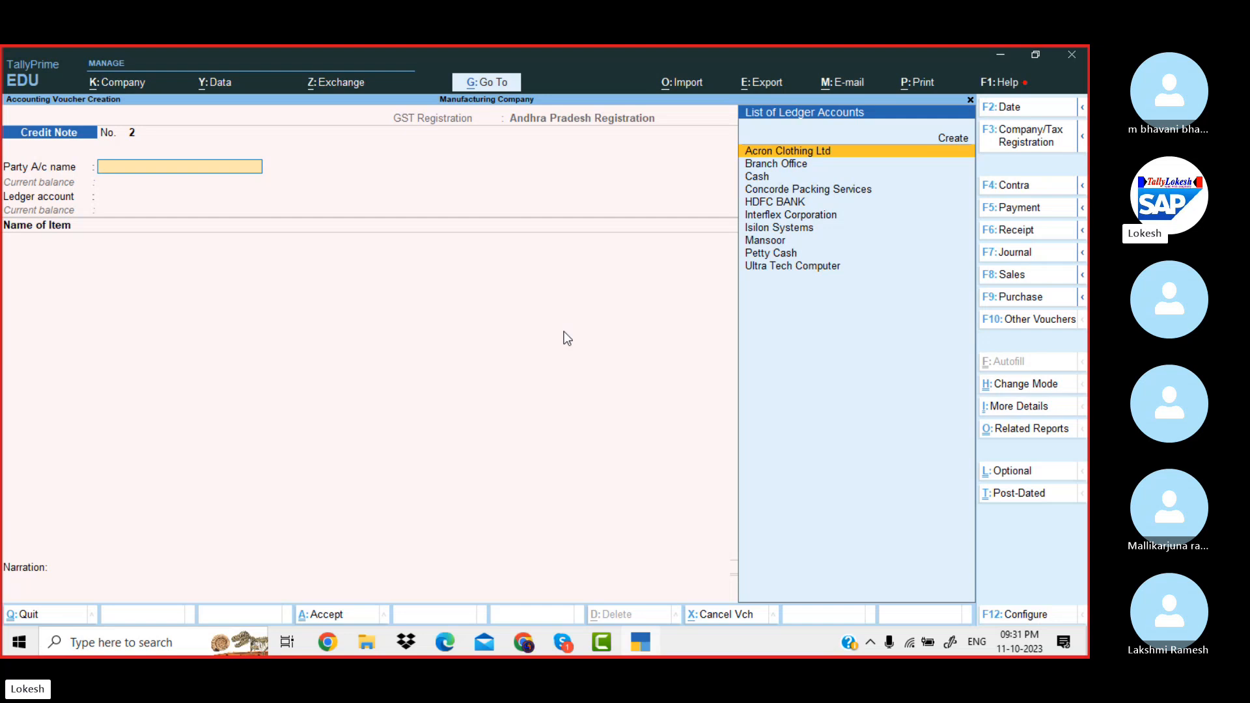
# - Change the voucher type to Journal and choose Profit & Loss A/c as the debit ledger
pyautogui.click(1046, 258)
pyautogui.write('pr')
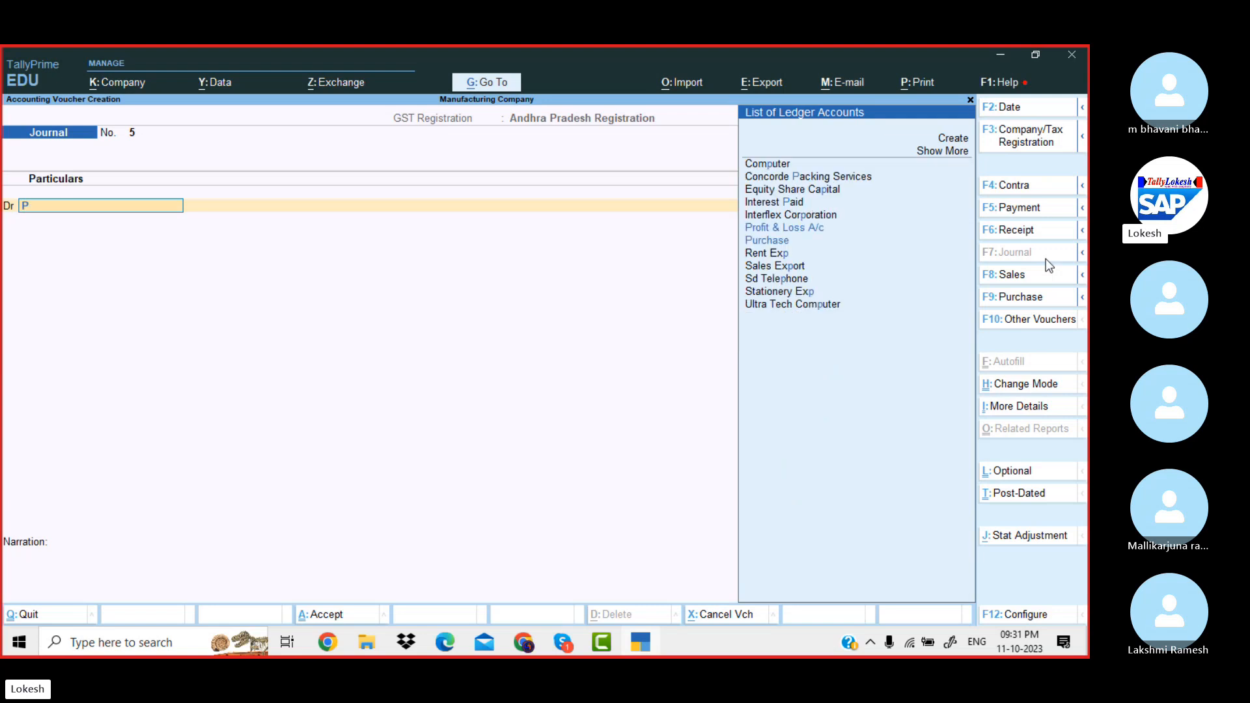
pyautogui.press('Return')
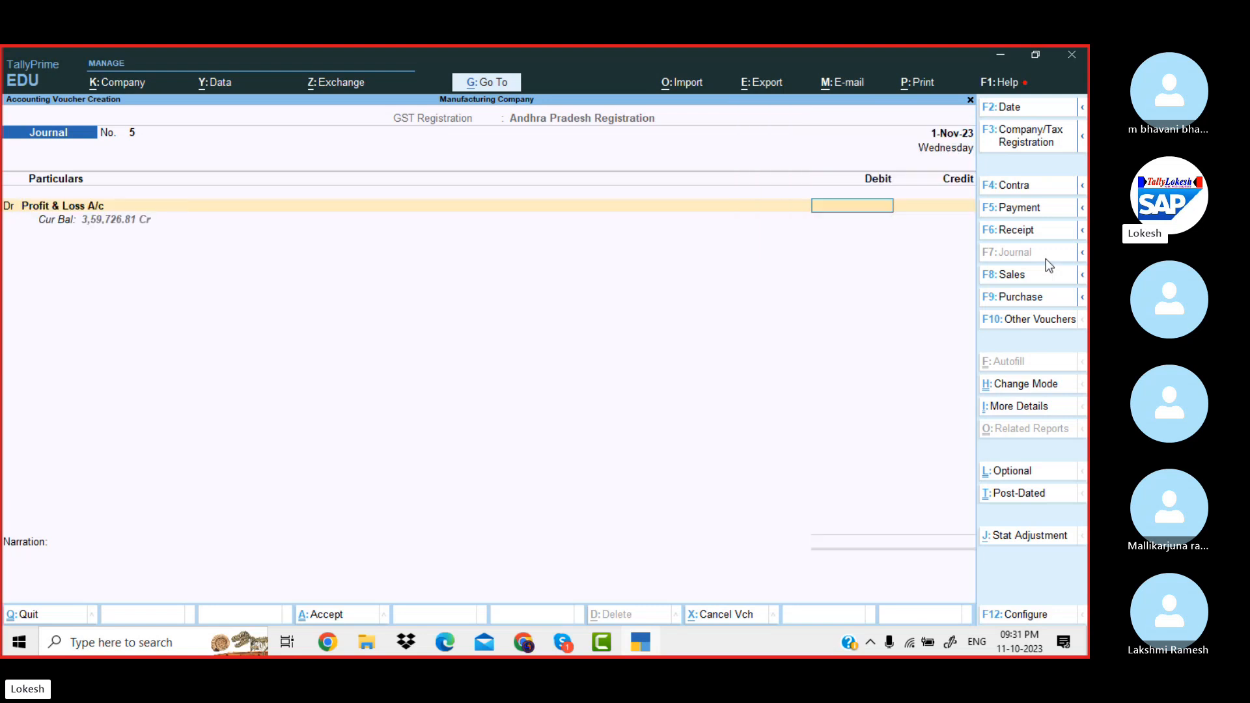
# - Calculate 20 percent of 359726.81 in the built-in calculator
pyautogui.hotkey('ctrl', 'n')
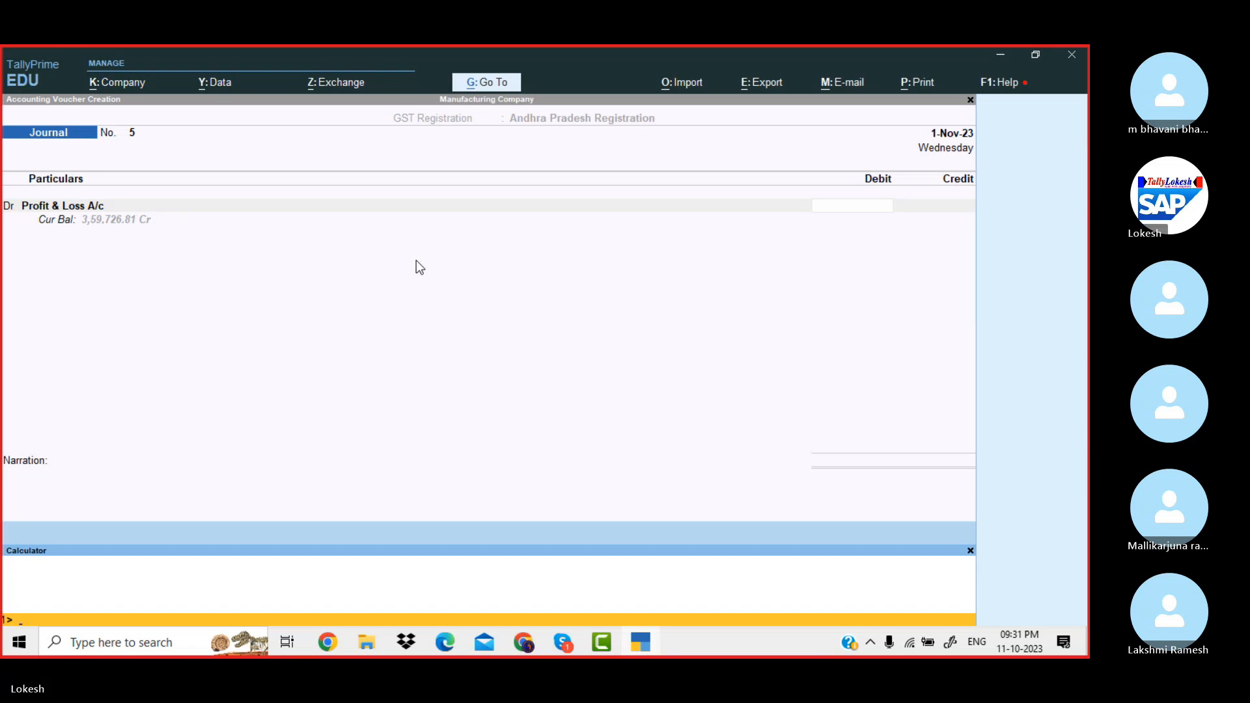
pyautogui.write('359')
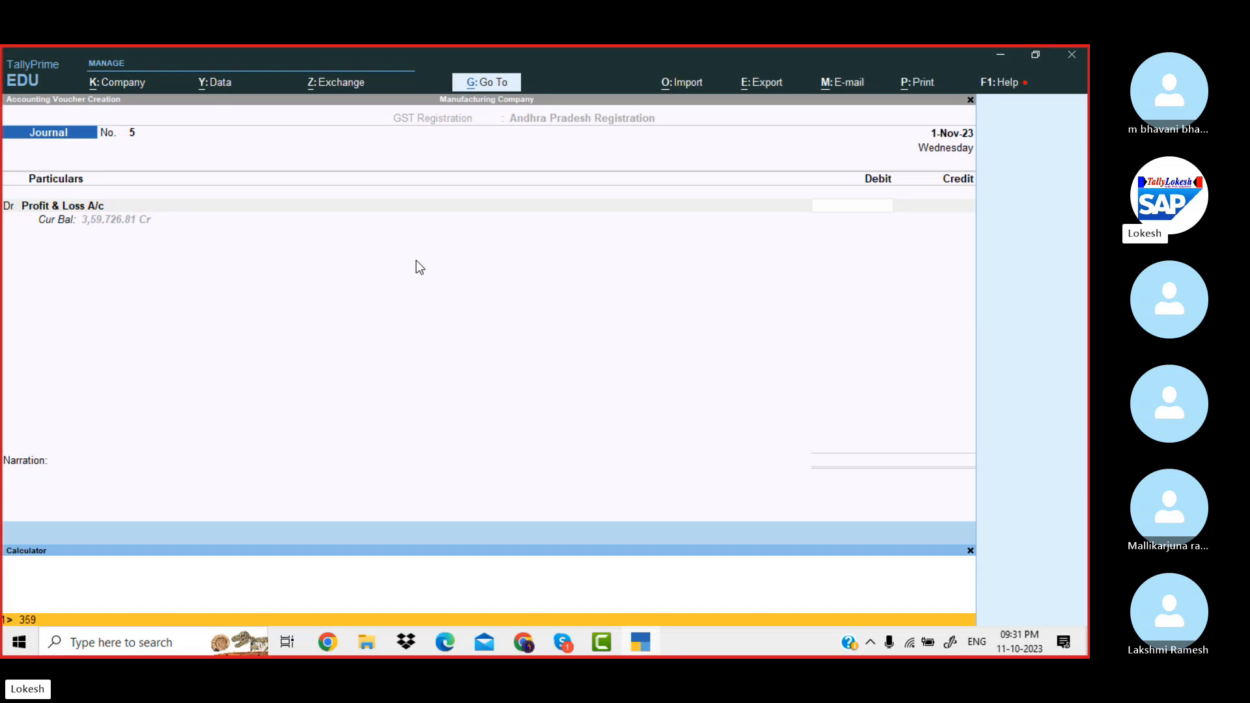
pyautogui.write('726.81*20/100')
pyautogui.press('Return')
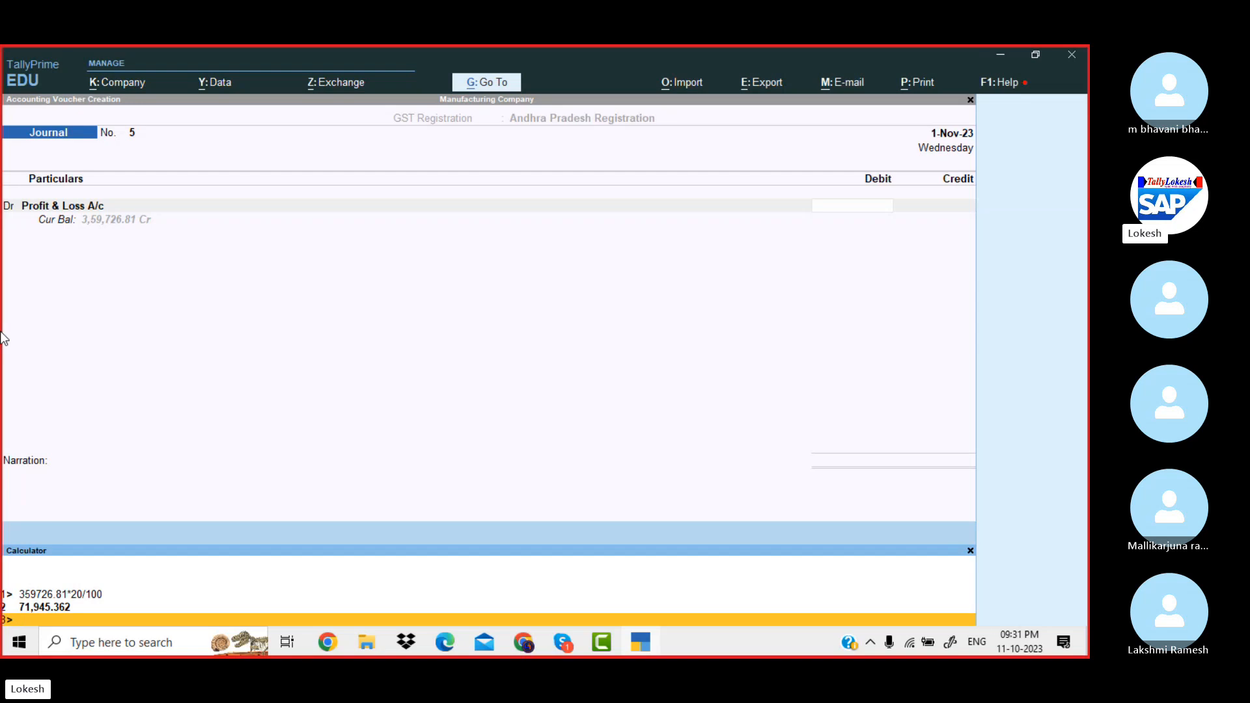
# - Enter 359726.81 as the debit amount for Profit & Loss A/c
pyautogui.click(856, 207)
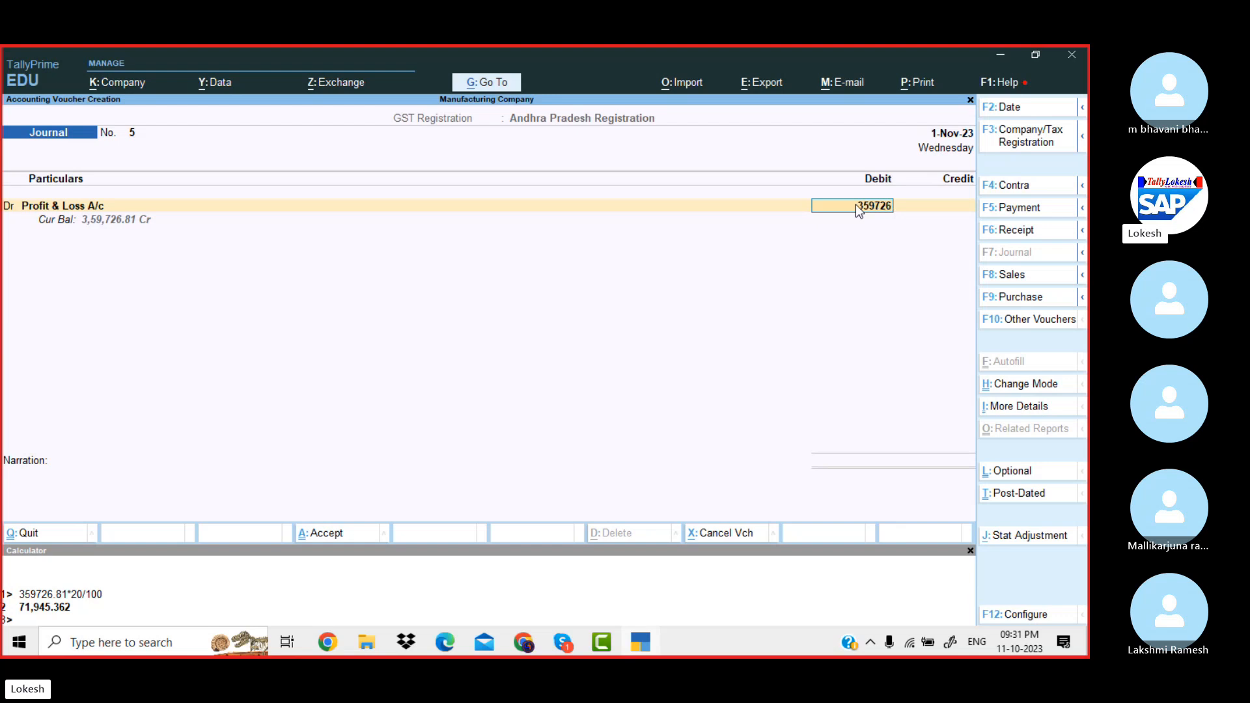
pyautogui.write('359726.81')
pyautogui.press('Return')
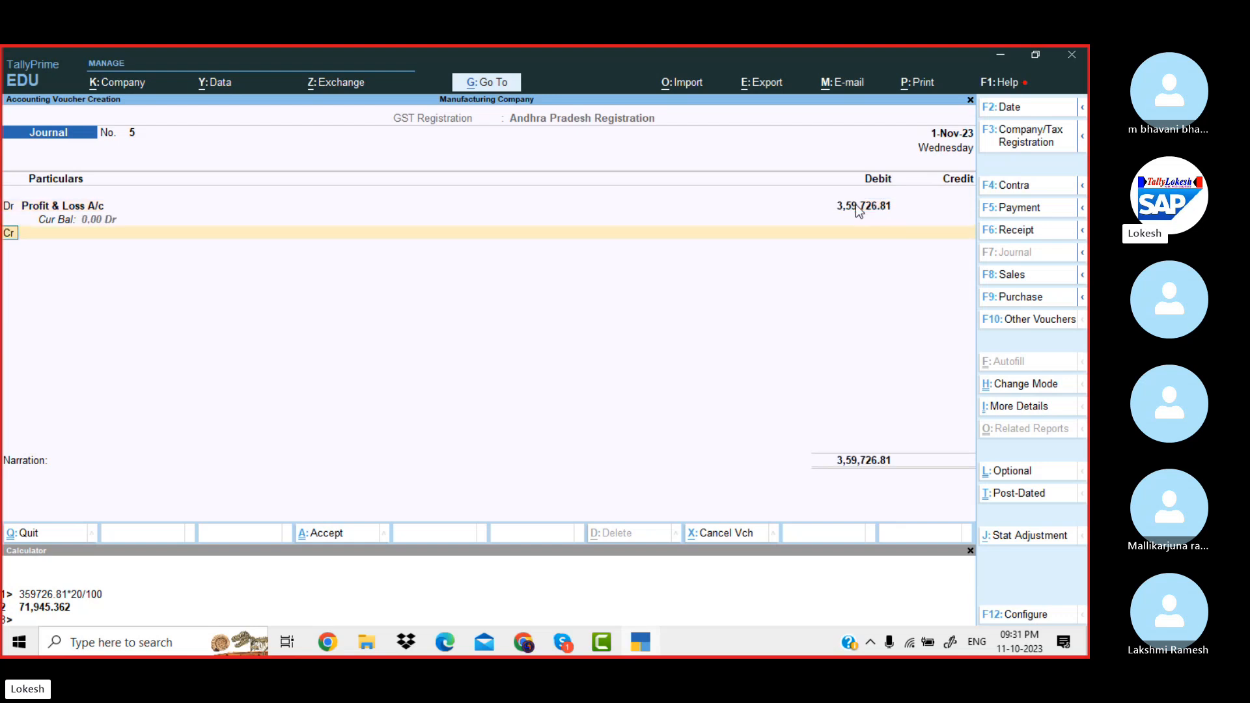
# - Create a new ledger named General Reserve under Reserves & Surplus for the journal's credit line and save it
pyautogui.press('Return')
pyautogui.hotkey('alt', 'c')
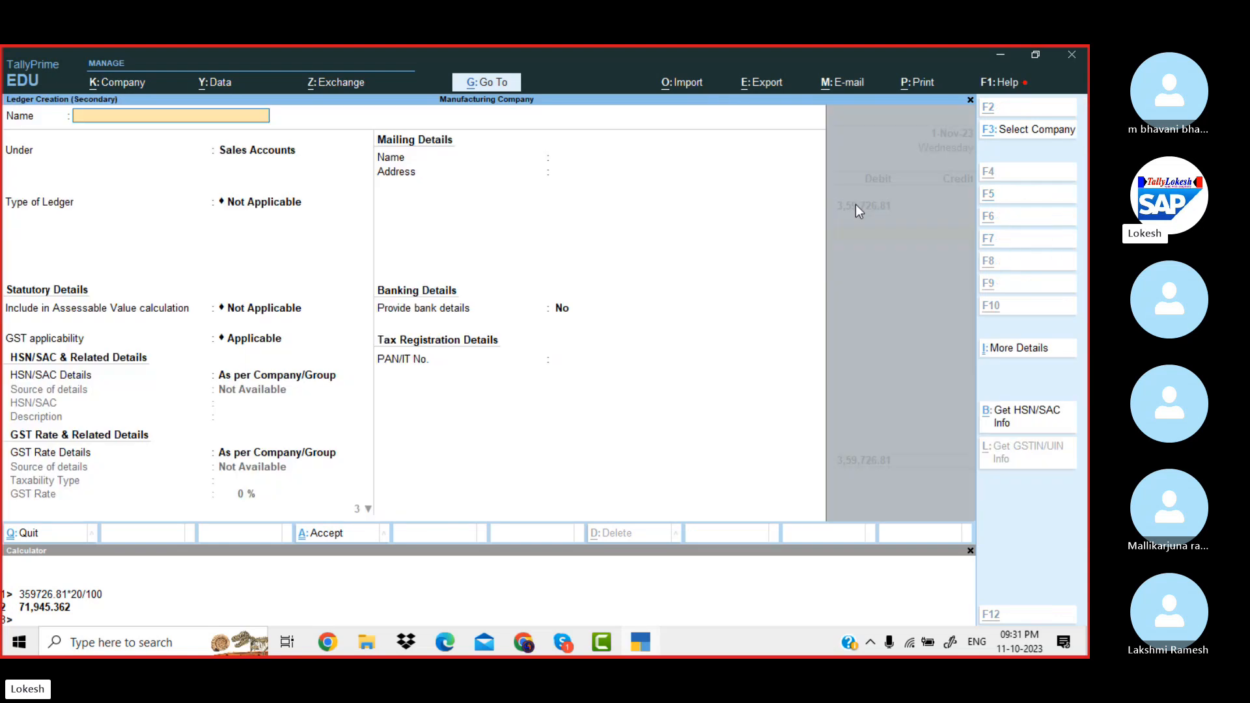
pyautogui.write('General Reserve')
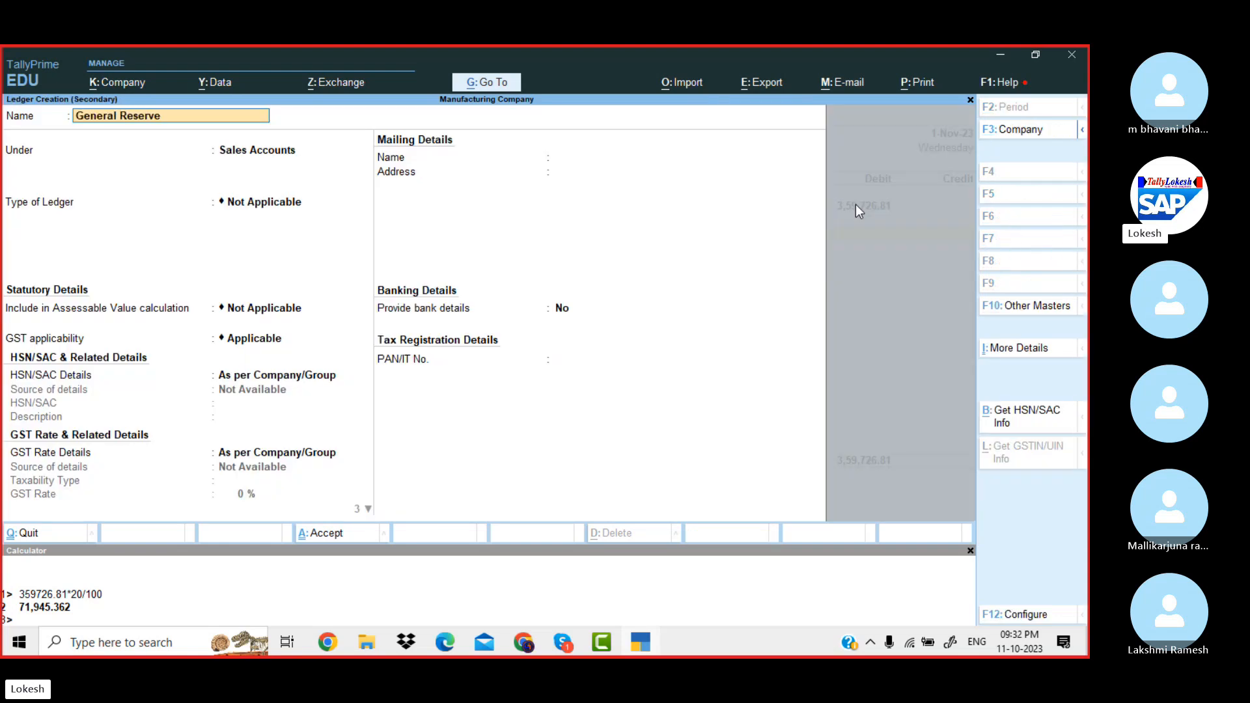
pyautogui.press('Return')
pyautogui.write('Res')
pyautogui.press('Return')
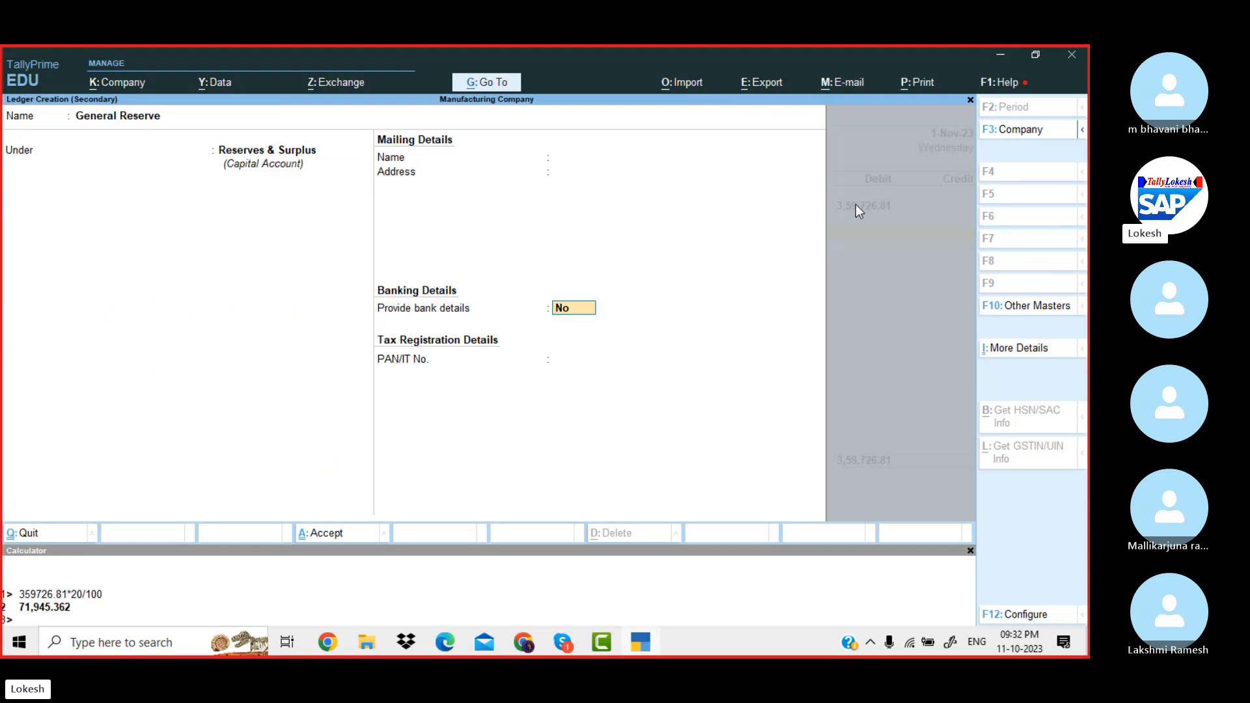
pyautogui.hotkey('ctrl', 'a')
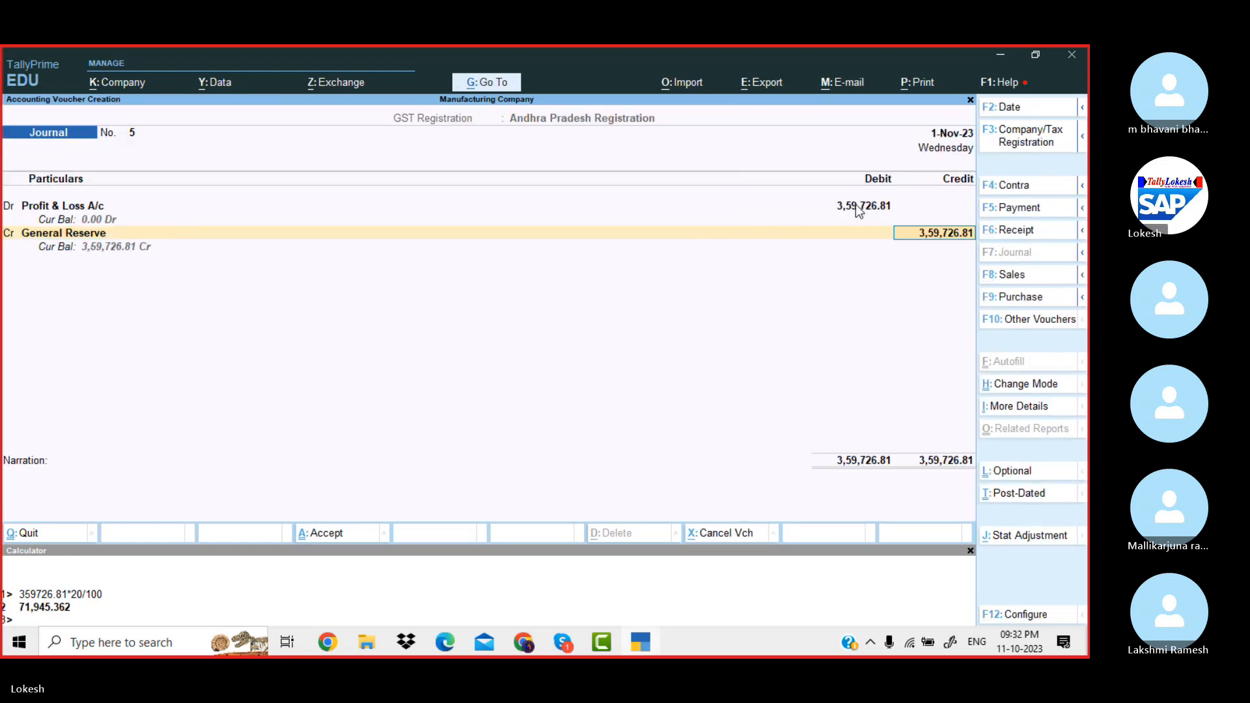
# - Set the General Reserve credit amount to 71,945.36
pyautogui.write('71')
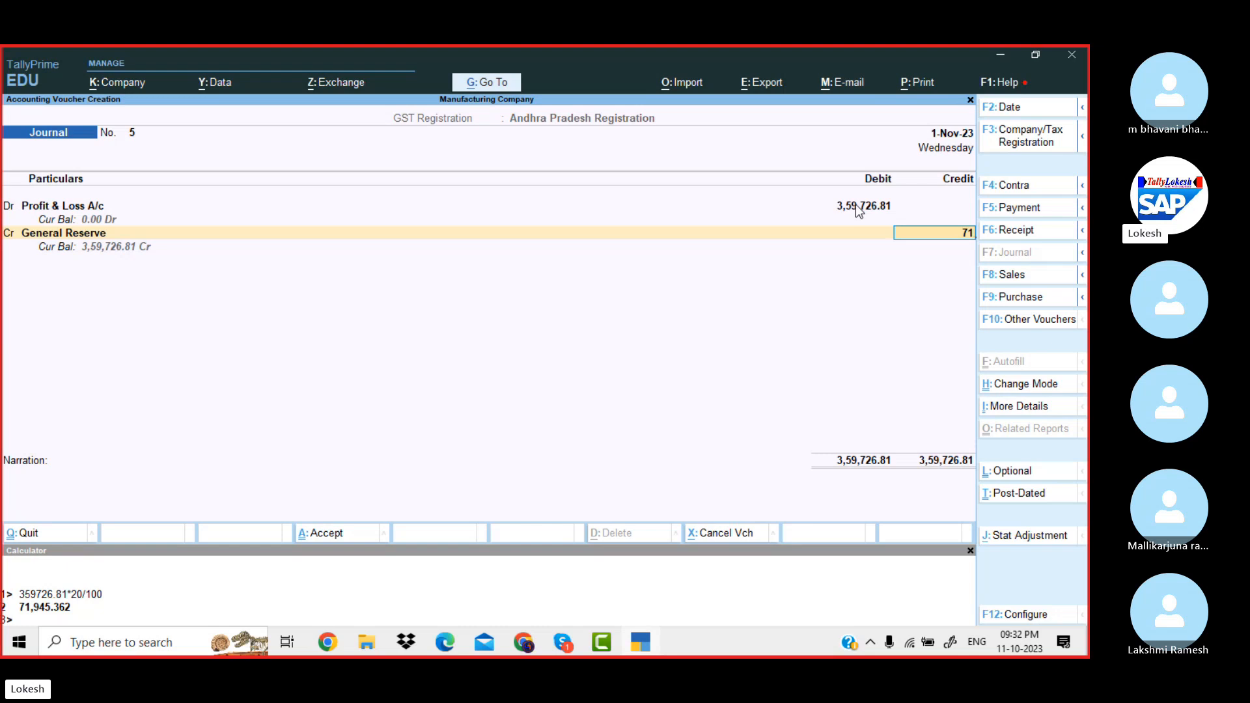
pyautogui.write(',945.36')
pyautogui.press('Return')
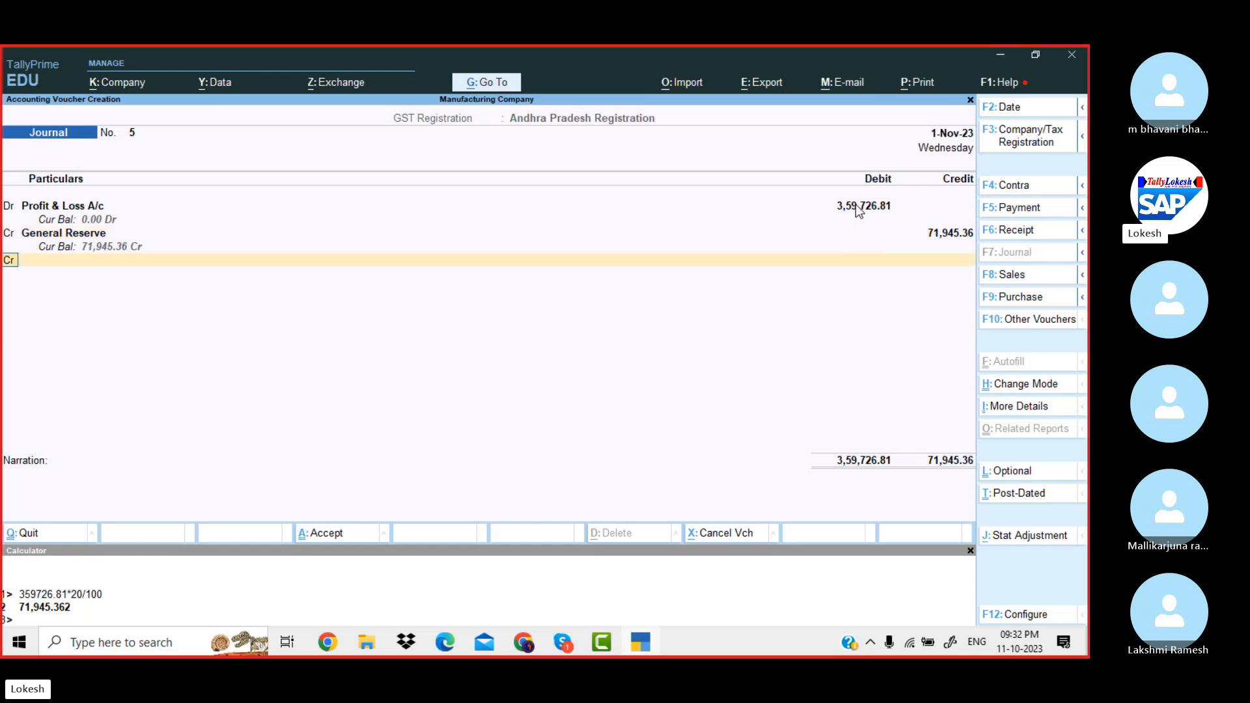
# - Credit Equity Share Capital with the remaining 2,87,781.45 and save the journal without a narration
pyautogui.press('Return')
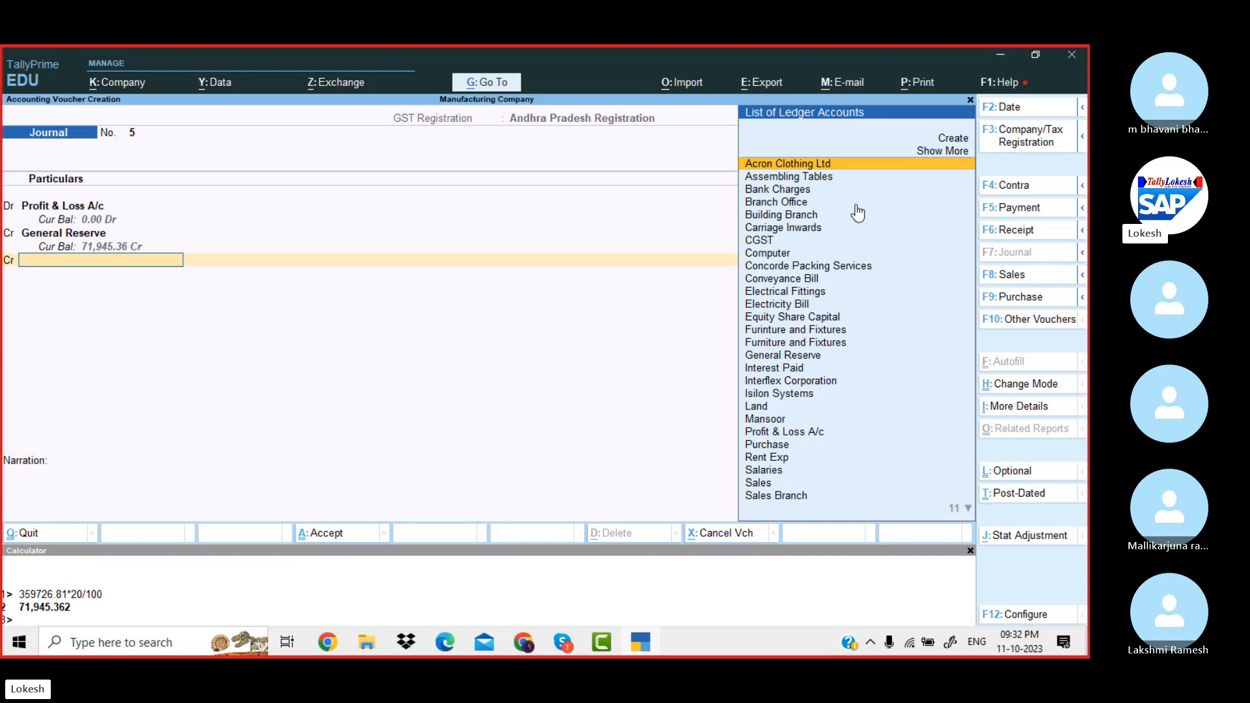
pyautogui.write('E')
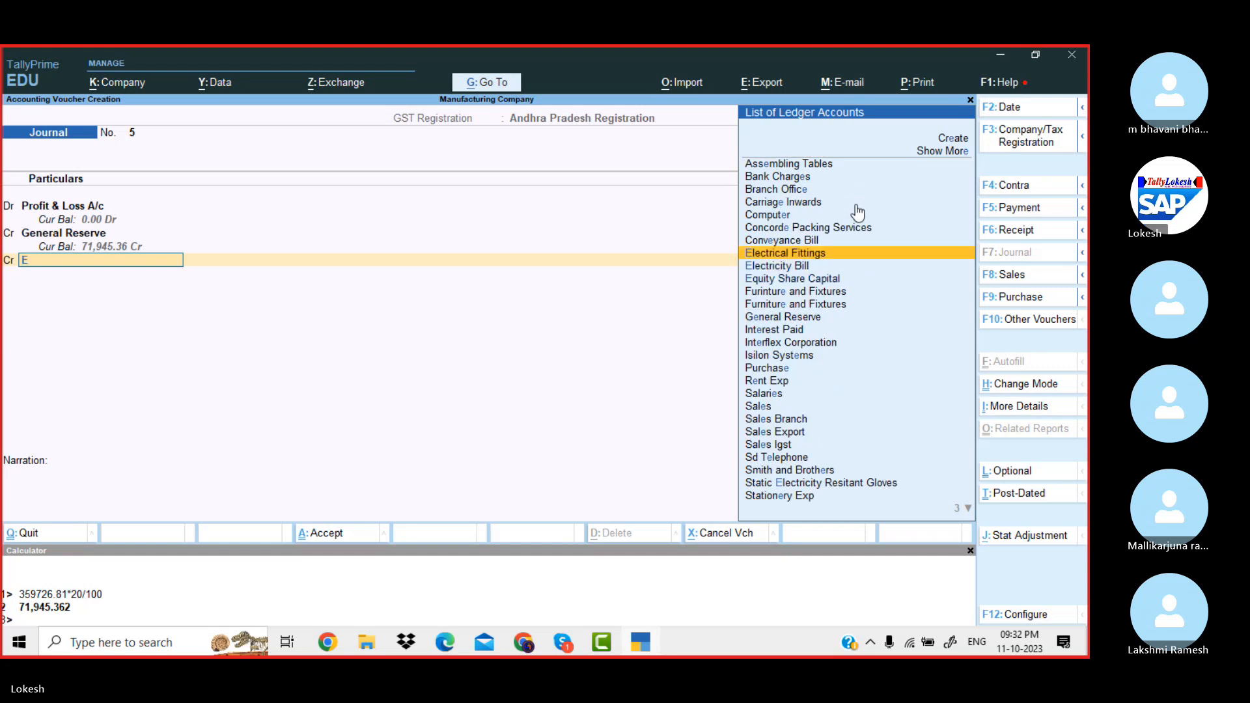
pyautogui.press('Down')
pyautogui.press('Down')
pyautogui.press('Return')
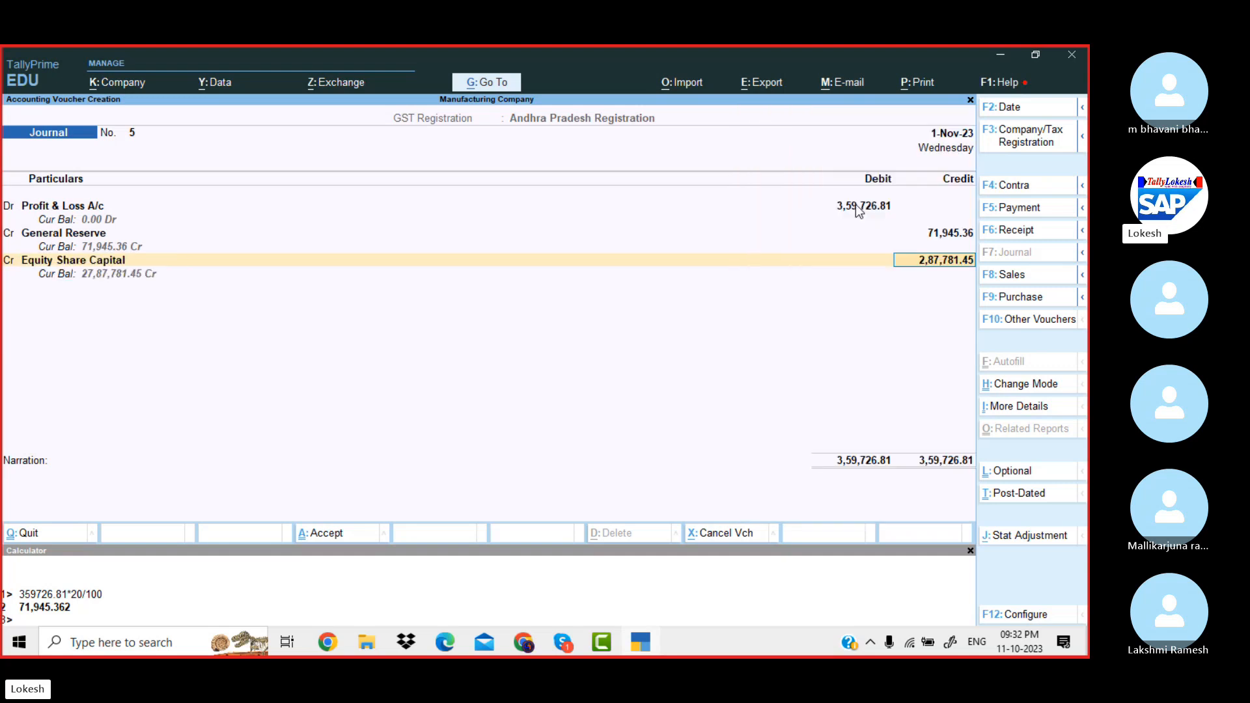
pyautogui.press('Return')
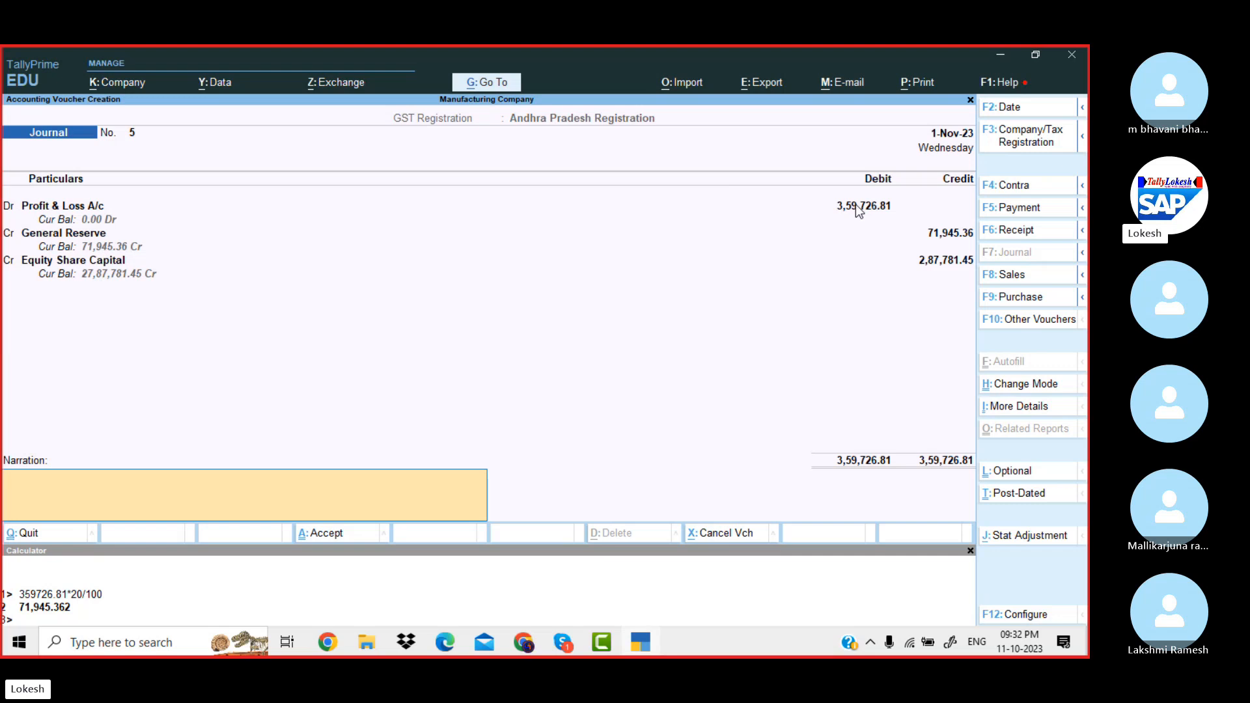
pyautogui.press('Return')
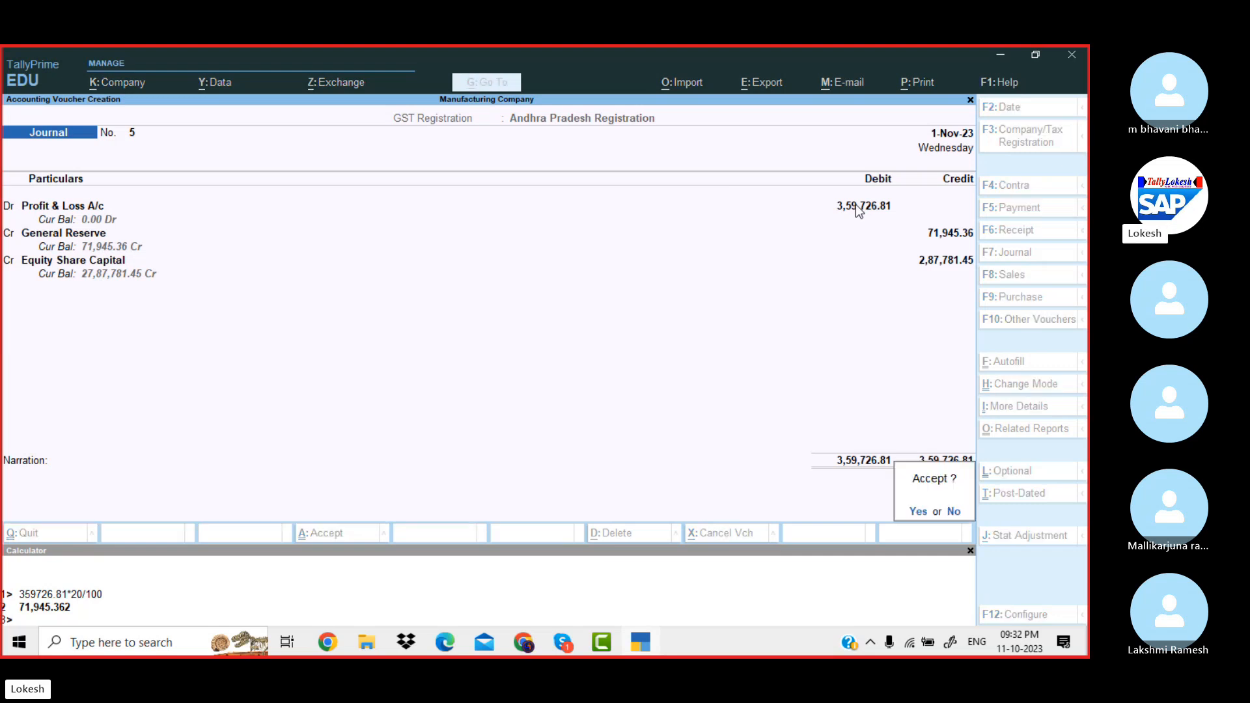
pyautogui.press('Return')
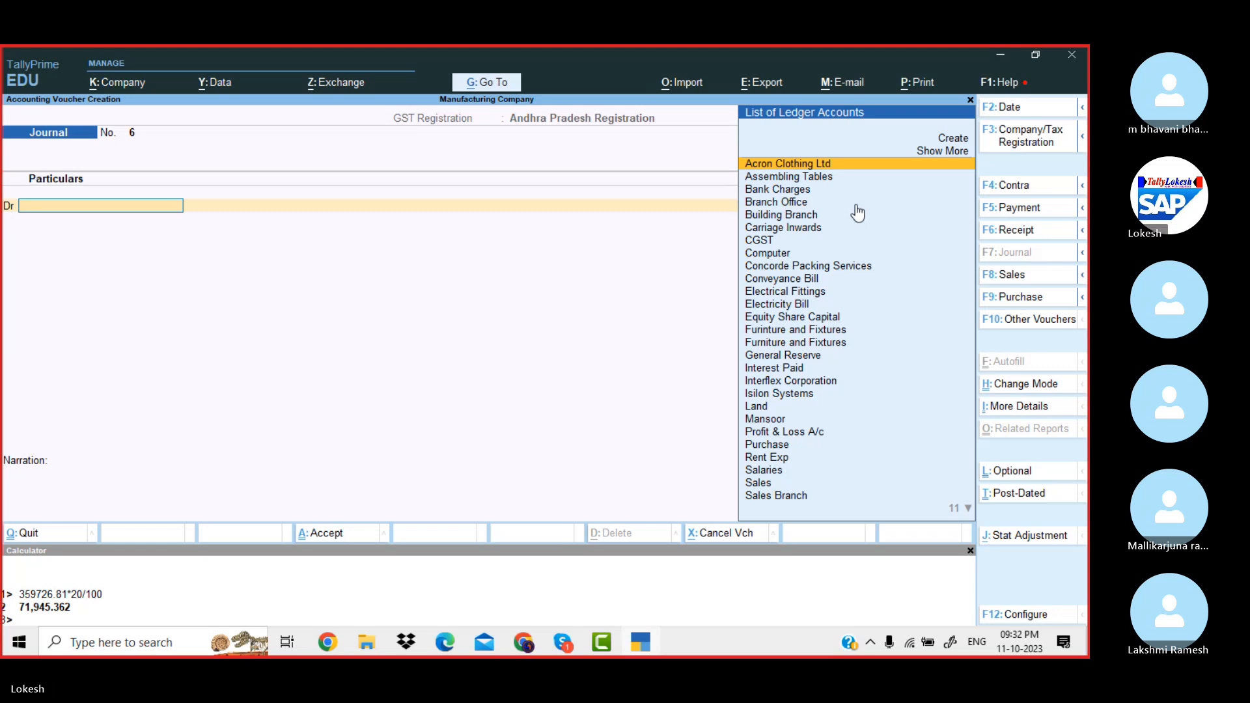
# - Leave voucher entry for the Gateway of Tally and close the calculator
pyautogui.press('Escape')
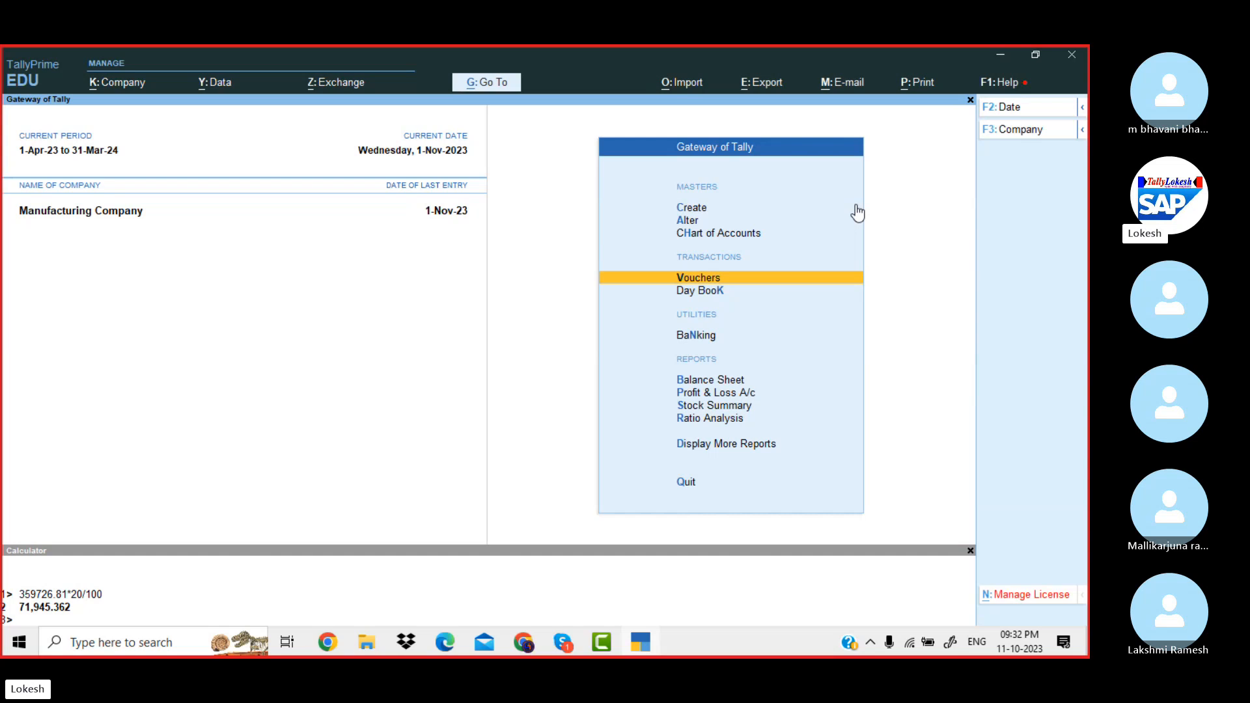
pyautogui.click(970, 550)
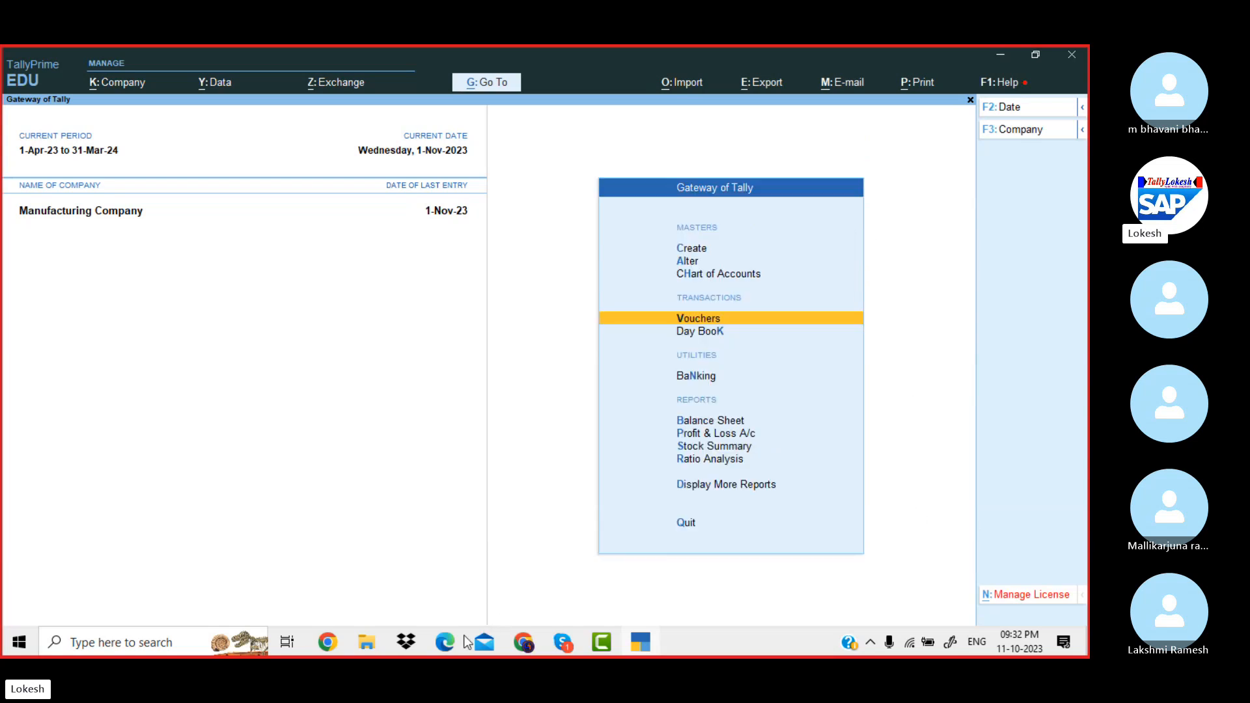
# - Switch to the Skype group call window
pyautogui.click(569, 638)
pyautogui.click(544, 590)
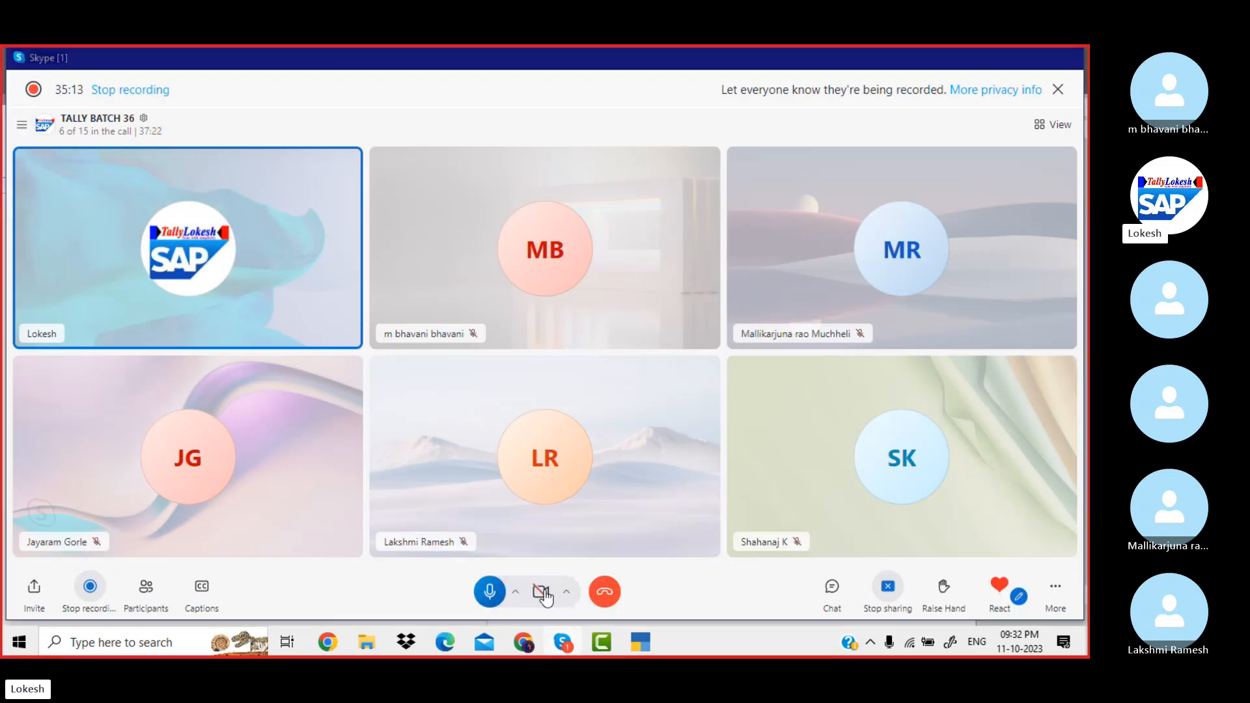